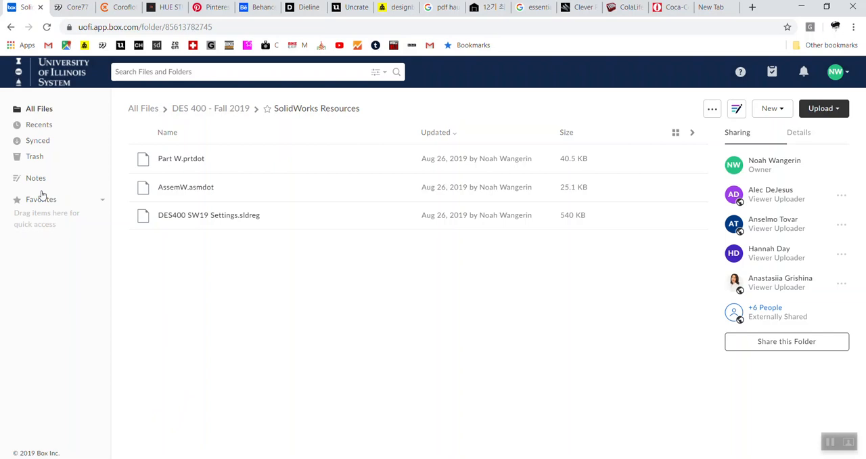
# Open the SolidWorks Resources folder inside DES 400 - Fall 2019 and view the options for DES400 SW19 Settings.sldreg
pyautogui.click(155, 109)
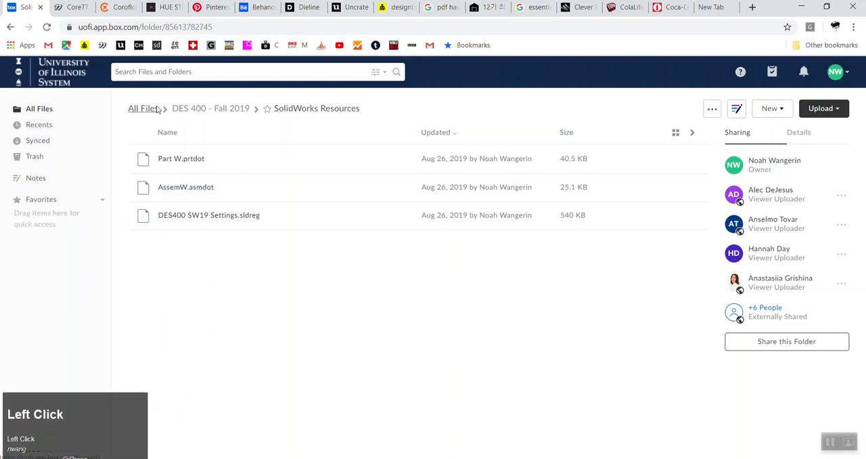
pyautogui.click(191, 166)
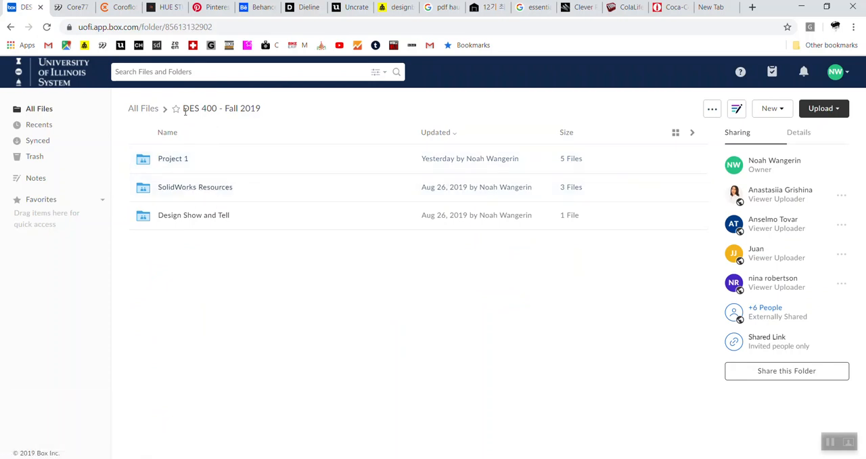
pyautogui.click(205, 191)
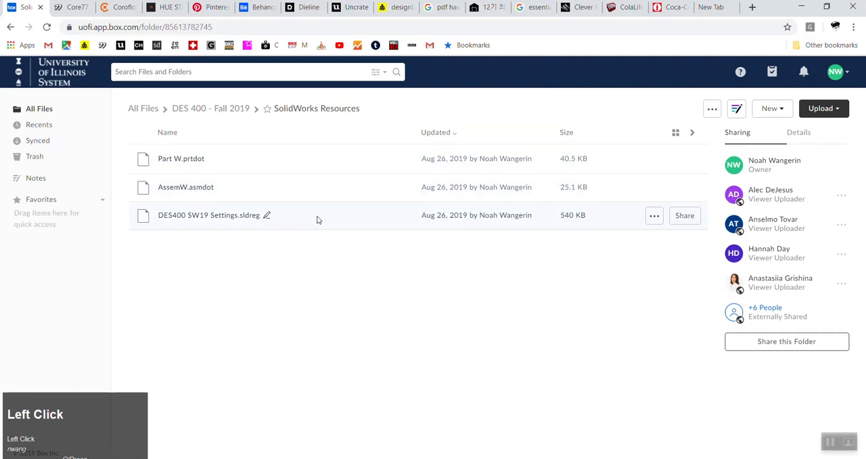
pyautogui.click(654, 218)
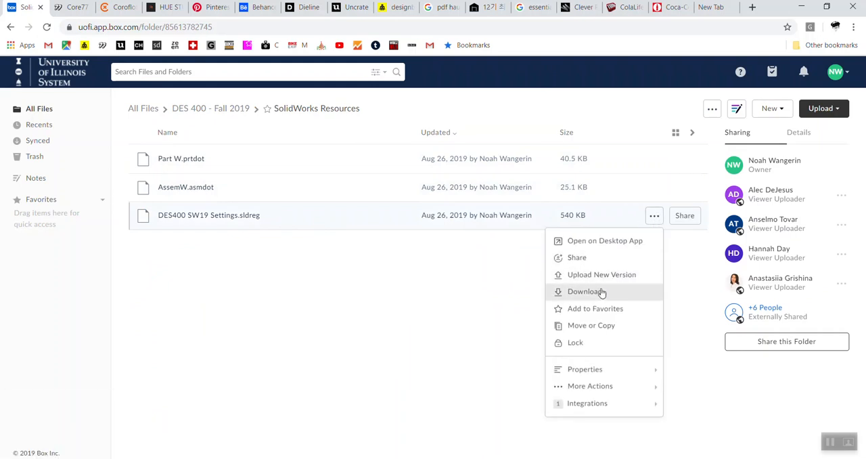
pyautogui.click(403, 295)
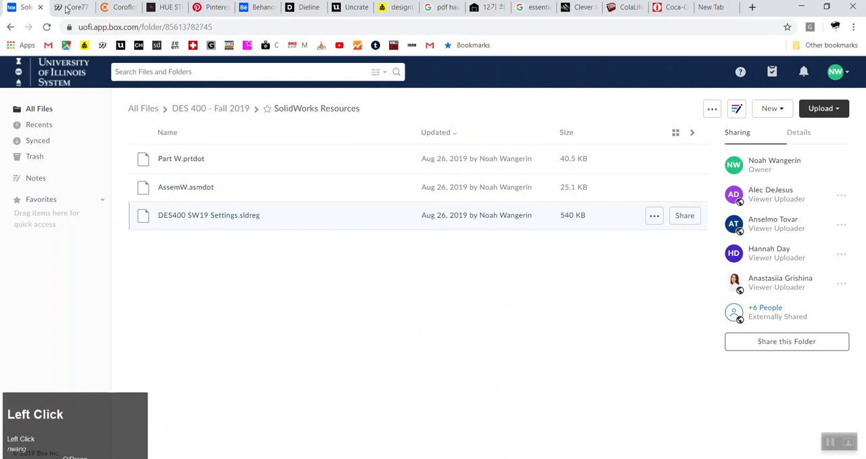
# Close every other browser tab so that only the SolidWorks Resources page stays open
pyautogui.click(72, 7)
pyautogui.click(86, 7)
pyautogui.click(86, 7)
pyautogui.click(86, 6)
pyautogui.click(86, 7)
pyautogui.click(87, 7)
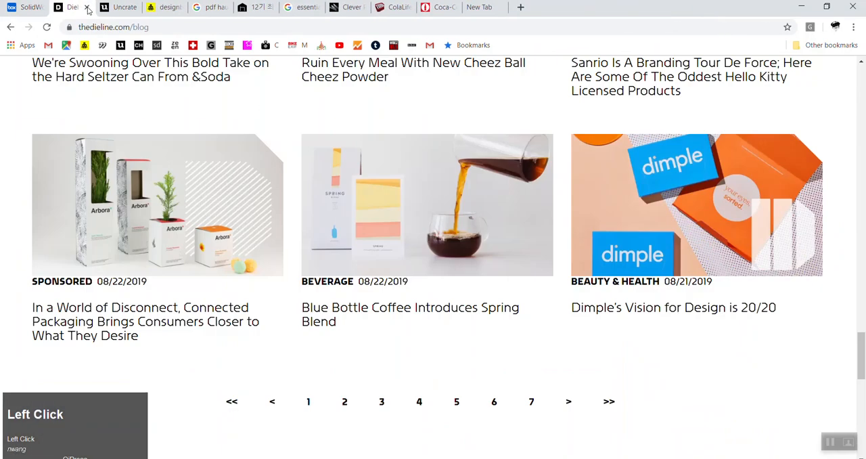
pyautogui.click(87, 7)
pyautogui.click(87, 7)
pyautogui.click(87, 7)
pyautogui.click(86, 6)
pyautogui.click(86, 6)
pyautogui.click(87, 6)
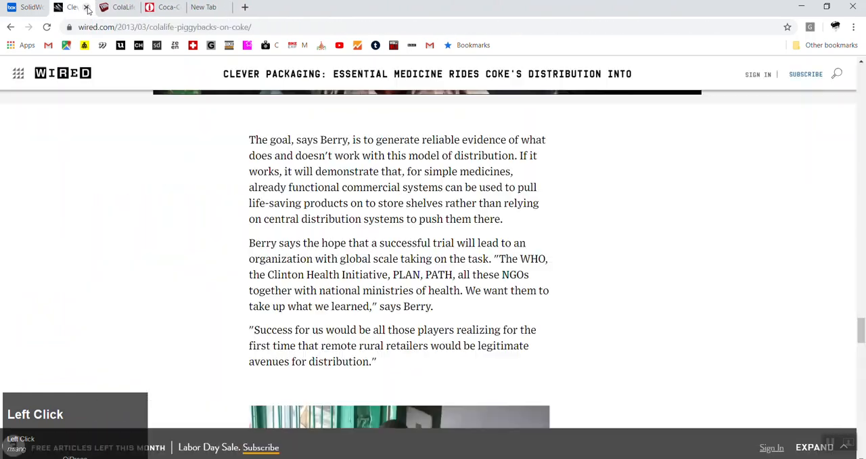
pyautogui.click(87, 7)
pyautogui.click(86, 7)
pyautogui.click(86, 7)
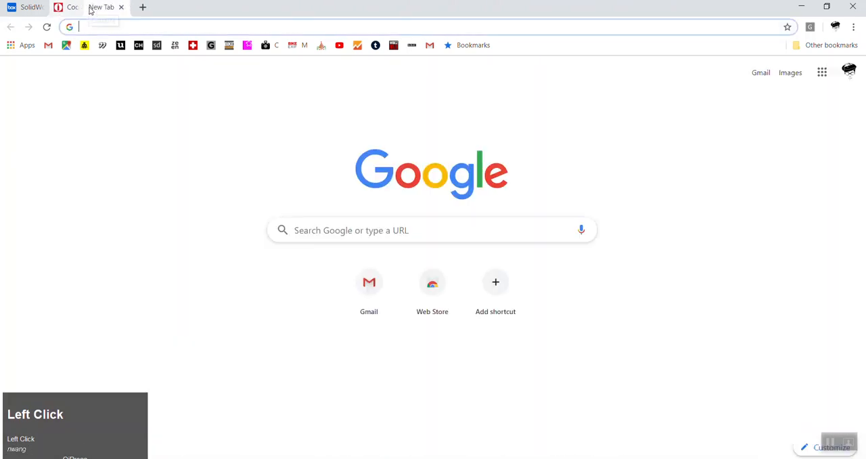
pyautogui.click(87, 6)
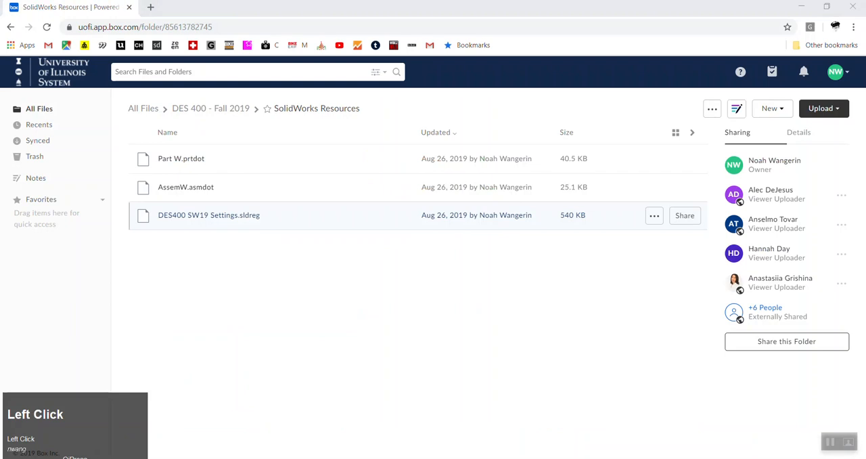
# Minimize the browser window to show the desktop
pyautogui.press('super')
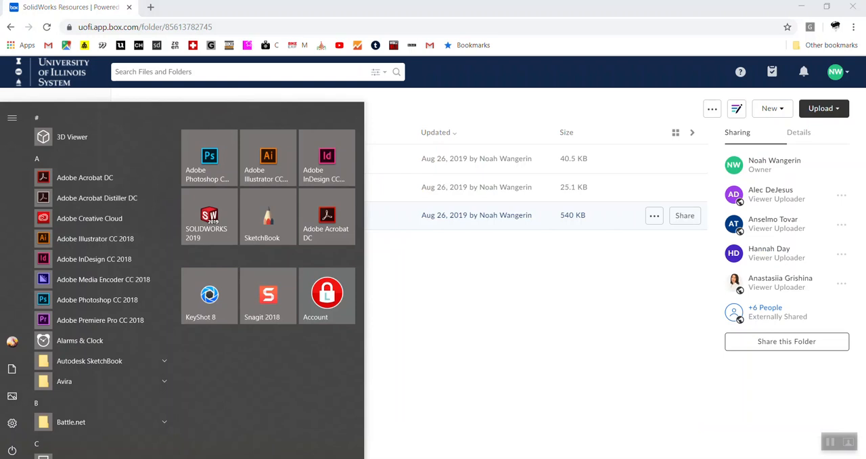
pyautogui.click(497, 367)
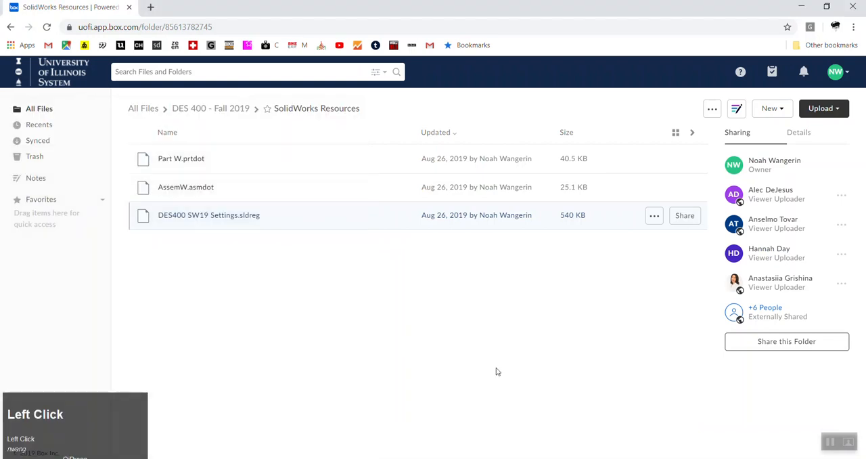
pyautogui.click(801, 7)
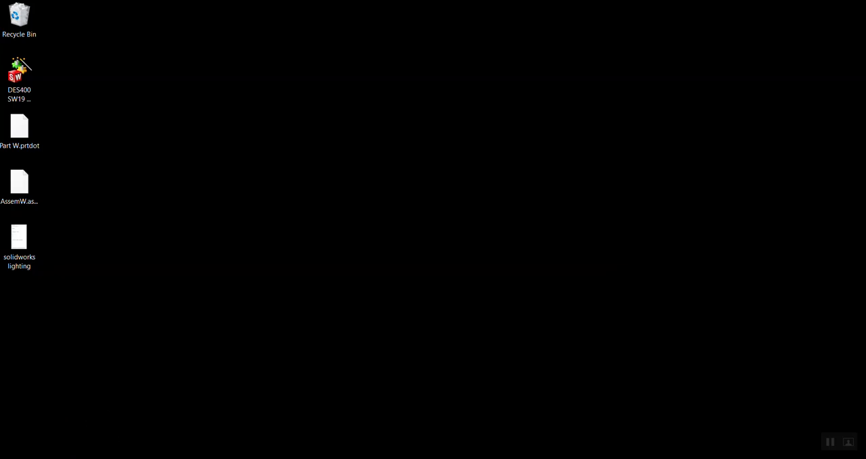
pyautogui.click(12, 457)
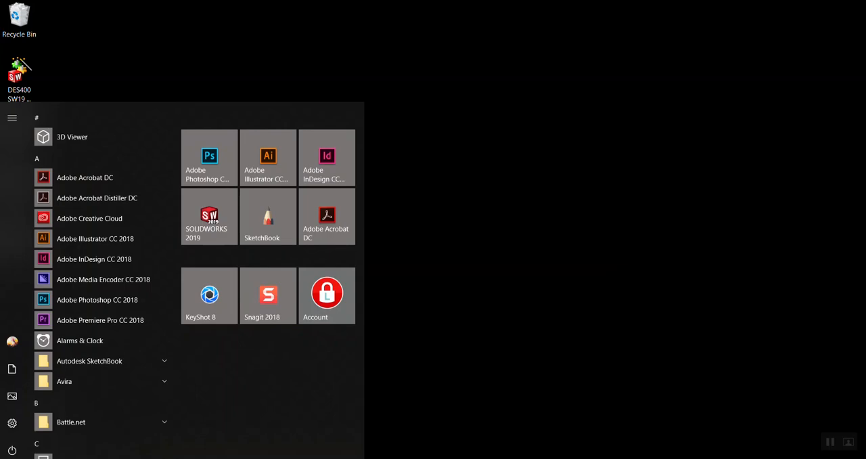
pyautogui.click(499, 339)
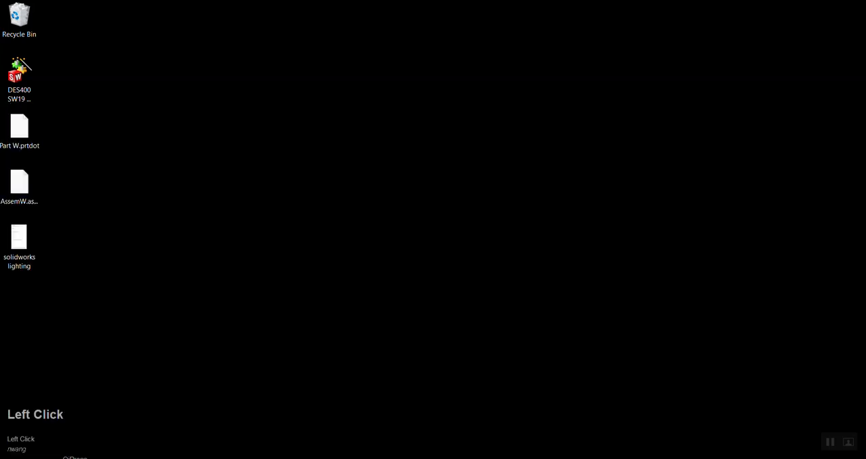
pyautogui.click(12, 457)
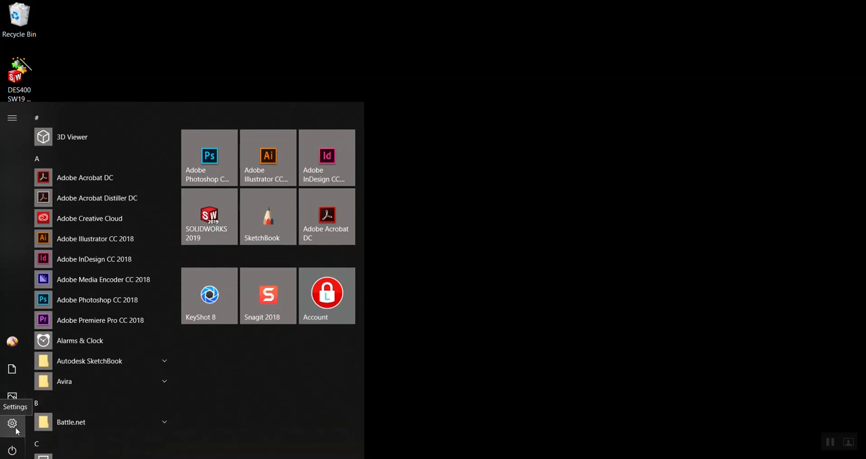
pyautogui.scroll(-20, 126, 393)
pyautogui.scroll(5, 107, 408)
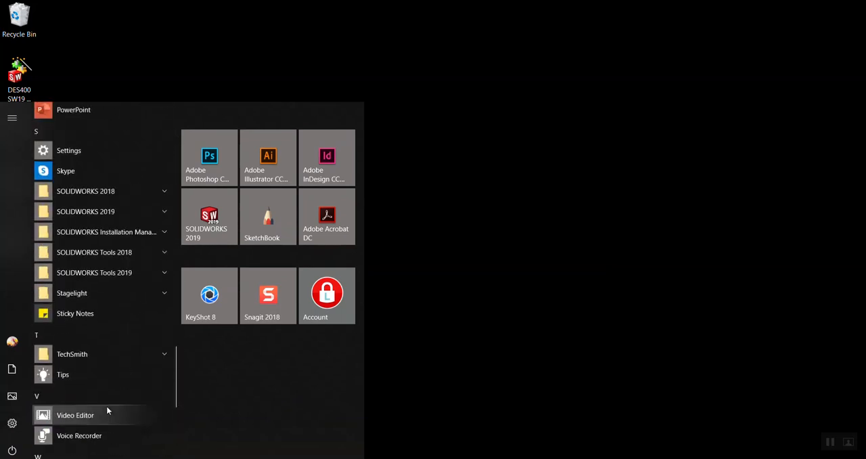
pyautogui.scroll(-5, 106, 410)
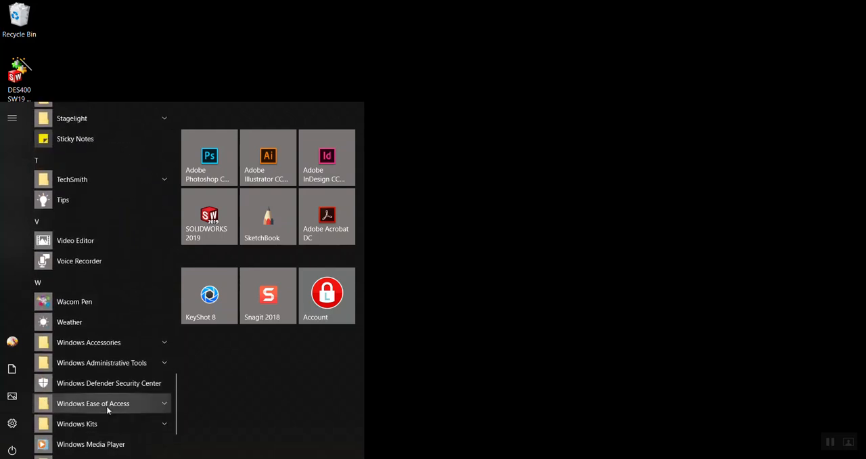
pyautogui.scroll(-2, 107, 408)
pyautogui.click(539, 334)
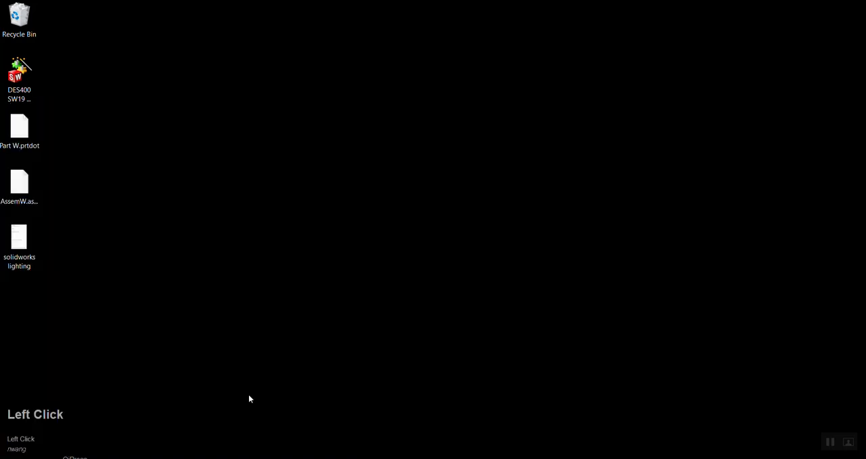
pyautogui.click(58, 453)
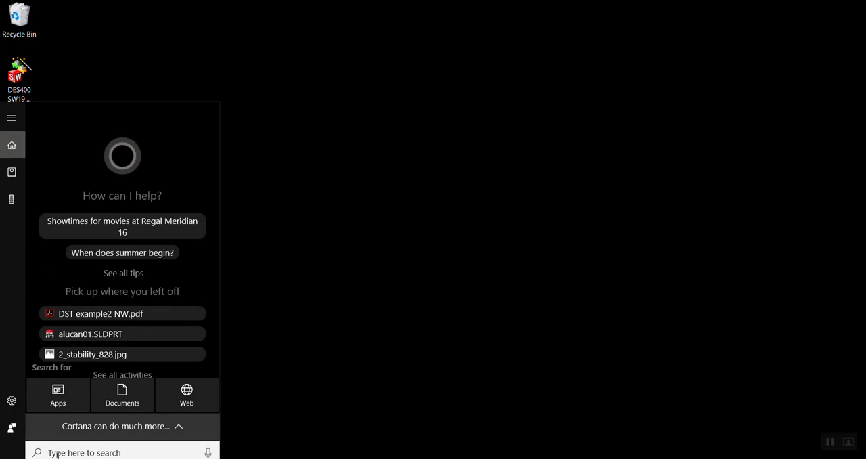
pyautogui.click(395, 318)
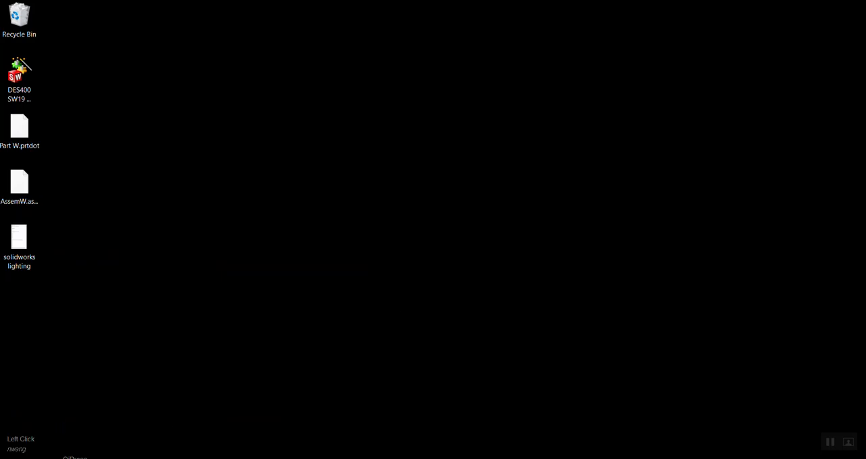
pyautogui.click(11, 457)
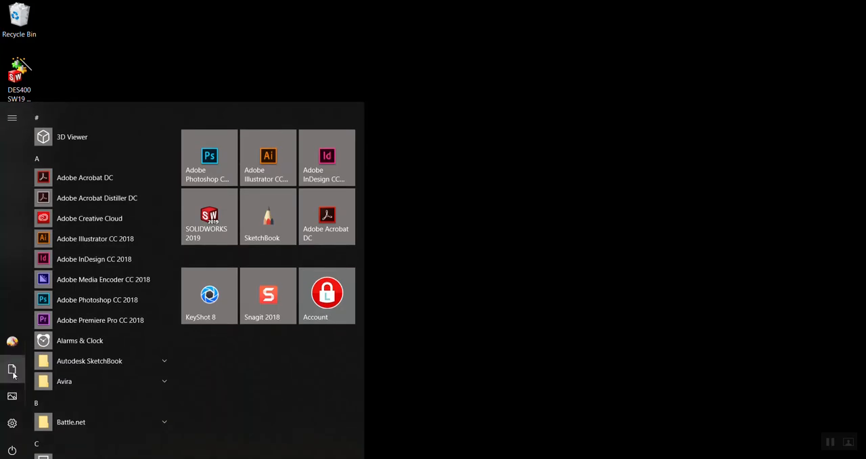
pyautogui.click(445, 331)
pyautogui.click(13, 458)
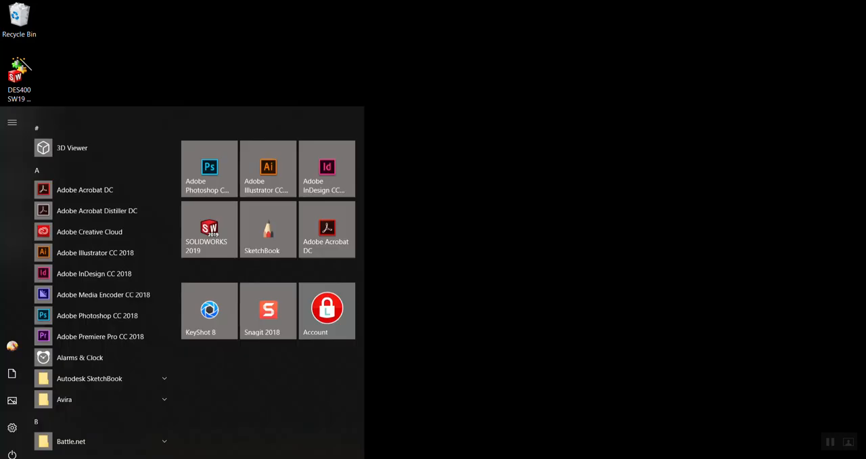
pyautogui.click(505, 369)
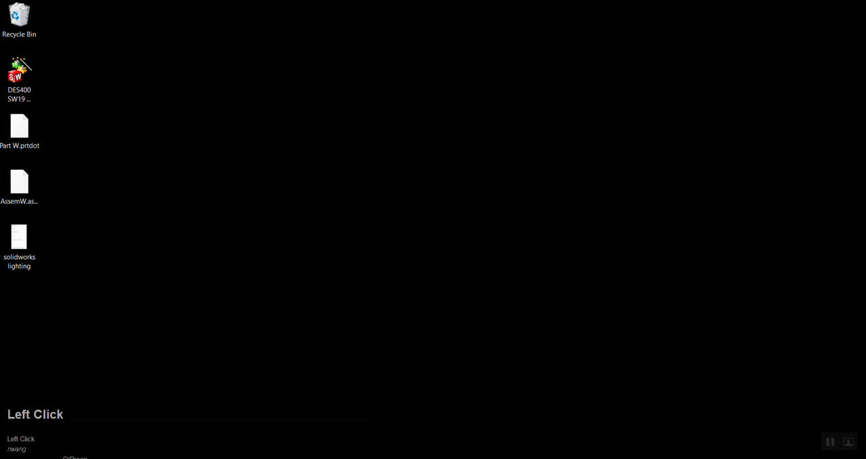
# Open the Documents folder in File Explorer, widen its window and reposition it on the desktop
pyautogui.click(12, 458)
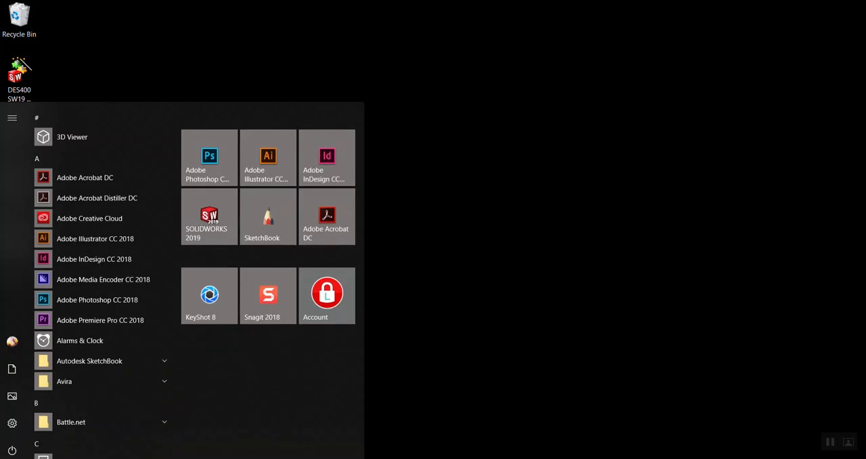
pyautogui.click(12, 370)
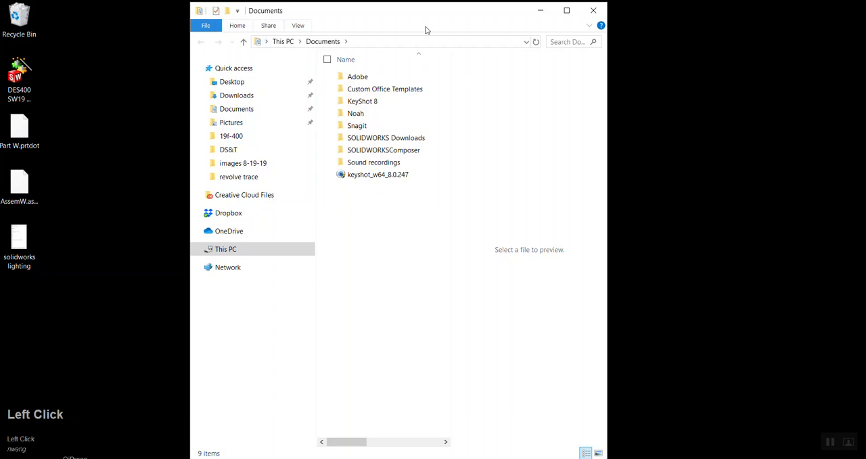
pyautogui.moveTo(329, 16); pyautogui.dragTo(249, 24)
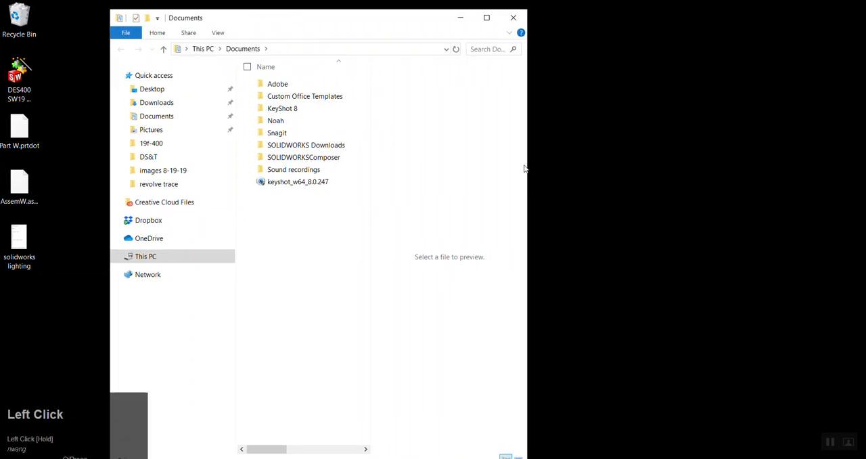
pyautogui.moveTo(527, 163); pyautogui.dragTo(711, 157)
pyautogui.moveTo(365, 10); pyautogui.dragTo(332, 66)
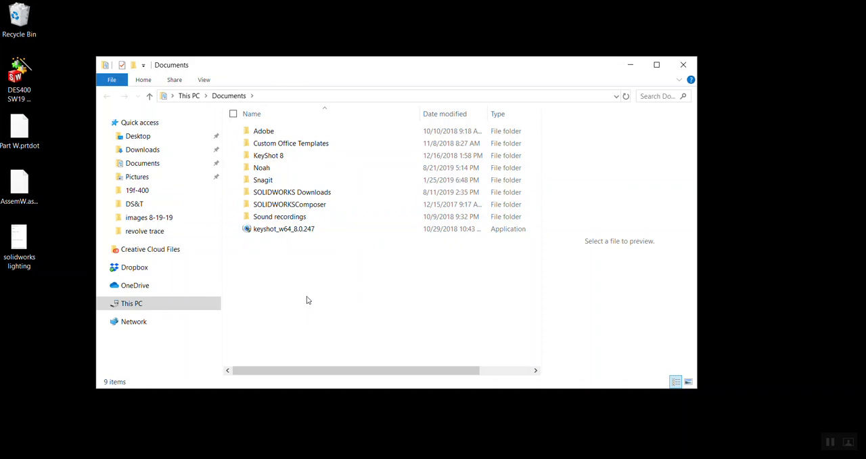
# Open the Documents folder again in a second File Explorer window
pyautogui.click(11, 457)
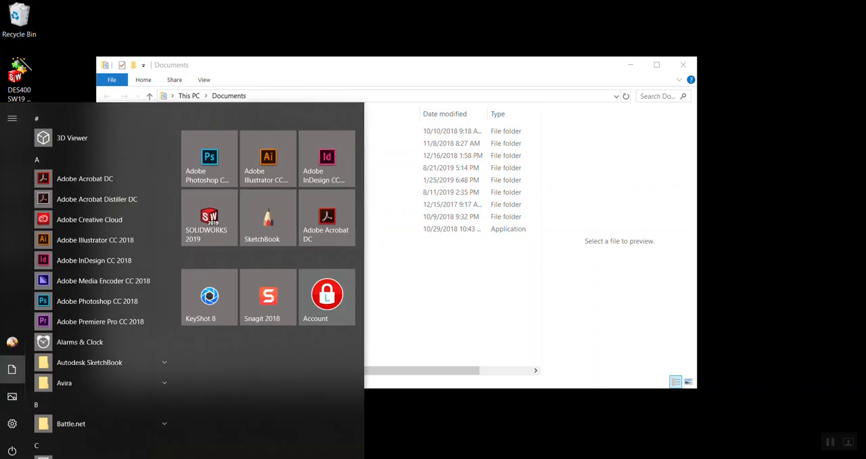
pyautogui.click(377, 408)
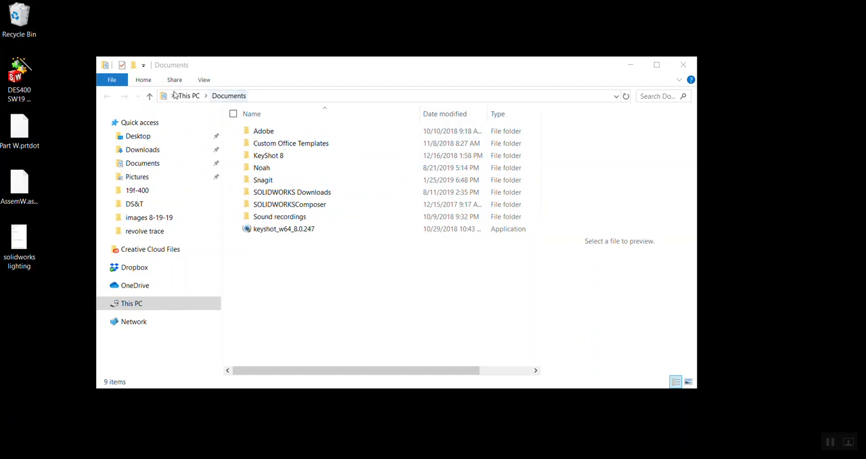
pyautogui.click(98, 458)
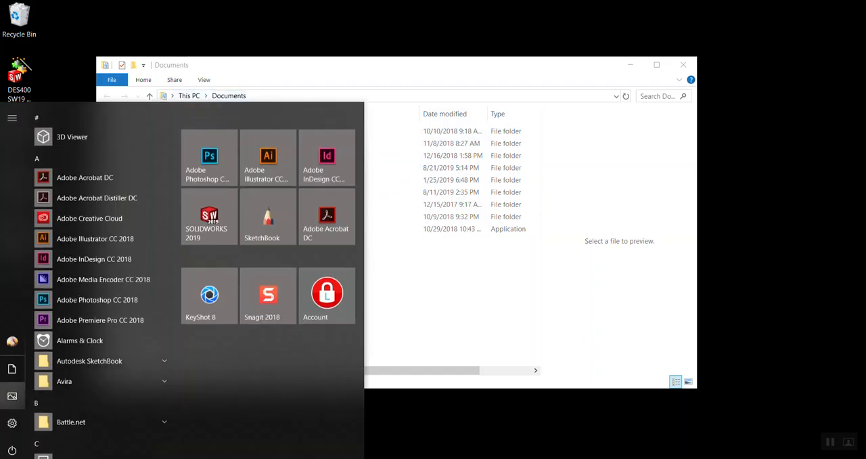
pyautogui.click(12, 370)
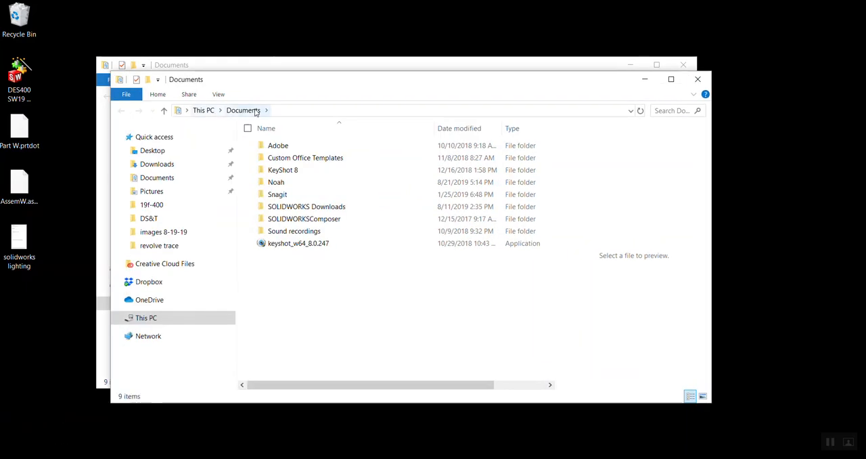
pyautogui.rightClick(284, 286)
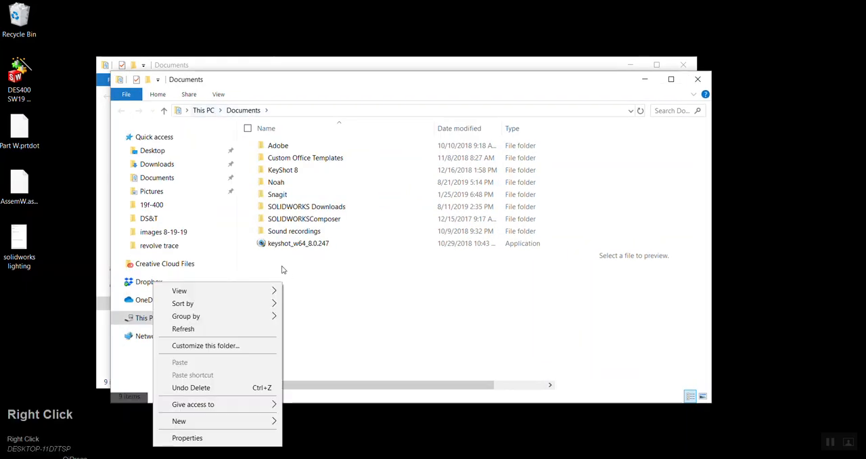
pyautogui.click(292, 270)
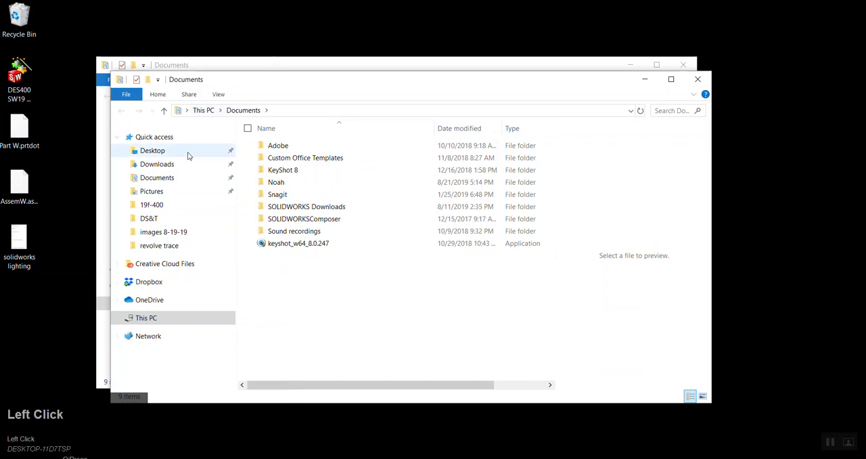
pyautogui.click(126, 94)
pyautogui.click(362, 344)
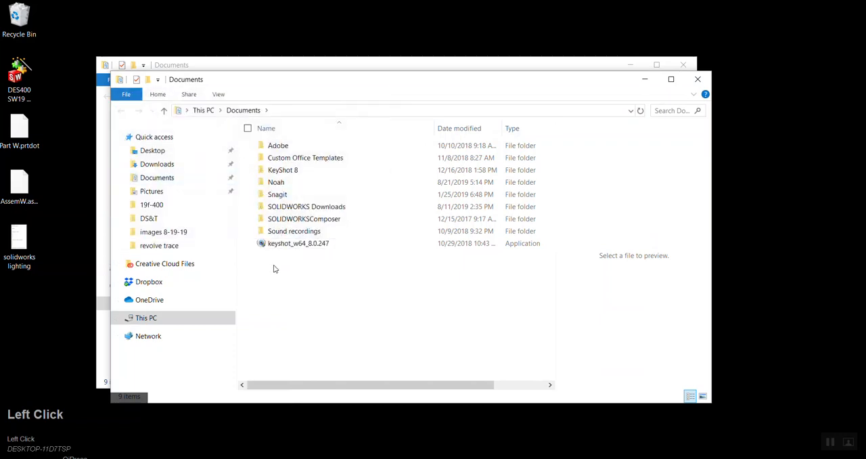
# Create a new folder named DES400 in the Documents folder
pyautogui.rightClick(274, 269)
pyautogui.click(239, 404)
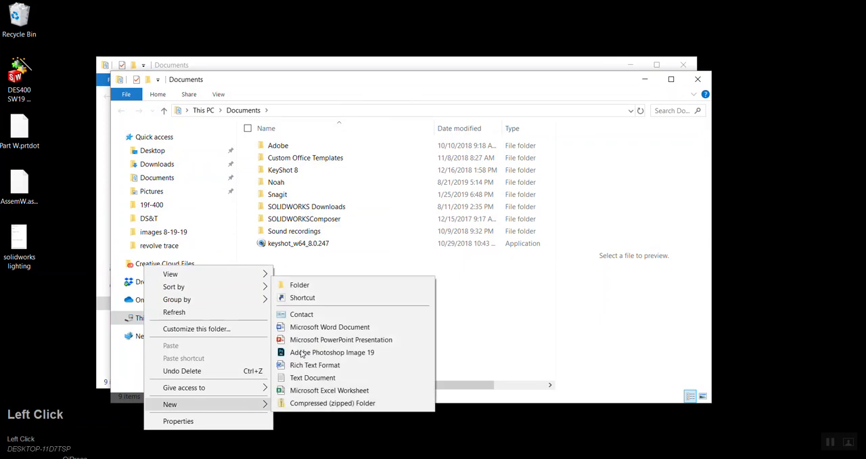
pyautogui.click(300, 285)
pyautogui.write('DES400')
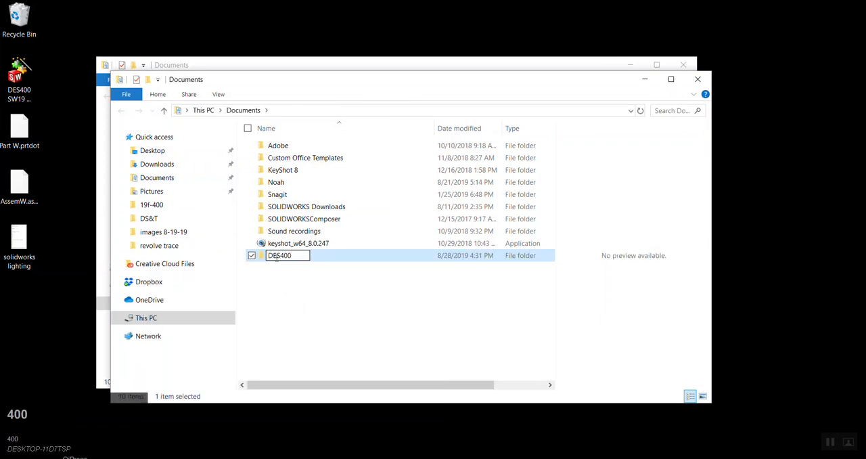
pyautogui.click(300, 289)
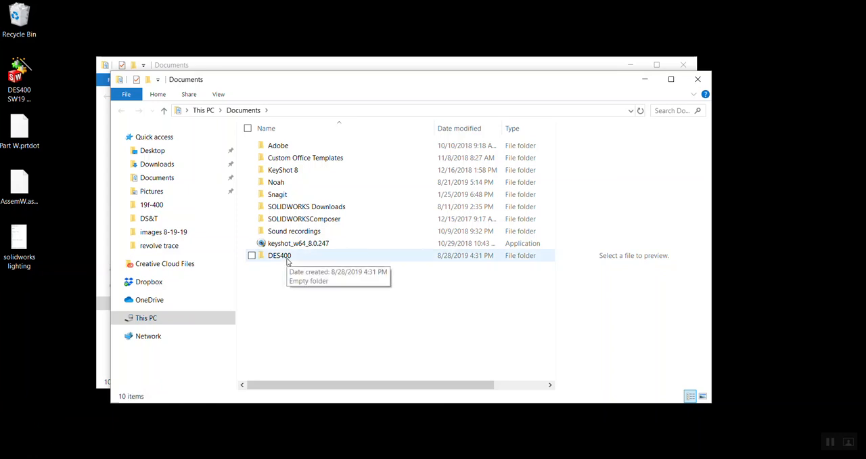
# Look inside the personal work folder in Documents and return to the Documents listing
pyautogui.doubleClick(282, 183)
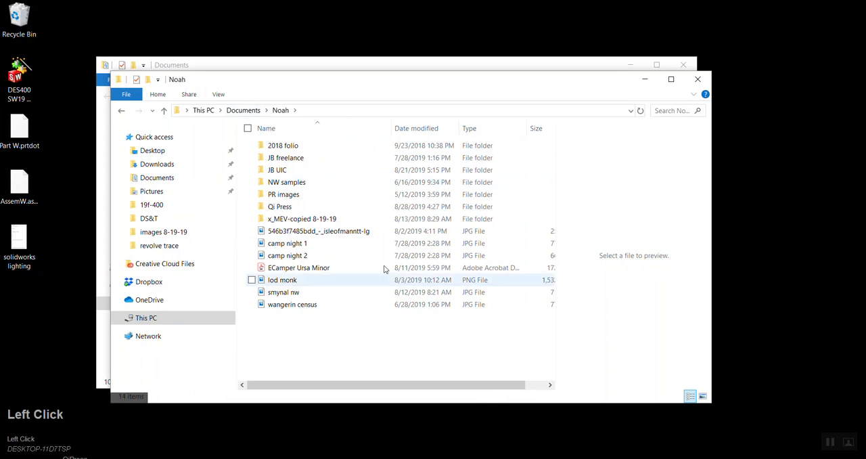
pyautogui.click(243, 110)
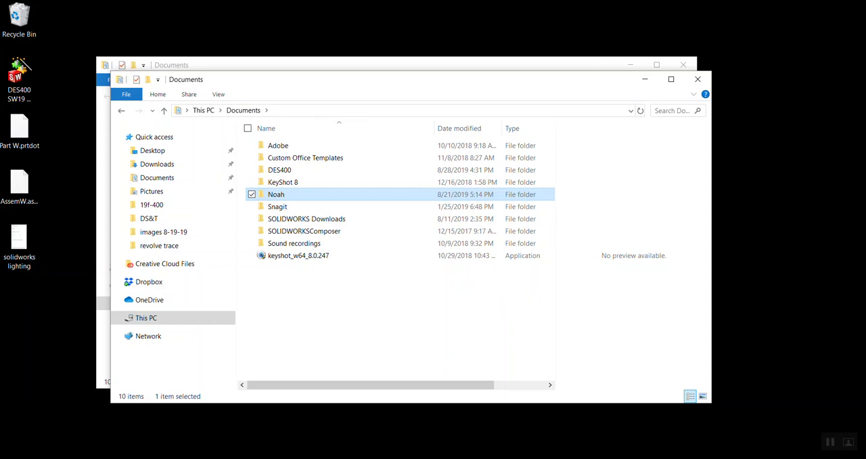
# Search Windows for the Snipping Tool and launch it
pyautogui.click(47, 452)
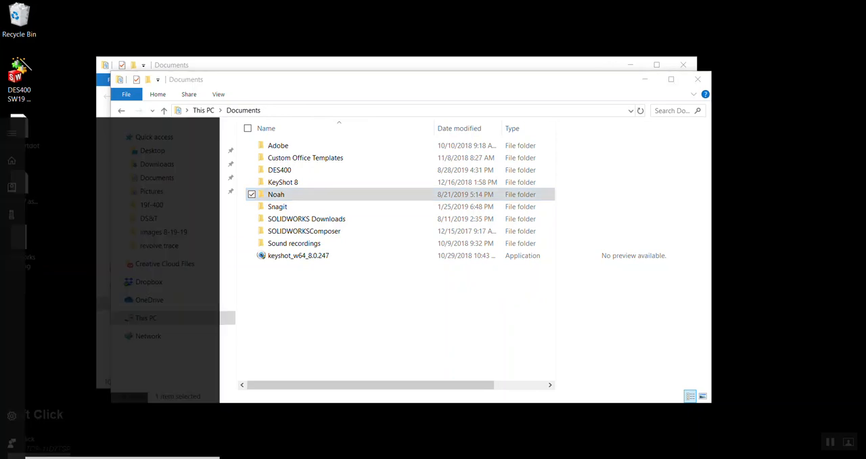
pyautogui.click(271, 433)
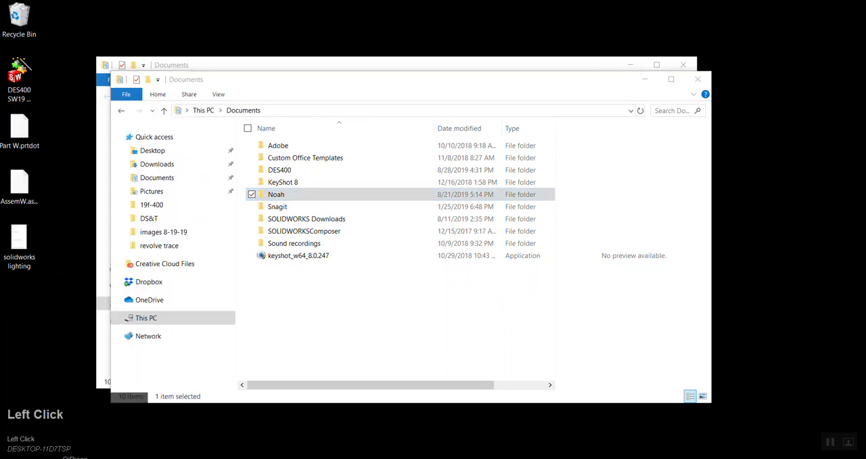
pyautogui.click(64, 455)
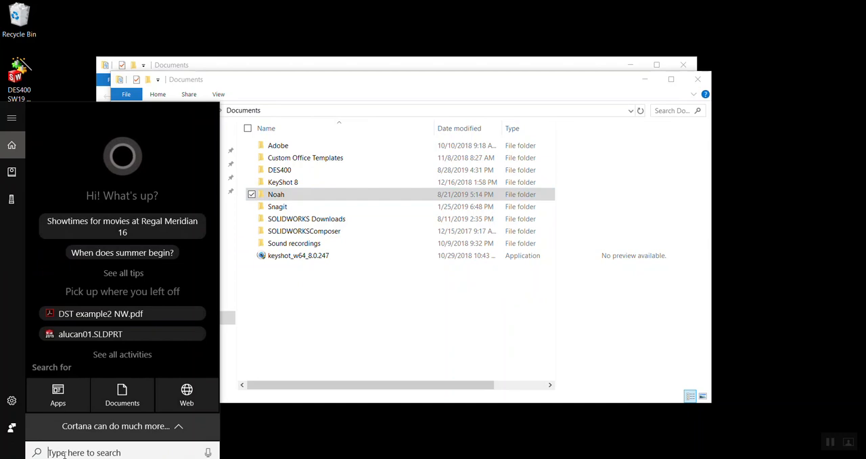
pyautogui.write('snipp')
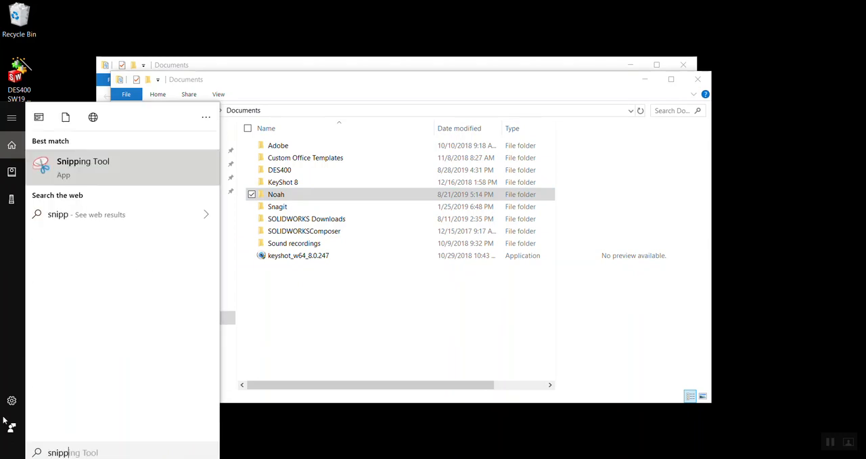
pyautogui.click(63, 174)
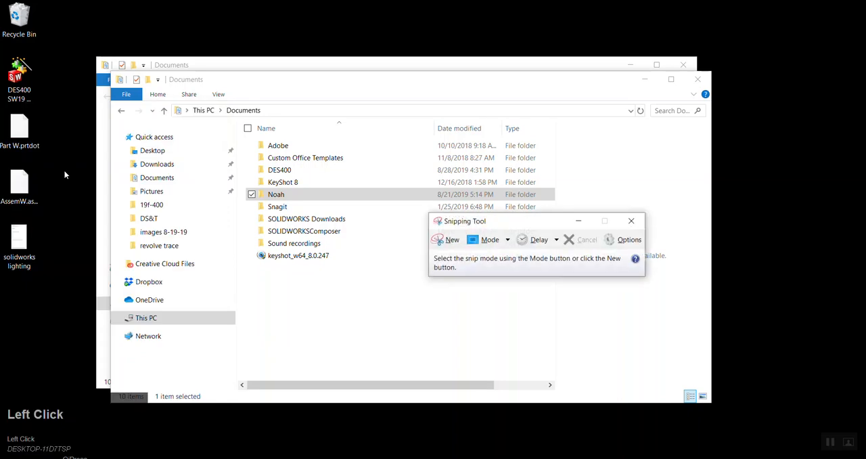
# Capture a rectangular snip of part of the Documents window and close the Snipping Tool without saving the capture
pyautogui.moveTo(468, 222); pyautogui.dragTo(207, 84)
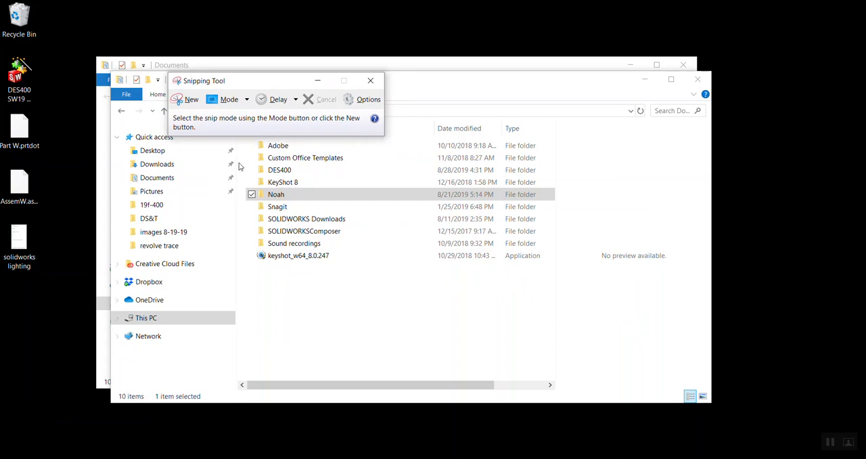
pyautogui.click(189, 100)
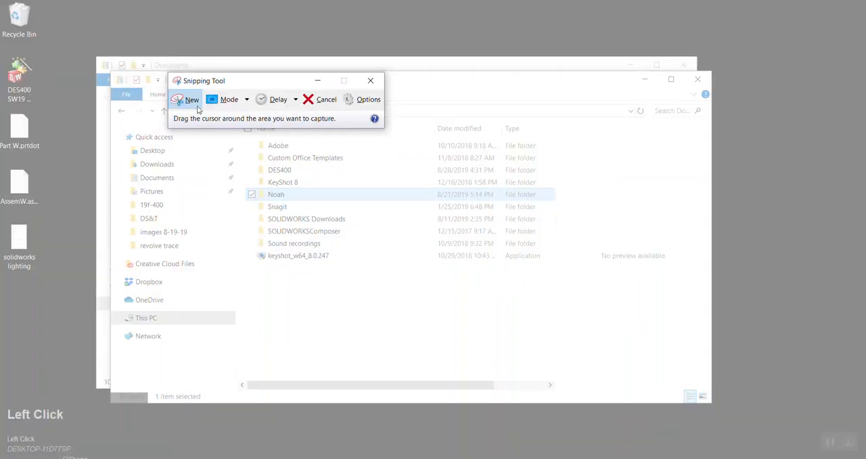
pyautogui.moveTo(94, 48); pyautogui.dragTo(308, 416)
pyautogui.moveTo(250, 23); pyautogui.dragTo(424, 19)
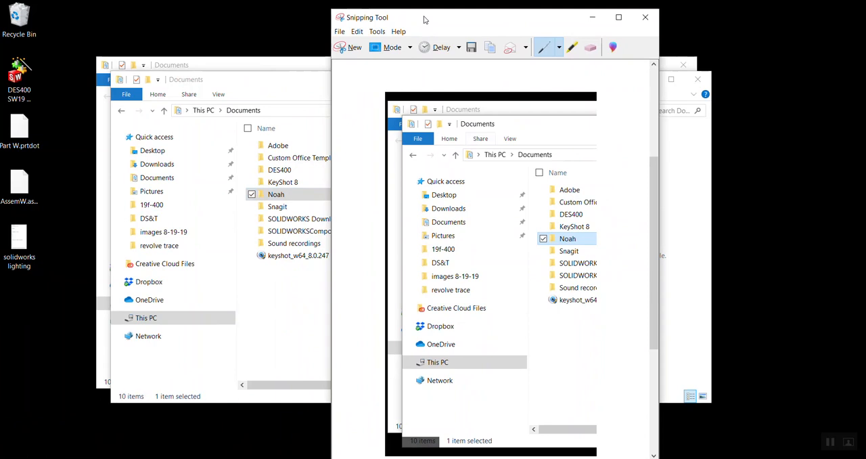
pyautogui.click(645, 17)
pyautogui.click(542, 254)
# Shift the front Documents window slightly, review the contents of the personal work folder again and go back to Documents
pyautogui.moveTo(221, 85)
pyautogui.mouseDown()
pyautogui.moveTo(203, 69)
pyautogui.moveTo(227, 81)
pyautogui.mouseUp()
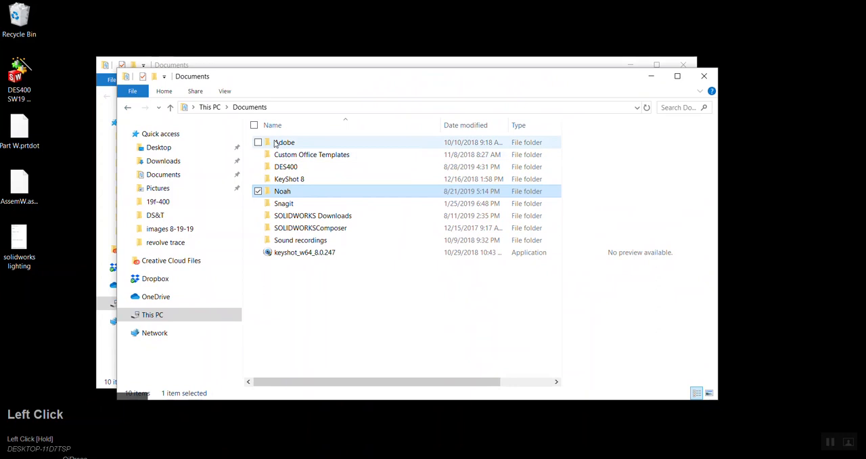
pyautogui.doubleClick(283, 193)
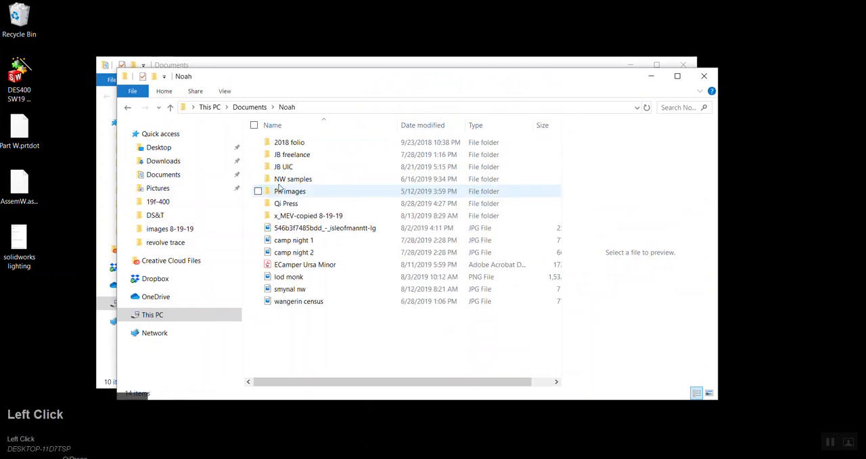
pyautogui.click(251, 108)
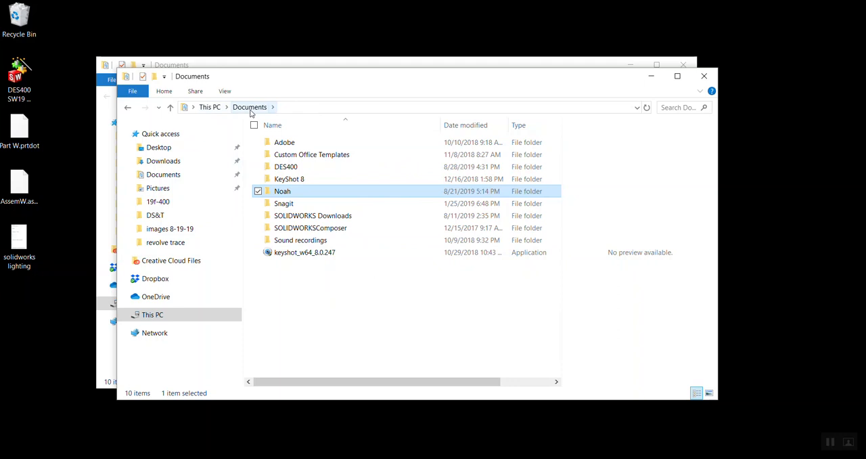
# Close both File Explorer windows
pyautogui.click(716, 81)
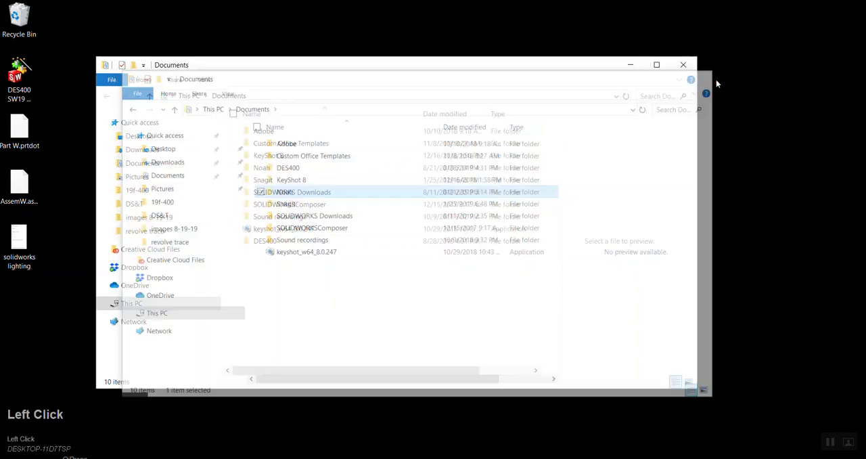
pyautogui.click(688, 66)
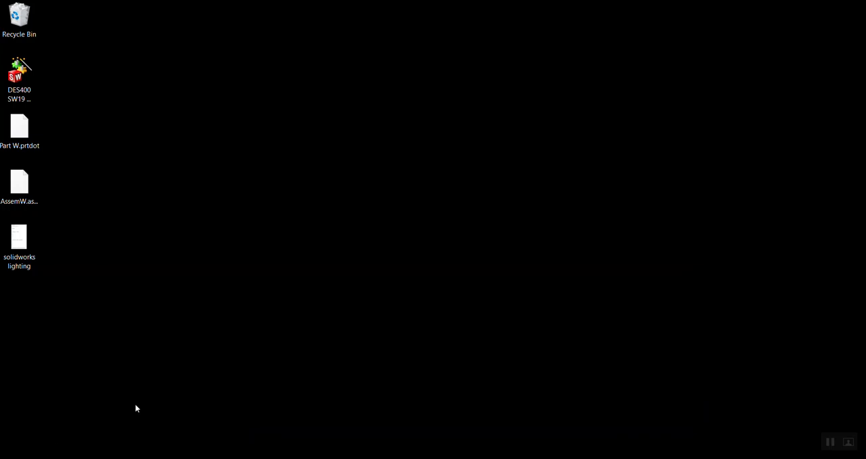
# Launch SOLIDWORKS 2019 from the installed Windows programs
pyautogui.click(135, 458)
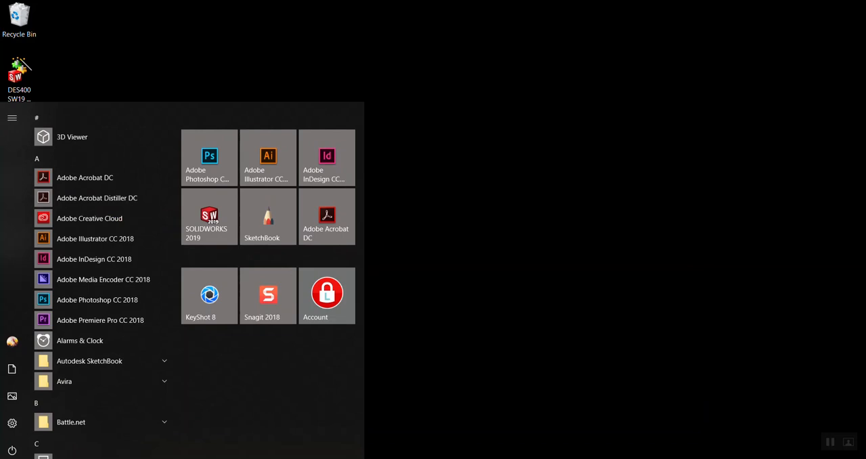
pyautogui.click(478, 275)
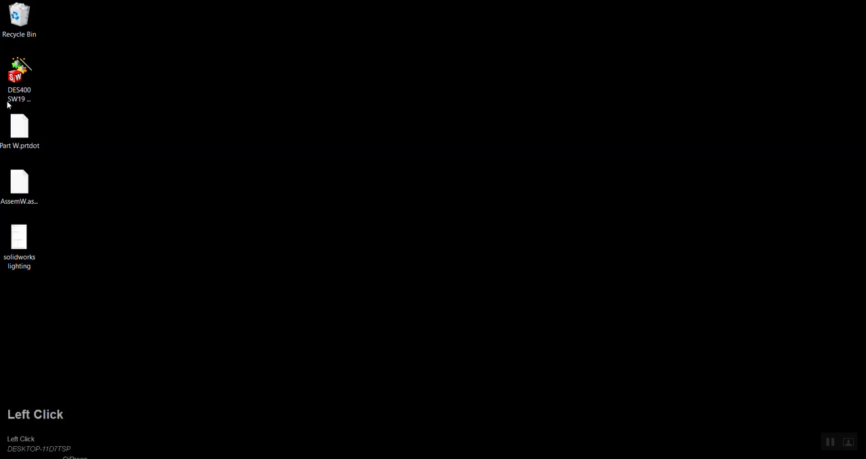
pyautogui.click(13, 458)
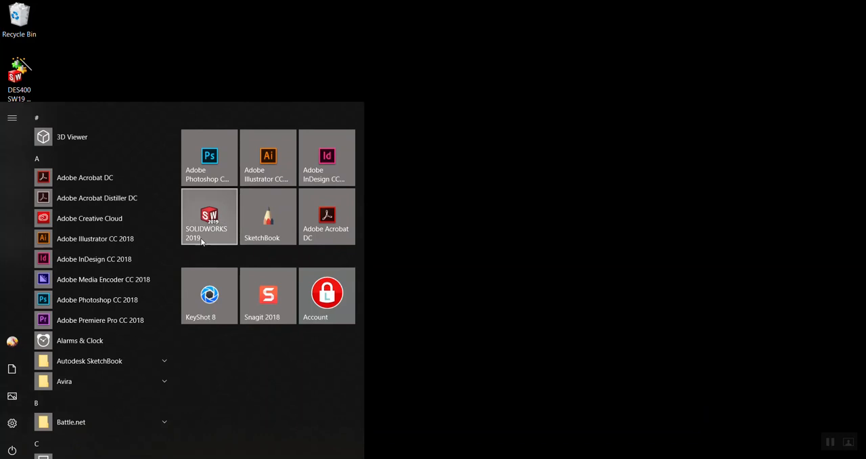
pyautogui.scroll(-15, 100, 384)
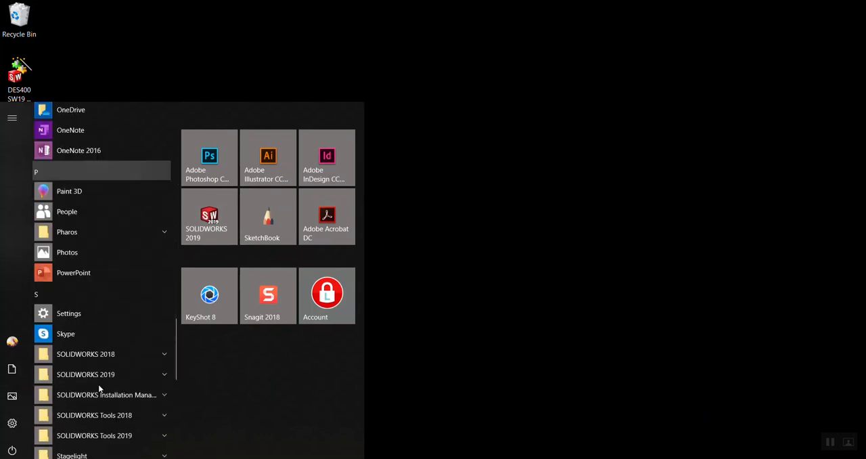
pyautogui.click(208, 226)
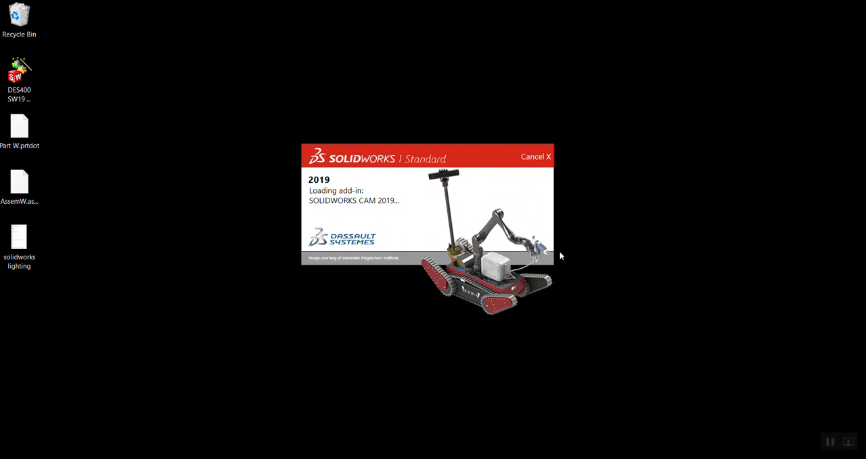
# Dismiss the Welcome dialog so that only the empty SOLIDWORKS workspace is left
pyautogui.rightClick(560, 71)
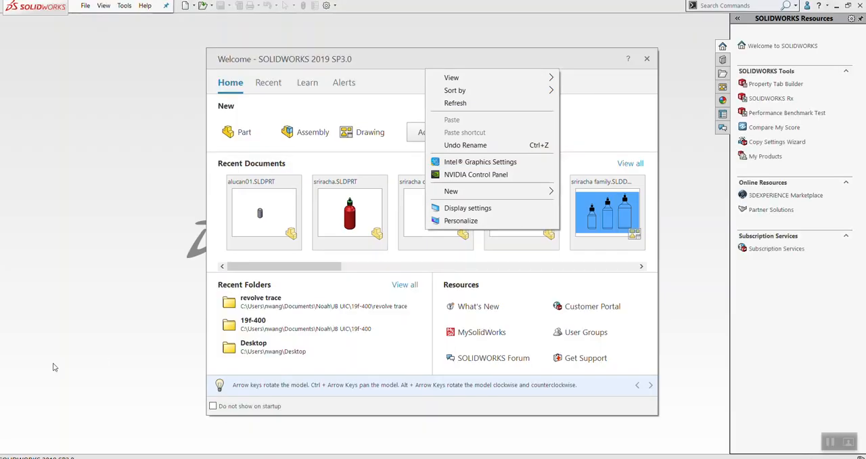
pyautogui.click(56, 245)
pyautogui.click(11, 458)
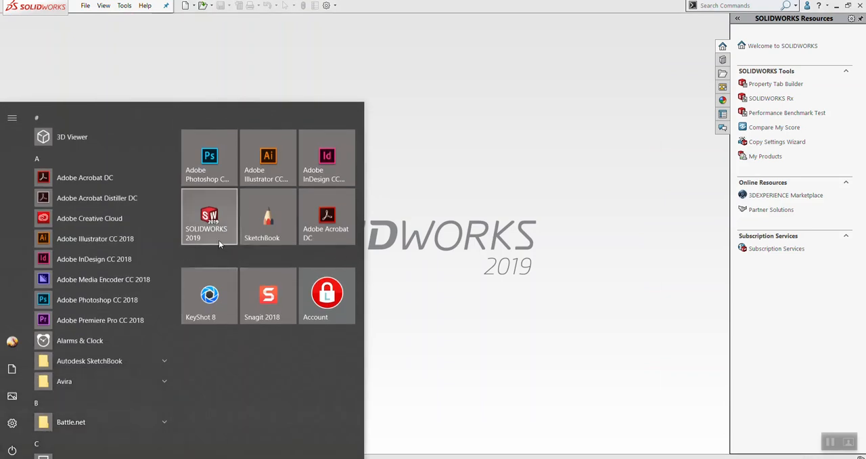
pyautogui.click(490, 175)
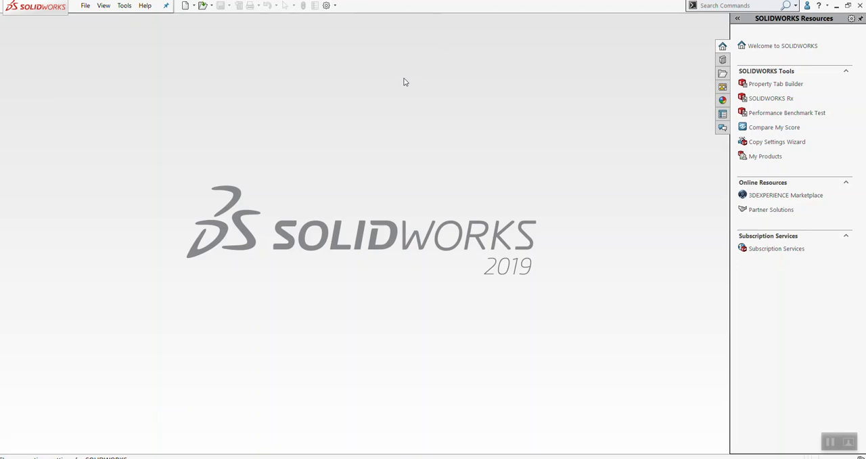
pyautogui.click(329, 8)
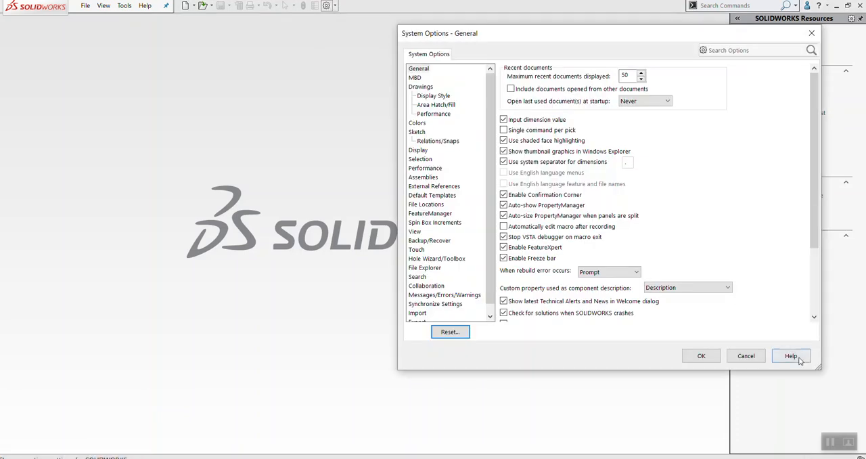
pyautogui.click(746, 355)
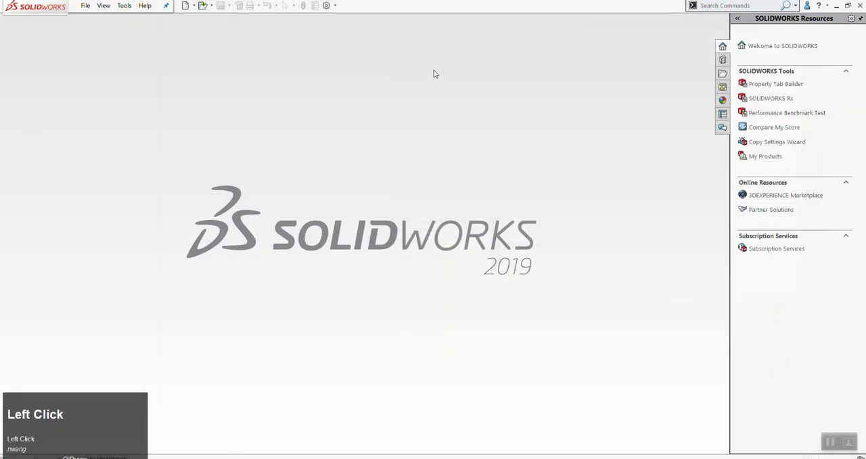
pyautogui.click(146, 6)
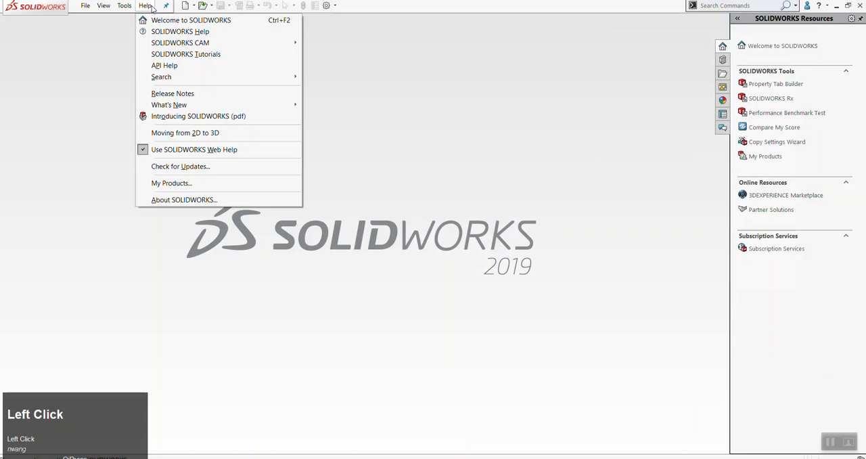
pyautogui.click(335, 6)
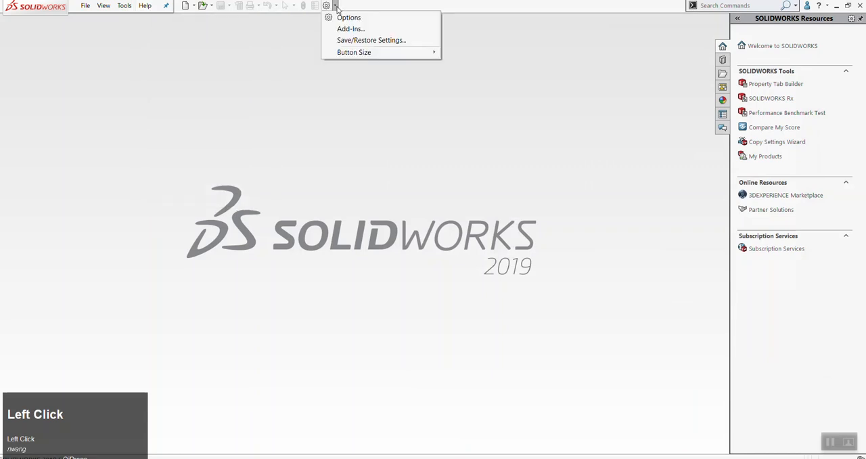
pyautogui.click(349, 17)
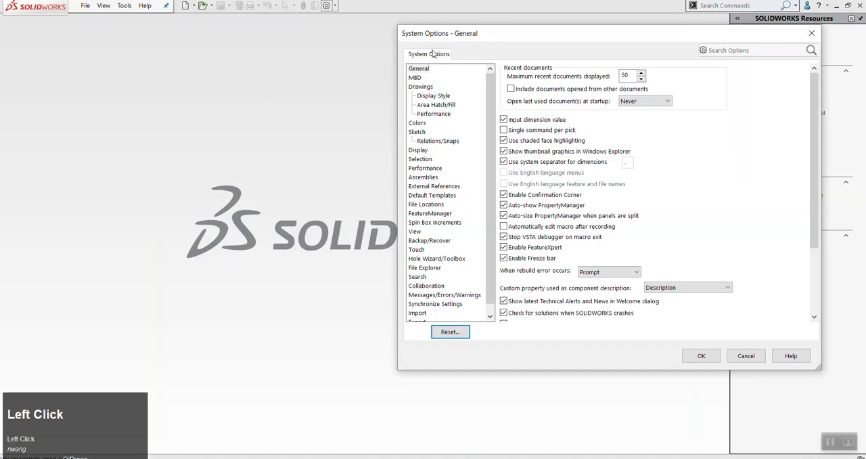
pyautogui.click(812, 32)
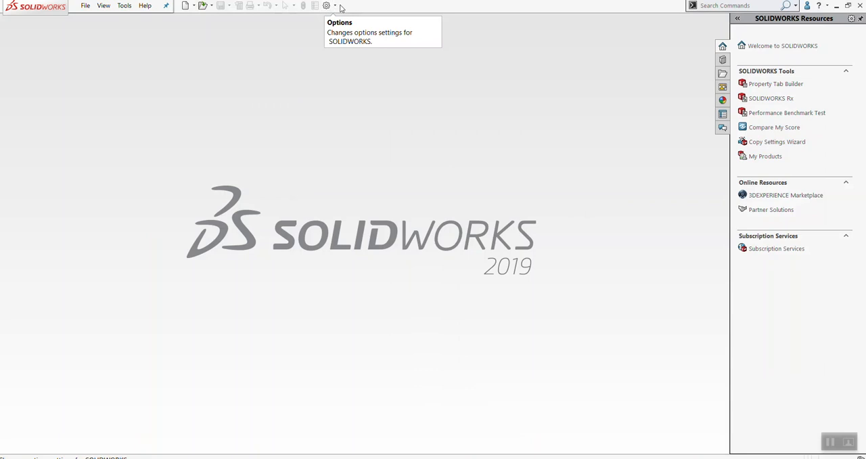
# Open the SOLIDWORKS Copy Settings Wizard for saving or restoring settings
pyautogui.click(336, 7)
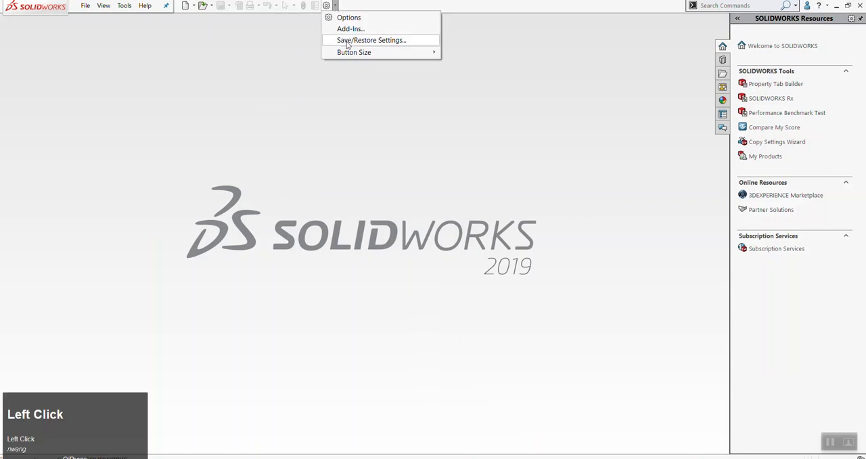
pyautogui.click(347, 39)
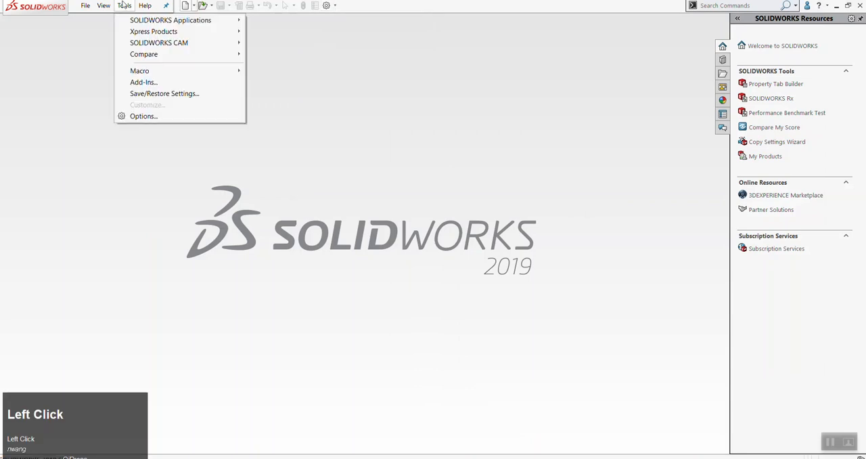
pyautogui.click(143, 97)
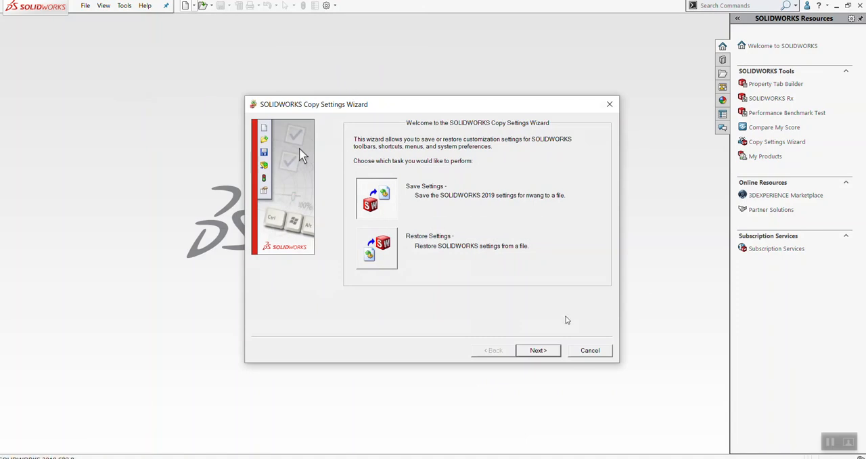
# Cancel the Copy Settings Wizard without copying anything, and open it again from the empty workspace
pyautogui.click(587, 354)
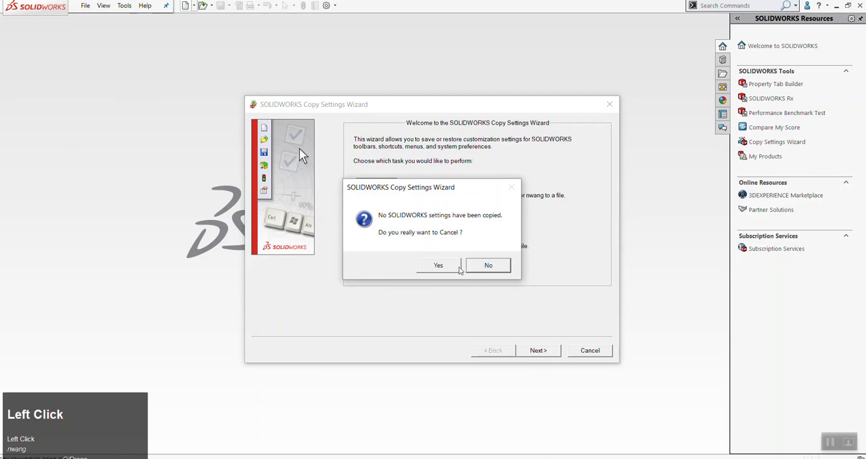
pyautogui.click(436, 264)
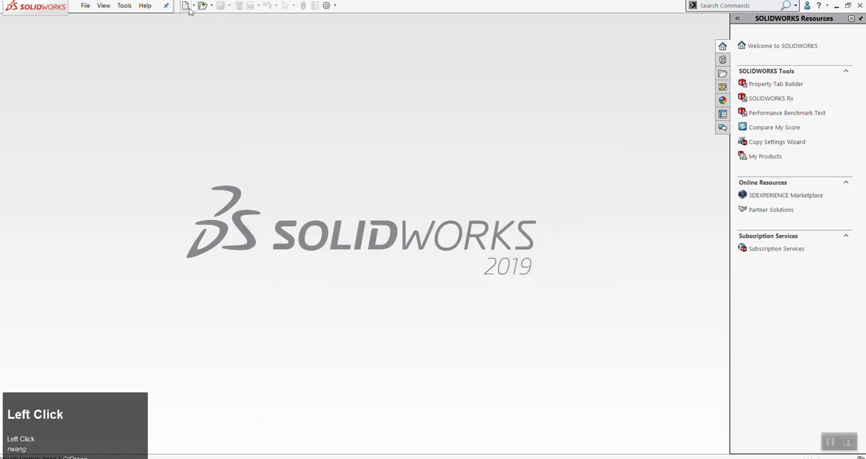
pyautogui.click(126, 7)
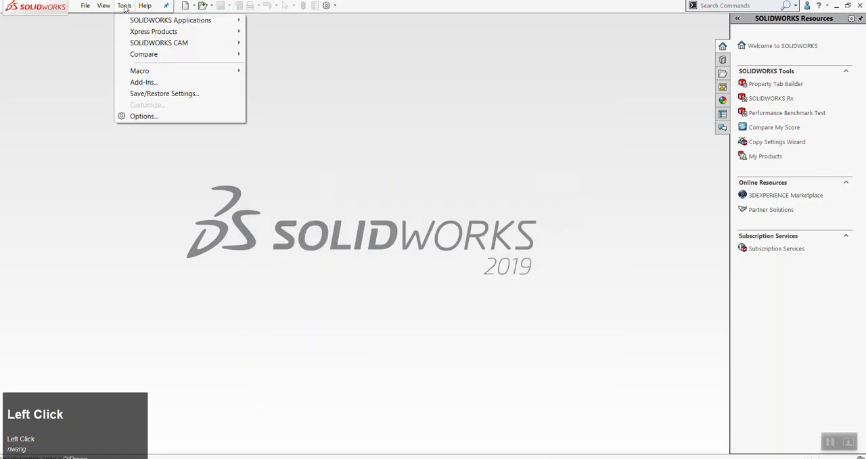
pyautogui.click(155, 99)
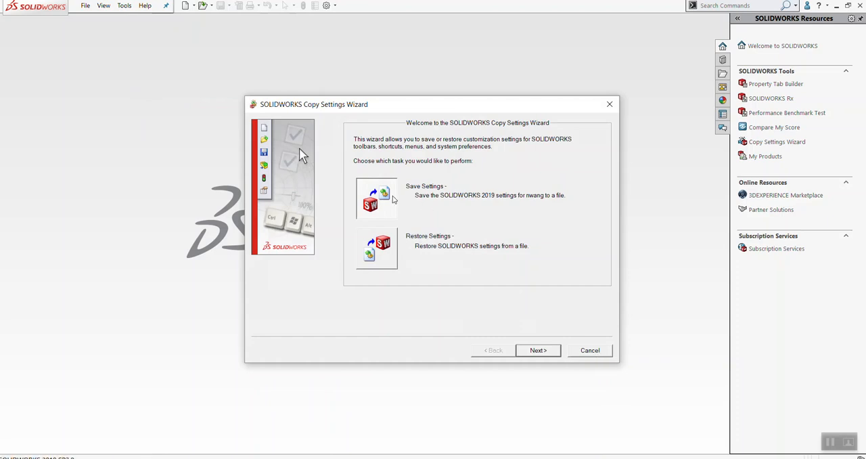
# Choose the Restore Settings task in the Copy Settings Wizard and continue to the settings file selection
pyautogui.click(388, 256)
pyautogui.click(392, 204)
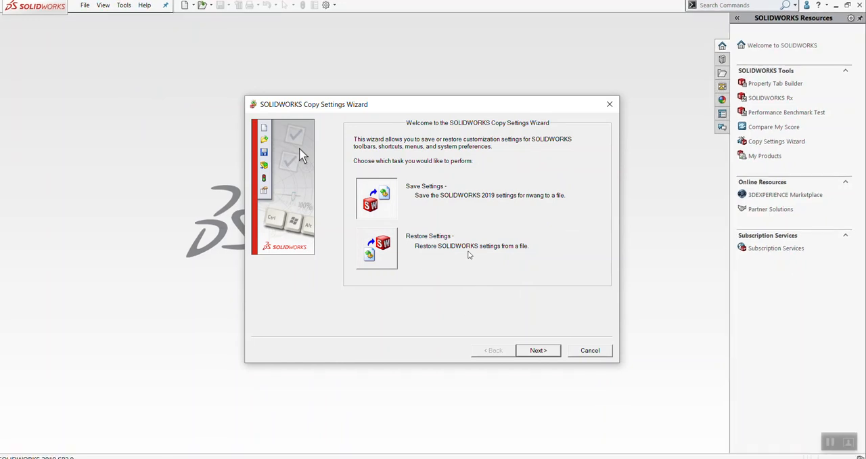
pyautogui.click(370, 252)
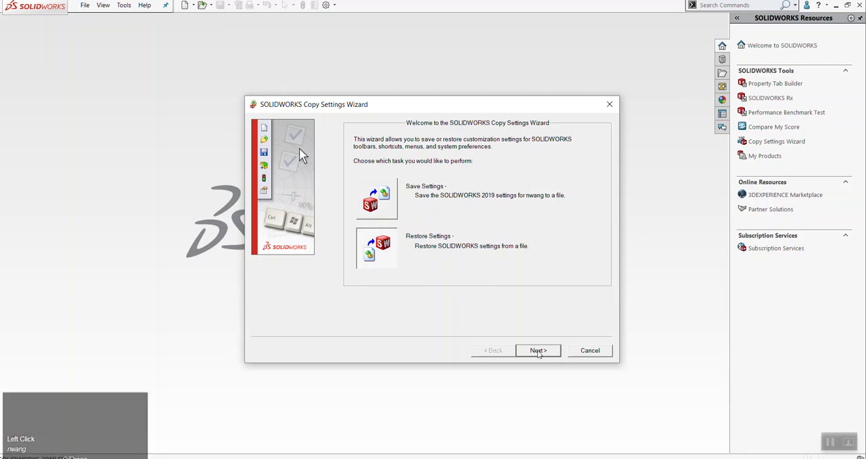
pyautogui.click(538, 350)
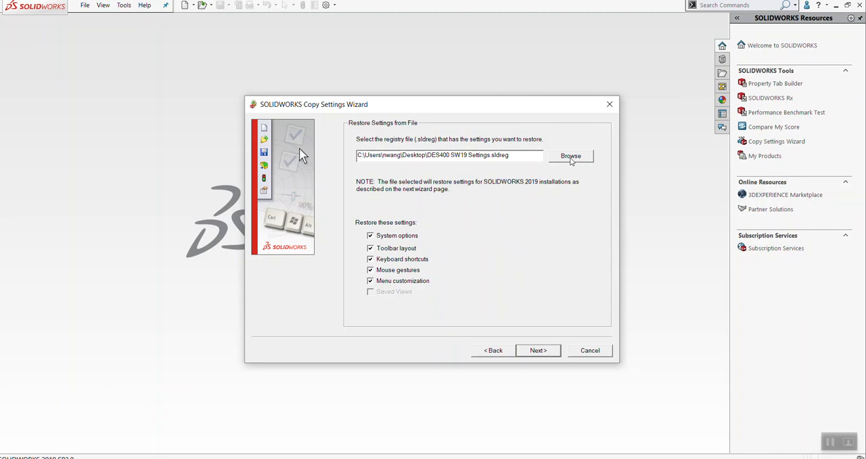
pyautogui.click(571, 158)
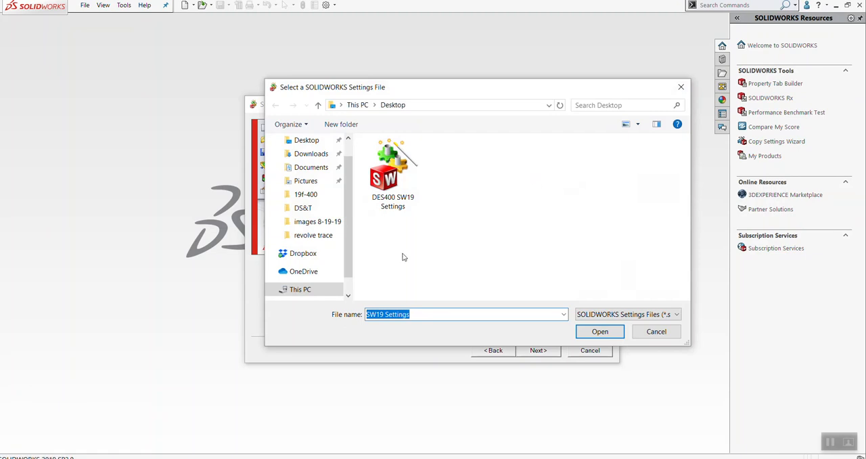
pyautogui.moveTo(265, 79); pyautogui.dragTo(49, 32)
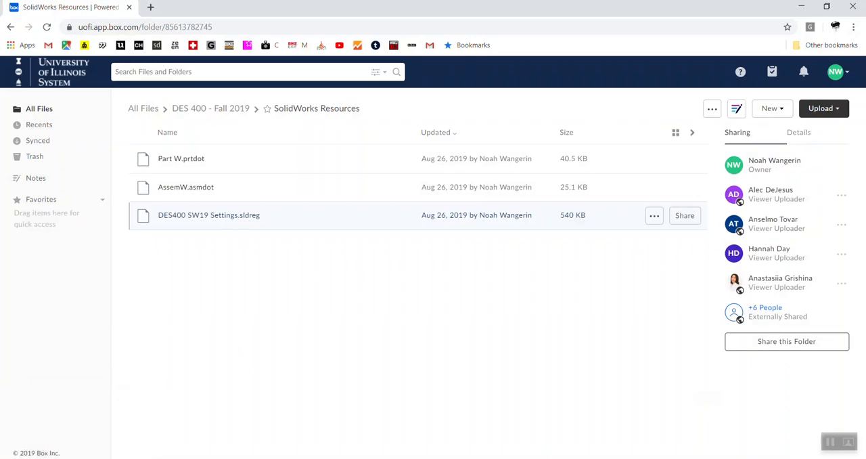
pyautogui.click(56, 445)
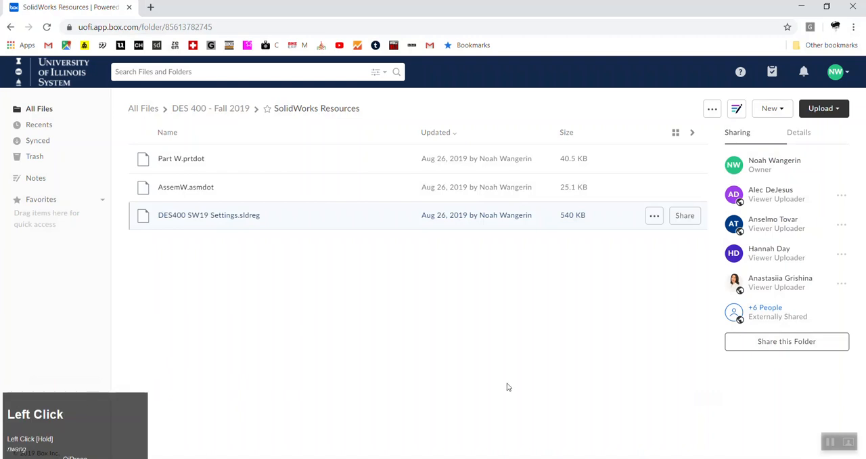
pyautogui.click(801, 7)
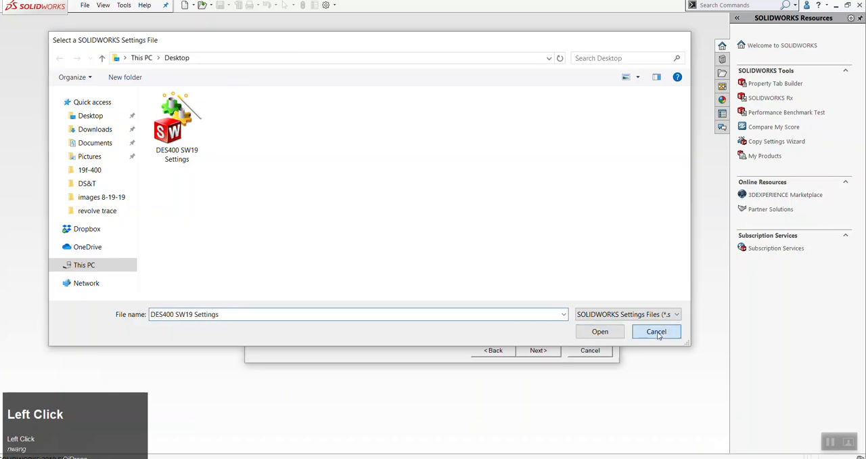
pyautogui.click(655, 332)
# Select the DES400 SW19 Settings file on the Desktop as the registry file to restore from
pyautogui.click(572, 158)
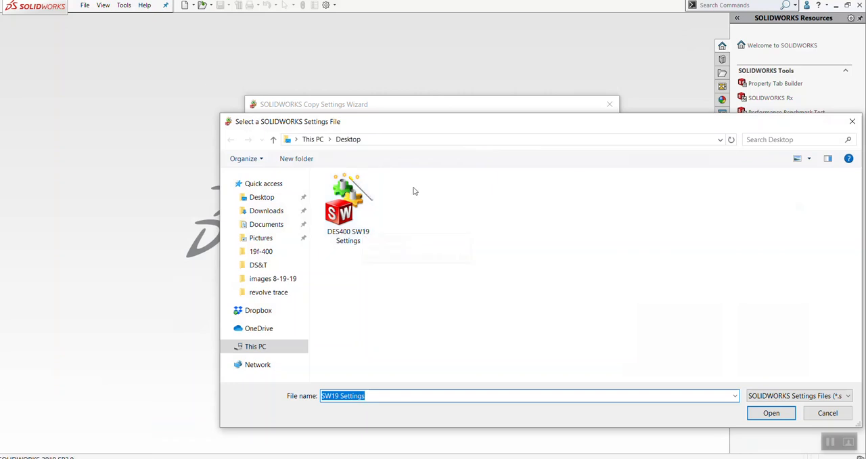
pyautogui.click(274, 214)
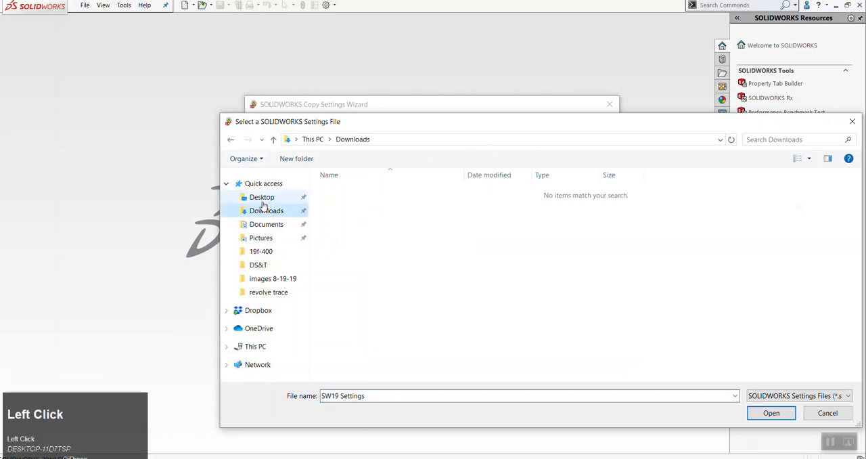
pyautogui.click(264, 199)
pyautogui.click(343, 223)
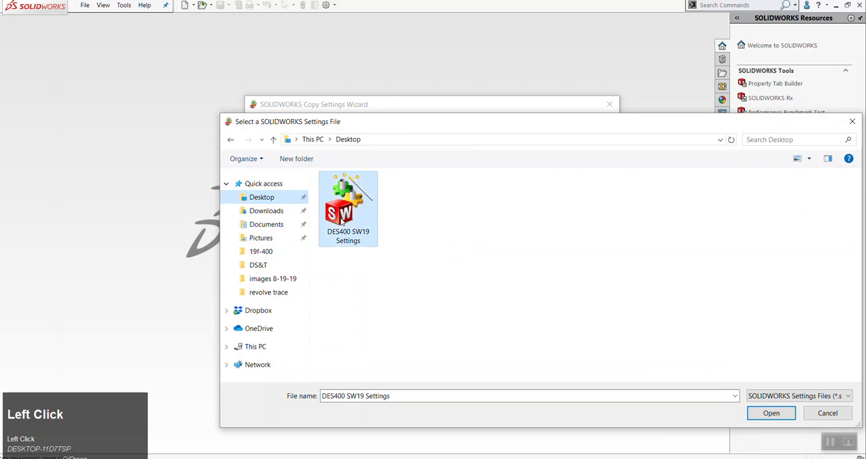
pyautogui.click(776, 413)
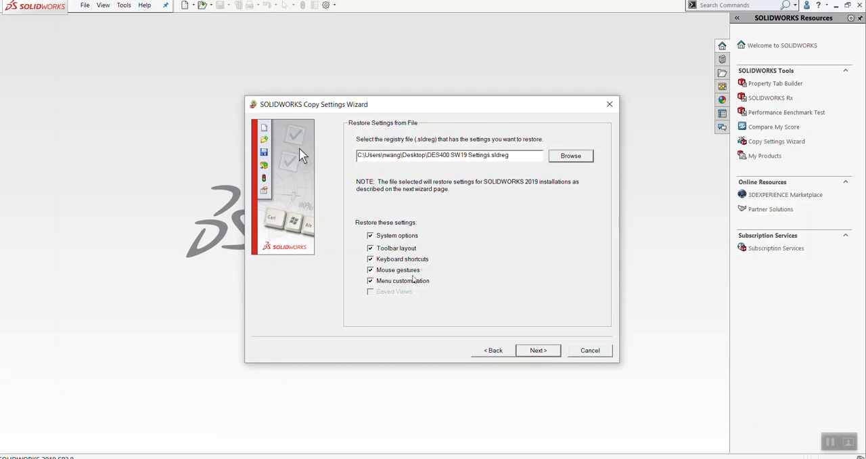
# Restore the checked SOLIDWORKS settings to the current user without creating a backup, and close the wizard
pyautogui.click(550, 349)
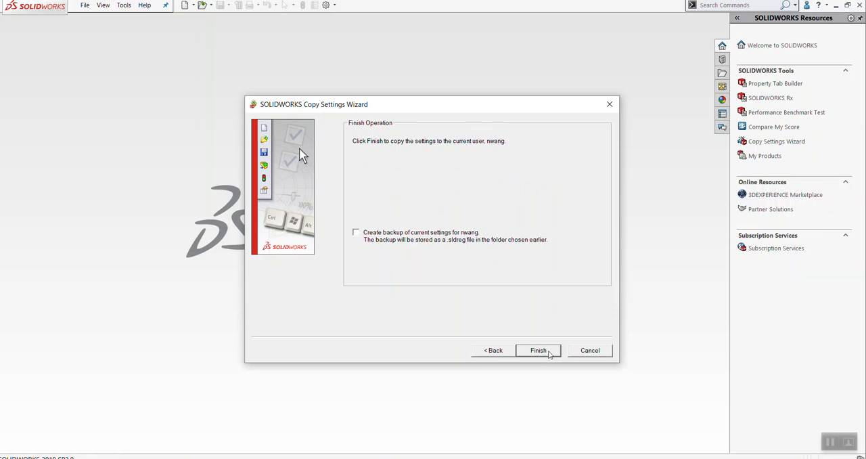
pyautogui.click(548, 355)
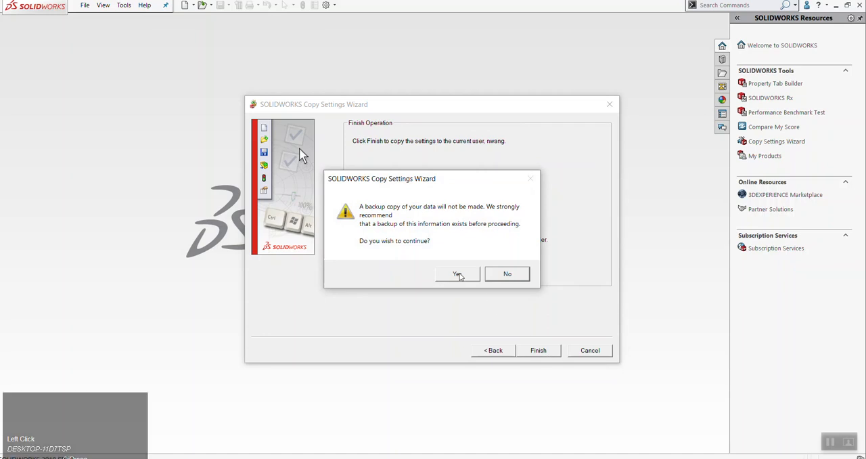
pyautogui.click(458, 274)
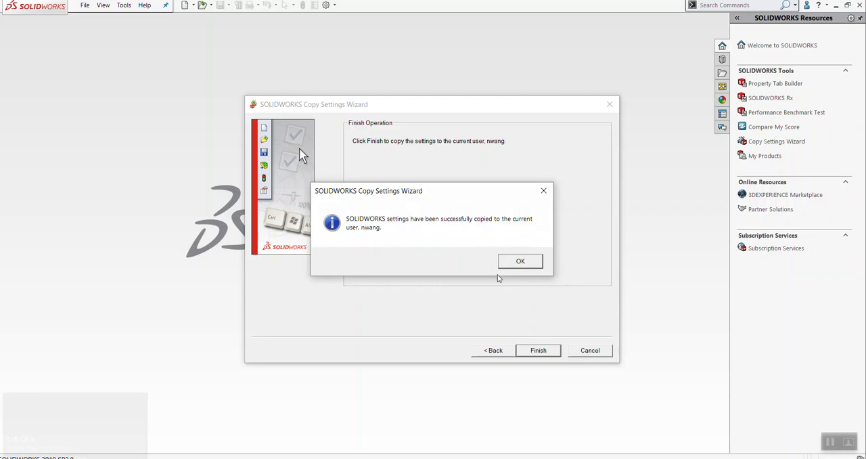
pyautogui.click(518, 262)
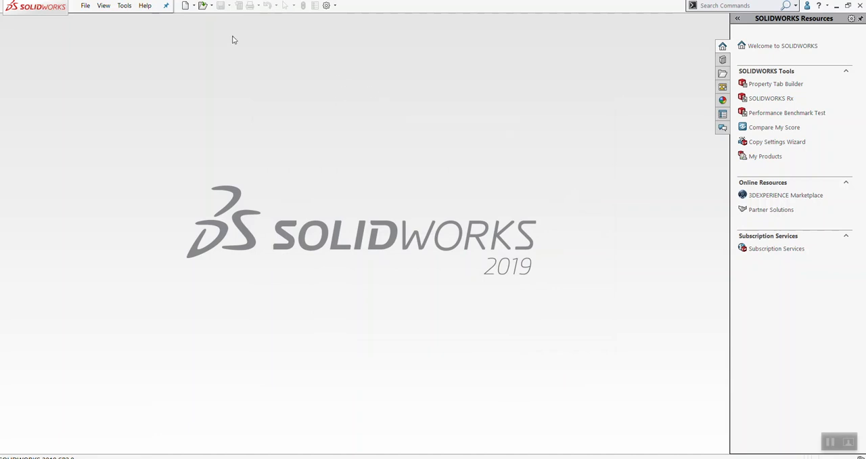
# Start another settings restore in the Copy Settings Wizard, using the DES400 SW19 Settings file from the Desktop
pyautogui.click(124, 6)
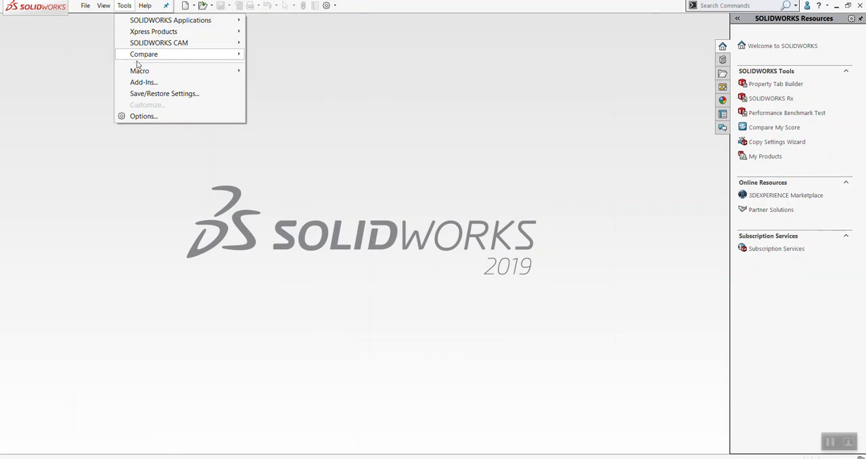
pyautogui.click(146, 95)
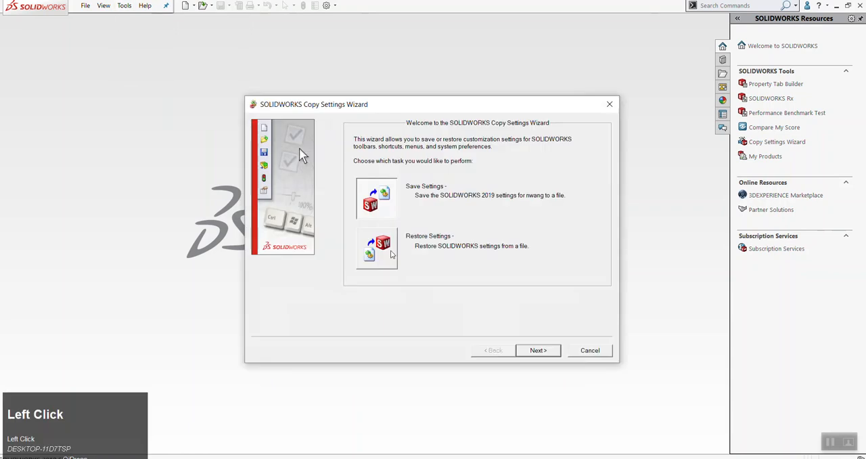
pyautogui.click(391, 254)
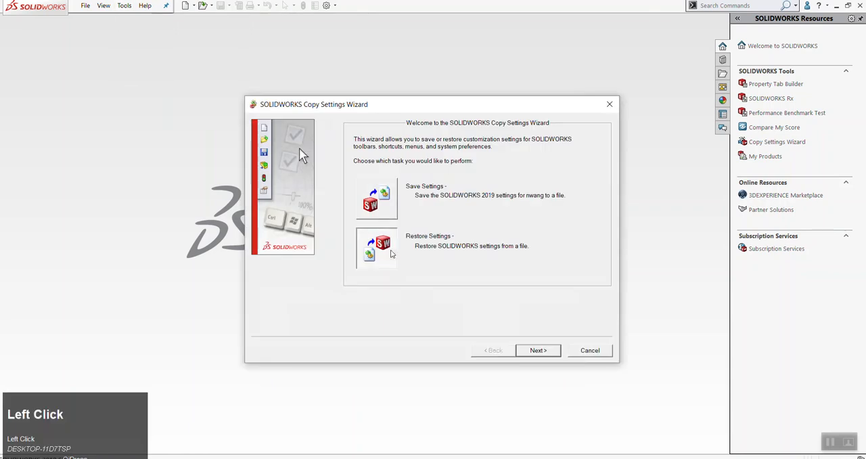
pyautogui.click(549, 355)
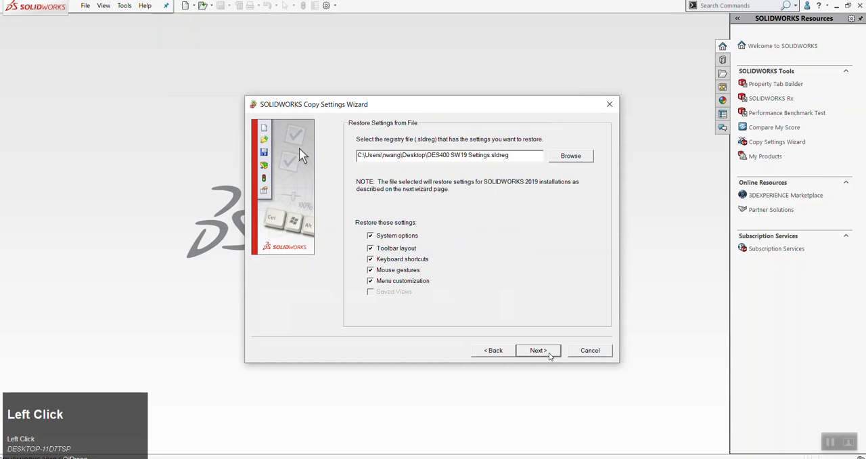
pyautogui.click(568, 158)
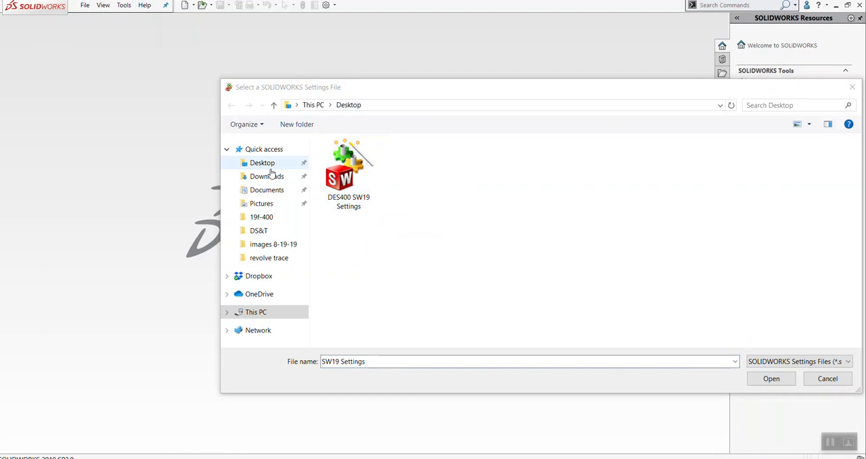
pyautogui.click(348, 175)
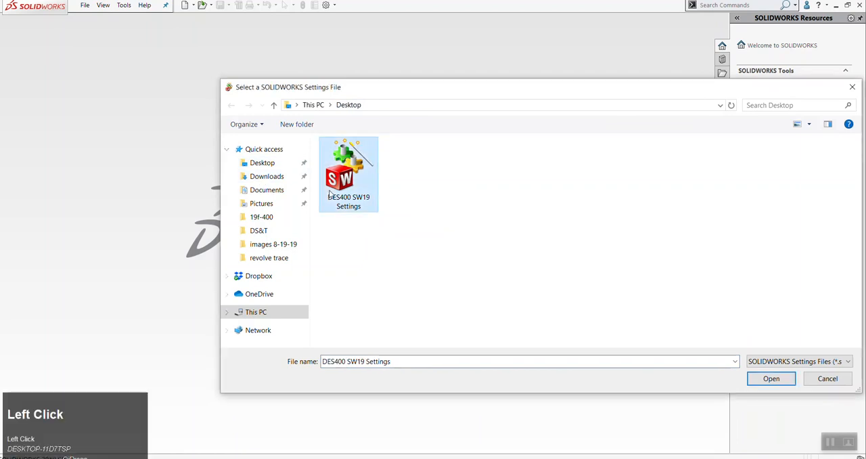
pyautogui.click(771, 379)
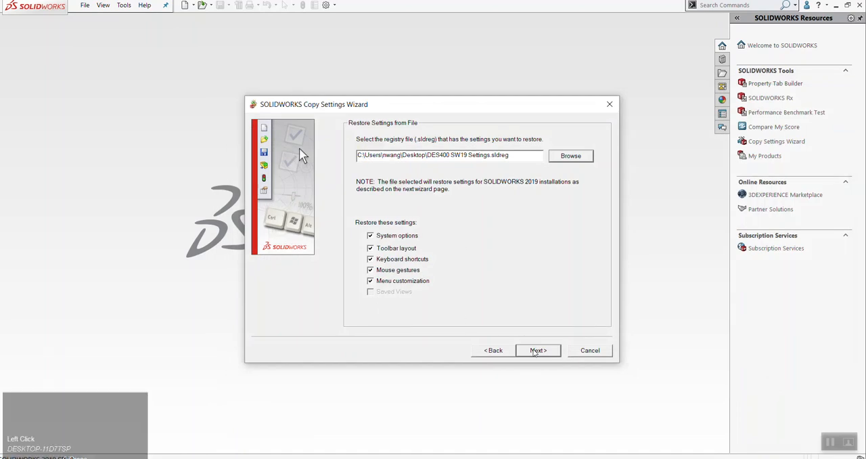
# Finish the repeated settings restore for the current user, continuing without a backup copy
pyautogui.click(542, 353)
pyautogui.click(540, 352)
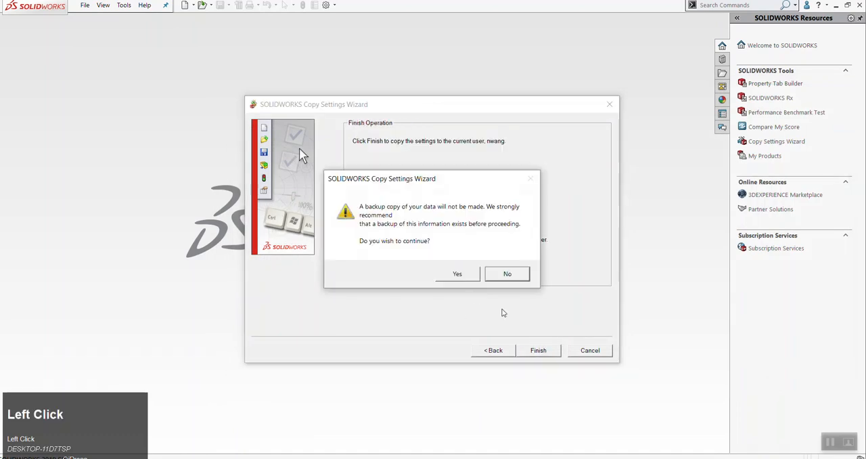
pyautogui.click(469, 276)
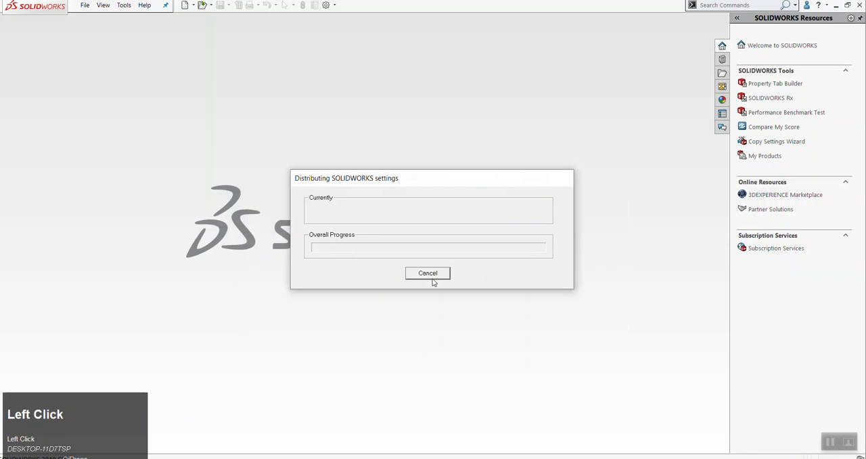
pyautogui.click(514, 263)
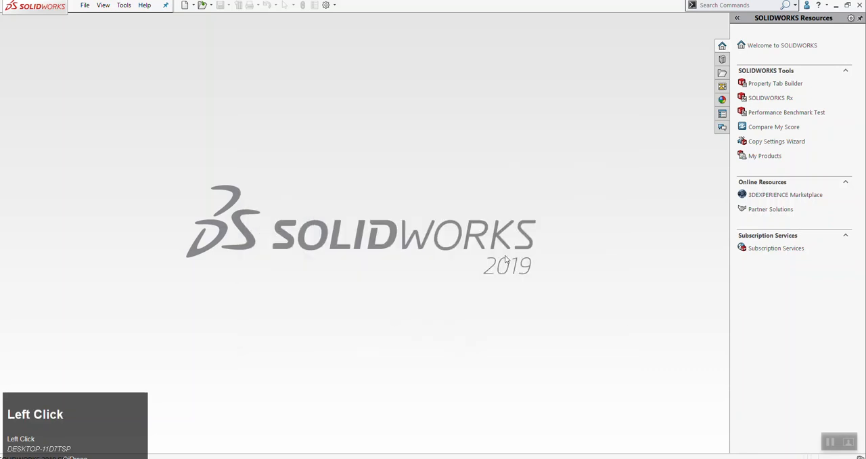
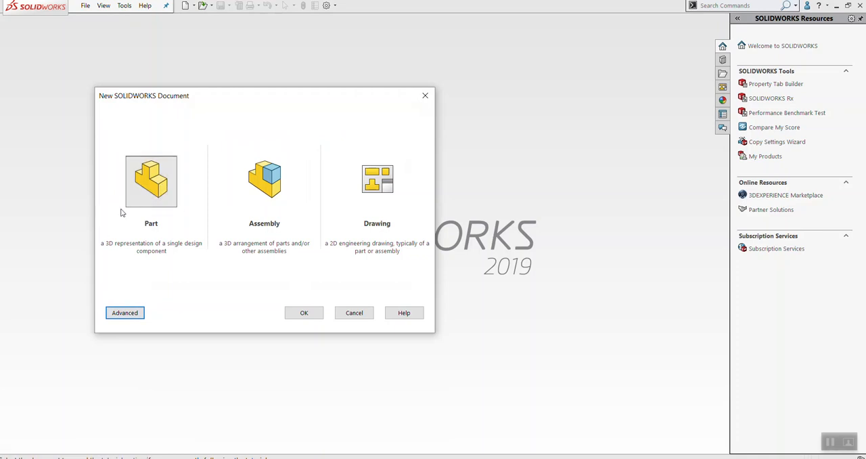
# Create a new part document
pyautogui.click(308, 313)
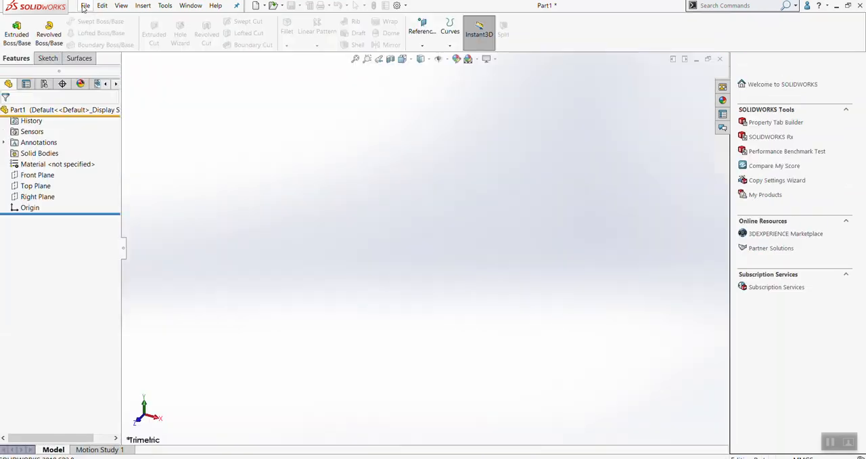
# Compare the advanced and novice views of the new document templates, and close the dialog without creating a document
pyautogui.click(86, 6)
pyautogui.click(101, 20)
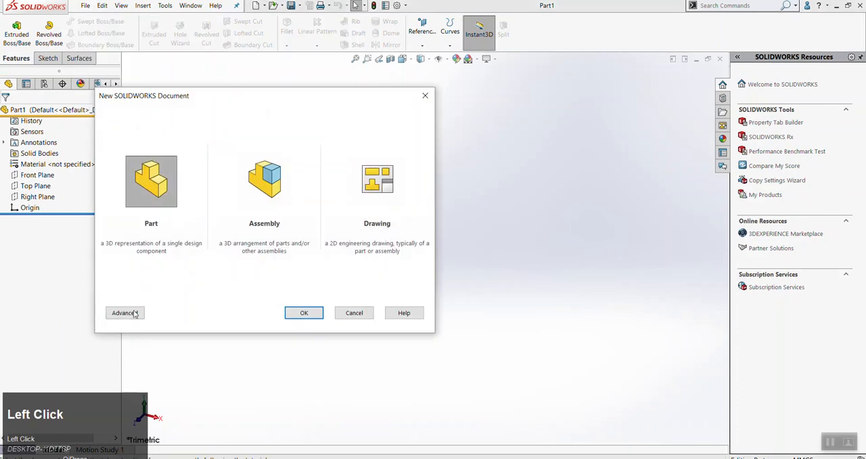
pyautogui.click(125, 313)
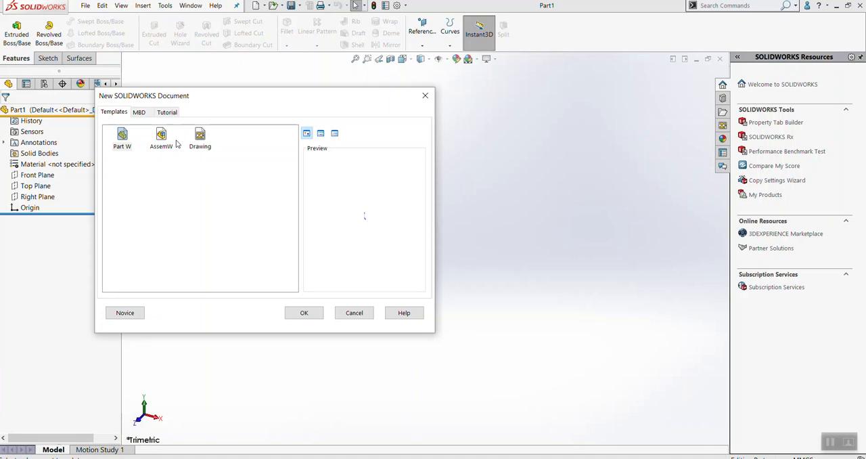
pyautogui.click(132, 316)
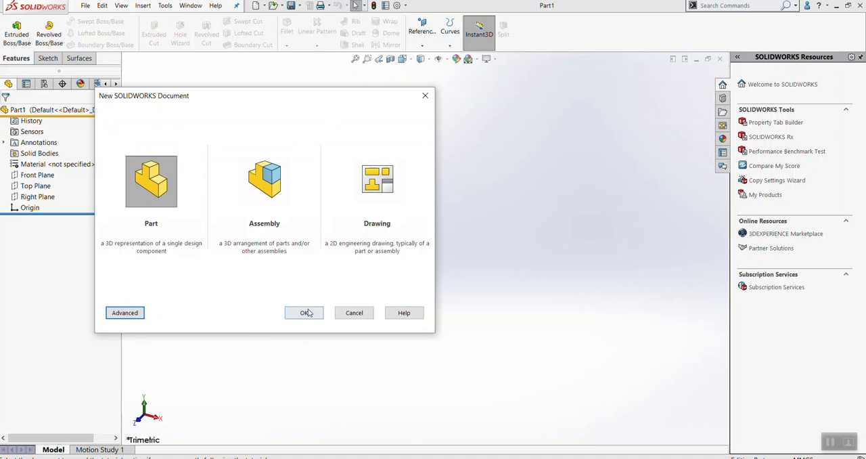
pyautogui.click(354, 313)
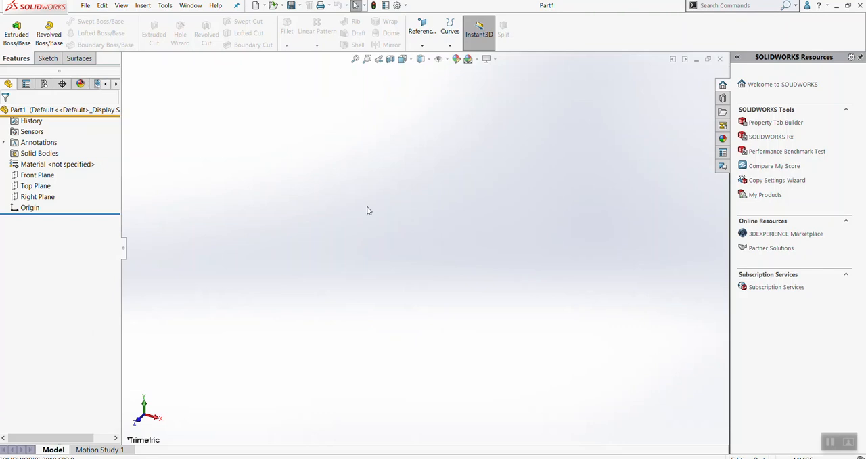
pyautogui.click(397, 6)
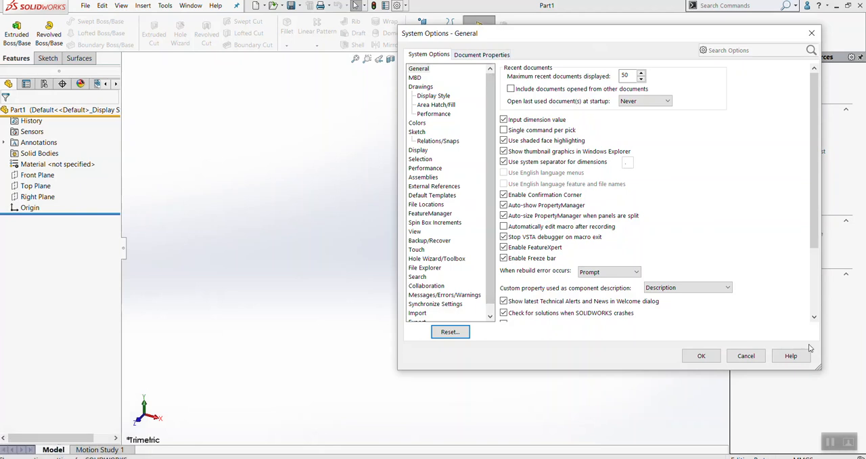
pyautogui.click(746, 356)
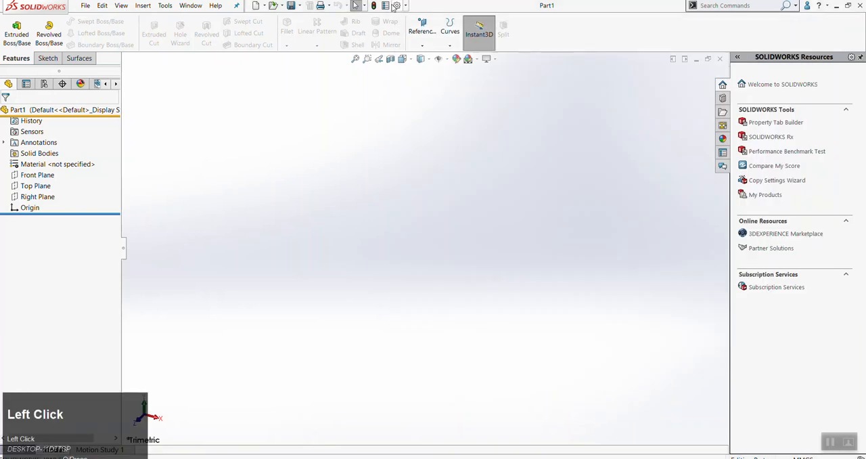
pyautogui.click(397, 6)
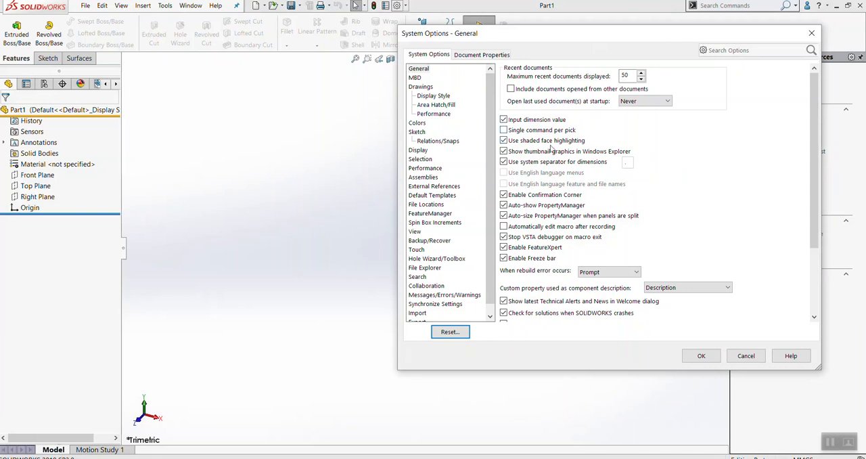
pyautogui.click(478, 55)
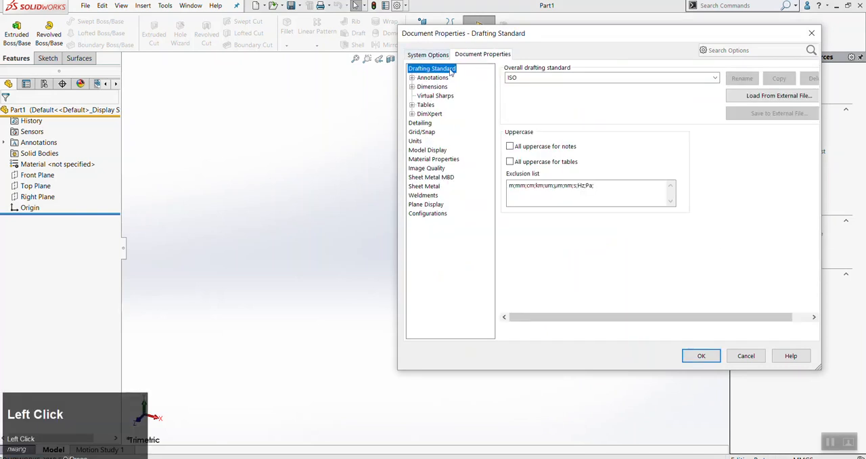
pyautogui.click(751, 357)
# Set the part's document unit system to IPS (inch, pound, second)
pyautogui.click(398, 6)
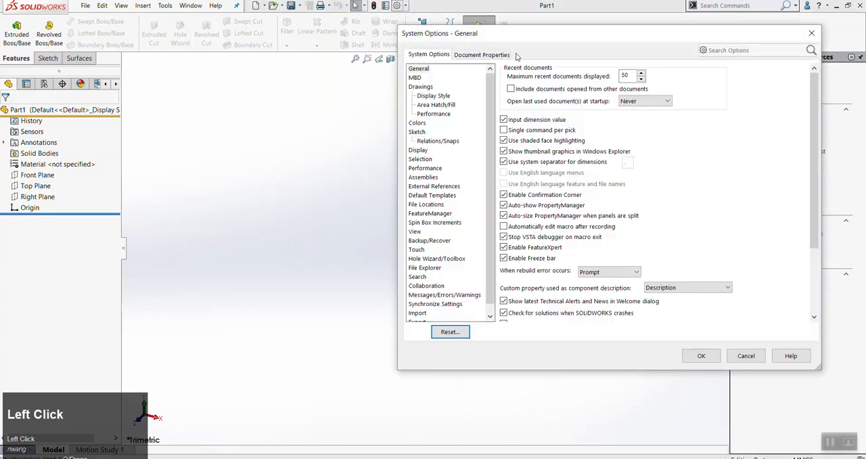
pyautogui.moveTo(515, 41); pyautogui.dragTo(317, 79)
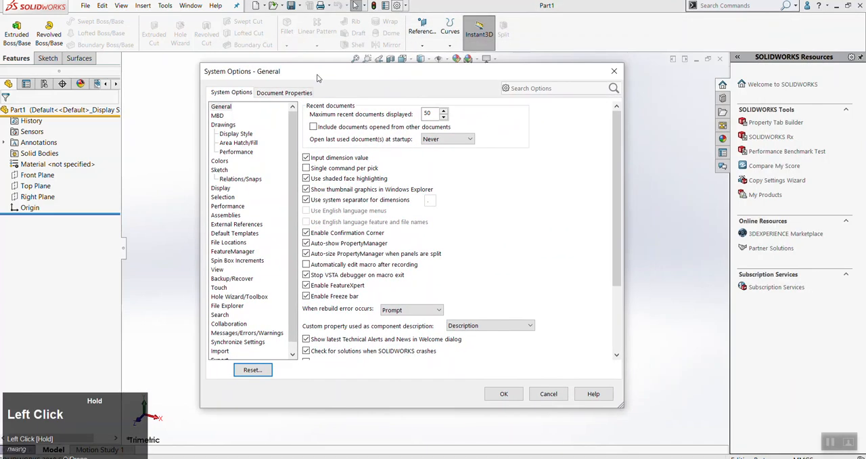
pyautogui.click(274, 95)
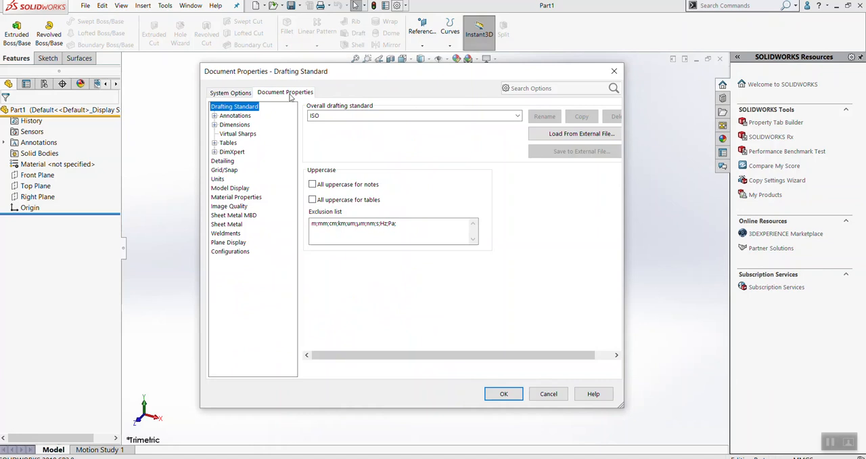
pyautogui.click(219, 180)
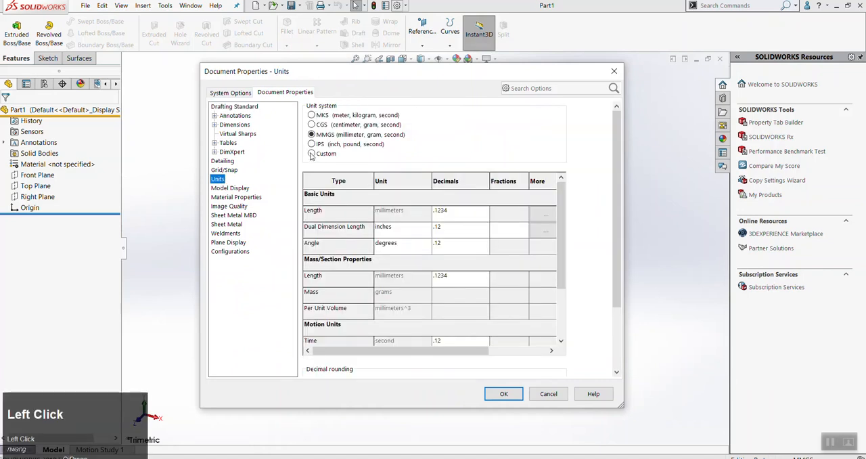
pyautogui.click(312, 145)
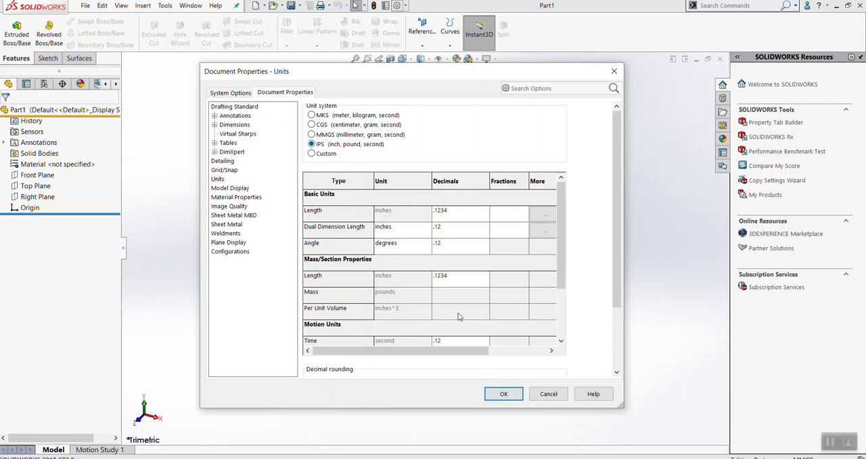
pyautogui.click(506, 398)
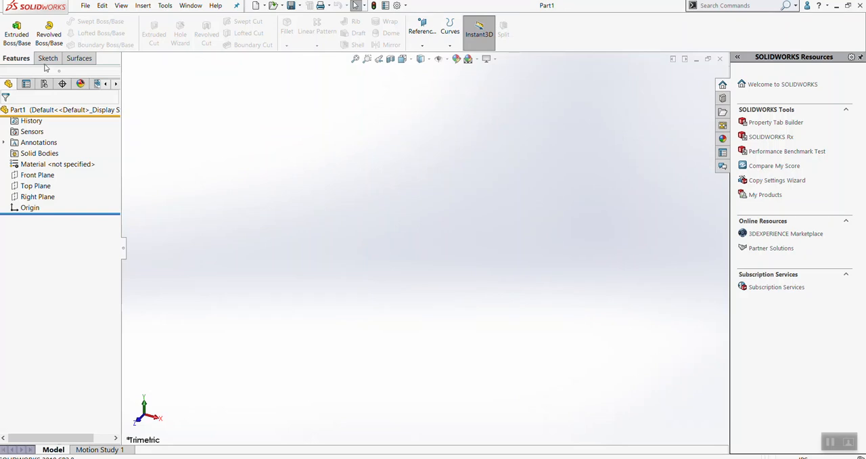
# Show the part's scene, lights and cameras, and expand the Scene entry
pyautogui.click(80, 84)
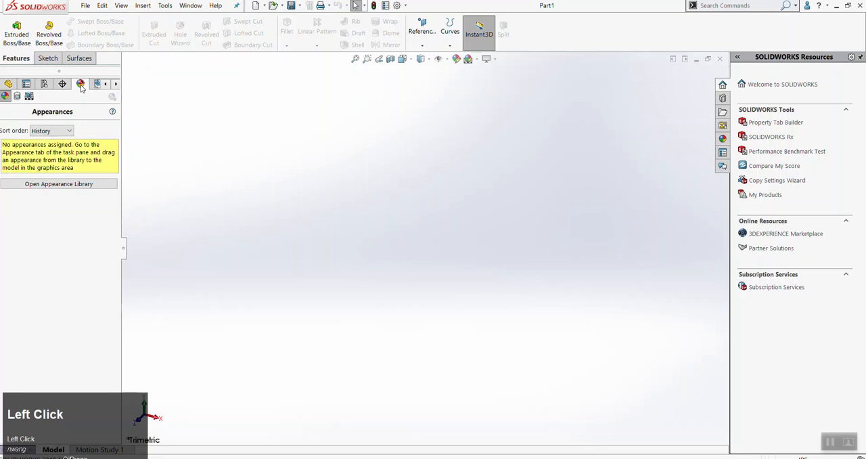
pyautogui.click(29, 97)
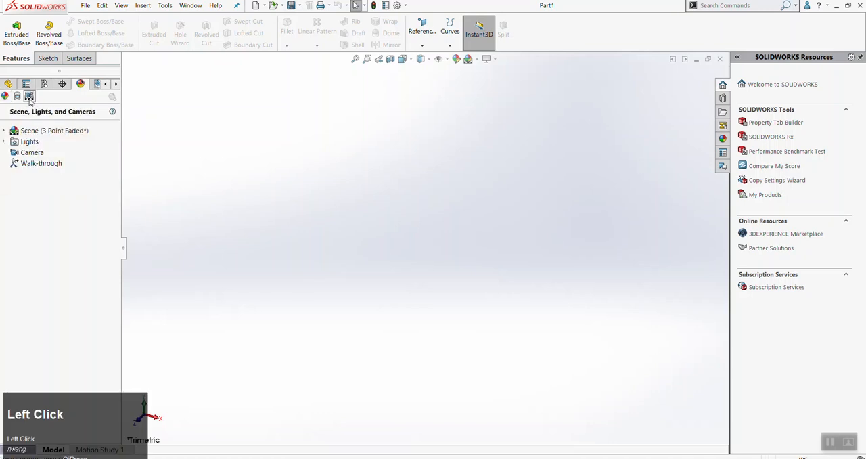
pyautogui.click(4, 132)
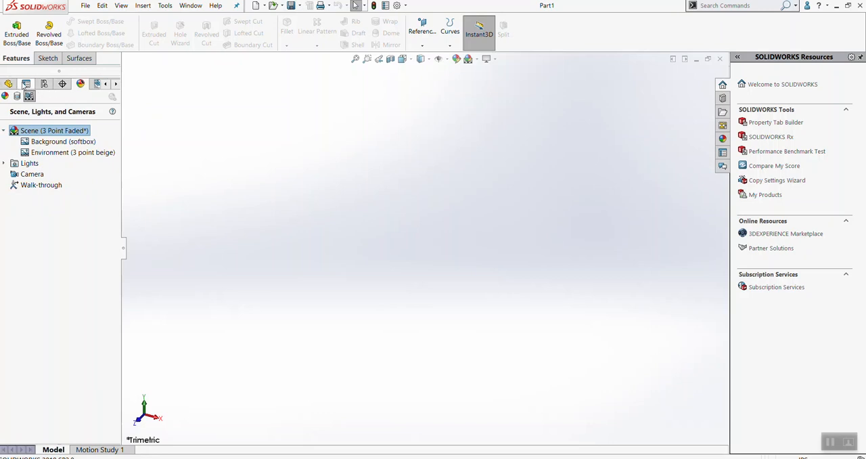
pyautogui.hotkey('ctrl', '=')
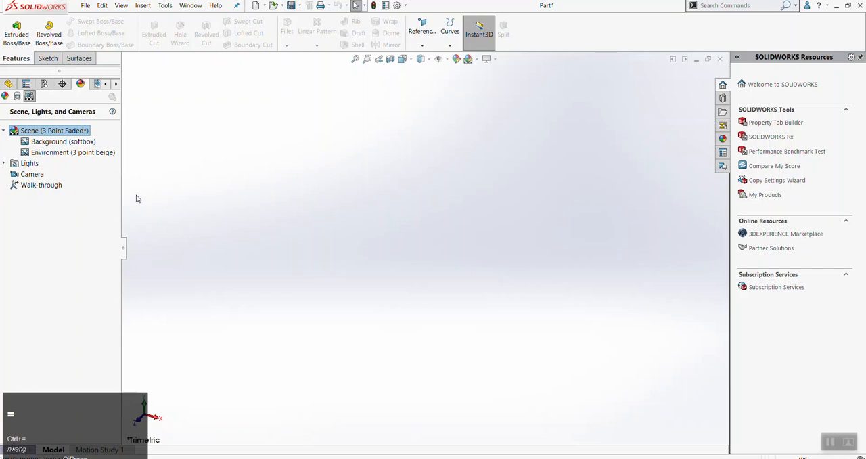
pyautogui.keyDown('ctrl'); pyautogui.scroll(1, 204, 223); pyautogui.keyUp('ctrl')
pyautogui.click(221, 198)
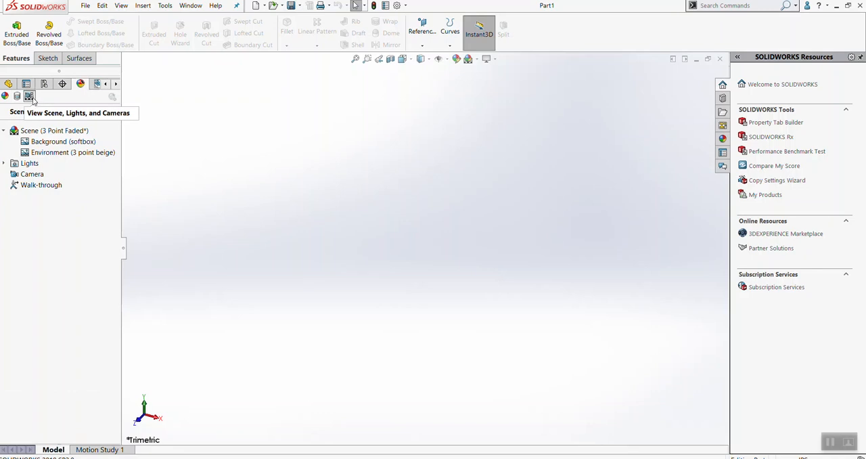
pyautogui.rightClick(47, 134)
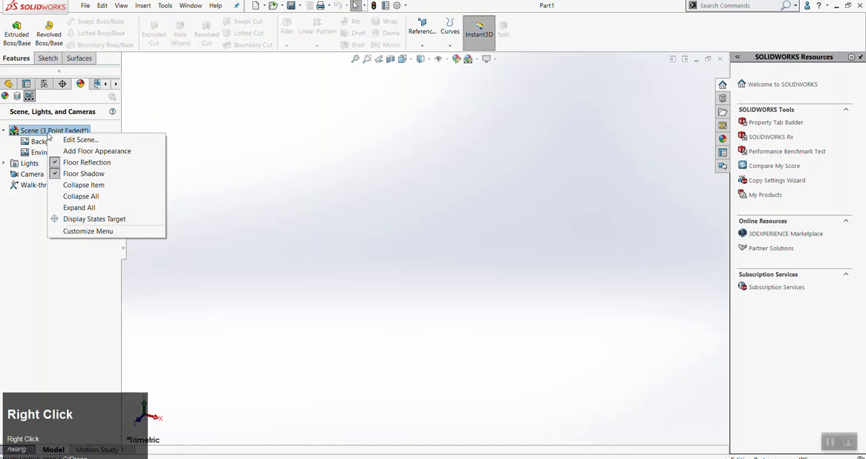
pyautogui.click(69, 144)
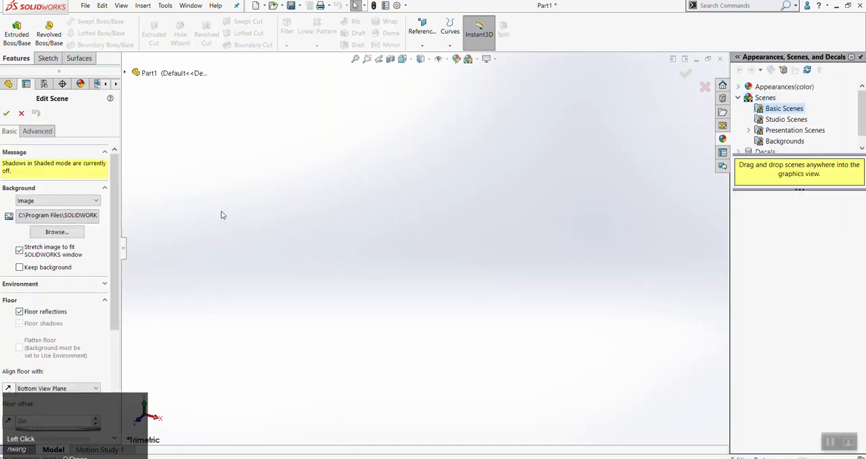
pyautogui.moveTo(117, 223)
pyautogui.mouseDown()
pyautogui.moveTo(119, 282)
pyautogui.moveTo(124, 223)
pyautogui.mouseUp()
pyautogui.click(21, 114)
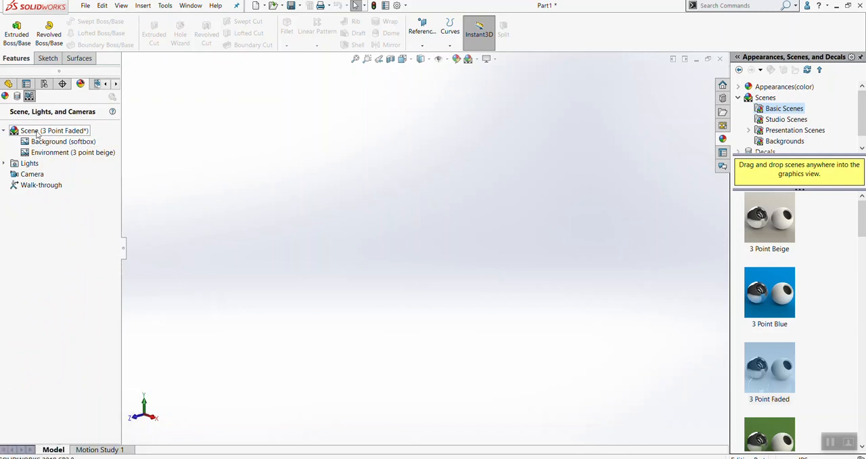
# Try to change the scene background from an image to Color
pyautogui.rightClick(37, 134)
pyautogui.click(54, 138)
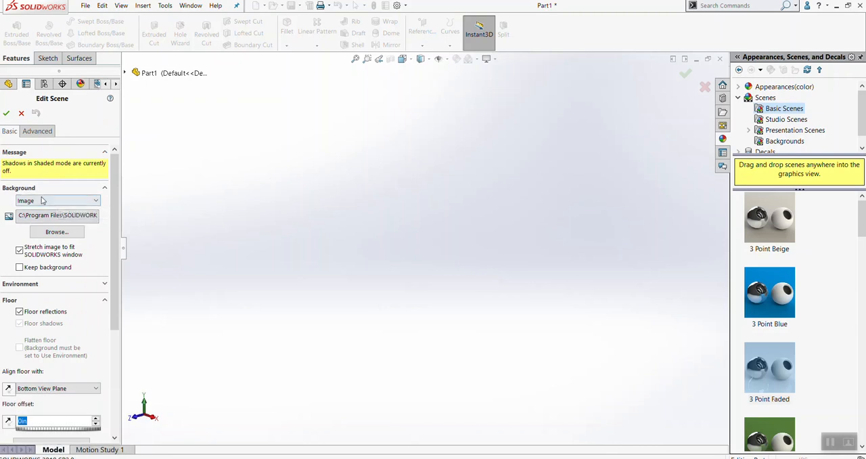
pyautogui.click(38, 201)
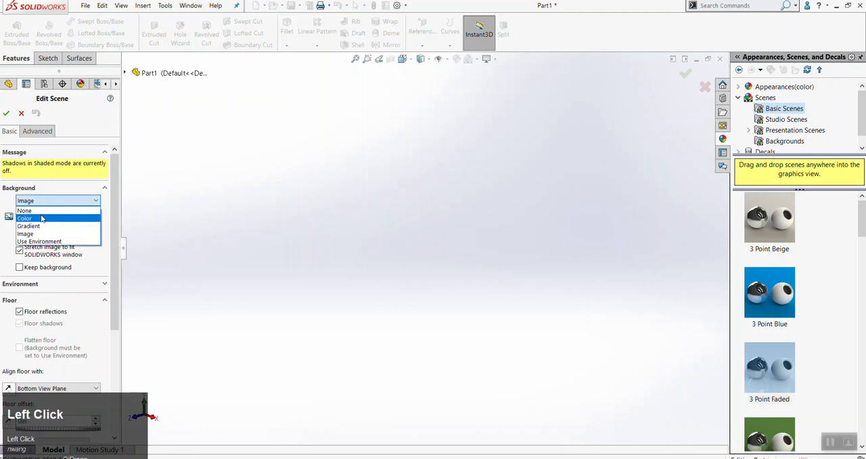
pyautogui.click(66, 210)
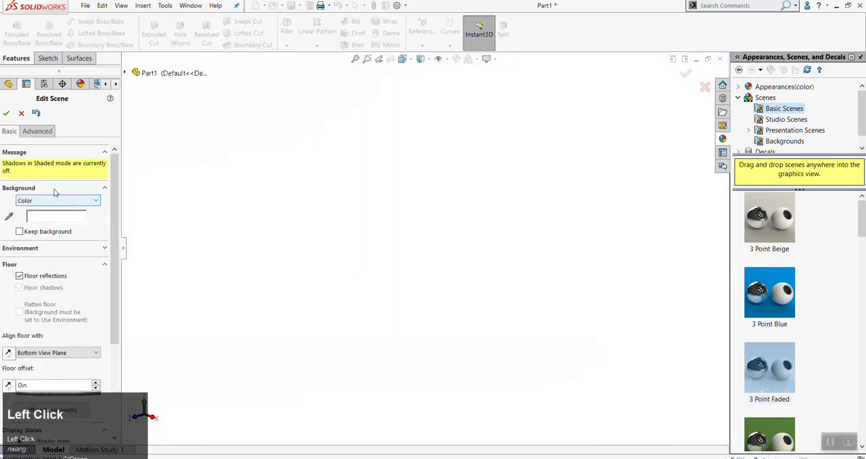
pyautogui.click(6, 114)
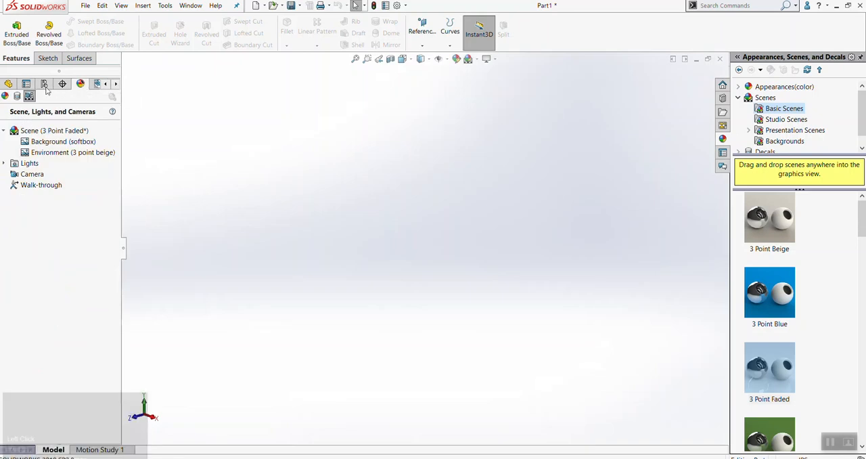
# Edit the scene so its background type is Color, and apply the change
pyautogui.rightClick(32, 132)
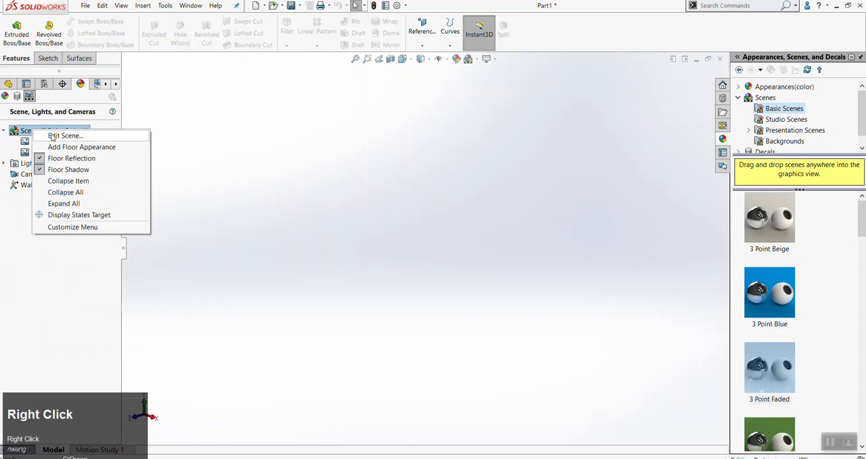
pyautogui.click(52, 136)
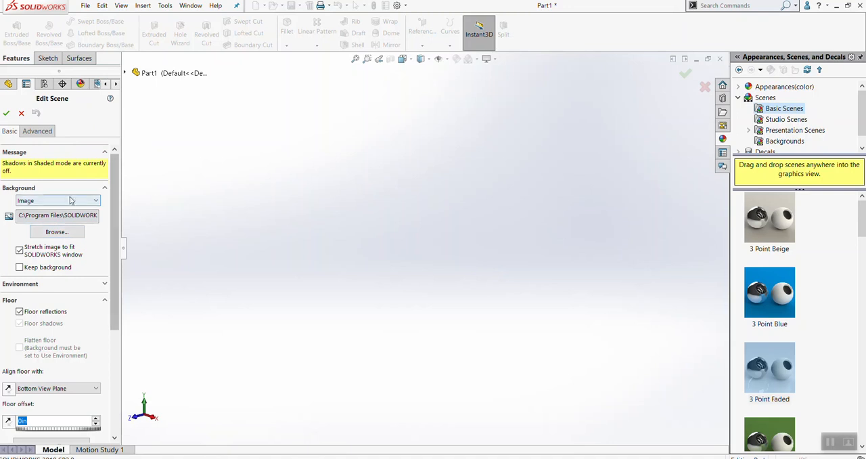
pyautogui.click(38, 200)
pyautogui.click(27, 218)
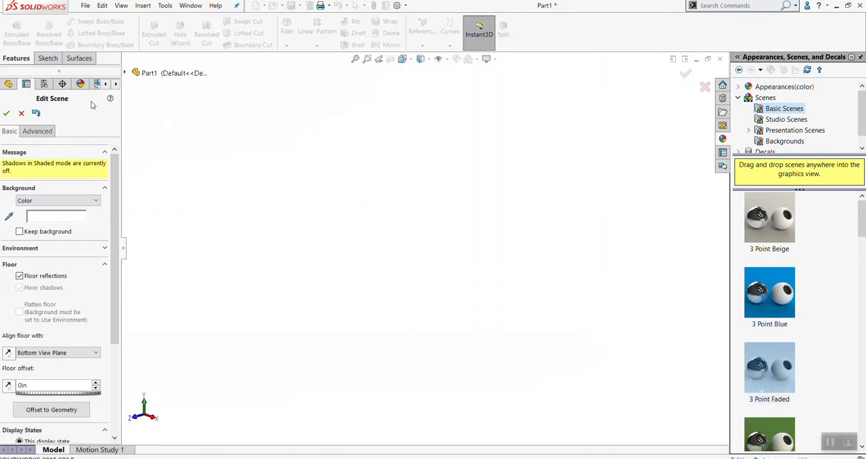
pyautogui.click(6, 114)
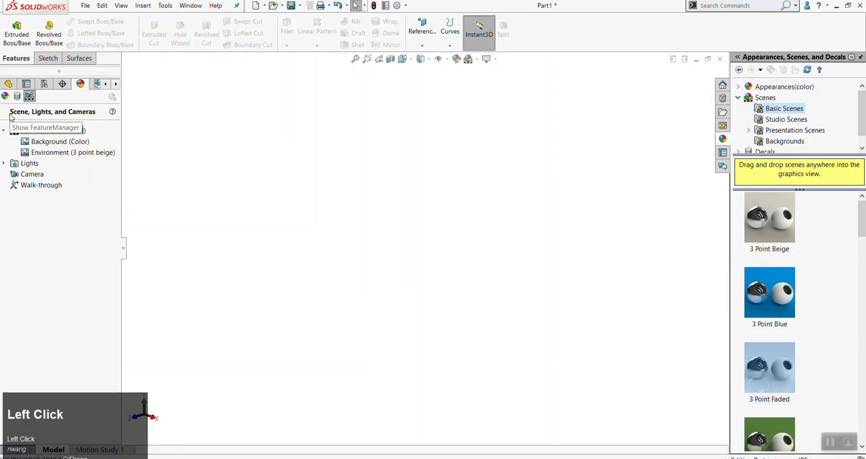
# Expand the Lights entry to examine the part's lights, and review the scene's background settings
pyautogui.click(5, 163)
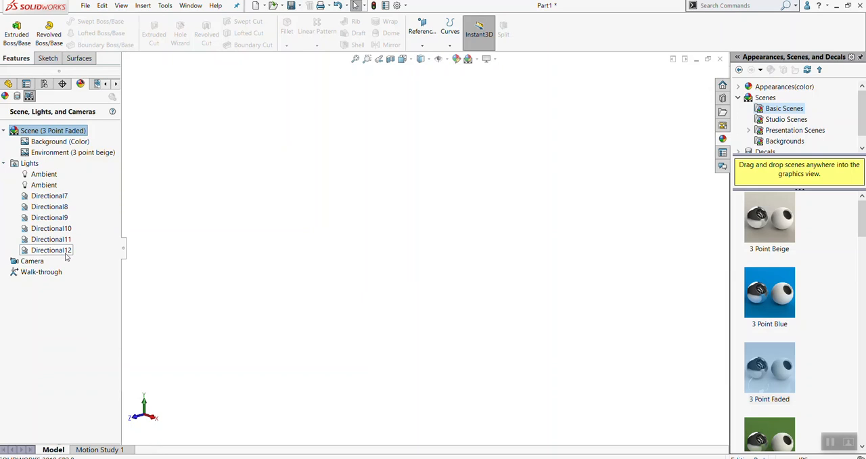
pyautogui.rightClick(39, 135)
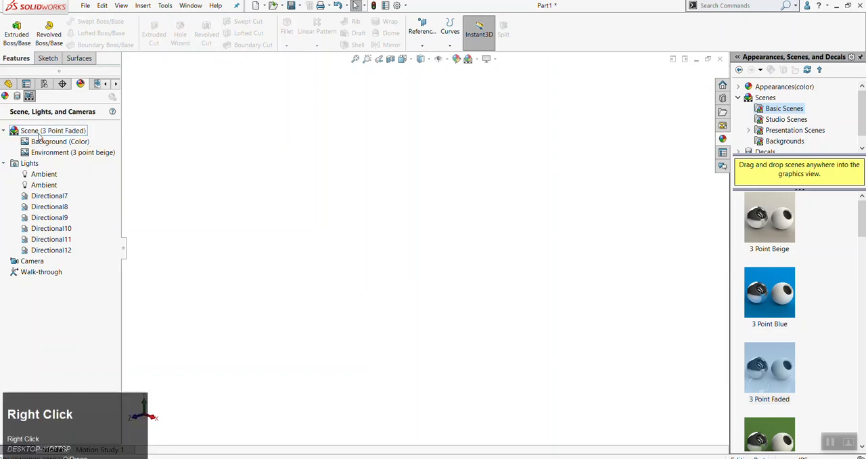
pyautogui.click(57, 142)
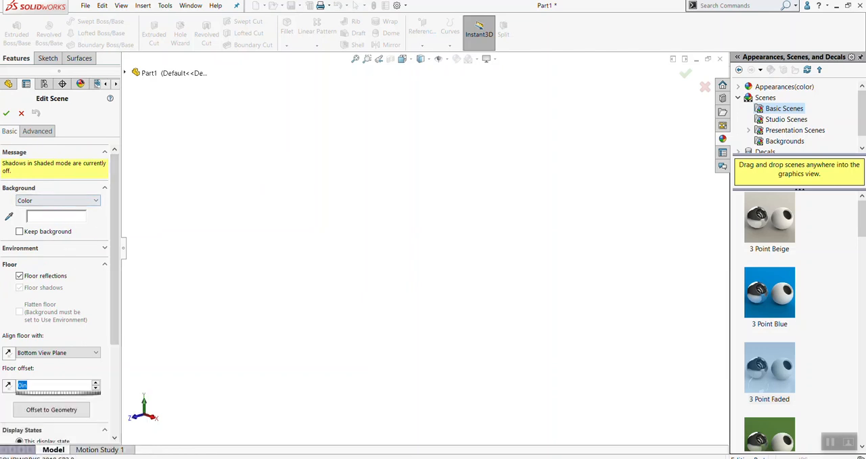
pyautogui.click(6, 114)
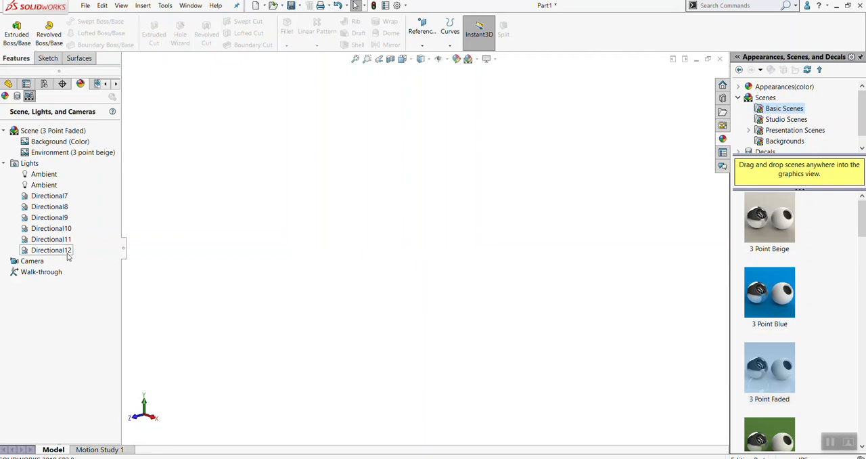
# Try to delete the Ambient lights from the scene's Lights folder
pyautogui.click(48, 189)
pyautogui.press('Delete')
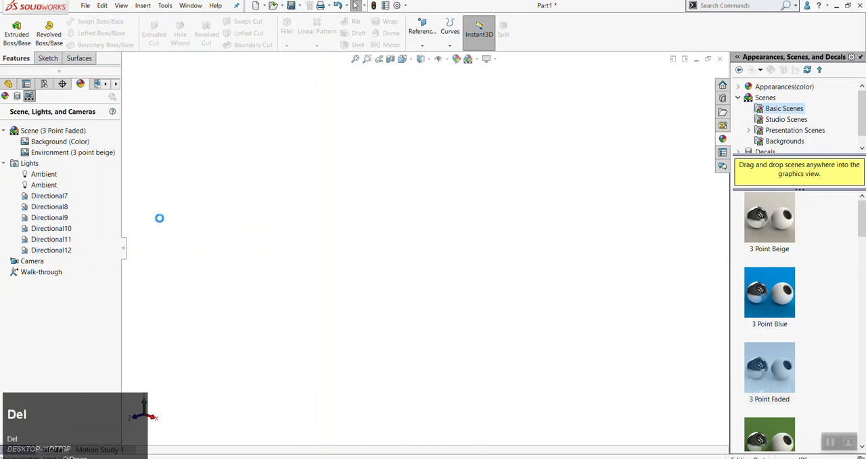
pyautogui.rightClick(36, 184)
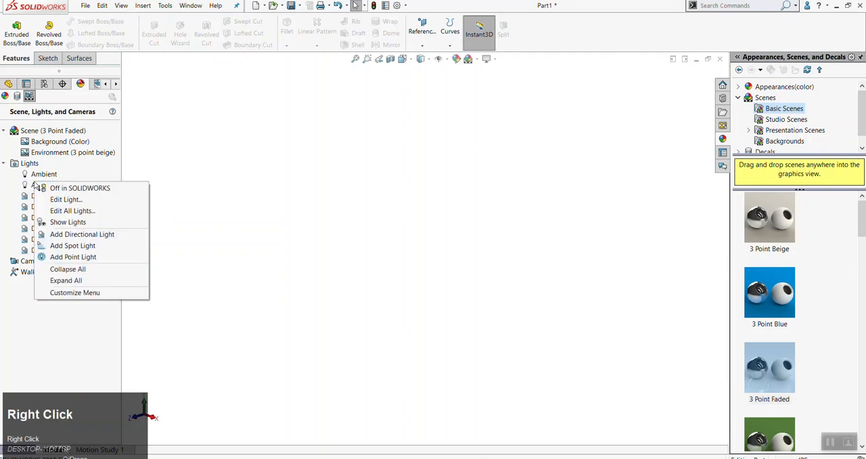
pyautogui.click(212, 244)
pyautogui.click(44, 186)
pyautogui.rightClick(48, 188)
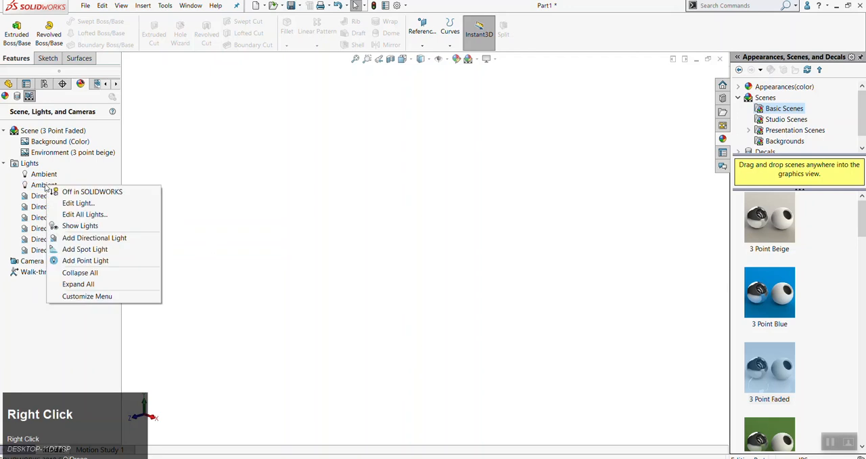
pyautogui.click(31, 187)
pyautogui.press('BackSpace')
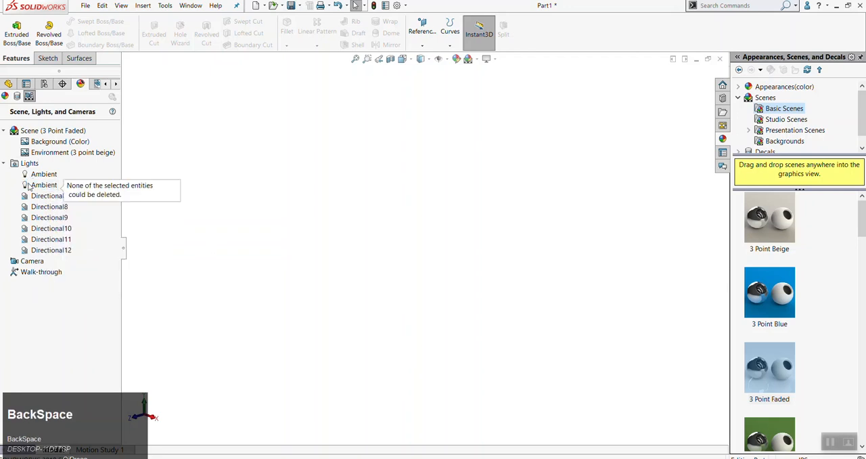
pyautogui.click(31, 184)
pyautogui.press('Delete')
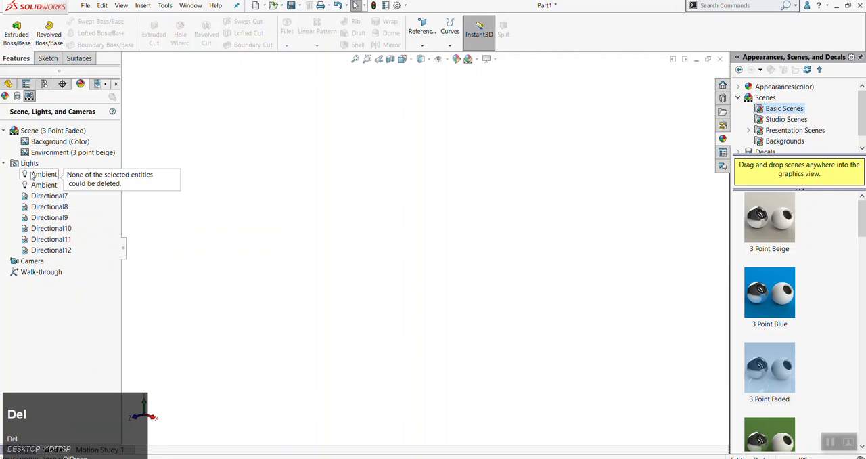
# Delete the Directional10 and Directional12 lights from the scene
pyautogui.click(42, 251)
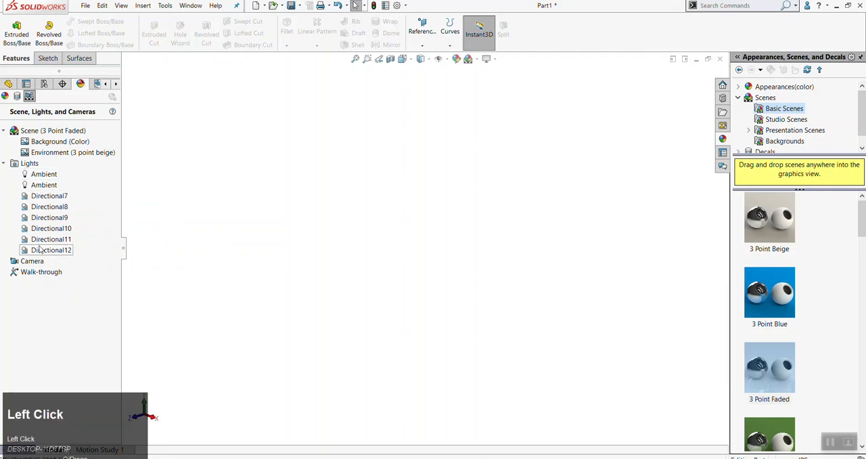
pyautogui.keyDown('shift'); pyautogui.click(39, 231); pyautogui.keyUp('shift')
pyautogui.rightClick(39, 231)
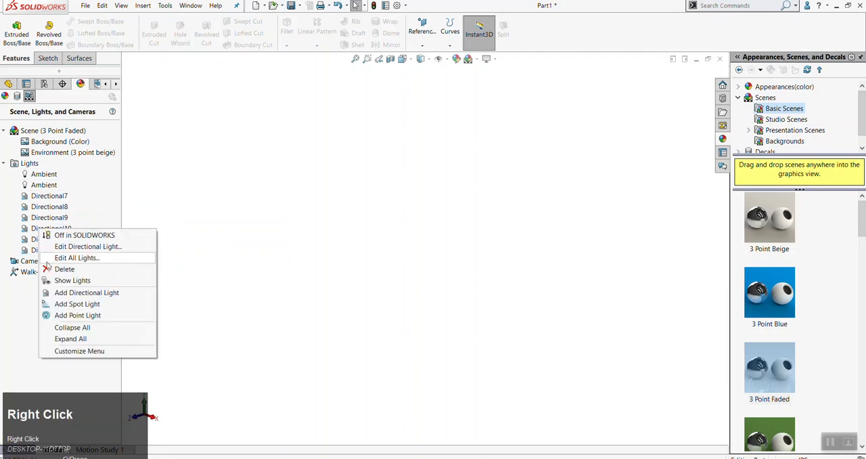
pyautogui.click(57, 270)
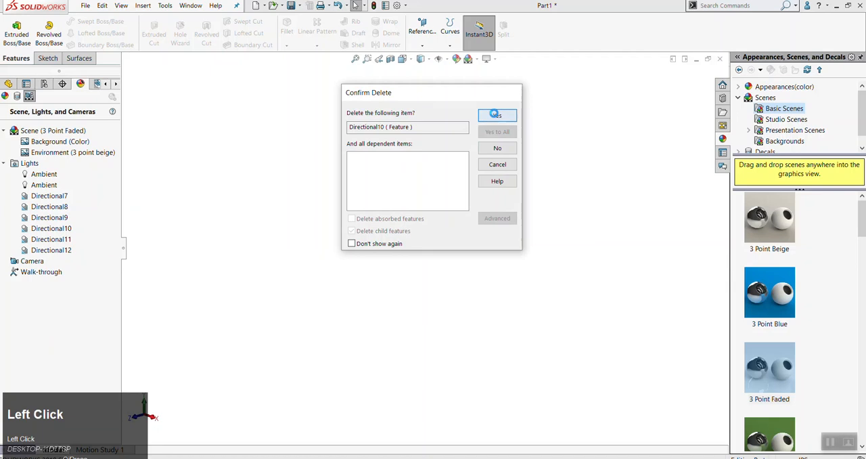
pyautogui.click(487, 113)
pyautogui.rightClick(54, 239)
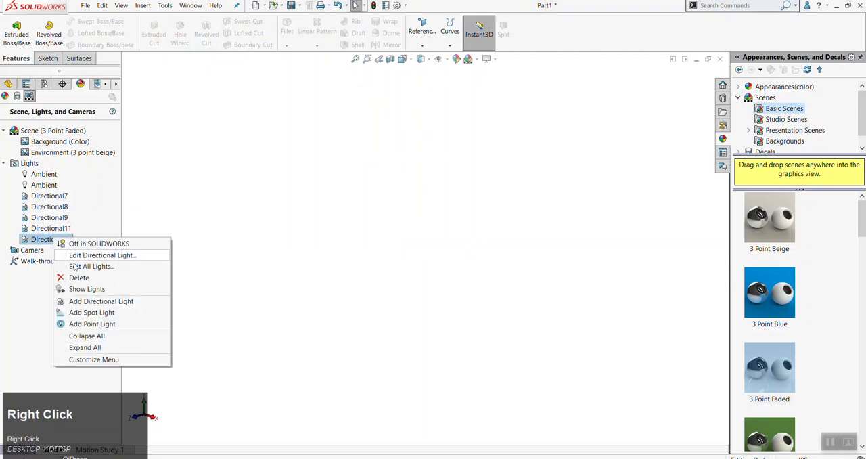
pyautogui.click(78, 278)
pyautogui.click(487, 112)
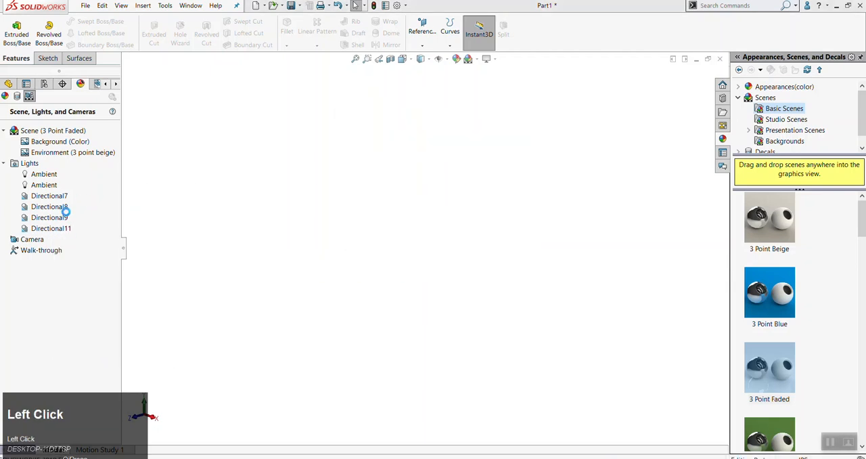
# Delete the Directional11 and Directional9 lights from the scene
pyautogui.rightClick(47, 230)
pyautogui.click(78, 268)
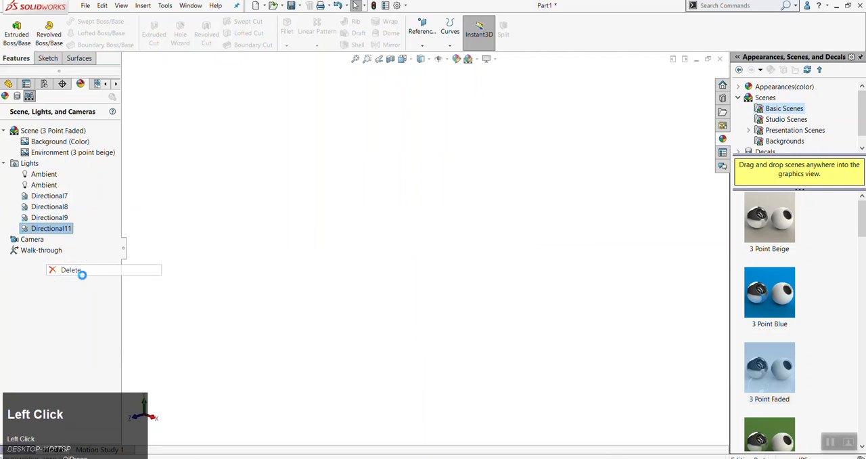
pyautogui.click(497, 116)
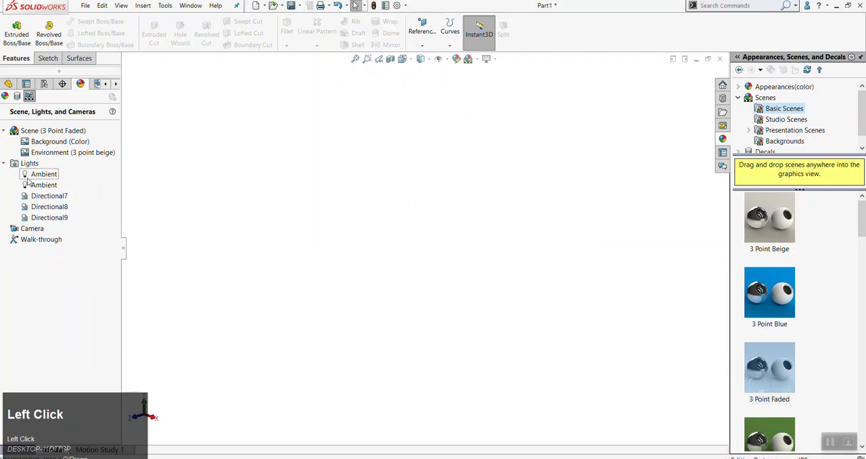
pyautogui.rightClick(46, 218)
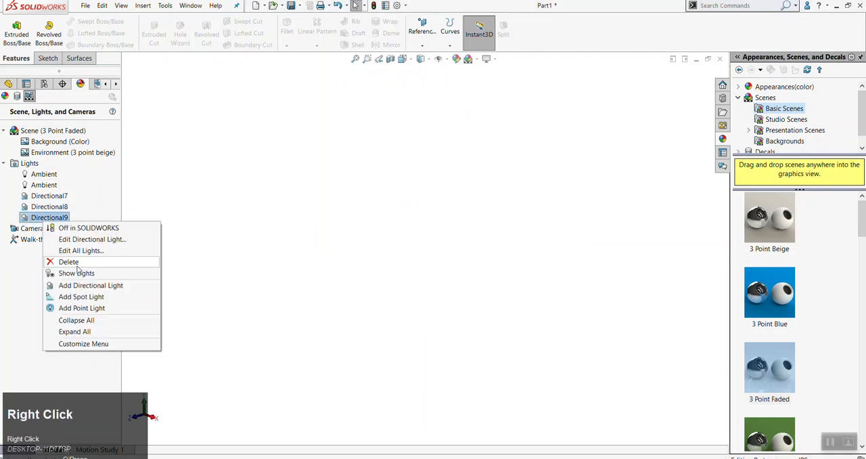
pyautogui.click(75, 264)
pyautogui.click(497, 116)
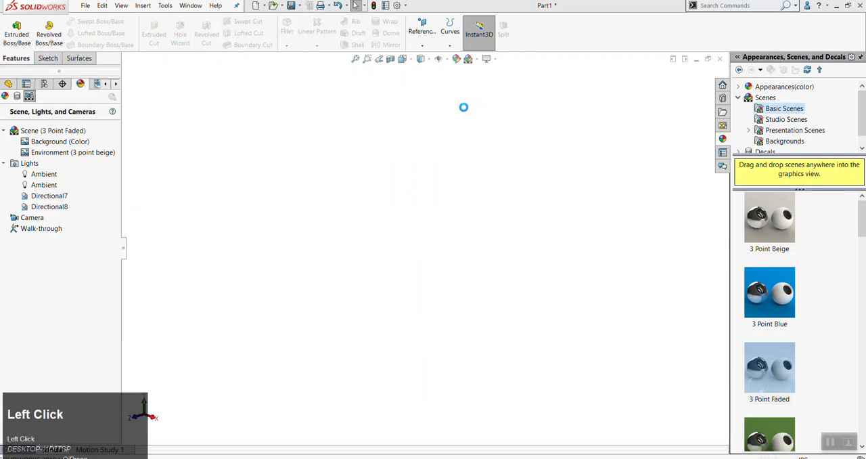
pyautogui.rightClick(43, 176)
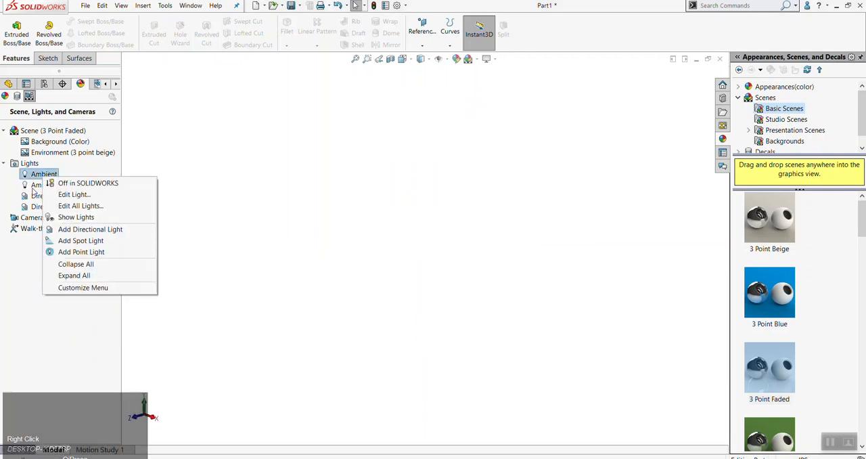
pyautogui.click(34, 189)
pyautogui.rightClick(34, 190)
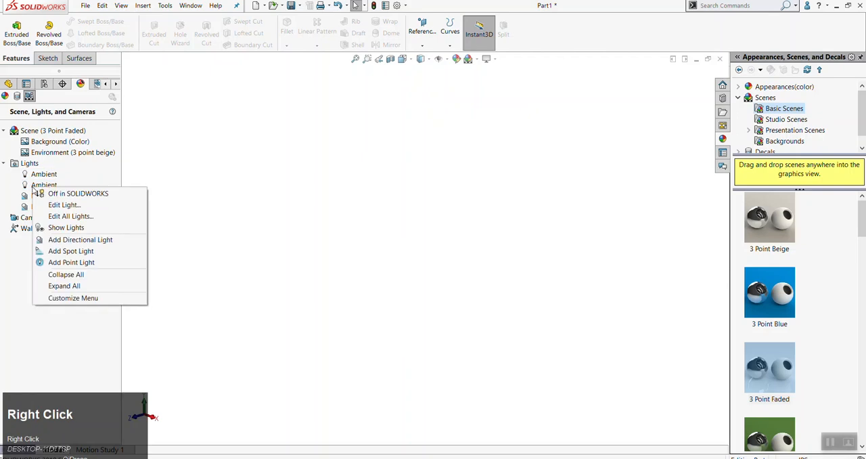
pyautogui.click(255, 233)
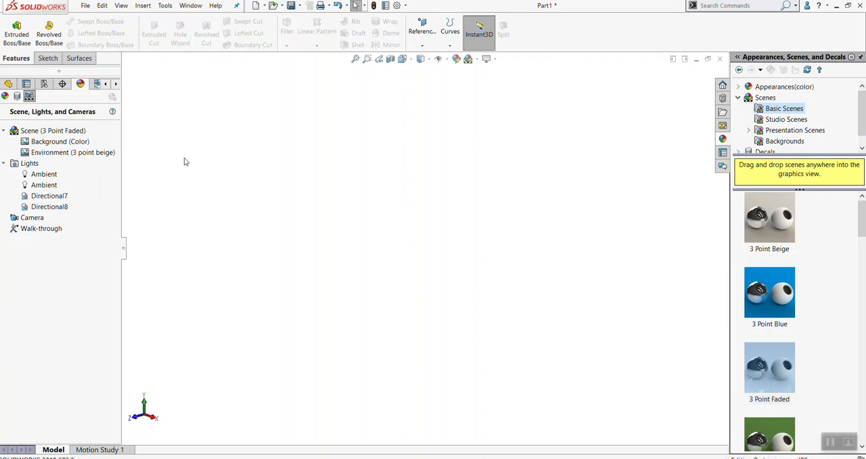
pyautogui.rightClick(51, 185)
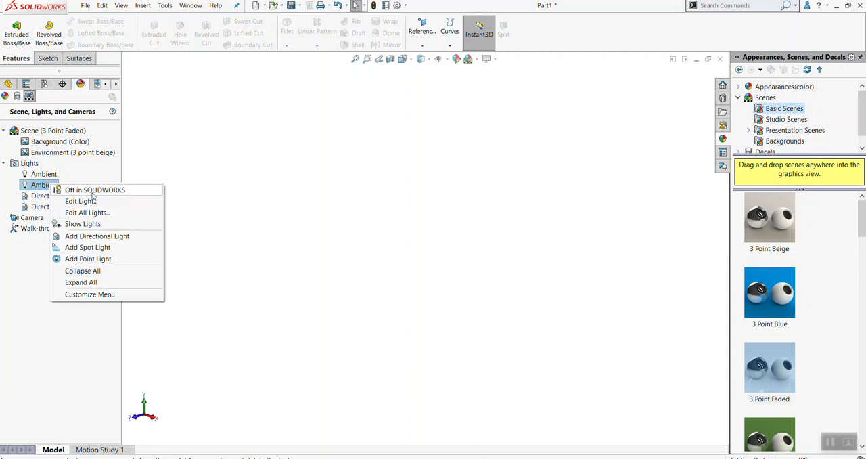
pyautogui.click(159, 170)
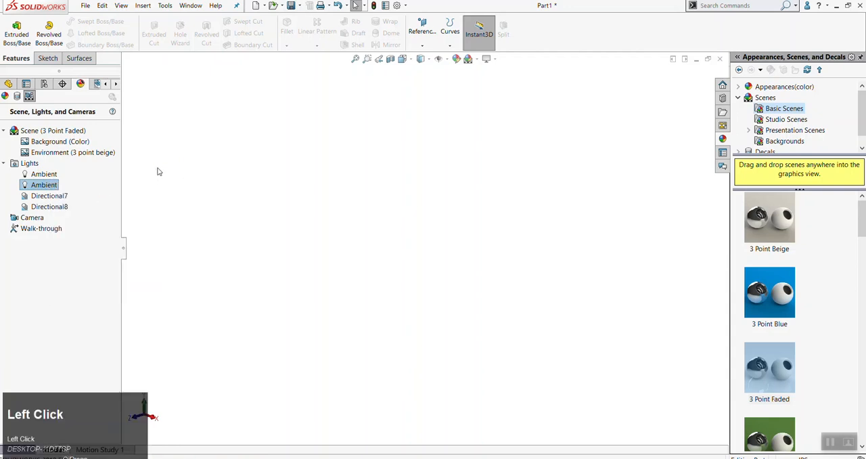
# Turn the first of the two Ambient lights off in SOLIDWORKS
pyautogui.rightClick(43, 175)
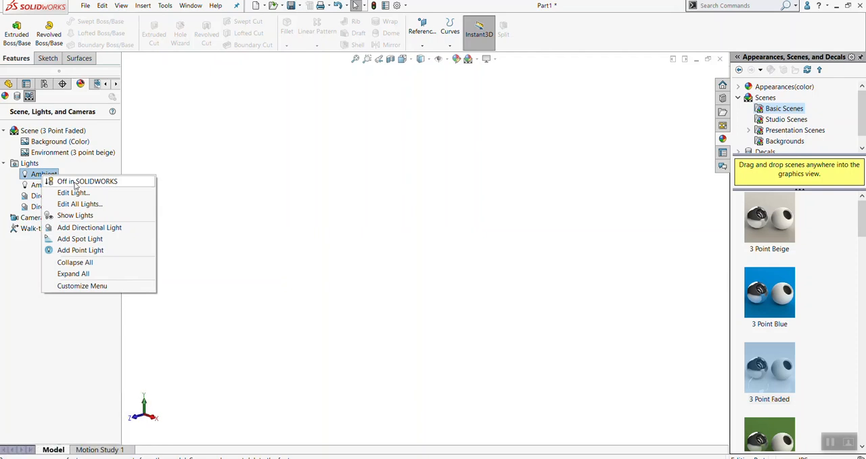
pyautogui.click(217, 188)
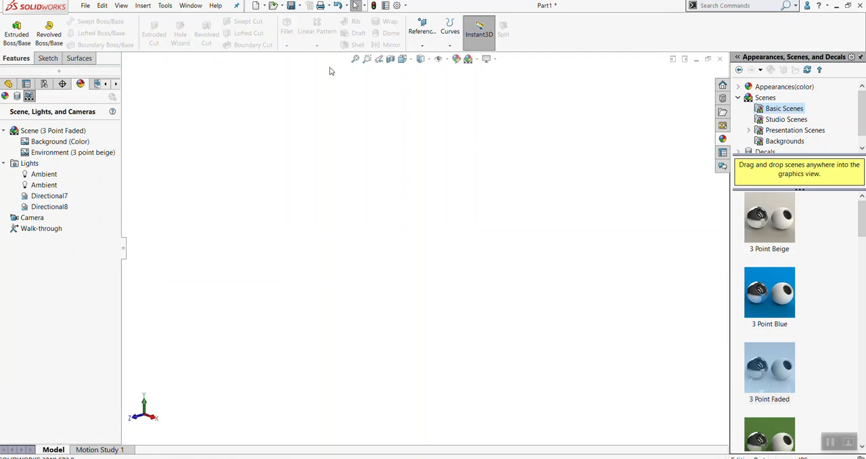
pyautogui.rightClick(40, 177)
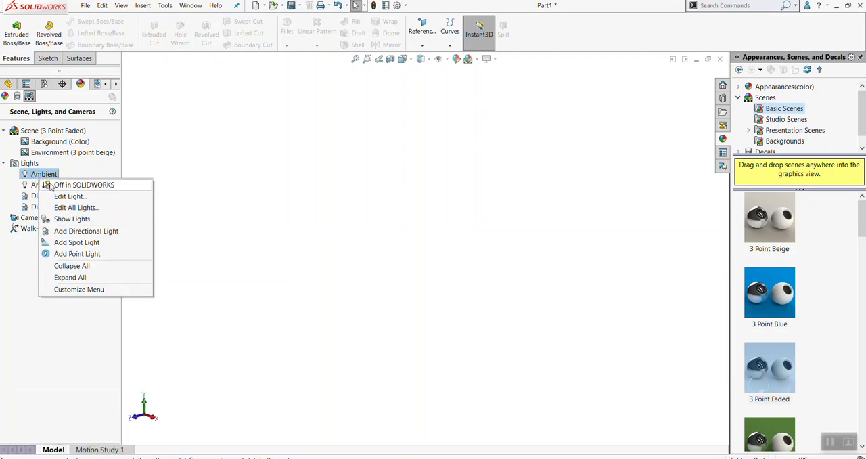
pyautogui.click(63, 186)
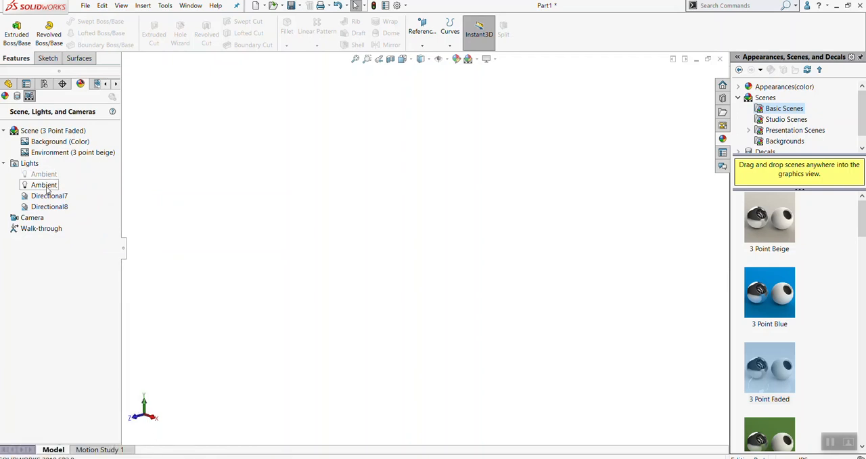
# Open the second Ambient light for editing, and open the solidworks lighting image from the desktop in Photos
pyautogui.rightClick(47, 189)
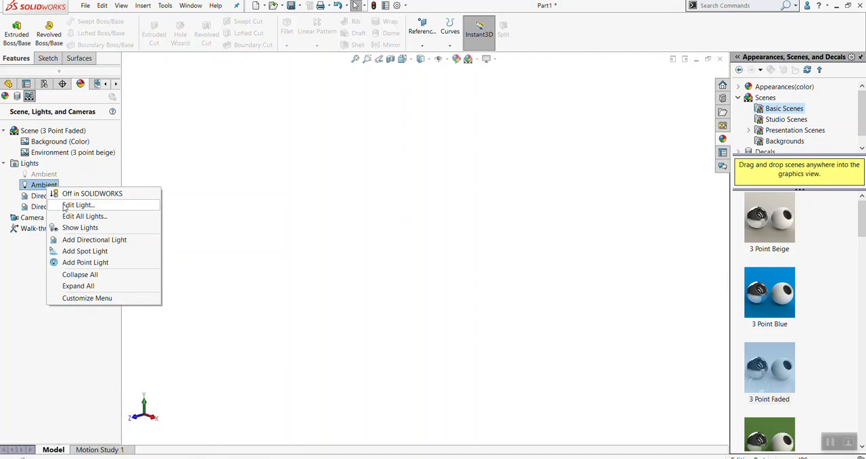
pyautogui.click(64, 207)
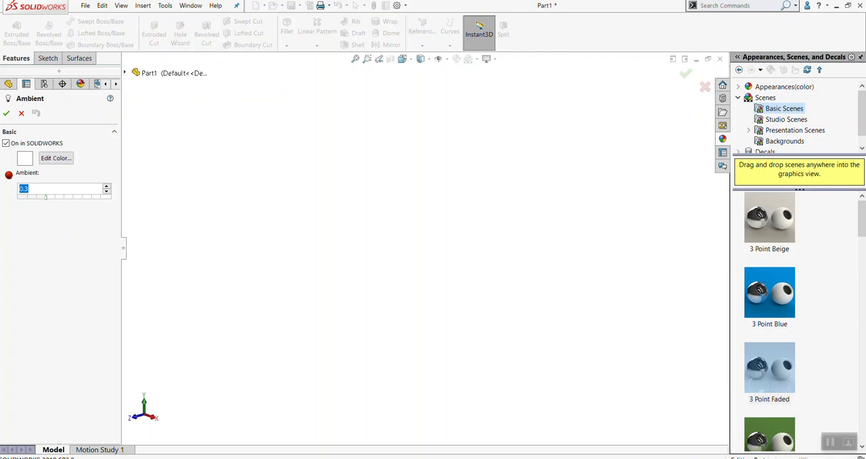
pyautogui.click(839, 6)
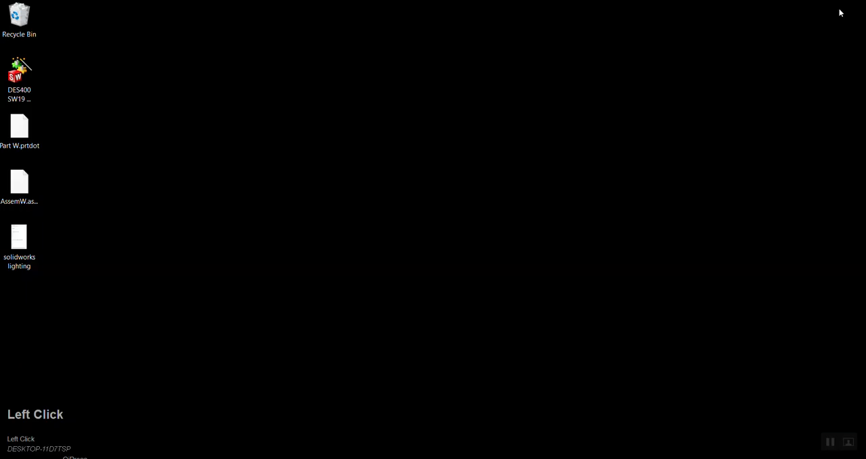
pyautogui.click(7, 235)
pyautogui.doubleClick(17, 240)
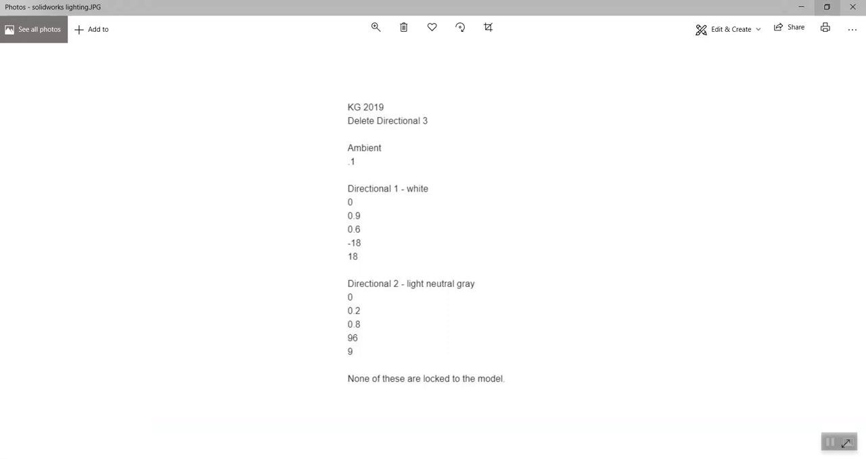
# Arrange the restored Photos and SOLIDWORKS windows side by side so the lighting values can be read beside the part
pyautogui.click(824, 7)
pyautogui.moveTo(294, 9); pyautogui.dragTo(842, 12)
pyautogui.click(270, 457)
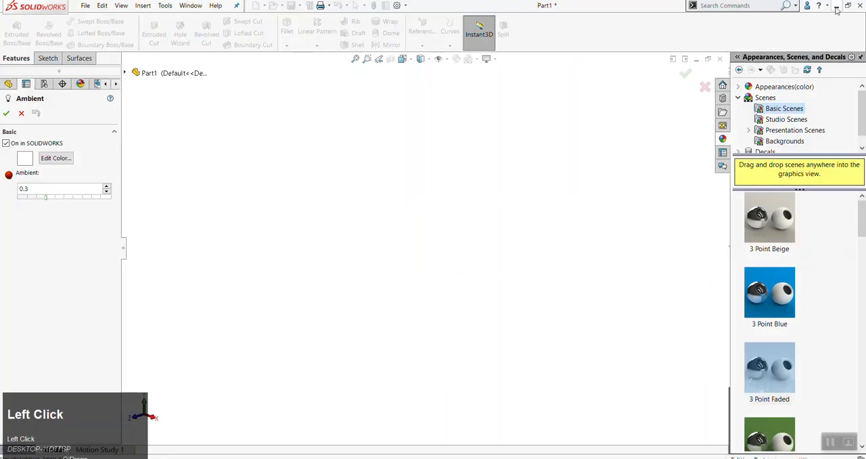
pyautogui.click(848, 5)
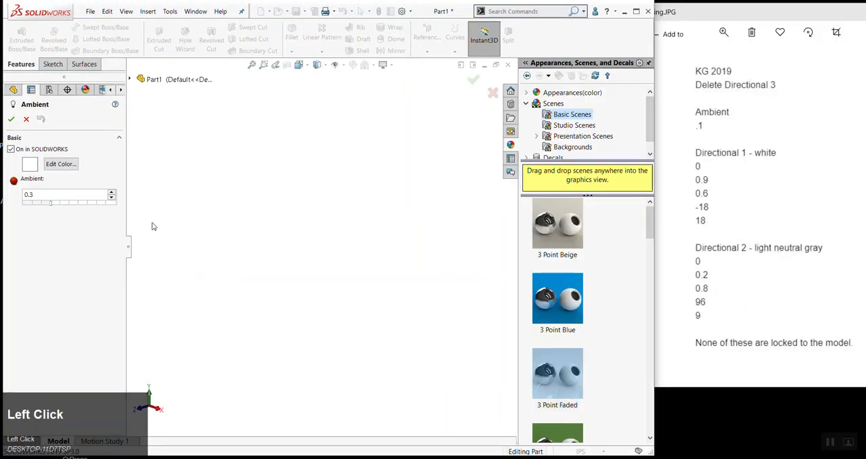
# Set the Ambient light's ambient value to 0.1 and accept the light's settings
pyautogui.click(32, 196)
pyautogui.write('1')
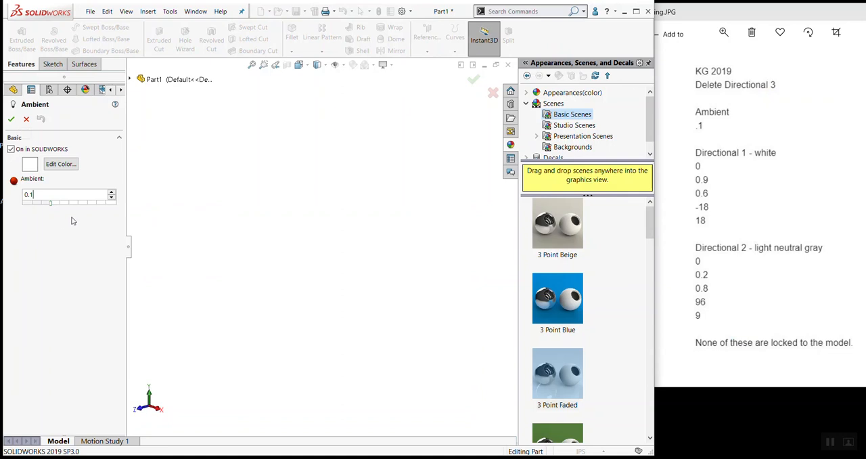
pyautogui.click(11, 120)
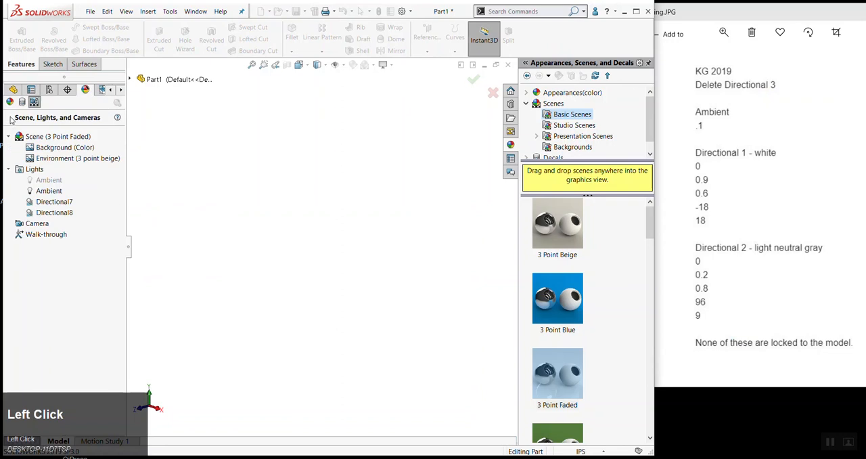
# Open the Directional7 light for editing and set its ambient value to 0
pyautogui.rightClick(39, 204)
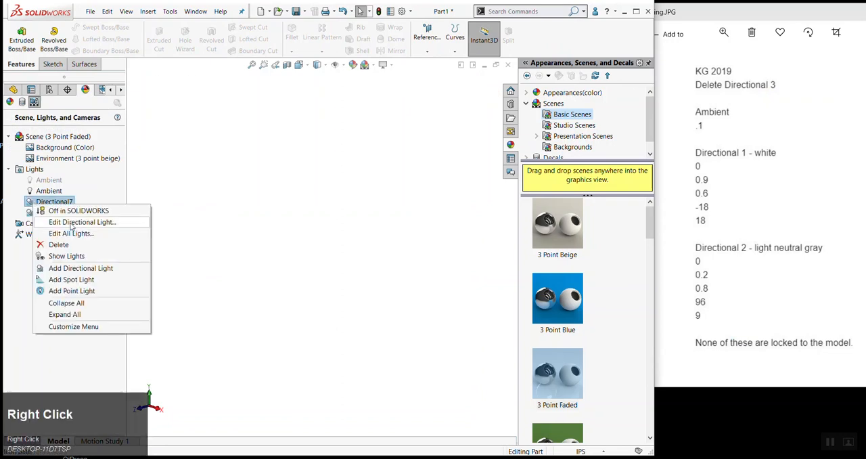
pyautogui.click(188, 200)
pyautogui.rightClick(55, 206)
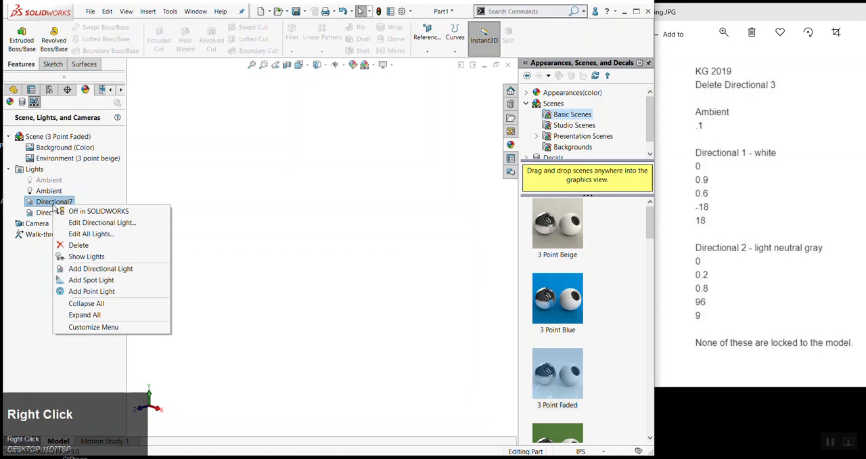
pyautogui.click(81, 223)
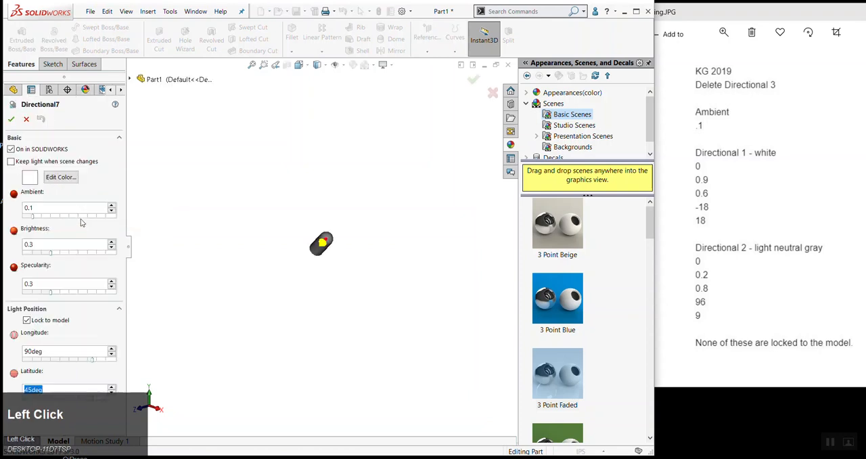
pyautogui.click(36, 207)
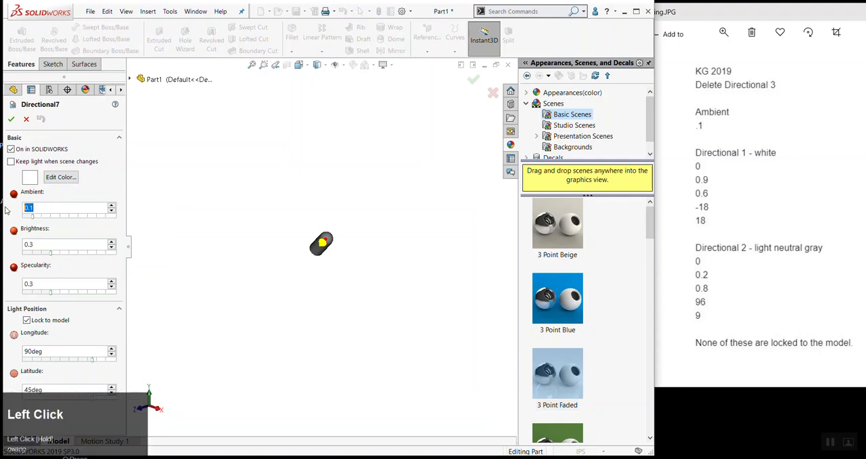
pyautogui.write('0')
pyautogui.press('Tab')
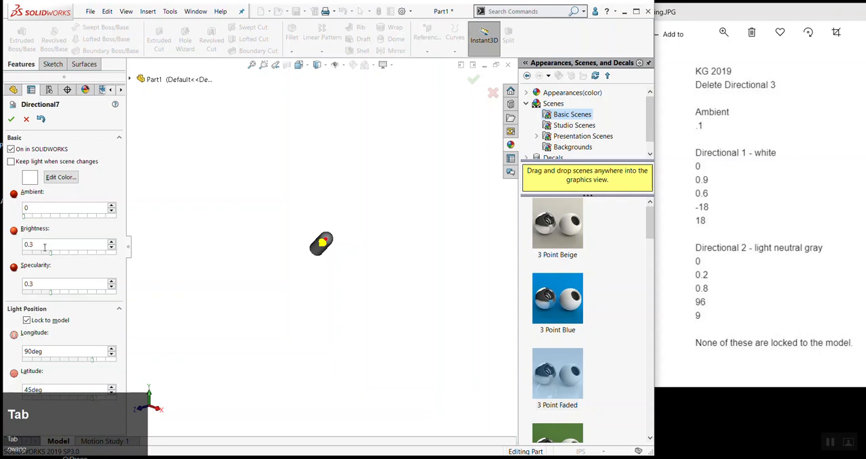
# Set the Directional7 light's brightness to 0.9 and its specularity to 0.6
pyautogui.click(45, 245)
pyautogui.doubleClick(31, 245)
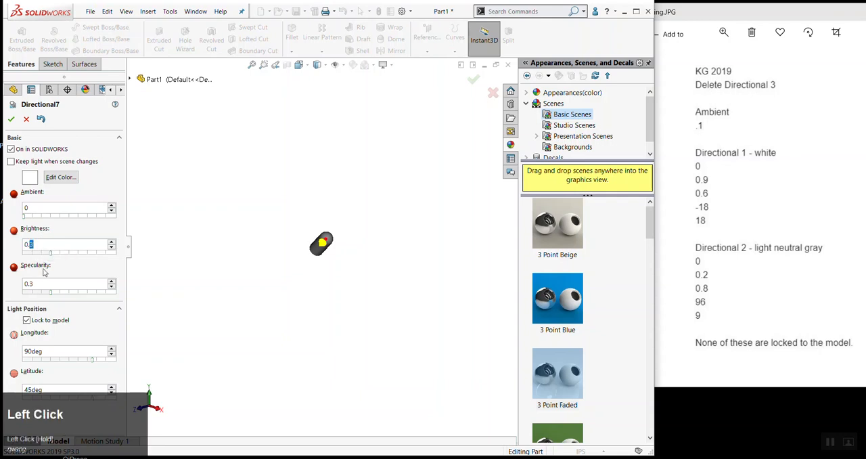
pyautogui.write('9')
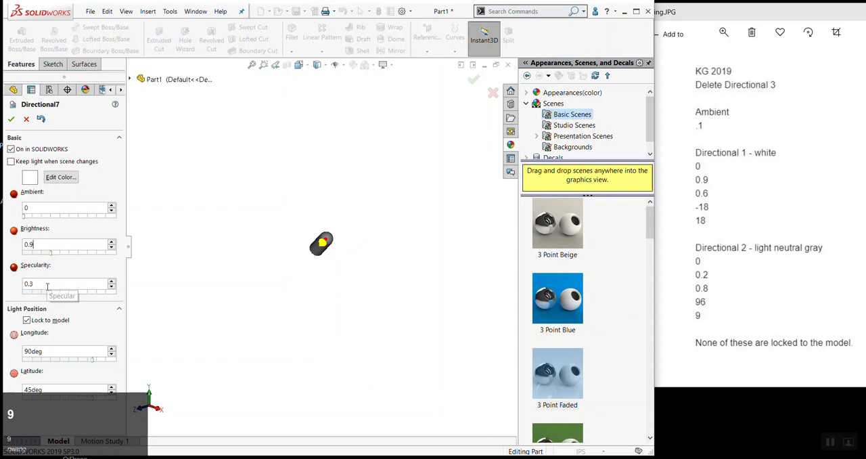
pyautogui.moveTo(43, 284); pyautogui.dragTo(31, 283)
pyautogui.click(34, 283)
pyautogui.write('6')
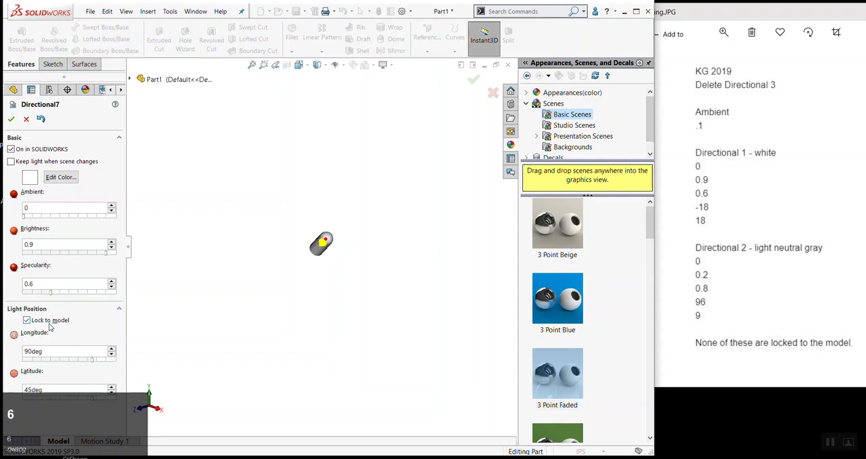
pyautogui.click(76, 336)
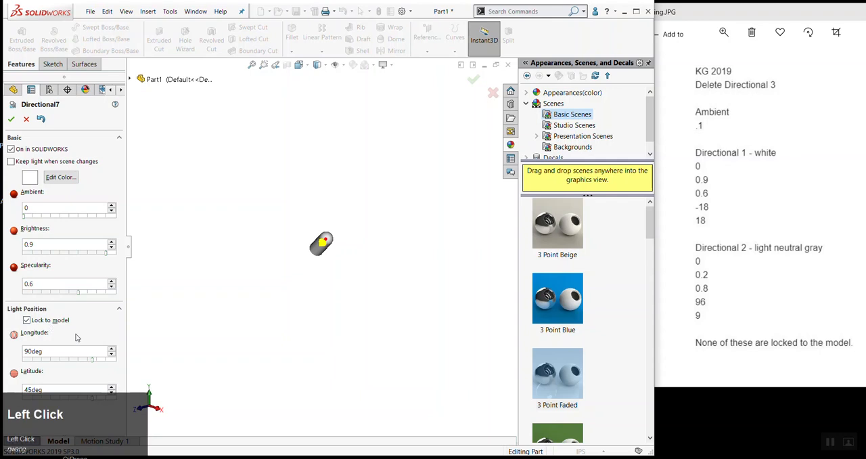
# Unlock the Directional7 light from the model and position it at longitude -18 degrees and latitude 18 degrees
pyautogui.click(27, 322)
pyautogui.moveTo(57, 352); pyautogui.dragTo(26, 350)
pyautogui.write('-18')
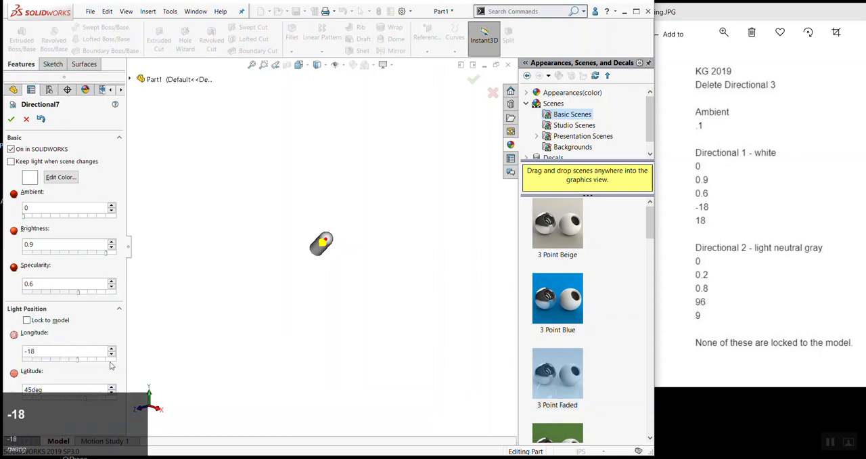
pyautogui.click(66, 375)
pyautogui.moveTo(64, 389); pyautogui.dragTo(25, 390)
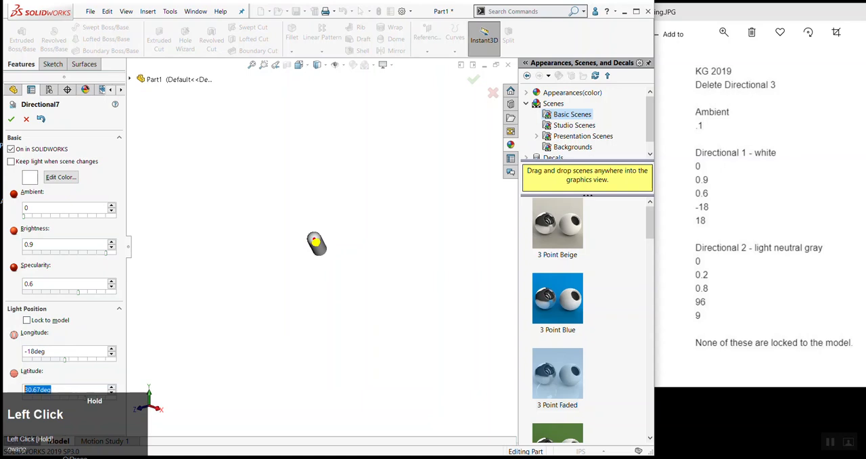
pyautogui.write('18')
pyautogui.press('Tab')
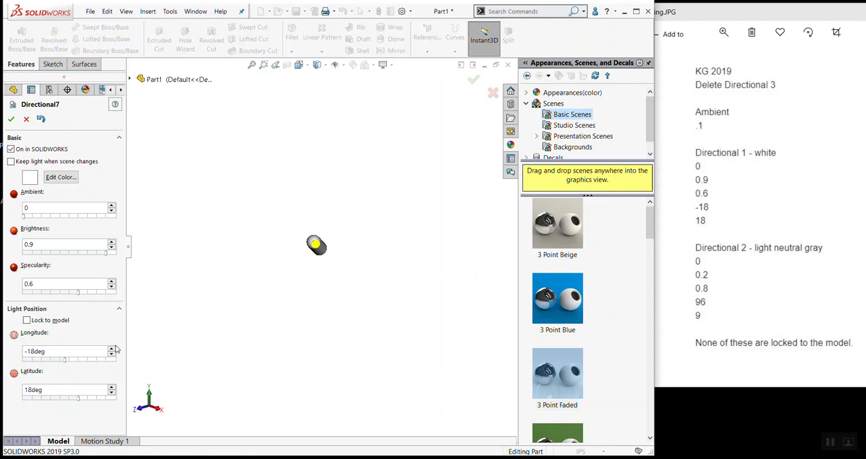
# Try a latitude of 19 degrees for the Directional7 light
pyautogui.click(48, 390)
pyautogui.write('19')
pyautogui.press('Return')
pyautogui.click(46, 391)
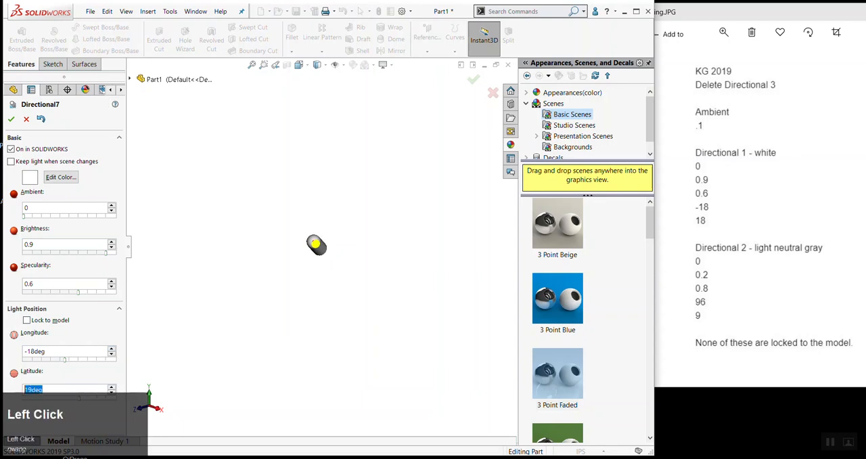
# Set the Directional7 light's latitude to 18 degrees and accept the light's settings
pyautogui.write('18')
pyautogui.press('Tab')
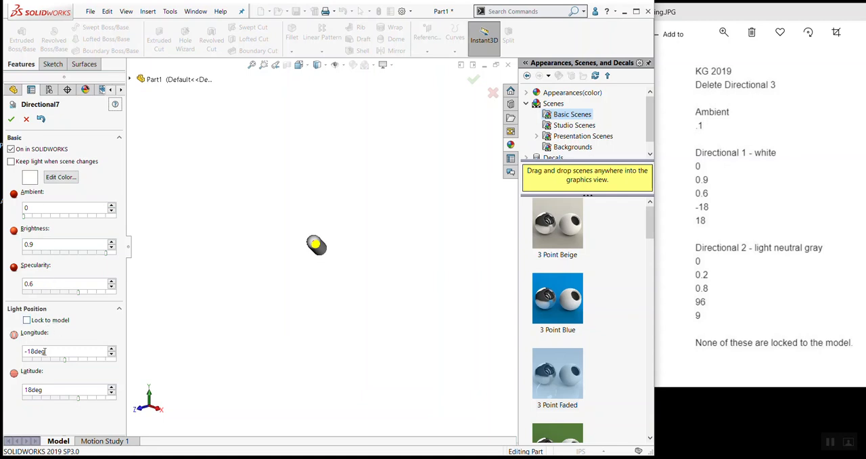
pyautogui.click(11, 120)
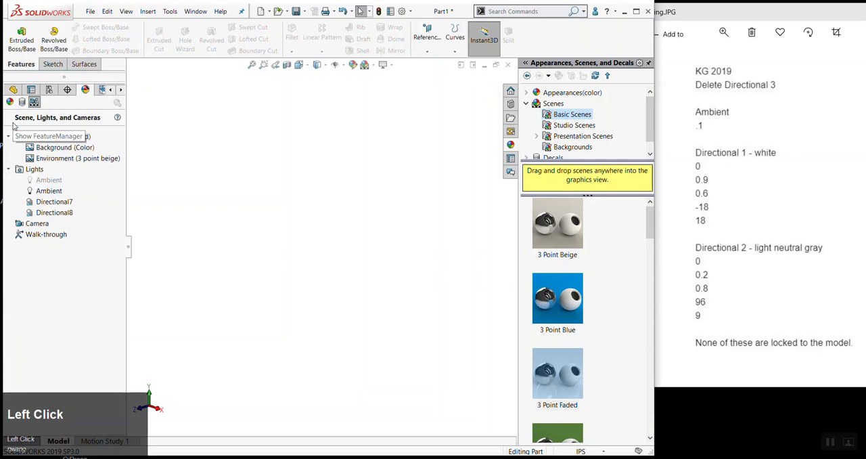
# Open the Directional8 light for editing and change its color to the light gray basic color
pyautogui.rightClick(38, 214)
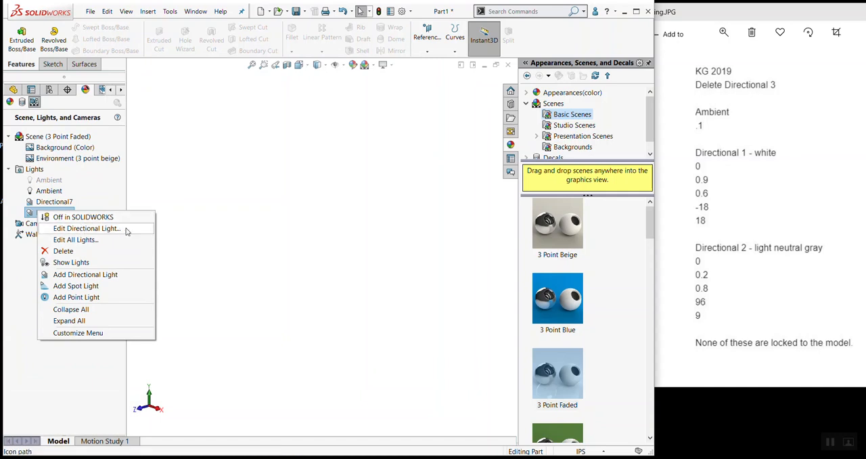
pyautogui.click(107, 232)
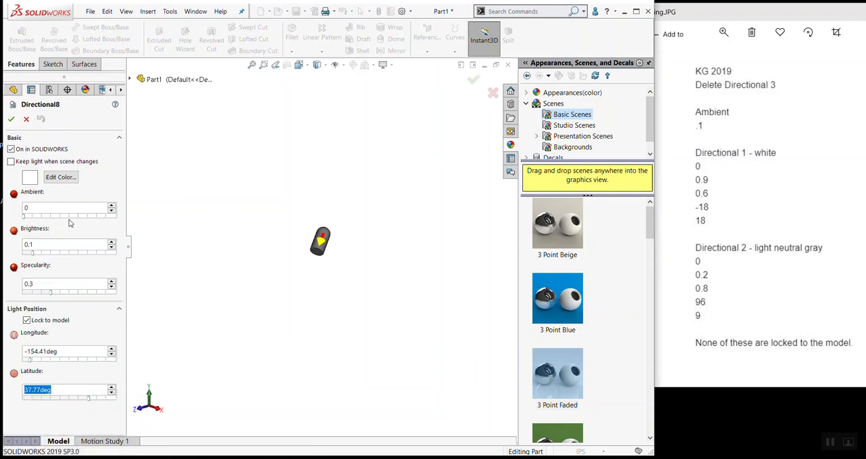
pyautogui.click(44, 177)
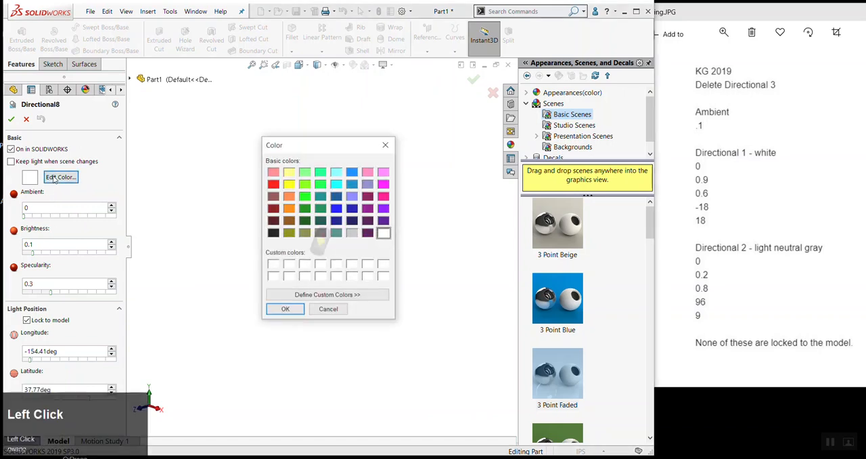
pyautogui.click(352, 233)
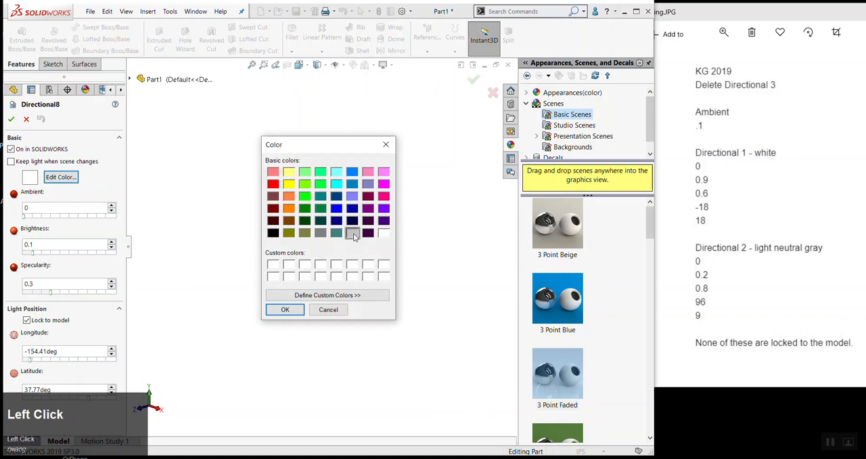
pyautogui.click(285, 310)
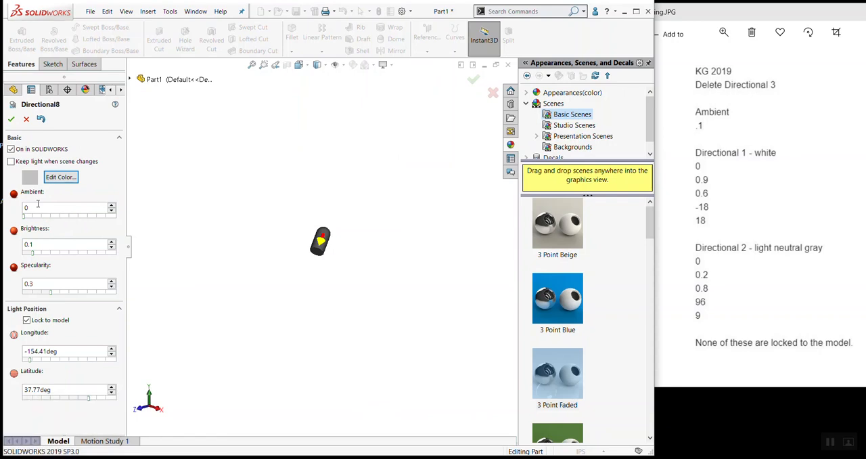
# Lighten the Directional8 light's gray slightly by raising the luminance of its custom color
pyautogui.click(47, 177)
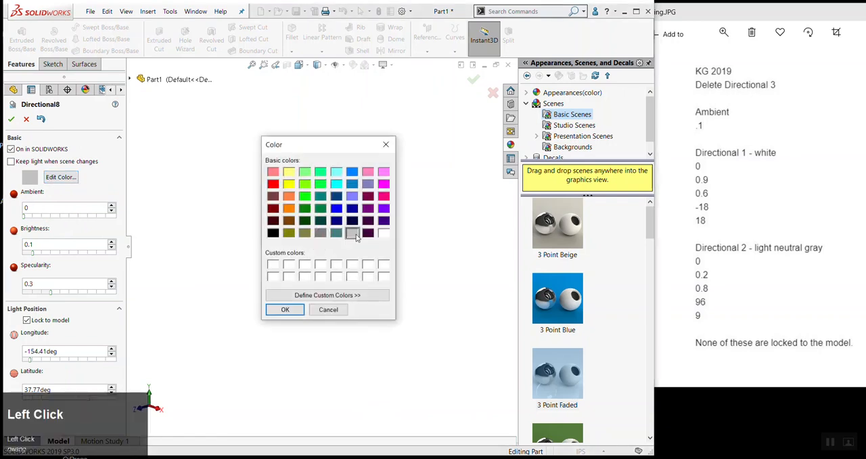
pyautogui.click(358, 294)
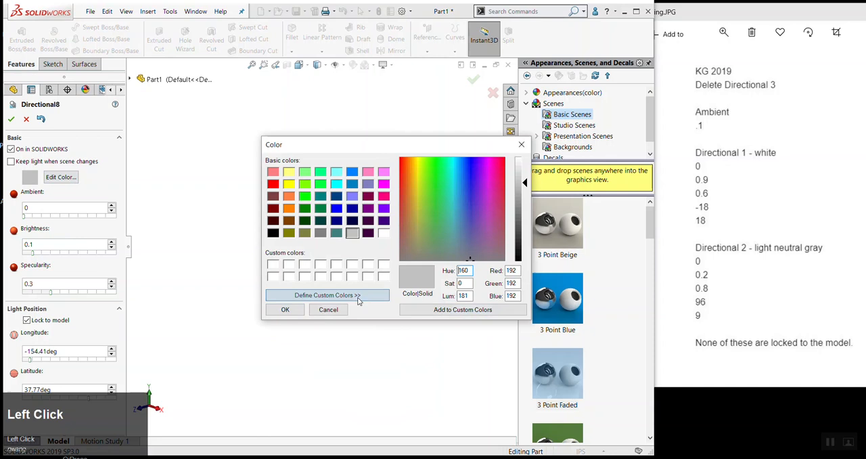
pyautogui.moveTo(525, 183); pyautogui.dragTo(526, 177)
pyautogui.click(288, 311)
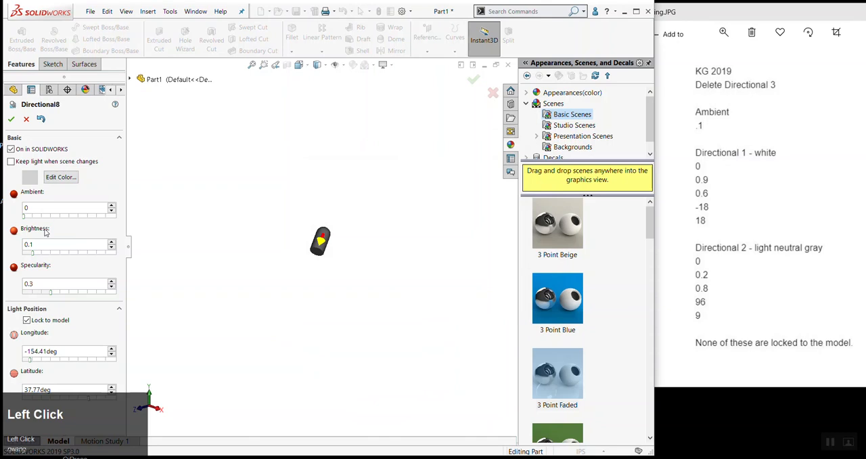
# Set the Directional8 light's brightness to 0.2 and its specularity to 0.8
pyautogui.click(39, 232)
pyautogui.moveTo(34, 247); pyautogui.dragTo(33, 244)
pyautogui.write('2')
pyautogui.moveTo(41, 284); pyautogui.dragTo(30, 285)
pyautogui.write('8')
pyautogui.press('Tab')
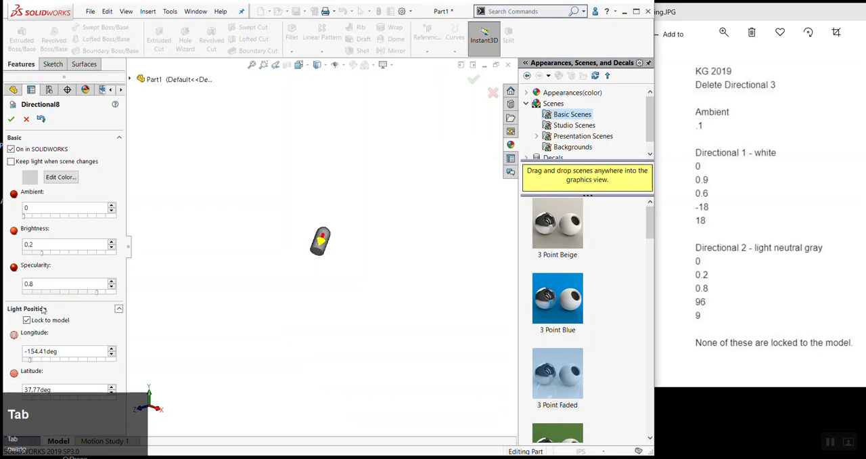
# Unlock the Directional8 light from the model, position it at longitude 96 degrees and latitude 9 degrees, and accept the settings
pyautogui.scroll(-1, 41, 330)
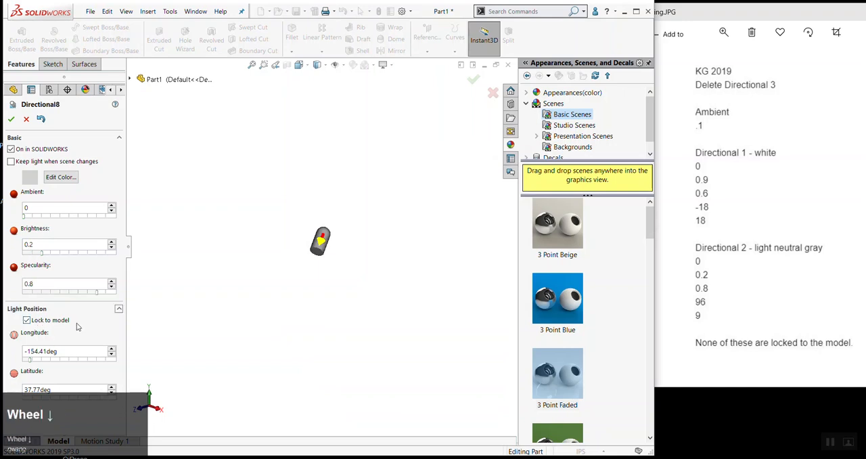
pyautogui.click(27, 321)
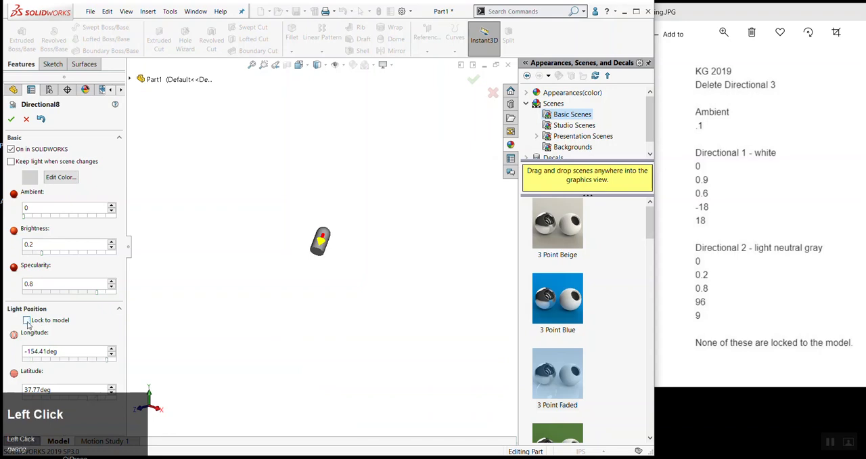
pyautogui.moveTo(56, 351); pyautogui.dragTo(7, 357)
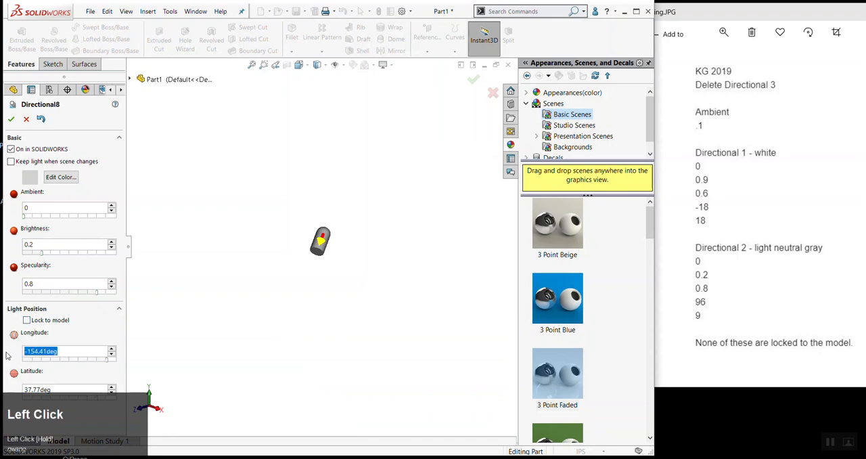
pyautogui.write('96')
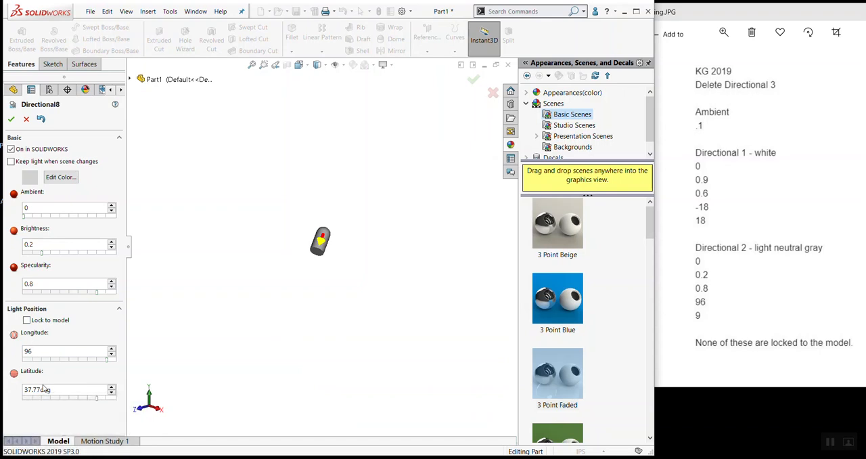
pyautogui.click(59, 389)
pyautogui.moveTo(59, 390); pyautogui.dragTo(6, 386)
pyautogui.write('9')
pyautogui.press('Tab')
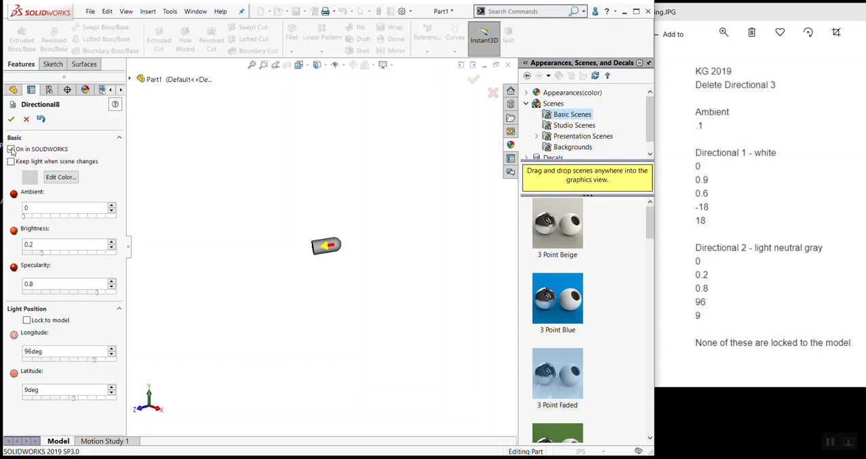
pyautogui.click(11, 119)
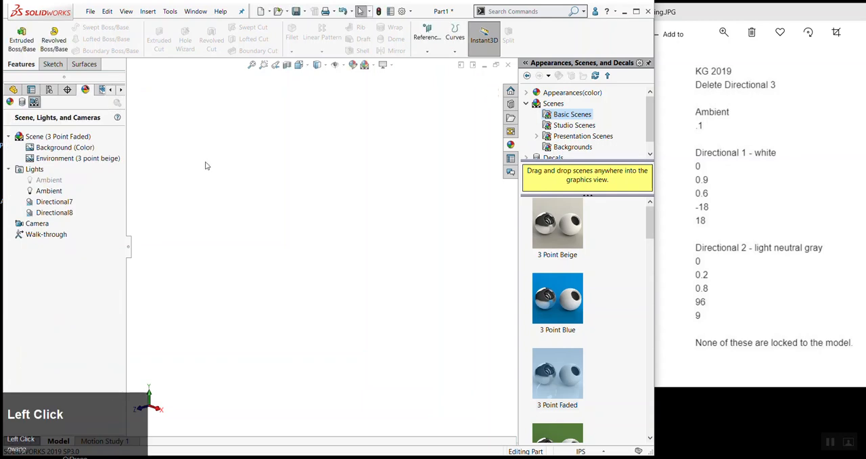
# Start saving the part under a new name, with Part Templates (*.prtdot) as the file type
pyautogui.click(13, 90)
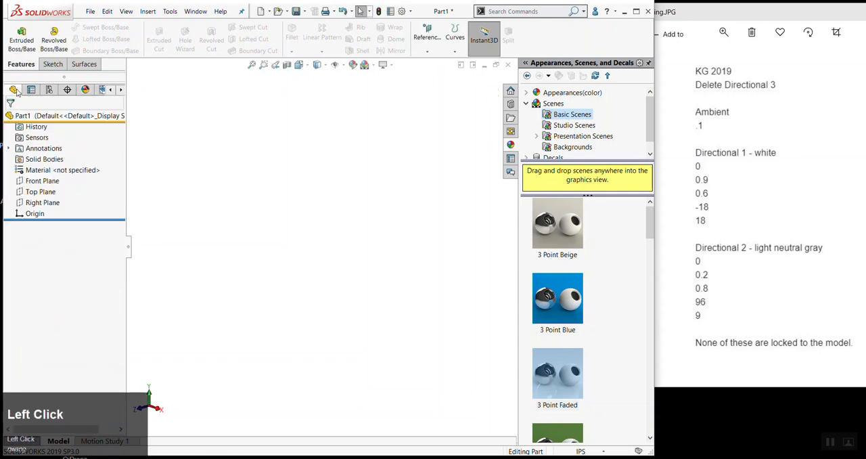
pyautogui.click(89, 13)
pyautogui.click(118, 131)
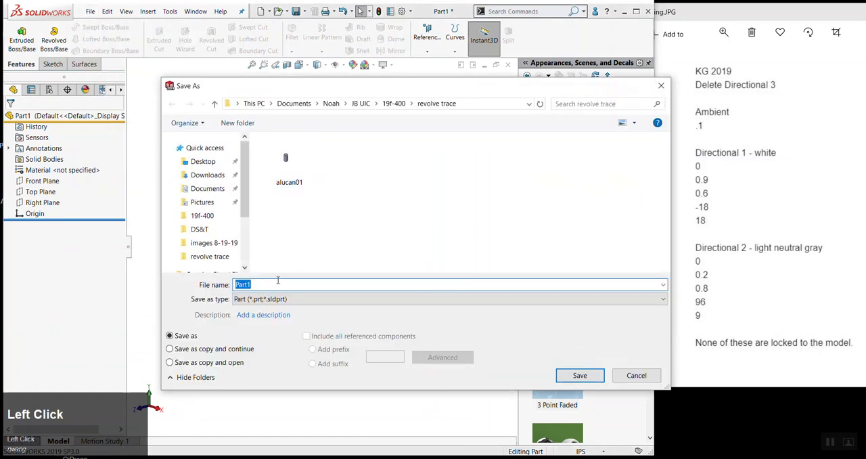
pyautogui.click(274, 299)
pyautogui.click(278, 302)
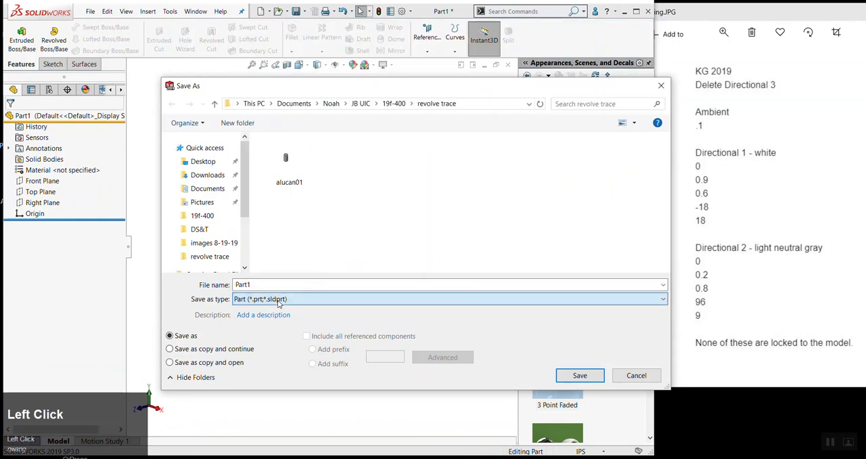
pyautogui.moveTo(286, 92); pyautogui.dragTo(192, 74)
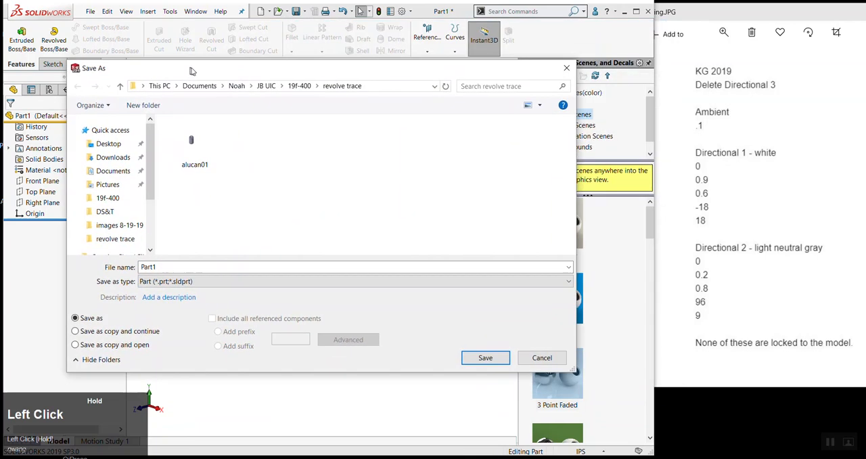
pyautogui.click(193, 287)
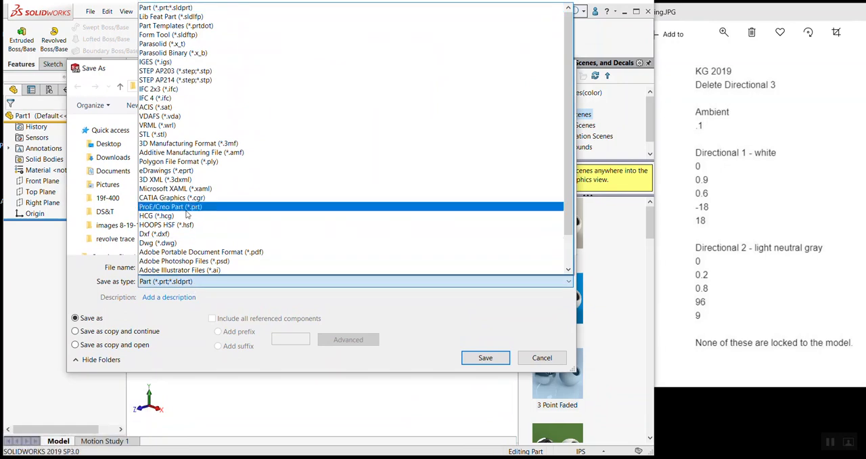
pyautogui.scroll(2, 203, 95)
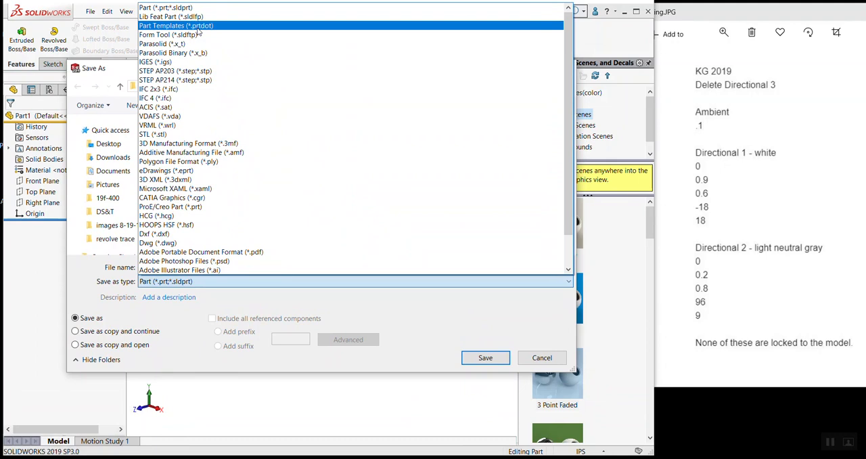
pyautogui.click(250, 306)
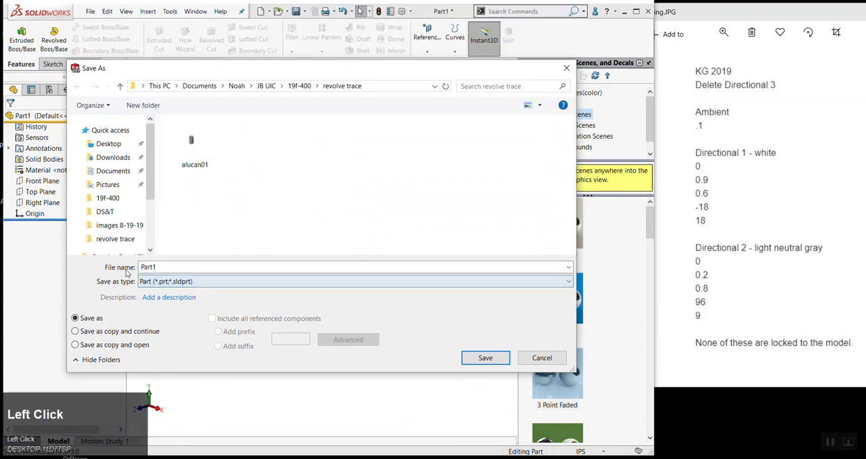
pyautogui.click(284, 285)
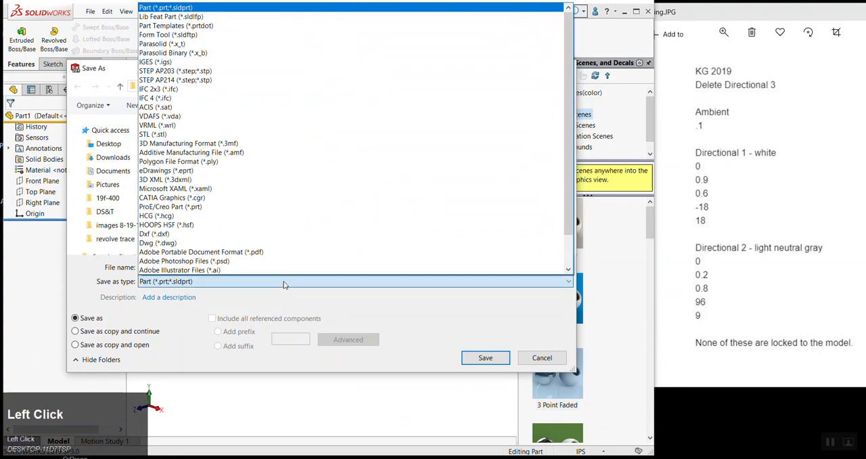
pyautogui.click(204, 25)
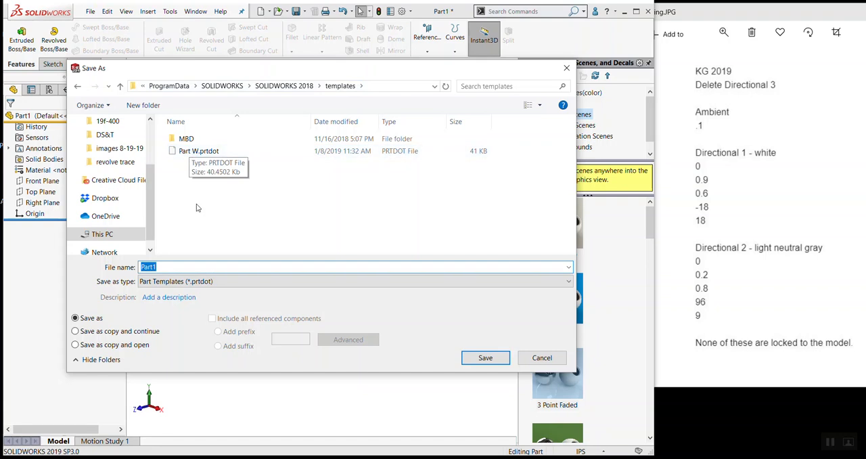
# Save the template as PartDES400 in the SOLIDWORKS 2018 templates folder and close the document
pyautogui.moveTo(204, 266); pyautogui.dragTo(124, 275)
pyautogui.press('Right')
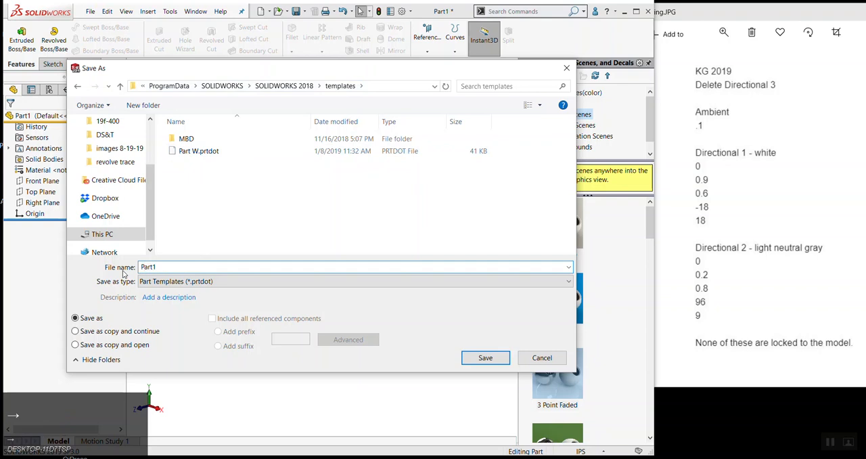
pyautogui.moveTo(193, 267); pyautogui.dragTo(155, 268)
pyautogui.write('DES400')
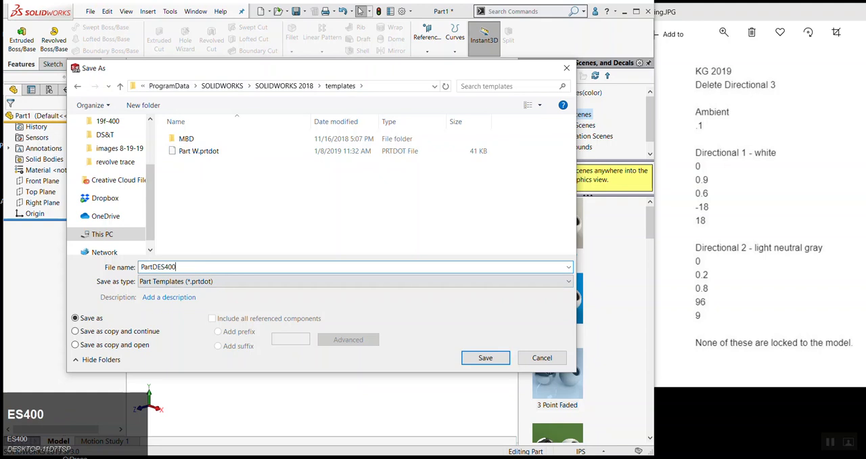
pyautogui.click(483, 358)
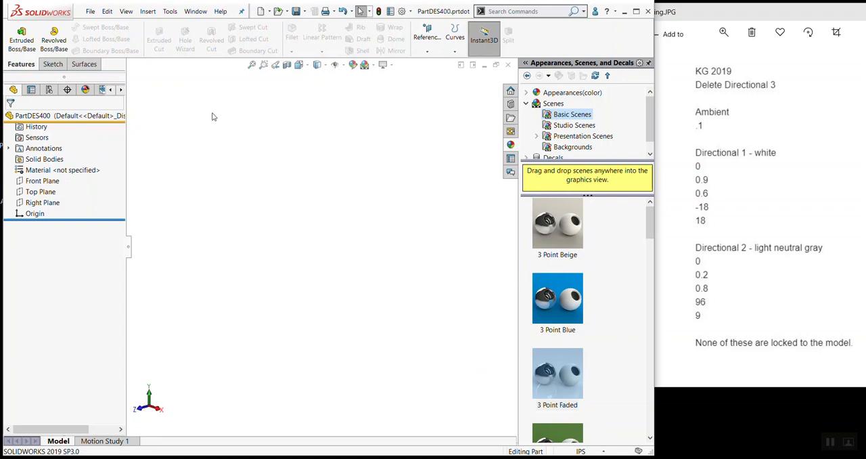
pyautogui.click(508, 67)
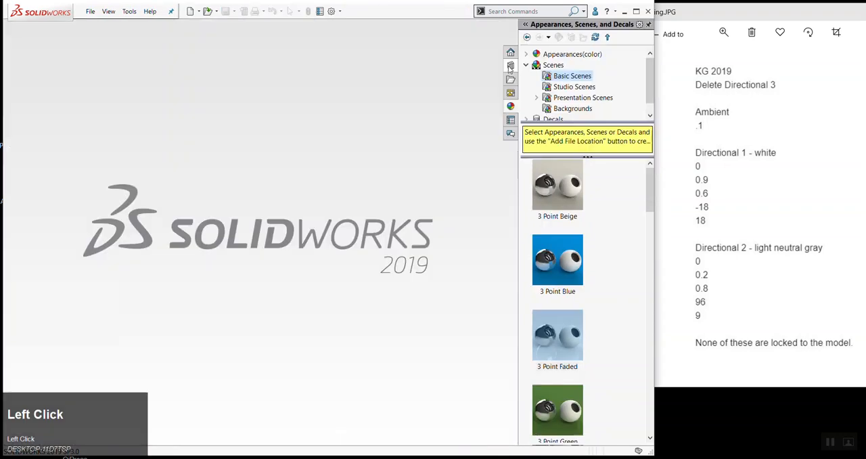
# Start a new document and switch the template selection to the advanced view listing the saved templates
pyautogui.click(90, 12)
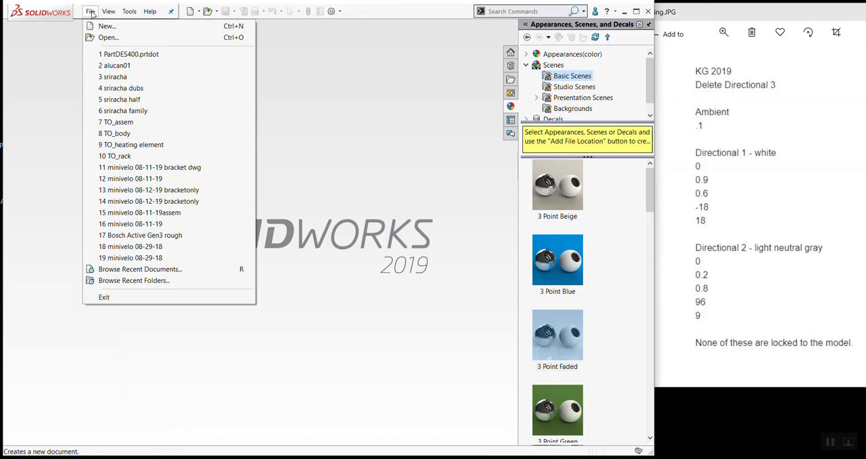
pyautogui.click(90, 12)
pyautogui.click(90, 11)
pyautogui.click(100, 26)
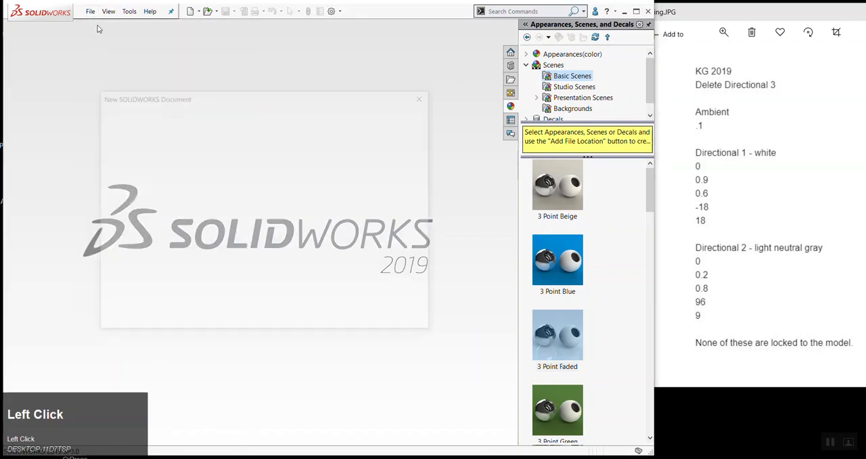
pyautogui.click(124, 313)
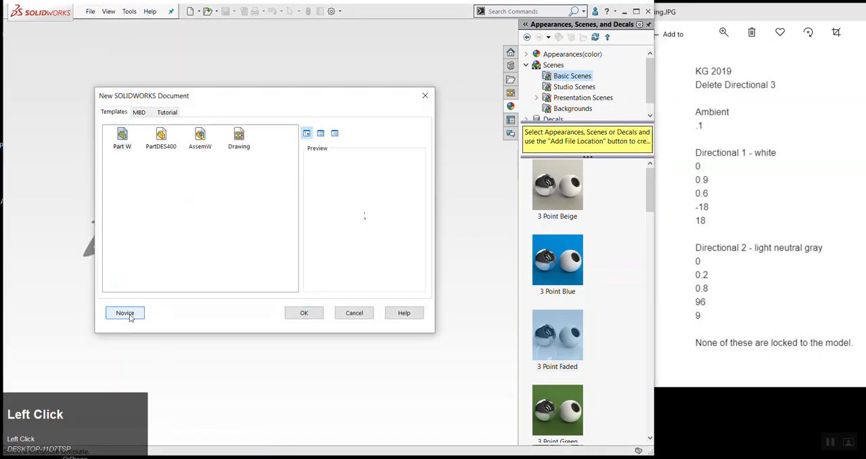
pyautogui.click(129, 315)
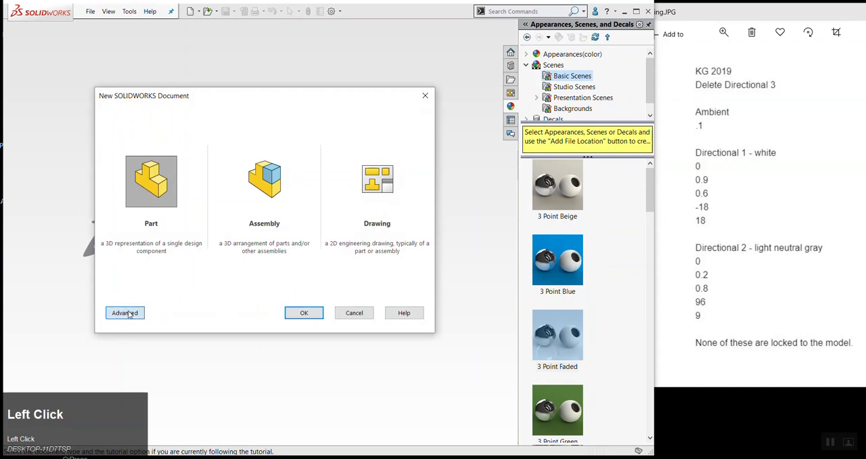
pyautogui.click(128, 312)
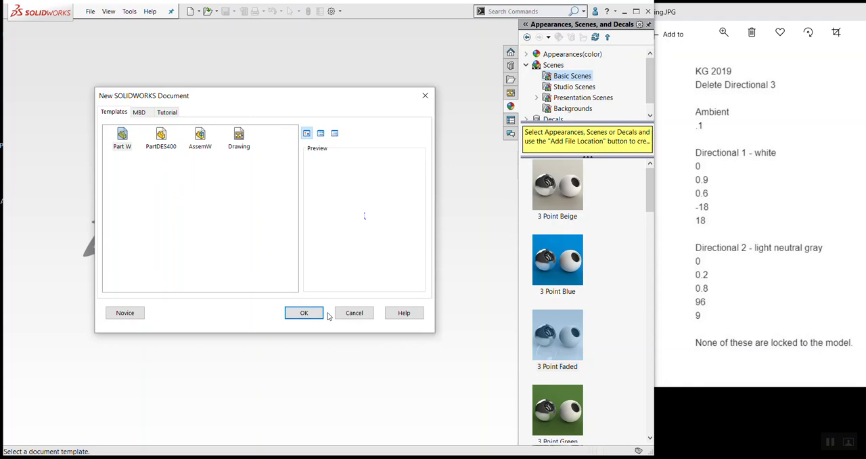
pyautogui.click(836, 443)
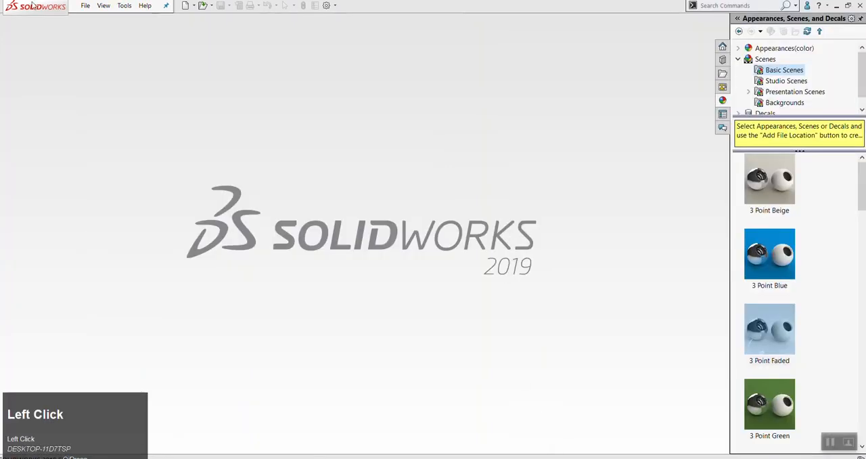
pyautogui.click(88, 6)
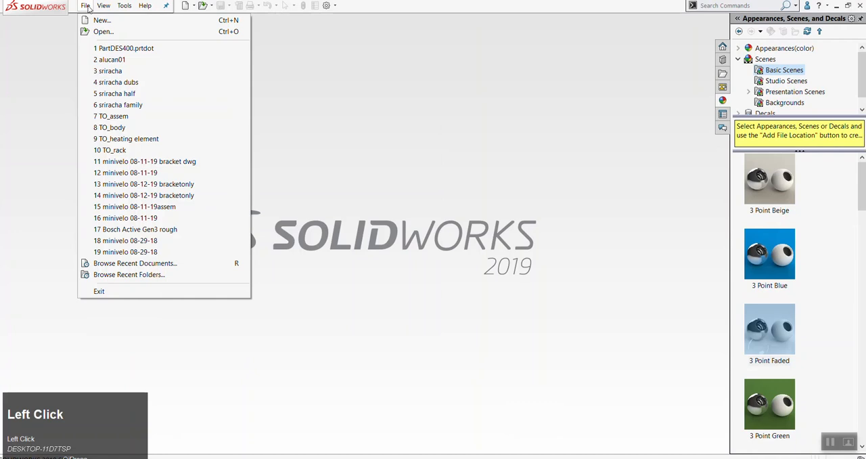
pyautogui.click(396, 100)
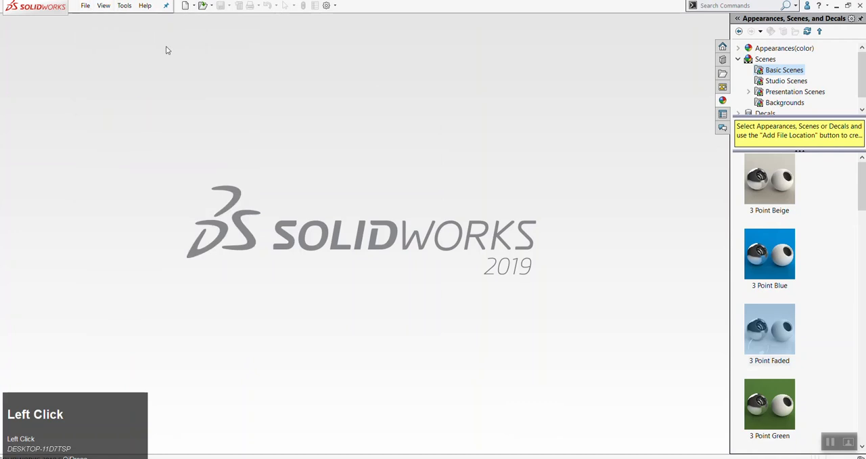
pyautogui.click(87, 9)
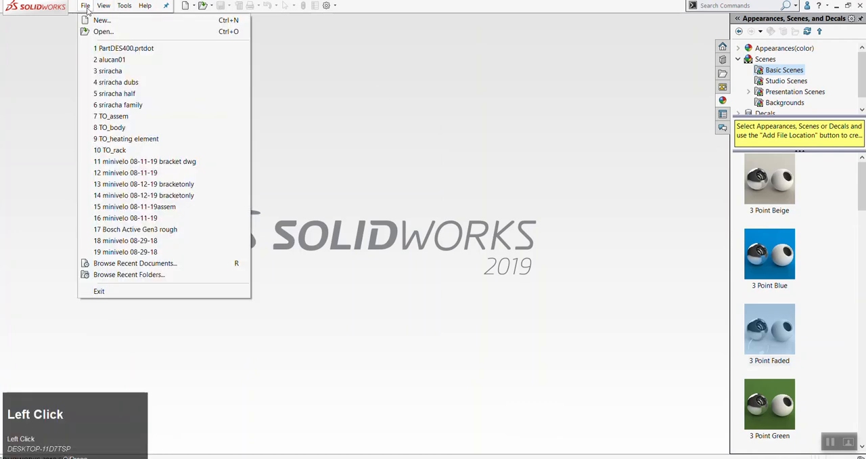
pyautogui.click(378, 133)
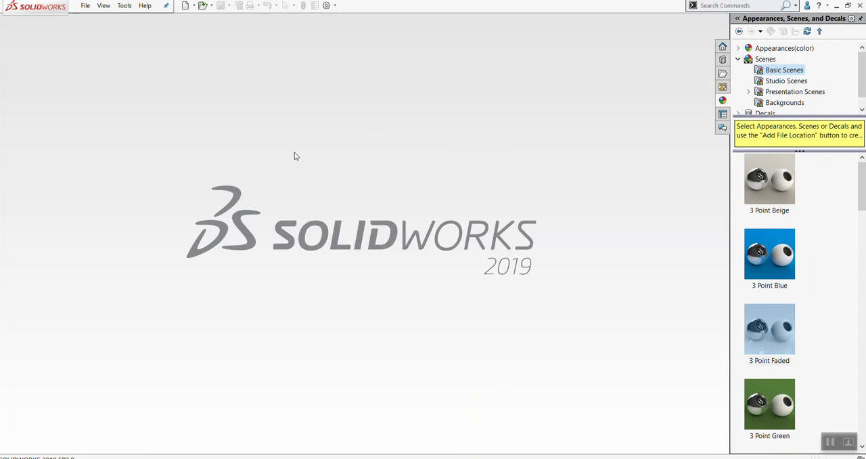
# Create a new part from the Part W template, acknowledge the CAM data message, and close the part
pyautogui.click(85, 6)
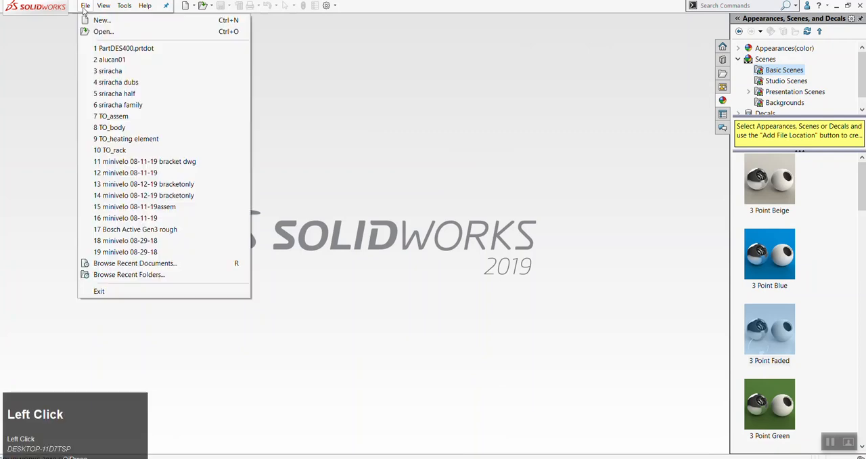
pyautogui.click(96, 20)
pyautogui.click(123, 138)
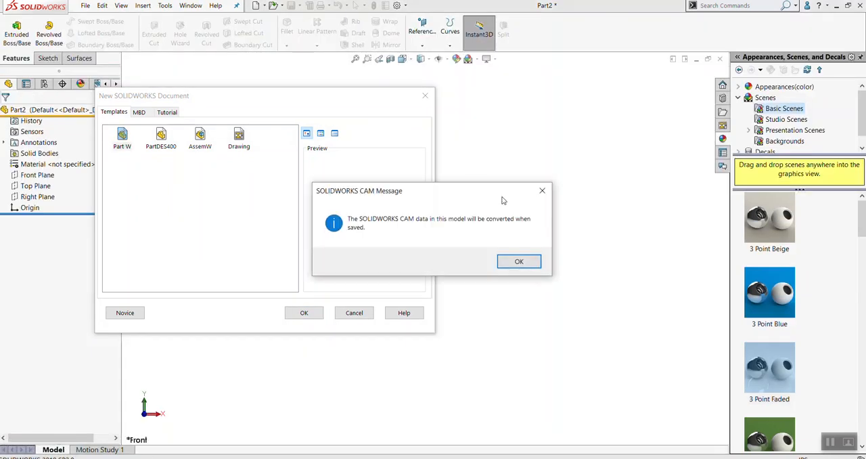
pyautogui.click(518, 261)
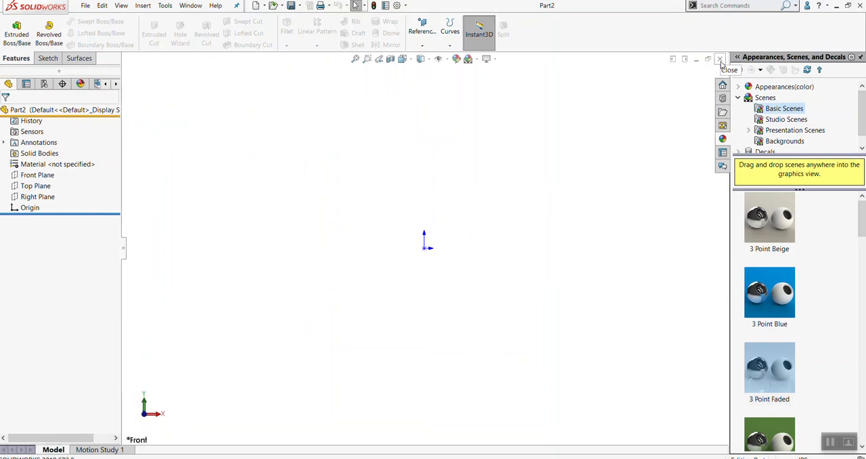
pyautogui.click(721, 59)
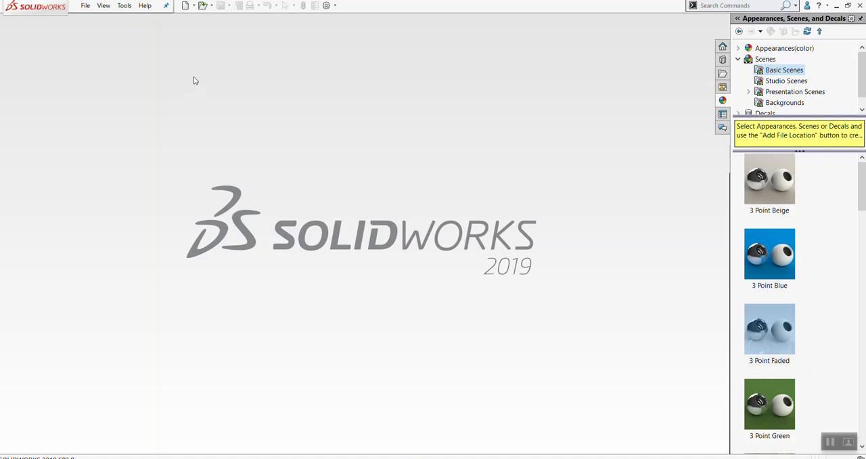
pyautogui.click(838, 6)
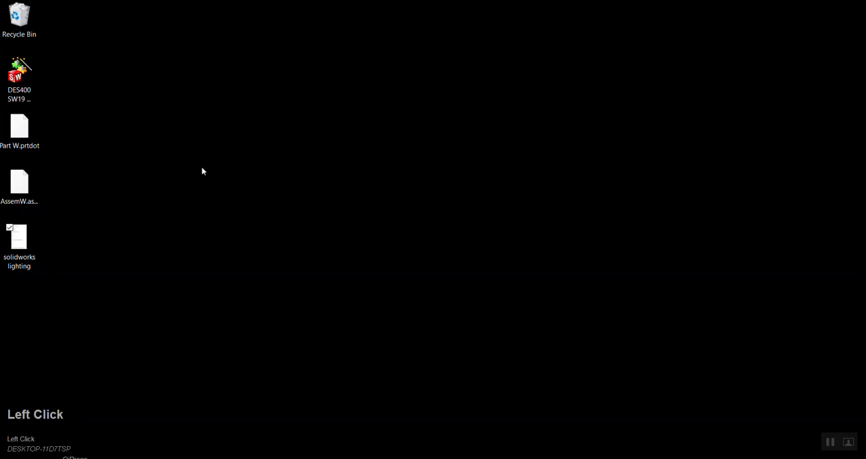
pyautogui.rightClick(441, 119)
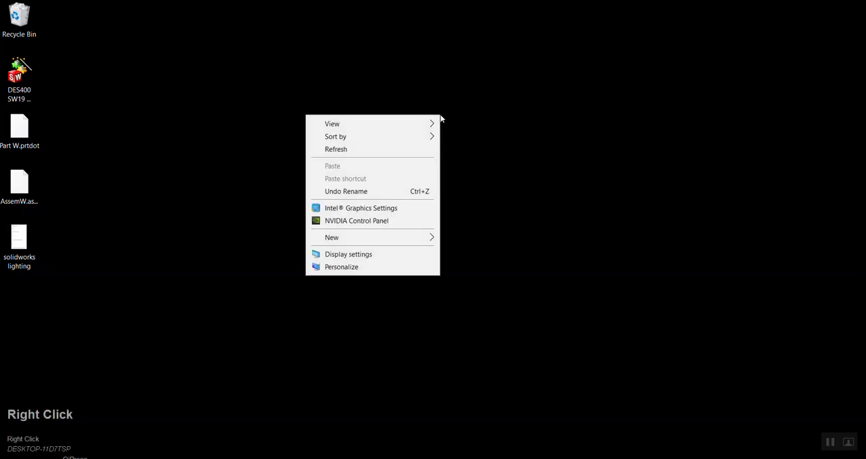
pyautogui.click(359, 253)
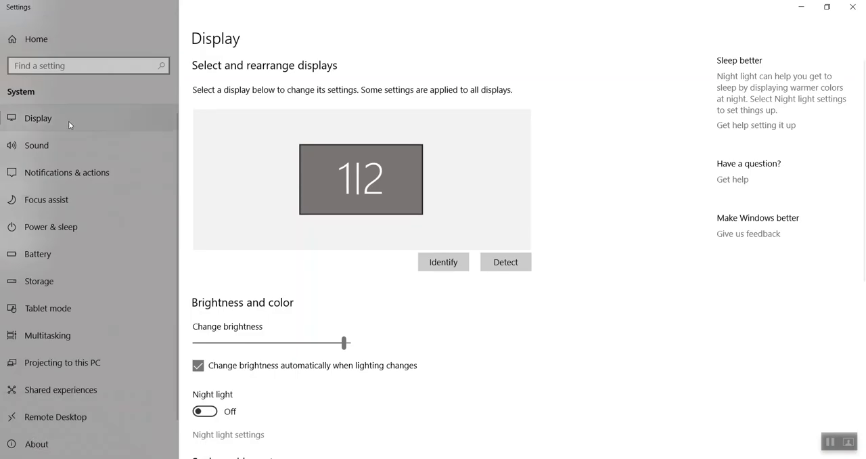
pyautogui.click(851, 8)
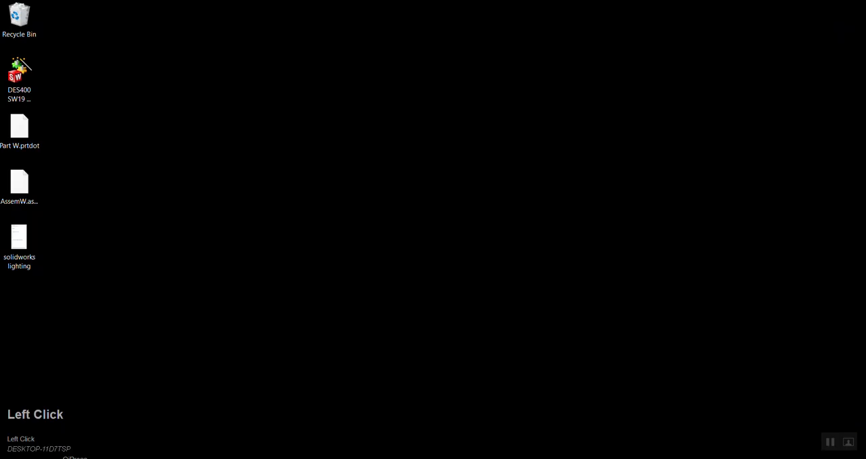
pyautogui.click(214, 458)
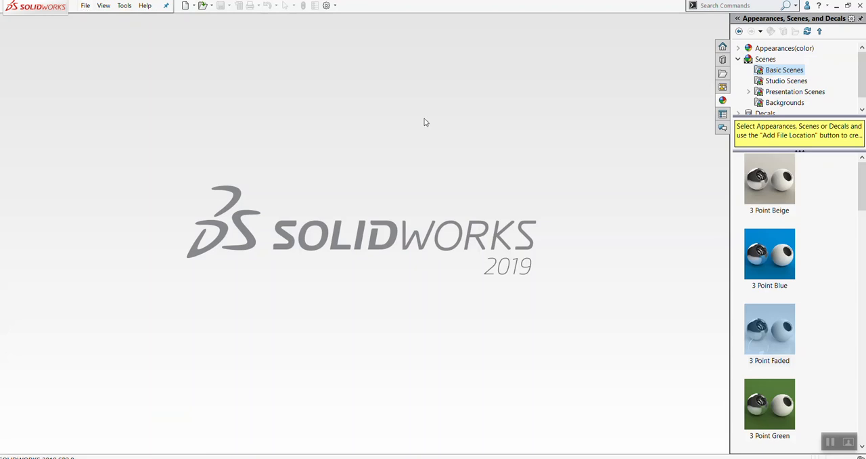
# Create a new part from the PartDES400 template
pyautogui.click(87, 6)
pyautogui.click(97, 23)
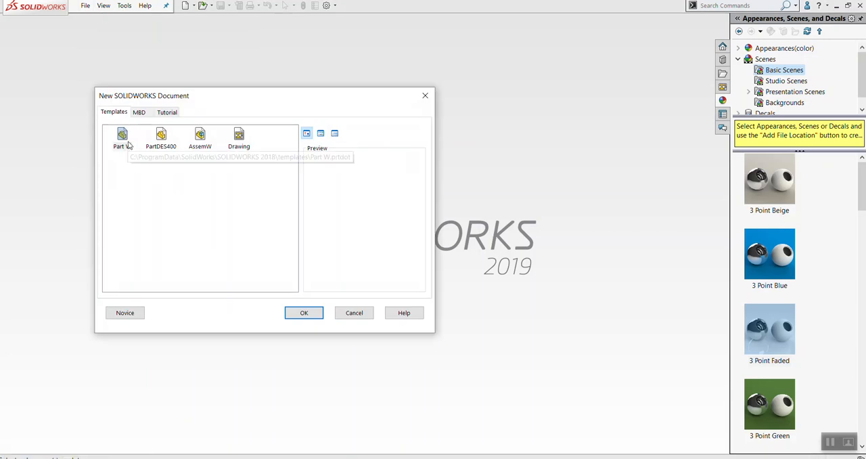
pyautogui.click(155, 130)
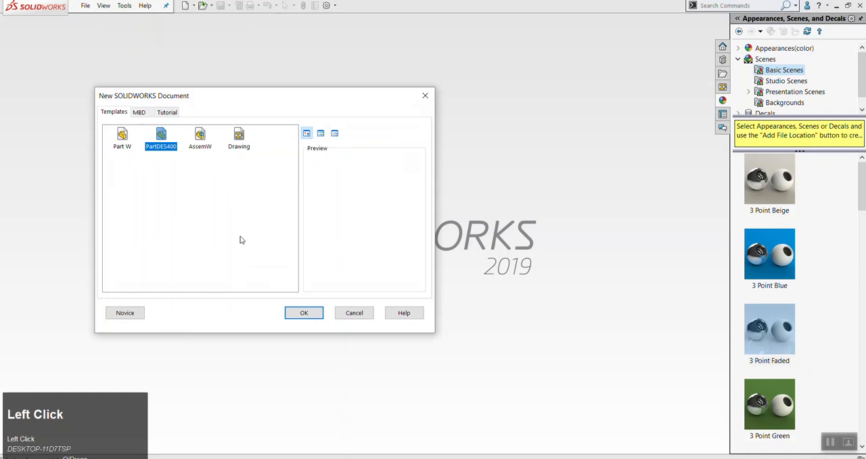
pyautogui.click(303, 312)
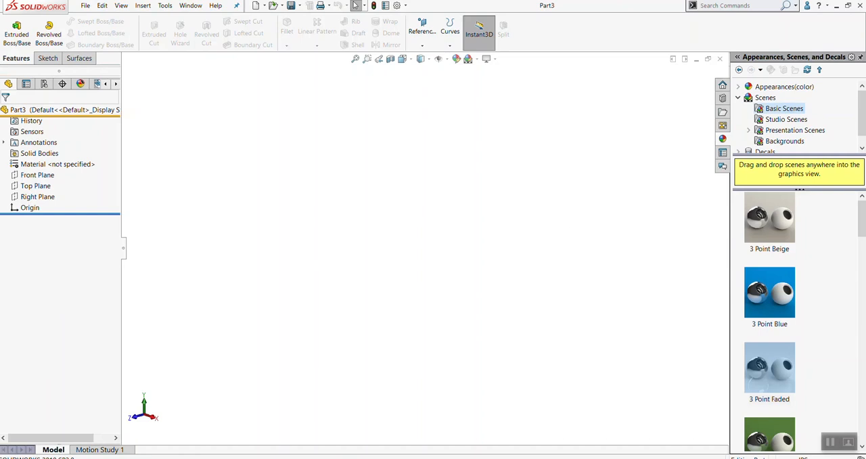
# Look through the 19f-400 and JB UIC folders in File Explorer and put the window away
pyautogui.click(261, 458)
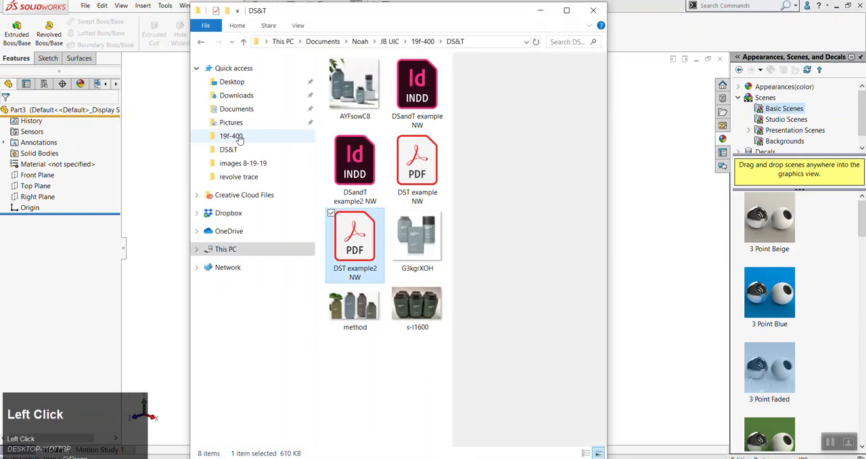
pyautogui.click(231, 136)
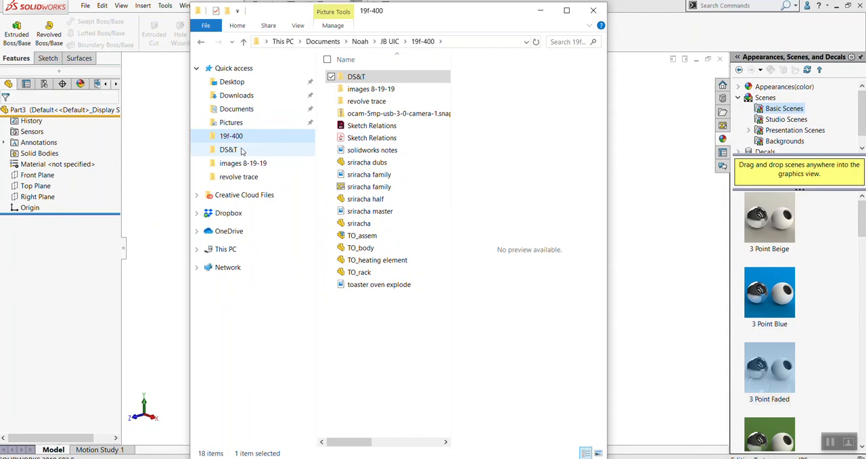
pyautogui.click(390, 43)
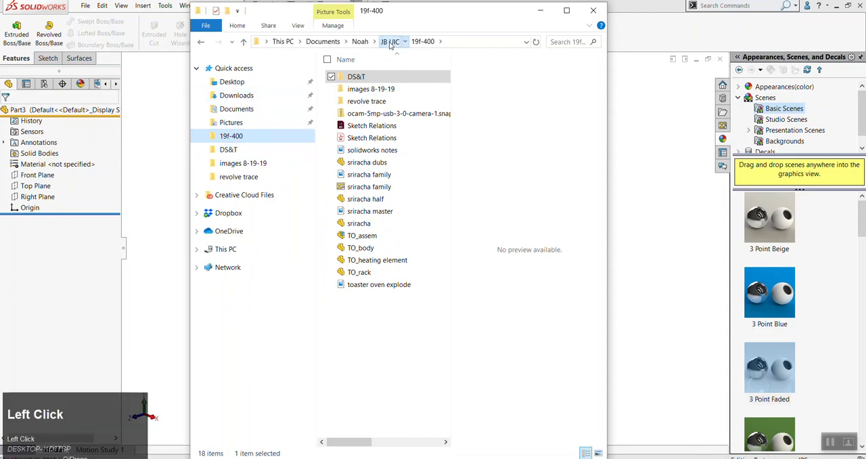
pyautogui.click(549, 18)
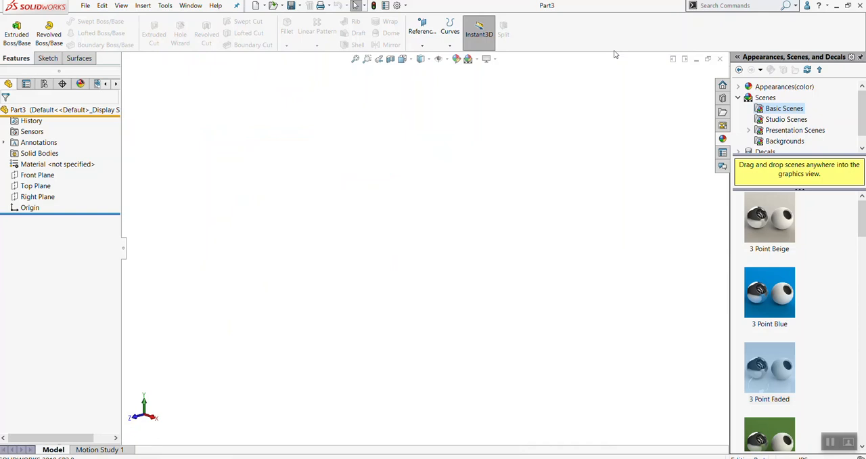
# Copy the solidworks notes image from the HP USB drive and paste it onto the desktop
pyautogui.hotkey('alt', 'Tab')
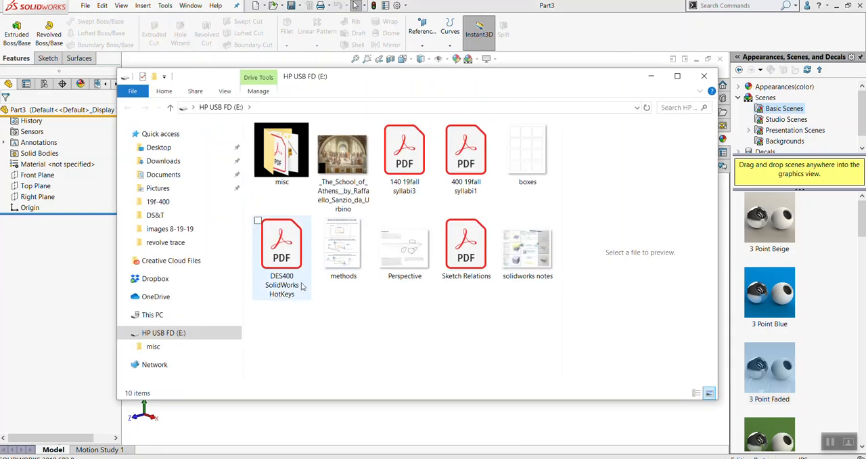
pyautogui.rightClick(535, 250)
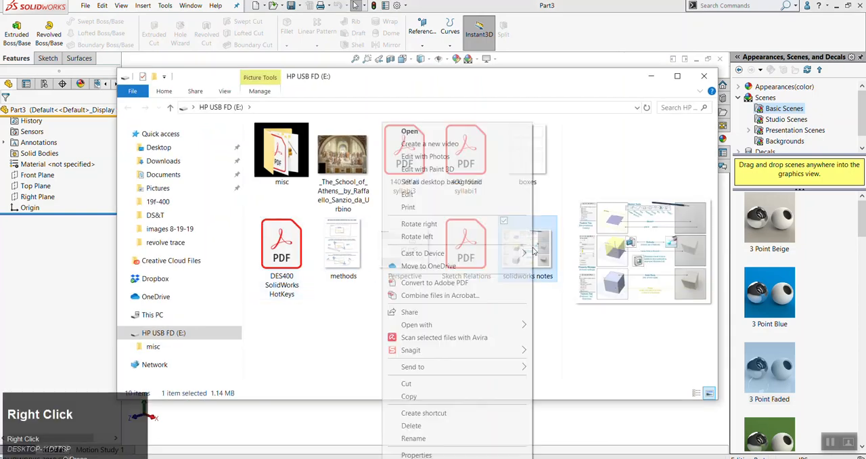
pyautogui.click(467, 396)
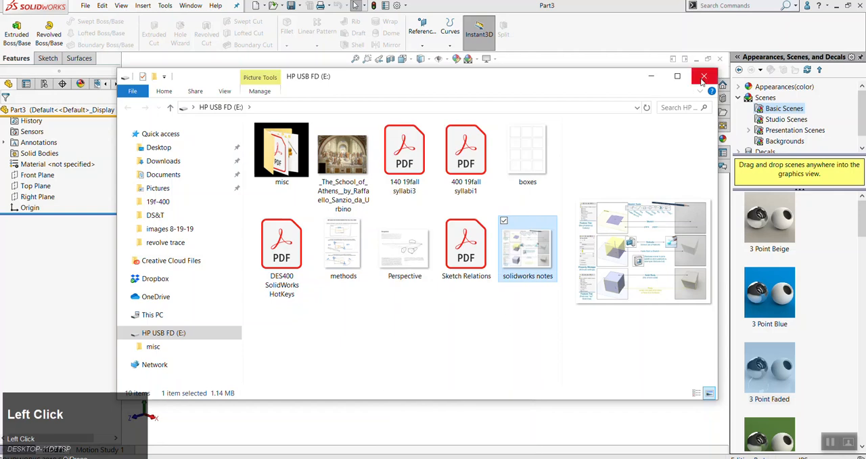
pyautogui.click(820, 10)
pyautogui.click(837, 6)
pyautogui.rightClick(287, 232)
pyautogui.click(219, 285)
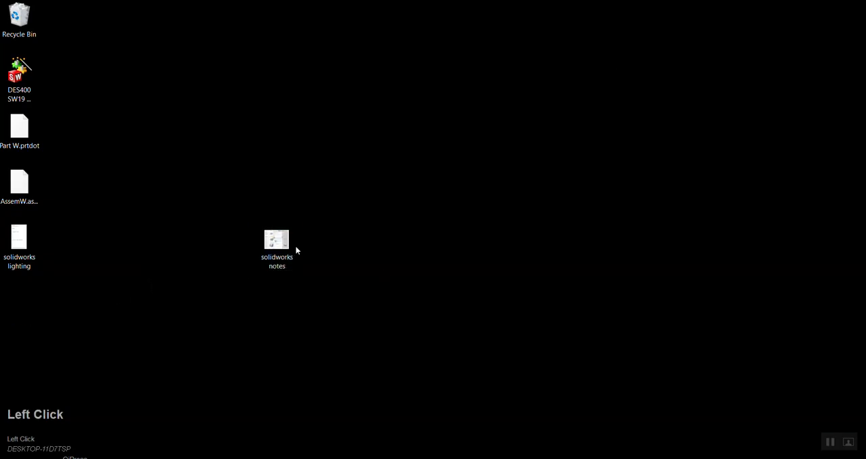
# View the solidworks notes image from the desktop in a maximized Photos window and return to SOLIDWORKS
pyautogui.click(329, 243)
pyautogui.click(278, 235)
pyautogui.doubleClick(277, 235)
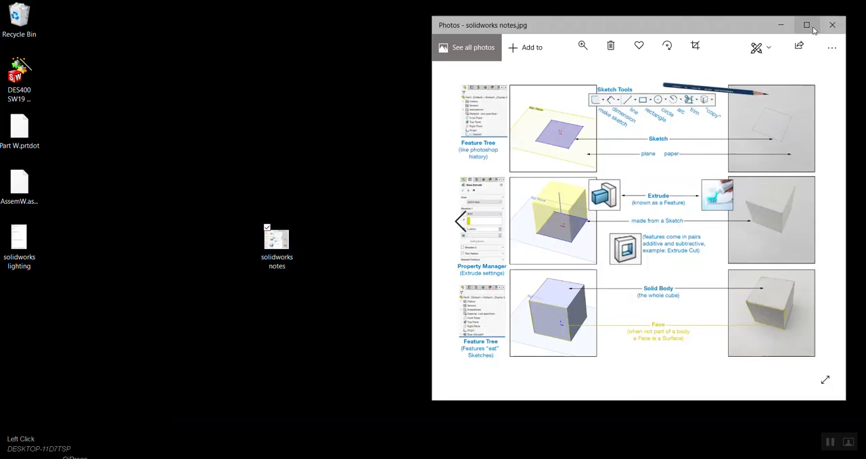
pyautogui.click(807, 25)
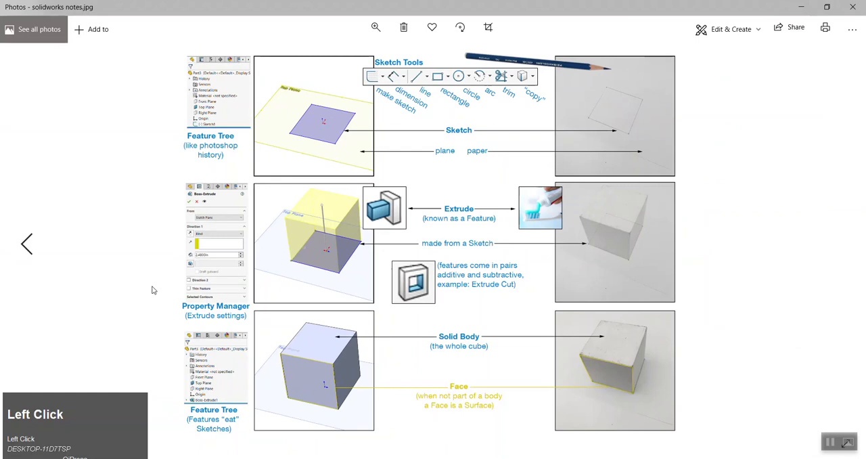
pyautogui.click(135, 458)
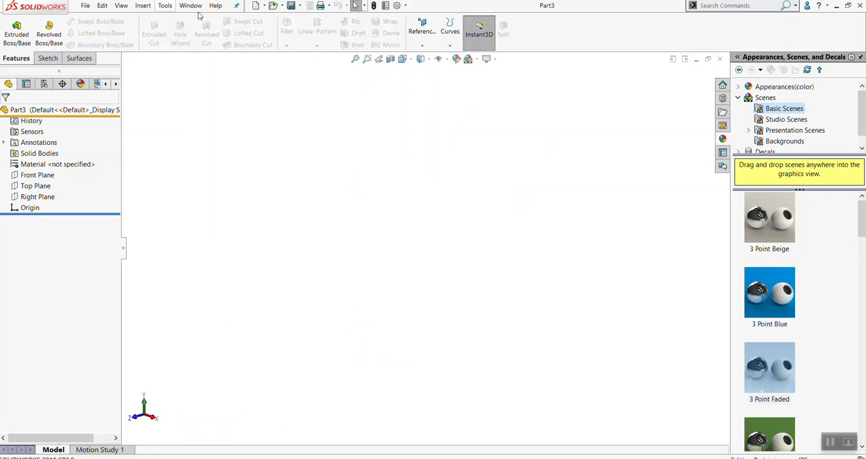
# Unpin the menu bar and the task pane and pin each of them open again
pyautogui.click(237, 7)
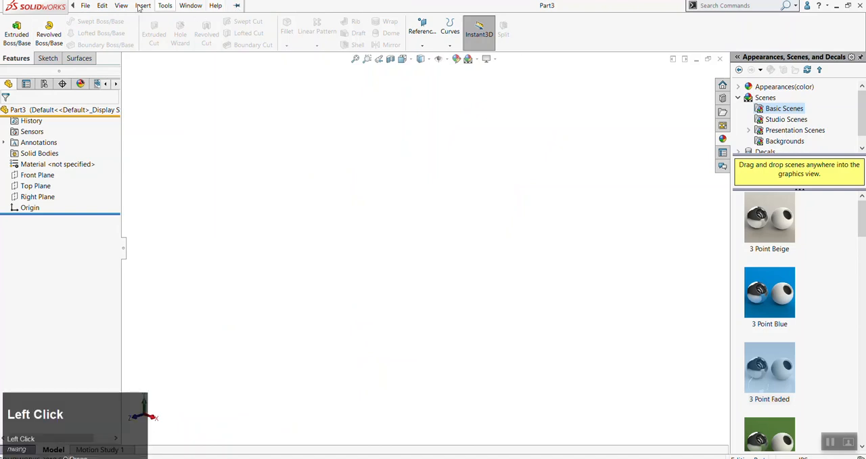
pyautogui.click(73, 6)
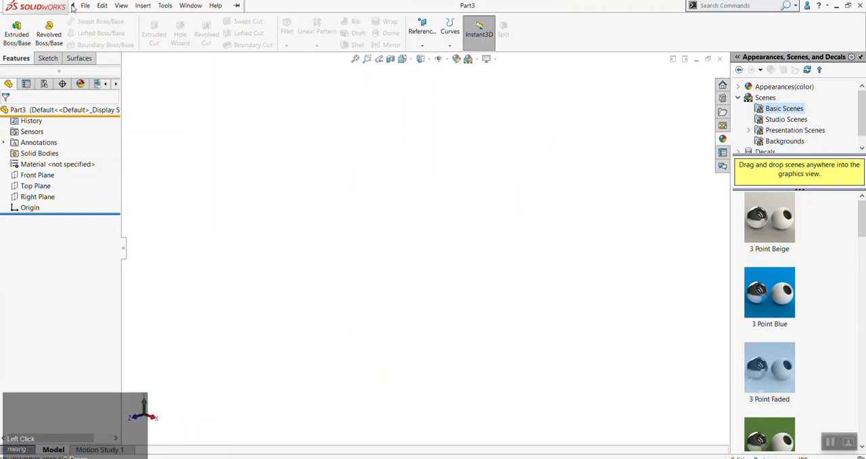
pyautogui.click(215, 5)
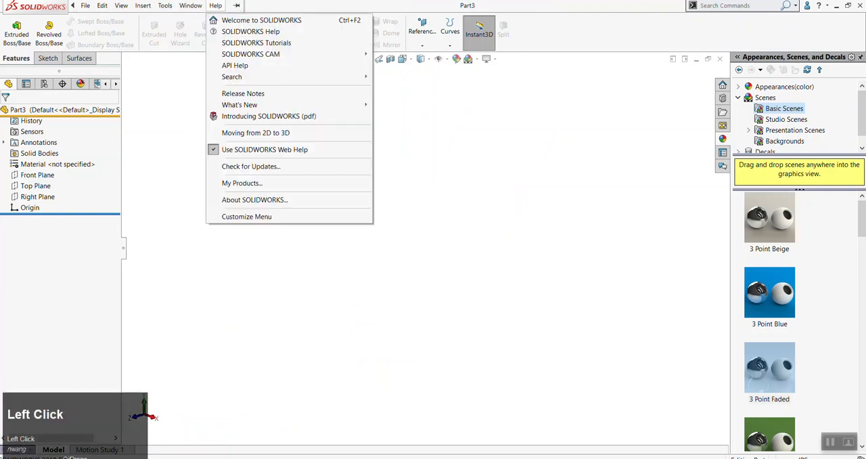
pyautogui.click(239, 7)
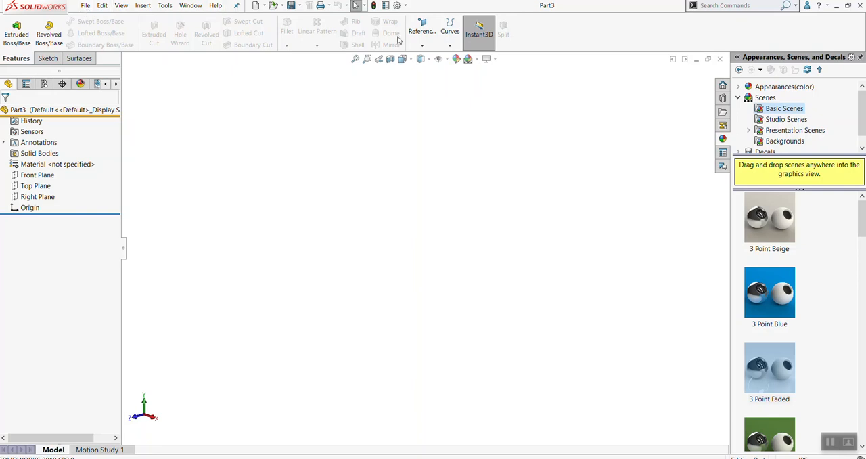
pyautogui.click(862, 59)
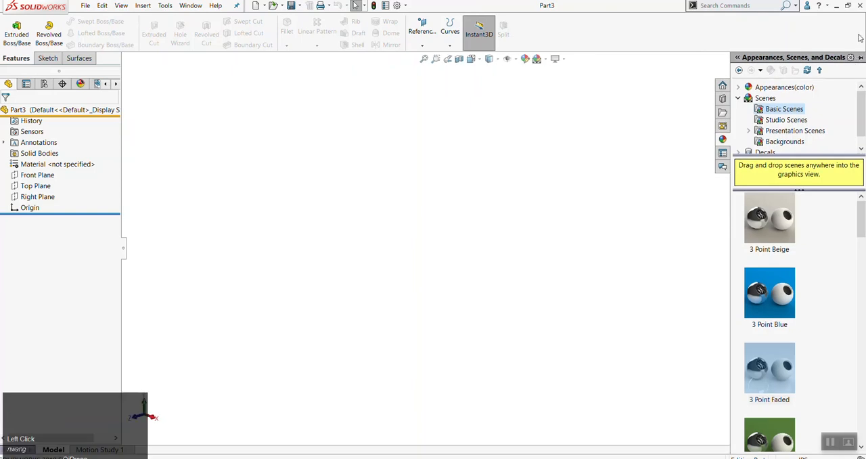
pyautogui.click(860, 59)
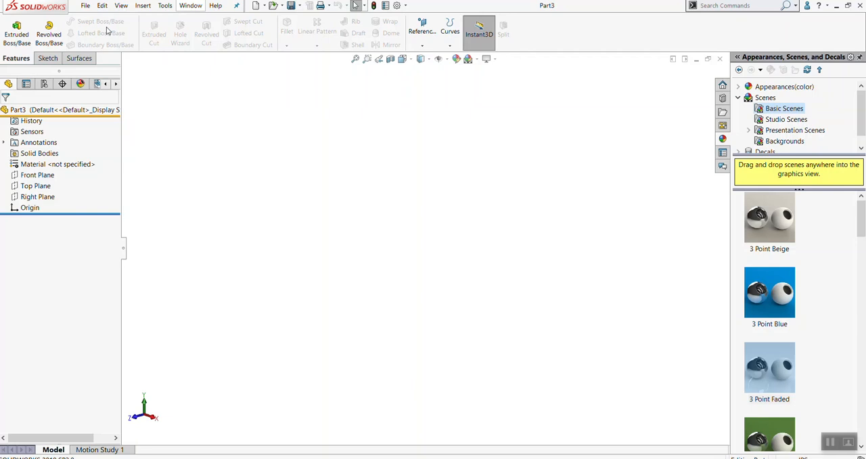
# Review the available Sketch, Features and Surfaces commands, finishing with the Features commands shown
pyautogui.rightClick(530, 32)
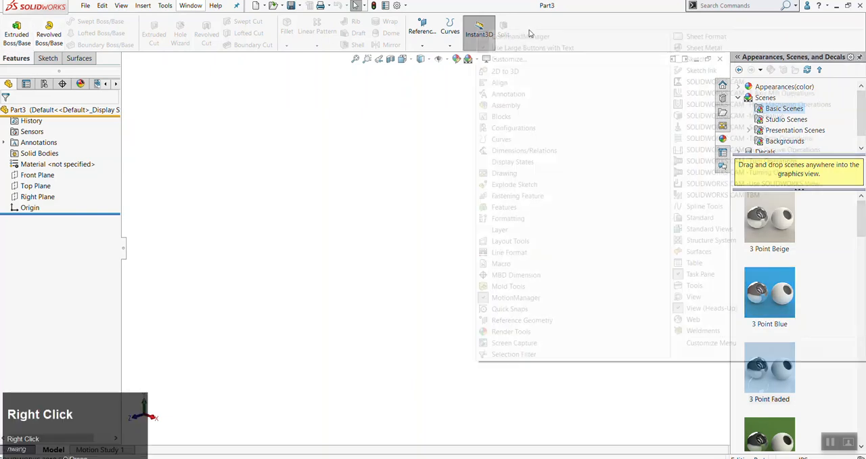
pyautogui.click(261, 122)
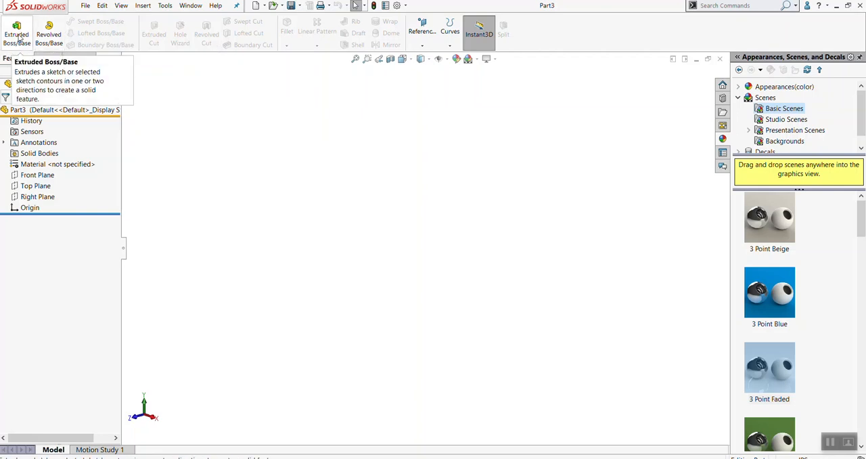
pyautogui.click(43, 59)
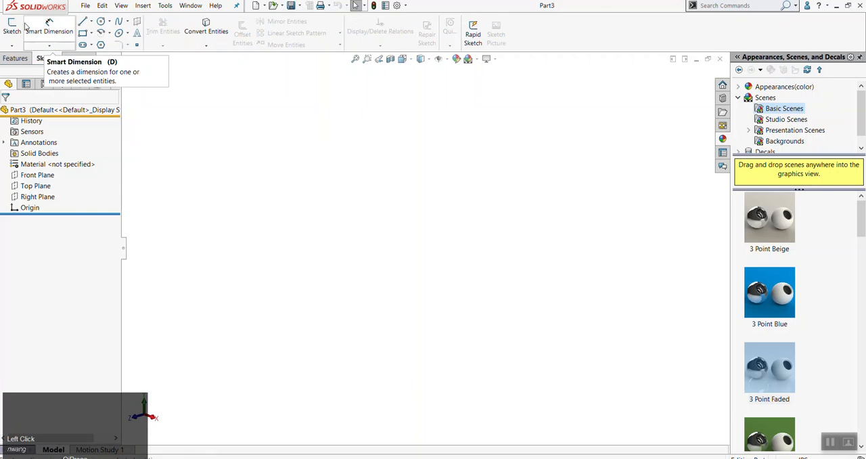
pyautogui.click(15, 58)
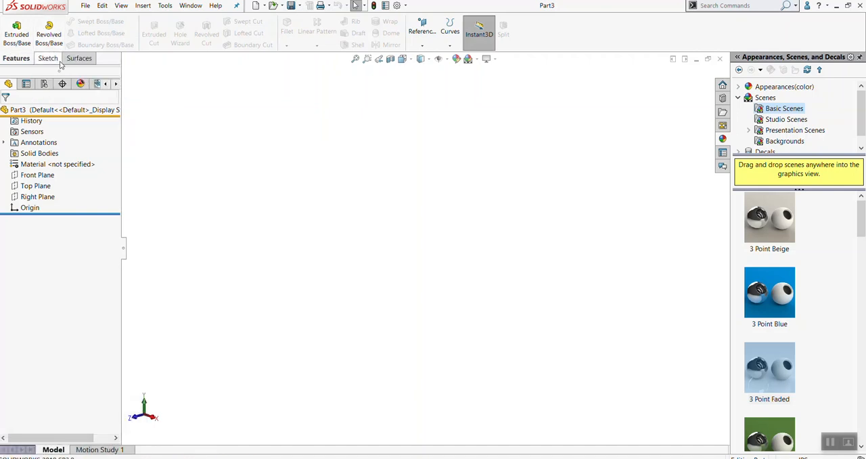
pyautogui.click(48, 60)
pyautogui.click(79, 60)
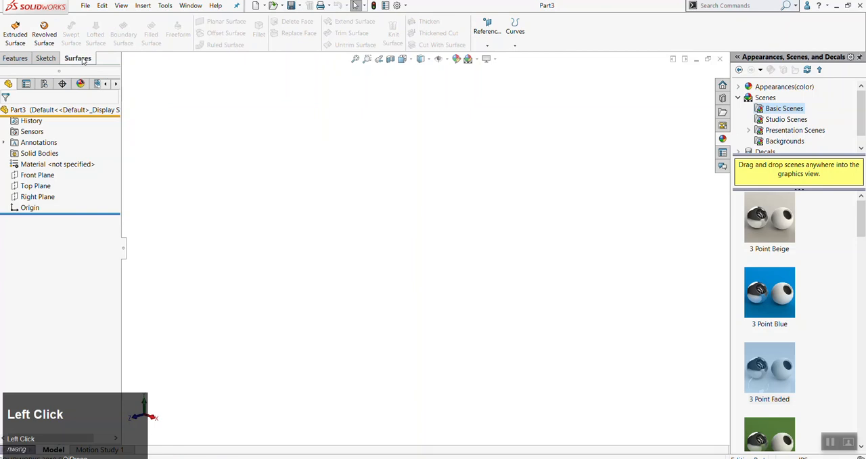
pyautogui.click(14, 59)
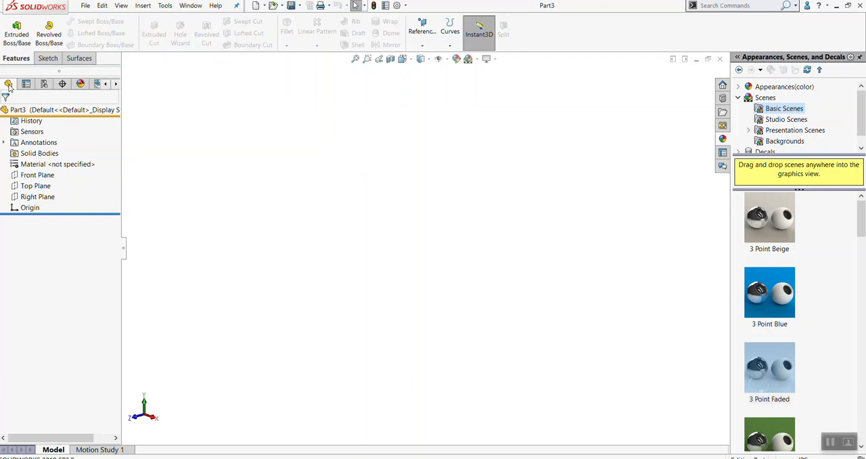
# Look through the part's manager views, including Scene, Lights, and Cameras, and return to the feature tree
pyautogui.click(117, 84)
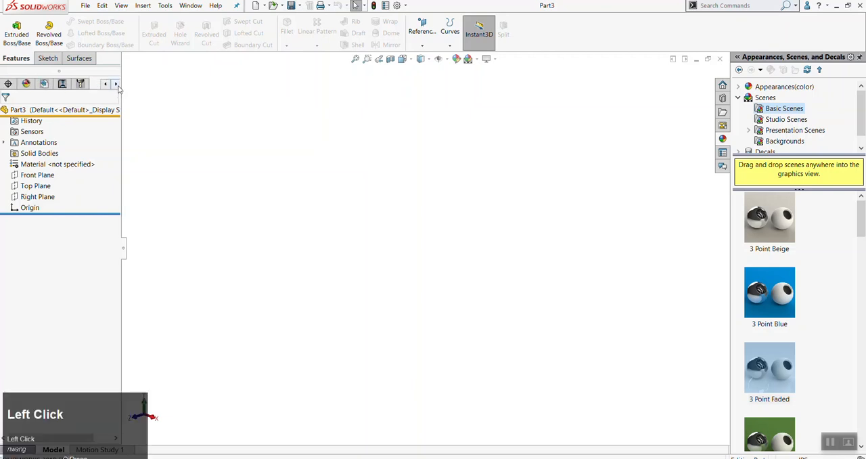
pyautogui.click(107, 85)
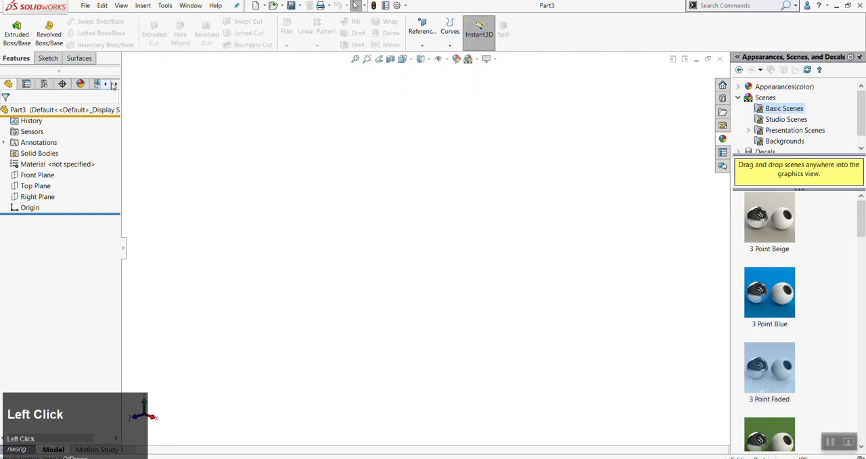
pyautogui.click(106, 85)
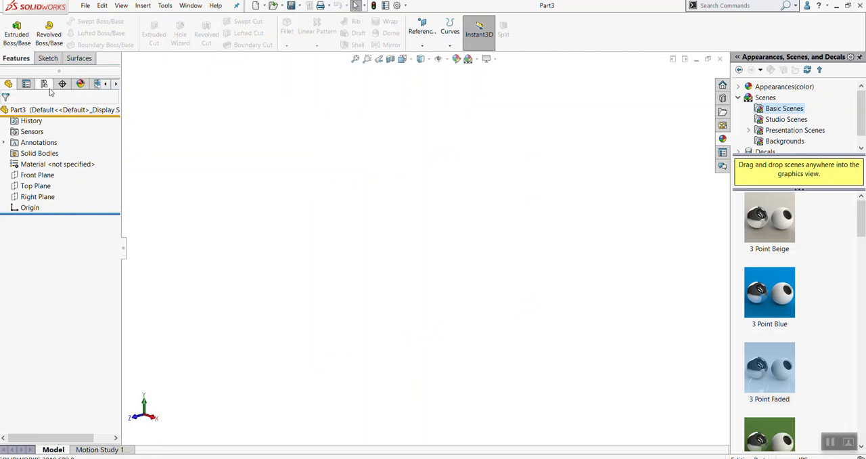
pyautogui.click(84, 87)
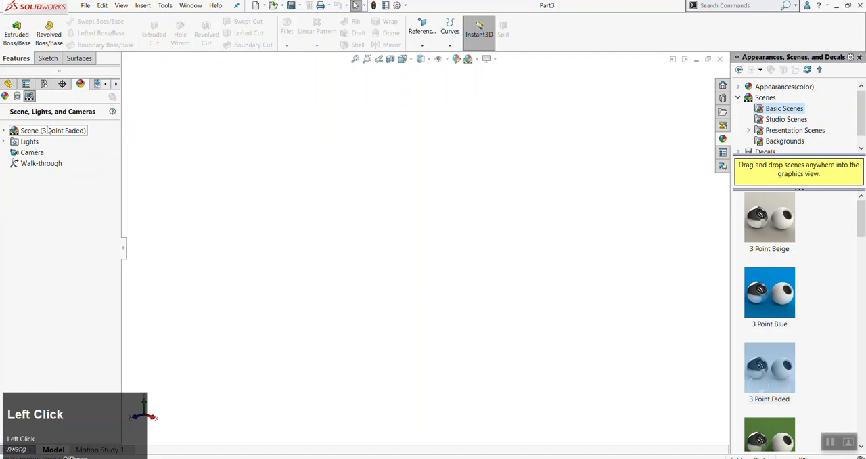
pyautogui.click(8, 84)
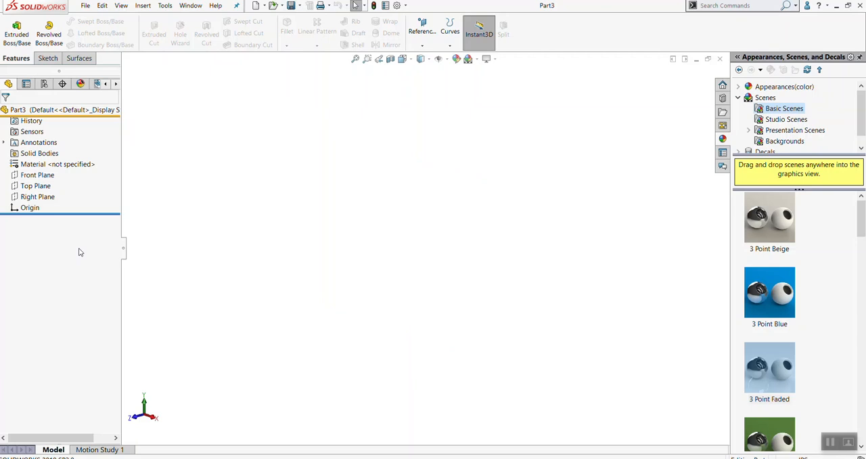
# Start a new sketch on the Front Plane and clear the plane selection
pyautogui.click(46, 177)
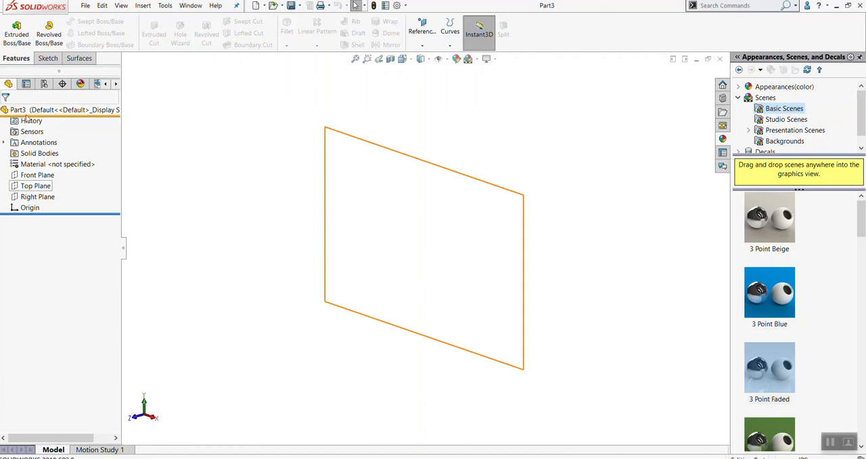
pyautogui.click(37, 175)
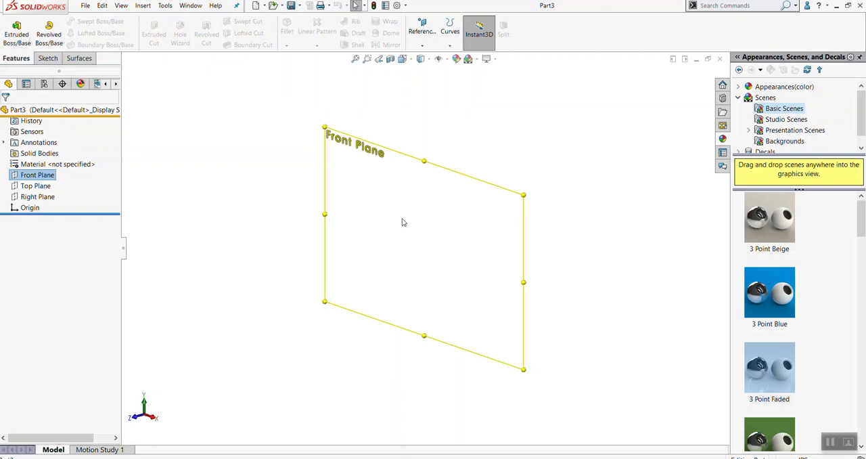
pyautogui.hotkey('alt', 's')
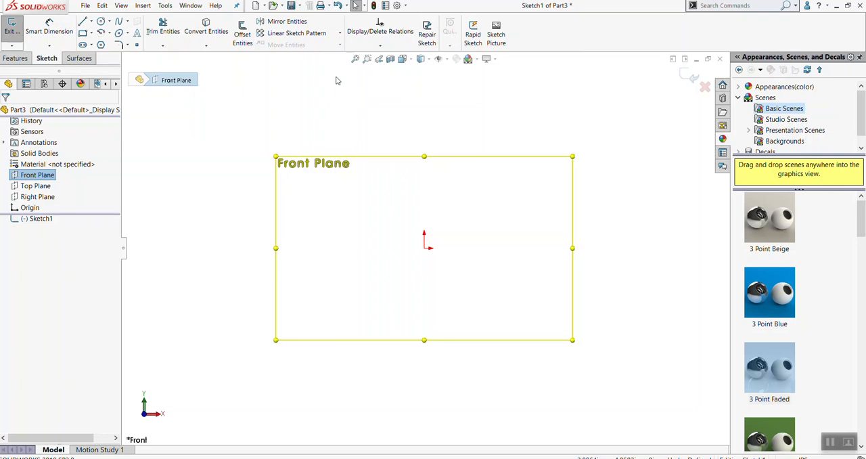
pyautogui.click(314, 107)
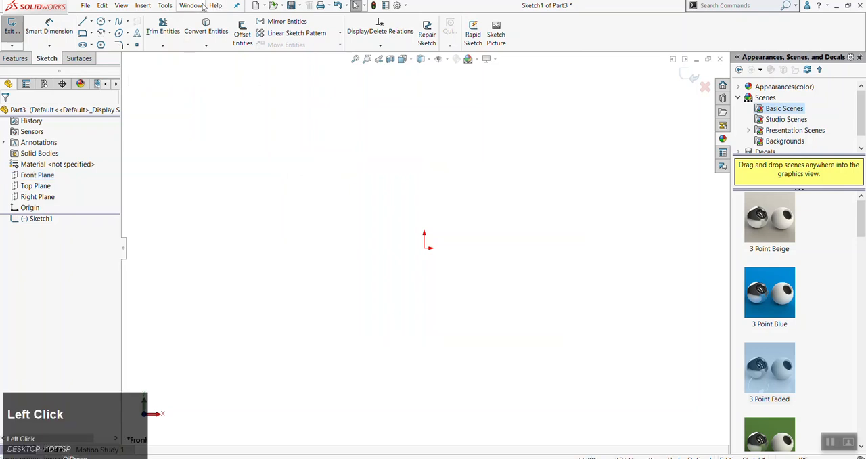
# Review the restore options and the DES400 SW19 Settings file in the Copy Settings Wizard, and cancel without restoring anything
pyautogui.click(165, 5)
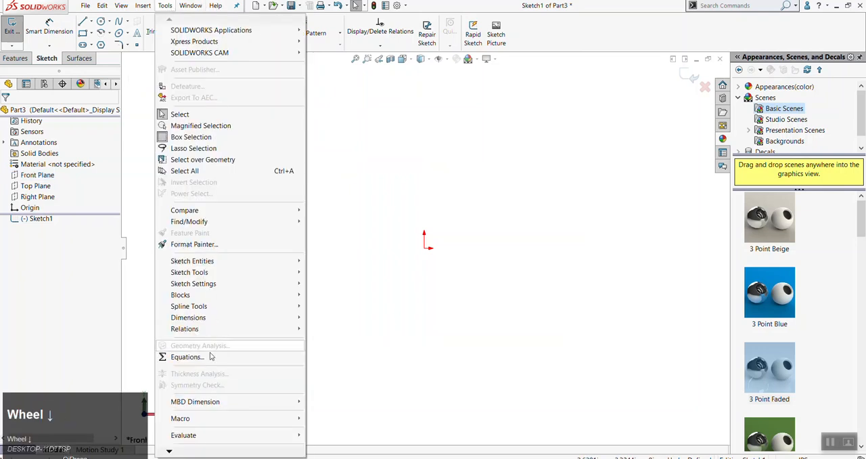
pyautogui.click(170, 450)
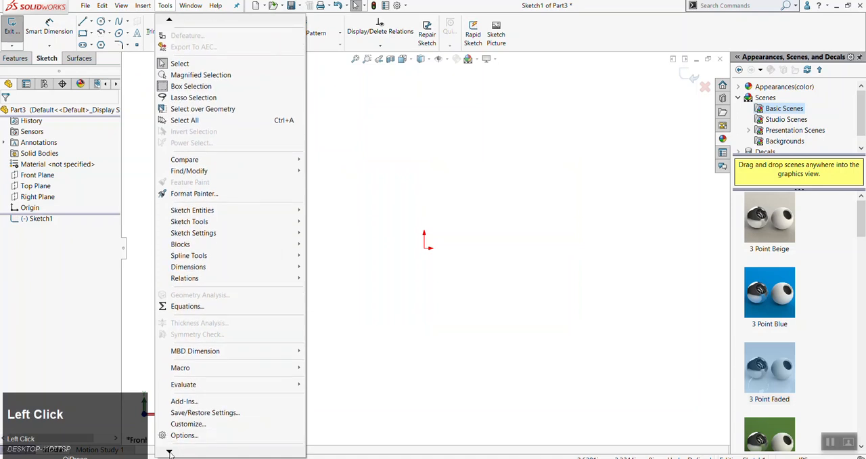
pyautogui.click(205, 413)
pyautogui.click(377, 250)
pyautogui.click(540, 350)
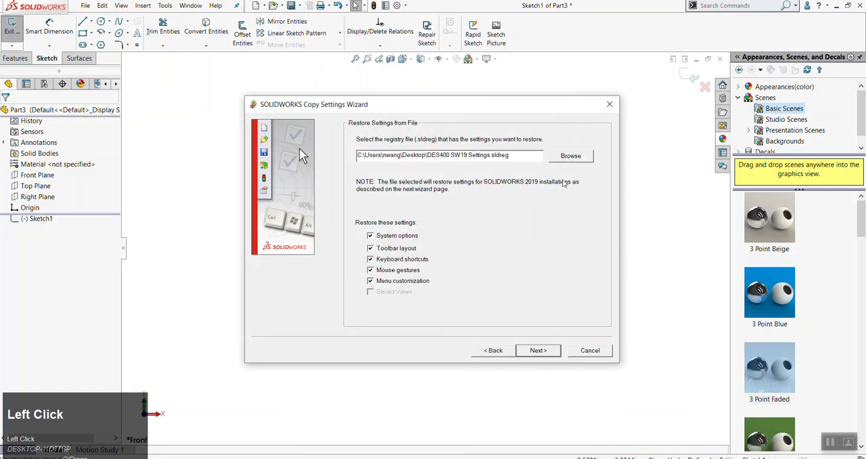
pyautogui.click(571, 155)
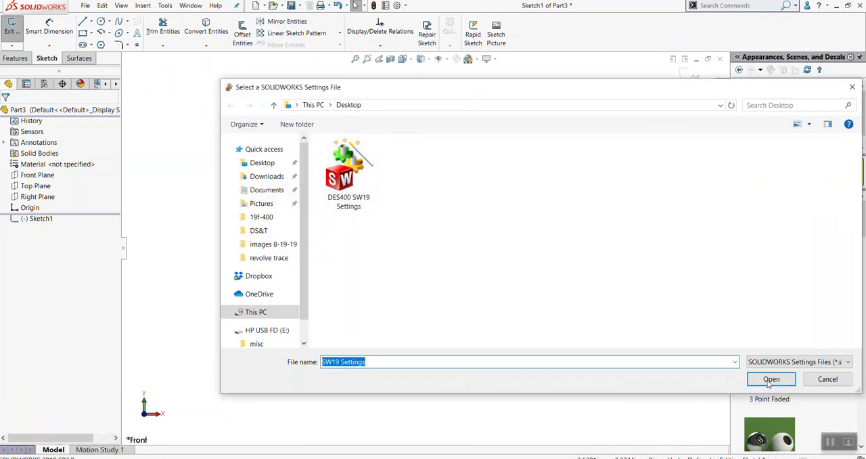
pyautogui.click(843, 381)
pyautogui.click(584, 356)
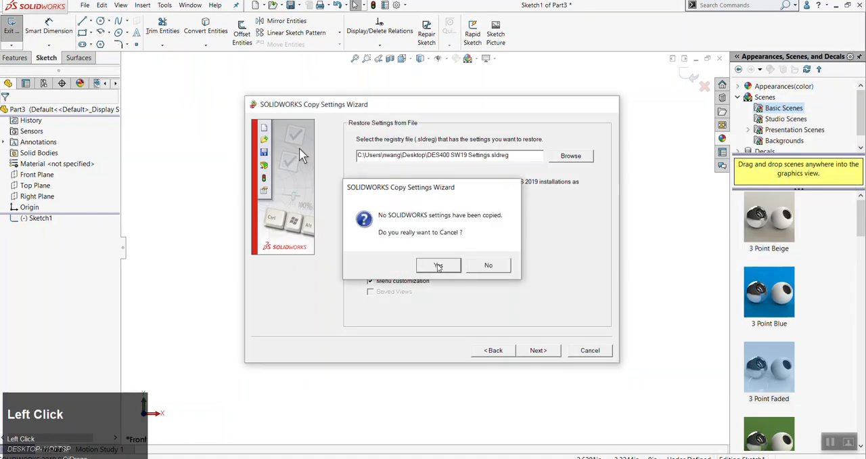
pyautogui.click(439, 266)
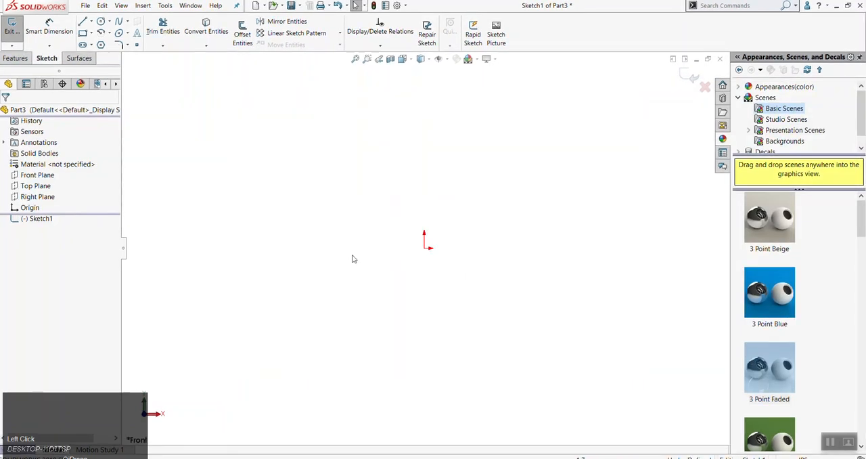
# Exit the empty sketch and start a new sketch on the Front Plane
pyautogui.click(271, 252)
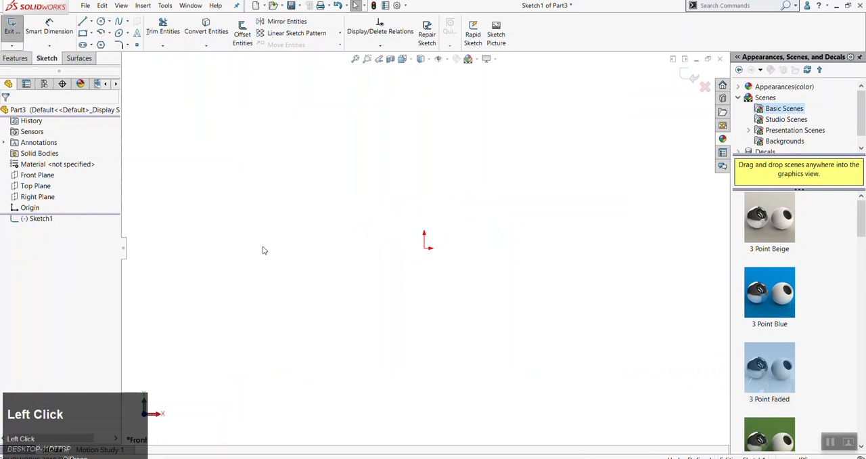
pyautogui.click(54, 175)
pyautogui.click(15, 58)
pyautogui.click(47, 58)
pyautogui.press('Escape')
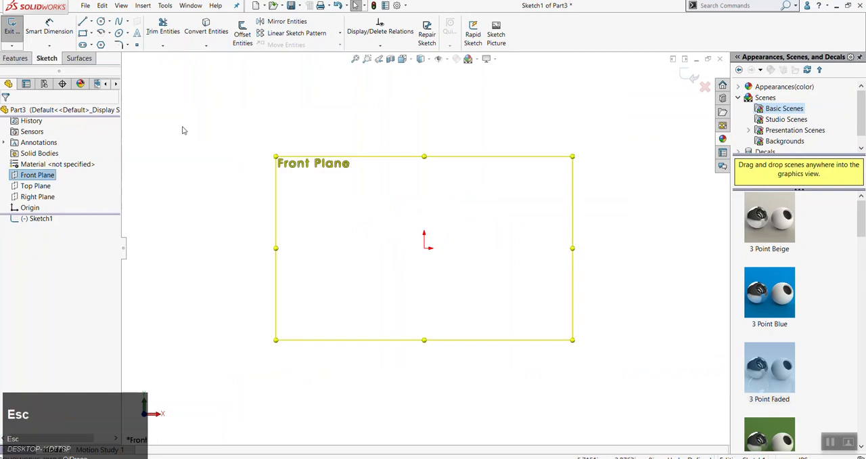
pyautogui.hotkey('alt', 's')
pyautogui.click(209, 162)
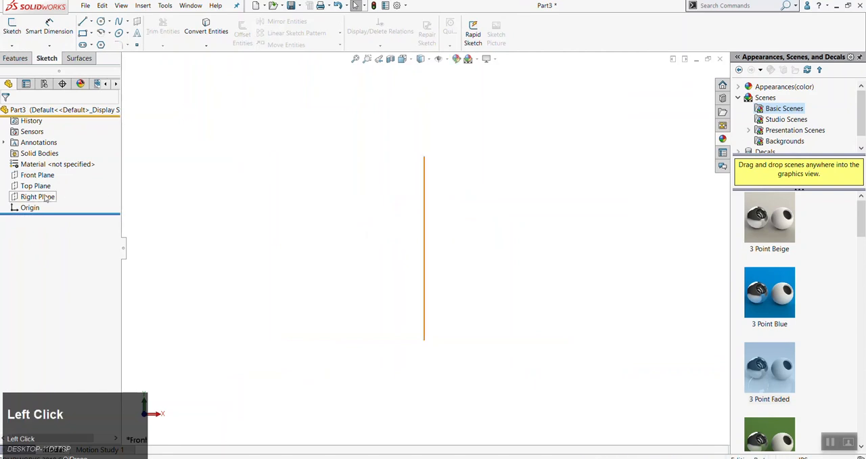
pyautogui.click(35, 178)
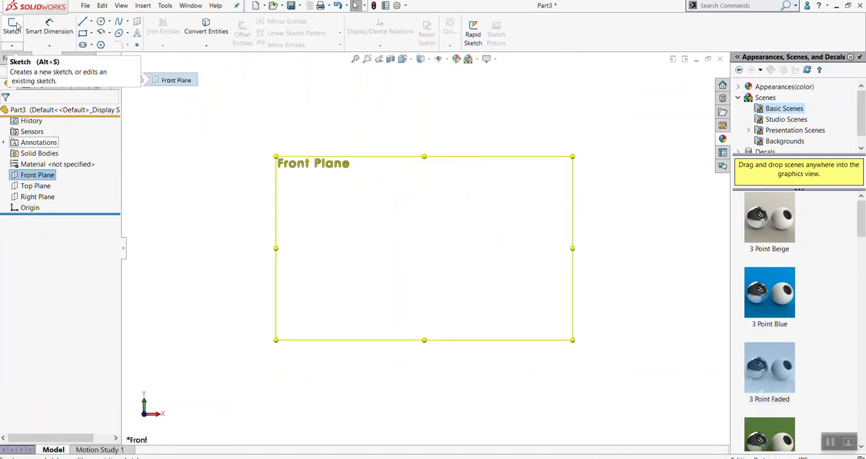
pyautogui.click(15, 30)
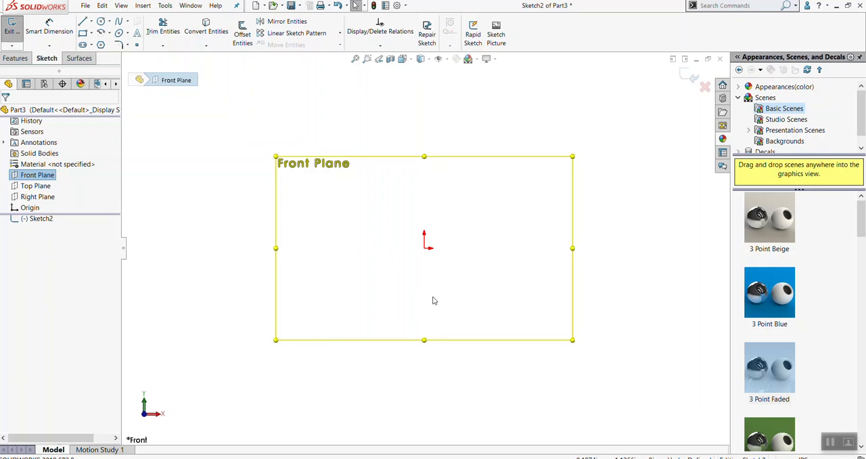
pyautogui.press('r')
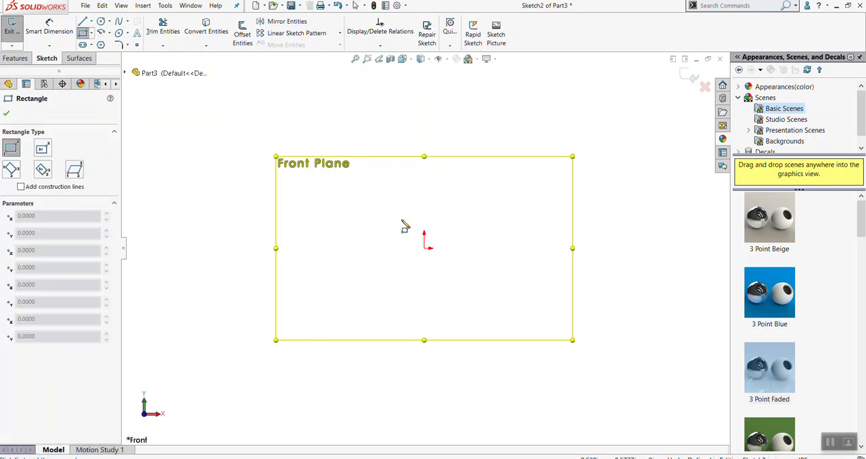
pyautogui.press('Escape')
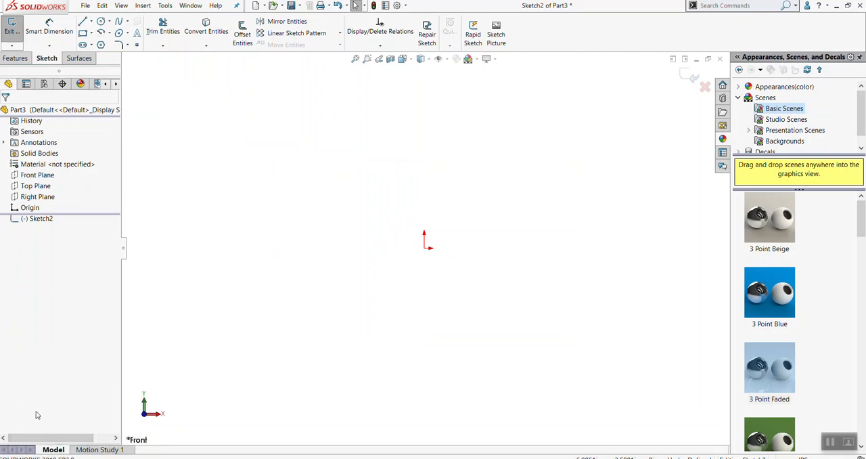
pyautogui.press('r')
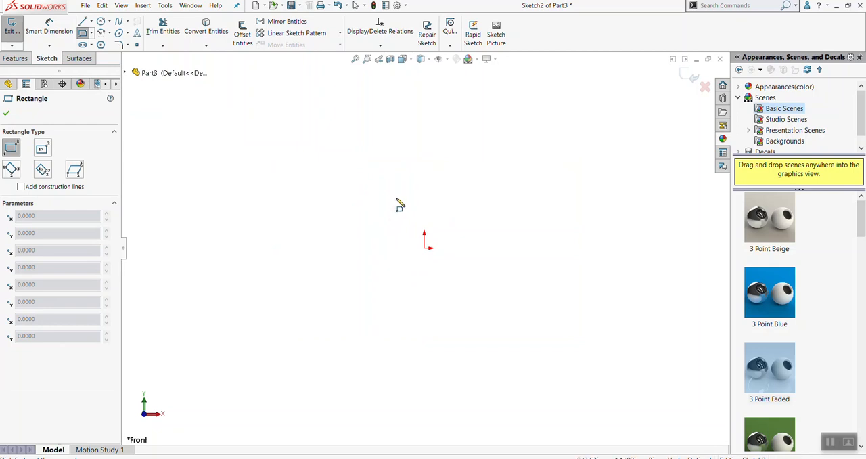
pyautogui.press('Escape')
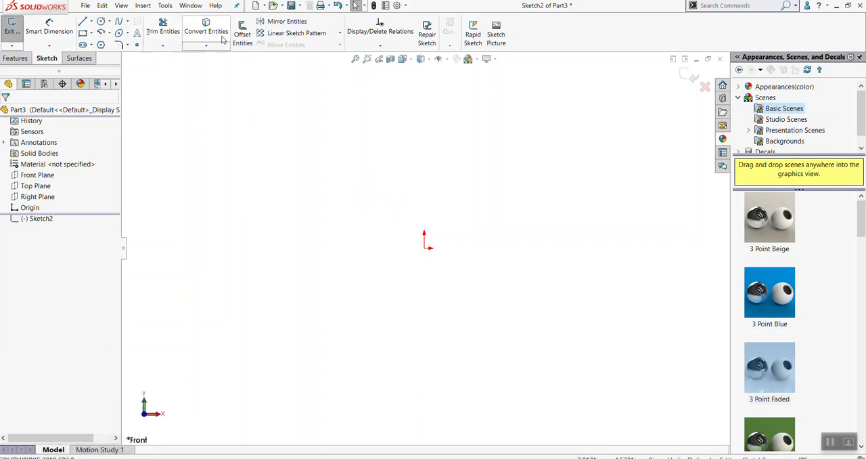
# Draw a corner rectangle starting at the origin and extending up and to the right, about 3.8 in tall
pyautogui.click(83, 34)
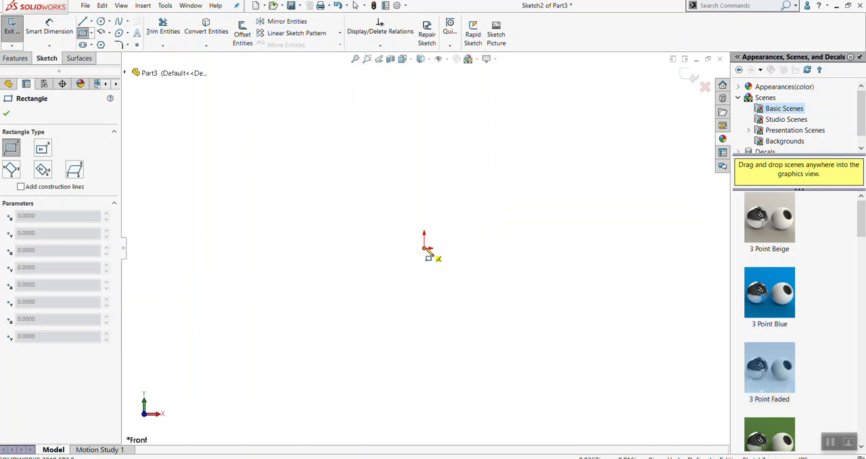
pyautogui.click(426, 249)
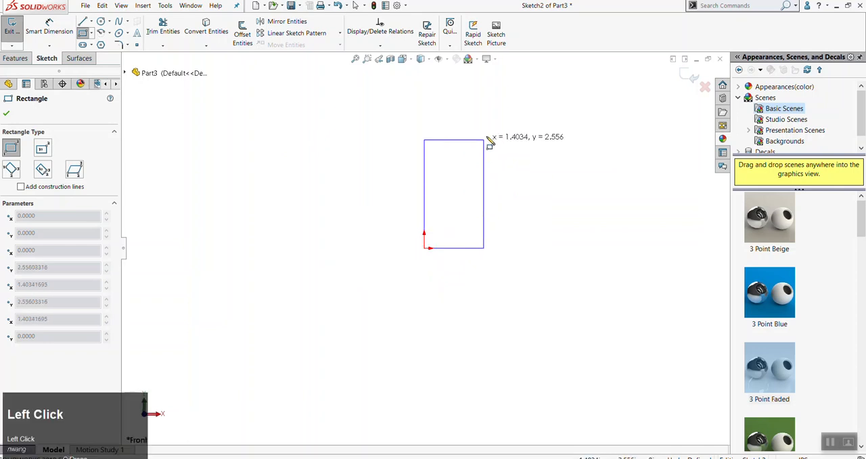
pyautogui.click(531, 87)
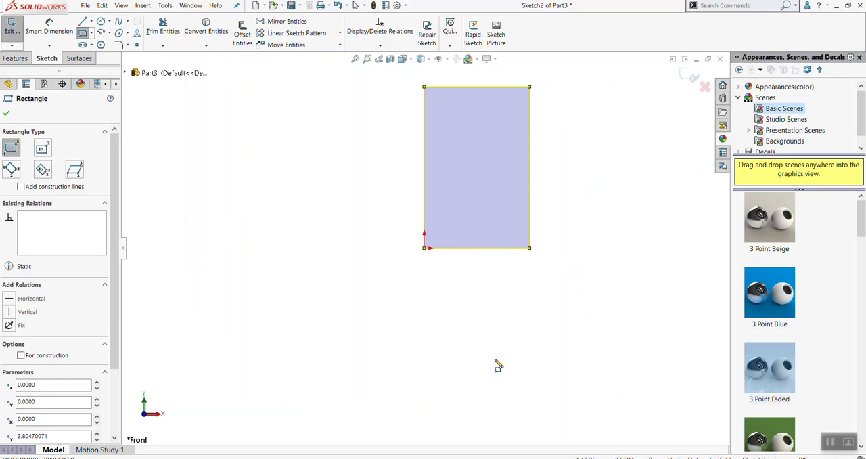
# Examine the rectangle by zooming in and out, panning around it, and rotating the view to see it nearly edge-on
pyautogui.scroll(-3, 541, 291)
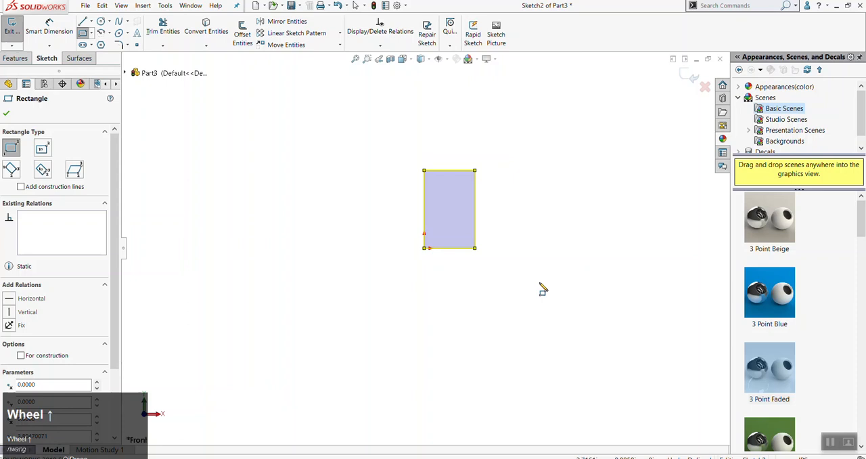
pyautogui.scroll(-4, 495, 210)
pyautogui.scroll(-3, 365, 193)
pyautogui.scroll(4, 366, 203)
pyautogui.scroll(-4, 369, 238)
pyautogui.scroll(6, 372, 245)
pyautogui.scroll(-3, 374, 251)
pyautogui.scroll(3, 404, 280)
pyautogui.scroll(-5, 426, 246)
pyautogui.scroll(6, 457, 212)
pyautogui.scroll(-4, 457, 211)
pyautogui.scroll(2, 385, 242)
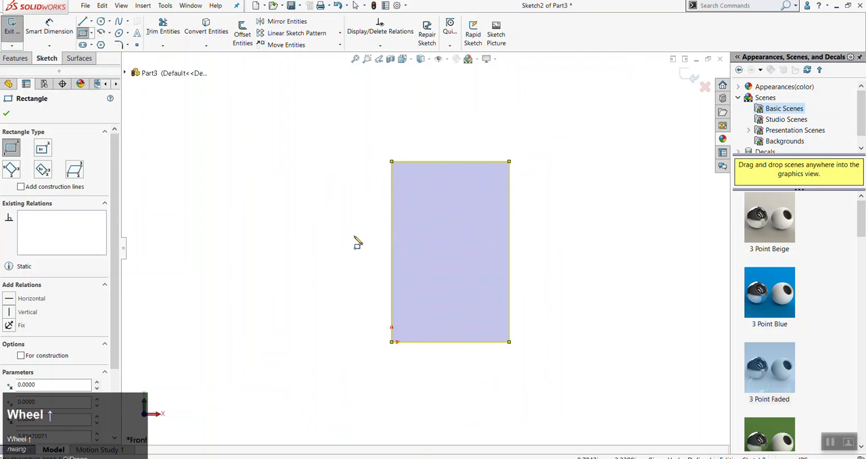
pyautogui.moveTo(355, 242)
pyautogui.keyDown('ctrl'); pyautogui.mouseDown(button='middle')
pyautogui.moveTo(426, 207)
pyautogui.moveTo(357, 280)
pyautogui.moveTo(352, 228)
pyautogui.moveTo(335, 203)
pyautogui.moveTo(341, 209)
pyautogui.moveTo(445, 147)
pyautogui.moveTo(416, 183)
pyautogui.moveTo(514, 218)
pyautogui.moveTo(424, 237)
pyautogui.moveTo(408, 217)
pyautogui.moveTo(371, 209)
pyautogui.mouseUp(button='middle'); pyautogui.keyUp('ctrl')
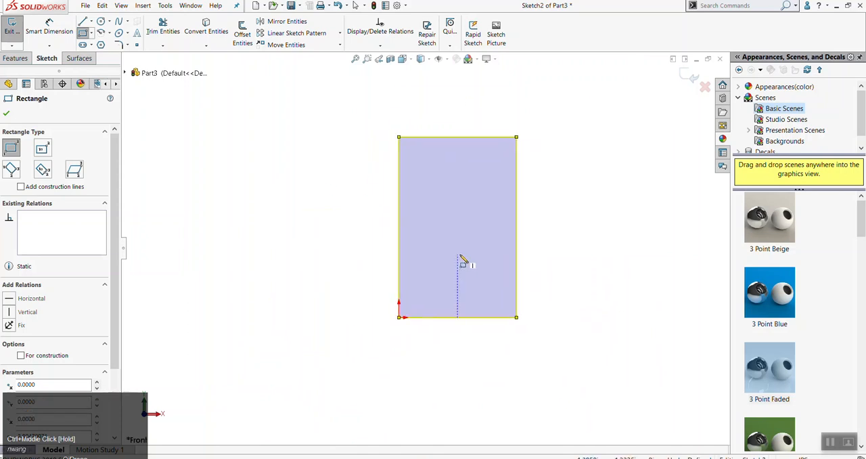
pyautogui.scroll(-5, 507, 246)
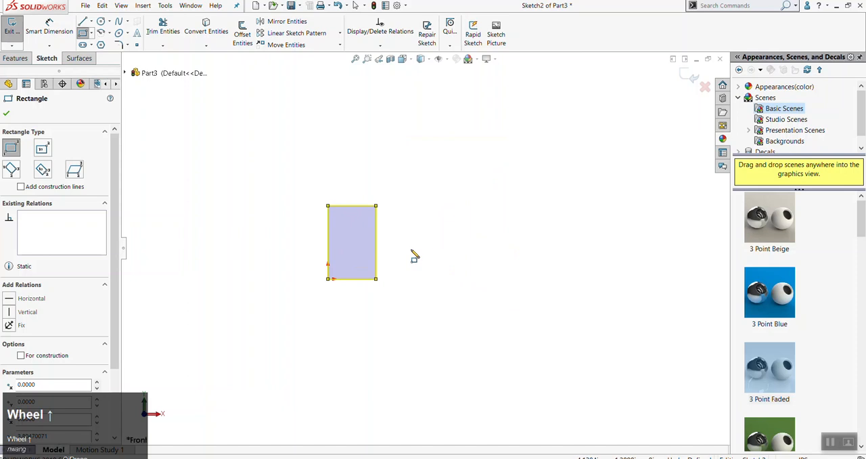
pyautogui.scroll(-9, 442, 258)
pyautogui.scroll(8, 640, 184)
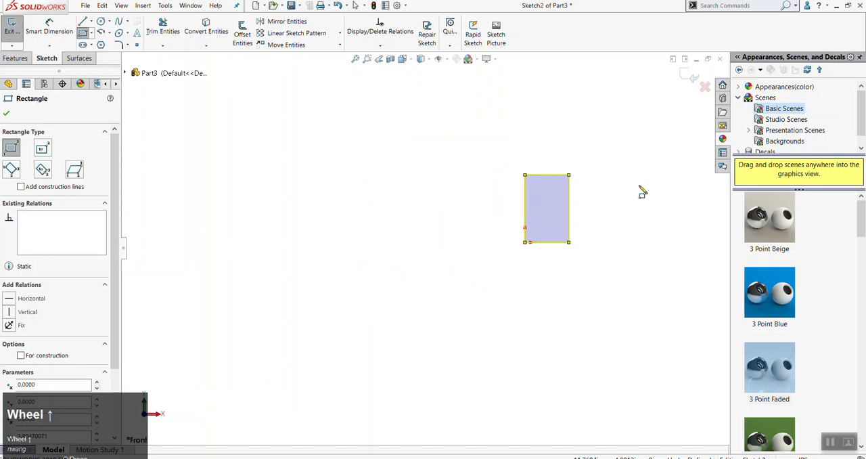
pyautogui.scroll(-6, 519, 207)
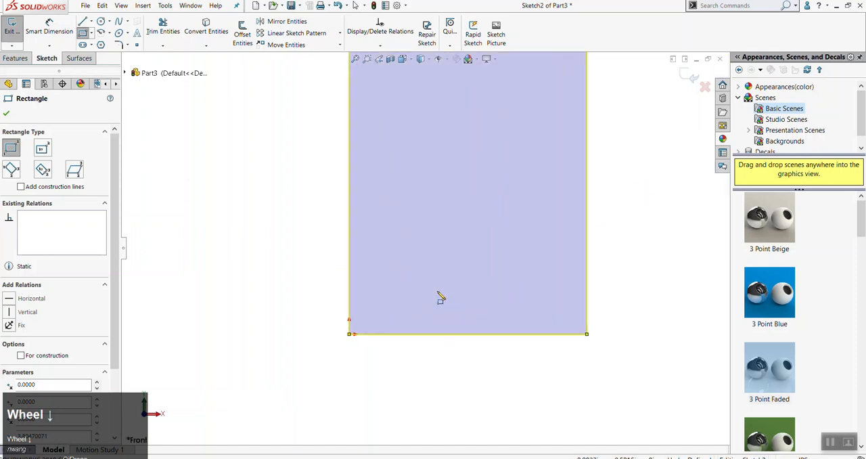
pyautogui.scroll(-1, 440, 291)
pyautogui.scroll(-1, 437, 277)
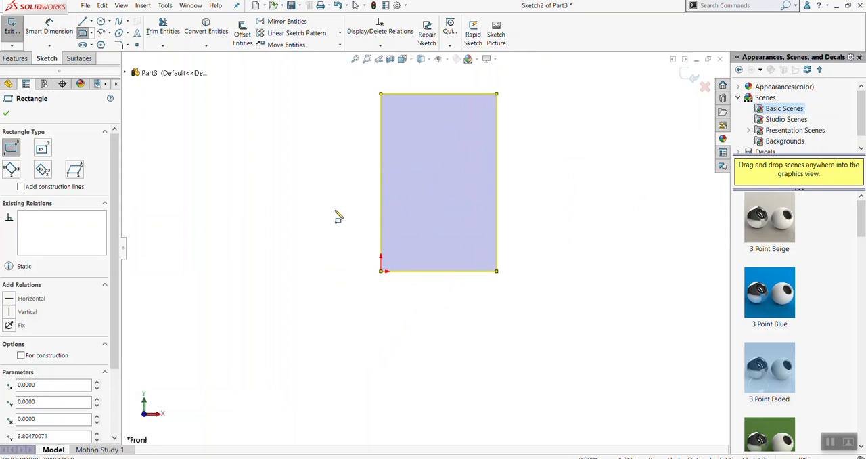
pyautogui.moveTo(338, 213)
pyautogui.keyDown('ctrl'); pyautogui.mouseDown(button='middle')
pyautogui.moveTo(336, 201)
pyautogui.moveTo(302, 192)
pyautogui.moveTo(444, 300)
pyautogui.moveTo(305, 213)
pyautogui.moveTo(341, 237)
pyautogui.moveTo(387, 228)
pyautogui.moveTo(366, 240)
pyautogui.moveTo(371, 246)
pyautogui.mouseUp(button='middle'); pyautogui.keyUp('ctrl')
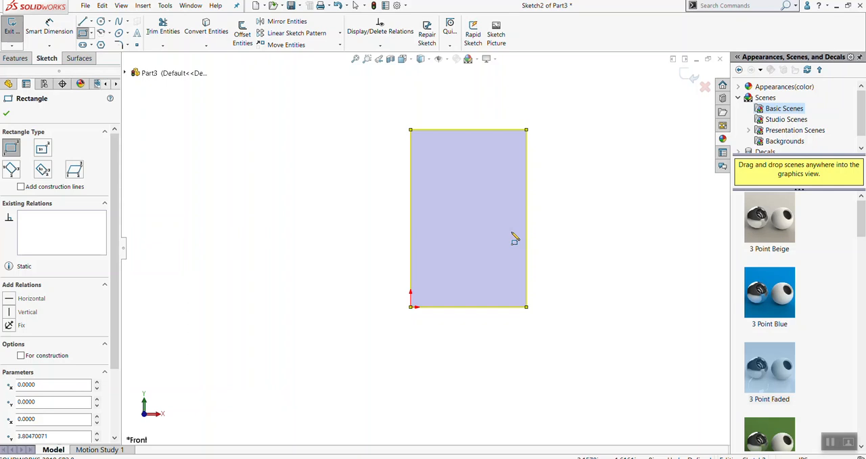
pyautogui.moveTo(341, 186); pyautogui.dragTo(250, 264, button='middle')
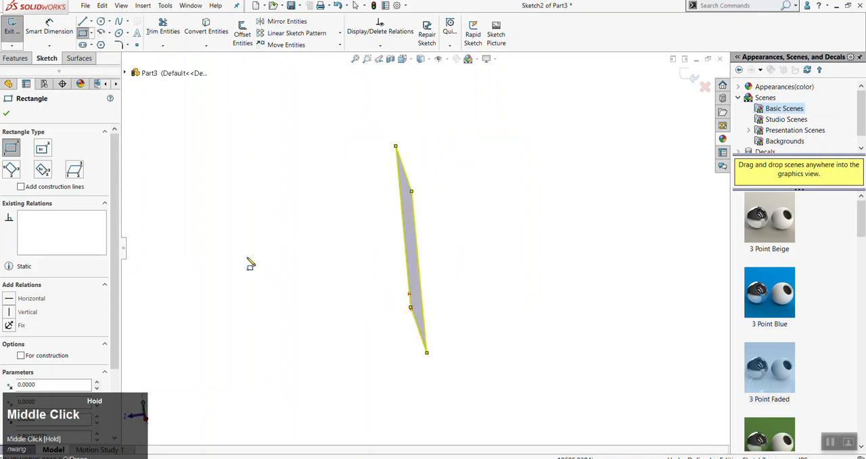
# Finish the rectangle command, turn the view normal to the Front Plane, and clear the plane selection
pyautogui.click(7, 115)
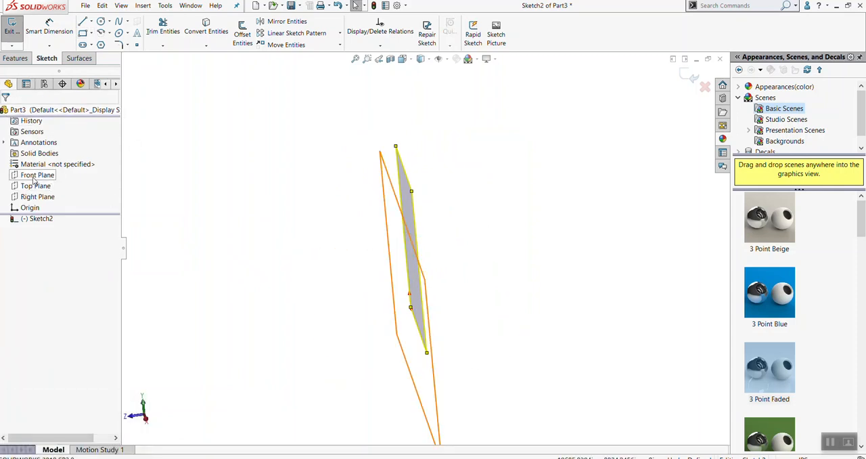
pyautogui.click(34, 180)
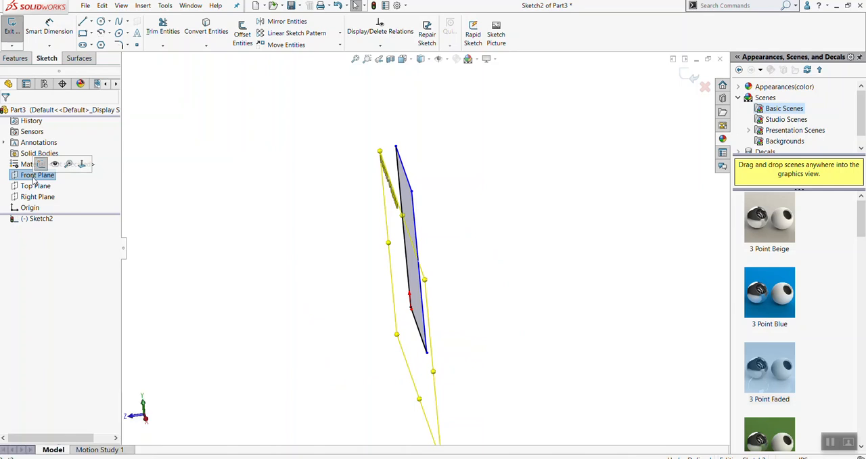
pyautogui.press('alt')
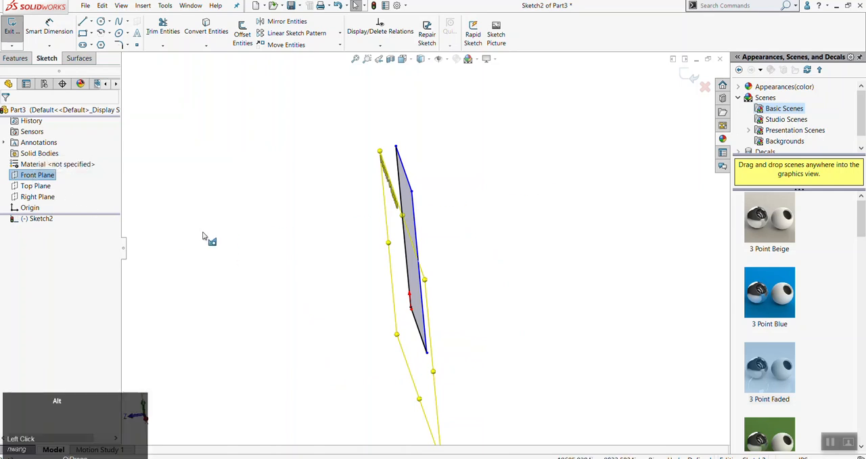
pyautogui.hotkey('alt', 'n')
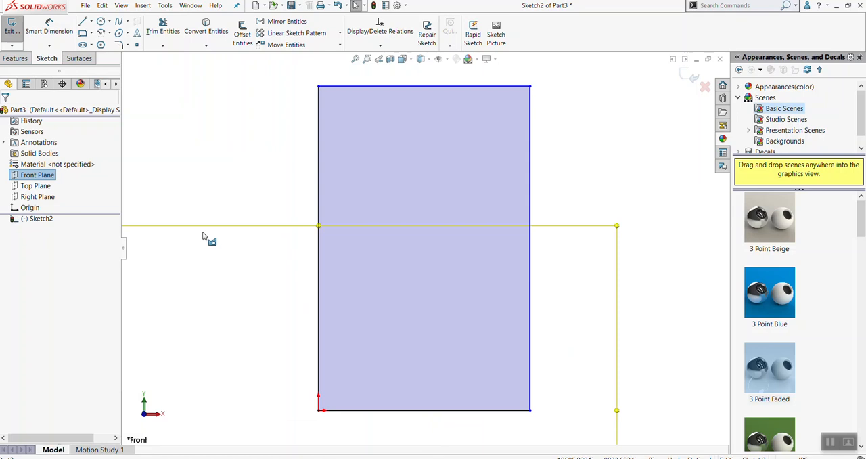
pyautogui.click(271, 194)
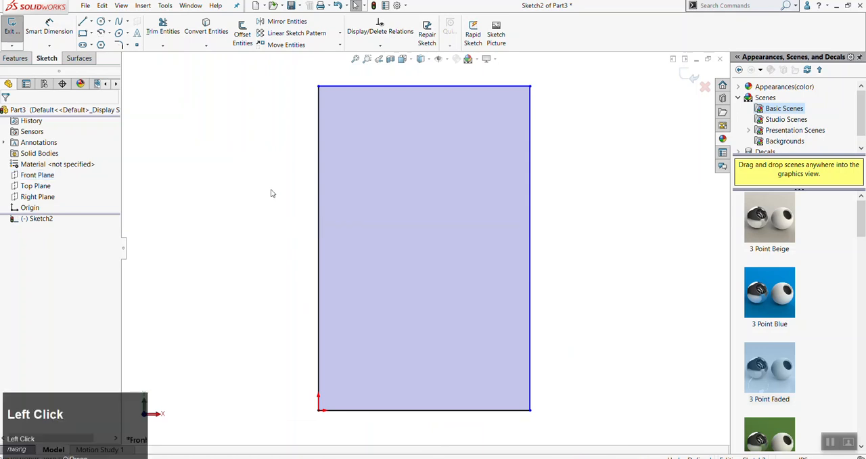
# Exit the rectangle sketch, keeping its changes, and select that sketch in the feature tree
pyautogui.scroll(2, 357, 230)
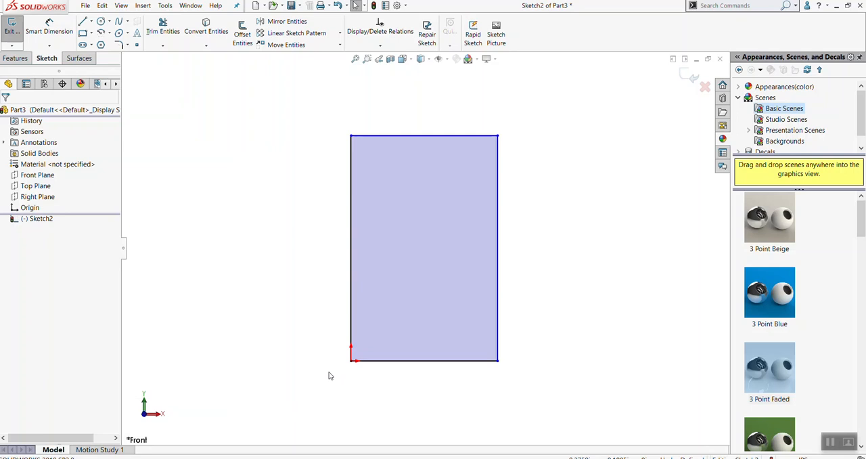
pyautogui.click(20, 30)
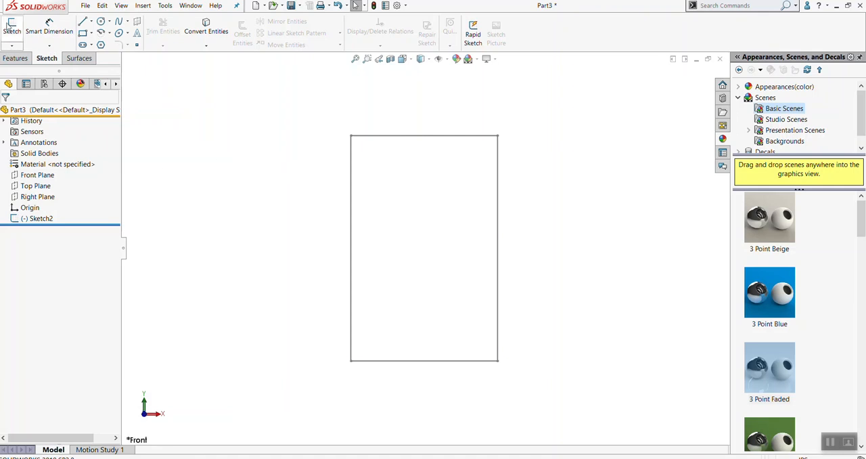
pyautogui.click(32, 221)
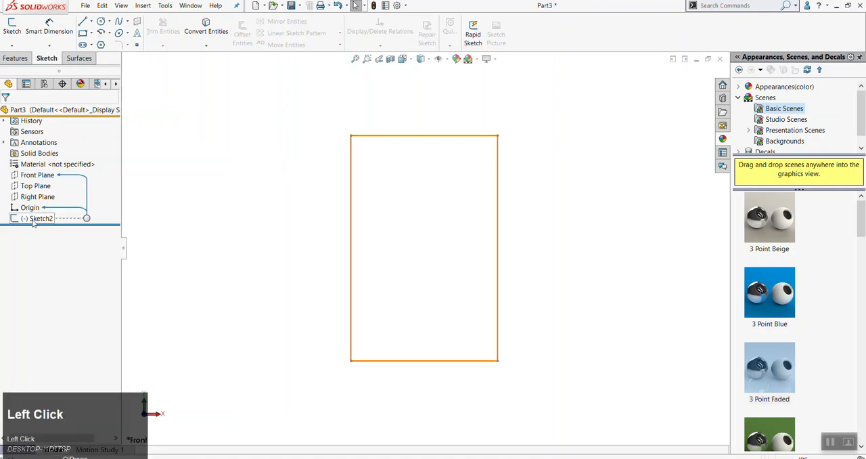
# Open the rectangle sketch for editing, clear the selection, and exit the sketch again
pyautogui.click(398, 354)
pyautogui.hotkey('alt', 's')
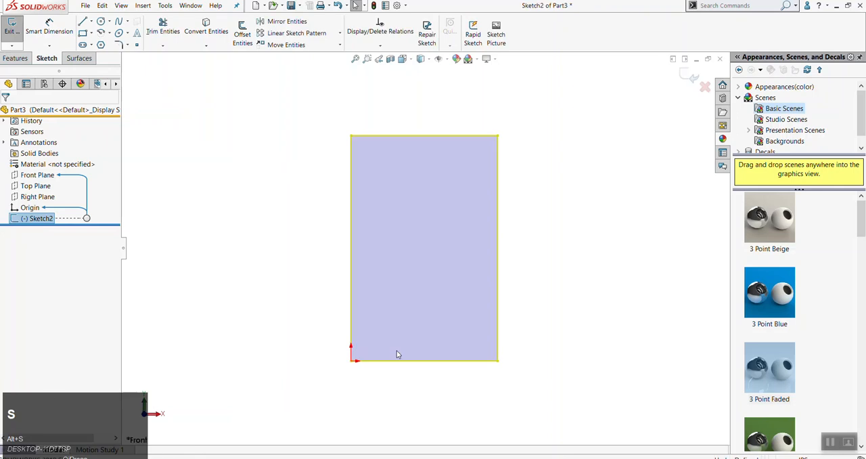
pyautogui.click(246, 249)
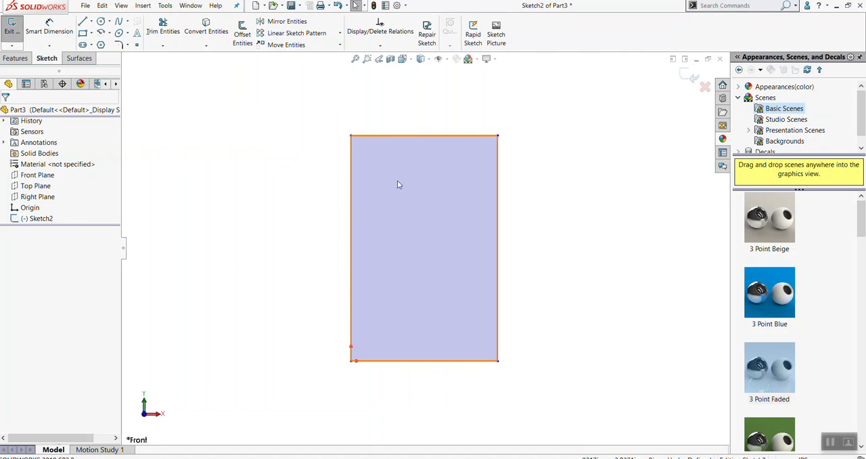
pyautogui.click(12, 27)
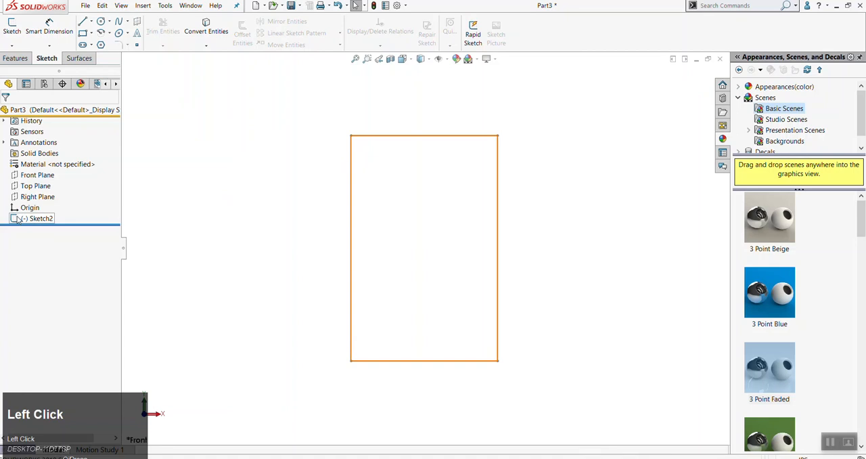
# Reopen the rectangle sketch from the feature tree for editing and clear the selection
pyautogui.click(37, 218)
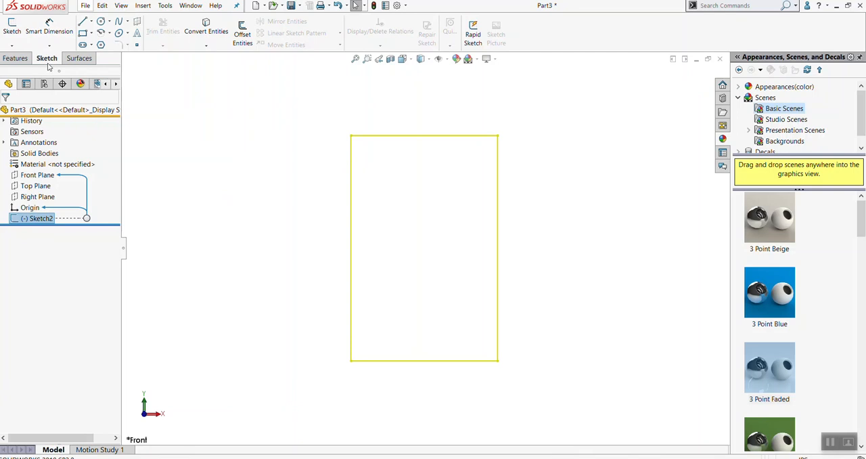
pyautogui.click(11, 30)
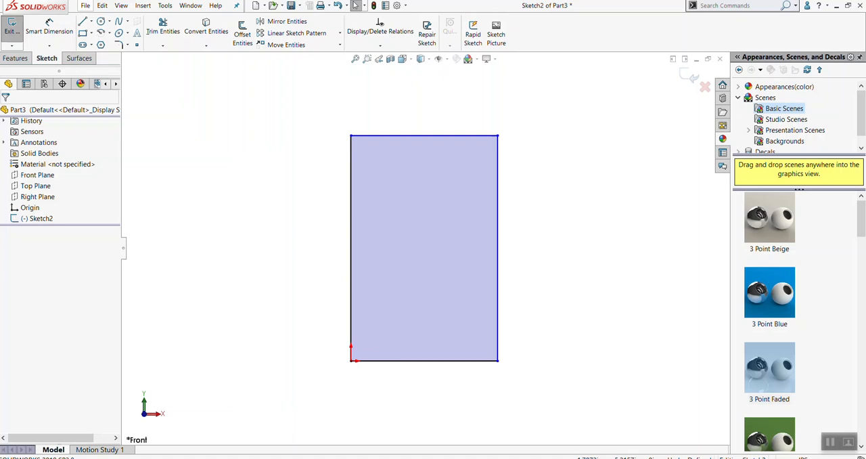
pyautogui.click(607, 248)
# Move the rectangle's upper-left corner down until the rectangle is about 3.5 in tall, and inspect its vertical edge's properties
pyautogui.click(15, 59)
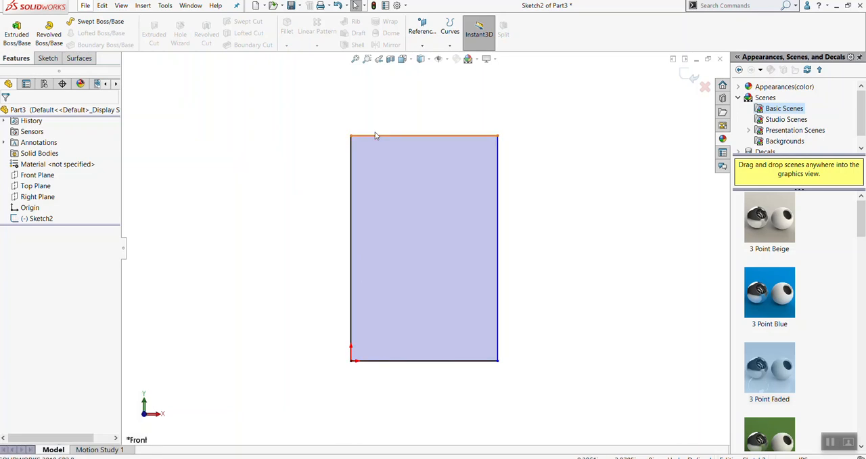
pyautogui.moveTo(351, 136); pyautogui.dragTo(341, 155)
pyautogui.click(350, 243)
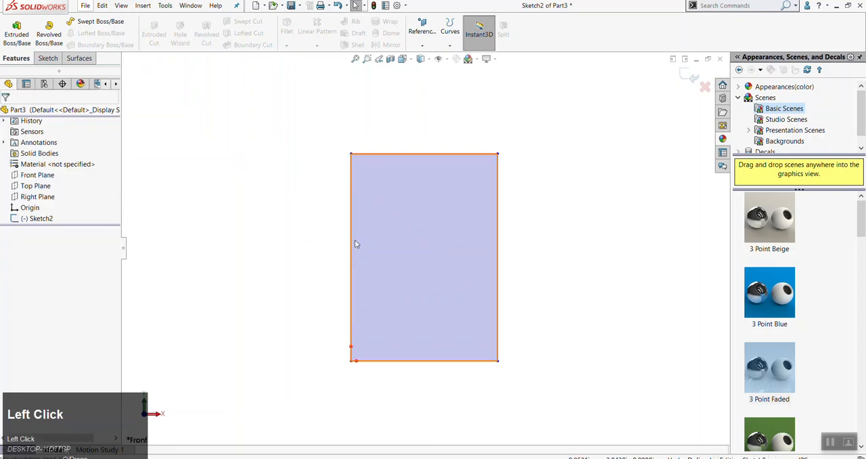
pyautogui.click(352, 240)
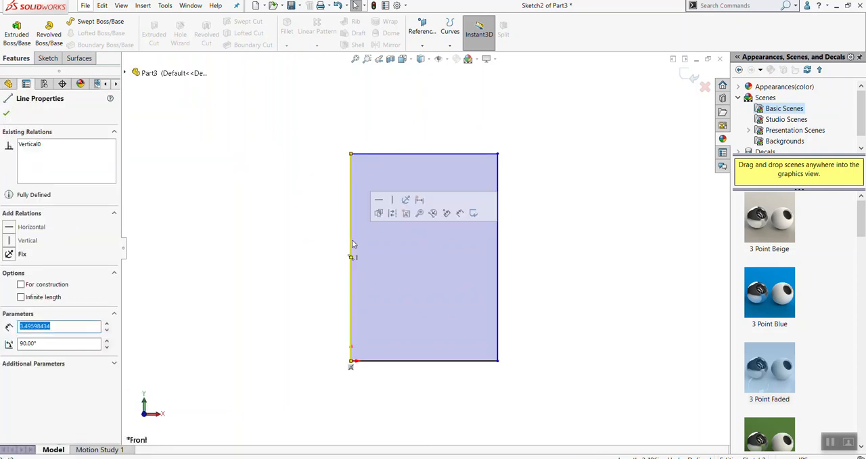
pyautogui.click(247, 189)
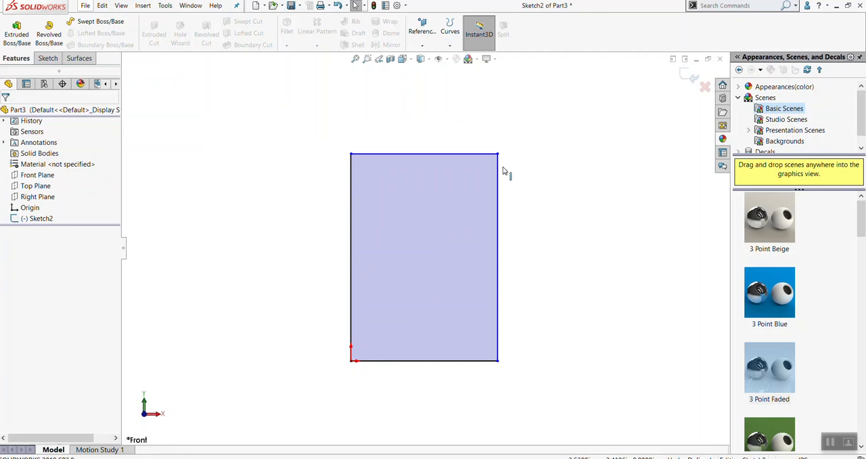
# Move the rectangle's upper-right corner freehand to about X 2.25 in, Y 4.00 in, and clear the selection
pyautogui.moveTo(497, 155); pyautogui.dragTo(484, 124)
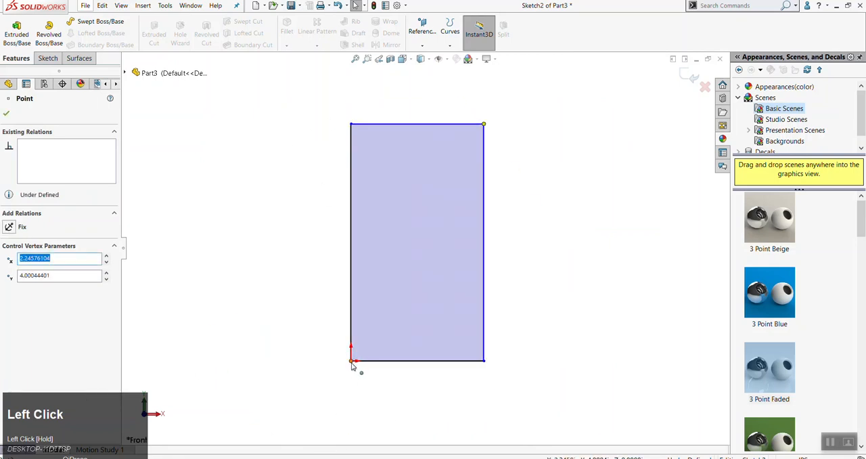
pyautogui.click(307, 351)
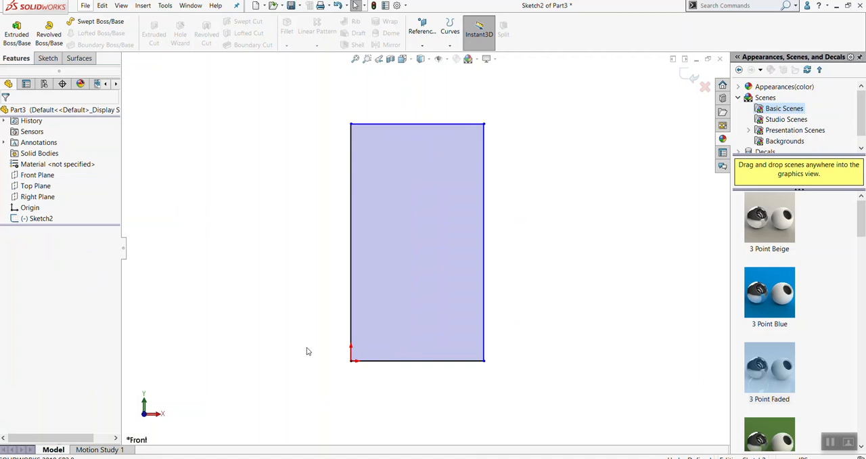
pyautogui.click(536, 218)
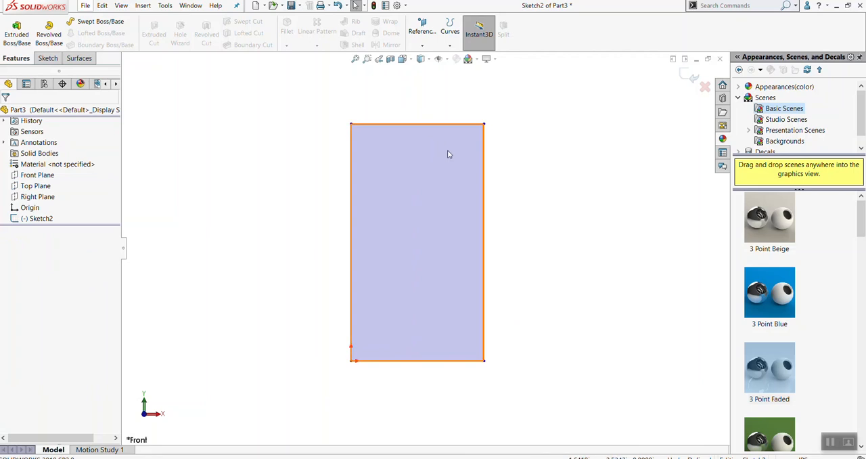
pyautogui.click(189, 147)
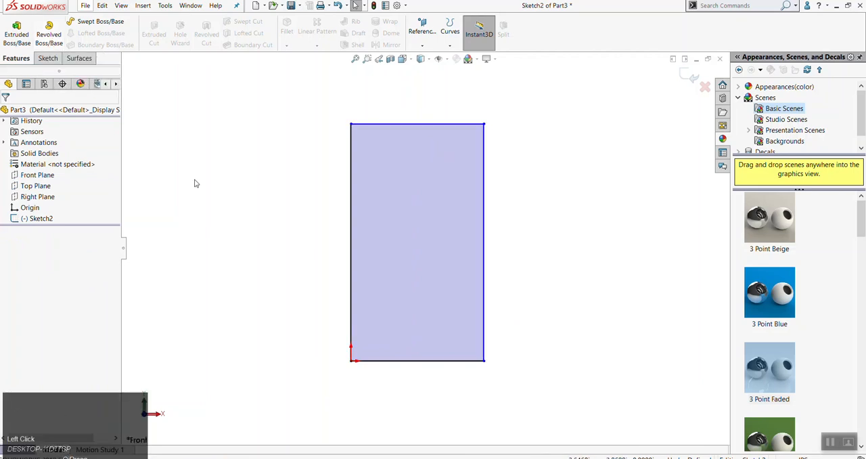
# Set up a Revolved Boss/Base of the rectangle, Blind 360 degrees, about the vertical edge through the origin
pyautogui.click(49, 59)
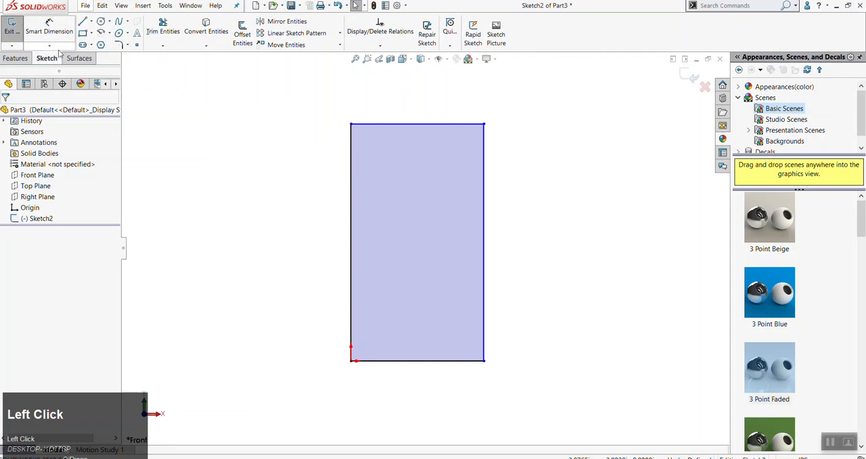
pyautogui.click(16, 60)
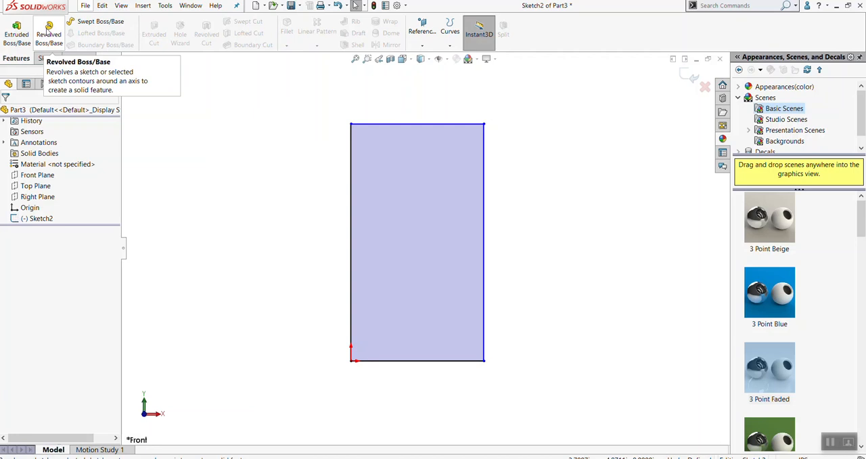
pyautogui.click(48, 28)
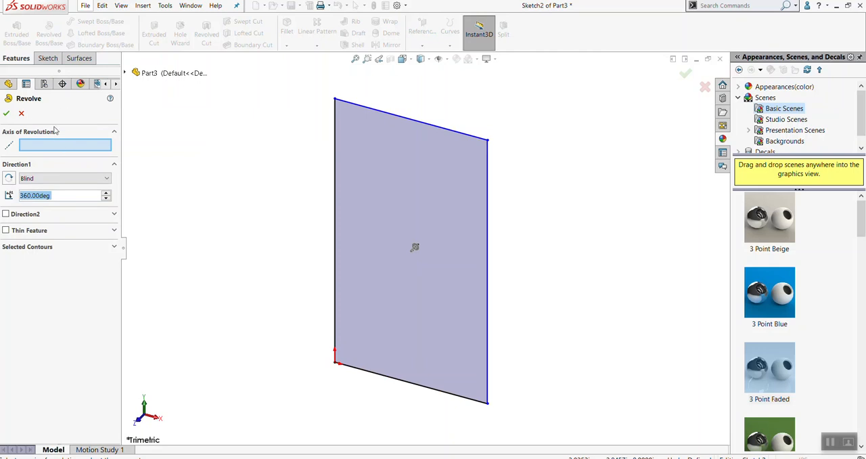
pyautogui.click(8, 84)
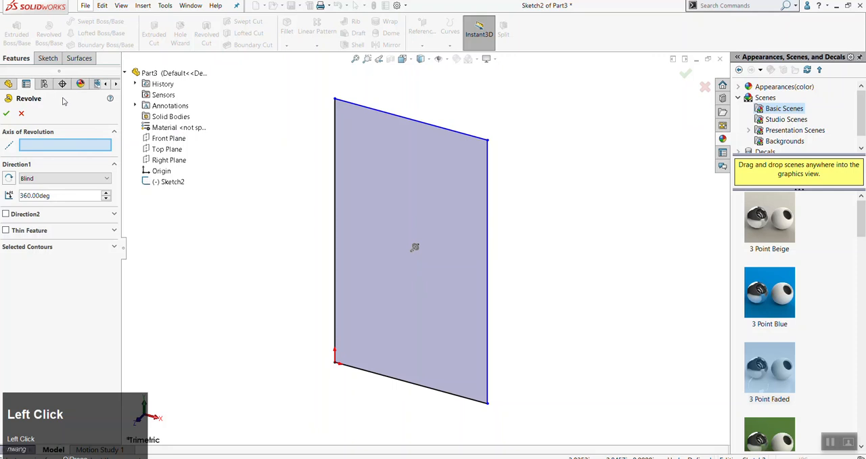
pyautogui.click(124, 71)
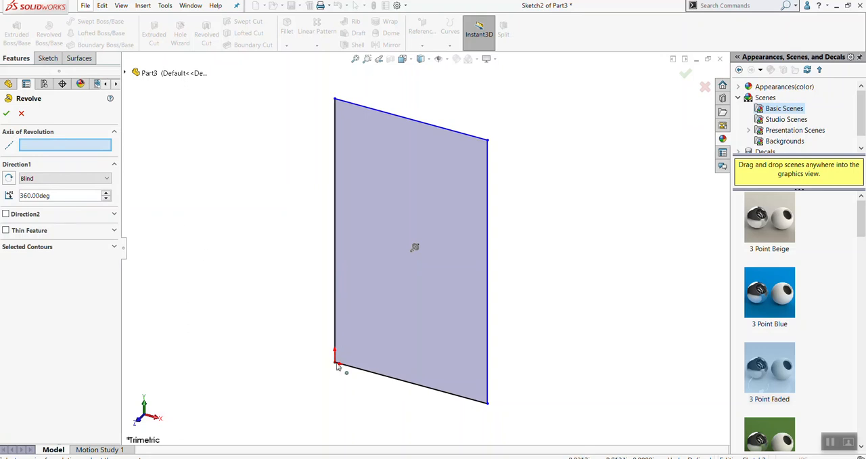
pyautogui.click(334, 297)
pyautogui.scroll(2, 349, 321)
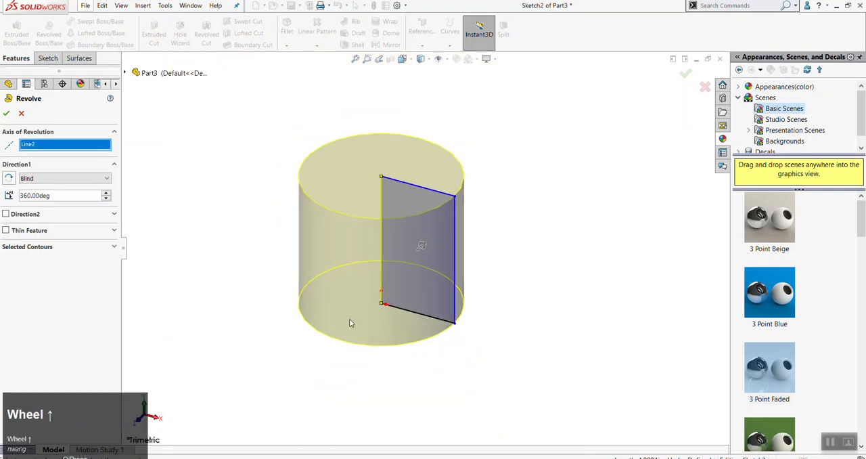
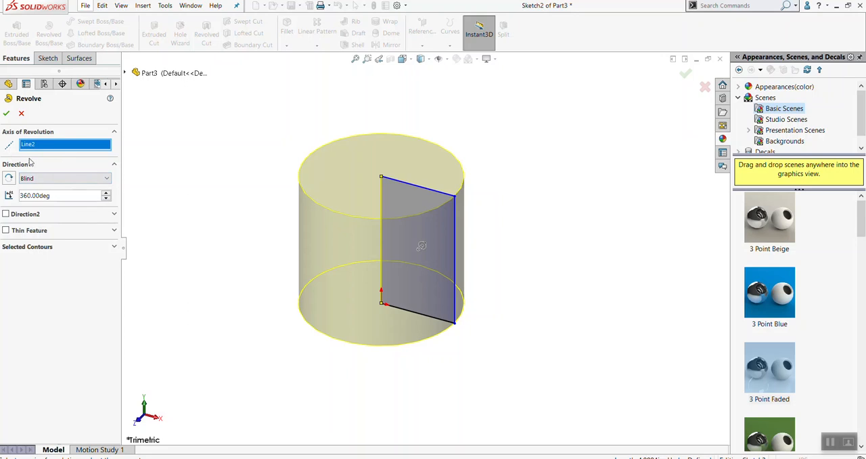
# Try to set the revolve's Direction 1 angle to 180 degrees, and accept the feature
pyautogui.click(58, 196)
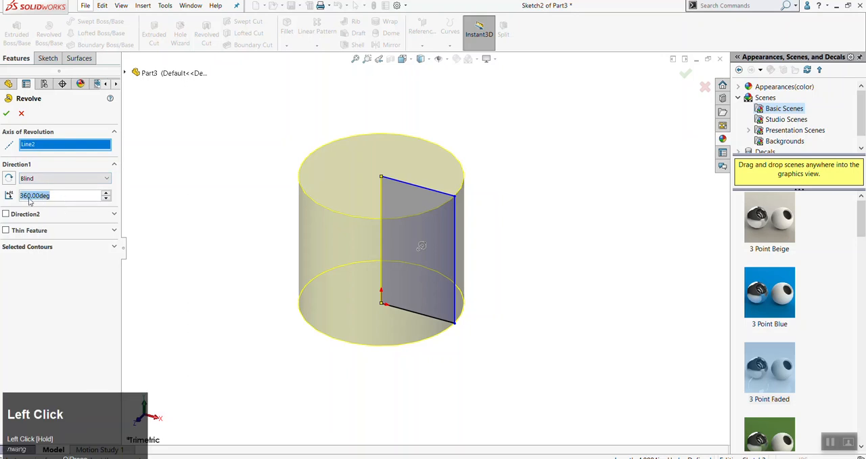
pyautogui.write('180')
pyautogui.press('Tab')
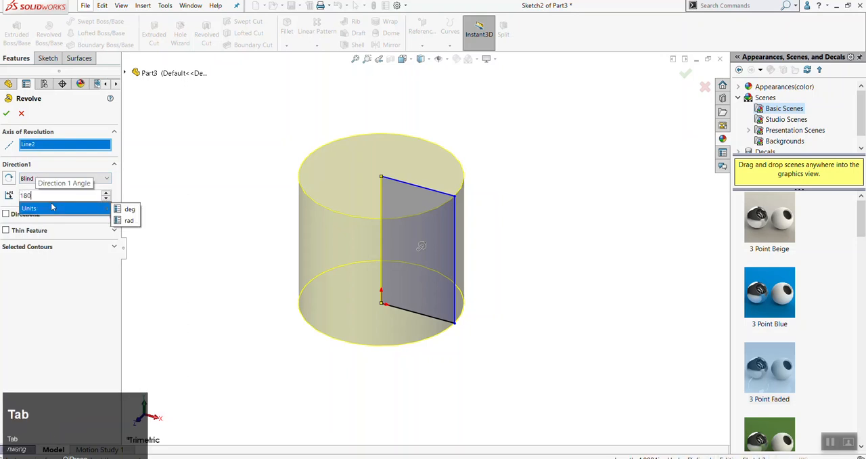
pyautogui.click(133, 211)
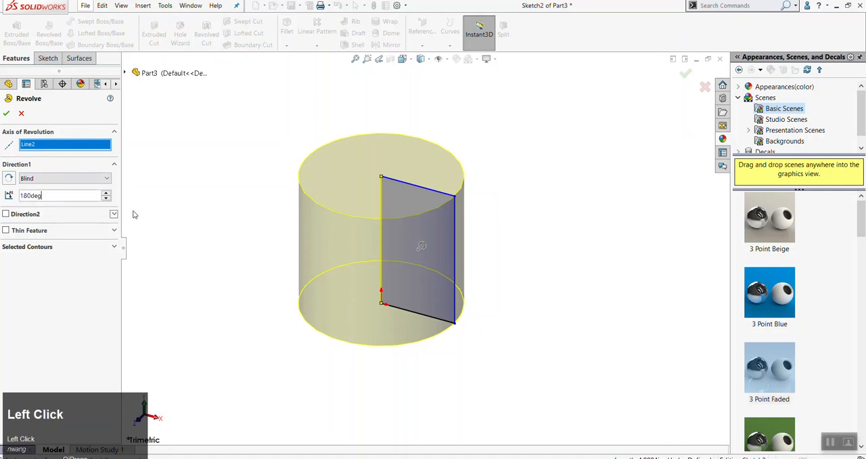
pyautogui.press('Tab')
pyautogui.click(176, 220)
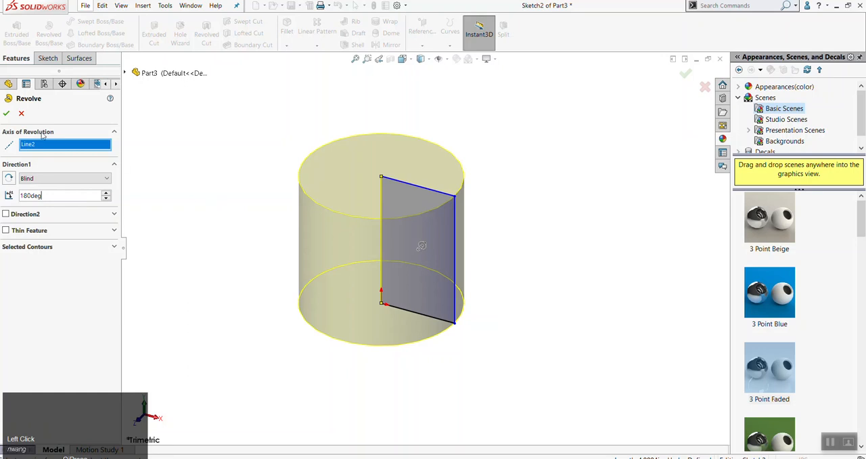
pyautogui.click(9, 114)
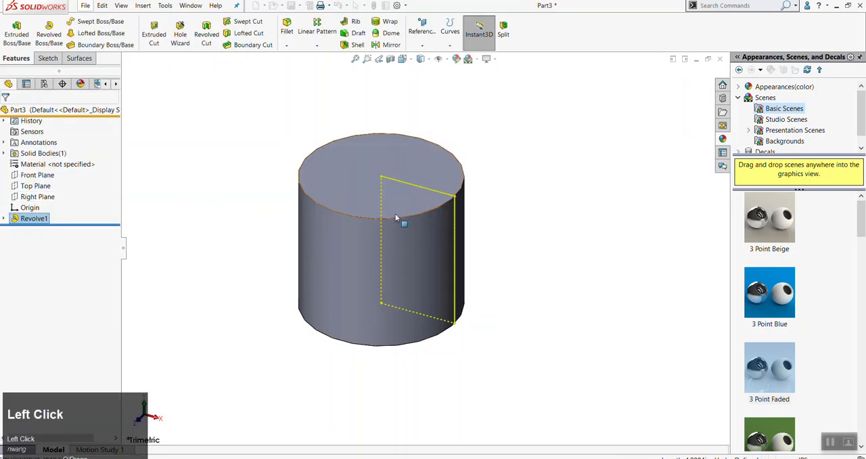
# Edit the revolve feature, set its Direction 1 angle to 180 degrees, and look through the available end conditions
pyautogui.rightClick(30, 218)
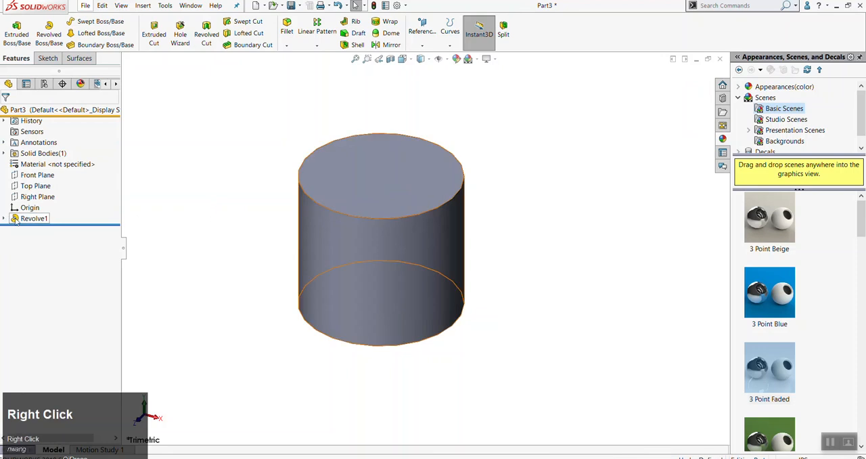
pyautogui.click(36, 192)
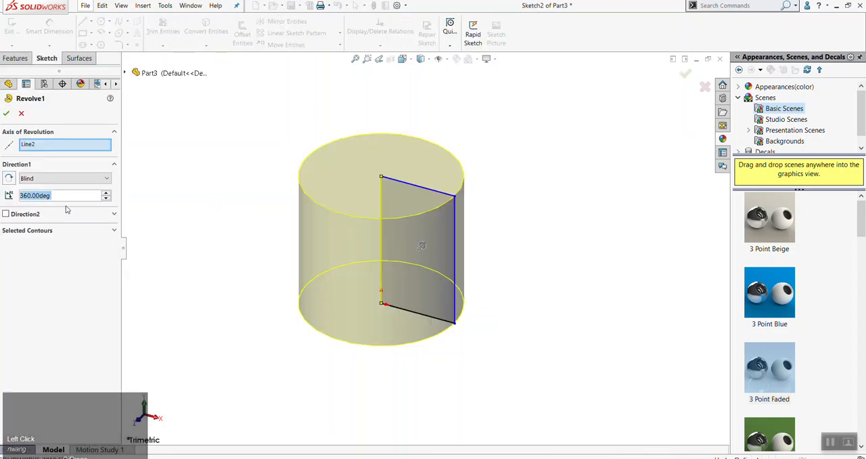
pyautogui.write('180')
pyautogui.press('Tab')
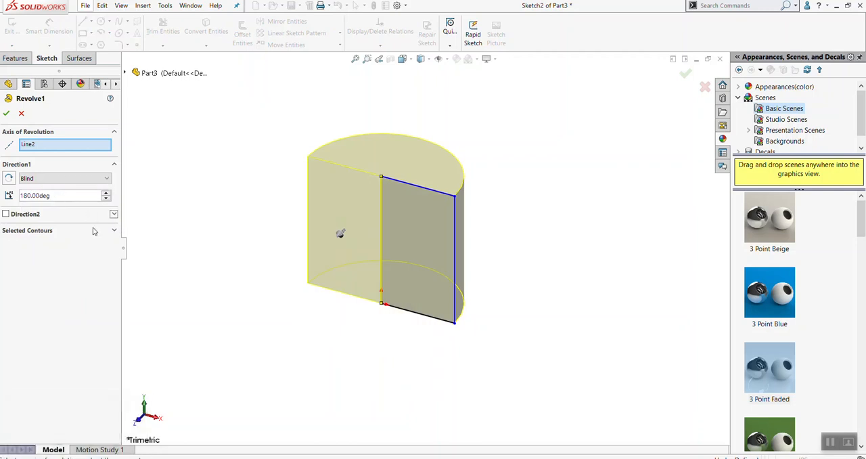
pyautogui.click(60, 180)
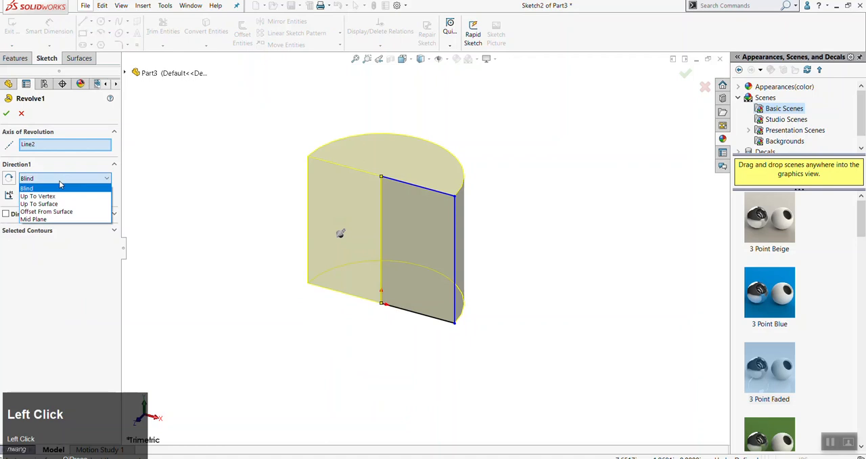
pyautogui.click(119, 178)
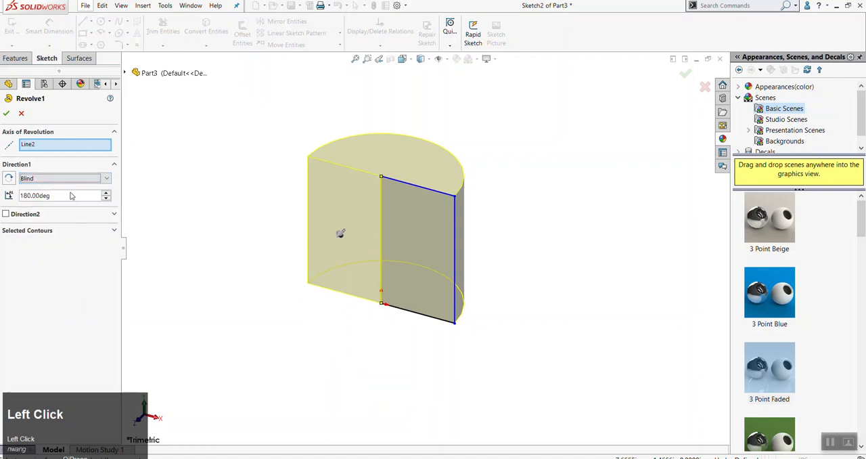
# Set the revolve's Direction 1 angle back to 360 degrees and accept the edit
pyautogui.moveTo(66, 195); pyautogui.dragTo(20, 195)
pyautogui.write('360')
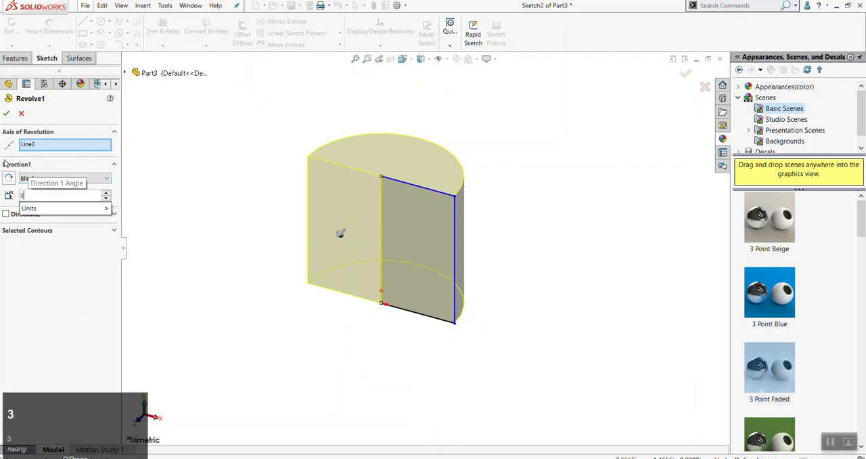
pyautogui.press('Tab')
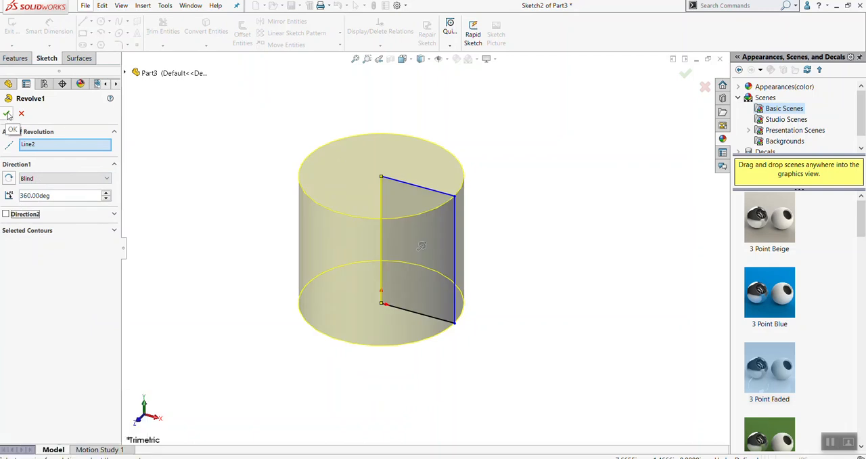
pyautogui.click(7, 114)
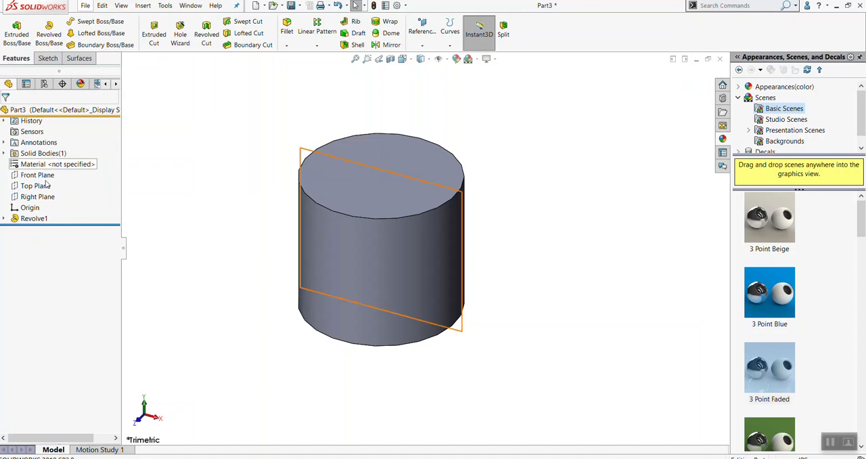
# Hide the revolved cylinder body from the Solid Bodies folder and clear the selection
pyautogui.rightClick(343, 236)
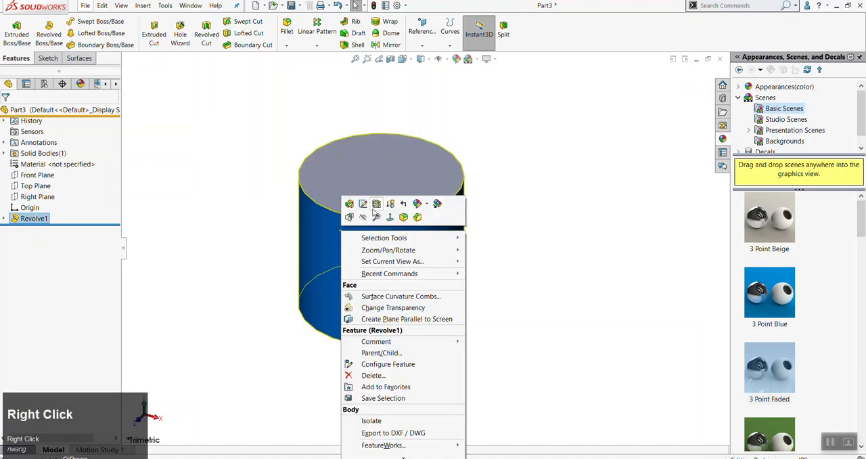
pyautogui.click(235, 193)
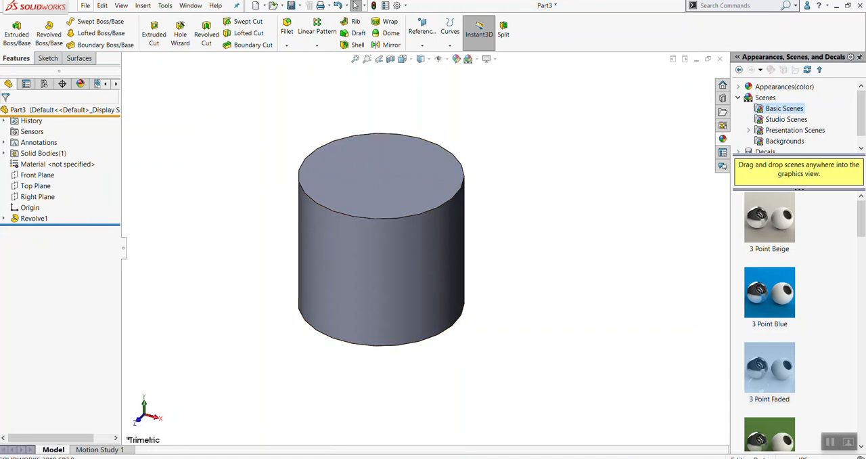
pyautogui.click(4, 154)
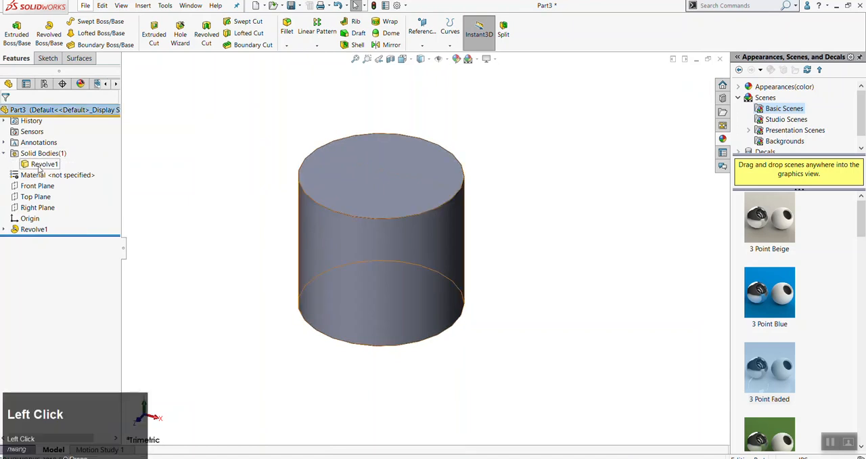
pyautogui.rightClick(41, 166)
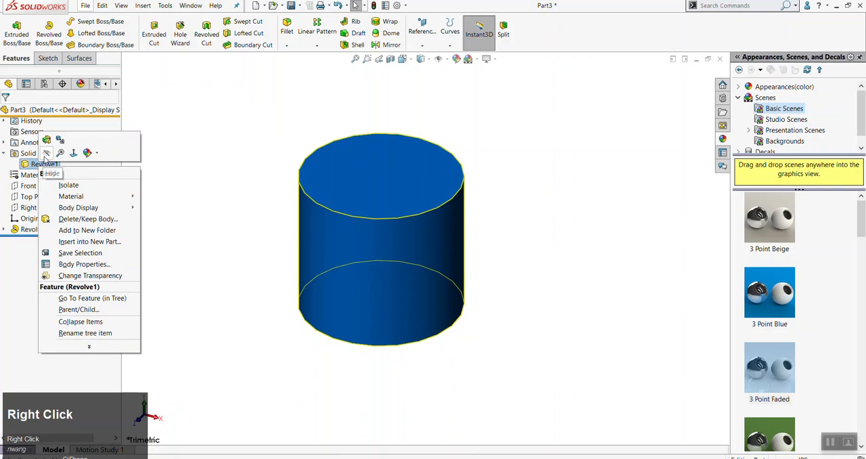
pyautogui.click(46, 153)
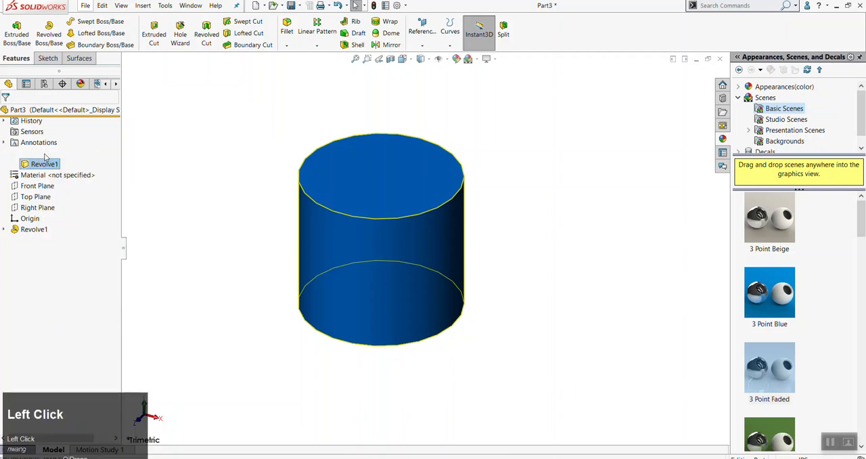
pyautogui.click(181, 149)
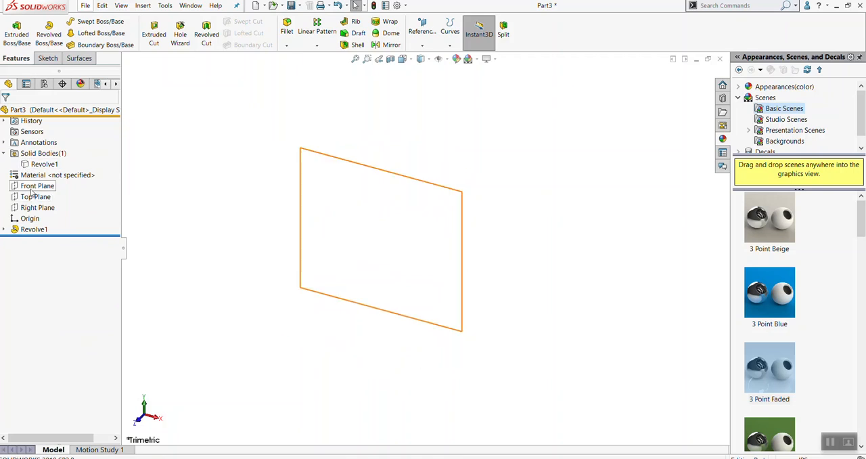
pyautogui.click(252, 223)
# Show the hidden cylinder body again and collapse the Solid Bodies folder
pyautogui.rightClick(38, 167)
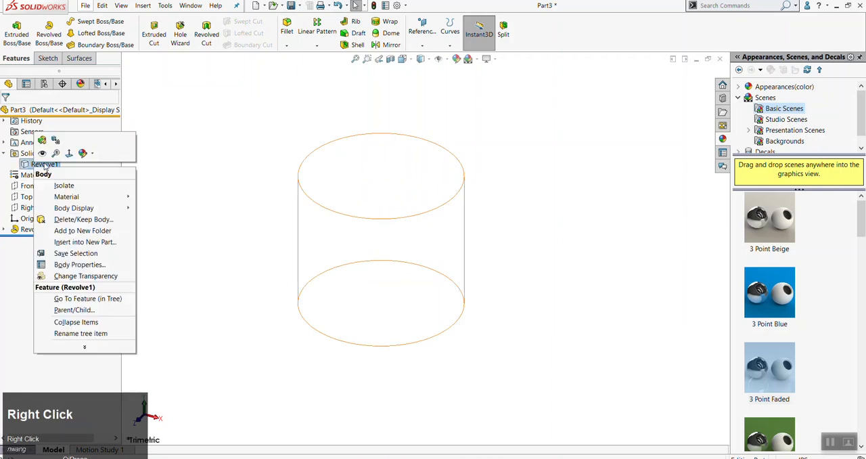
pyautogui.click(40, 154)
pyautogui.click(4, 154)
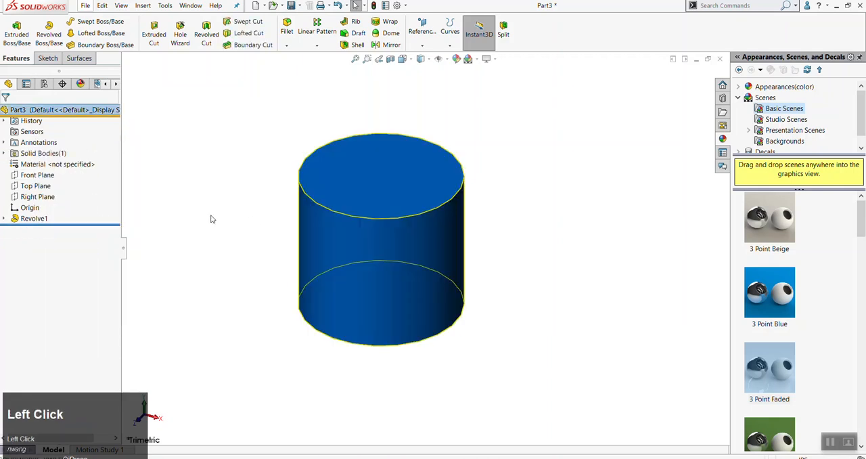
# Hide the cylinder body directly in the graphics area through one of its faces
pyautogui.scroll(3, 449, 252)
pyautogui.scroll(-2, 364, 232)
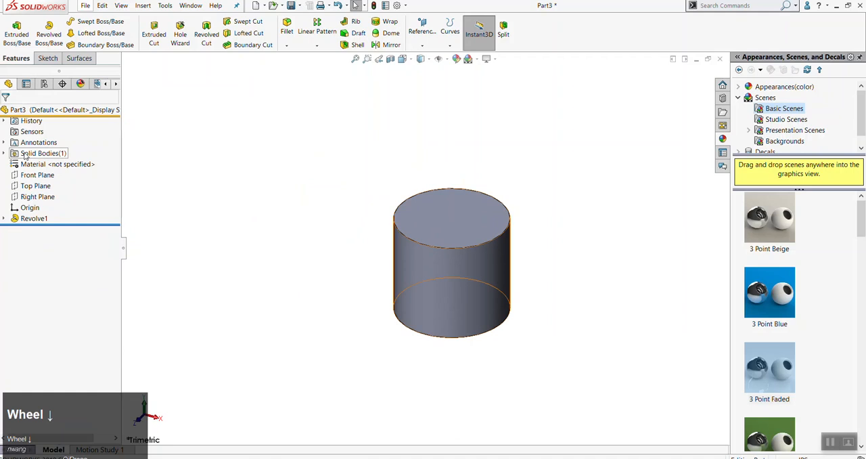
pyautogui.rightClick(415, 270)
pyautogui.click(369, 263)
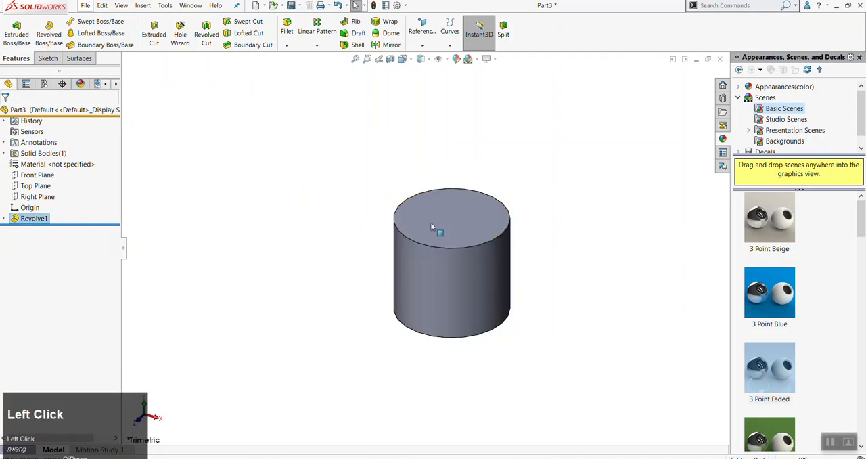
pyautogui.rightClick(433, 282)
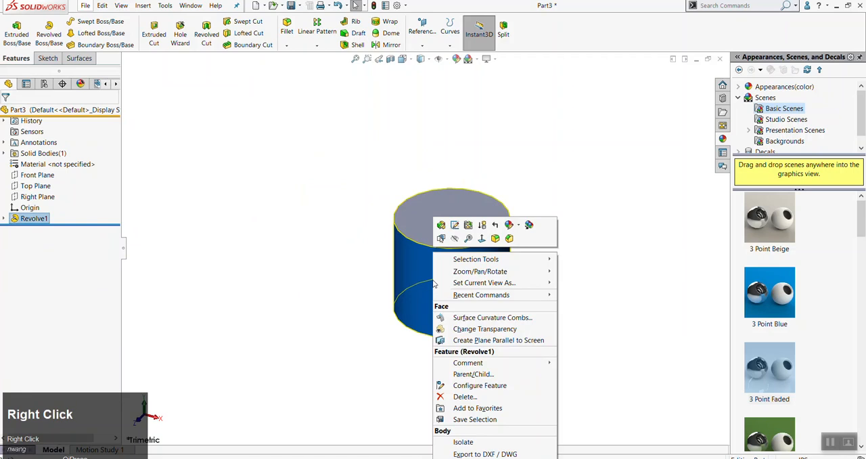
pyautogui.click(455, 240)
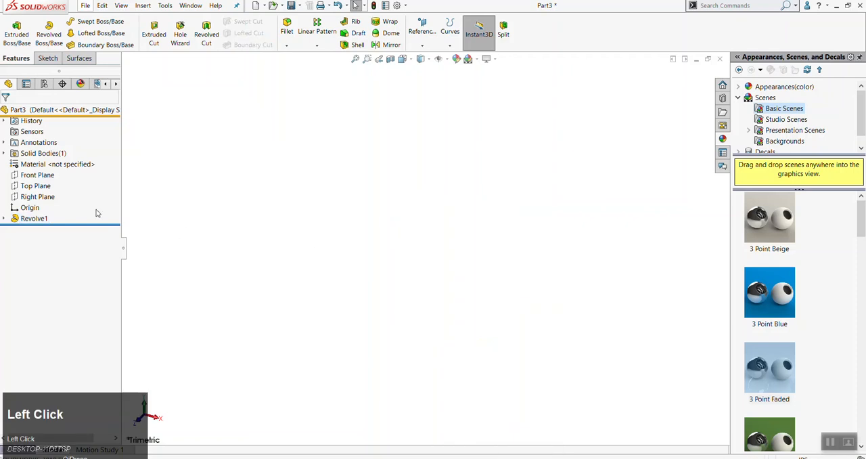
pyautogui.click(37, 176)
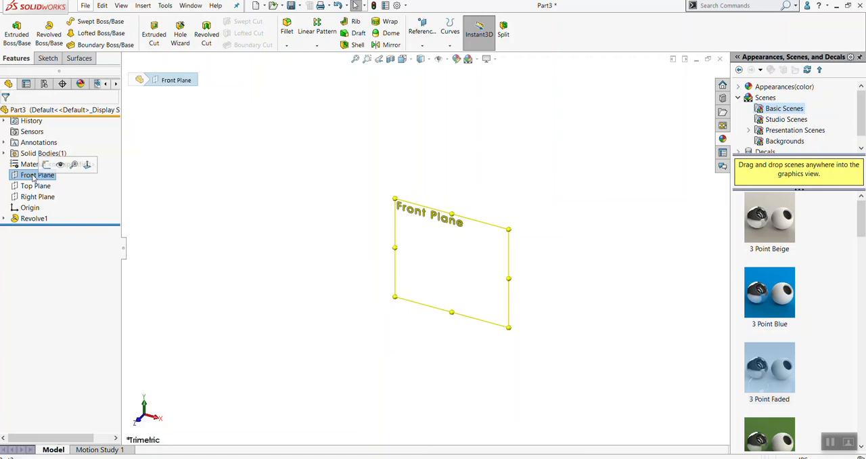
pyautogui.hotkey('alt', 's')
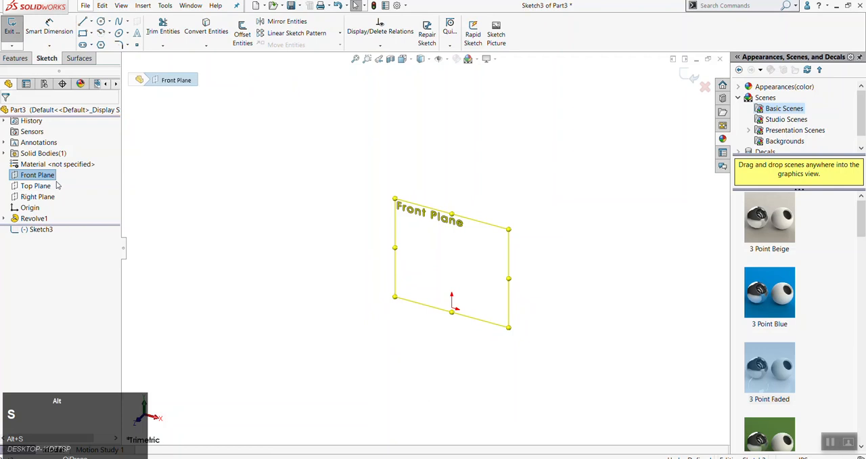
pyautogui.hotkey('alt', 'n')
pyautogui.press('Escape')
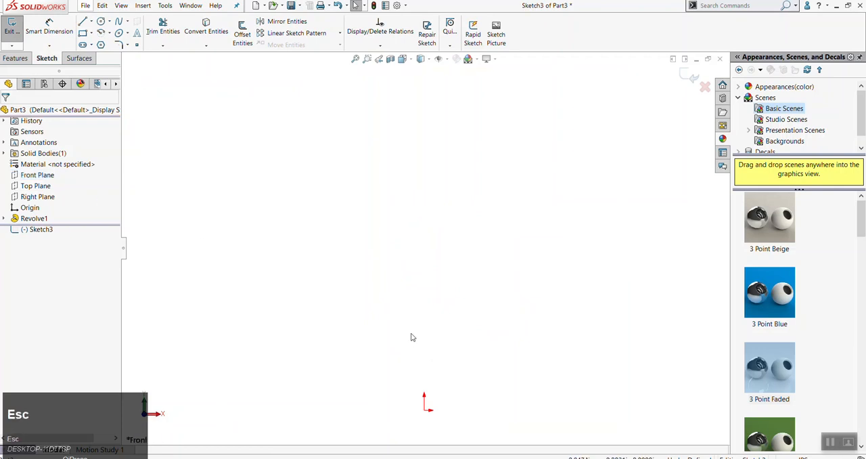
pyautogui.click(12, 29)
pyautogui.scroll(1, 205, 257)
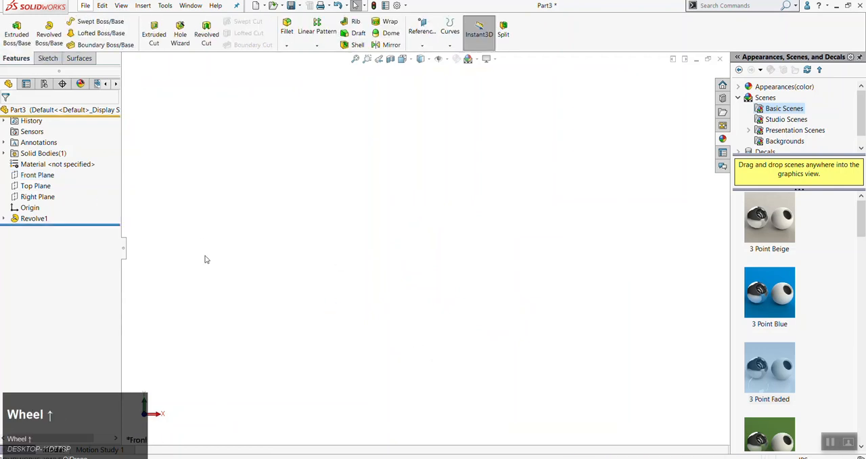
# Start a new sketch on the Front Plane and orient the view normal to it
pyautogui.click(38, 175)
pyautogui.scroll(2, 290, 219)
pyautogui.moveTo(289, 219); pyautogui.dragTo(361, 280, button='middle')
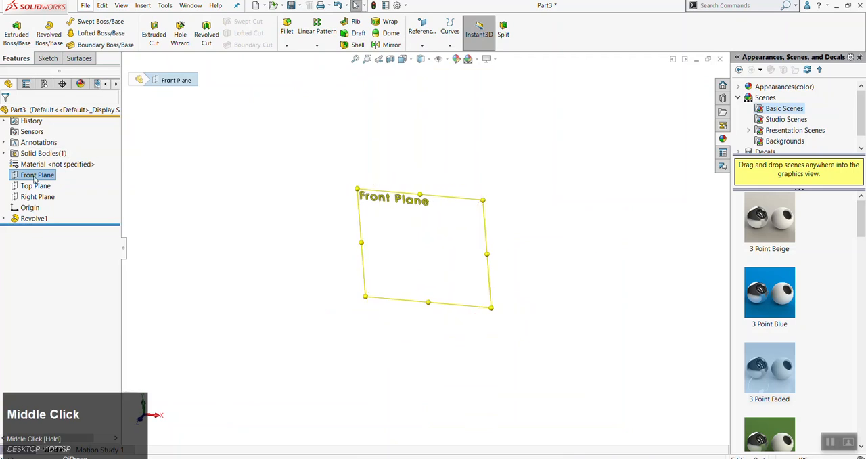
pyautogui.hotkey('alt', 's')
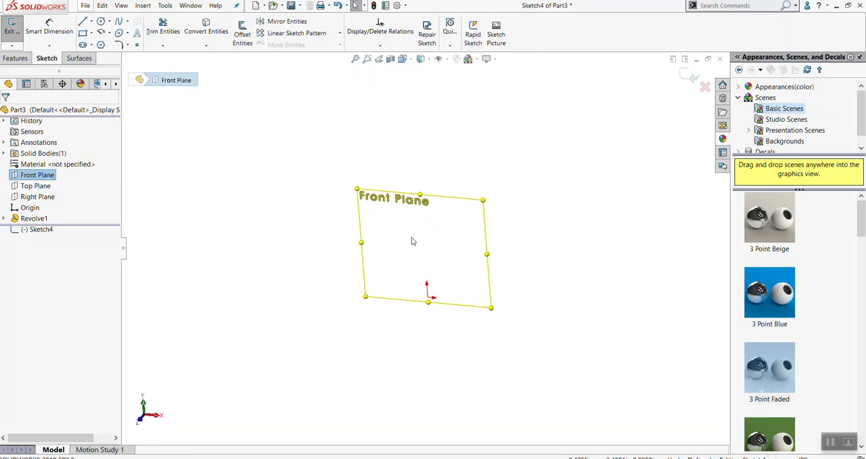
pyautogui.hotkey('alt', 's')
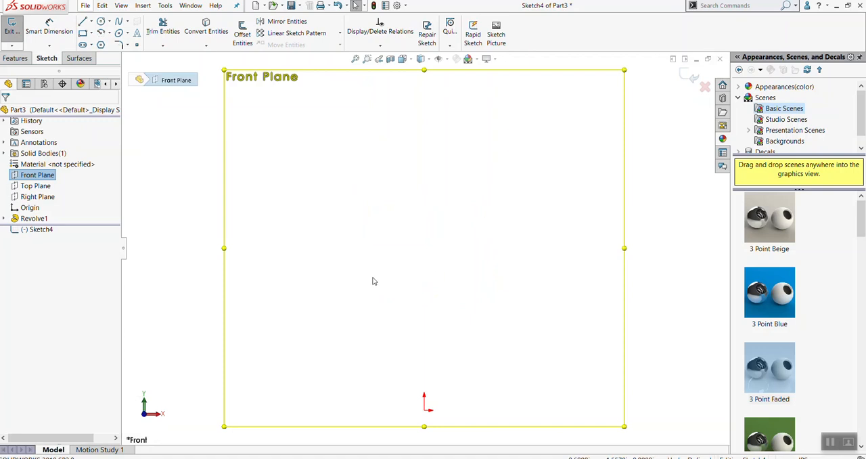
# Sketch a closed freehand triangle with a vertical left edge above and left of the origin using three lines, and clear the selection
pyautogui.press('l')
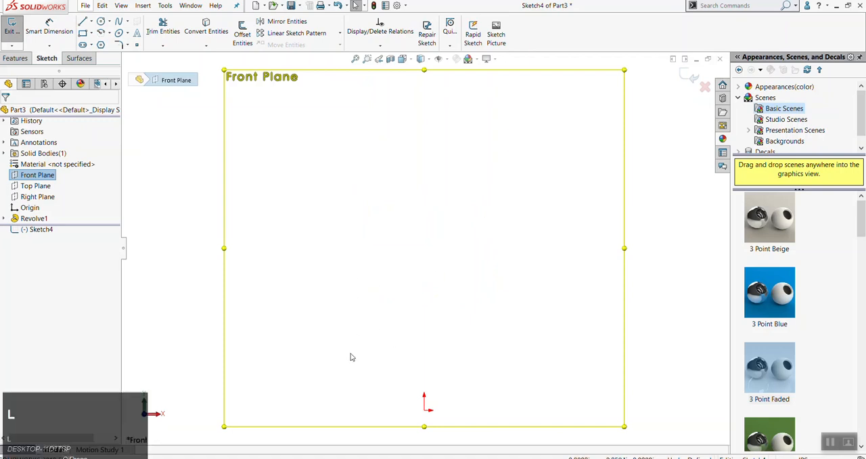
pyautogui.click(355, 289)
pyautogui.click(350, 178)
pyautogui.click(437, 349)
pyautogui.click(352, 369)
pyautogui.press('Escape')
pyautogui.click(293, 352)
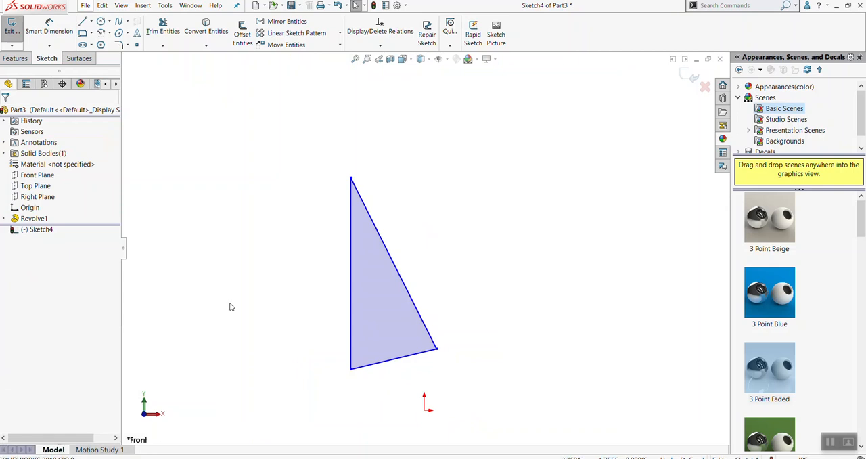
# Delete all three lines of the triangle from the sketch
pyautogui.click(824, 440)
pyautogui.moveTo(520, 137)
pyautogui.mouseDown()
pyautogui.moveTo(256, 413)
pyautogui.moveTo(264, 413)
pyautogui.moveTo(257, 394)
pyautogui.mouseUp()
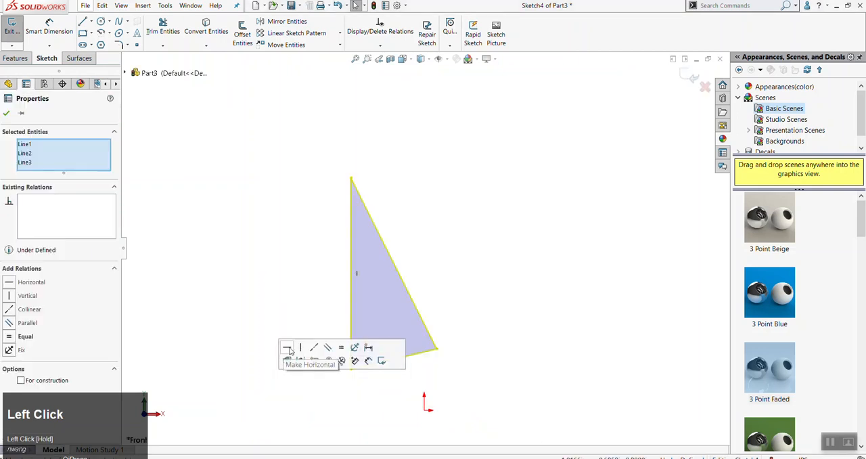
pyautogui.press('Delete')
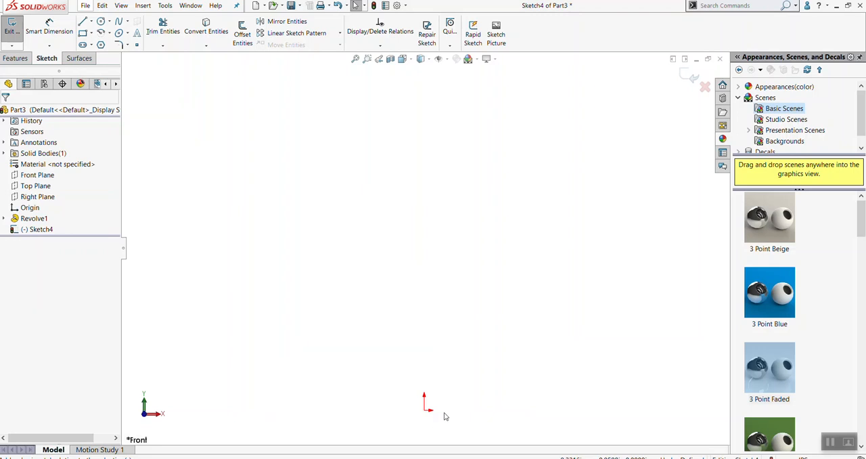
pyautogui.scroll(1, 495, 389)
pyautogui.press('l')
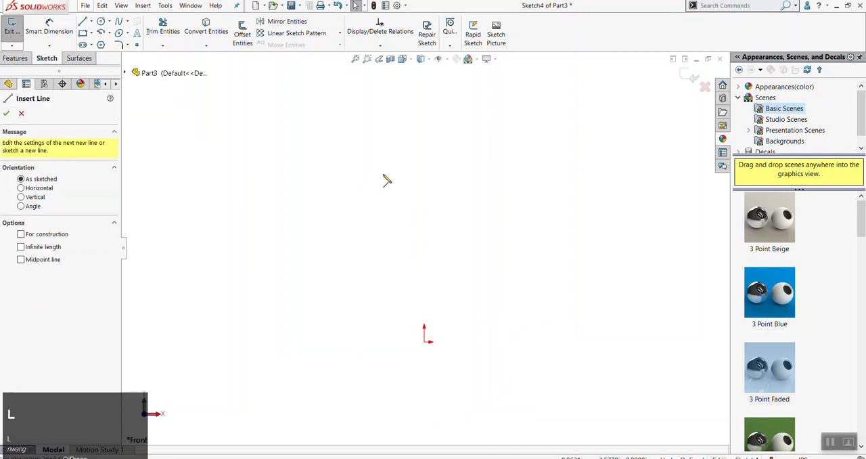
pyautogui.click(426, 342)
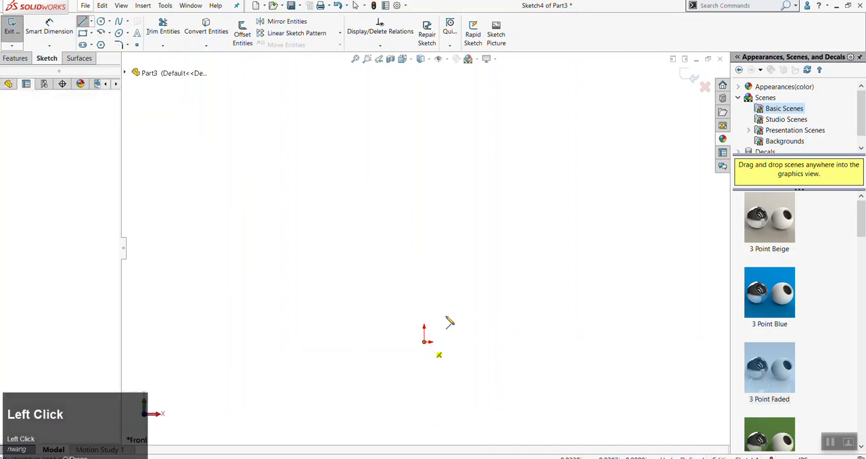
pyautogui.press('Escape')
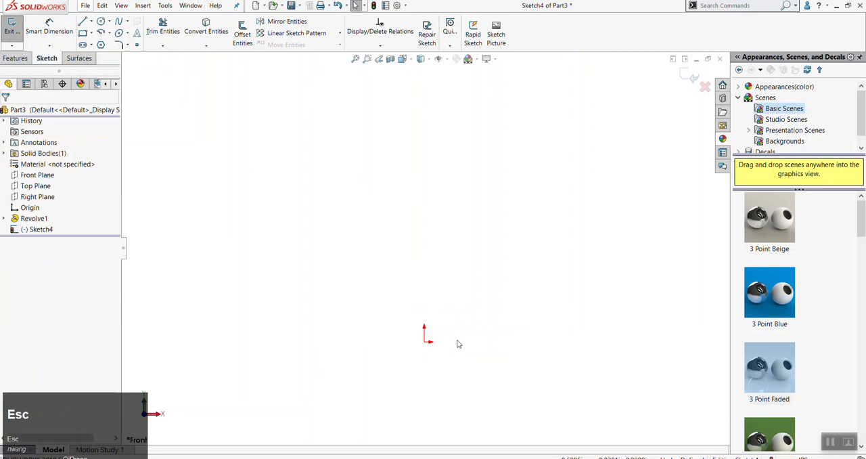
pyautogui.press('l')
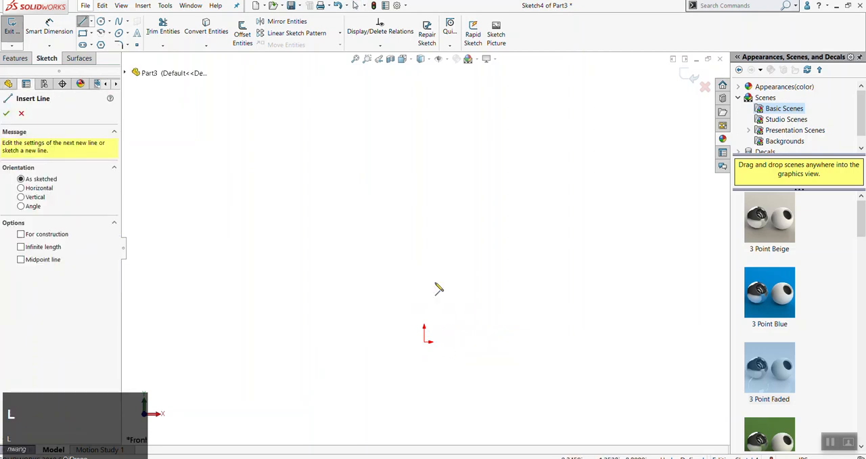
pyautogui.press('Escape')
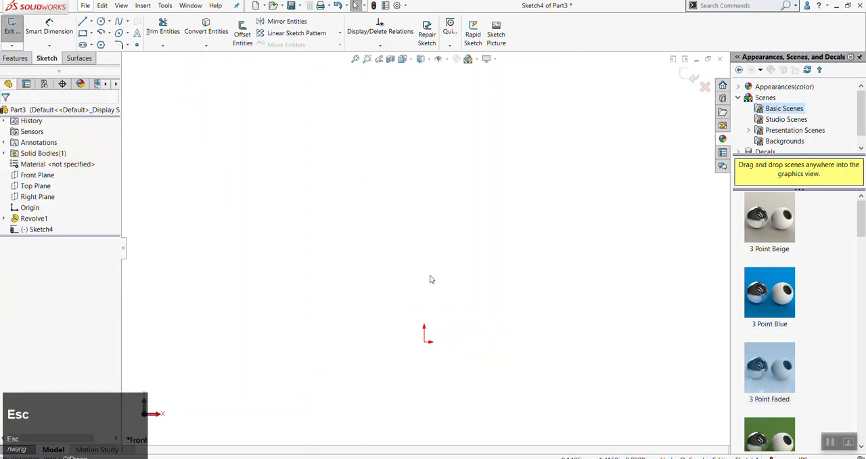
# Exit the empty sketch, start a new one on the Front Plane, and clear the plane selection
pyautogui.click(19, 31)
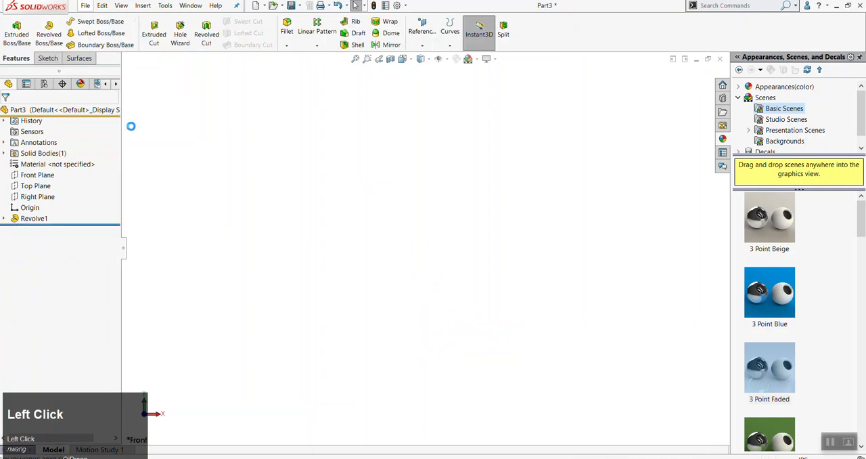
pyautogui.click(49, 59)
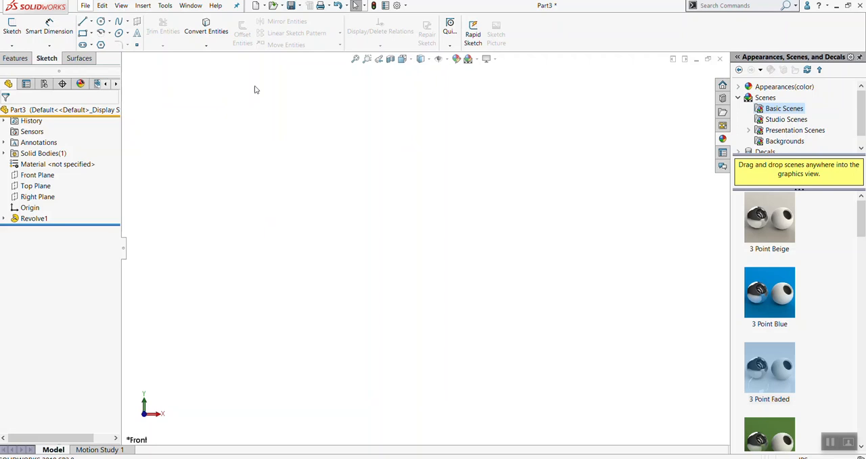
pyautogui.click(35, 177)
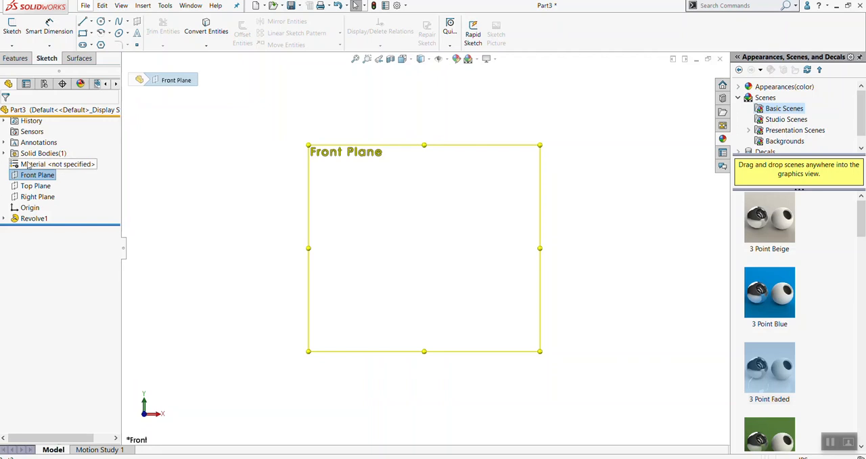
pyautogui.click(20, 31)
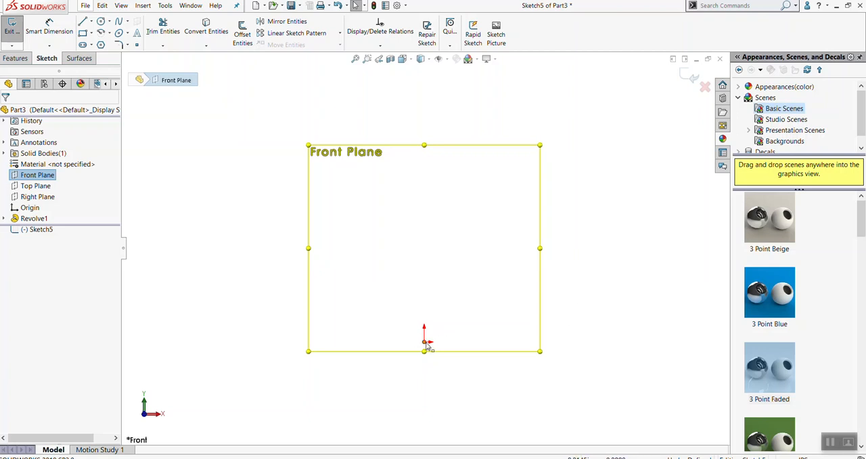
pyautogui.press('l')
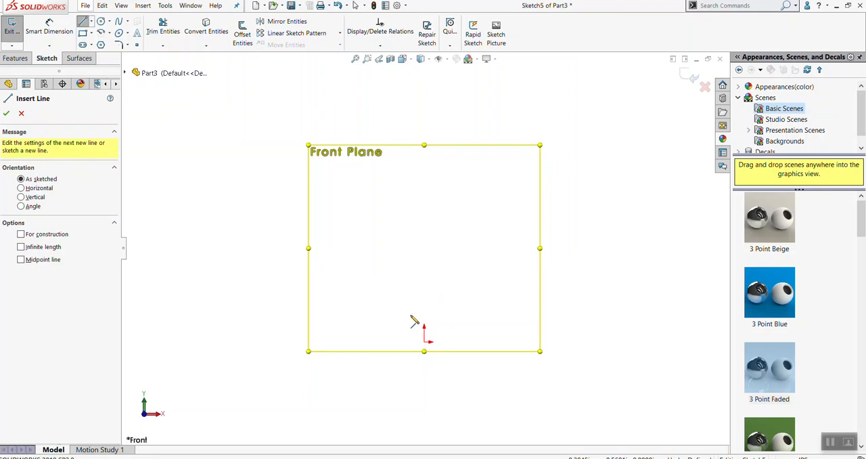
pyautogui.press('Escape')
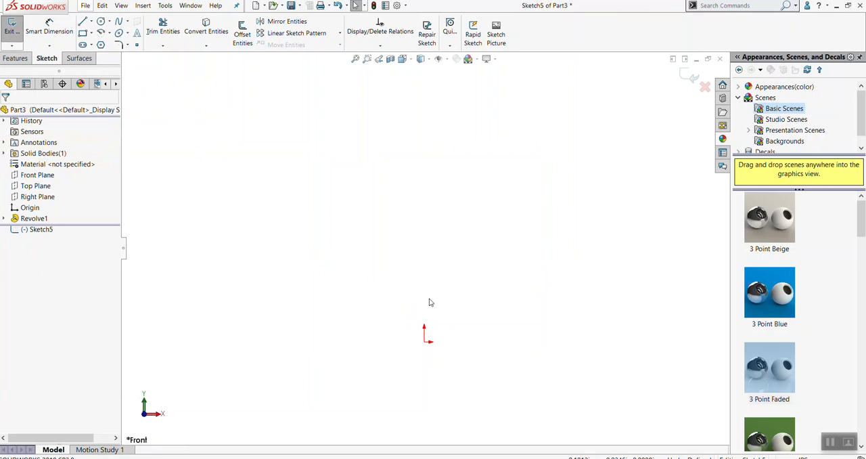
# Open the Sketch Relations PDF from the 19f-400 folder in File Explorer, examine its line colours and relation types, and return to SOLIDWORKS
pyautogui.press('l')
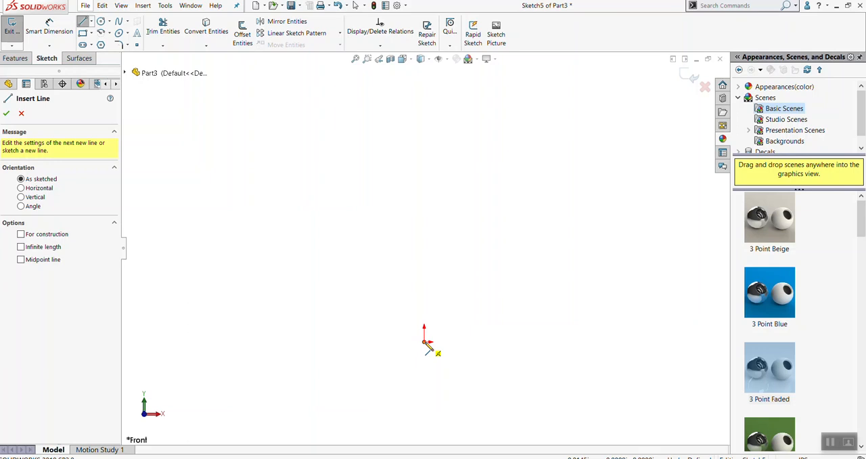
pyautogui.click(272, 458)
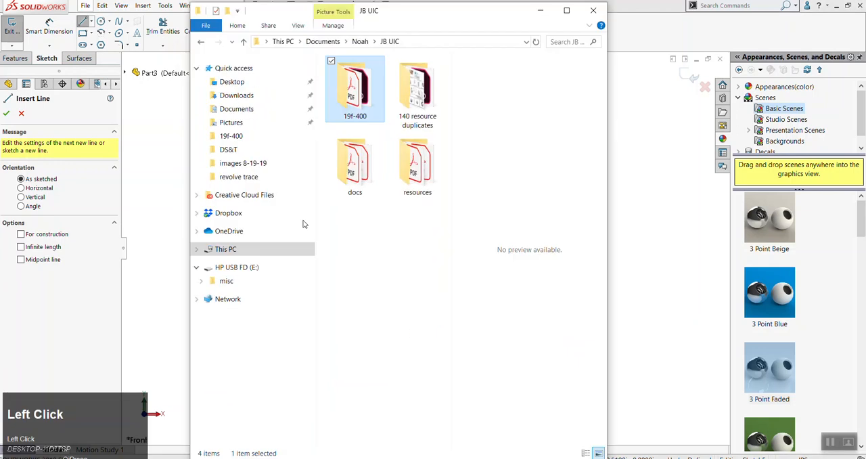
pyautogui.doubleClick(355, 88)
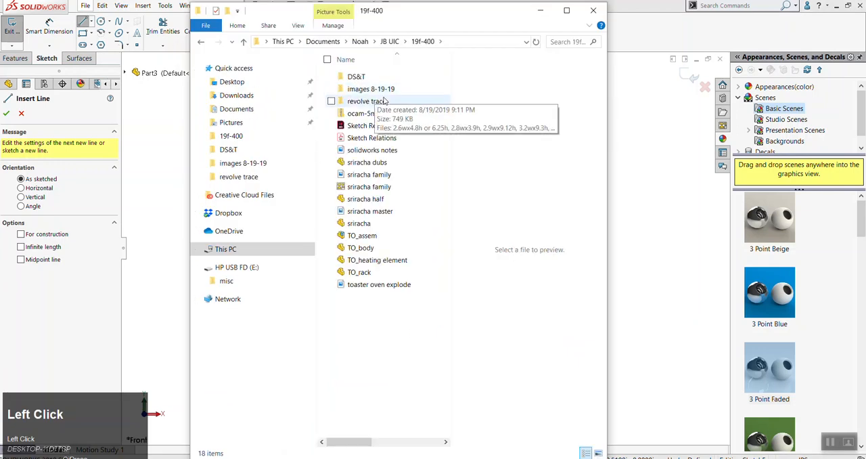
pyautogui.click(380, 138)
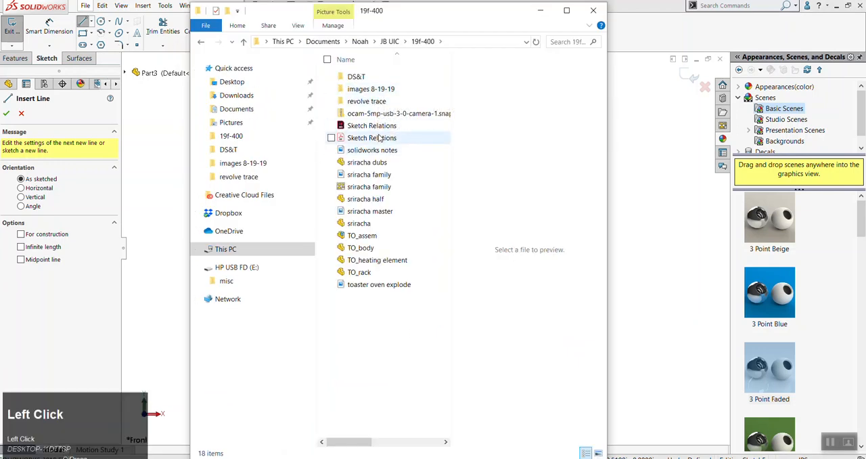
pyautogui.click(380, 138)
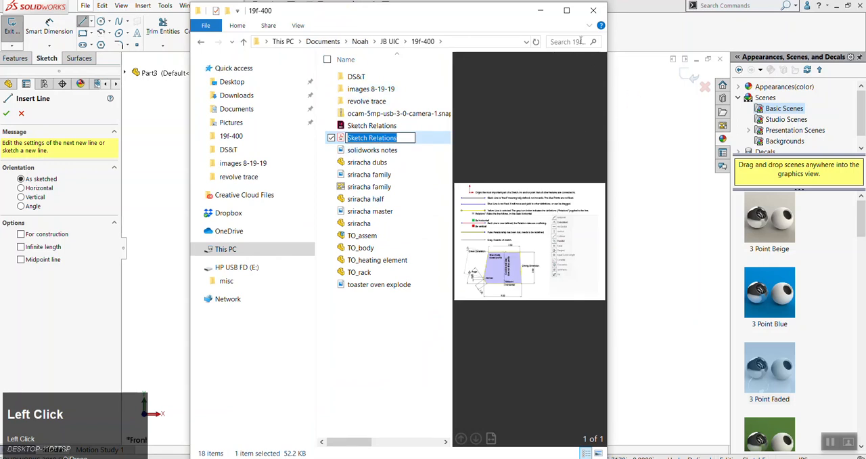
pyautogui.click(424, 150)
pyautogui.click(418, 140)
pyautogui.doubleClick(418, 138)
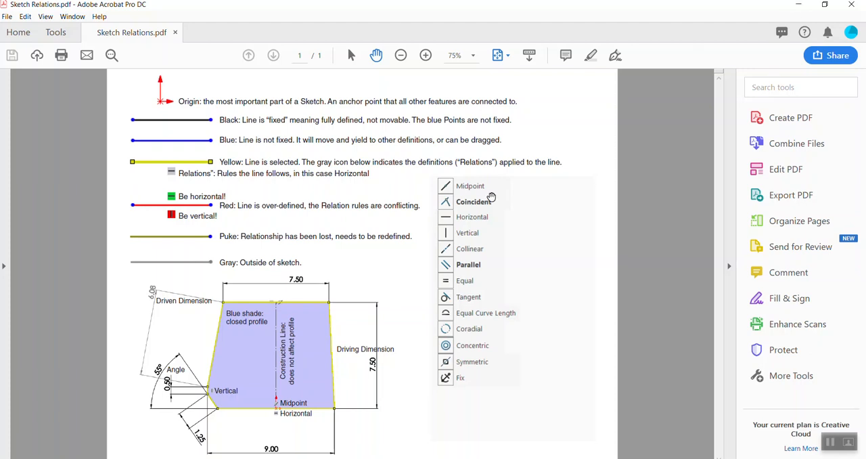
pyautogui.click(798, 5)
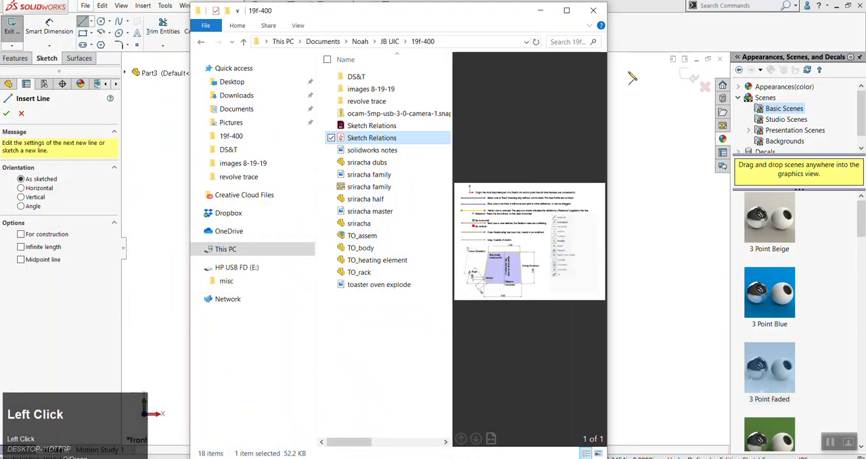
pyautogui.click(540, 10)
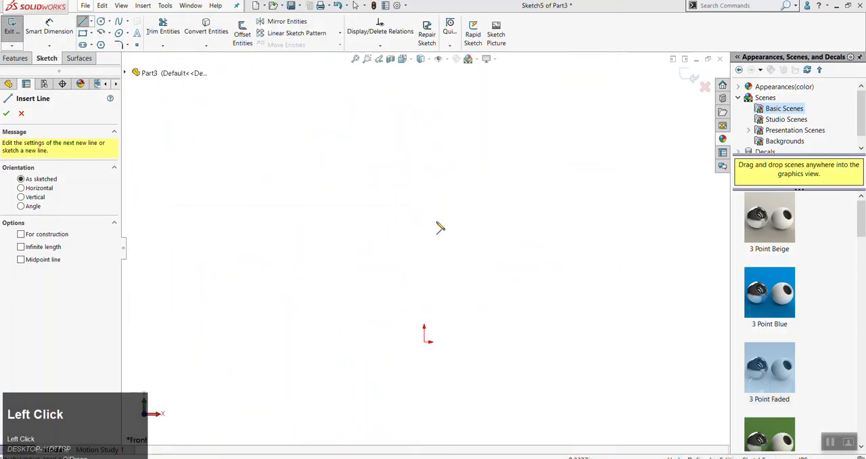
# Sketch a vertical line about 4.36 in long upward from the origin
pyautogui.click(426, 344)
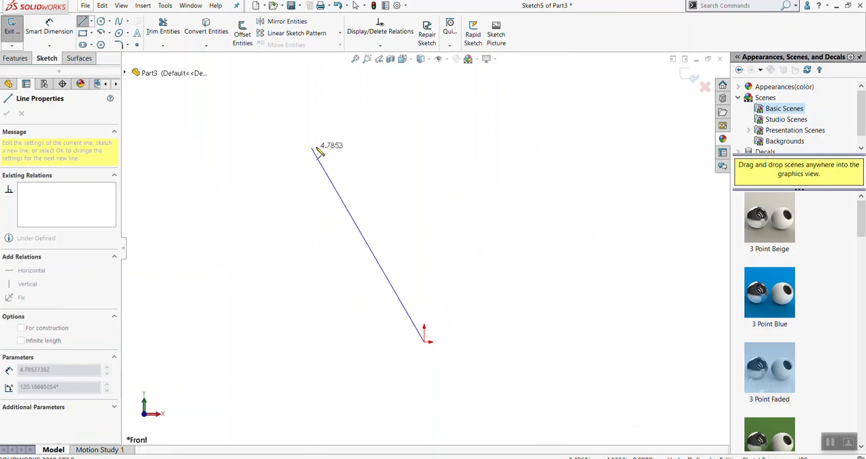
pyautogui.click(424, 139)
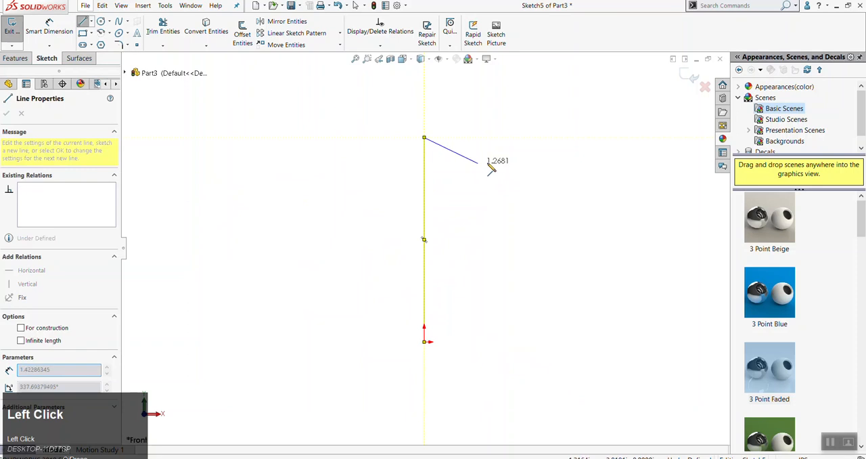
pyautogui.press('Escape')
pyautogui.press('Escape')
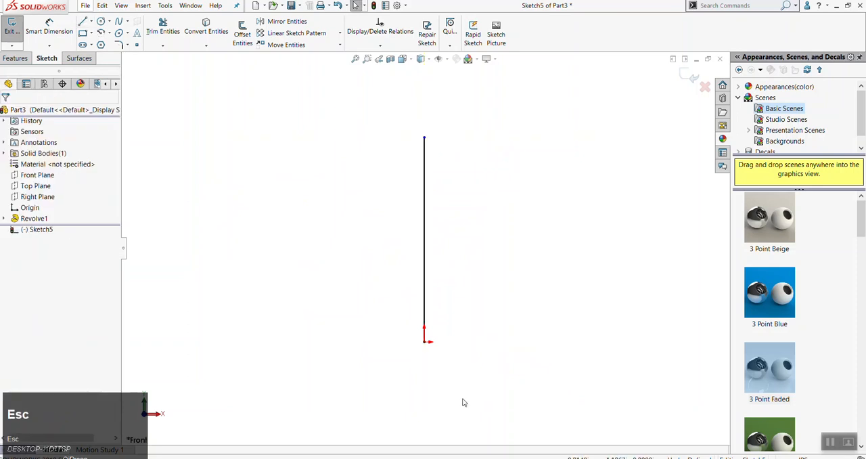
# Examine the vertical line's existing relations and definition status, and clear the selection
pyautogui.click(425, 332)
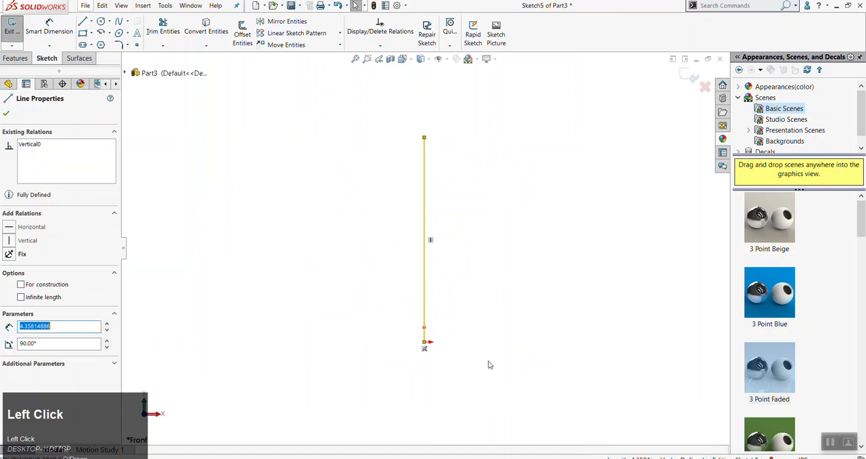
pyautogui.click(485, 359)
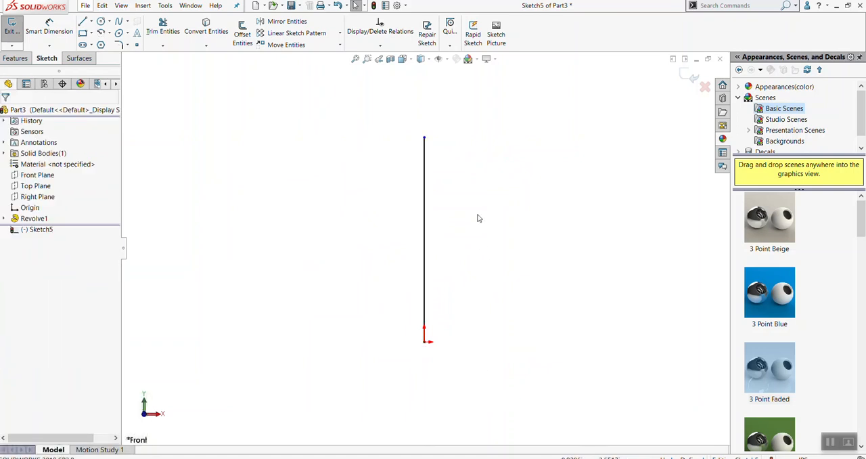
pyautogui.click(424, 207)
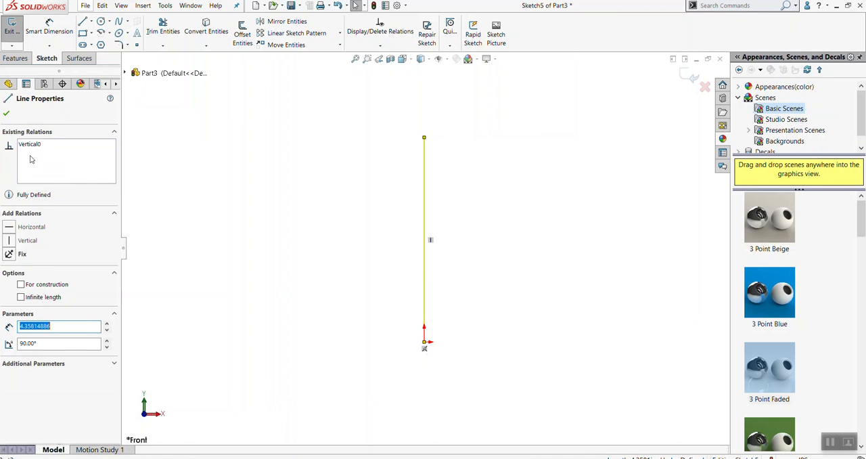
pyautogui.click(237, 184)
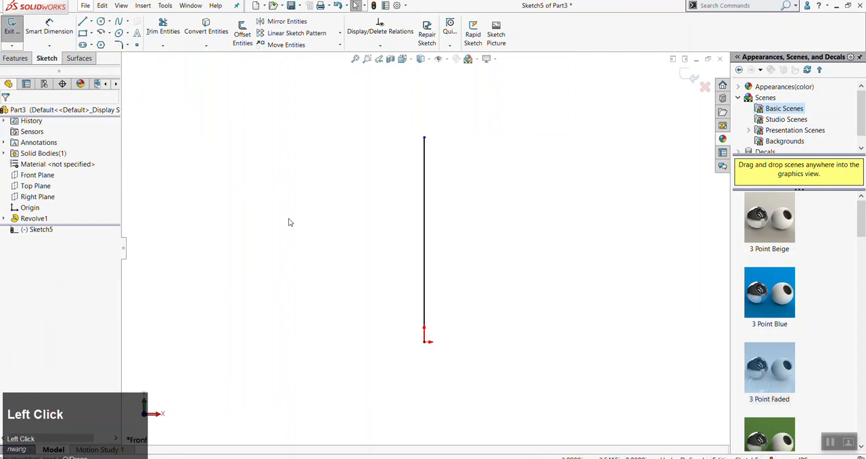
# Sketch an open chain of six connected freehand lines at odd angles, separate from the vertical line
pyautogui.press('l')
pyautogui.click(212, 285)
pyautogui.click(200, 152)
pyautogui.click(342, 126)
pyautogui.click(373, 252)
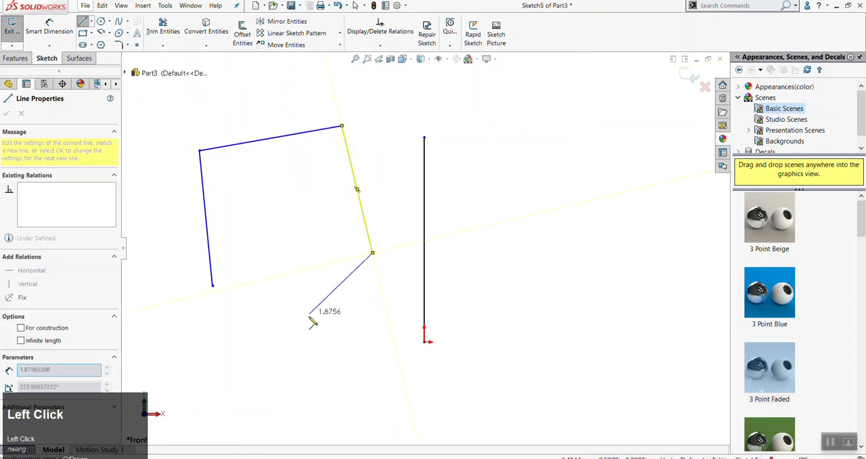
pyautogui.click(308, 326)
pyautogui.click(398, 405)
pyautogui.click(250, 387)
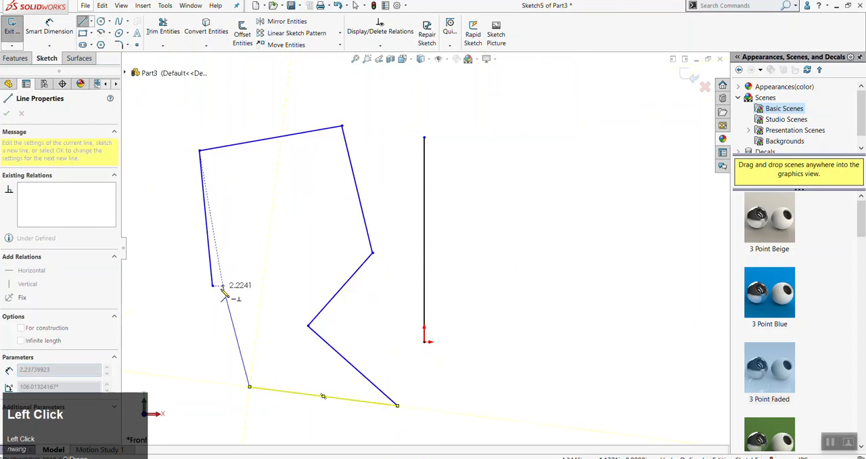
pyautogui.press('Escape')
# Delete the six freehand lines while keeping the vertical line at the origin
pyautogui.moveTo(360, 106); pyautogui.dragTo(196, 445)
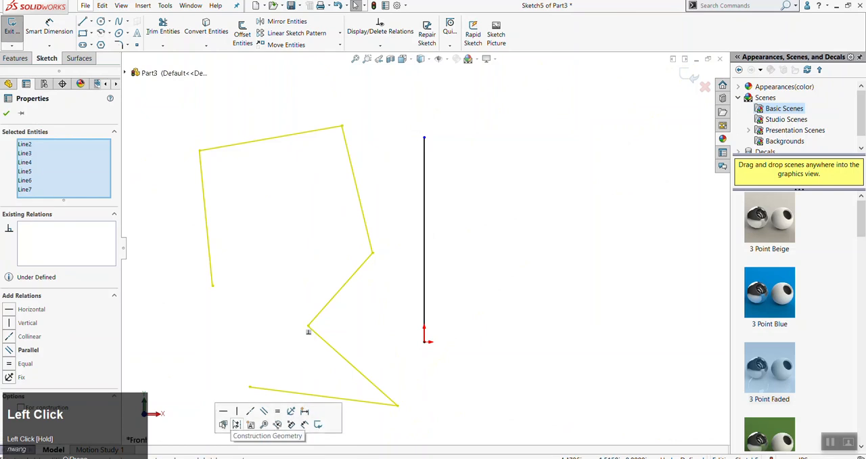
pyautogui.press('Delete')
pyautogui.click(471, 339)
# Close a right triangle with a horizontal line about 3.44 in long from the origin and a sloped line to the vertical line's upper end
pyautogui.press('l')
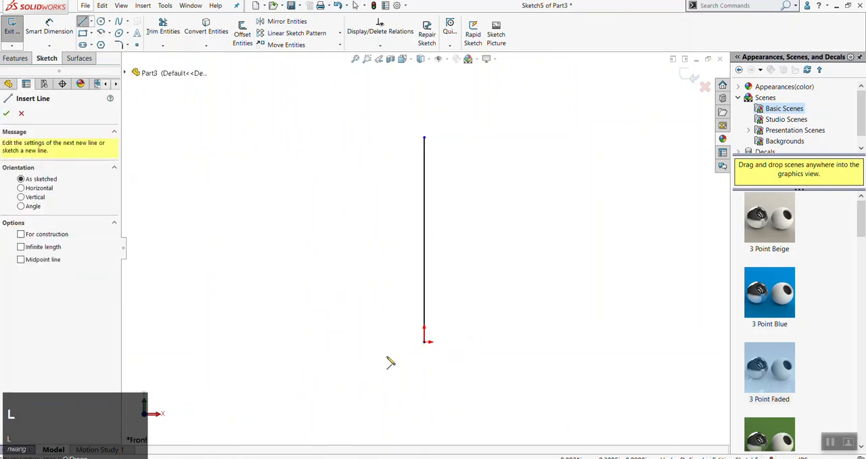
pyautogui.click(427, 345)
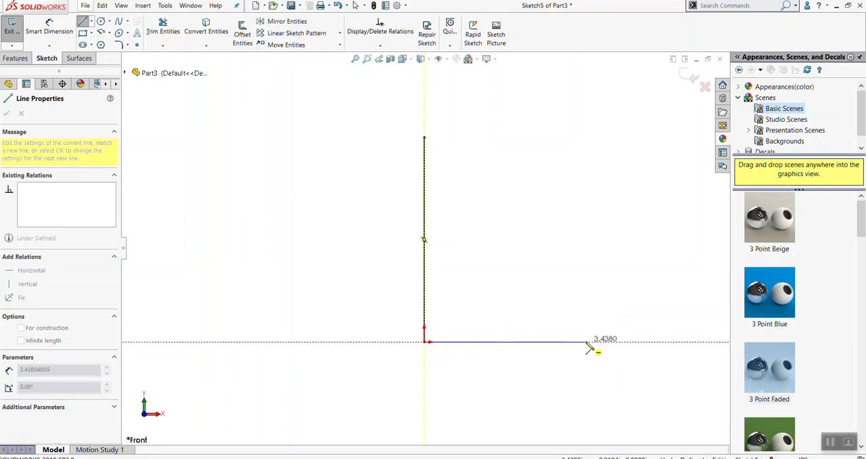
pyautogui.click(587, 342)
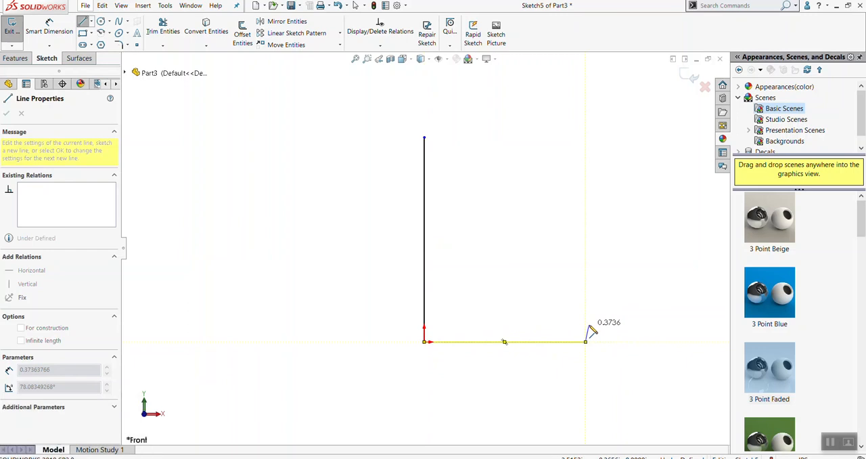
pyautogui.click(424, 137)
pyautogui.press('Escape')
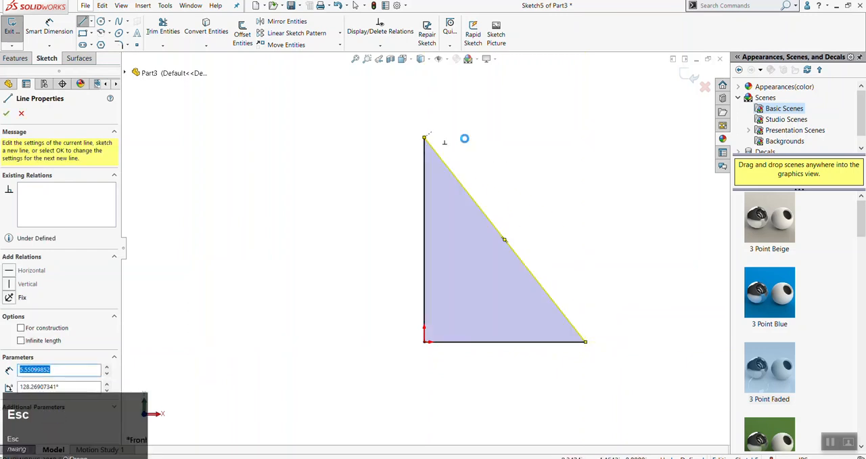
# Sketch a separate sloped line about 4.01 in long, clear of the triangle on its vertical side
pyautogui.click(503, 161)
pyautogui.press('l')
pyautogui.click(230, 232)
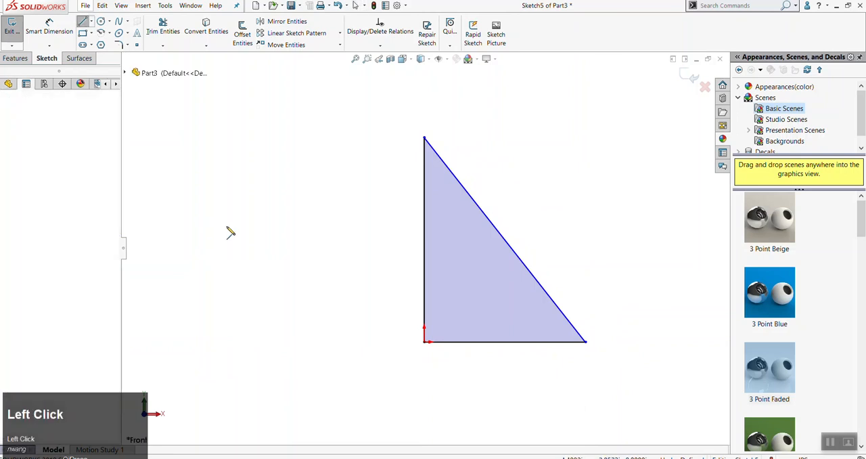
pyautogui.click(212, 251)
pyautogui.click(338, 112)
pyautogui.press('Escape')
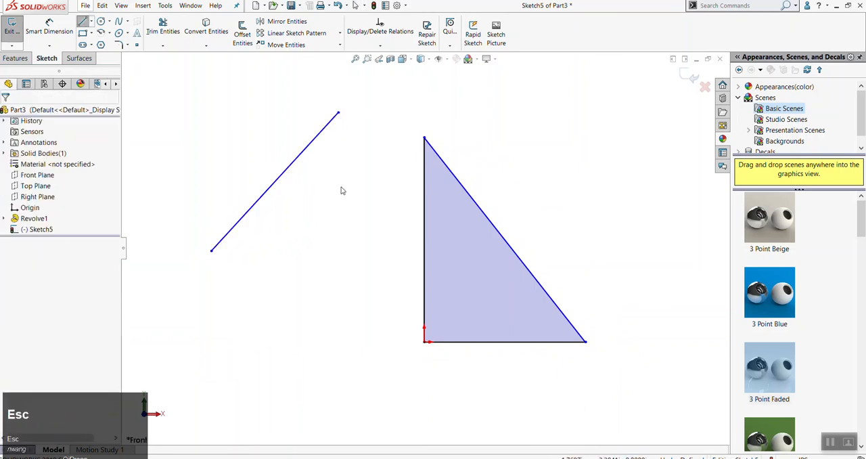
# Add a Vertical relation to the separate sloped line and clear the selection
pyautogui.click(288, 177)
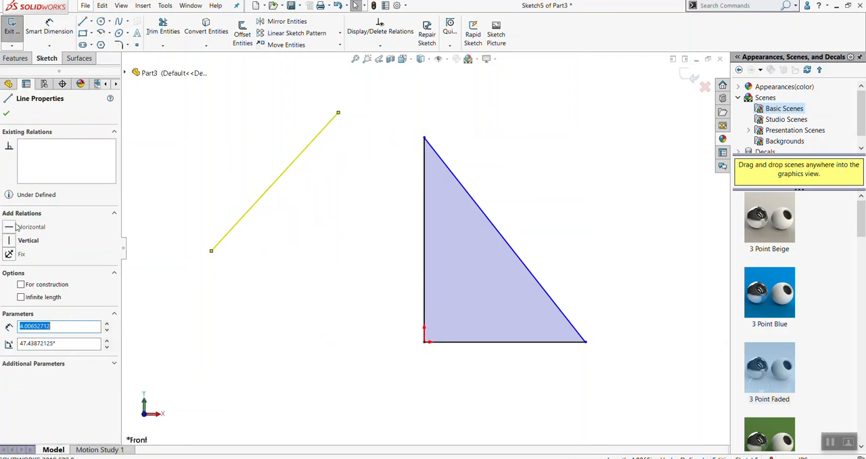
pyautogui.click(11, 242)
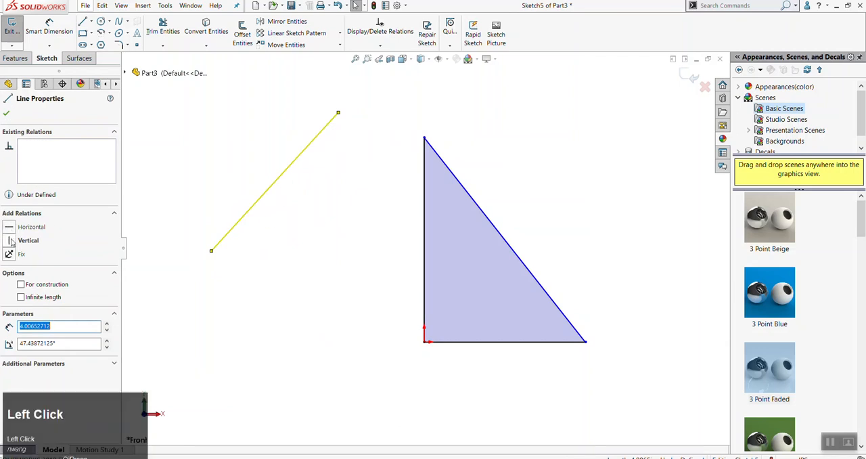
pyautogui.click(280, 296)
pyautogui.scroll(2, 302, 312)
pyautogui.click(340, 283)
pyautogui.scroll(-2, 412, 273)
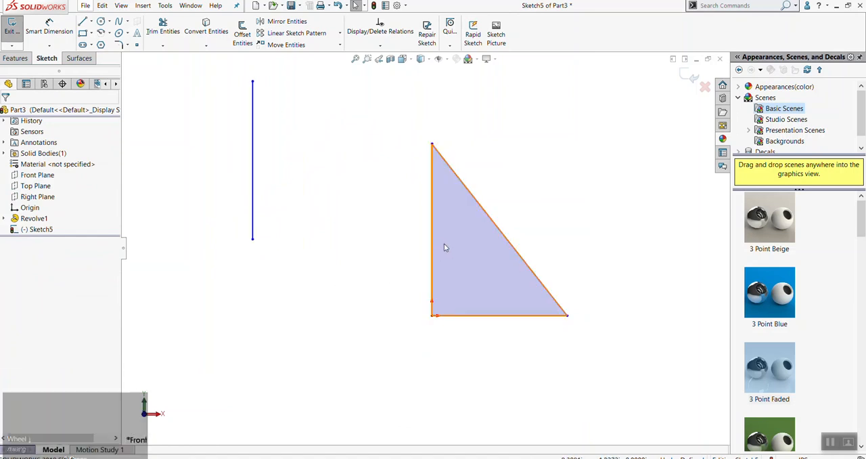
# Delete the separate vertical line beside the triangle
pyautogui.click(391, 214)
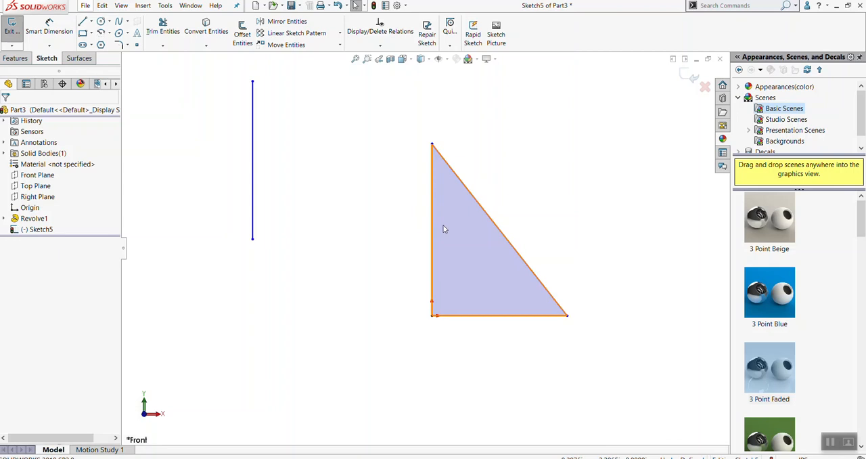
pyautogui.click(312, 160)
pyautogui.moveTo(309, 117); pyautogui.dragTo(230, 233)
pyautogui.press('Delete')
# Move the triangle's upper corner straight up to lengthen its vertical side
pyautogui.click(16, 59)
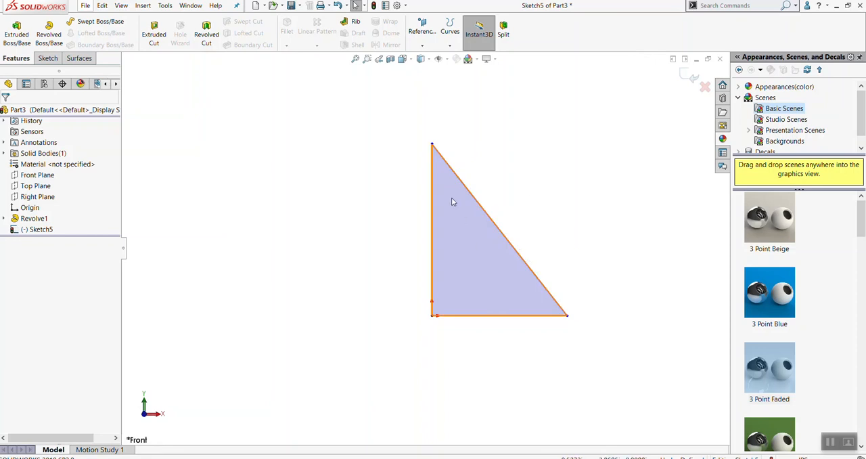
pyautogui.moveTo(432, 145); pyautogui.dragTo(432, 111)
pyautogui.click(334, 183)
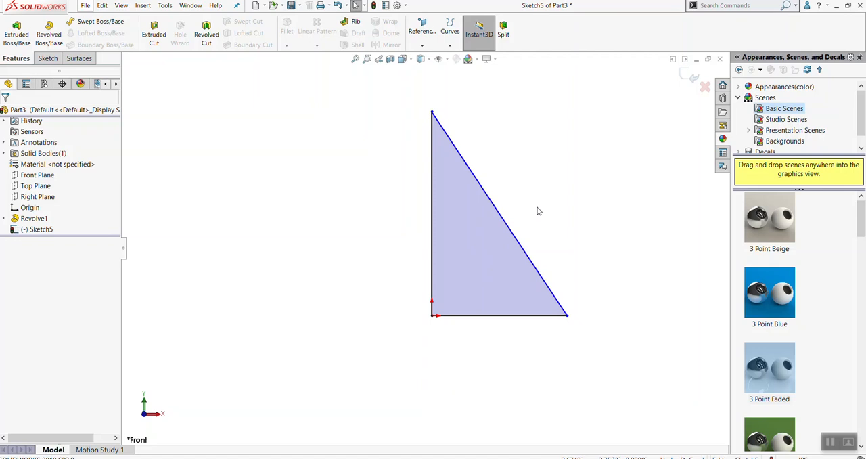
pyautogui.click(496, 216)
pyautogui.press('Delete')
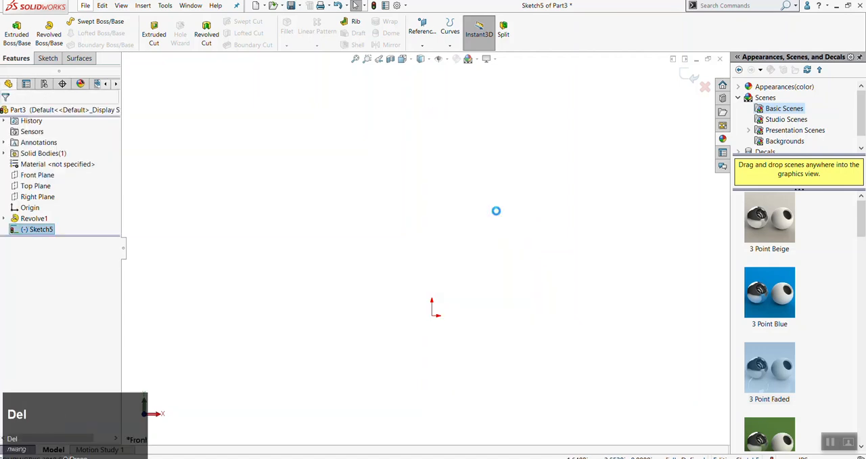
pyautogui.hotkey('ctrl', 'z')
# Delete only the triangle's sloped side, keeping the vertical and horizontal lines
pyautogui.click(541, 194)
pyautogui.moveTo(541, 195); pyautogui.dragTo(501, 252)
pyautogui.press('Delete')
pyautogui.click(562, 243)
# Sketch a new sloped line from the horizontal line's outer end and join its loose end to the vertical line's upper endpoint
pyautogui.press('l')
pyautogui.click(567, 315)
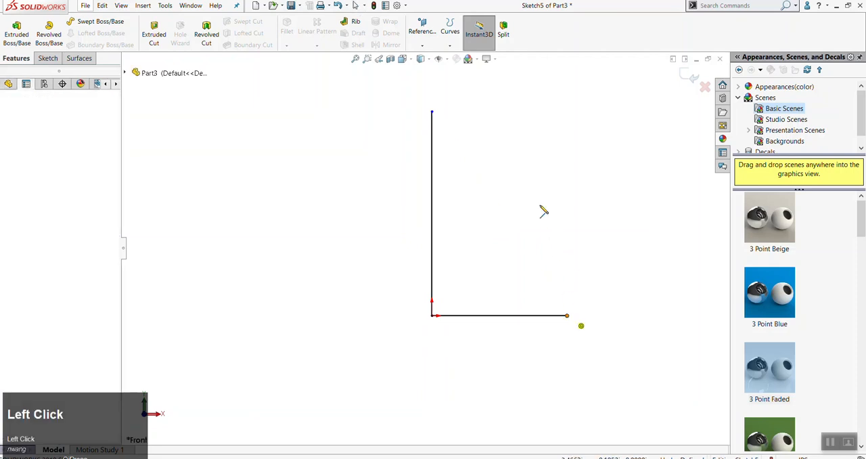
pyautogui.click(468, 132)
pyautogui.press('Escape')
pyautogui.click(549, 181)
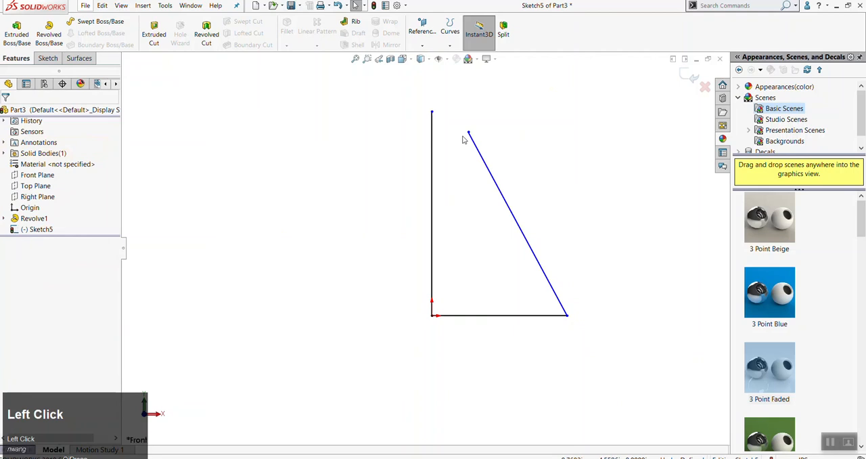
pyautogui.moveTo(469, 133); pyautogui.dragTo(432, 112)
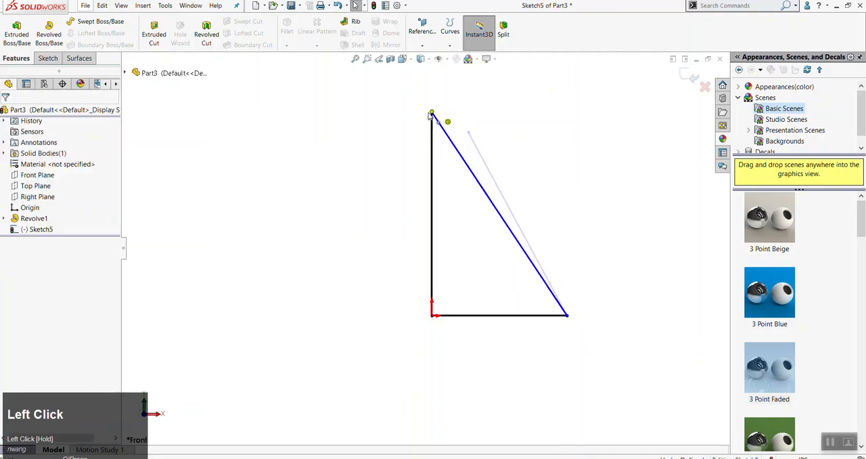
# Revolve the triangle 360° about its vertical side to form a cone
pyautogui.click(51, 35)
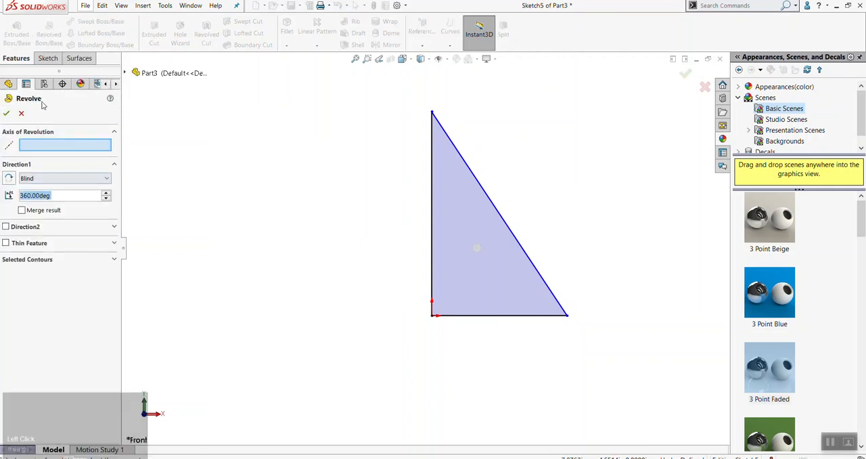
pyautogui.click(434, 211)
pyautogui.click(7, 113)
pyautogui.middleClick(497, 182)
pyautogui.moveTo(498, 182); pyautogui.dragTo(502, 312, button='middle')
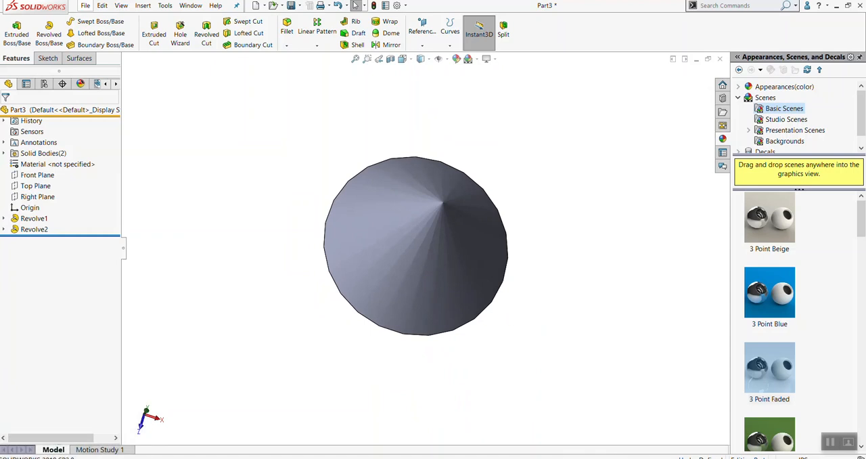
# Hide the newly revolved cone body and clear the selection
pyautogui.rightClick(22, 229)
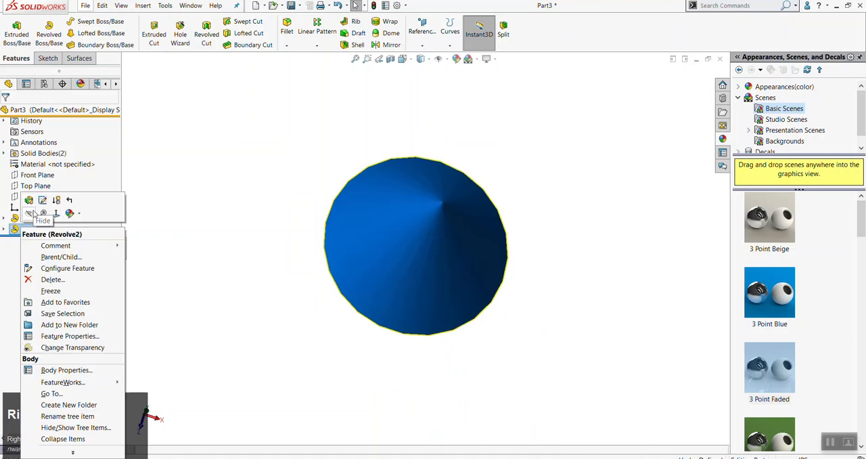
pyautogui.click(33, 207)
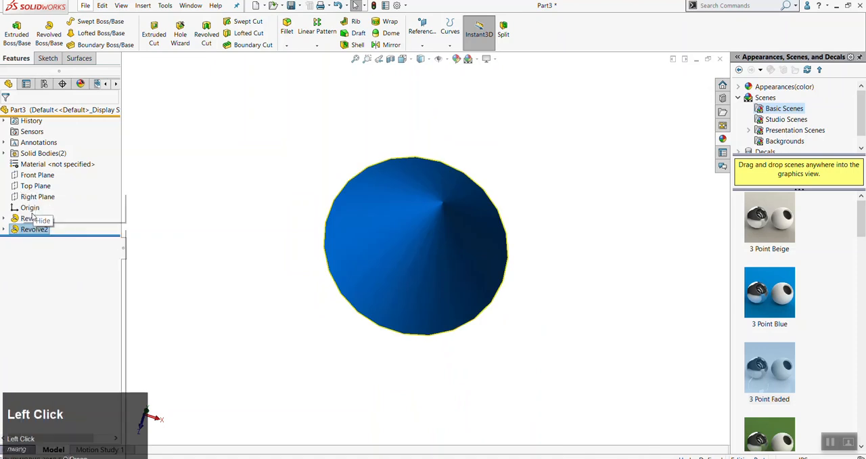
pyautogui.click(37, 178)
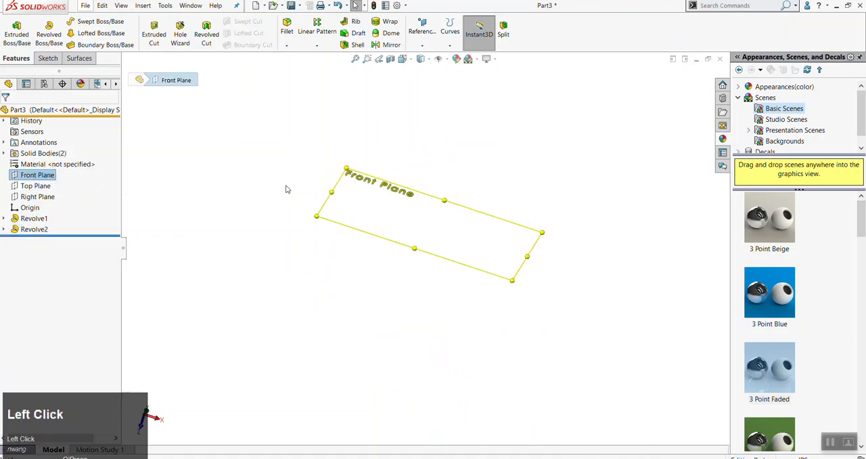
pyautogui.click(129, 187)
pyautogui.click(38, 178)
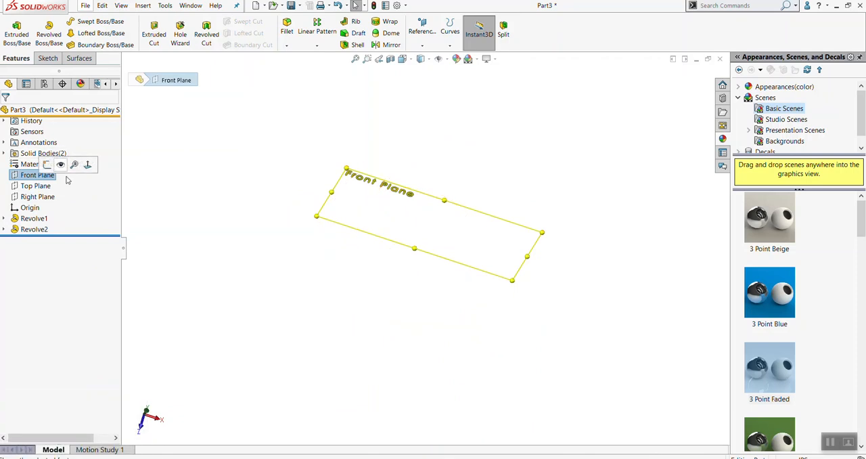
pyautogui.click(437, 224)
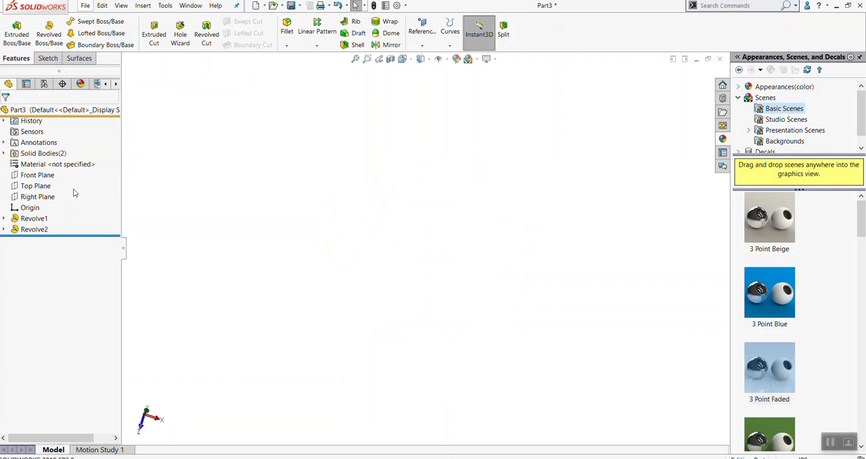
# Open a sketch on the Front Plane viewed normal to it, and exit the empty sketch
pyautogui.click(41, 176)
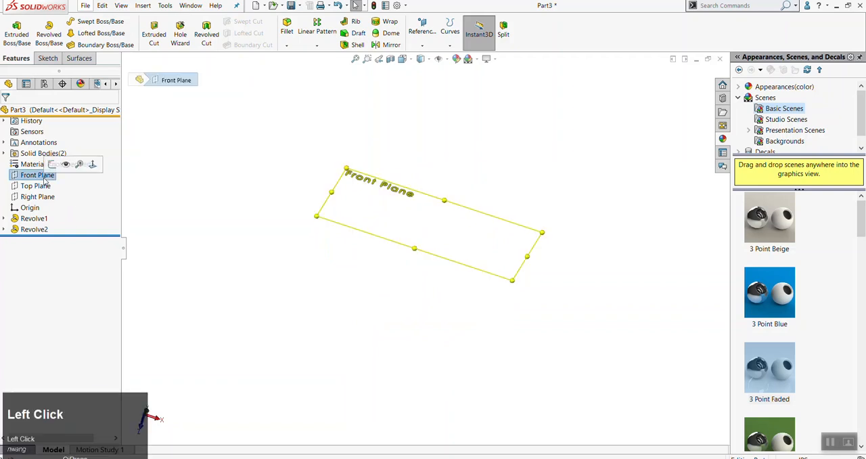
pyautogui.hotkey('alt', 's')
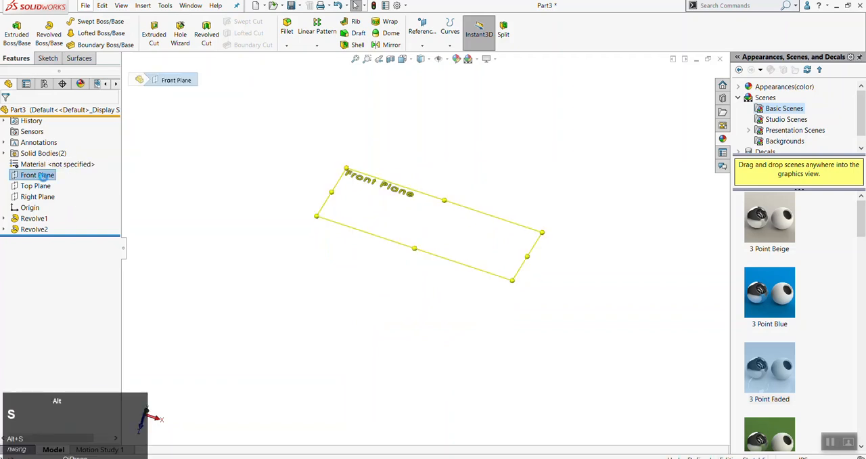
pyautogui.hotkey('alt', 'n')
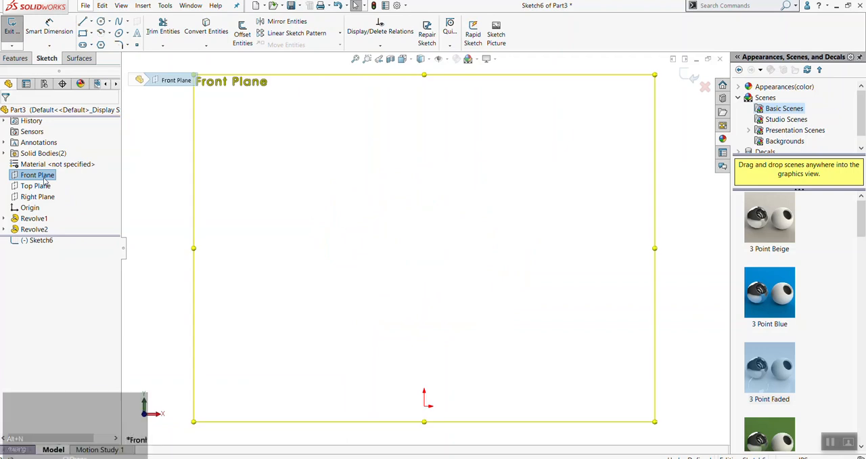
pyautogui.click(10, 31)
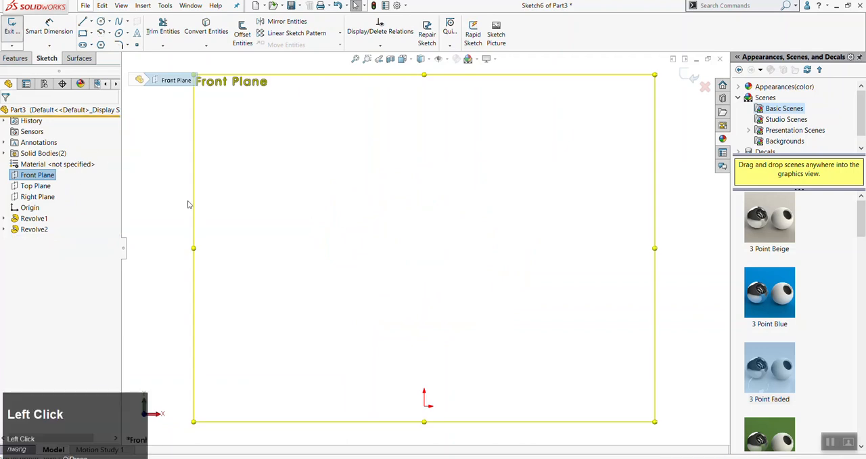
pyautogui.scroll(1, 364, 231)
pyautogui.moveTo(449, 232); pyautogui.dragTo(408, 288, button='middle')
# Start a new sketch on the Front Plane and orient the view Normal To it
pyautogui.click(34, 177)
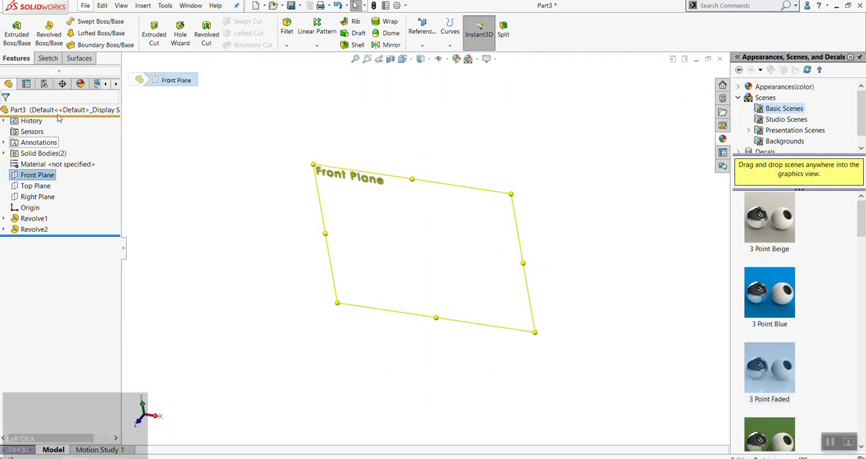
pyautogui.click(48, 59)
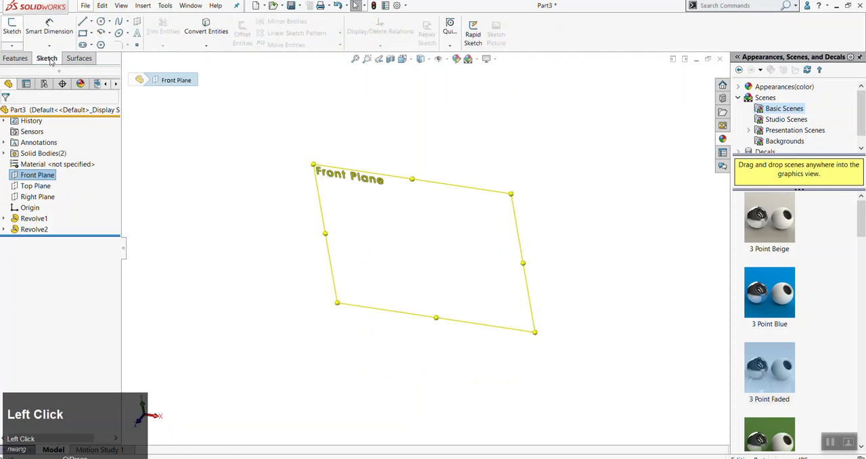
pyautogui.click(12, 29)
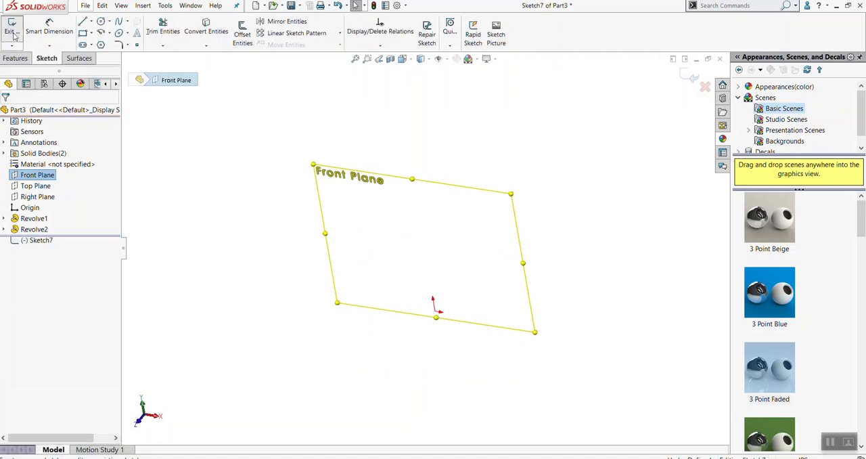
pyautogui.click(410, 61)
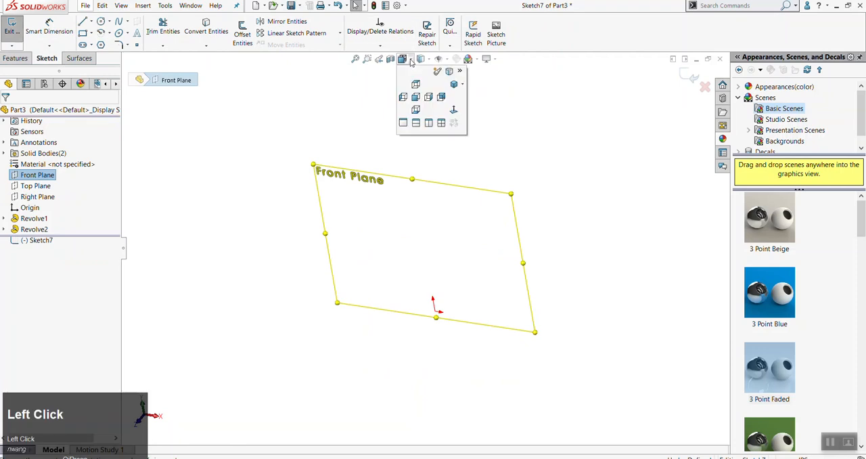
pyautogui.click(454, 111)
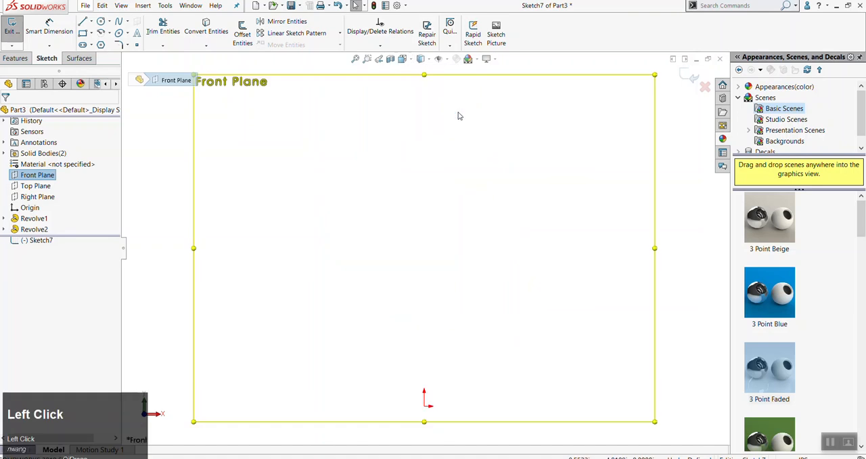
pyautogui.click(501, 184)
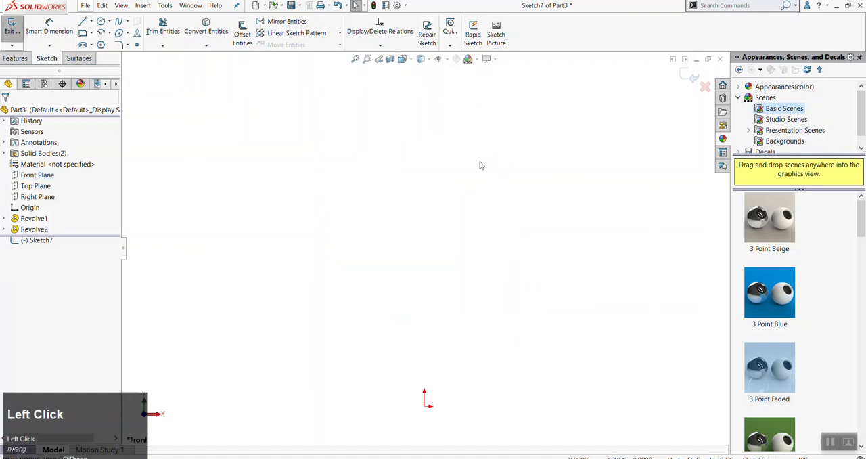
pyautogui.scroll(1, 373, 300)
pyautogui.scroll(-1, 426, 345)
pyautogui.scroll(-2, 431, 339)
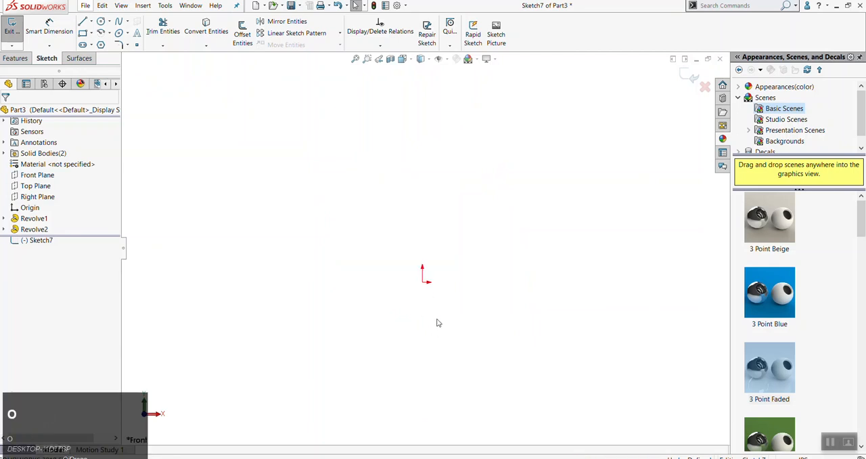
pyautogui.press('o')
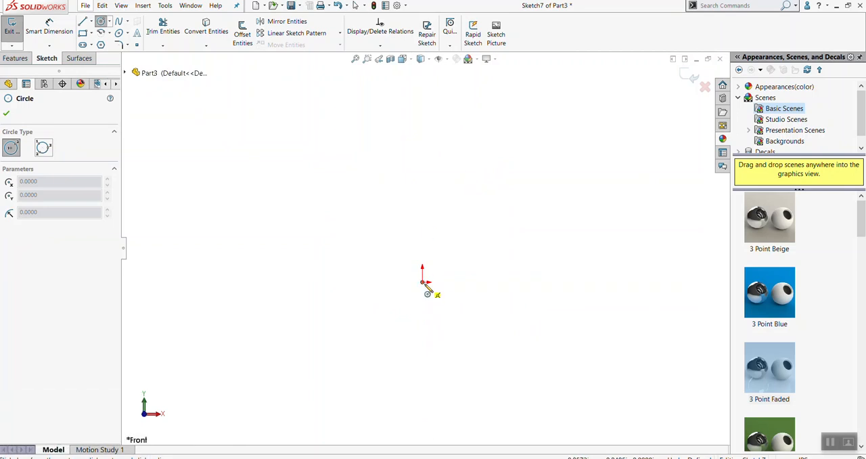
pyautogui.click(423, 283)
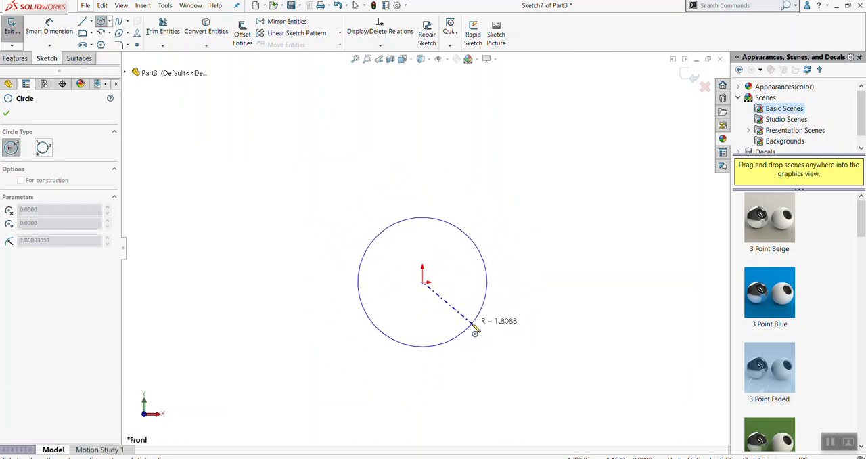
pyautogui.press('Escape')
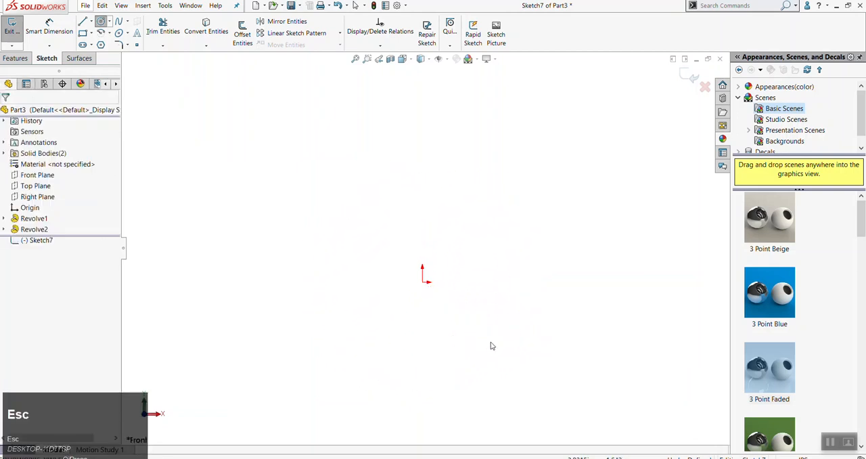
# Sketch a circle centred on the origin with a radius of about 3.70 in
pyautogui.click(424, 283)
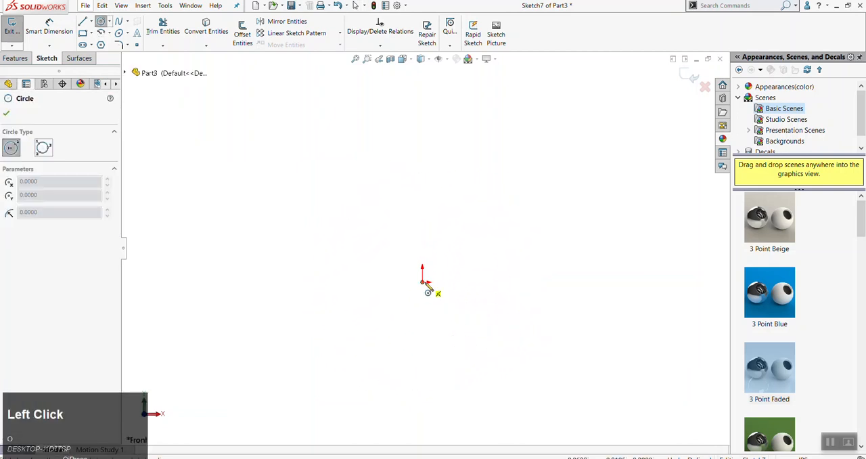
pyautogui.click(548, 331)
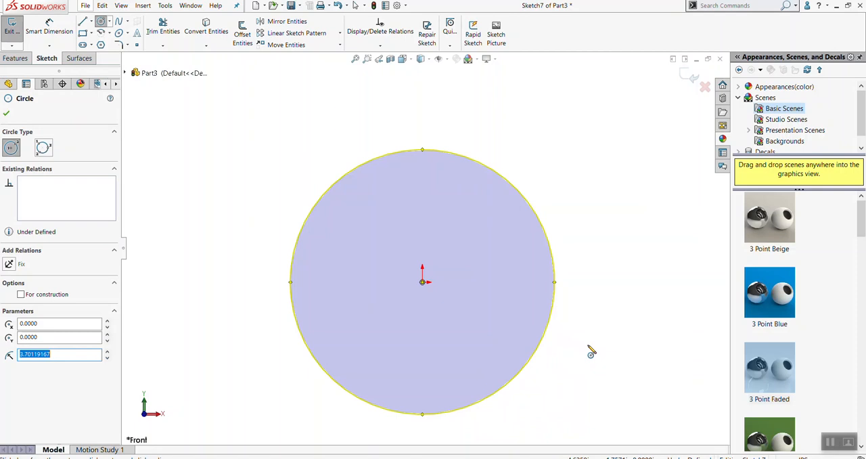
# Sketch a vertical line about 7.82 in long from inside the circle, above the origin, to a point below the circle
pyautogui.press('Escape')
pyautogui.click(592, 337)
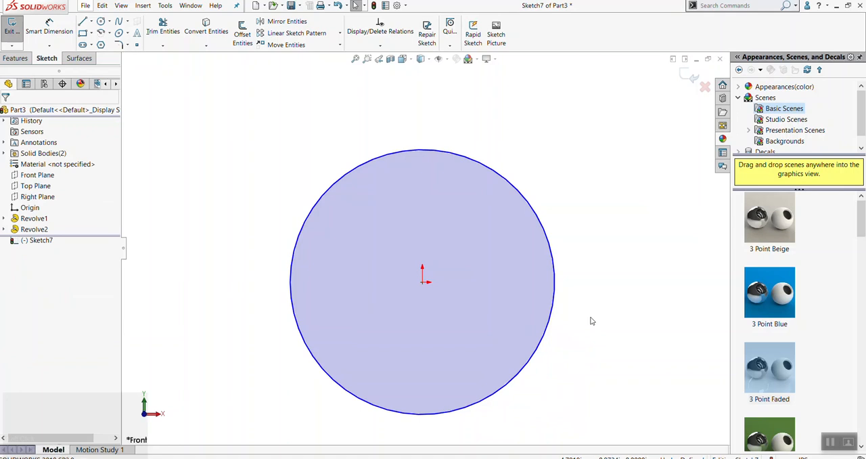
pyautogui.press('l')
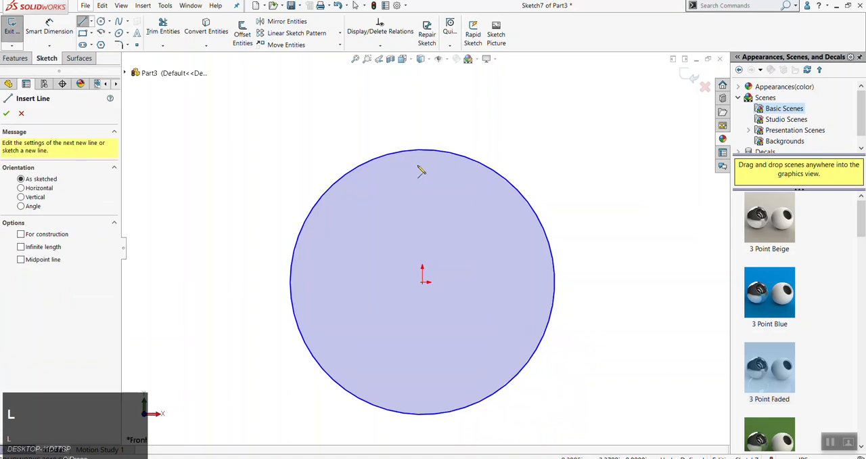
pyautogui.click(422, 231)
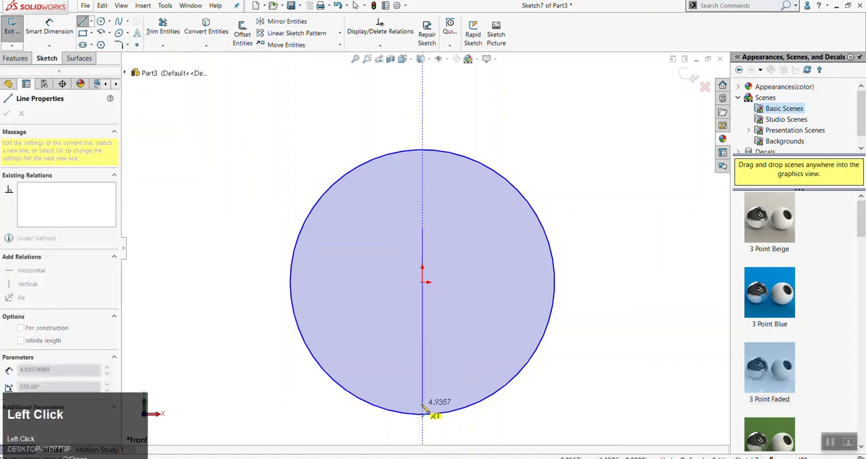
pyautogui.scroll(3, 425, 393)
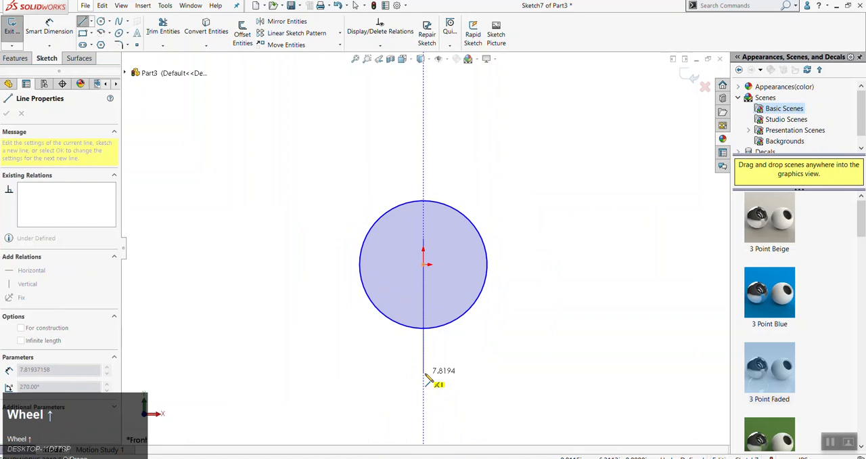
pyautogui.click(424, 375)
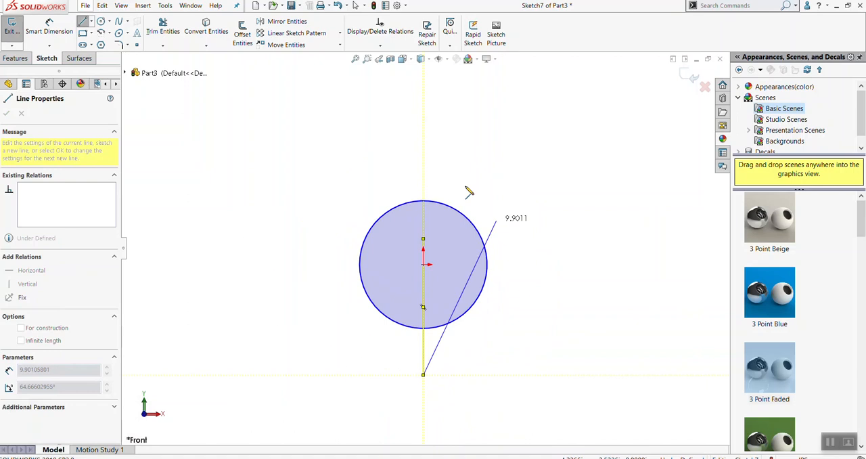
pyautogui.press('Escape')
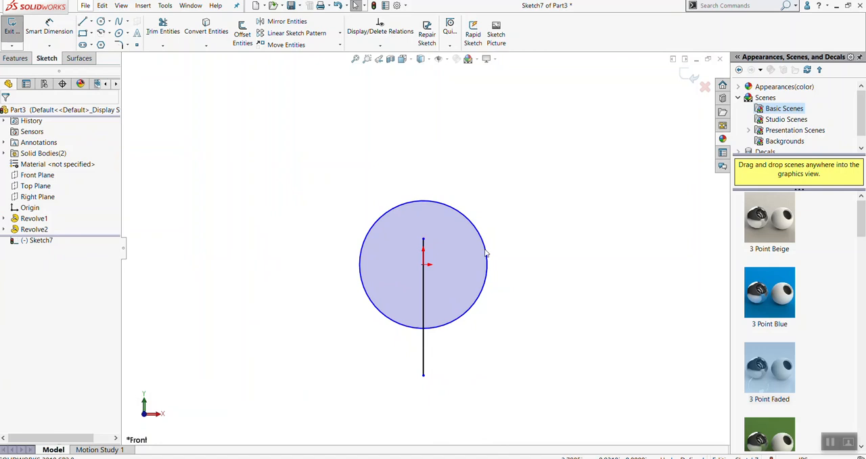
# Stretch the vertical line's upper endpoint above the circle to a length of about 12.62 in, and delete the line
pyautogui.moveTo(424, 241); pyautogui.dragTo(424, 157)
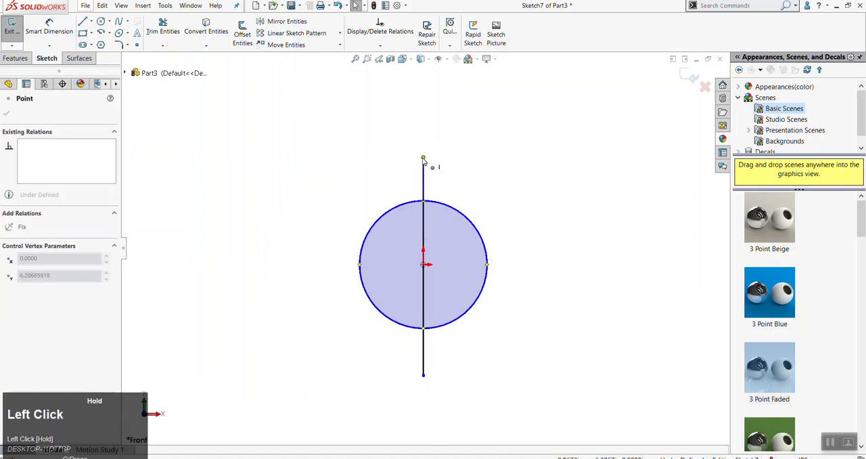
pyautogui.click(491, 184)
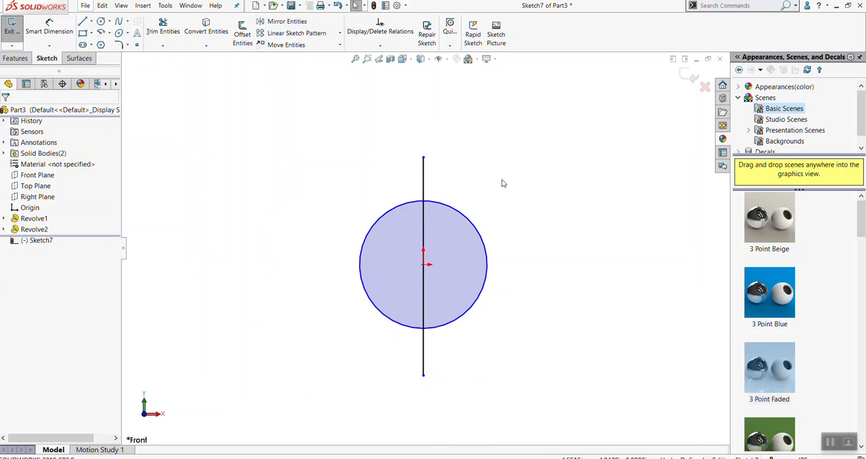
pyautogui.click(503, 182)
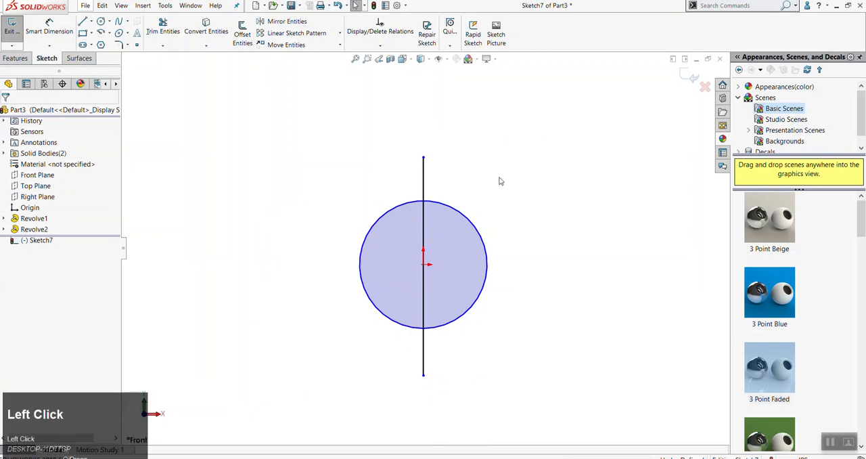
pyautogui.click(425, 177)
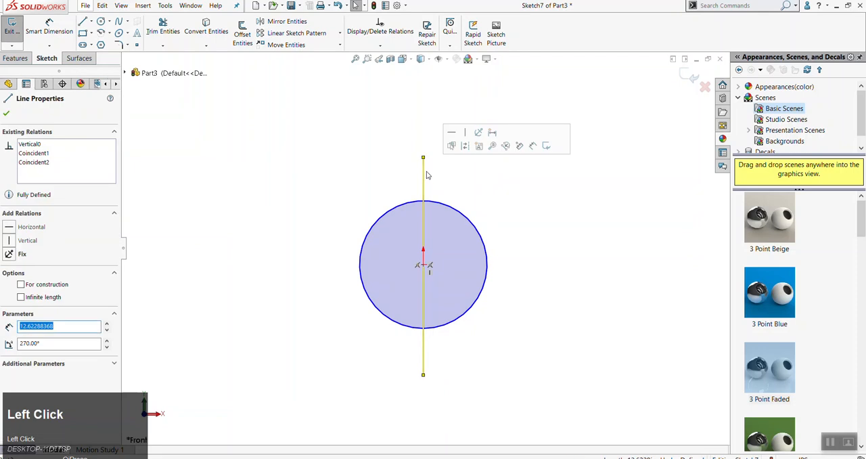
pyautogui.press('Delete')
# Sketch a vertical midpoint line centred on the origin, with both ends extending beyond the circle
pyautogui.click(91, 23)
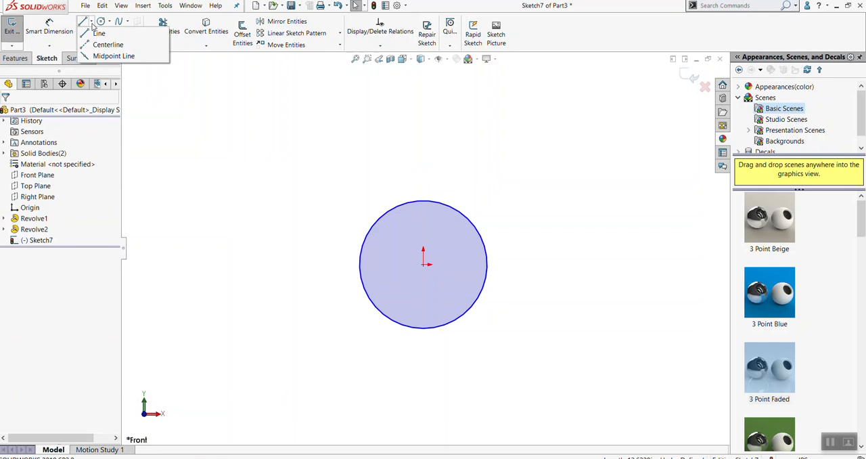
pyautogui.click(227, 124)
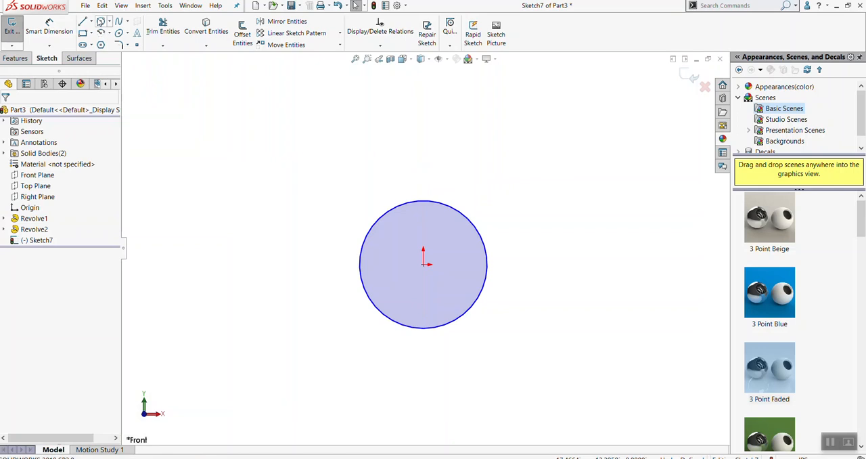
pyautogui.click(92, 23)
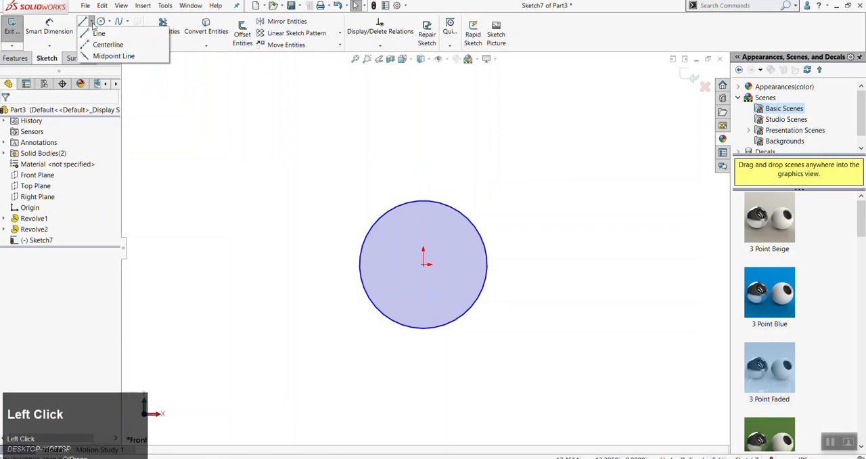
pyautogui.click(97, 56)
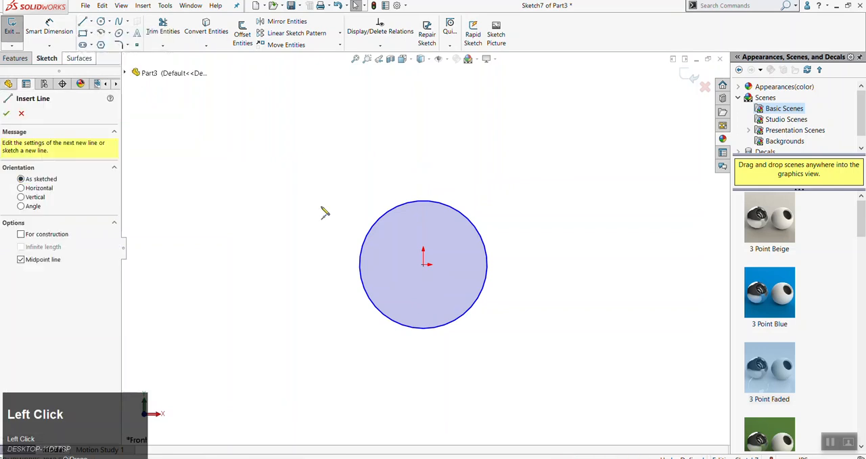
pyautogui.click(425, 261)
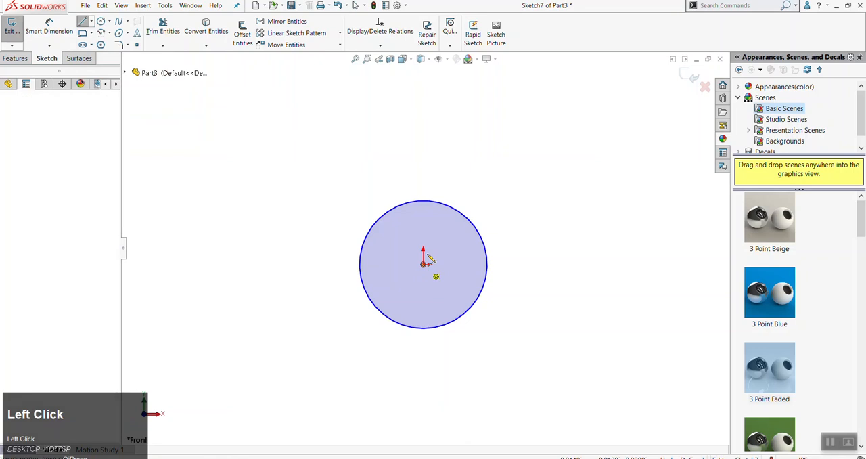
pyautogui.click(423, 145)
pyautogui.press('Escape')
# Sketch a trial slanted line about 6.70 in long to the left of the circle, and remove it
pyautogui.press('l')
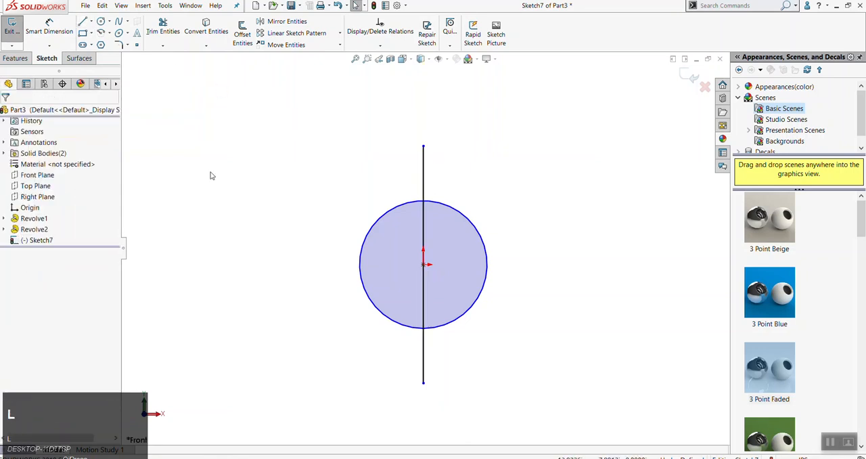
pyautogui.click(242, 155)
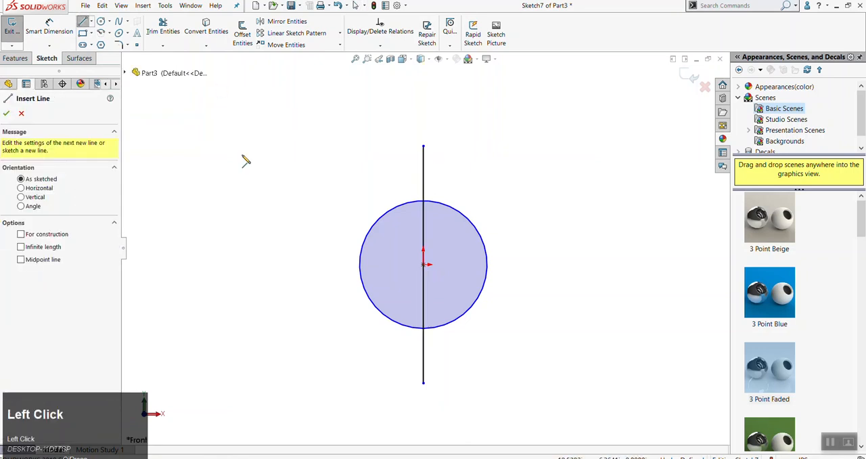
pyautogui.doubleClick(345, 211)
pyautogui.press('Escape')
pyautogui.moveTo(336, 123); pyautogui.dragTo(227, 258)
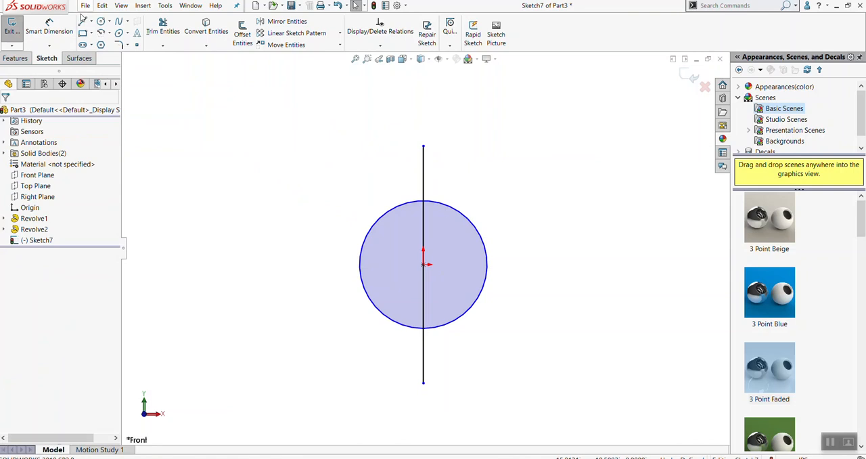
# Trim away the left half of the circle with the Trim to closest option
pyautogui.click(512, 201)
pyautogui.press('t')
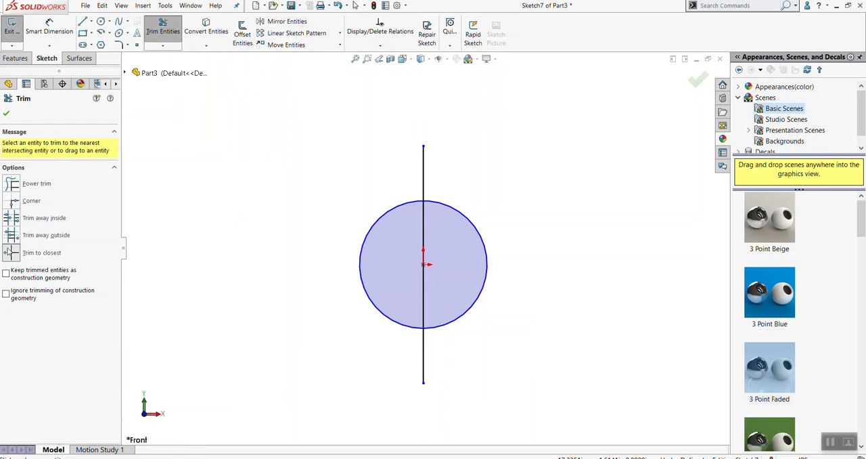
pyautogui.click(52, 258)
pyautogui.click(380, 222)
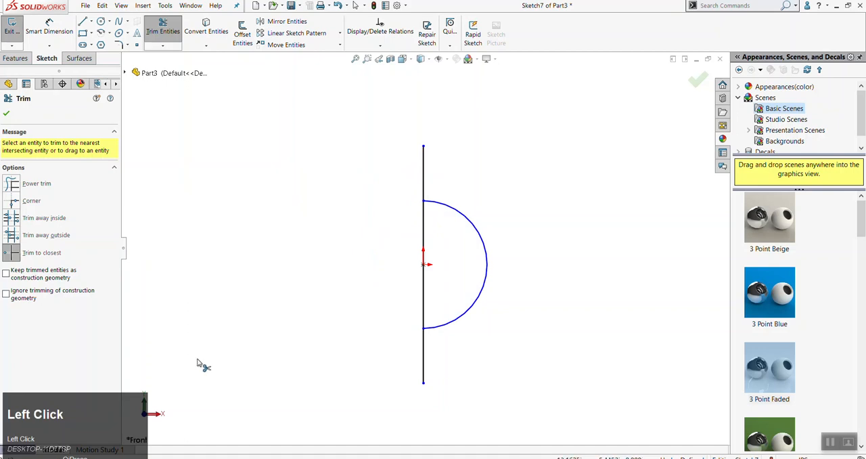
# Trim both line ends outside the semicircle, accepting the loss of the midpoint relation, and finish trimming
pyautogui.click(425, 174)
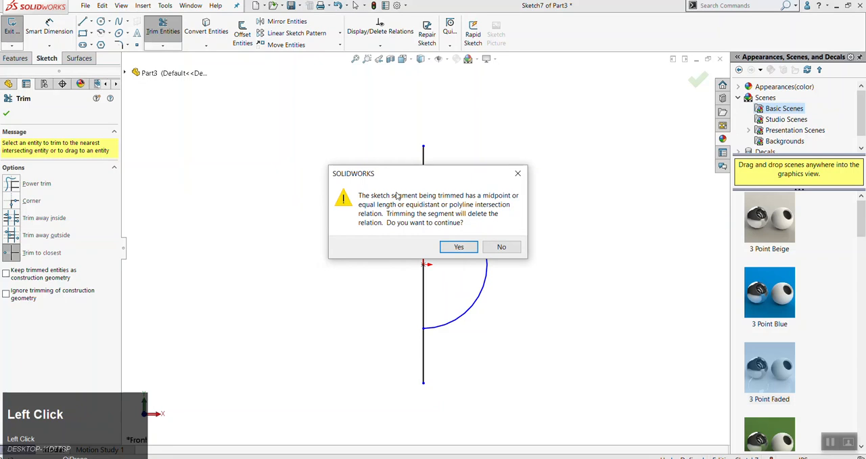
pyautogui.moveTo(409, 179); pyautogui.dragTo(250, 134)
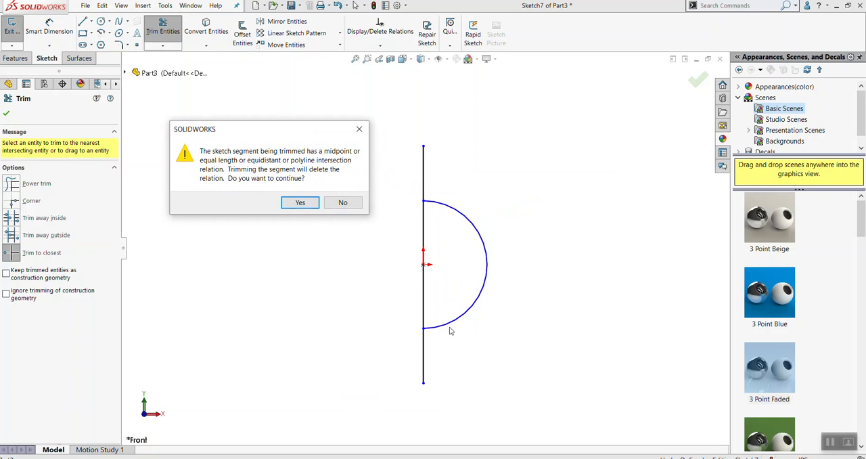
pyautogui.click(299, 204)
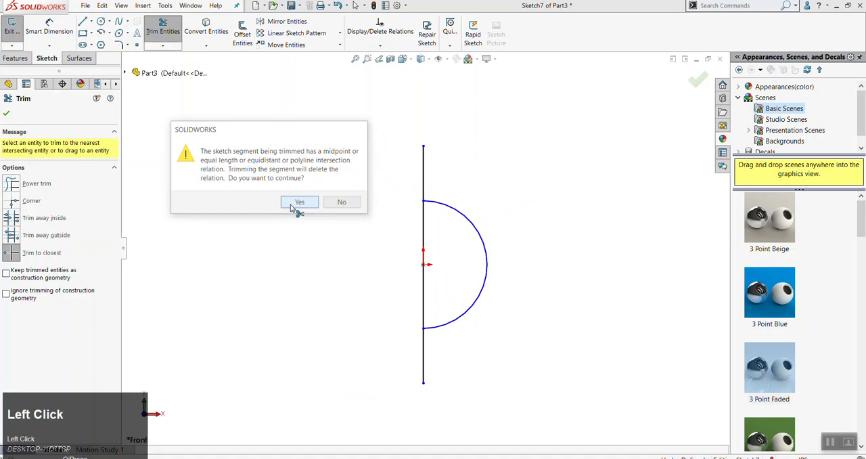
pyautogui.click(424, 355)
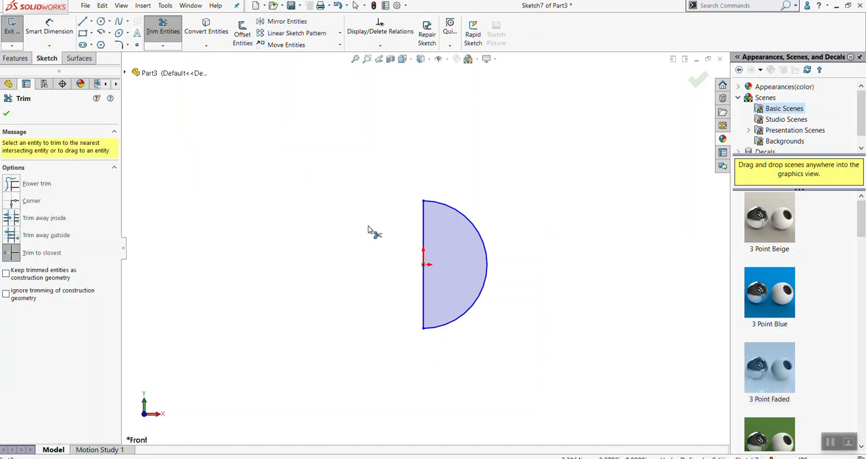
pyautogui.press('Escape')
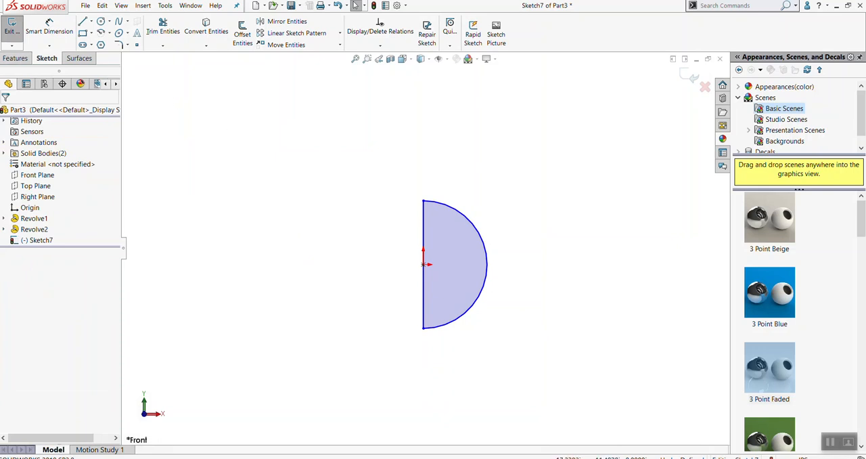
# Revolve the closed semicircle profile 360 degrees about its vertical line, without merging the result
pyautogui.click(14, 58)
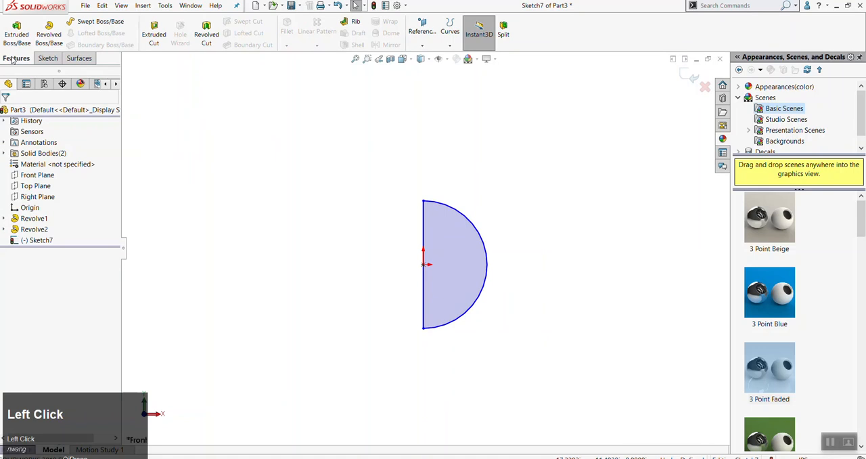
pyautogui.click(49, 34)
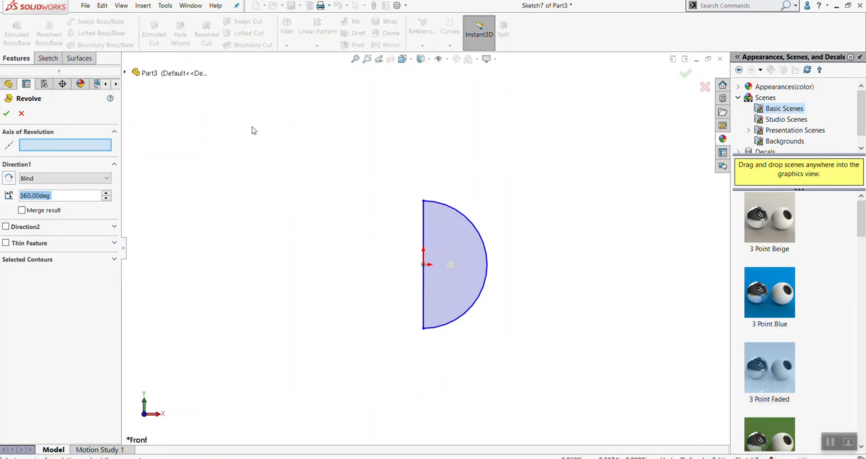
pyautogui.click(425, 228)
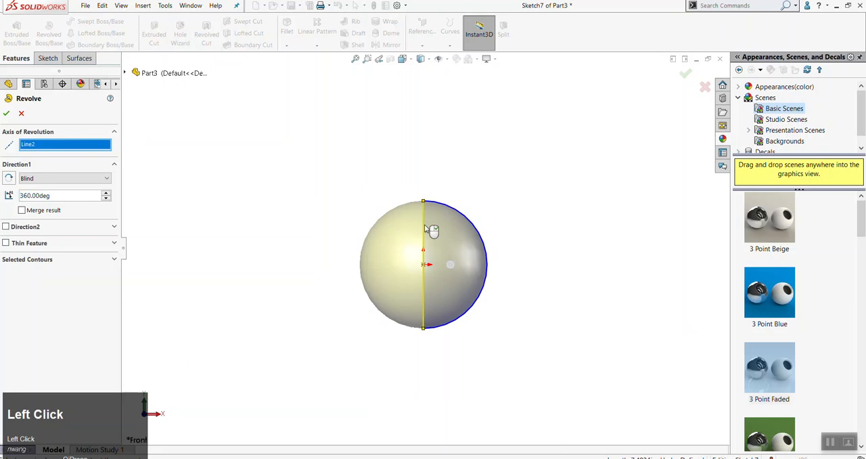
pyautogui.click(6, 113)
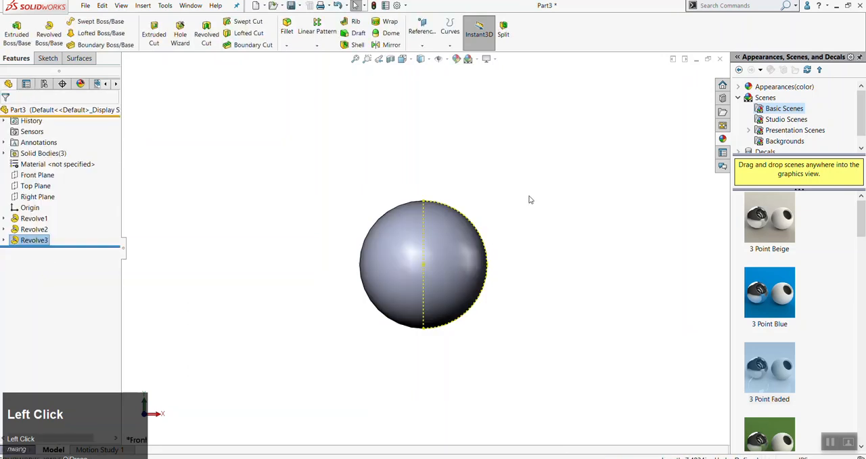
# Show the hidden cone body of Revolve2 together with the sphere
pyautogui.moveTo(469, 181); pyautogui.dragTo(158, 221, button='middle')
pyautogui.rightClick(30, 230)
pyautogui.click(37, 216)
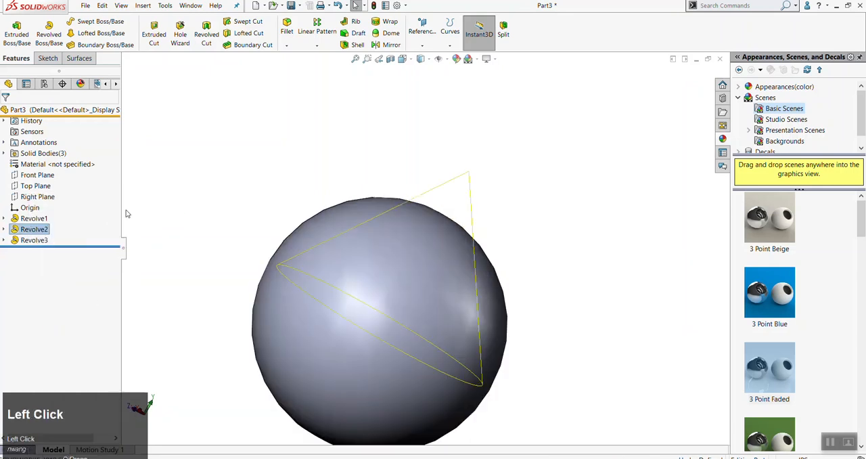
pyautogui.click(200, 205)
pyautogui.rightClick(30, 232)
pyautogui.click(38, 215)
pyautogui.click(175, 206)
# Show the hidden cylinder body of Revolve1 alongside the cone and sphere
pyautogui.rightClick(42, 220)
pyautogui.click(52, 206)
pyautogui.click(223, 159)
pyautogui.scroll(5, 524, 194)
pyautogui.moveTo(548, 228); pyautogui.dragTo(492, 234, button='middle')
pyautogui.scroll(-2, 491, 234)
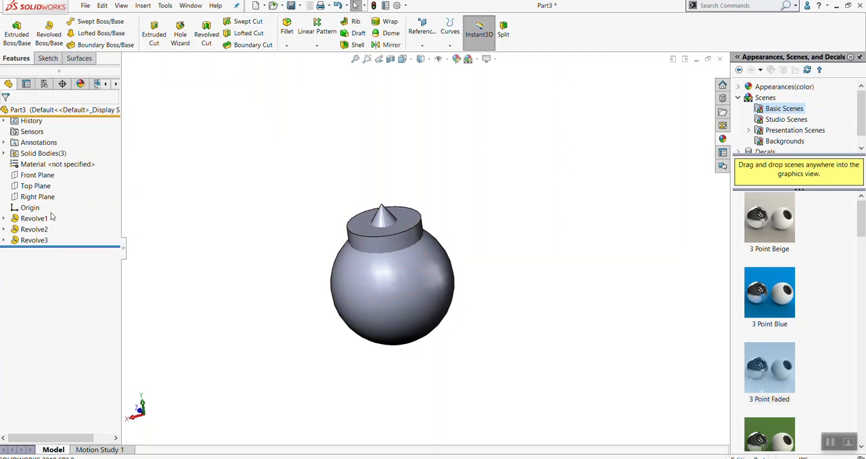
# Examine the surfaces of the cone, cylinder and sphere with zebra stripes from different angles, and turn the stripes off
pyautogui.hotkey('alt', 'z')
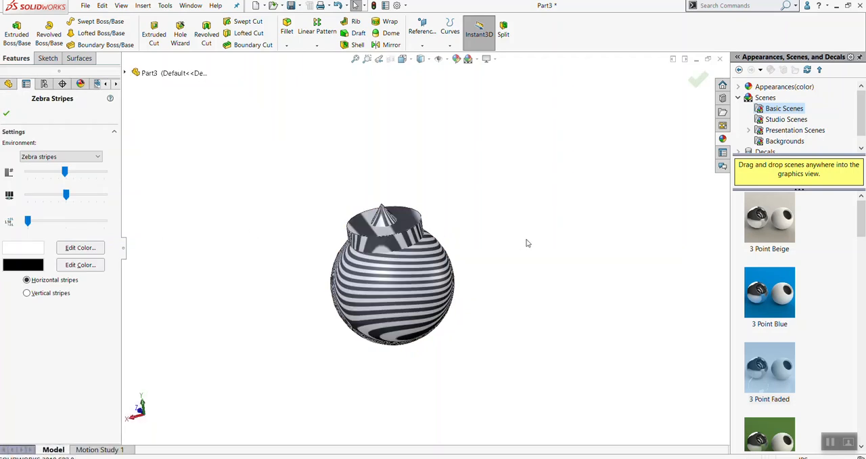
pyautogui.press('alt')
pyautogui.hotkey('alt', 'z')
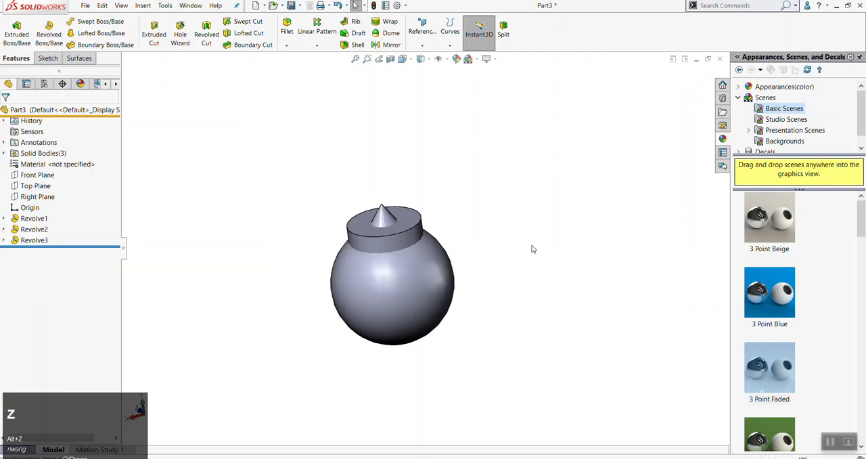
pyautogui.click(536, 247)
pyautogui.moveTo(535, 247); pyautogui.dragTo(454, 222, button='middle')
pyautogui.hotkey('alt', 'z')
pyautogui.scroll(-2, 495, 264)
pyautogui.scroll(-1, 496, 264)
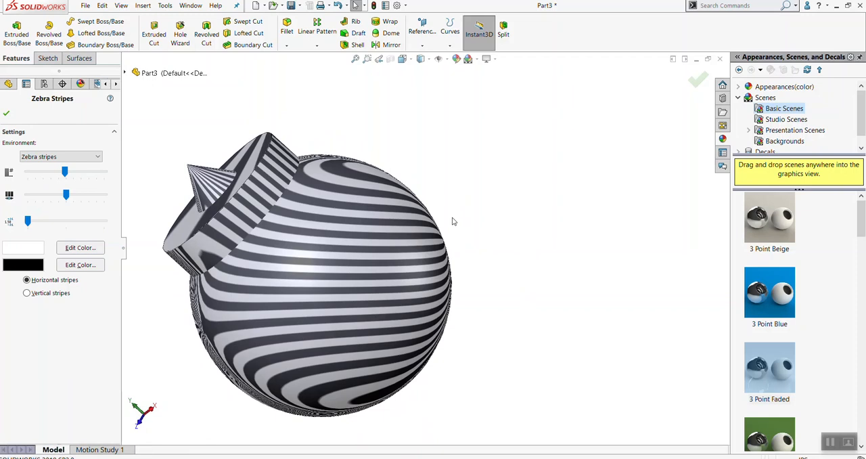
pyautogui.hotkey('alt', 'z')
pyautogui.click(457, 182)
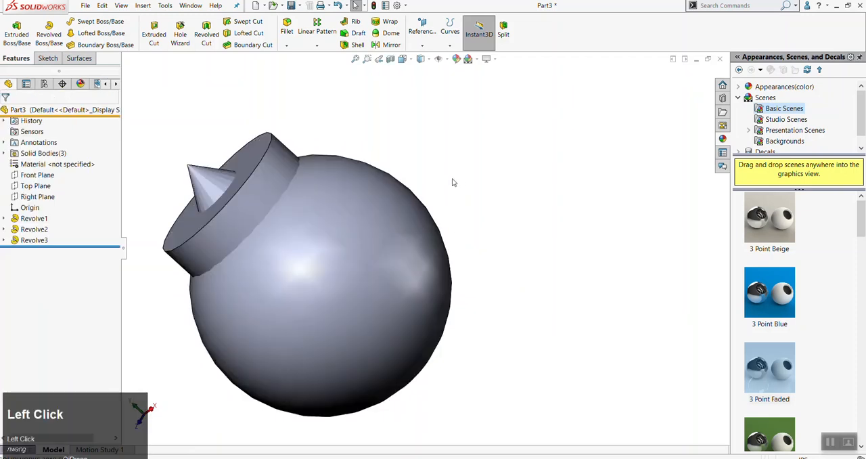
pyautogui.scroll(4, 457, 182)
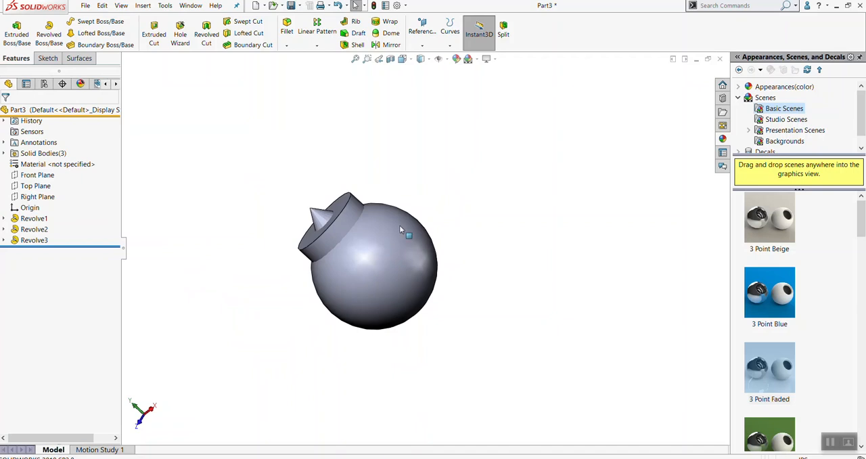
pyautogui.click(343, 205)
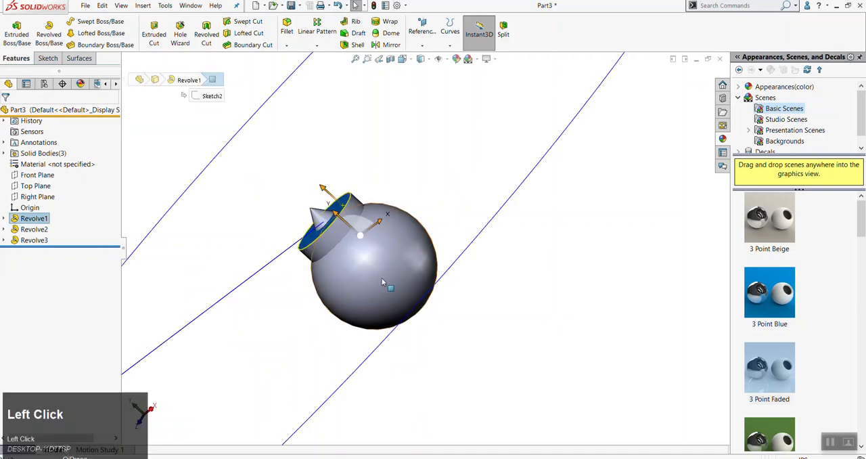
pyautogui.scroll(3, 398, 278)
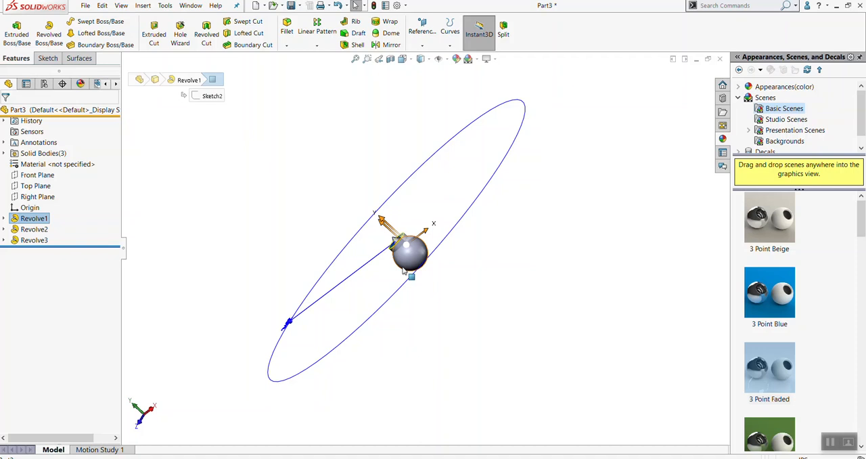
pyautogui.click(85, 6)
pyautogui.click(101, 118)
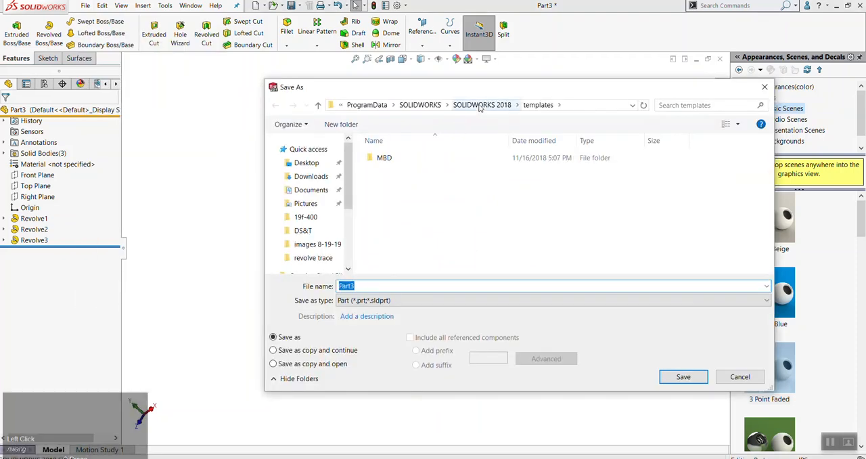
pyautogui.click(740, 377)
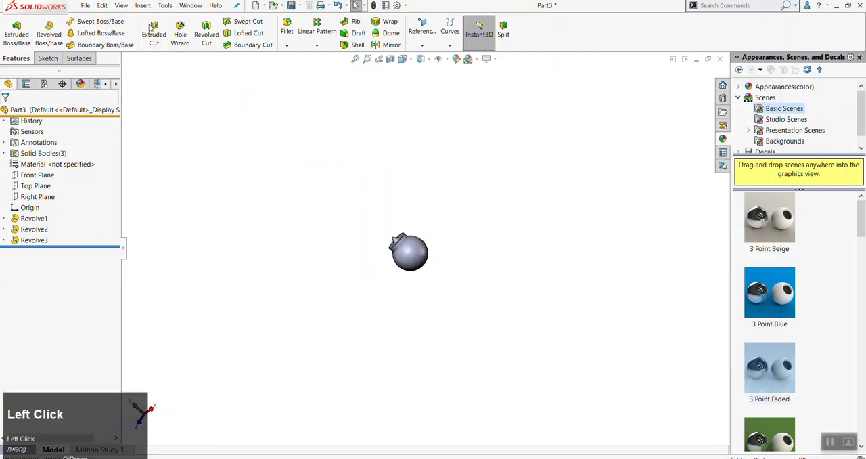
# Save the part as "whateveer you want" in the DES400 folder inside Documents
pyautogui.click(85, 6)
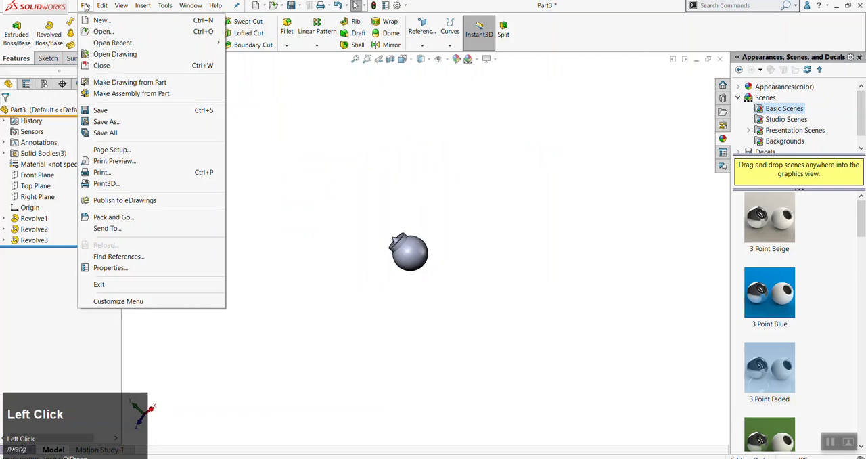
pyautogui.click(136, 120)
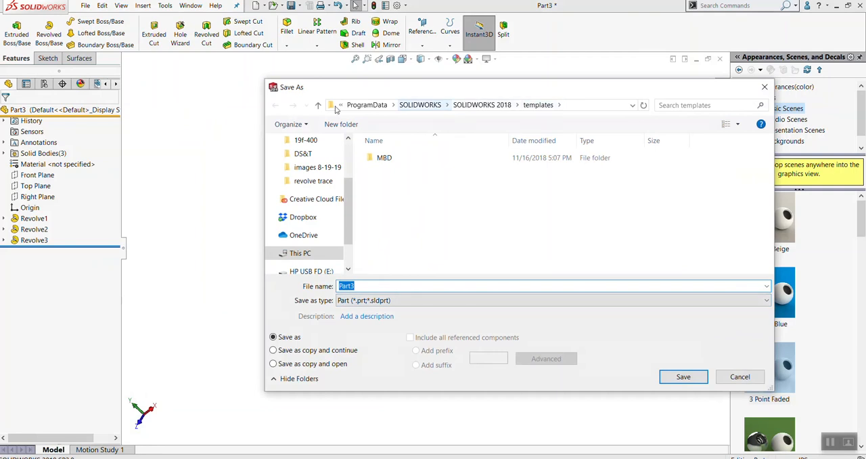
pyautogui.scroll(2, 316, 190)
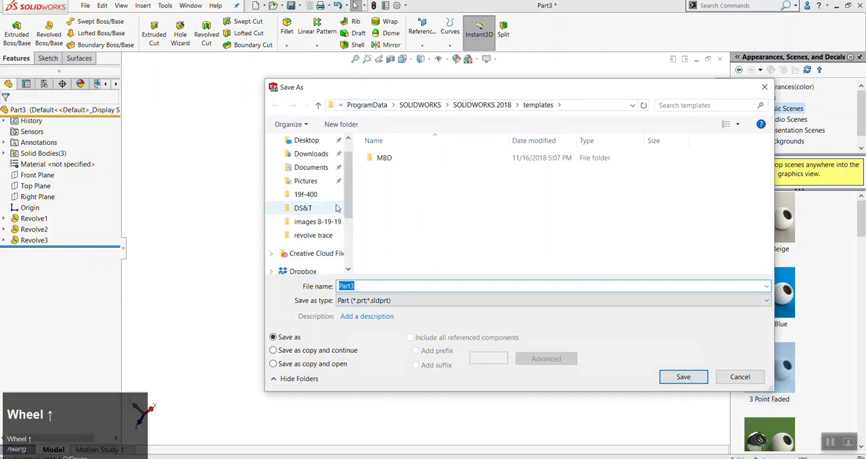
pyautogui.click(312, 190)
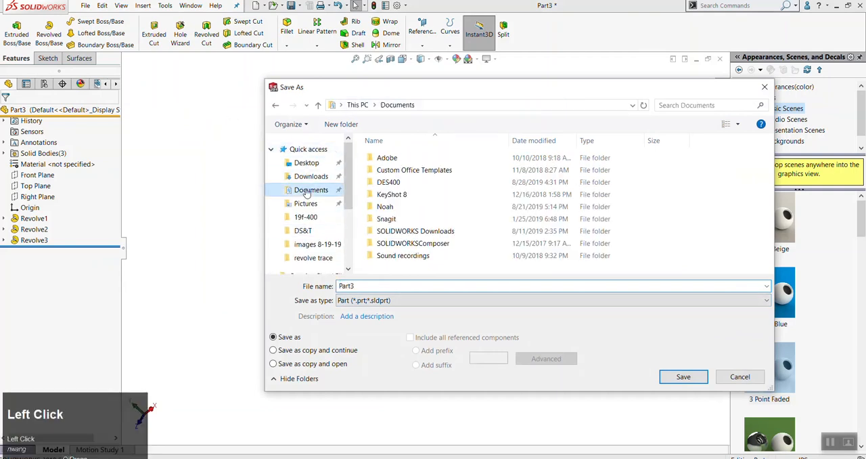
pyautogui.scroll(-1, 410, 222)
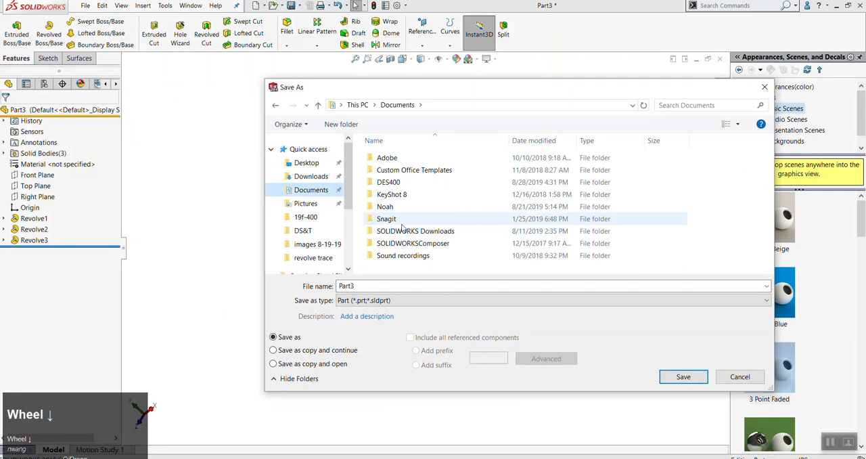
pyautogui.doubleClick(398, 187)
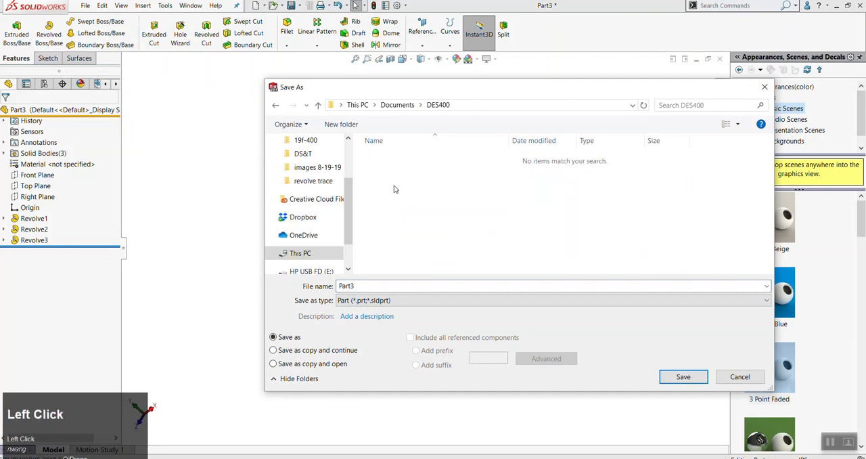
pyautogui.click(388, 287)
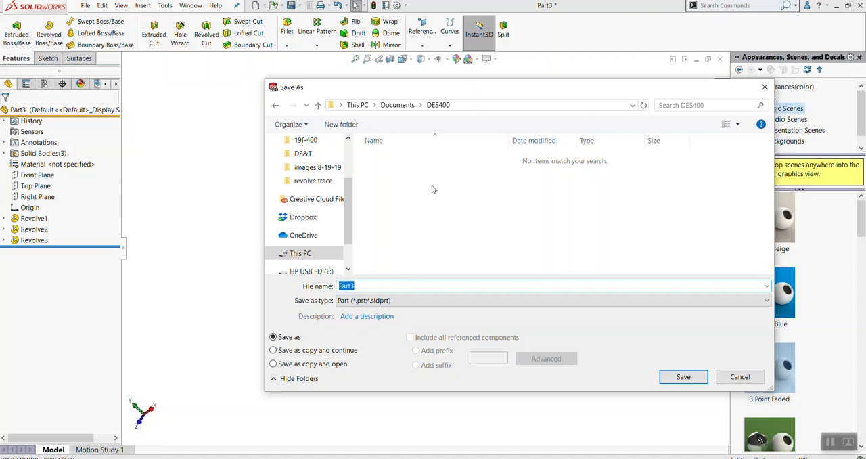
pyautogui.write('whateveer you want')
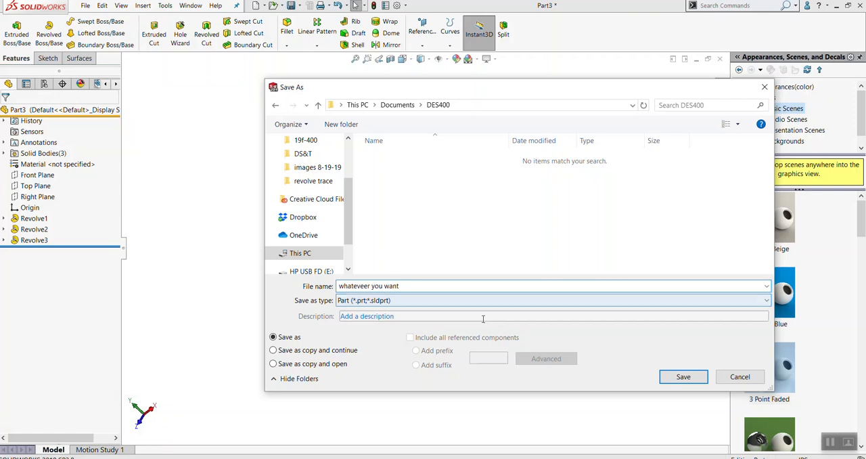
pyautogui.click(685, 379)
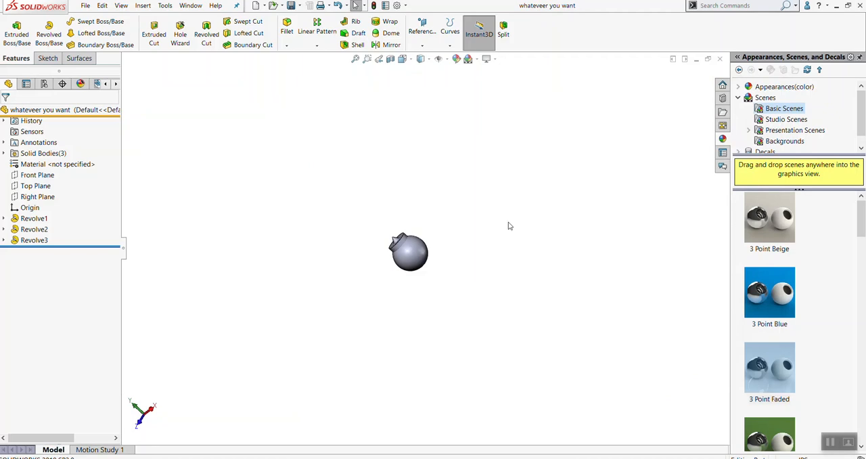
# Review the Backup/Recover system options and close them without changing anything
pyautogui.click(397, 5)
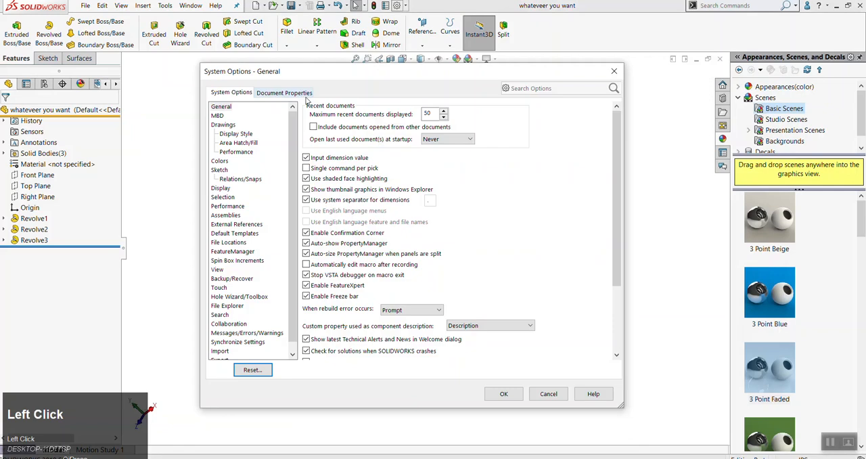
pyautogui.scroll(-1, 276, 250)
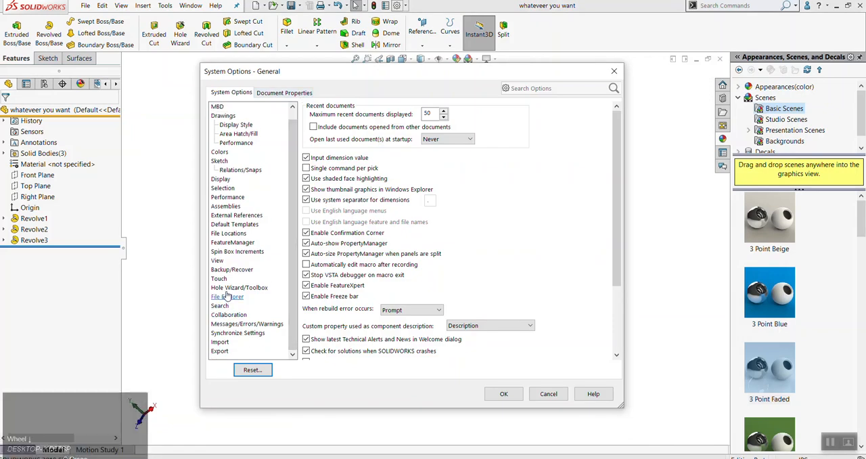
pyautogui.click(232, 270)
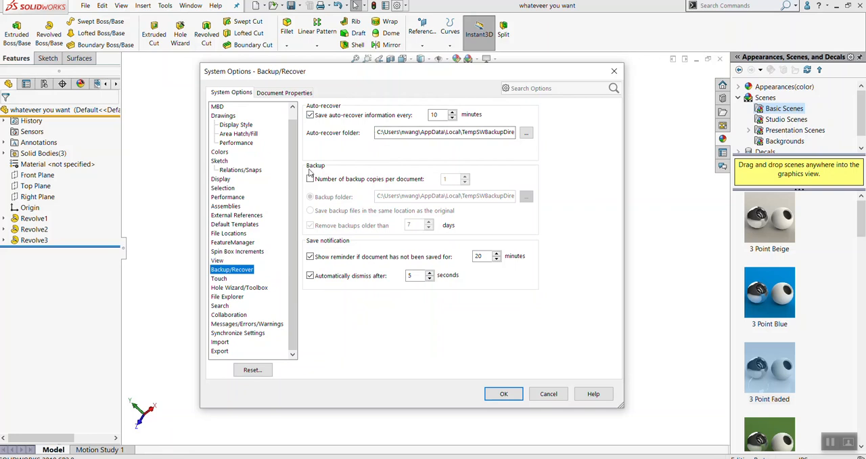
pyautogui.click(547, 394)
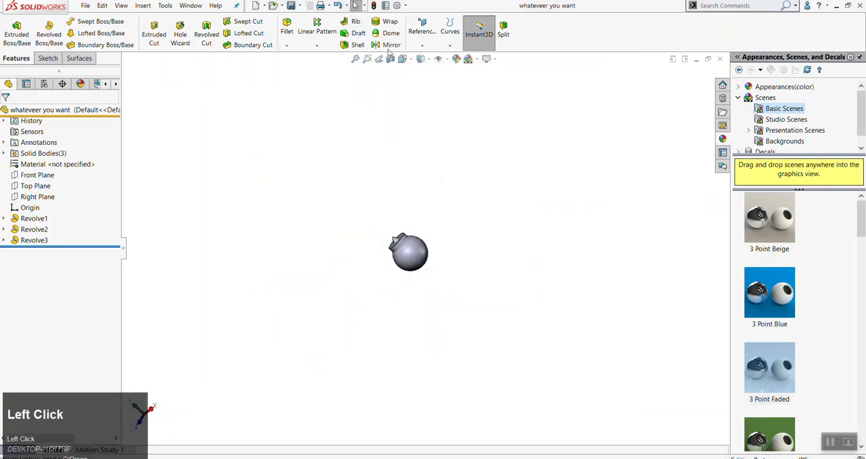
pyautogui.click(396, 6)
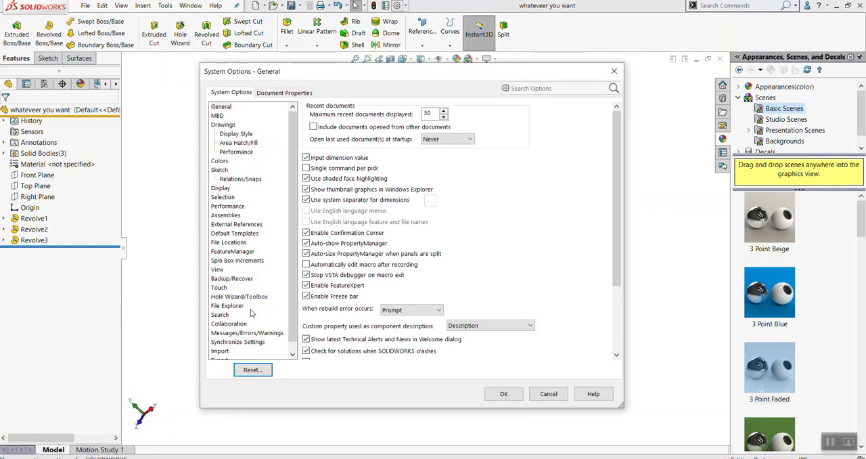
pyautogui.scroll(-1, 250, 311)
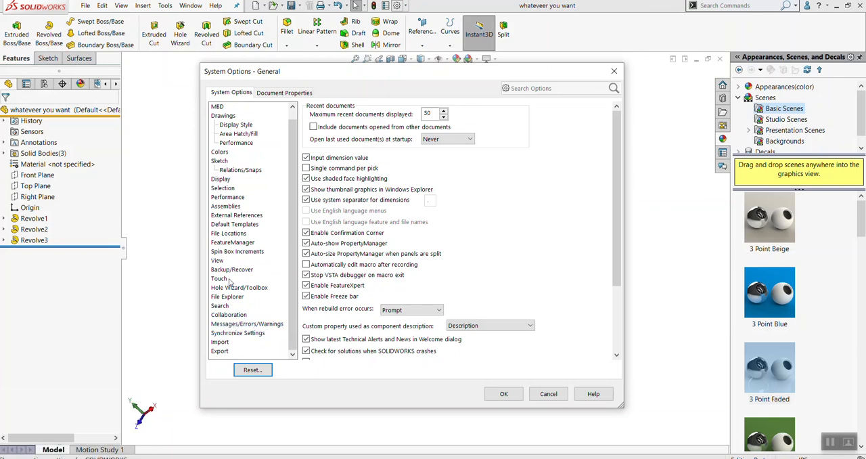
pyautogui.scroll(-1, 232, 276)
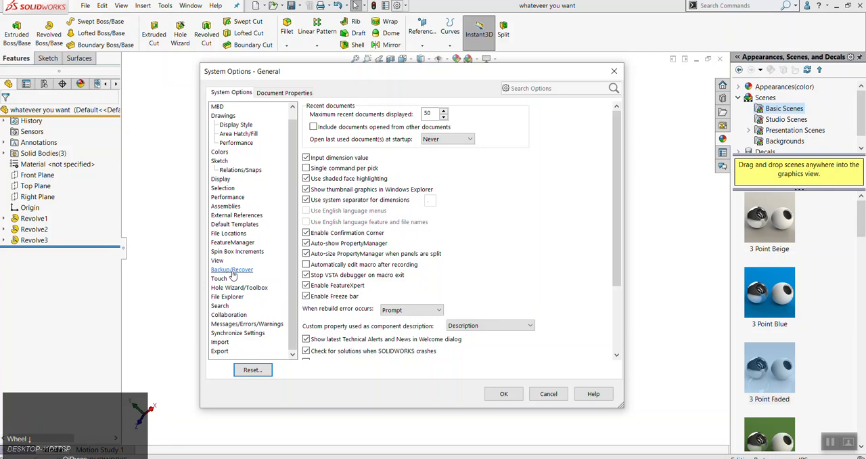
pyautogui.click(549, 393)
# Open the Backup/Recover settings in the system options
pyautogui.click(399, 5)
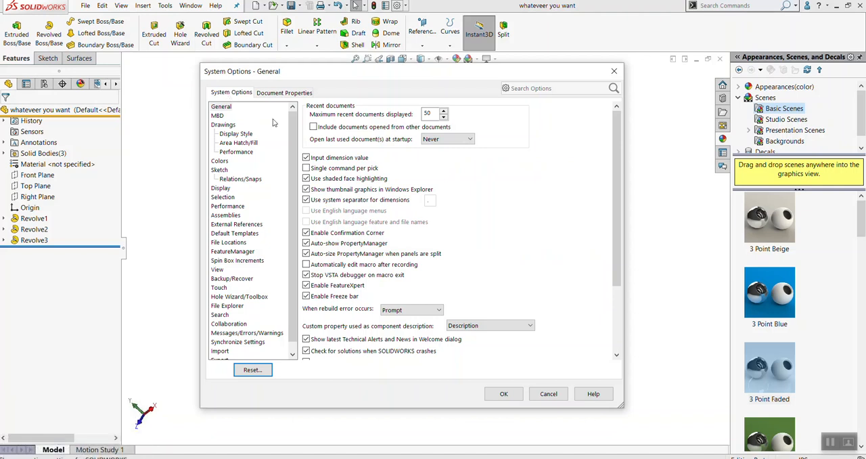
pyautogui.moveTo(291, 163); pyautogui.dragTo(291, 172)
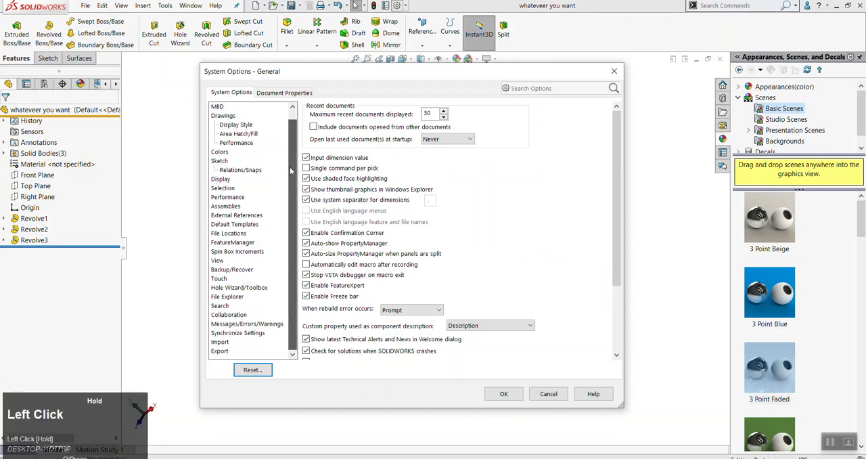
pyautogui.click(232, 270)
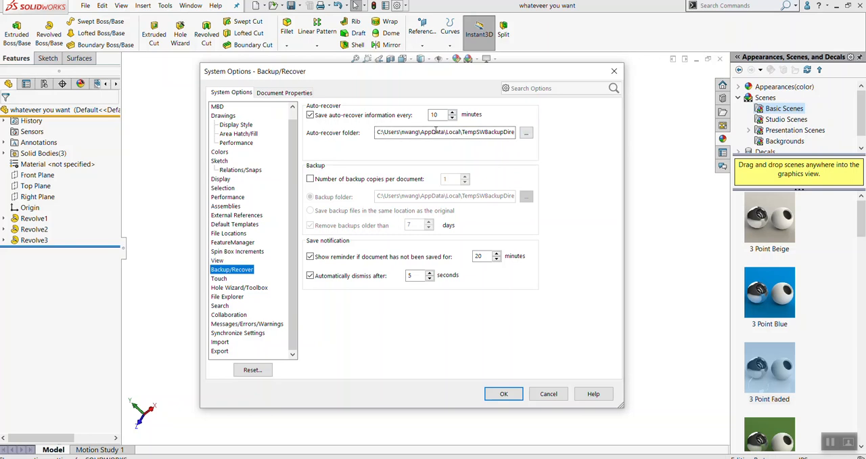
pyautogui.click(526, 133)
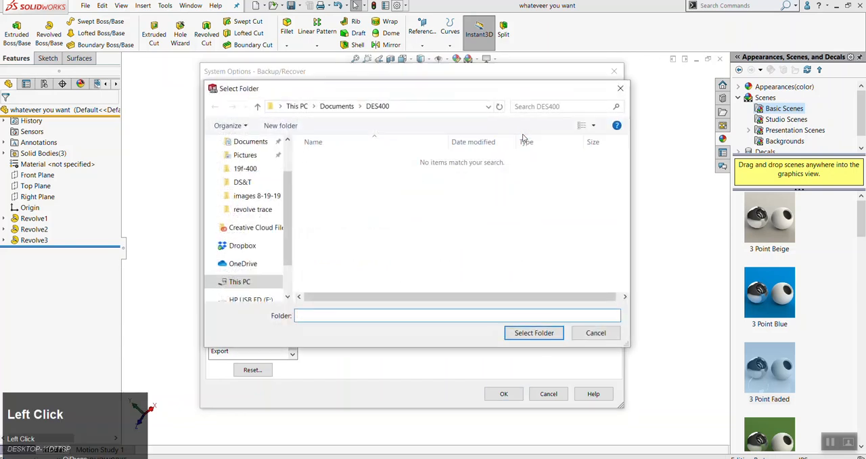
pyautogui.click(596, 332)
pyautogui.click(526, 133)
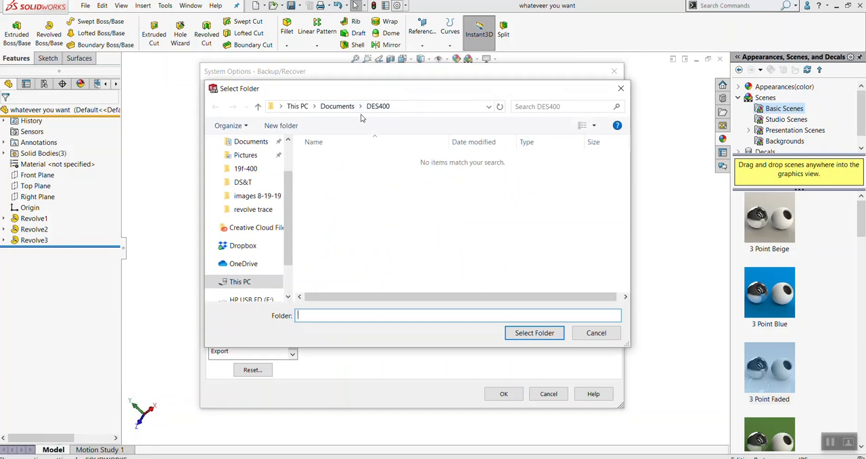
pyautogui.moveTo(289, 179); pyautogui.dragTo(287, 151)
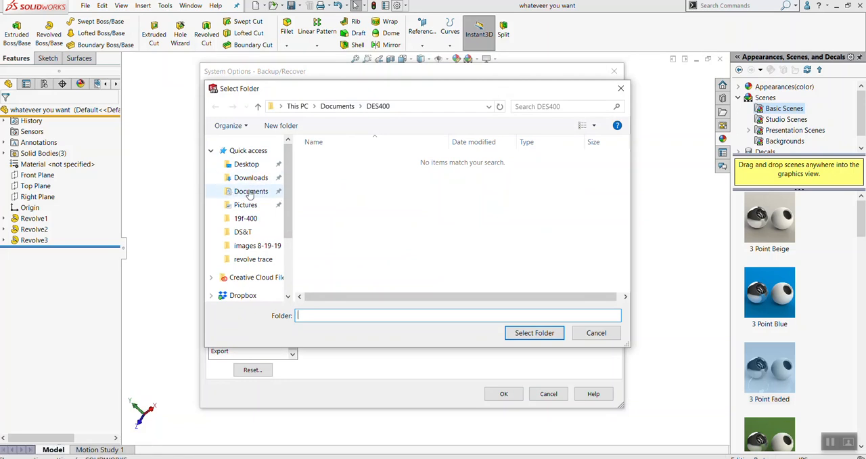
pyautogui.click(587, 331)
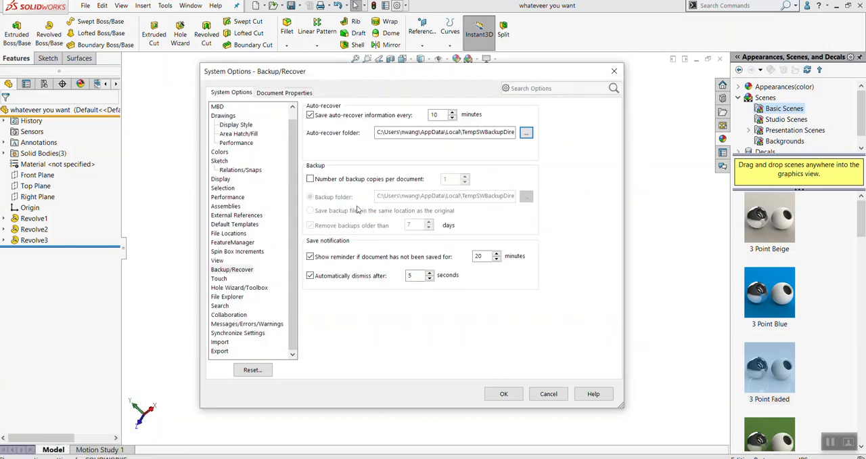
# Create a folder named backup inside DES400 while browsing for the auto-recover location, and leave the folder browser without selecting it
pyautogui.click(528, 134)
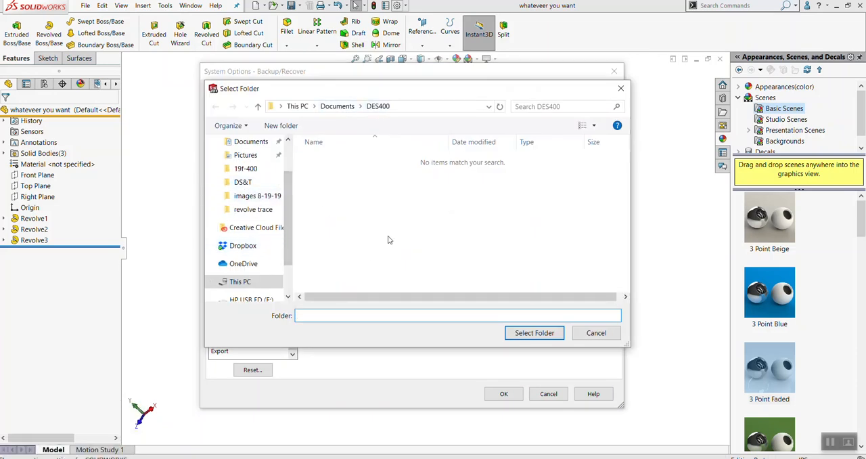
pyautogui.rightClick(356, 197)
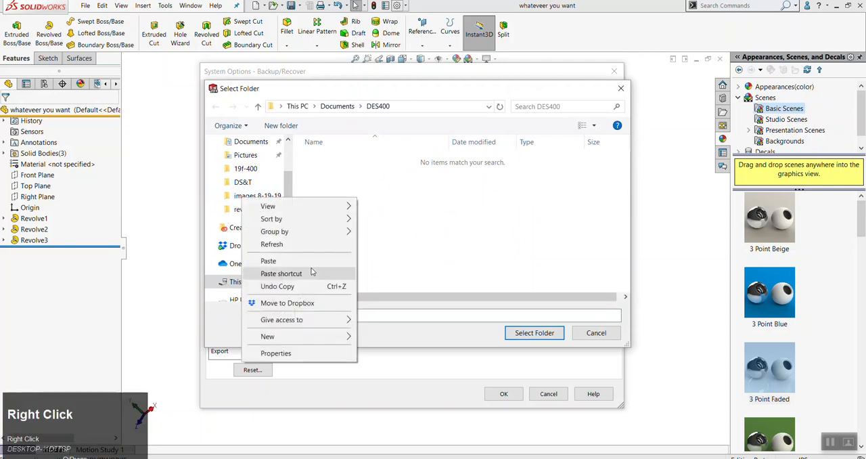
pyautogui.click(305, 337)
pyautogui.click(383, 337)
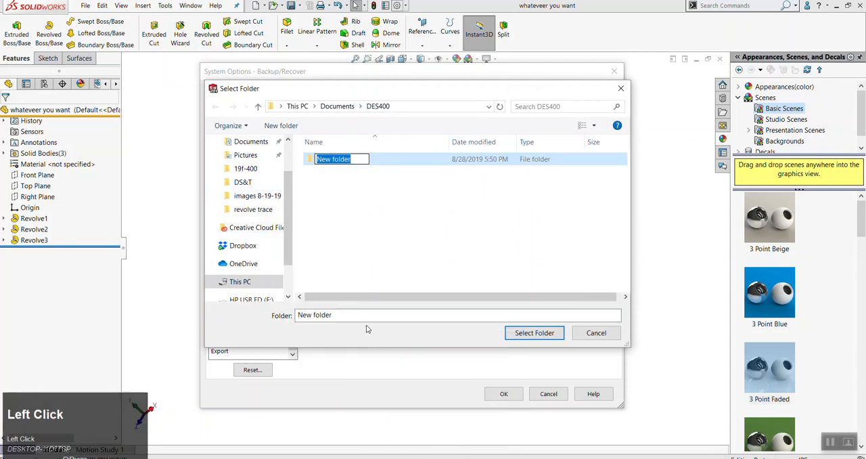
pyautogui.write('backup')
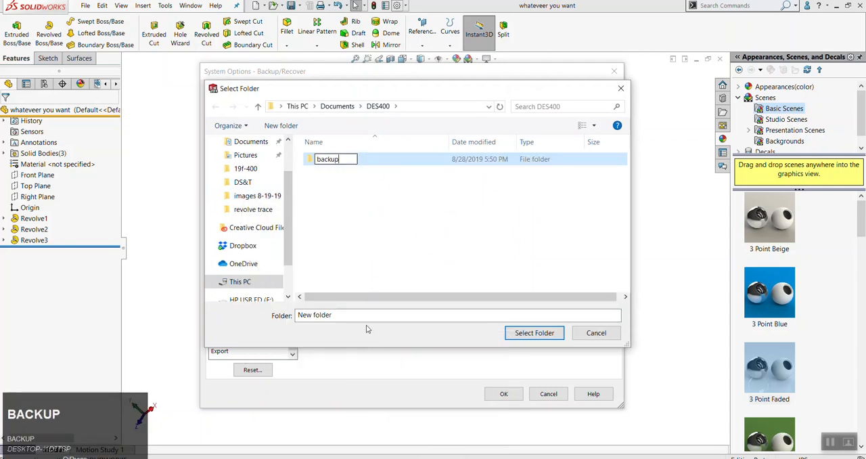
pyautogui.click(353, 159)
pyautogui.click(352, 160)
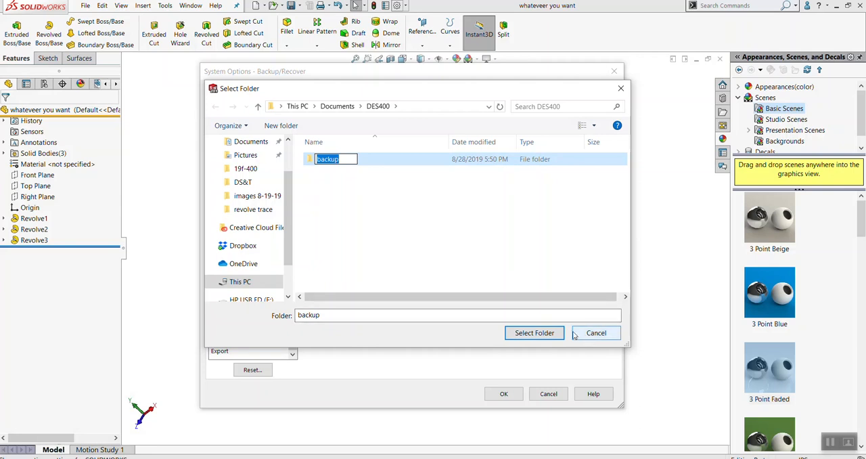
pyautogui.click(335, 196)
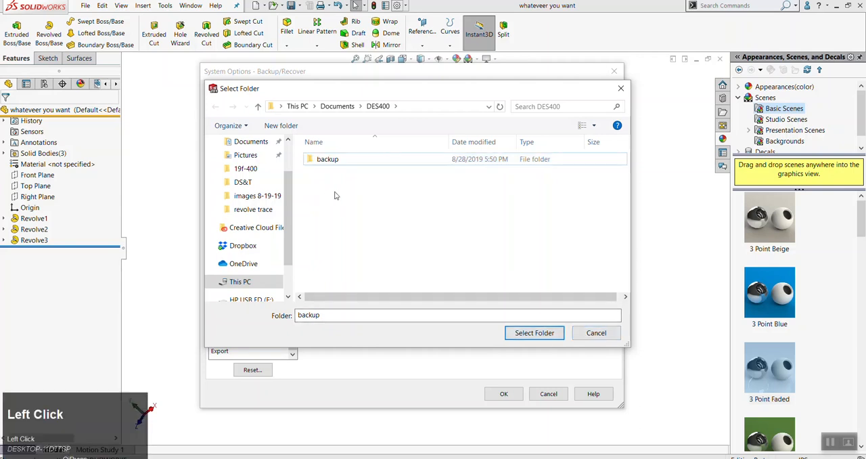
pyautogui.click(586, 332)
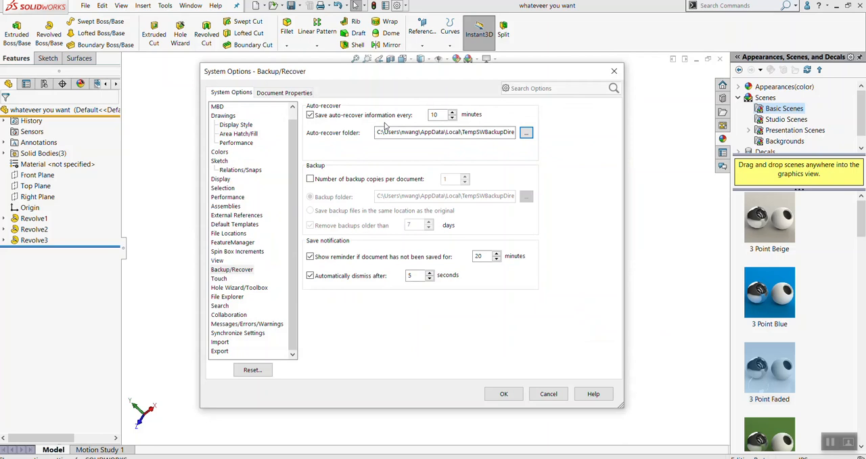
# Copy the auto-recover folder path, open that location in File Explorer to inspect its contents, and return to SOLIDWORKS
pyautogui.moveTo(383, 130); pyautogui.dragTo(753, 147)
pyautogui.hotkey('ctrl', 'c')
pyautogui.click(203, 457)
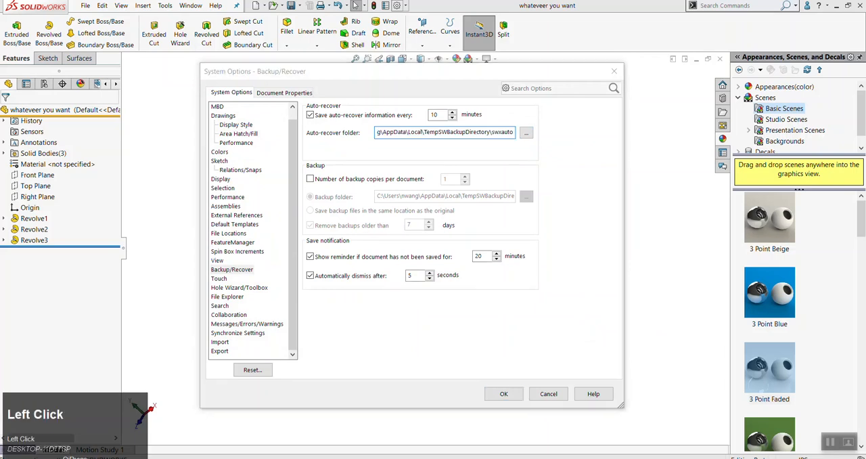
pyautogui.click(466, 42)
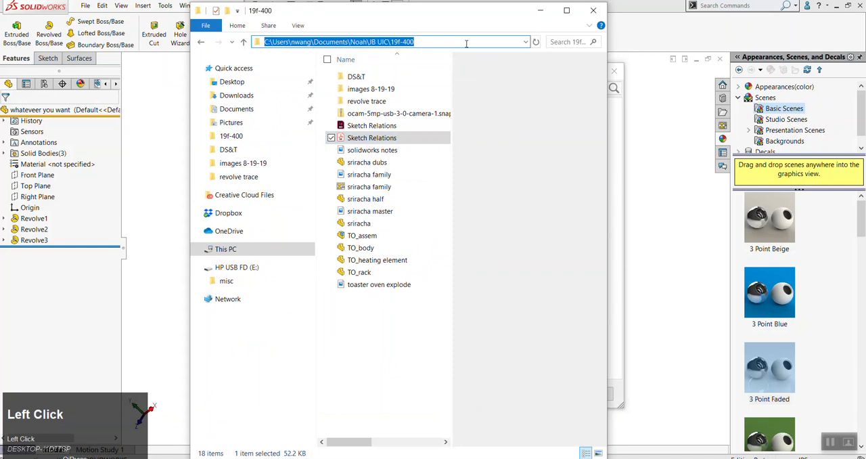
pyautogui.hotkey('ctrl', 'v')
pyautogui.press('Return')
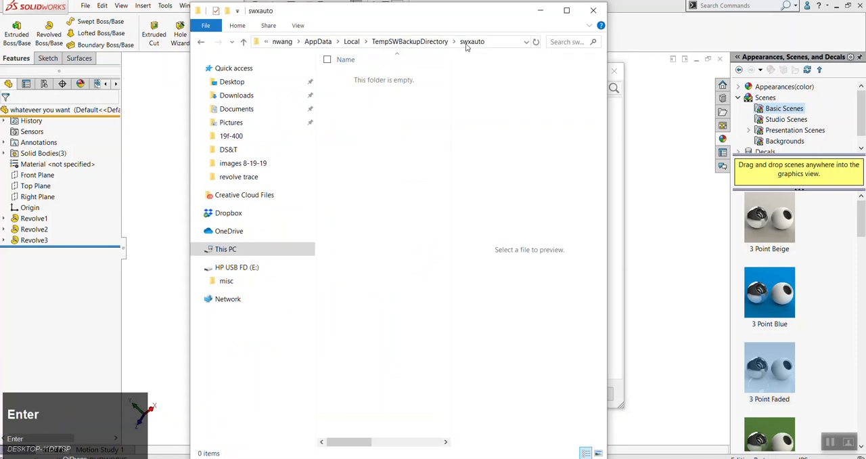
pyautogui.click(567, 10)
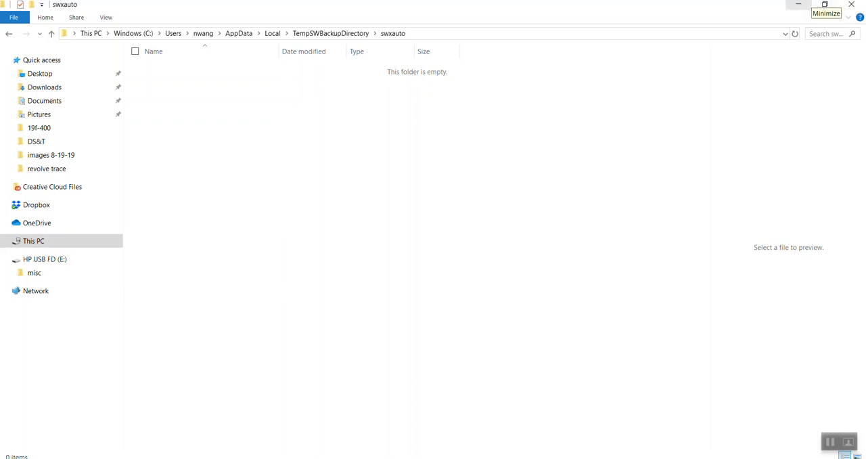
pyautogui.click(809, 6)
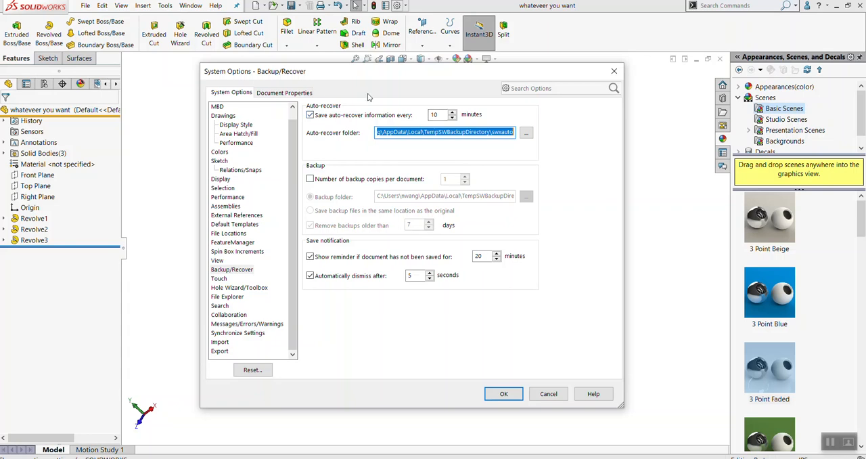
# Try enabling the number of backup copies per document, and leave the system options without saving
pyautogui.click(312, 180)
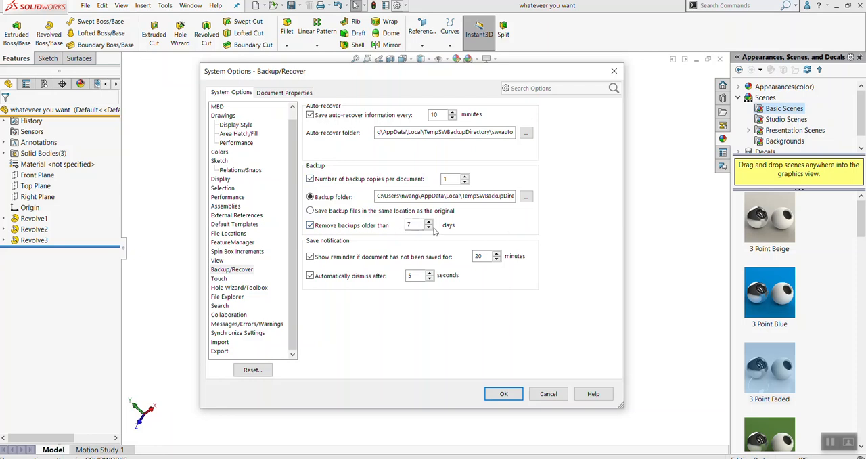
pyautogui.click(311, 179)
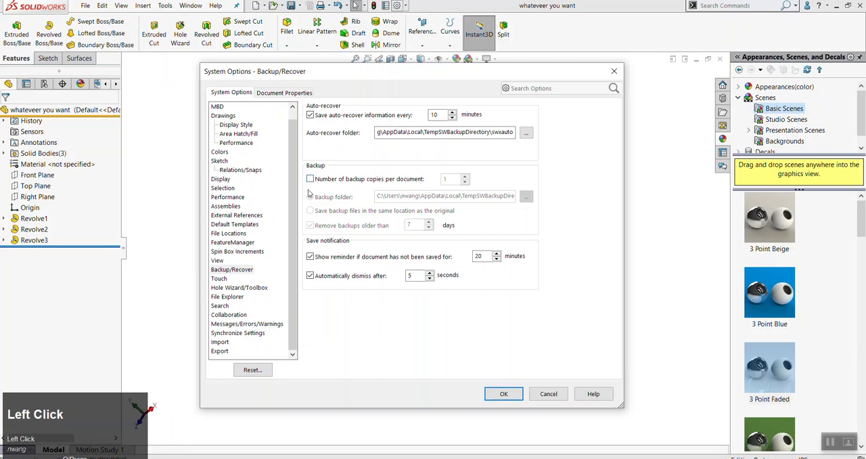
pyautogui.click(557, 399)
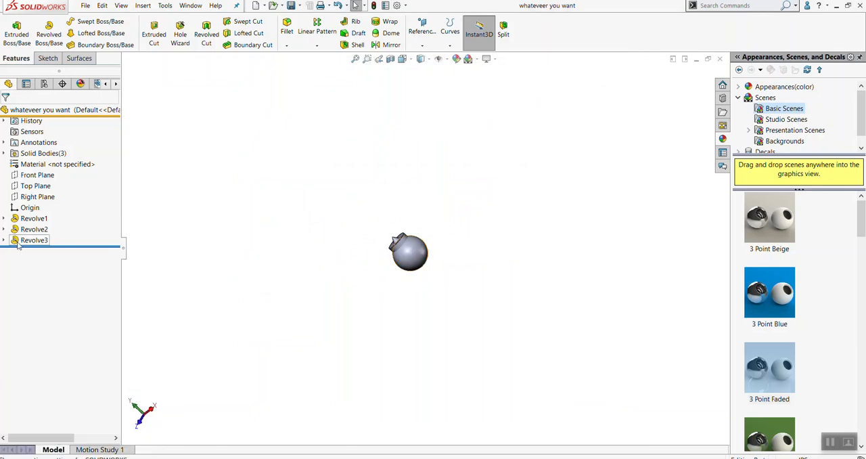
# Expand Revolve1 to reveal Sketch2, open the sketch for editing, and exit it without changes
pyautogui.moveTo(42, 230)
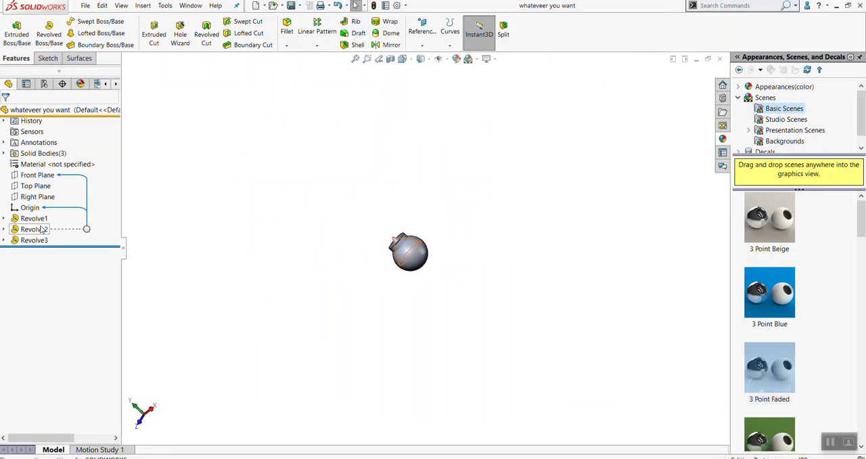
pyautogui.click(3, 219)
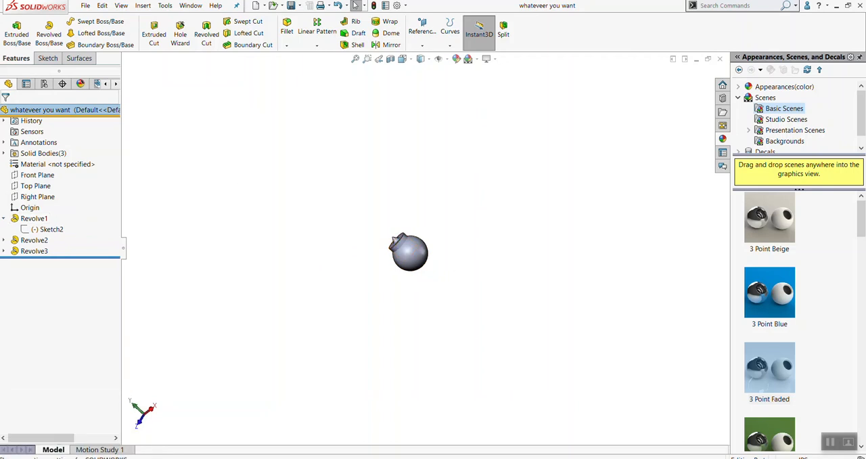
pyautogui.click(4, 219)
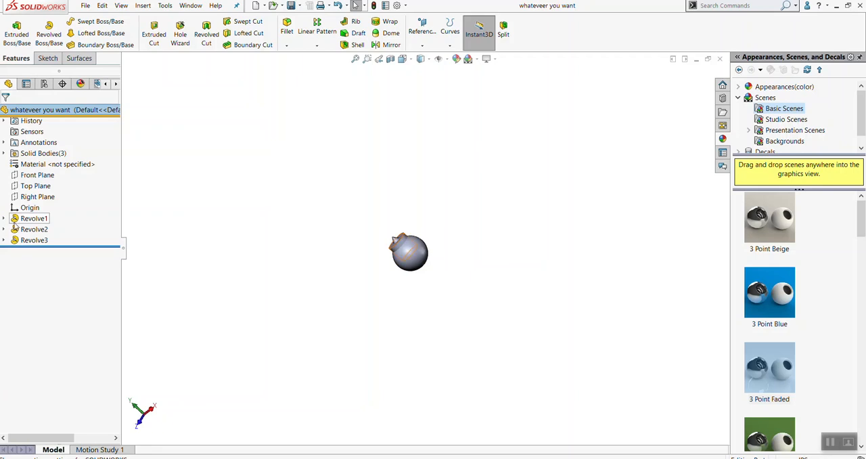
pyautogui.click(3, 219)
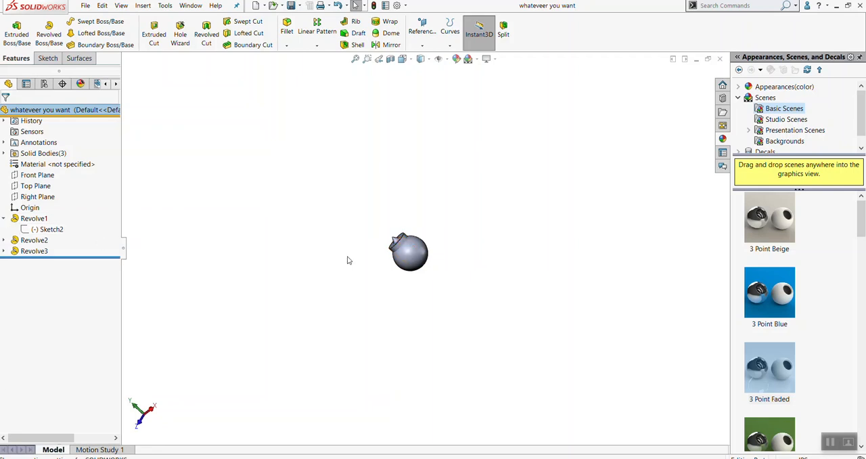
pyautogui.scroll(-10, 404, 252)
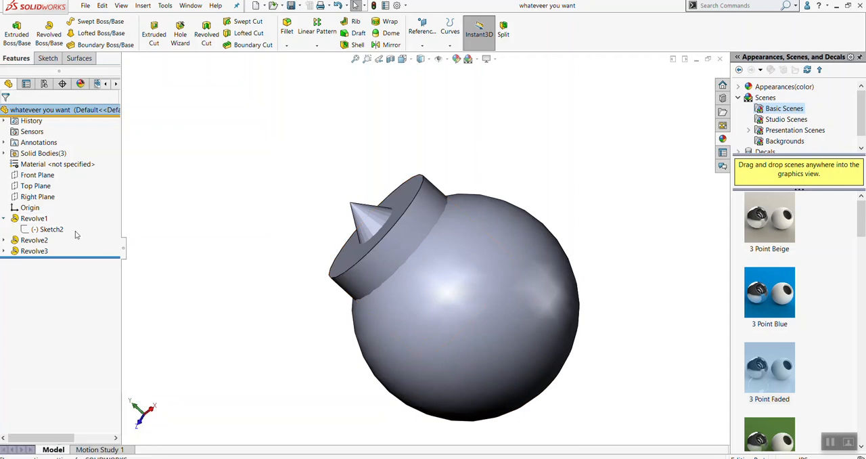
pyautogui.rightClick(44, 231)
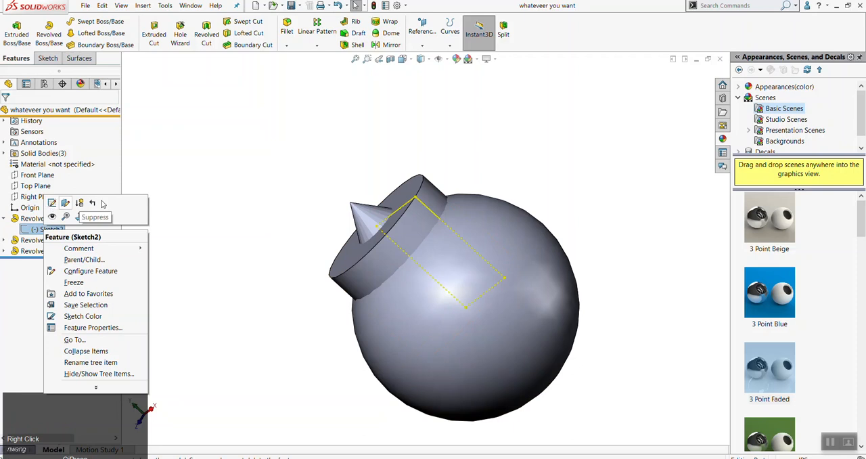
pyautogui.click(46, 229)
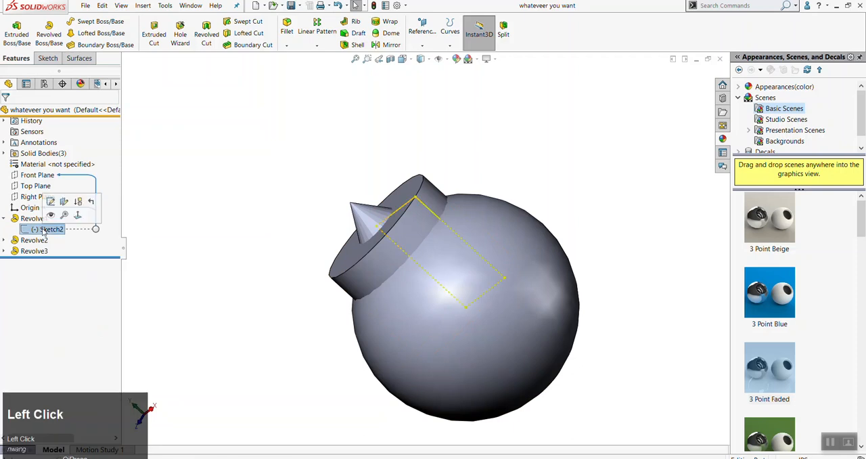
pyautogui.hotkey('alt', 's')
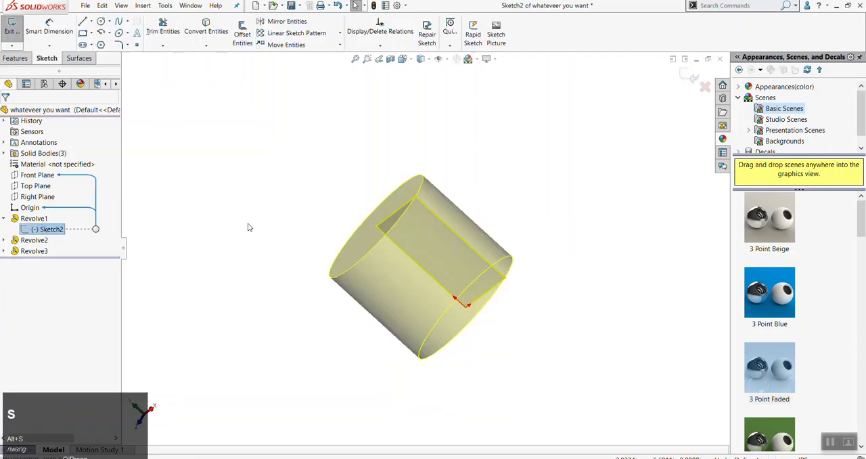
pyautogui.click(315, 218)
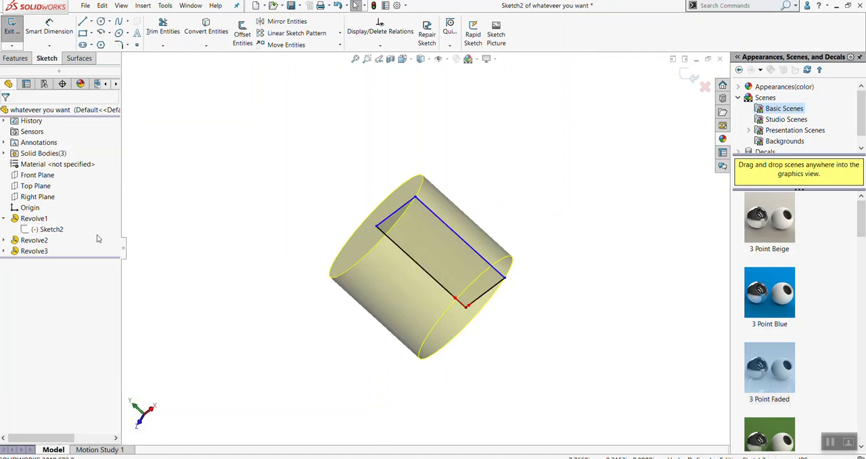
pyautogui.press('Escape')
pyautogui.click(153, 229)
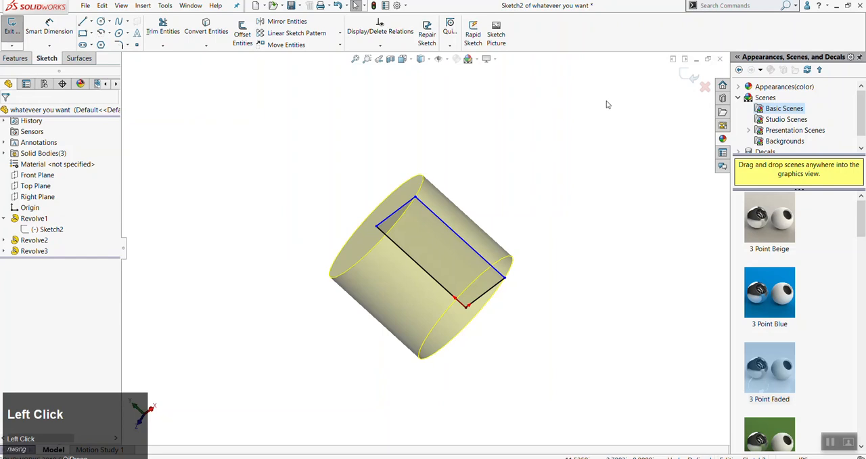
pyautogui.click(690, 77)
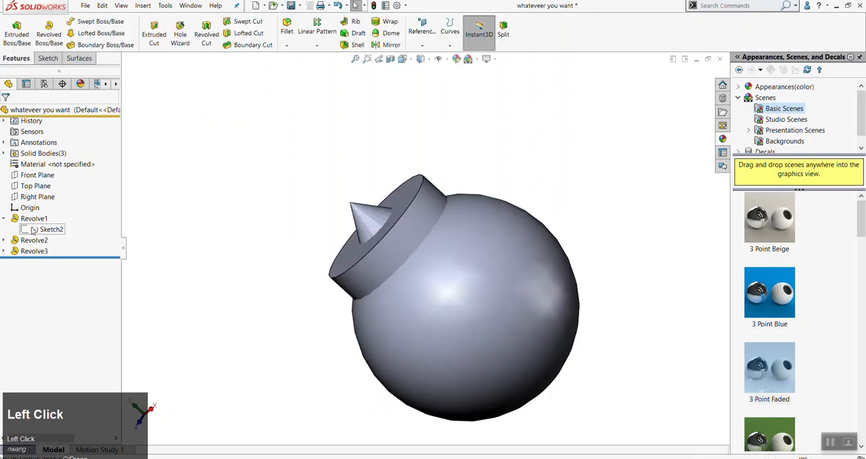
# Edit Sketch2 of Revolve1 by moving its end line outward to lengthen the cylinder well beyond the sphere, and exit the sketch
pyautogui.rightClick(35, 230)
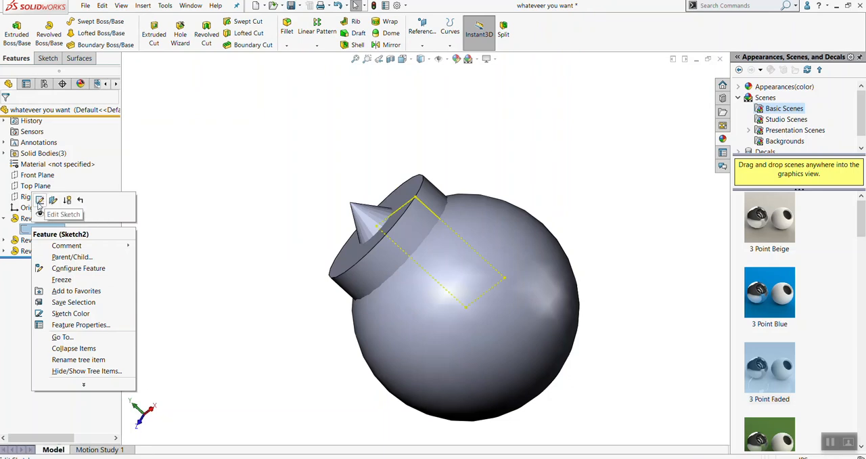
pyautogui.click(164, 224)
pyautogui.click(56, 231)
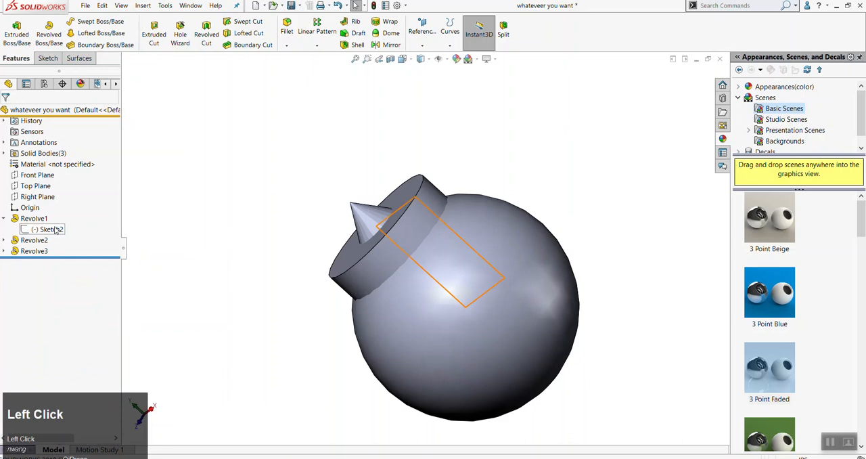
pyautogui.hotkey('alt', 's')
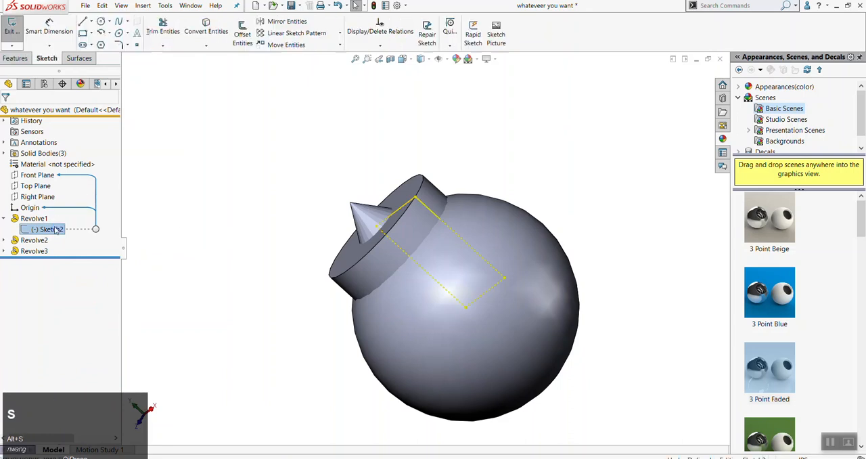
pyautogui.click(217, 205)
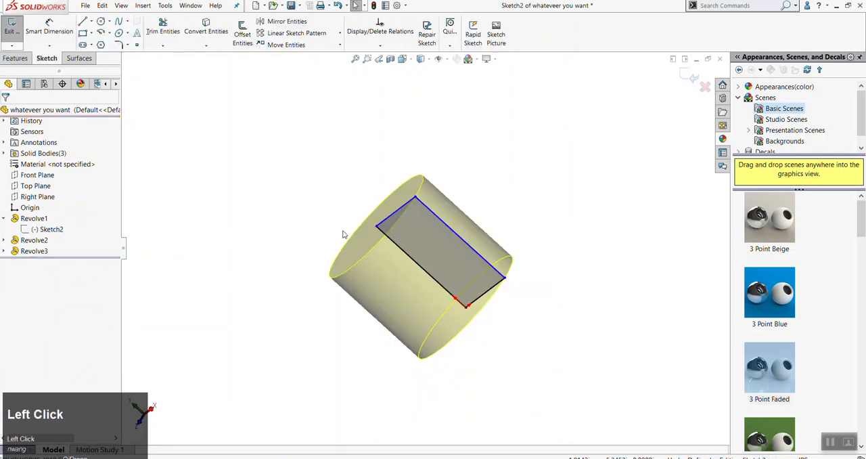
pyautogui.scroll(2, 540, 300)
pyautogui.scroll(-3, 419, 207)
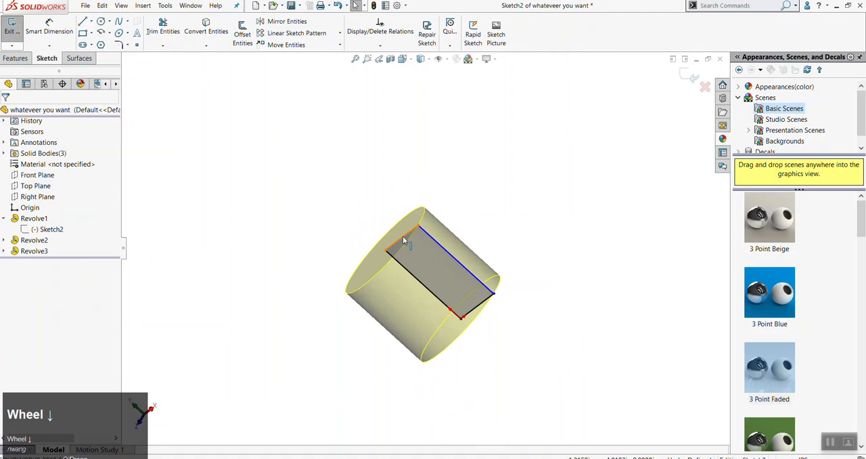
pyautogui.moveTo(238, 145); pyautogui.dragTo(249, 129)
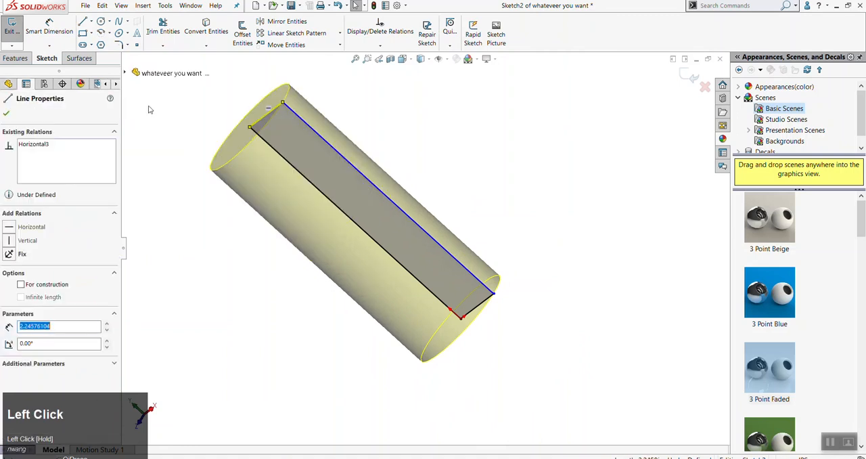
pyautogui.click(6, 115)
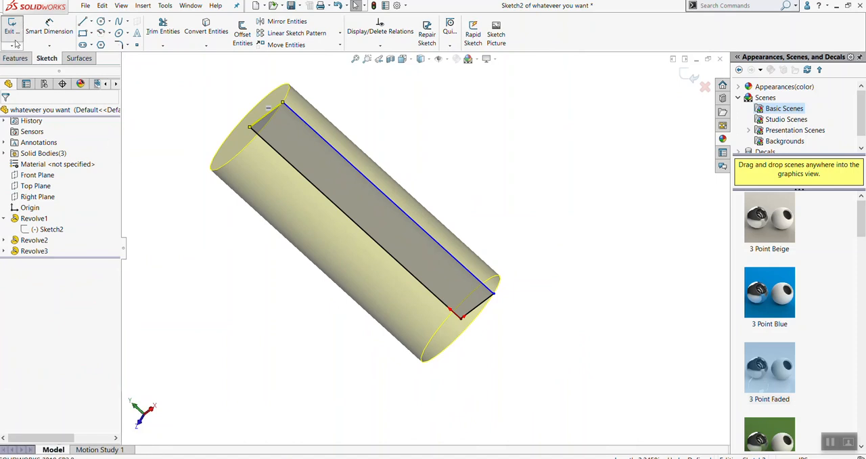
pyautogui.click(482, 163)
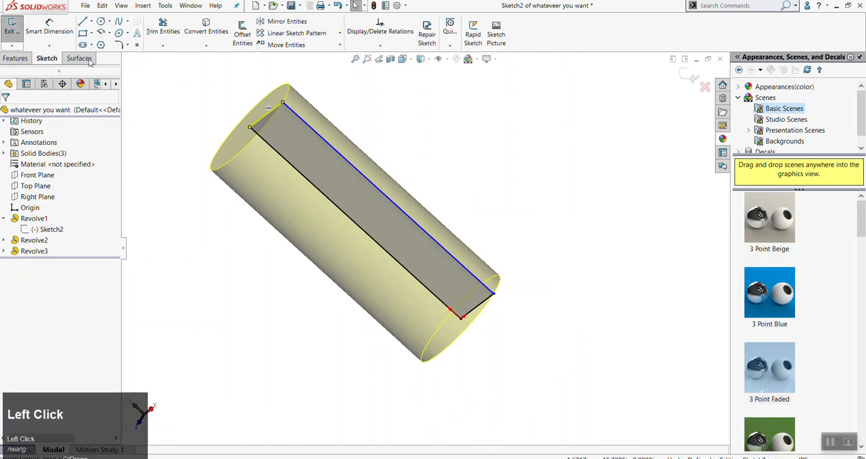
pyautogui.click(12, 33)
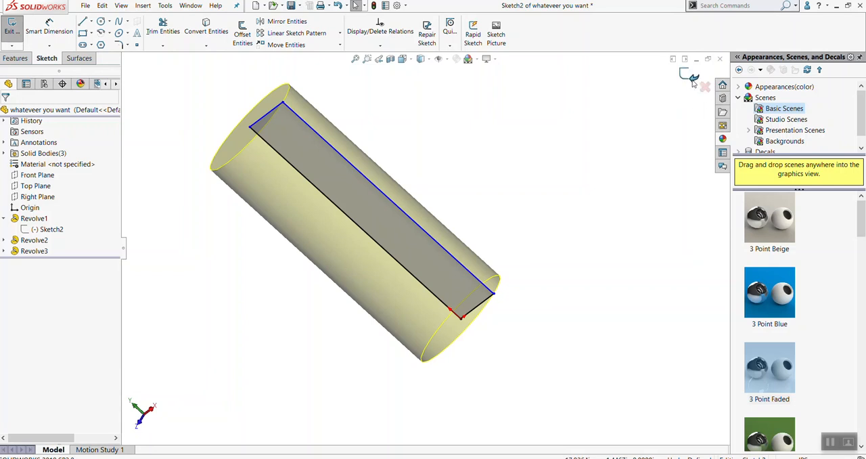
pyautogui.click(692, 80)
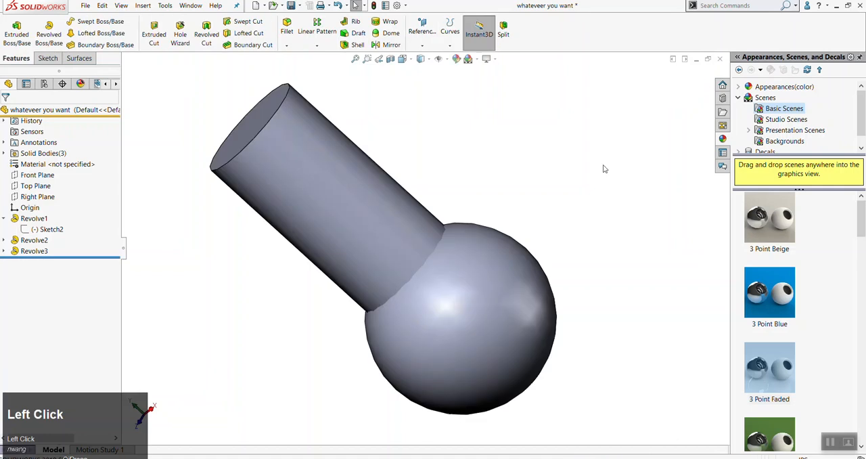
# Expand the Solid Bodies folder and hide all three bodies, Revolve1, Revolve2 and Revolve3
pyautogui.scroll(2, 600, 207)
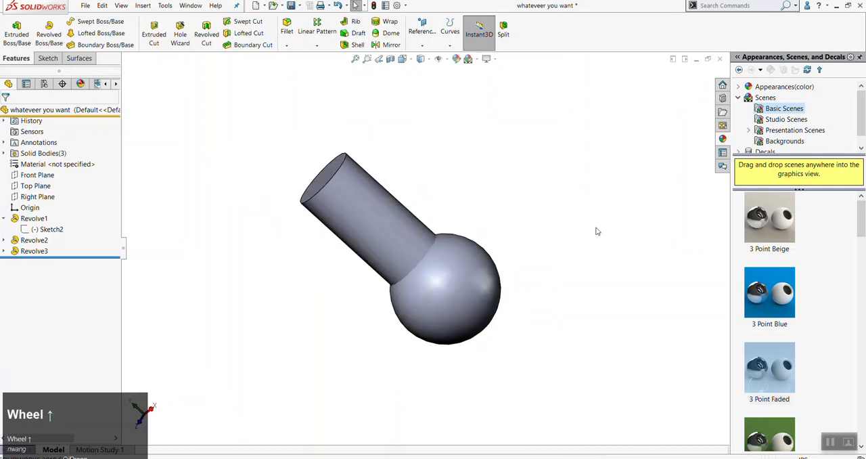
pyautogui.moveTo(565, 209); pyautogui.dragTo(443, 284, button='middle')
pyautogui.scroll(-2, 410, 305)
pyautogui.moveTo(410, 305); pyautogui.dragTo(408, 208, button='middle')
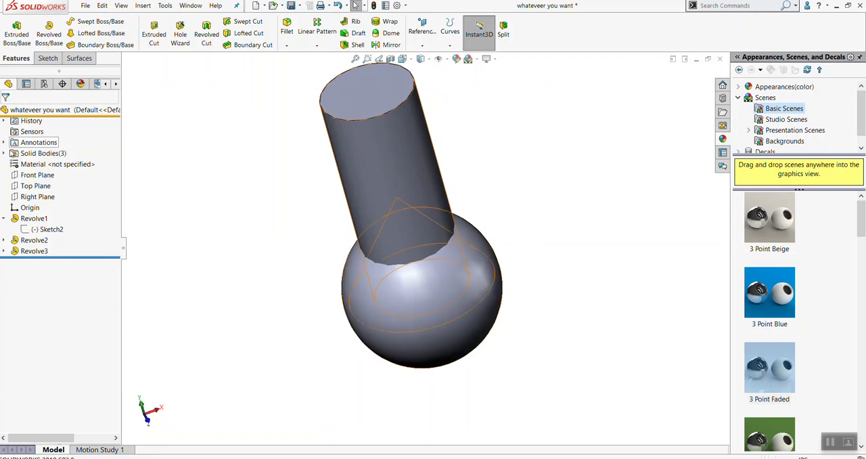
pyautogui.click(4, 153)
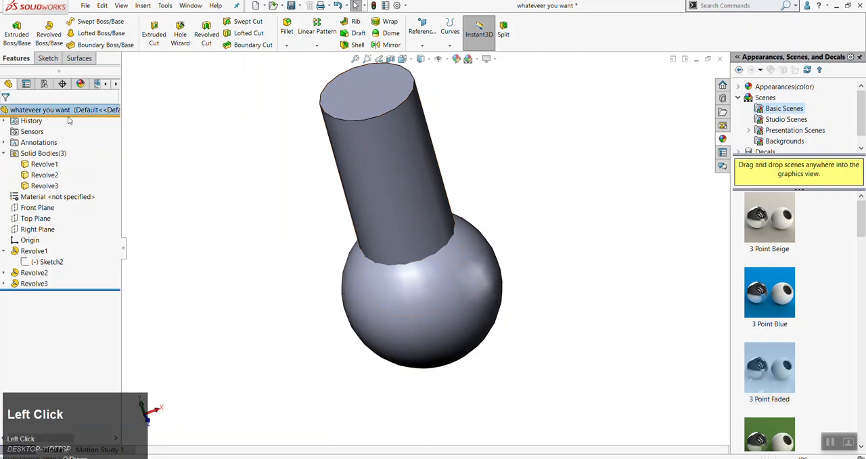
pyautogui.click(57, 165)
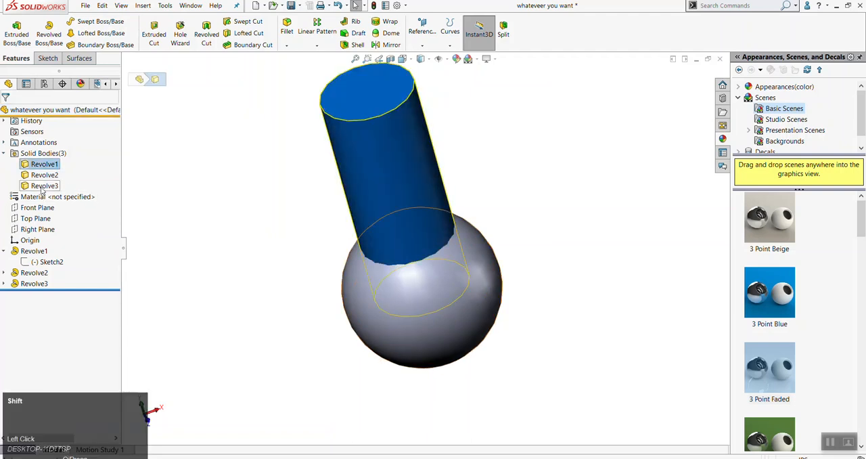
pyautogui.keyDown('shift'); pyautogui.click(47, 186); pyautogui.keyUp('shift')
pyautogui.click(56, 179)
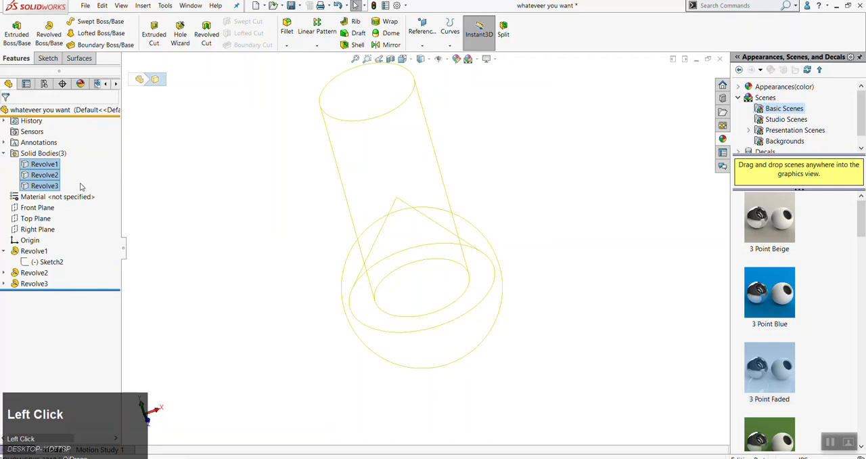
# Show the spherical body Revolve3 again and clear the selection
pyautogui.click(47, 187)
pyautogui.click(55, 179)
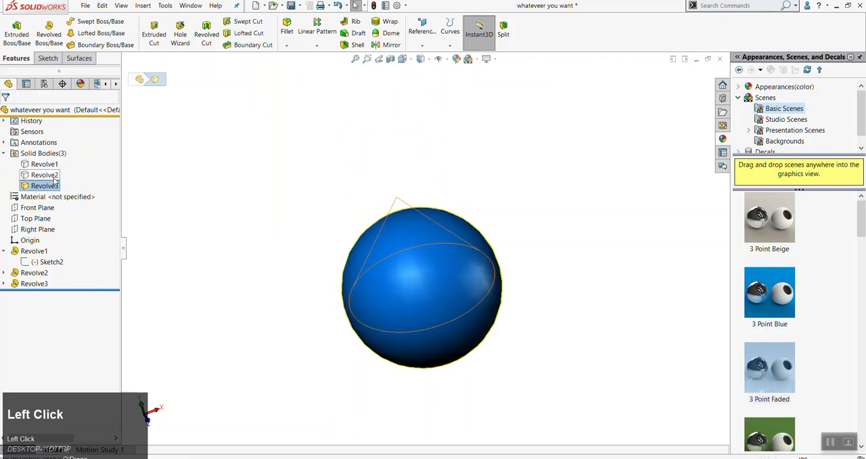
pyautogui.click(241, 184)
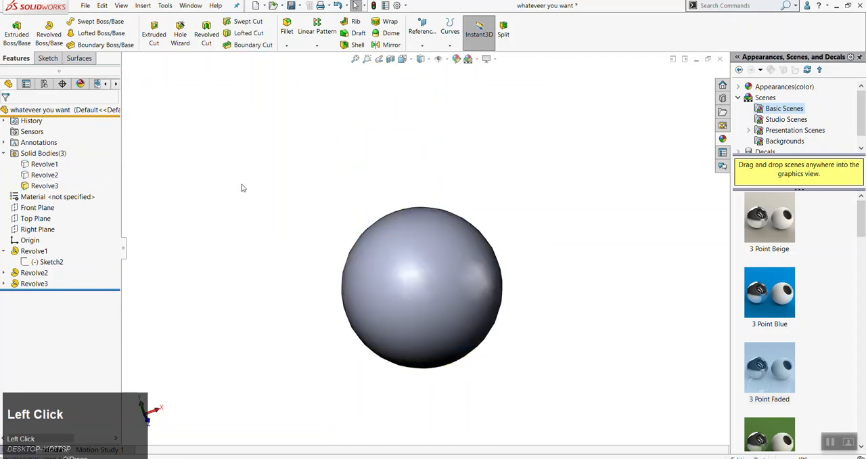
# Show the conical body Revolve2 alongside the sphere
pyautogui.click(28, 274)
pyautogui.rightClick(29, 277)
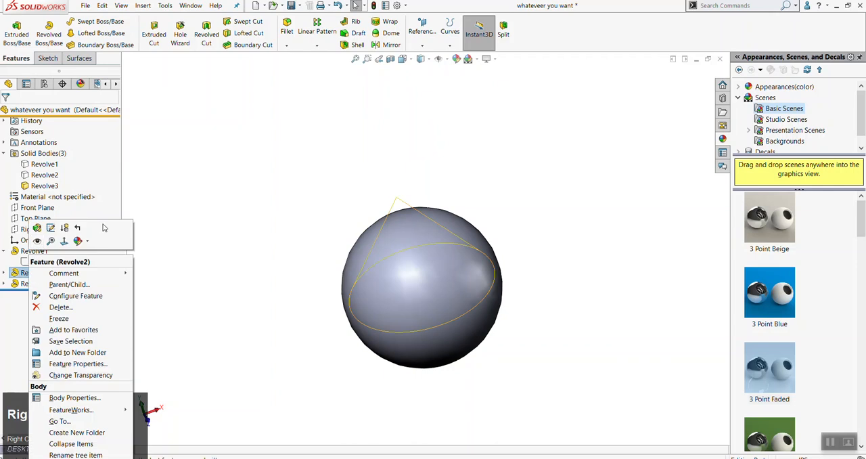
pyautogui.click(173, 215)
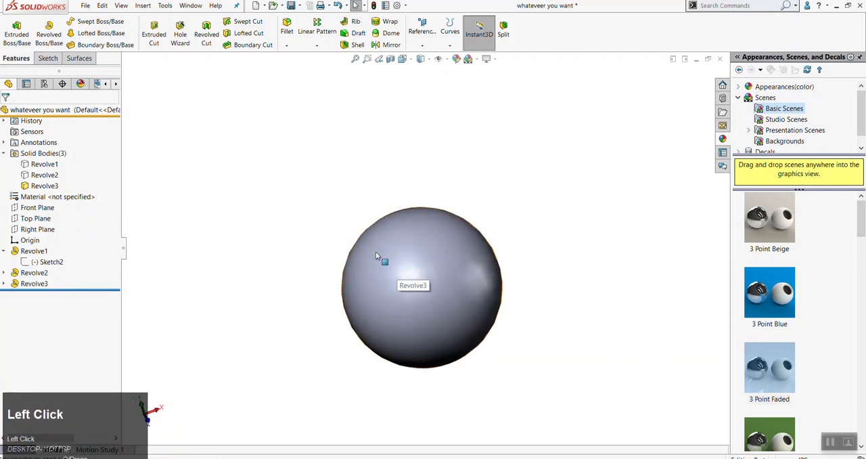
pyautogui.rightClick(38, 178)
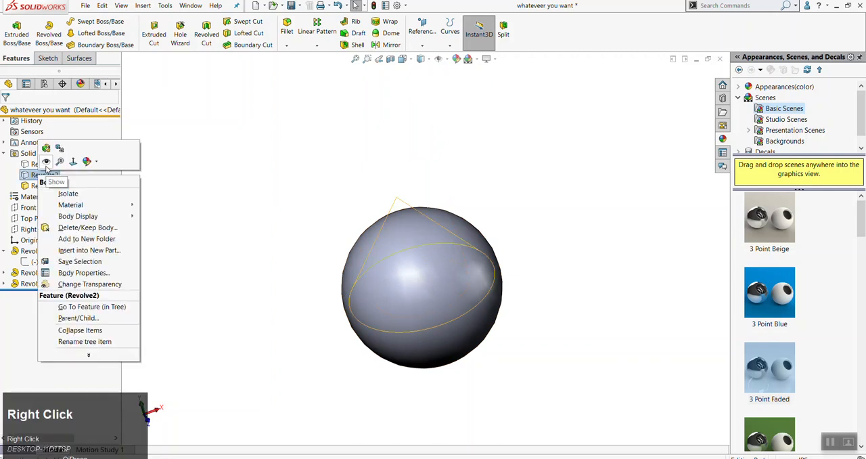
pyautogui.click(46, 162)
pyautogui.click(31, 272)
pyautogui.rightClick(30, 272)
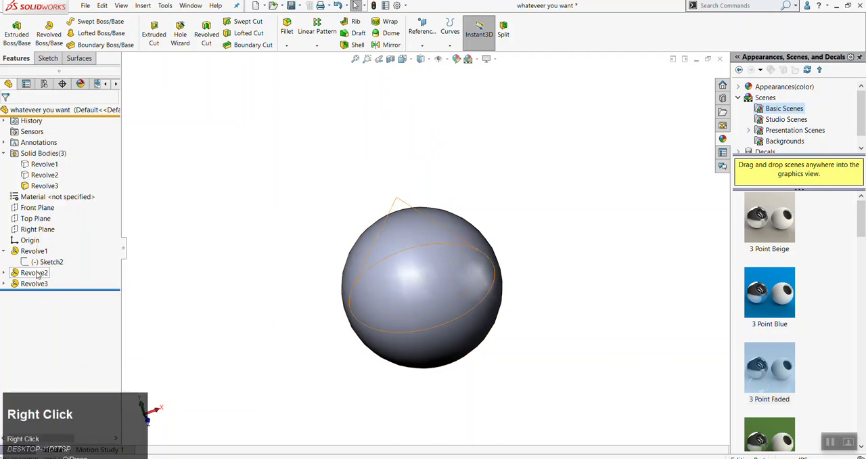
pyautogui.click(45, 241)
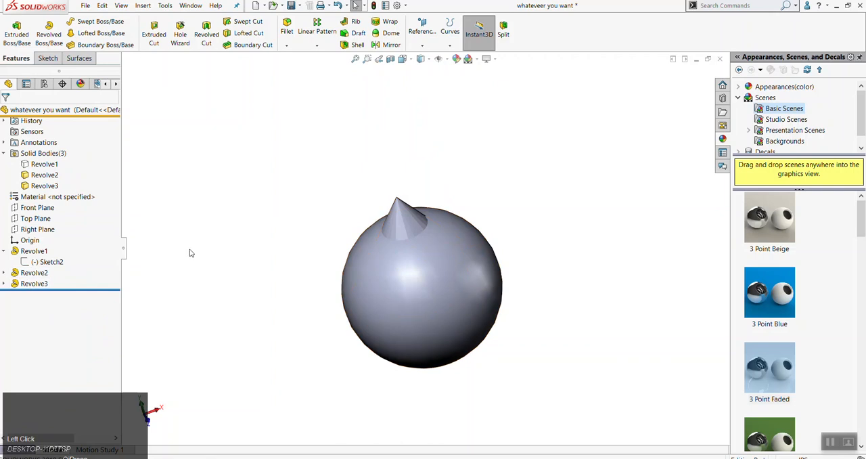
# Hide the conical body from its Revolve2 feature and clear the selection
pyautogui.rightClick(33, 272)
pyautogui.click(45, 241)
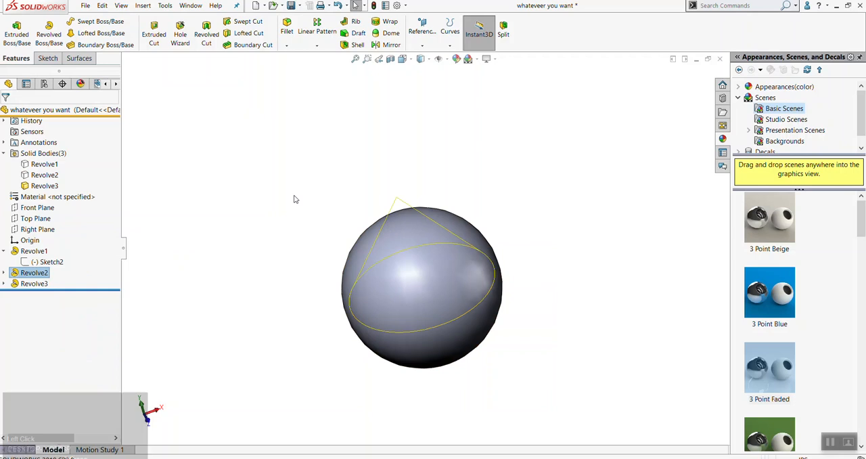
pyautogui.click(344, 183)
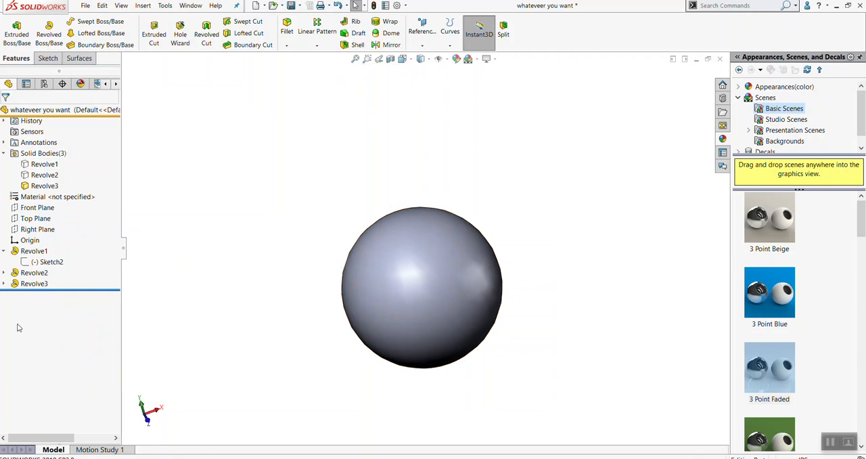
# Show the hidden bodies Revolve2 and Revolve1 and clear the selection
pyautogui.click(241, 244)
pyautogui.rightClick(52, 179)
pyautogui.click(54, 167)
pyautogui.rightClick(46, 165)
pyautogui.click(52, 155)
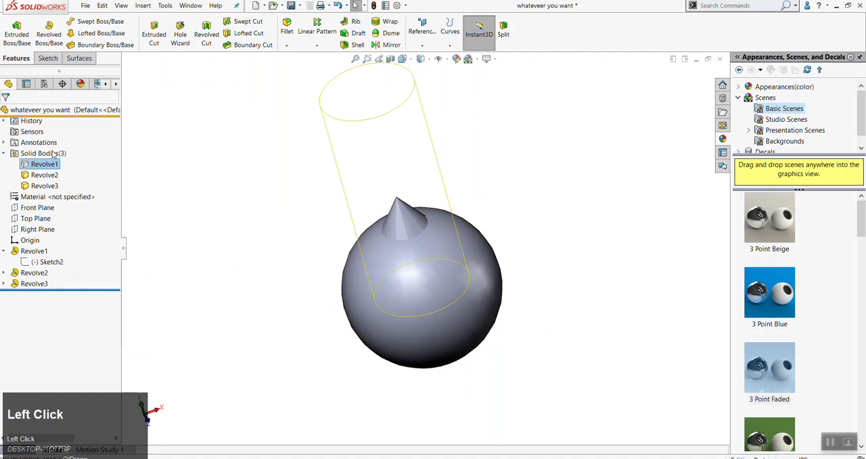
pyautogui.click(249, 180)
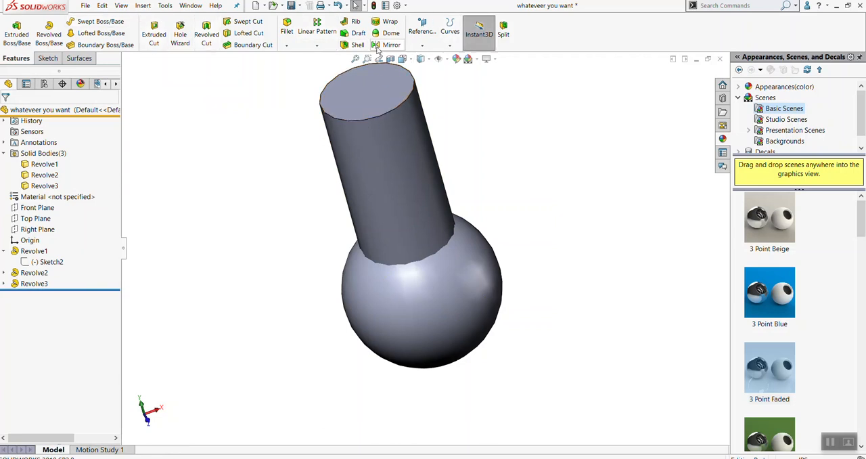
pyautogui.click(317, 46)
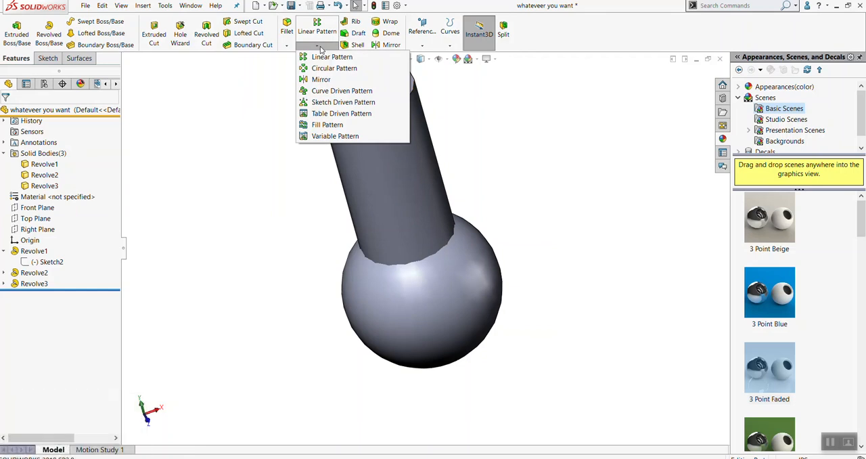
pyautogui.click(318, 46)
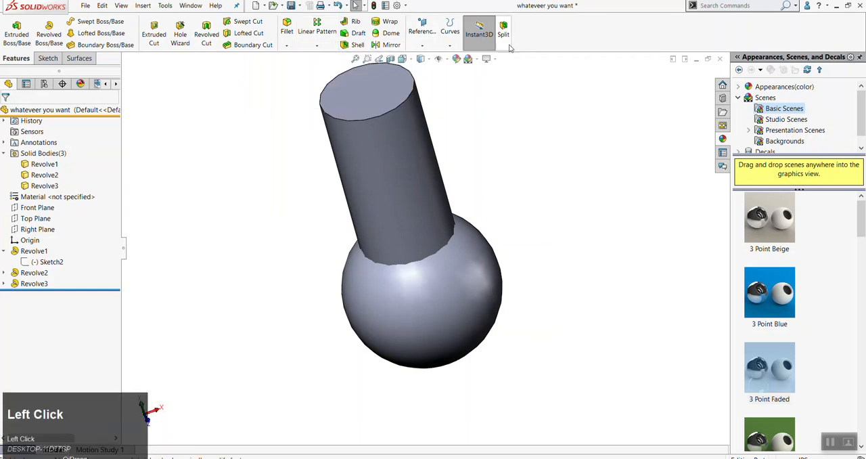
pyautogui.rightClick(477, 44)
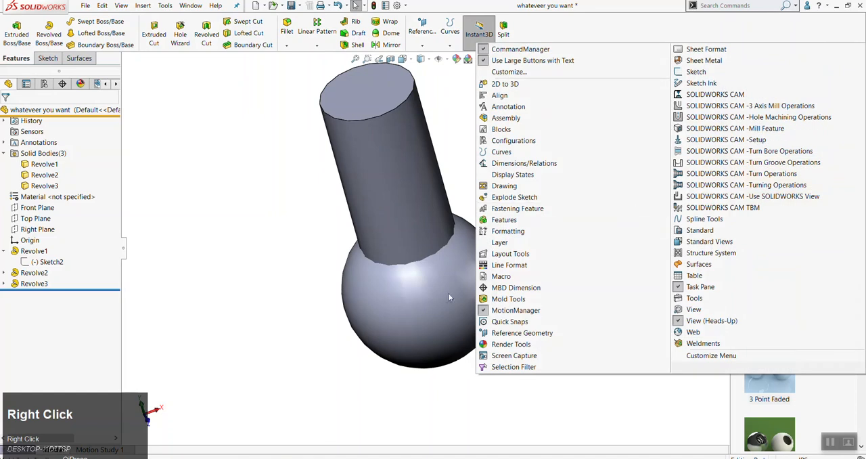
pyautogui.click(238, 191)
pyautogui.moveTo(415, 186)
pyautogui.mouseDown()
pyautogui.moveTo(325, 253)
pyautogui.moveTo(333, 214)
pyautogui.moveTo(374, 222)
pyautogui.moveTo(422, 178)
pyautogui.mouseUp()
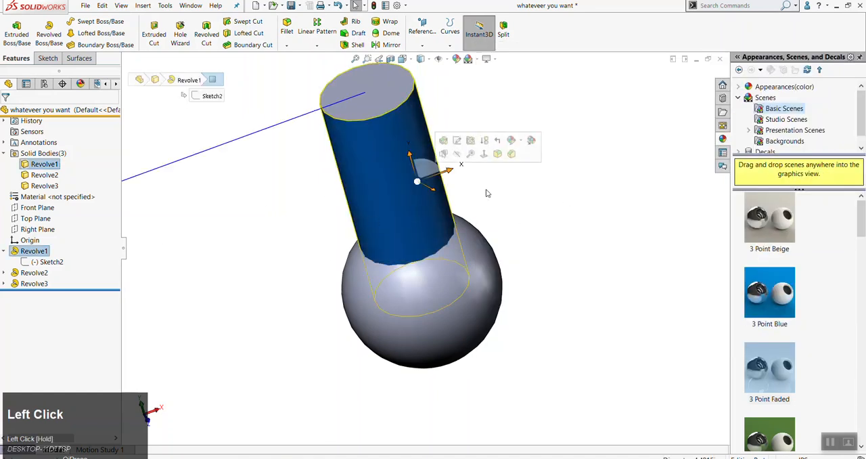
pyautogui.click(538, 233)
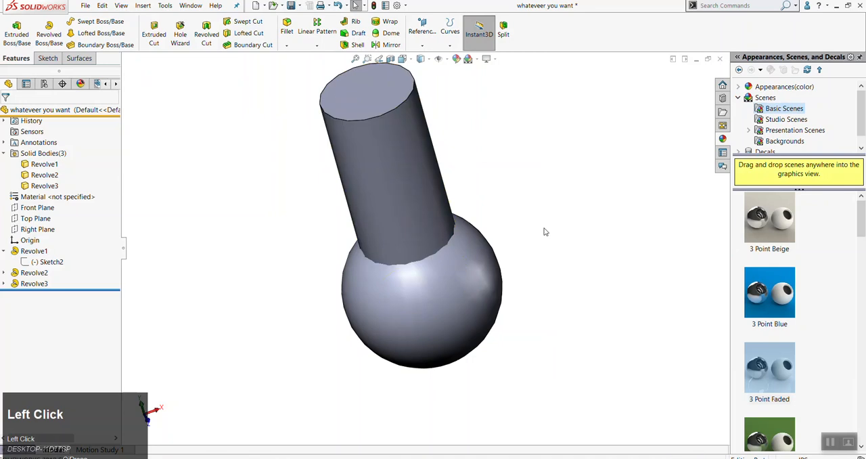
pyautogui.scroll(2, 544, 229)
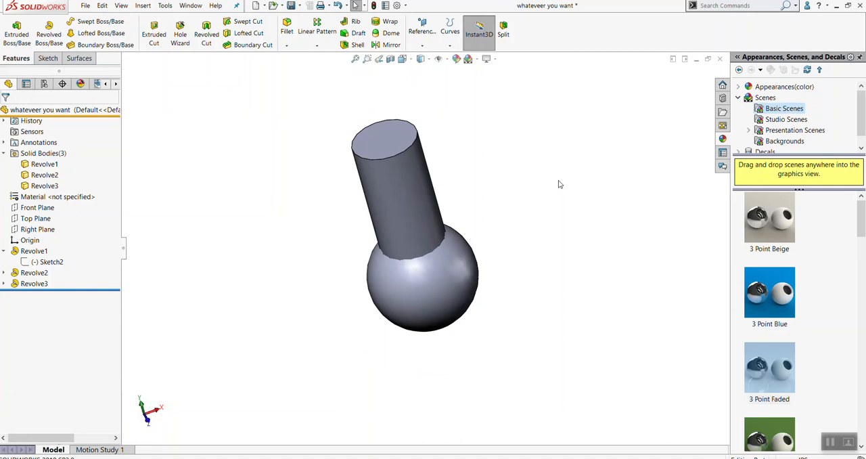
pyautogui.click(164, 6)
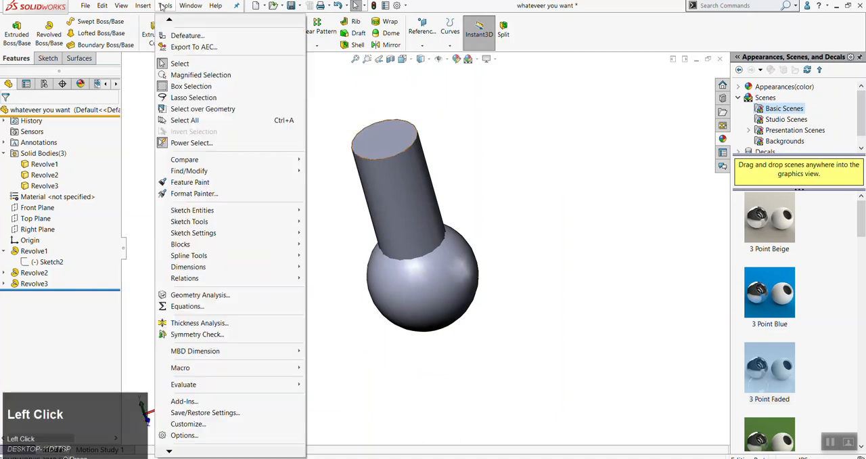
pyautogui.click(182, 451)
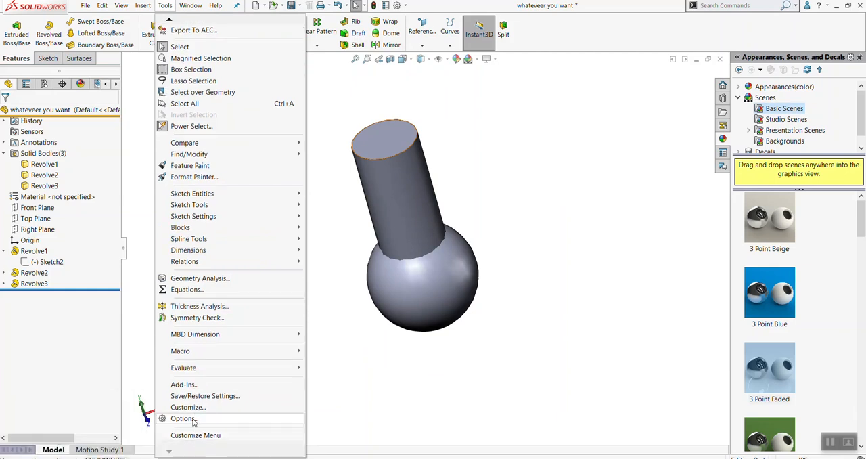
pyautogui.click(193, 420)
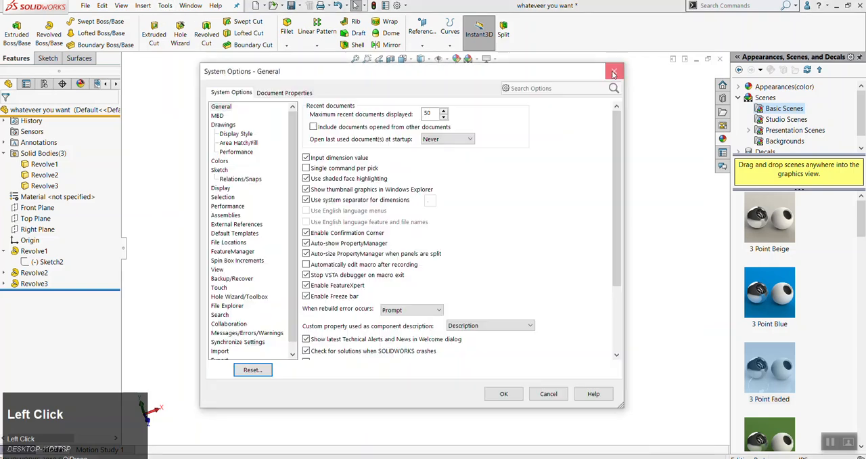
pyautogui.click(614, 72)
# Look up the Move/Copy Bodies command in the Features category of the command customization, and cancel the dialog
pyautogui.click(166, 5)
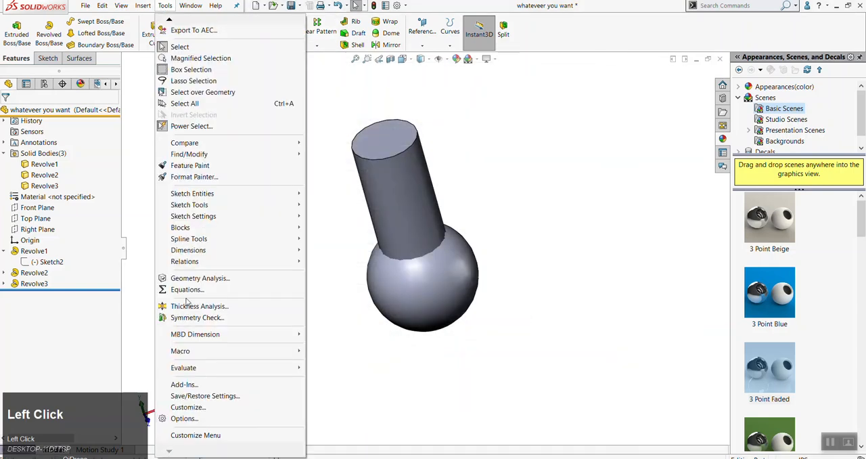
pyautogui.click(195, 408)
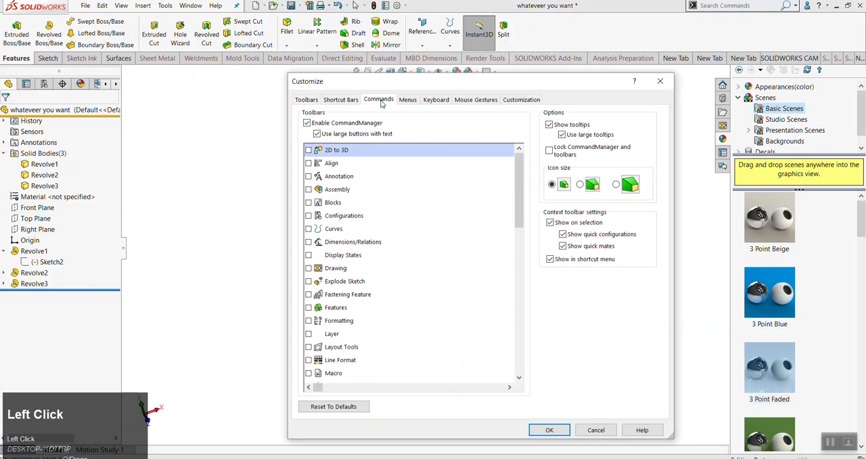
pyautogui.click(379, 101)
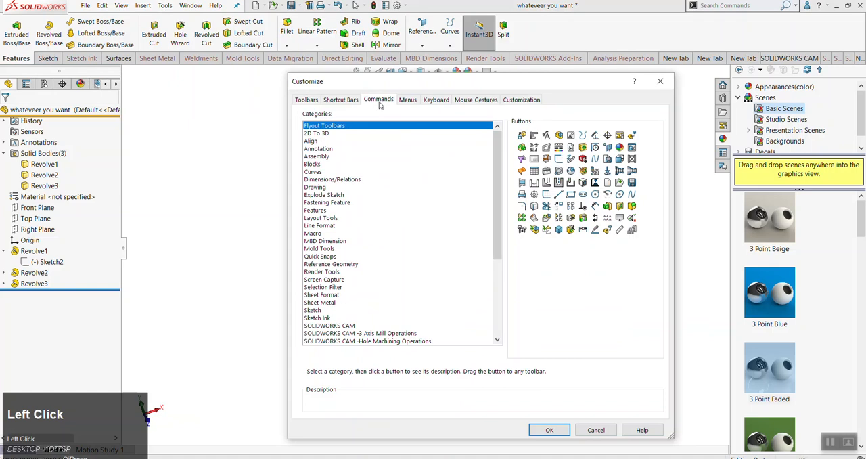
pyautogui.click(322, 211)
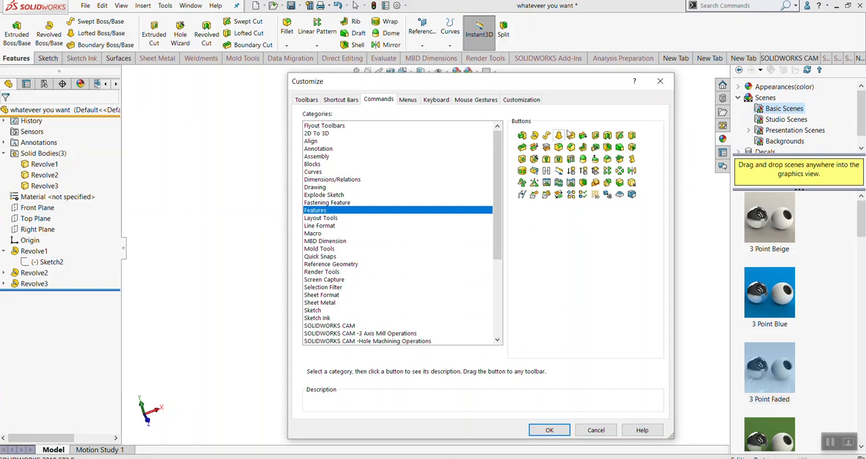
pyautogui.click(560, 197)
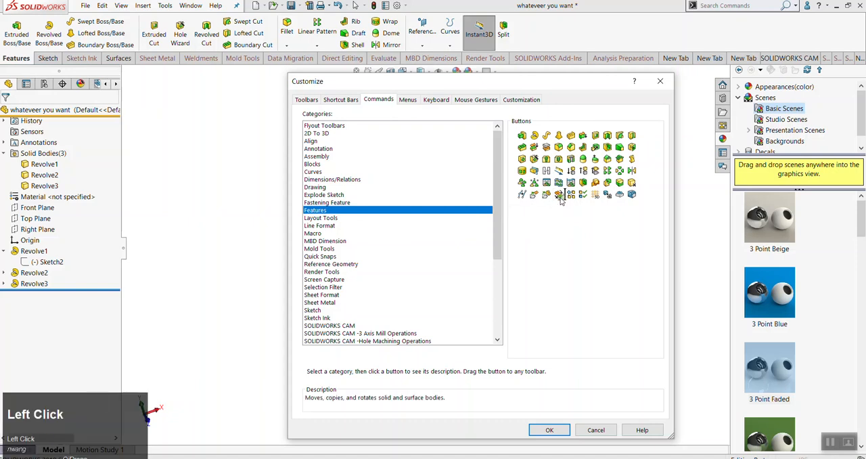
pyautogui.click(599, 430)
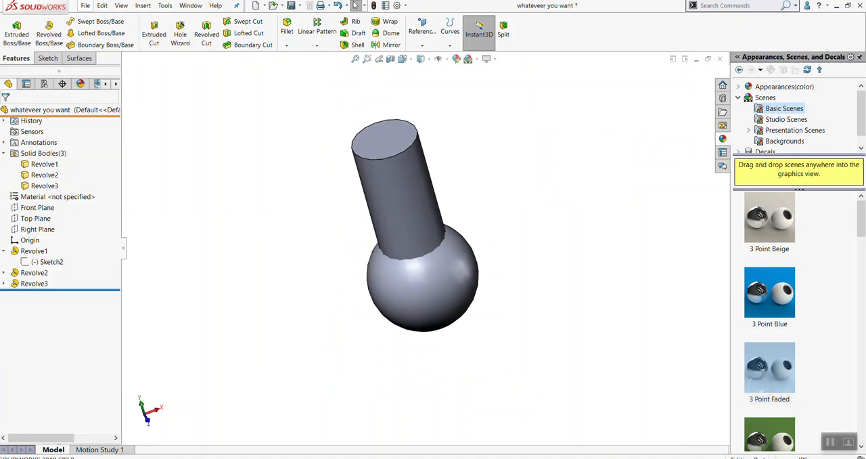
# Add the Move/Copy Bodies command from the Features category to the Features commands after Split, and leave customization
pyautogui.click(168, 7)
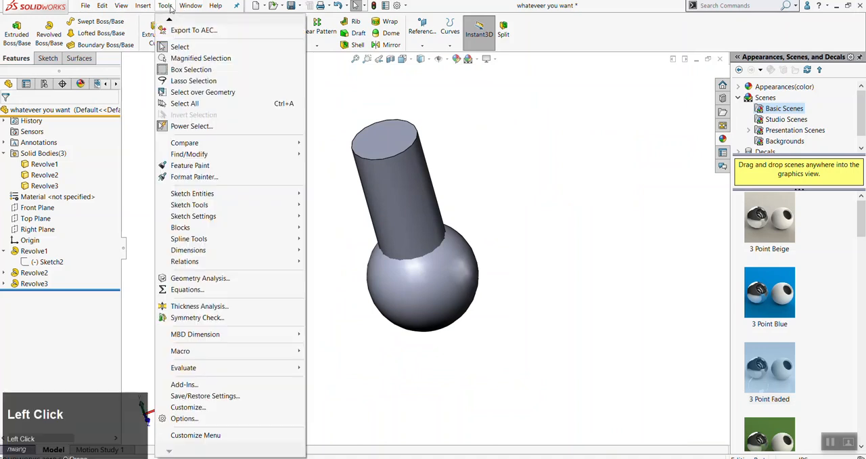
pyautogui.click(188, 406)
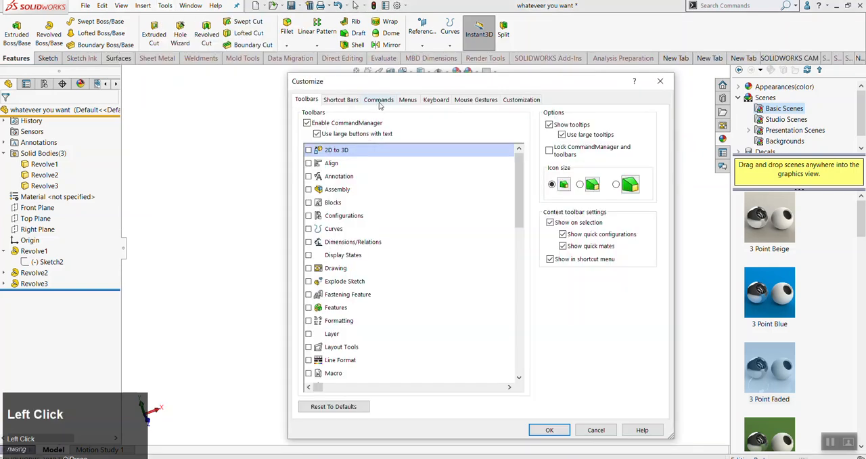
pyautogui.click(379, 102)
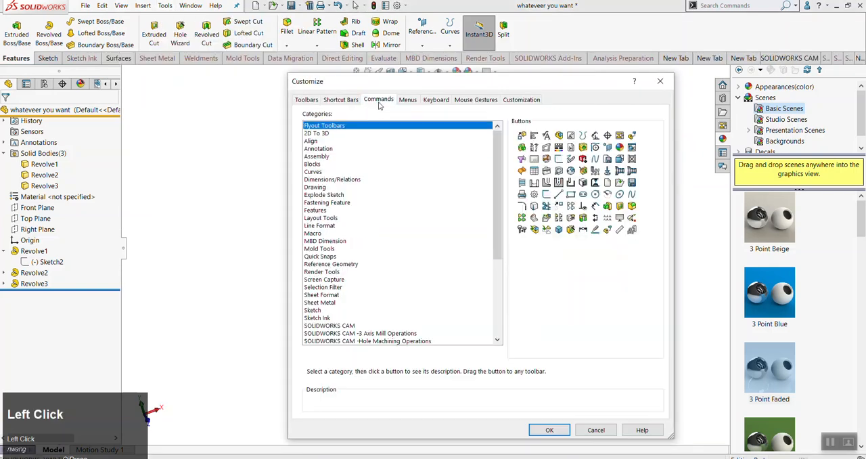
pyautogui.click(321, 211)
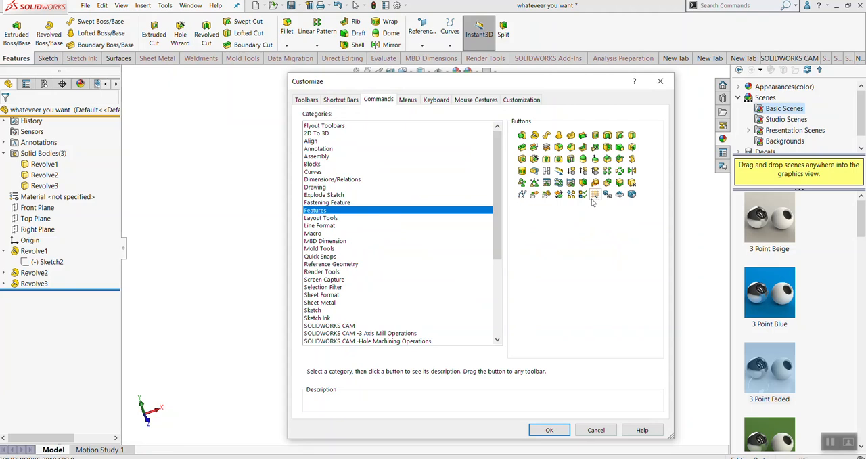
pyautogui.moveTo(559, 194); pyautogui.dragTo(525, 34)
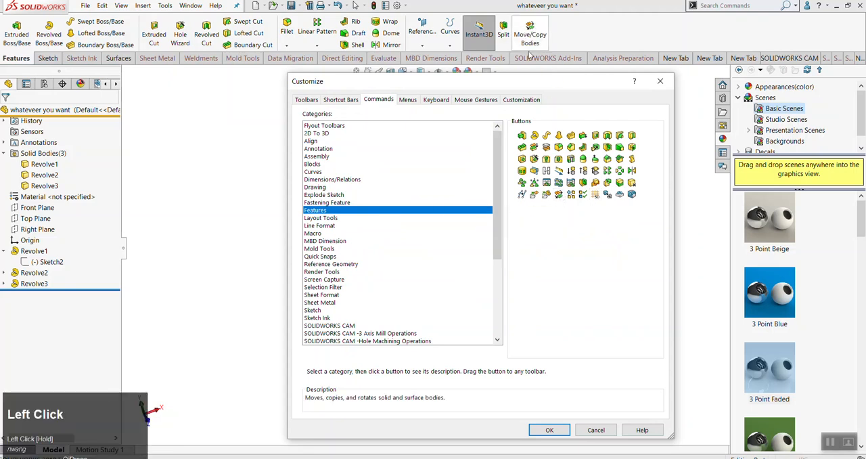
pyautogui.click(589, 431)
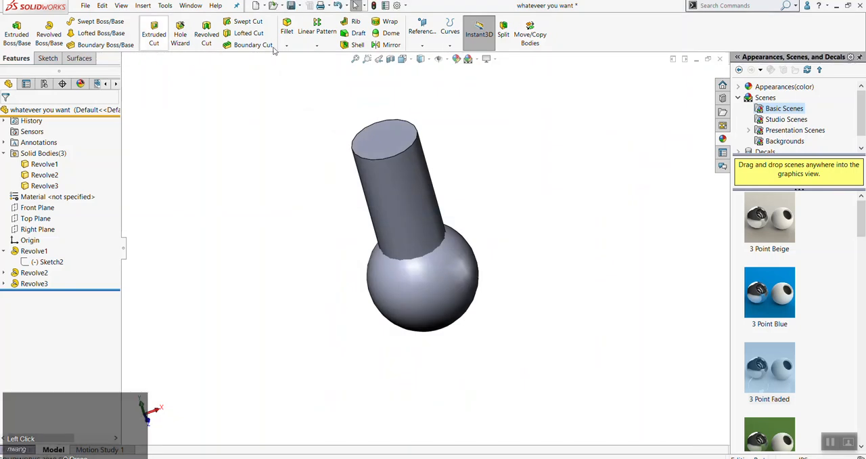
pyautogui.rightClick(595, 40)
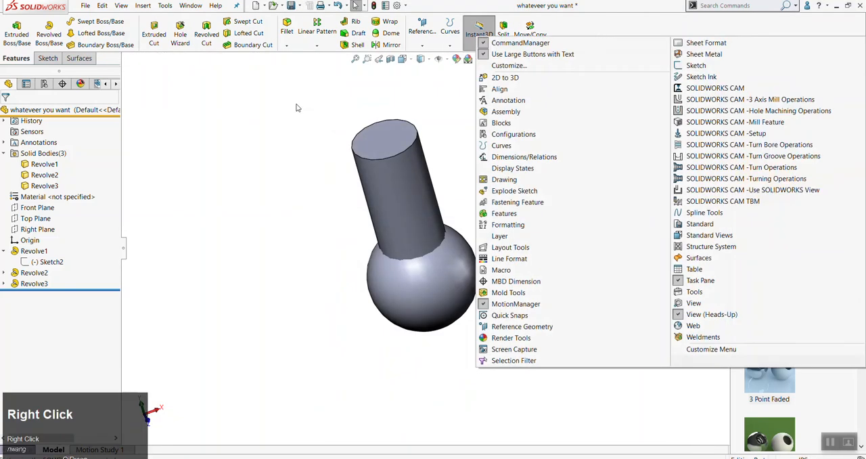
pyautogui.click(293, 146)
# Move the cylindrical body Revolve1 off the sphere by about 5.21 in in X, 8.69 in in Y and 15 in in Z
pyautogui.click(531, 35)
pyautogui.click(415, 204)
pyautogui.scroll(3, 415, 204)
pyautogui.moveTo(405, 188); pyautogui.dragTo(358, 91)
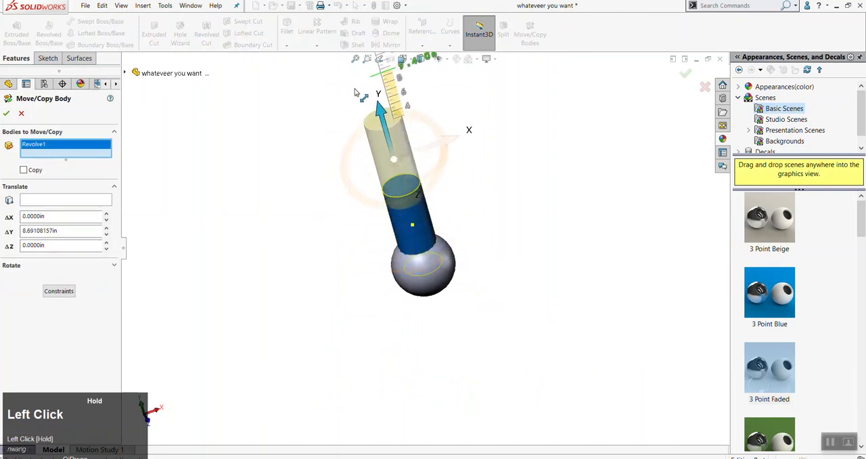
pyautogui.moveTo(464, 140); pyautogui.dragTo(504, 118)
pyautogui.moveTo(458, 184); pyautogui.dragTo(491, 240)
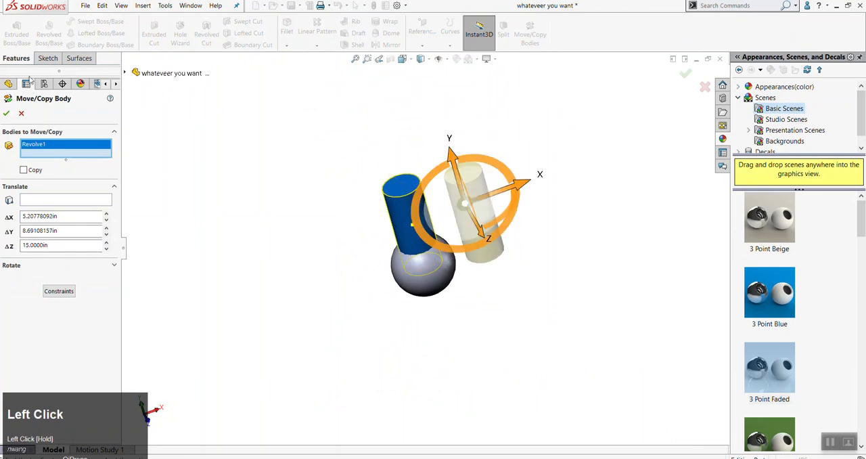
pyautogui.click(6, 113)
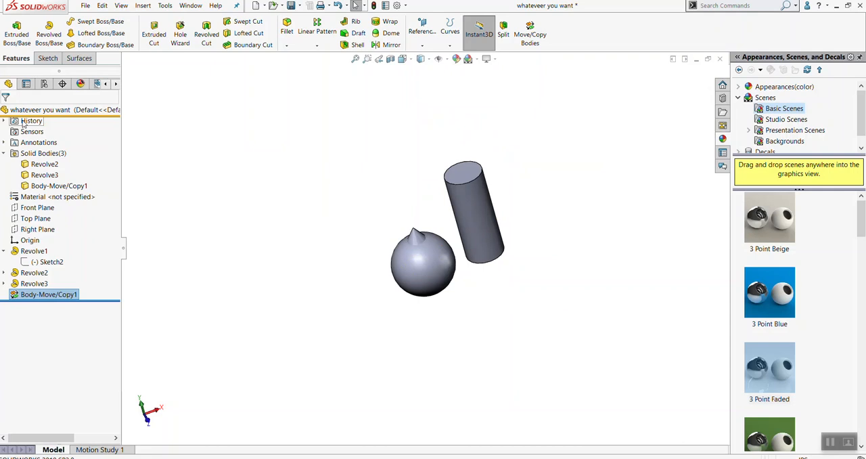
# Save the part "whateveer you want" and close it
pyautogui.click(81, 6)
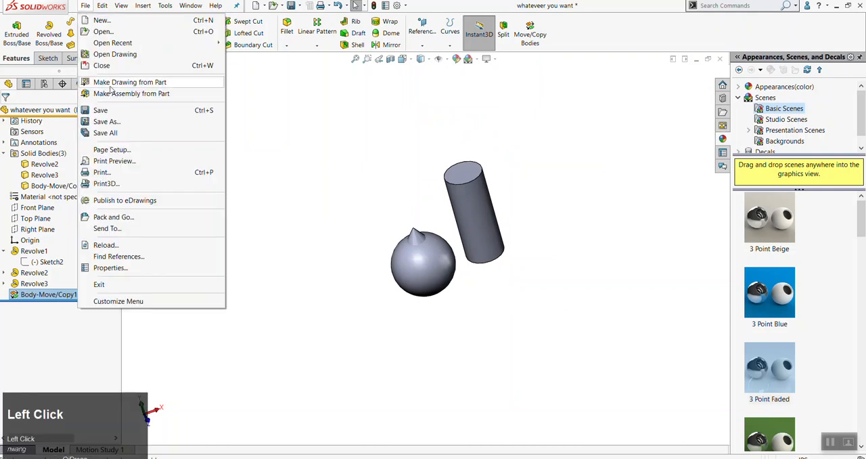
pyautogui.click(101, 112)
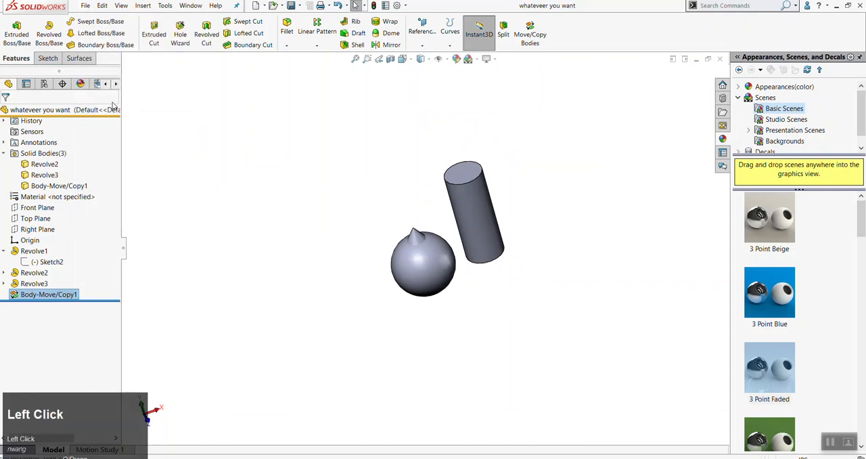
pyautogui.click(264, 248)
pyautogui.click(719, 59)
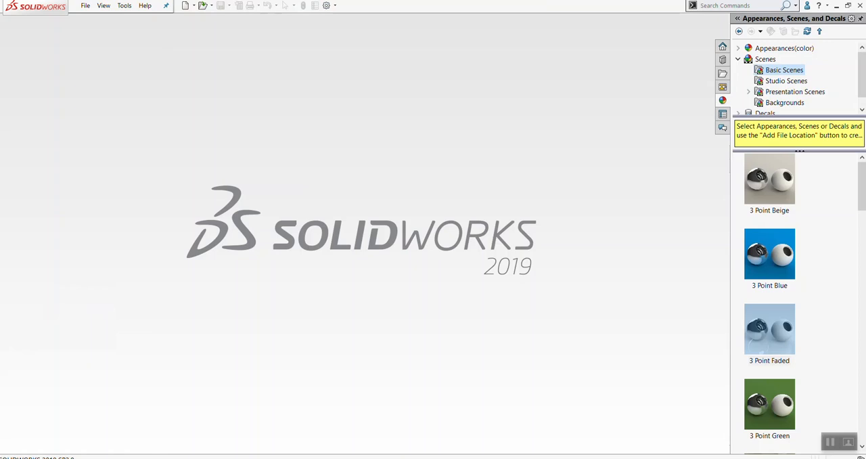
# Switch to the Box page in Chrome and open the "Images to revolve" folder in Project 1 of "DES 400 - Fall 2019"
pyautogui.moveTo(123, 458)
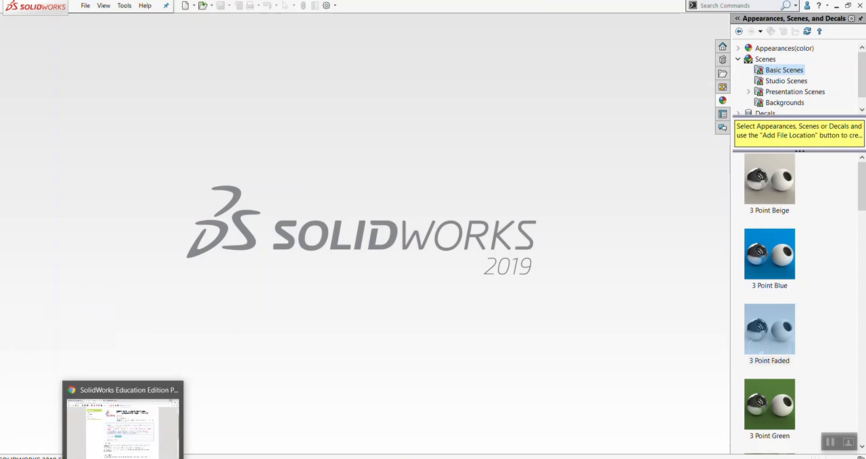
pyautogui.click(123, 420)
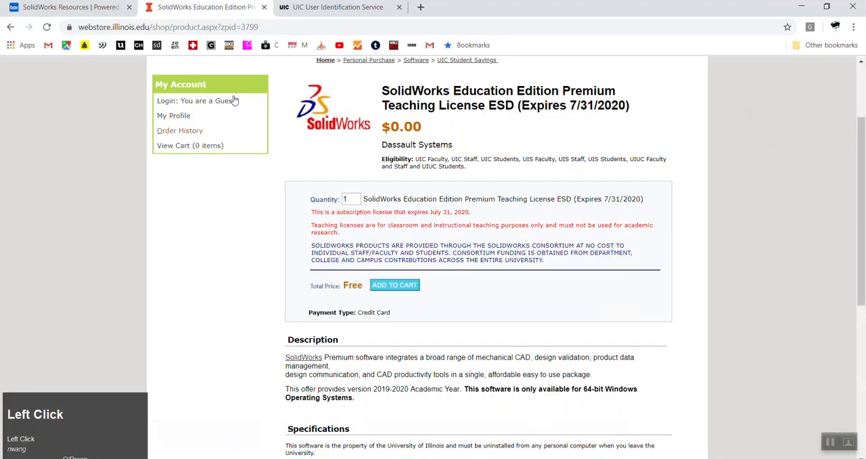
pyautogui.click(38, 8)
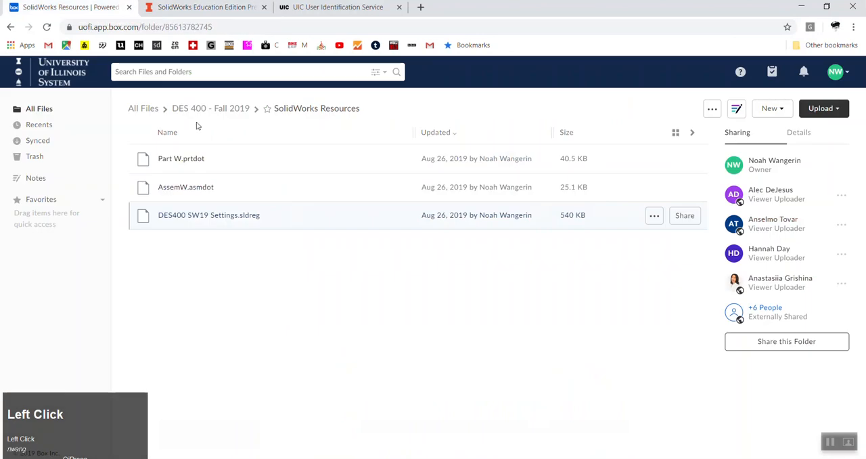
pyautogui.click(238, 110)
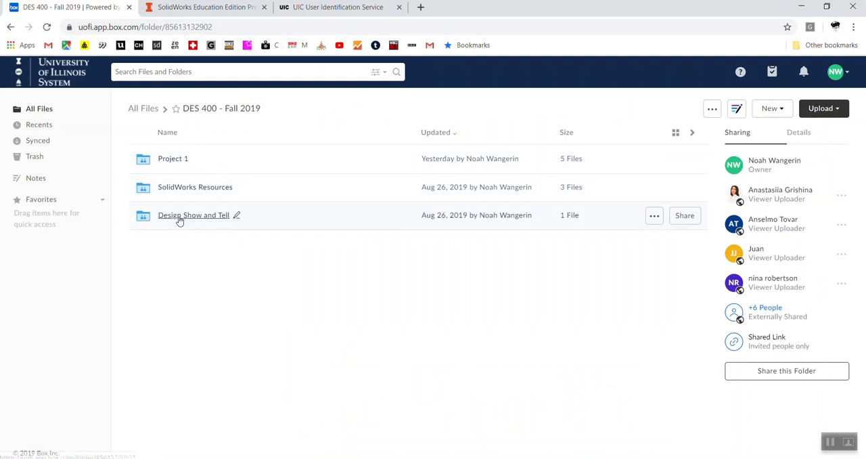
pyautogui.click(177, 161)
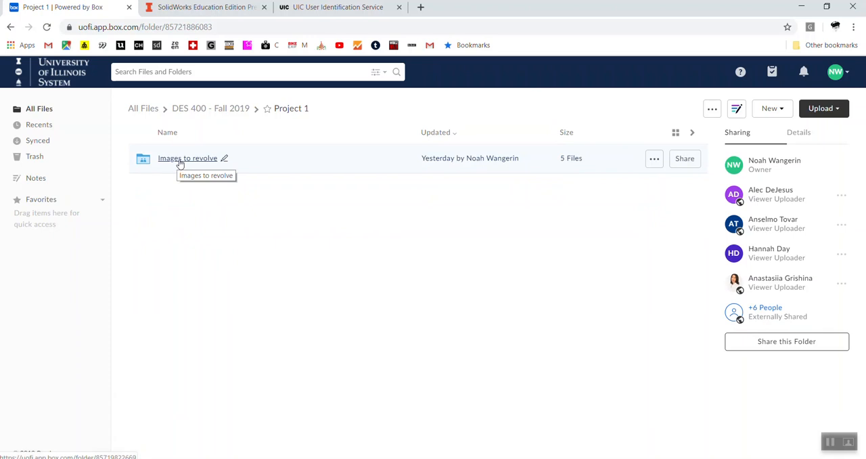
pyautogui.click(180, 162)
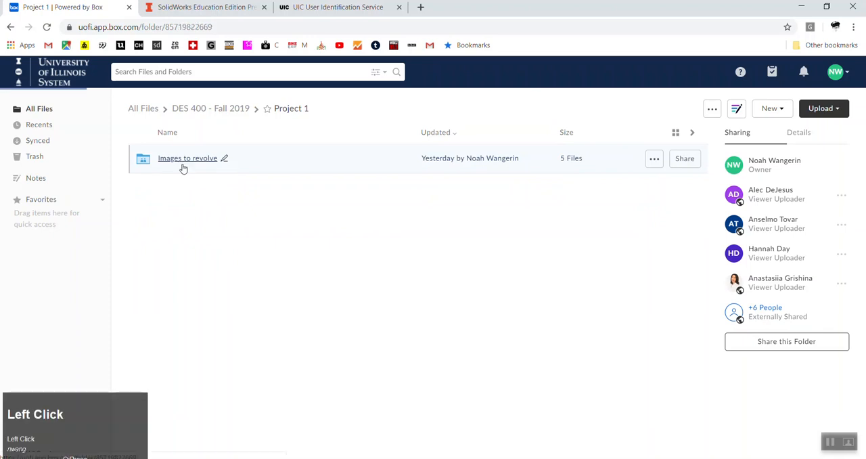
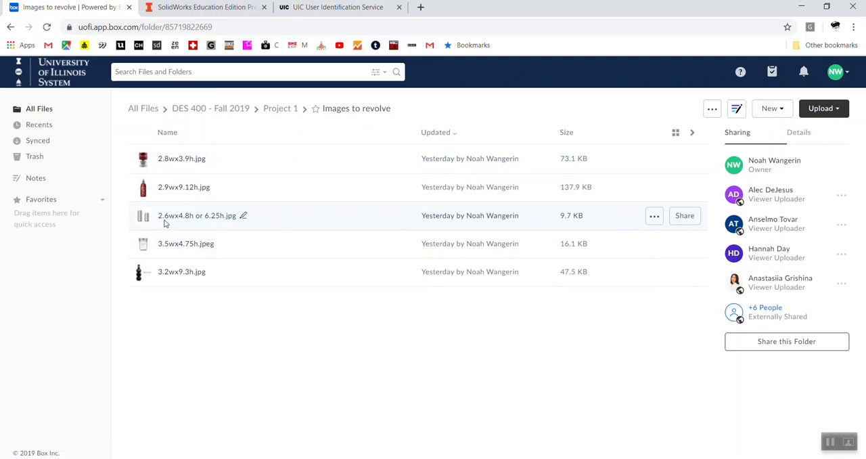
# Download the can image "2.6wx4.8h or 6.25h.jpg" from the Images to revolve folder
pyautogui.click(274, 218)
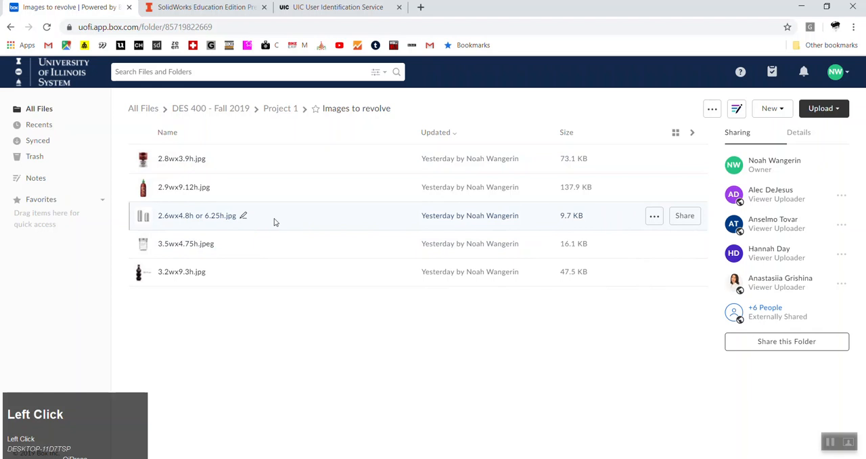
pyautogui.click(646, 217)
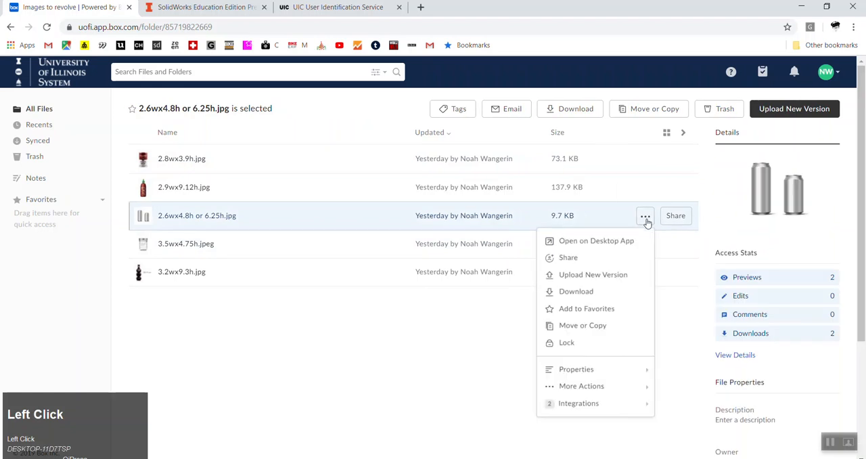
pyautogui.click(584, 293)
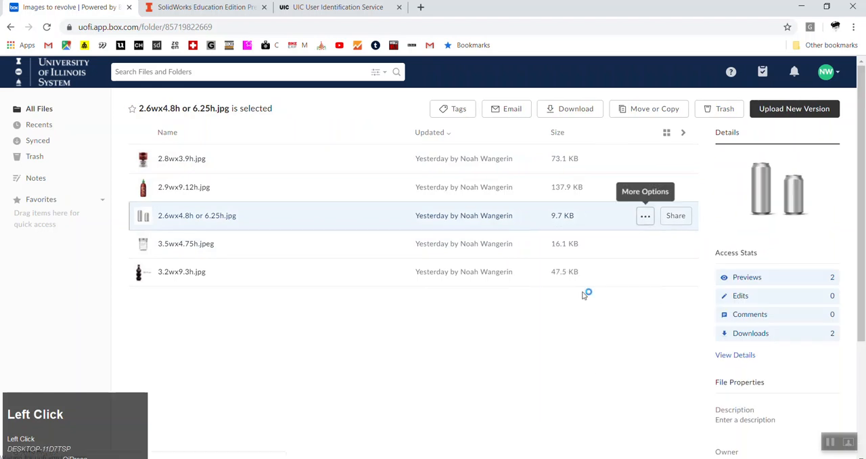
# Return to SOLIDWORKS and create a new part from the PartDES400 template
pyautogui.click(800, 7)
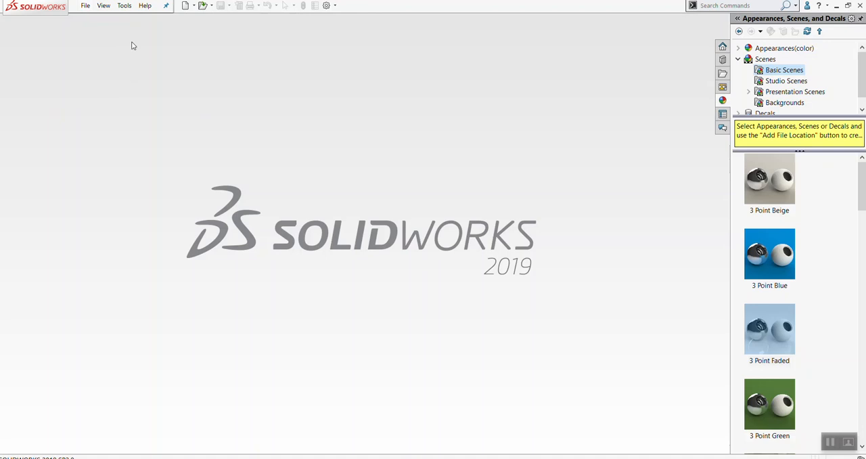
pyautogui.click(86, 8)
pyautogui.click(98, 21)
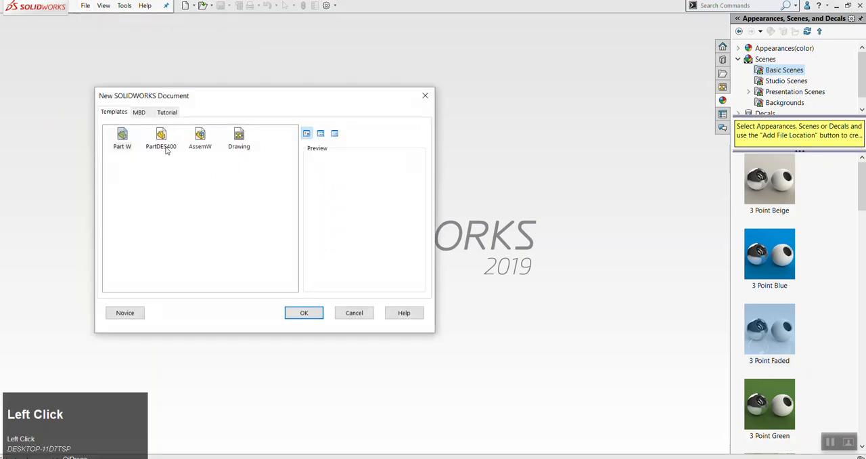
pyautogui.click(169, 149)
pyautogui.click(303, 313)
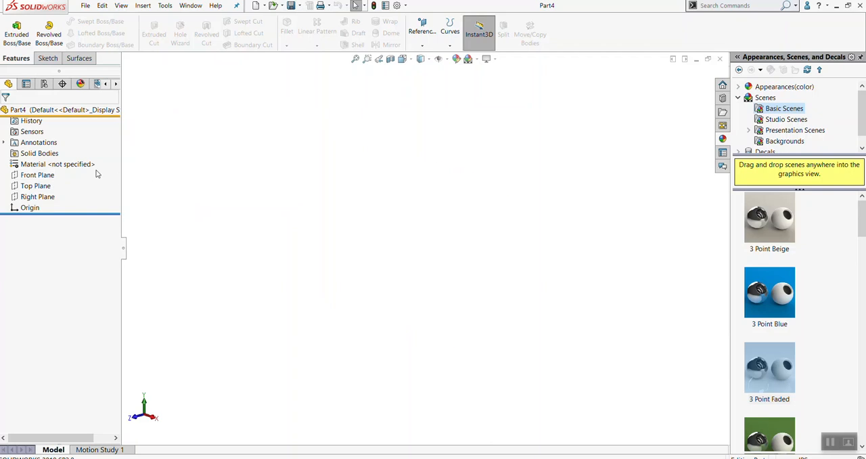
pyautogui.click(50, 176)
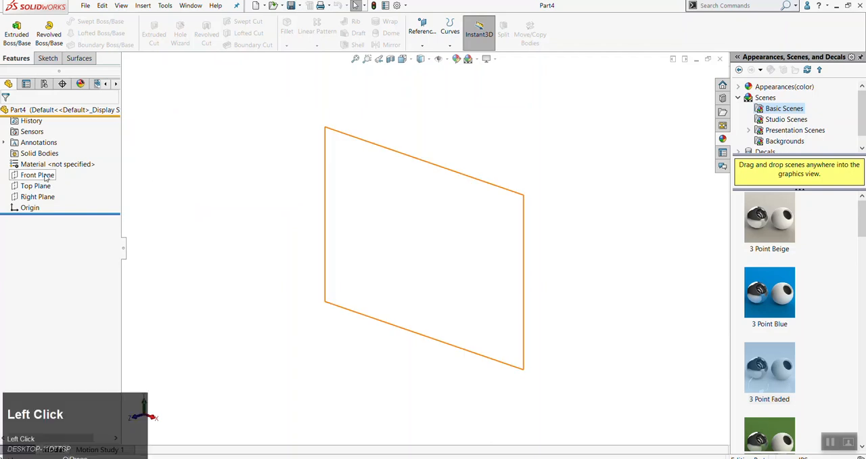
pyautogui.hotkey('alt', 's')
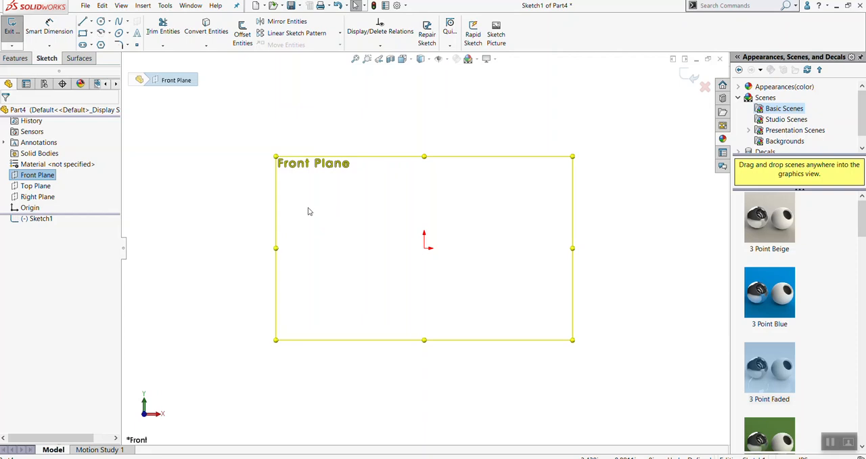
pyautogui.click(12, 30)
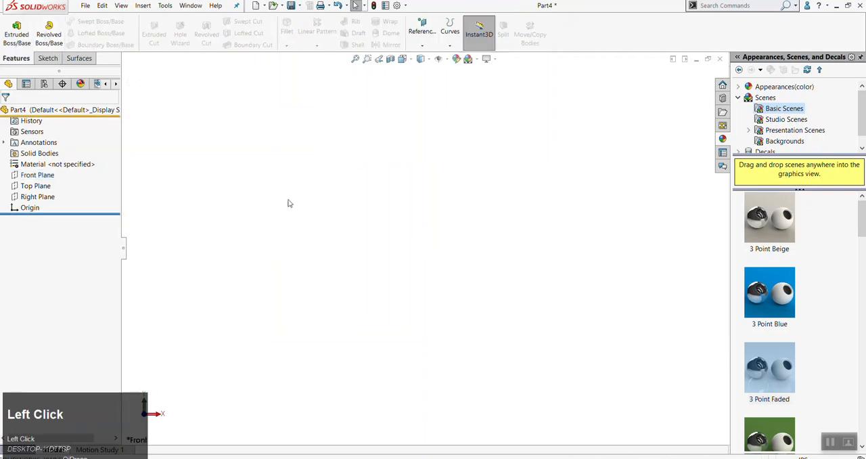
# Turn on the display of origins in the graphics area
pyautogui.scroll(-1, 436, 290)
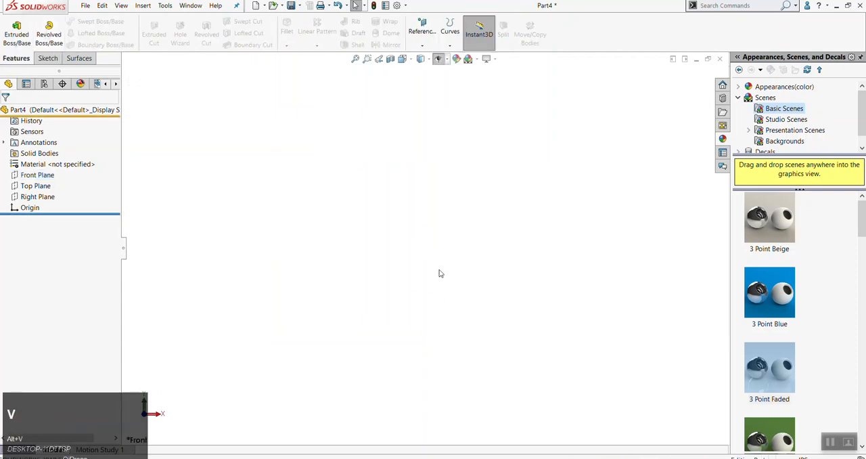
pyautogui.click(119, 6)
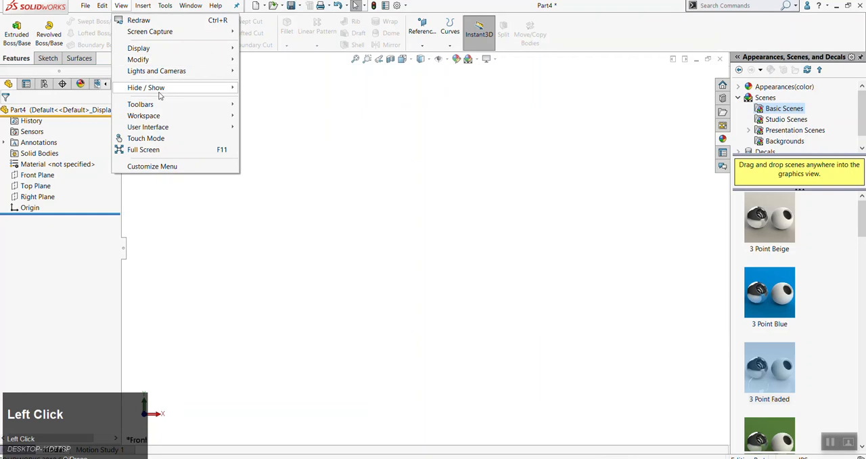
pyautogui.moveTo(169, 94)
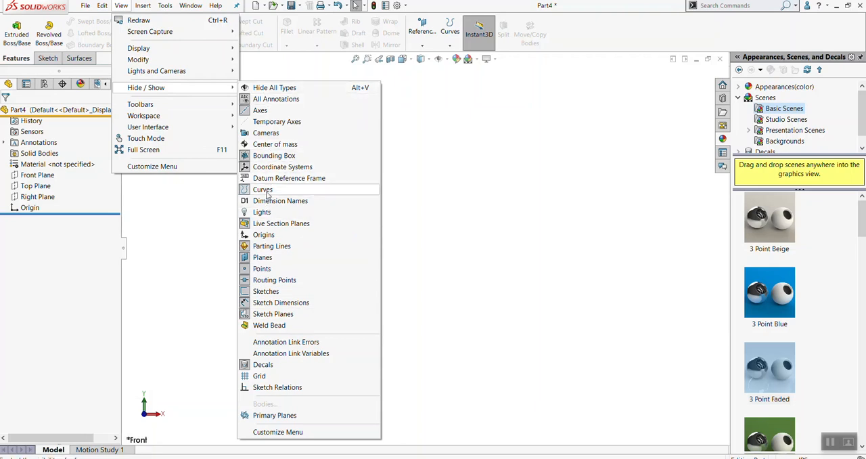
pyautogui.click(265, 235)
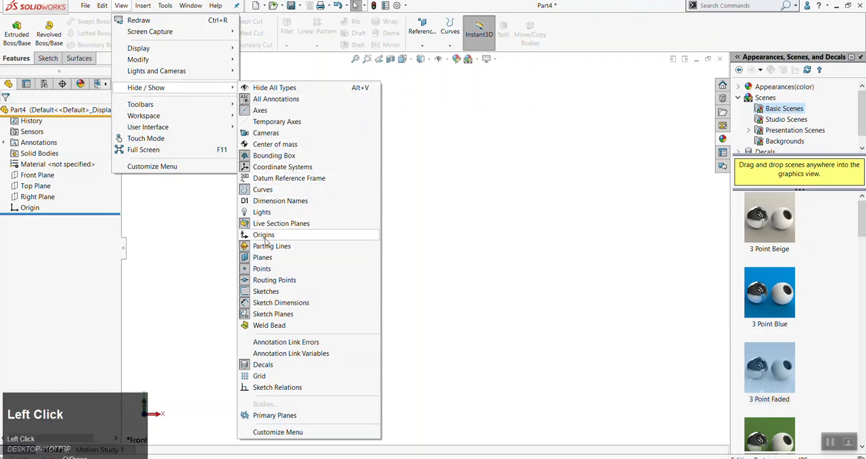
pyautogui.click(541, 255)
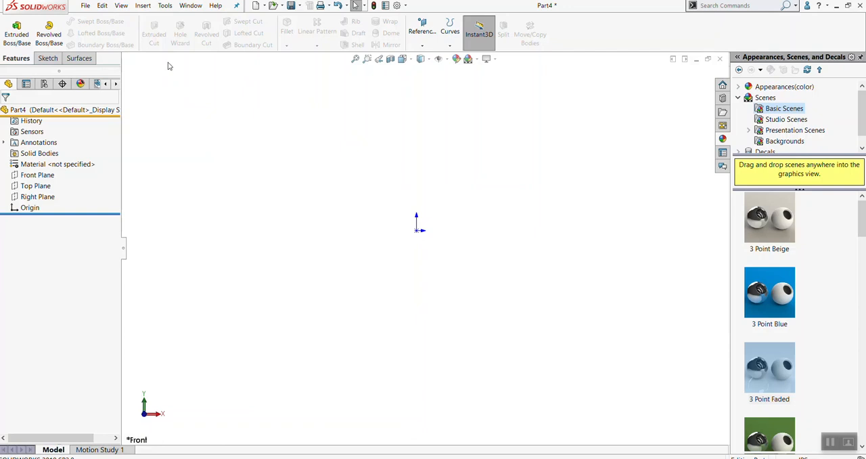
pyautogui.click(120, 6)
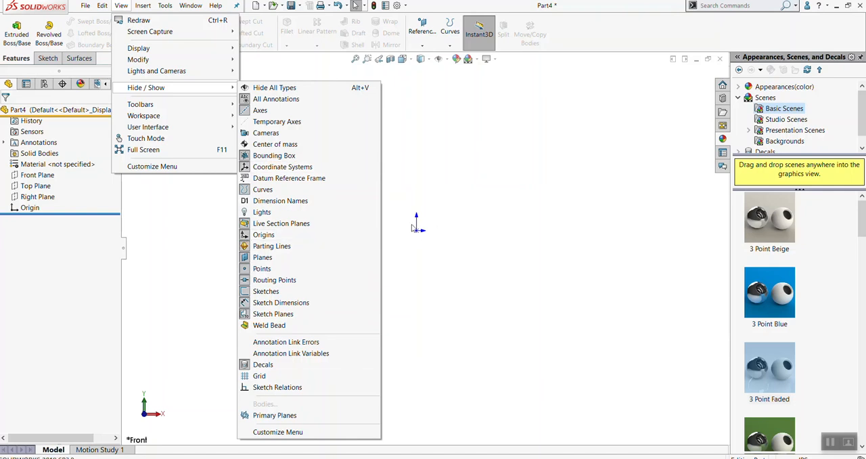
pyautogui.click(437, 232)
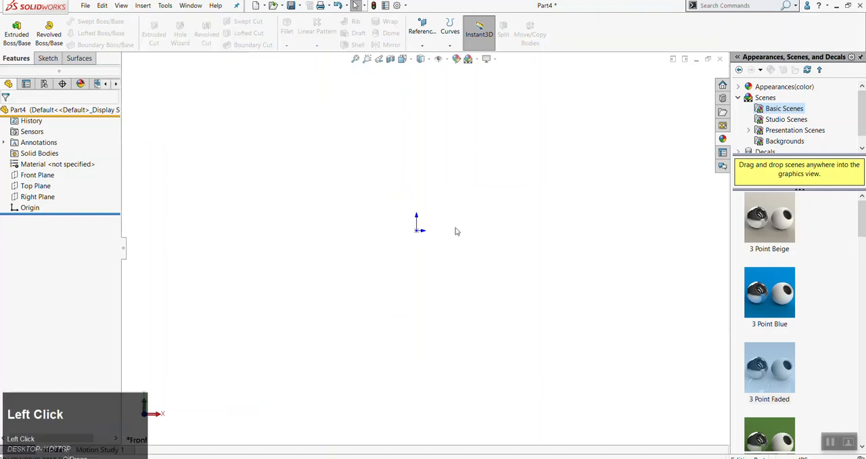
# Start a sketch on the Front Plane and draw an upright corner rectangle whose left edge runs through the origin
pyautogui.click(31, 180)
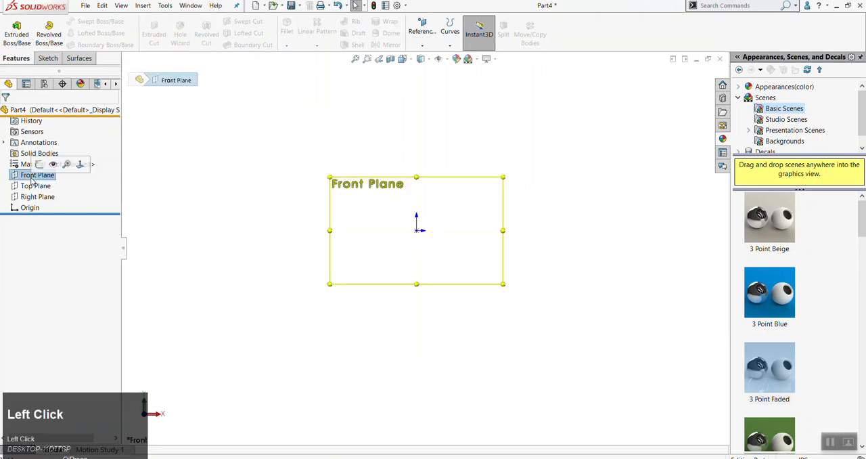
pyautogui.hotkey('alt', 's')
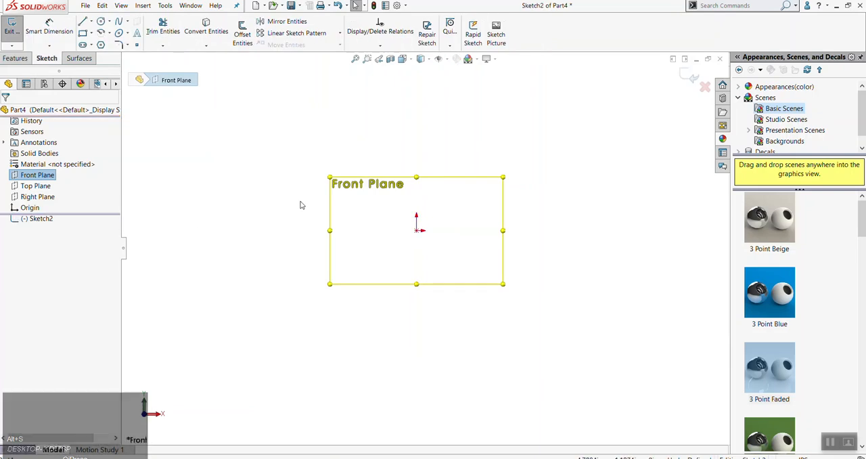
pyautogui.scroll(1, 500, 255)
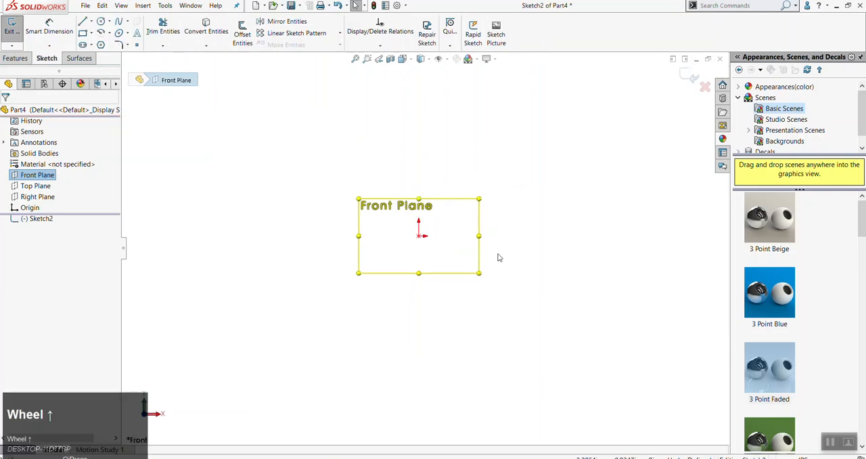
pyautogui.press('r')
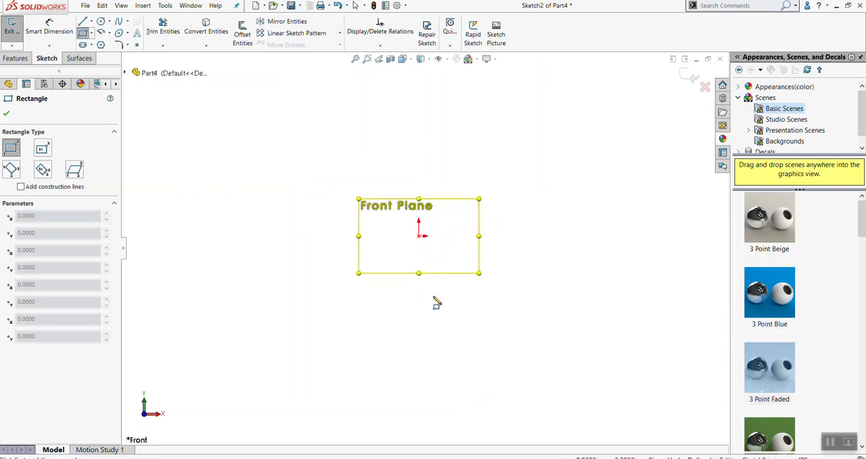
pyautogui.click(421, 172)
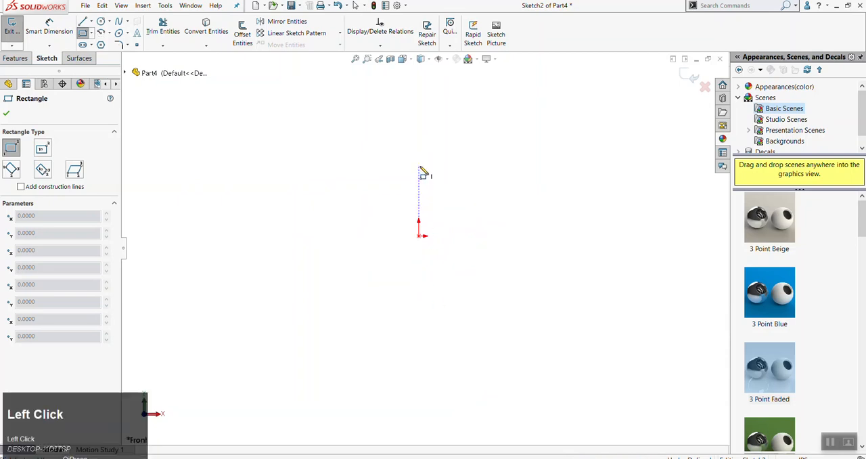
pyautogui.scroll(1, 483, 357)
pyautogui.click(489, 340)
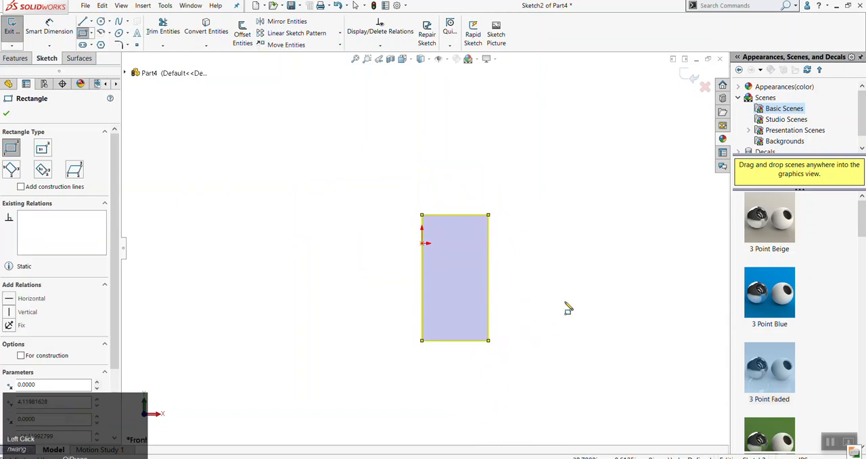
pyautogui.press('Escape')
# Pull the rectangle's left edge away from the origin so the profile sits to the origin's right
pyautogui.scroll(-3, 426, 257)
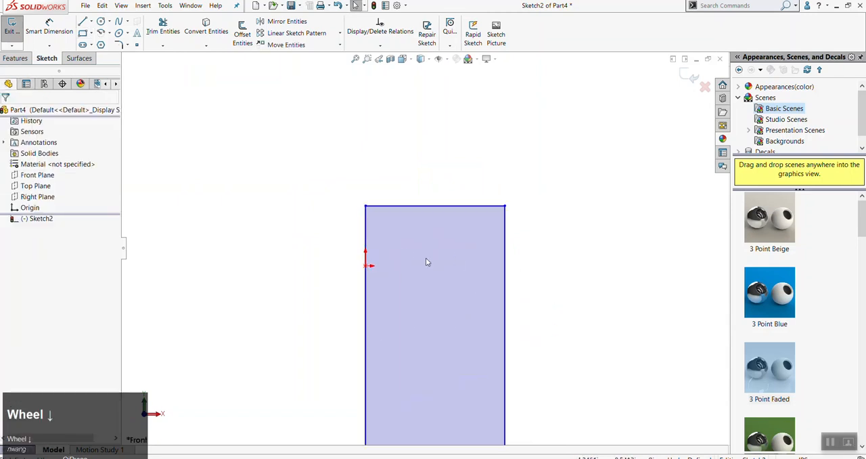
pyautogui.scroll(2, 382, 260)
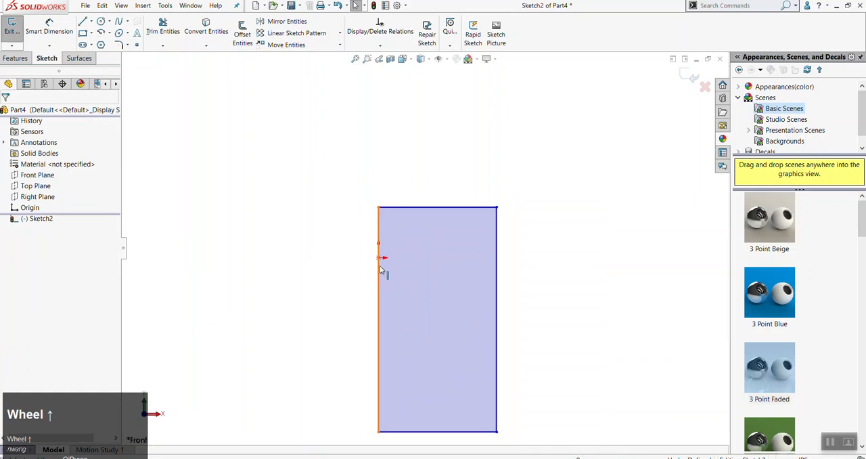
pyautogui.scroll(2, 535, 299)
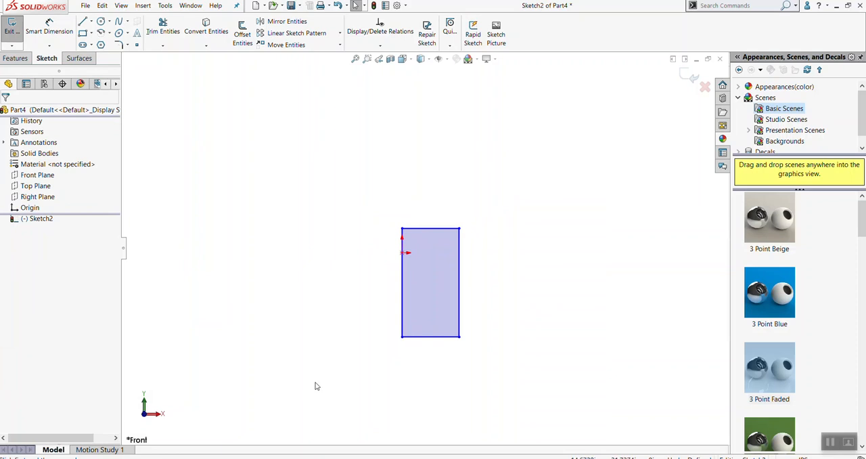
pyautogui.scroll(-5, 420, 284)
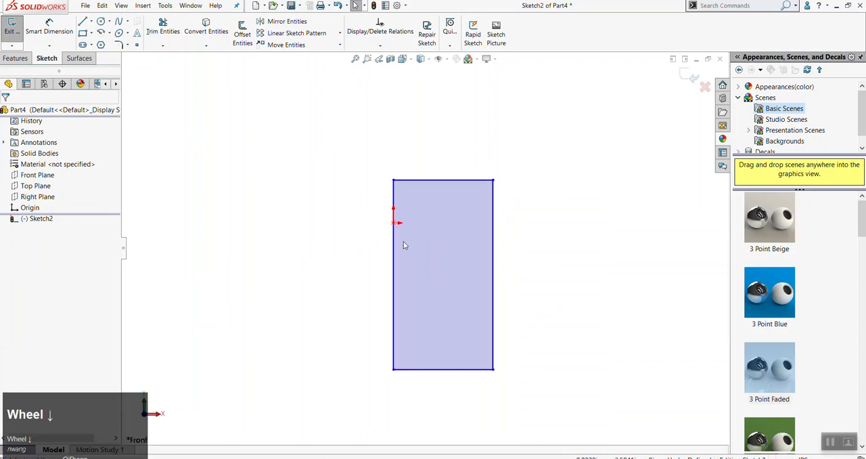
pyautogui.scroll(-2, 411, 166)
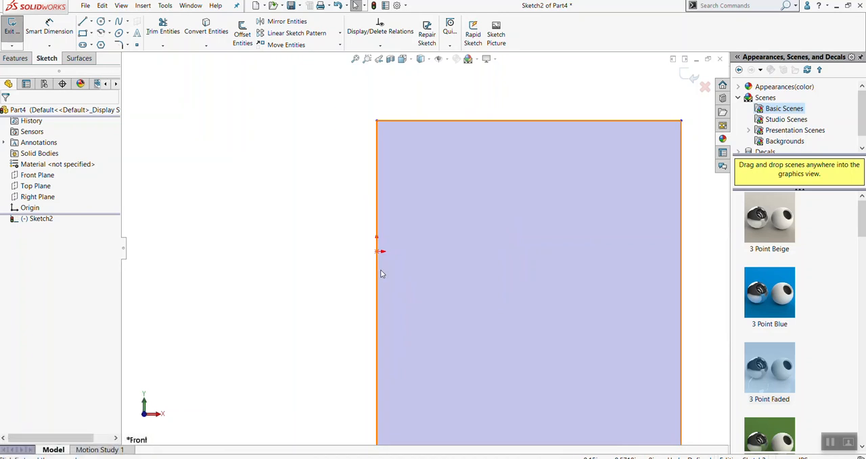
pyautogui.click(377, 272)
pyautogui.moveTo(377, 271); pyautogui.dragTo(484, 275)
pyautogui.click(373, 319)
pyautogui.scroll(2, 399, 317)
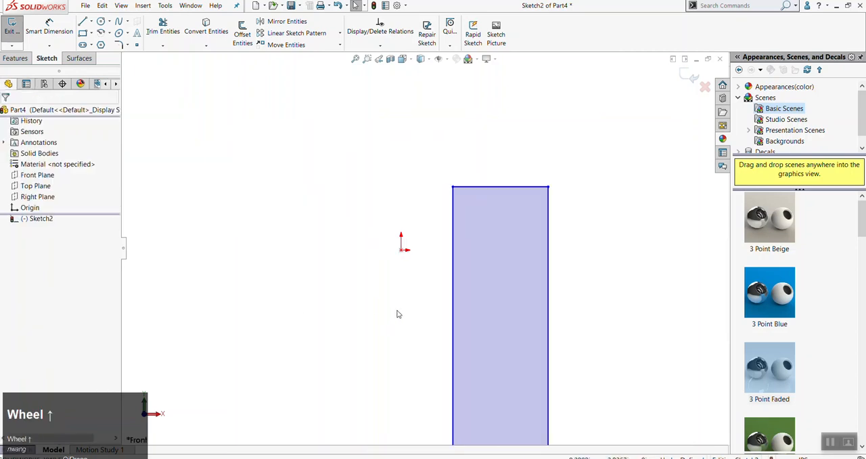
# Add a coincident relation between the origin and the rectangle's left edge
pyautogui.click(402, 251)
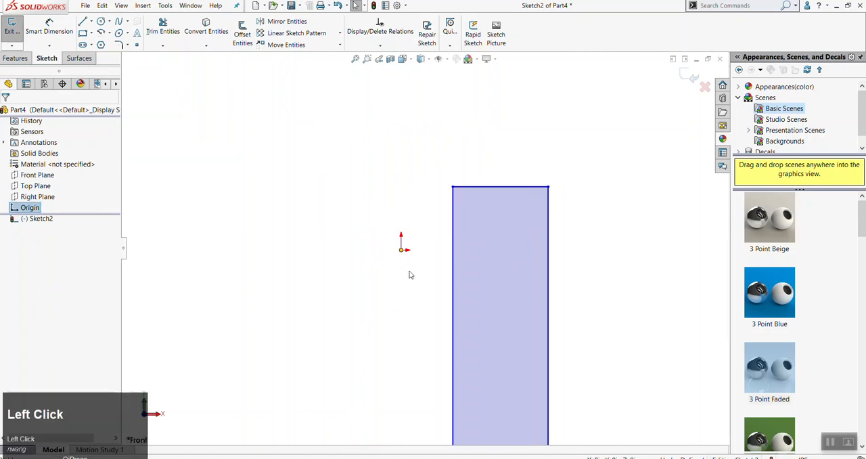
pyautogui.keyDown('ctrl'); pyautogui.click(454, 258); pyautogui.keyUp('ctrl')
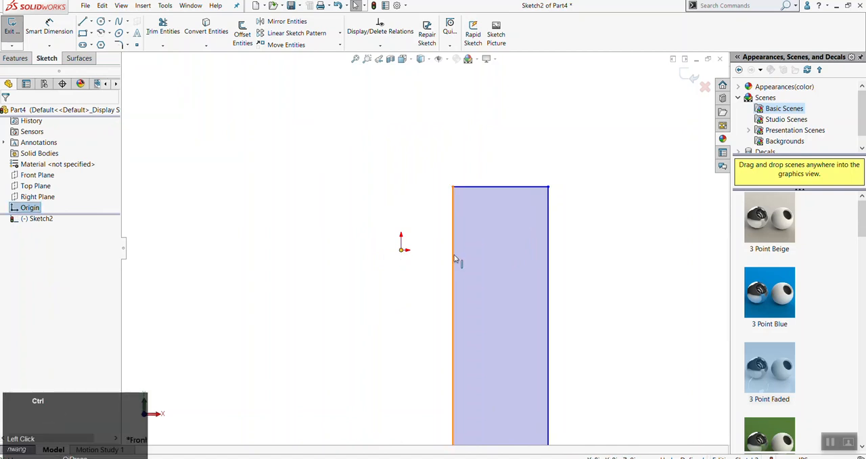
pyautogui.keyDown('ctrl'); pyautogui.click(454, 258); pyautogui.keyUp('ctrl')
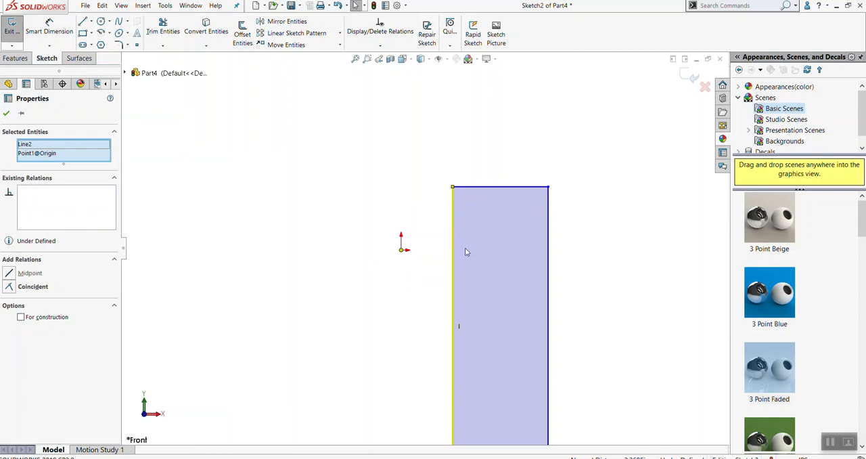
pyautogui.click(10, 287)
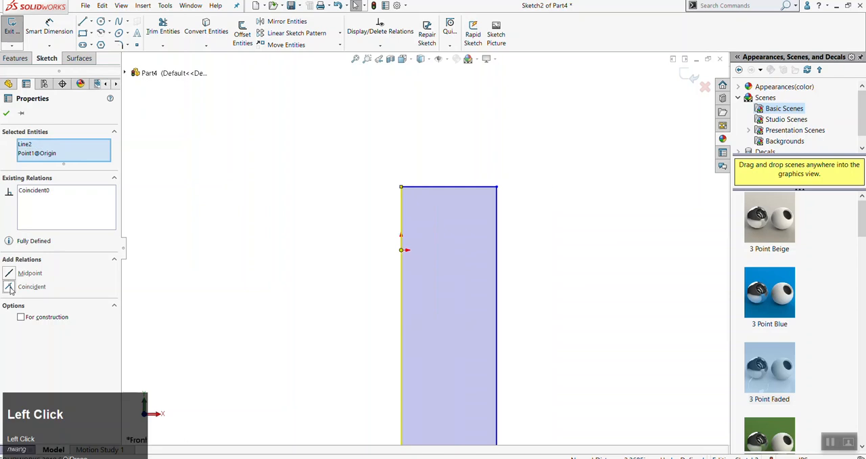
pyautogui.click(331, 199)
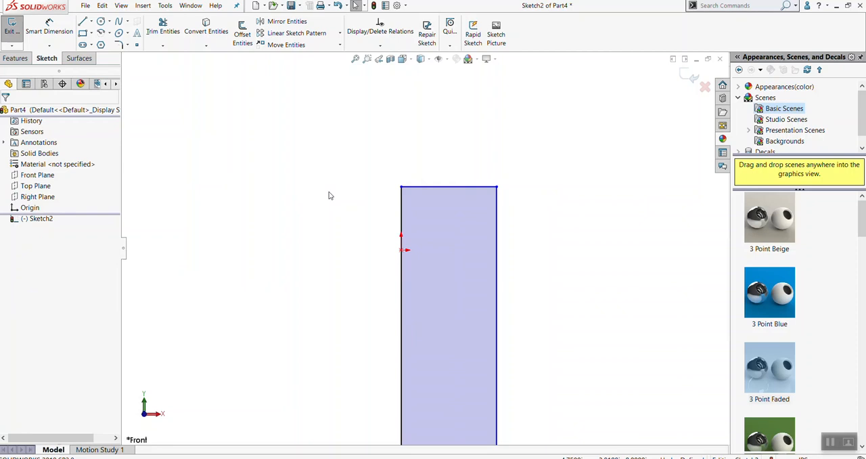
# Undo the coincident relation between the rectangle's left edge and the origin
pyautogui.click(338, 237)
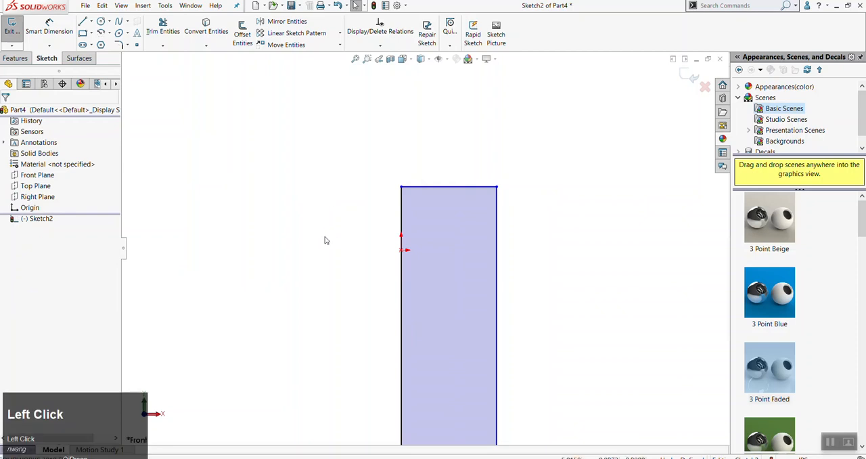
pyautogui.hotkey('ctrl', 'z')
pyautogui.click(350, 242)
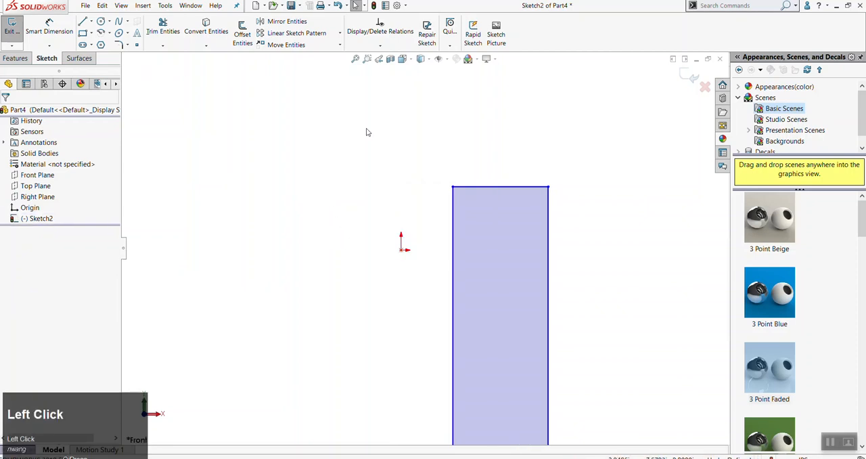
# Add a coincident relation between the rectangle's left edge and the origin again
pyautogui.scroll(3, 379, 335)
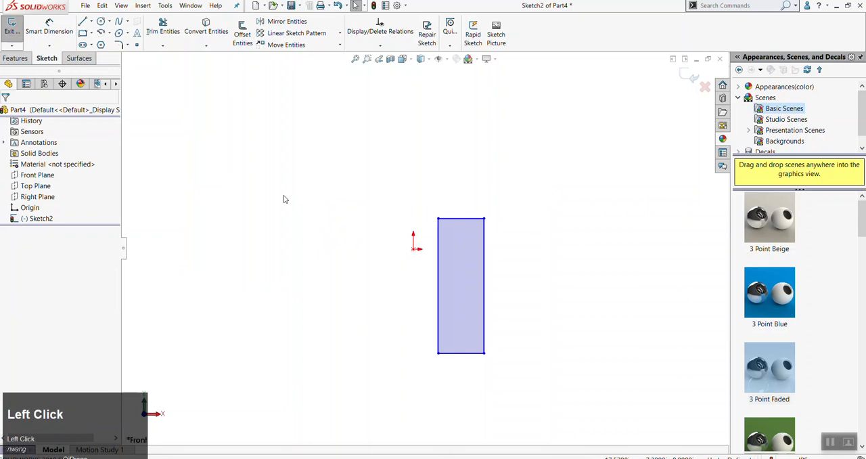
pyautogui.press('Escape')
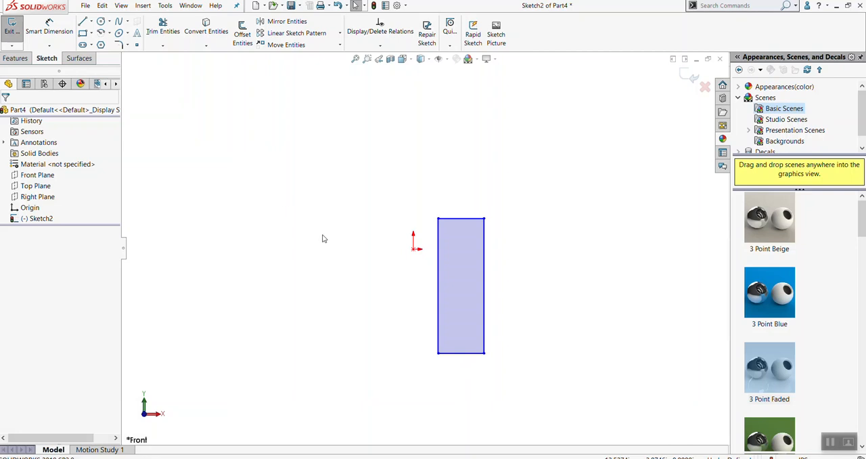
pyautogui.scroll(-1, 452, 260)
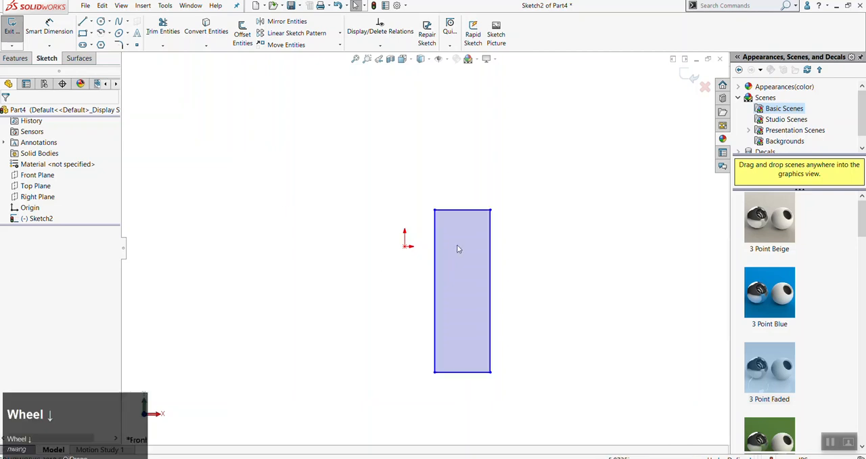
pyautogui.scroll(-3, 446, 251)
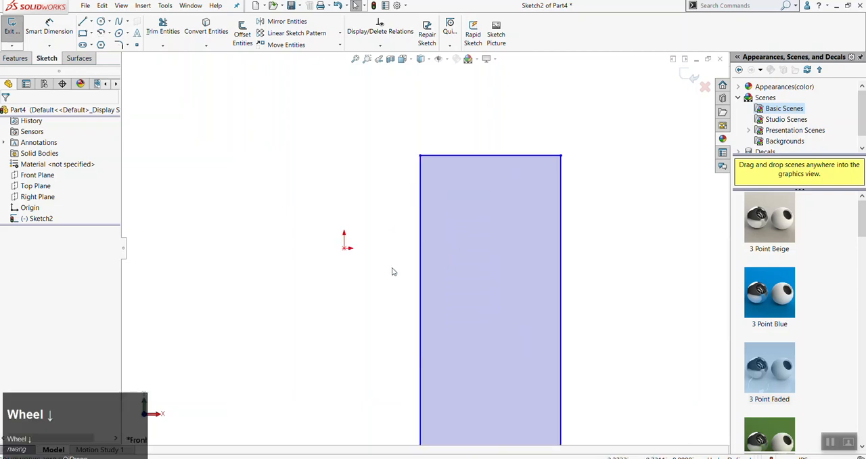
pyautogui.click(421, 223)
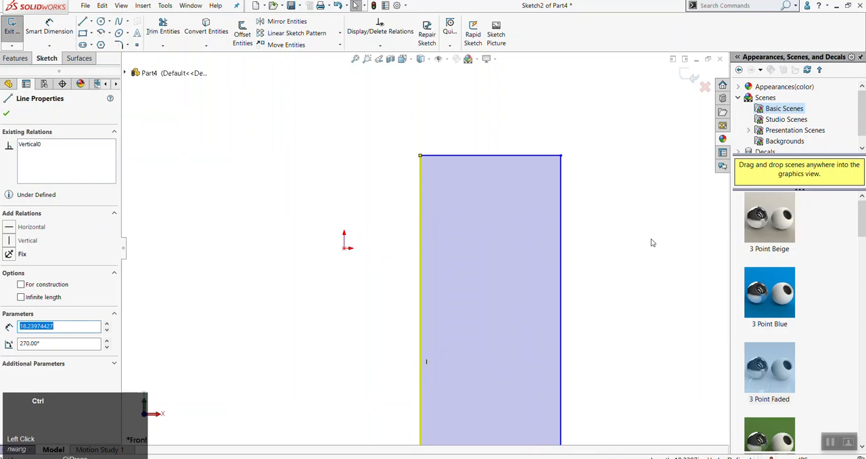
pyautogui.keyDown('ctrl'); pyautogui.click(345, 248); pyautogui.keyUp('ctrl')
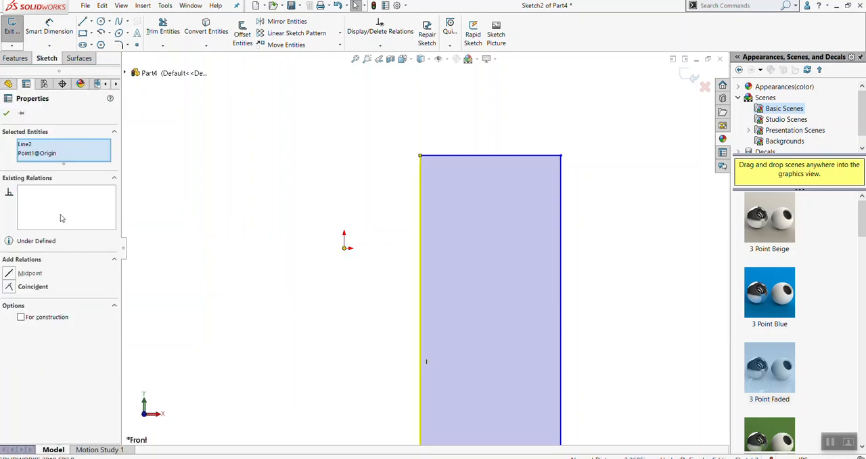
pyautogui.click(9, 289)
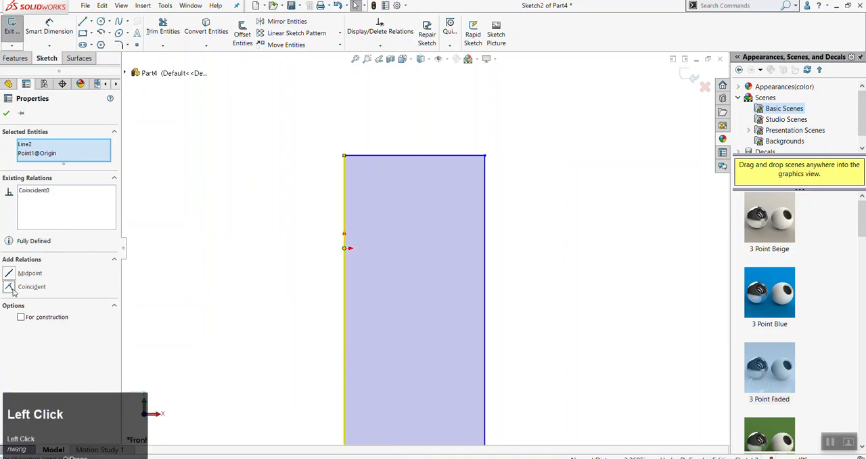
pyautogui.click(240, 305)
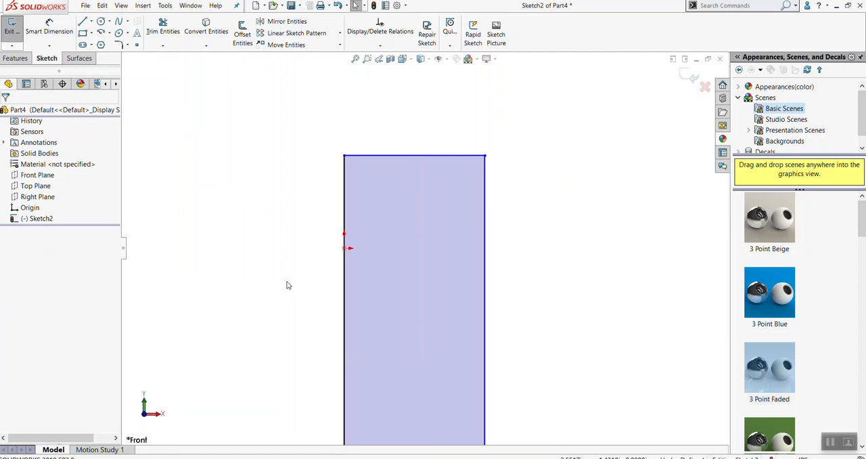
pyautogui.scroll(3, 286, 286)
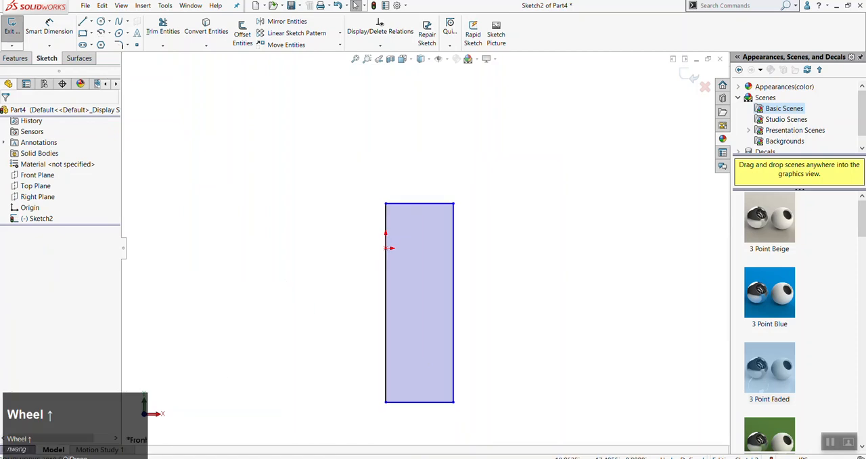
# Check the can size in the Box image file name in the browser and dimension the rectangle's right edge to 4.8 in
pyautogui.click(271, 458)
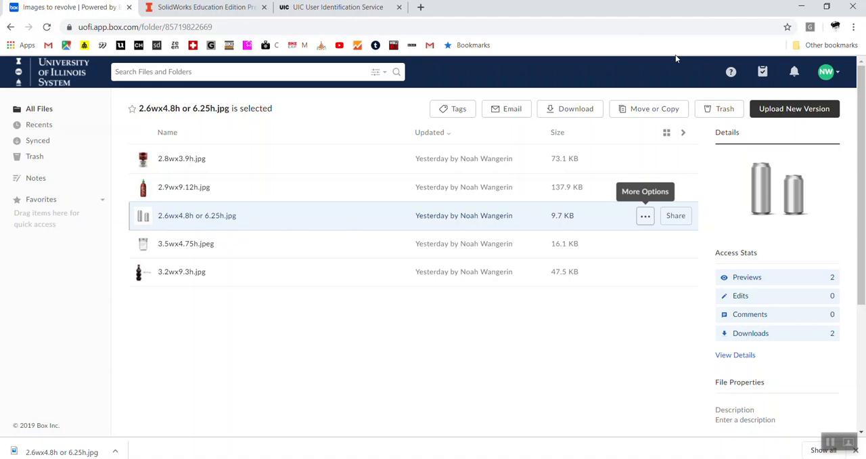
pyautogui.click(801, 6)
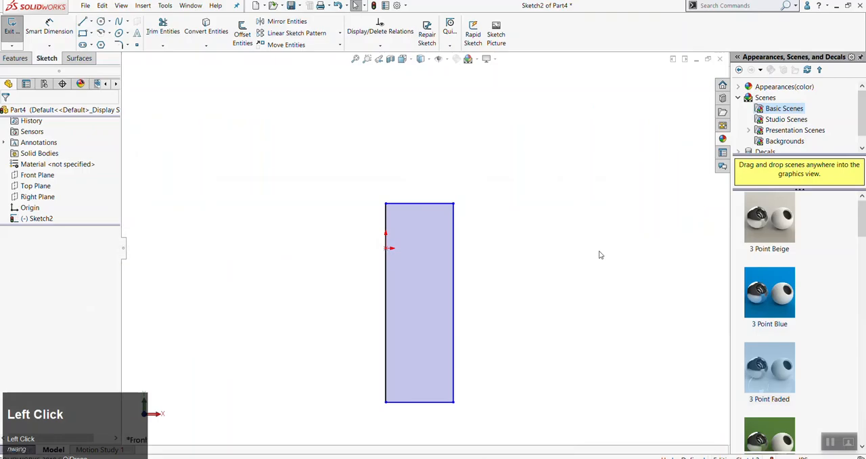
pyautogui.press('d')
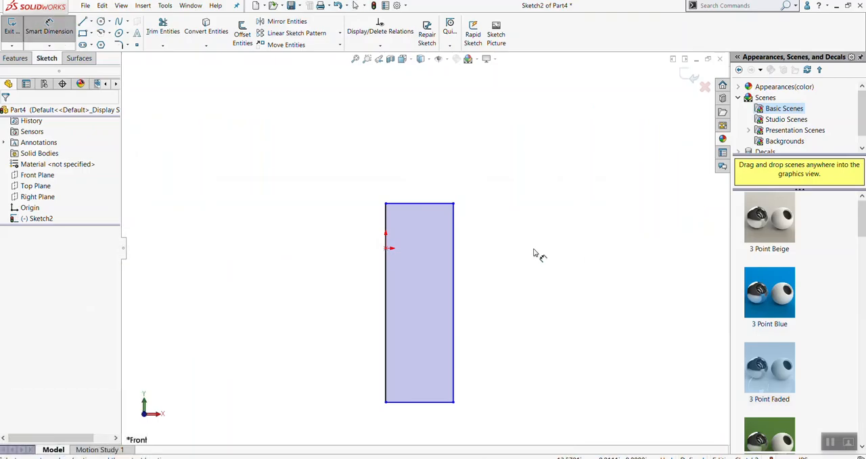
pyautogui.press('Escape')
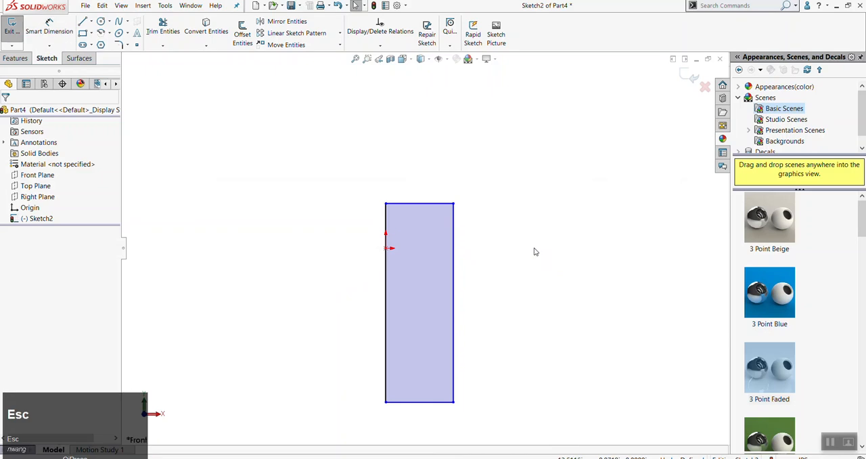
pyautogui.click(58, 37)
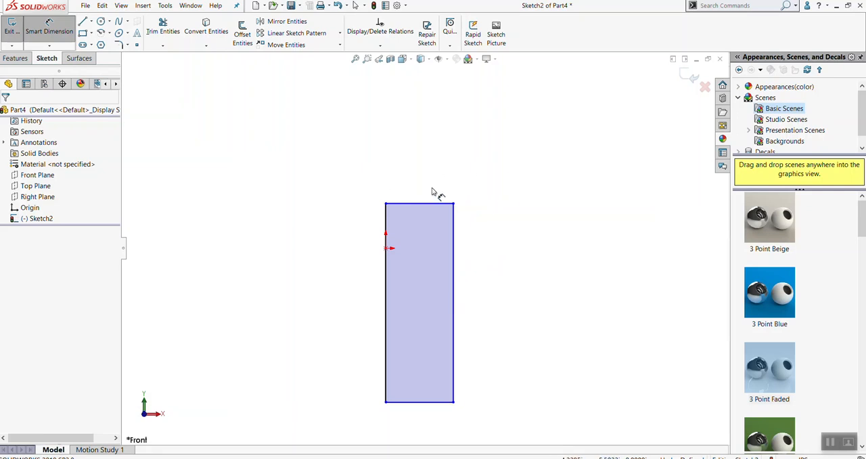
pyautogui.scroll(2, 504, 299)
pyautogui.scroll(-1, 487, 303)
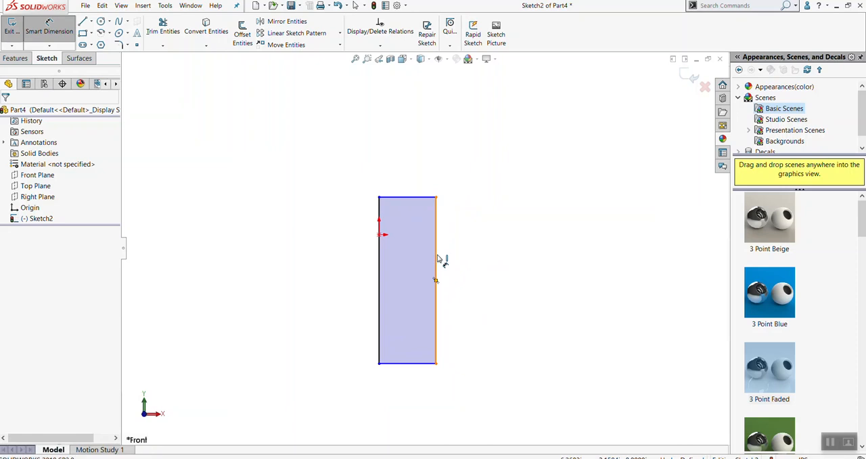
pyautogui.click(436, 220)
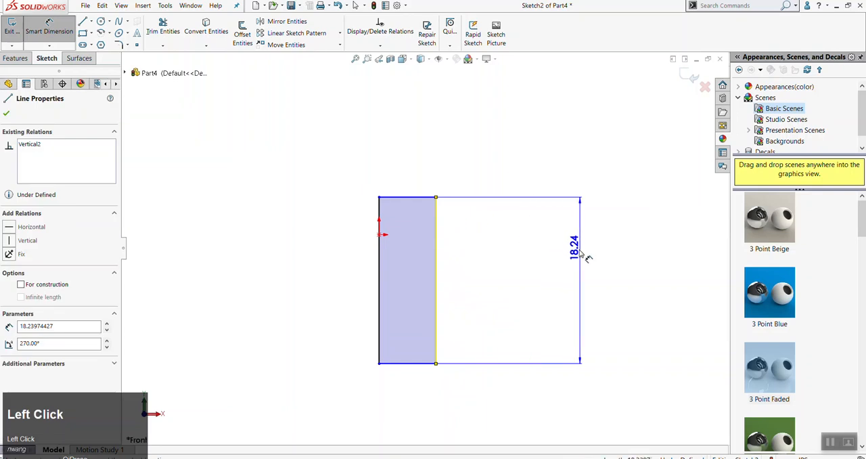
pyautogui.click(529, 279)
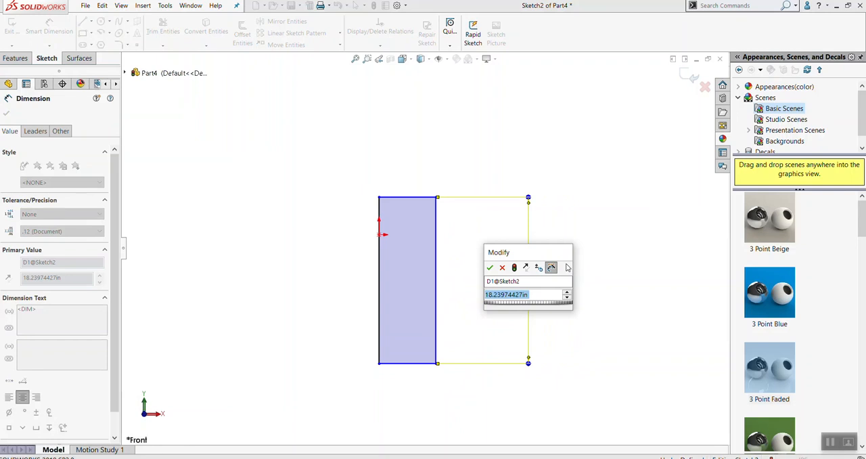
pyautogui.write('4.8')
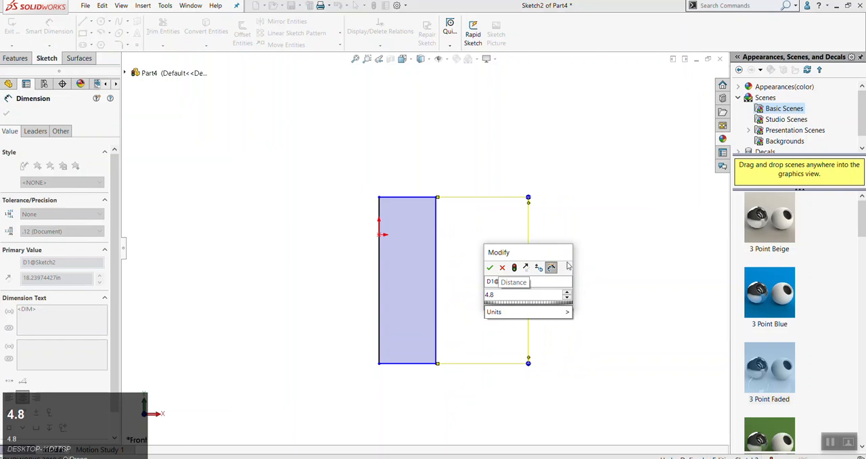
pyautogui.click(490, 267)
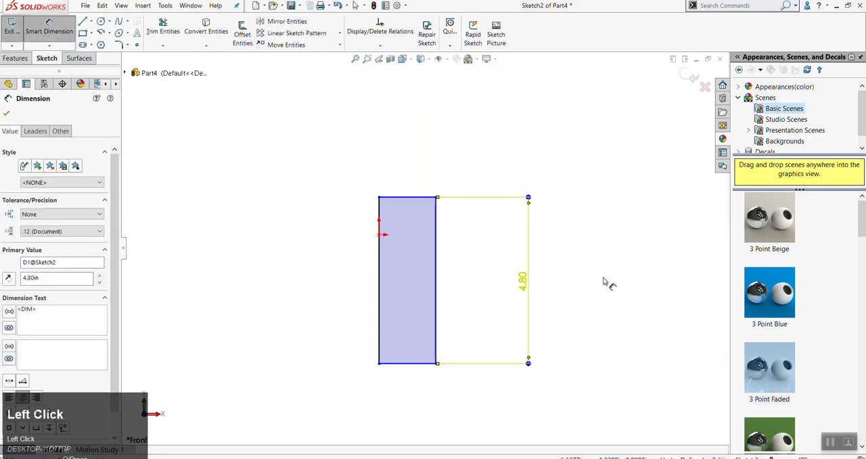
# Delete the rectangle's height dimension
pyautogui.press('Escape')
pyautogui.moveTo(578, 163); pyautogui.dragTo(501, 396)
pyautogui.press('Delete')
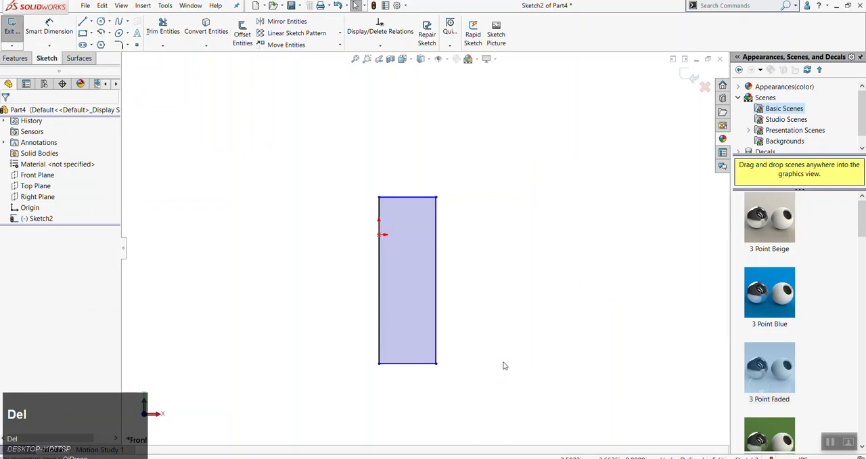
# Dimension the rectangle's right edge again with Smart Dimension, accepting 4.80 in as the height
pyautogui.press('d')
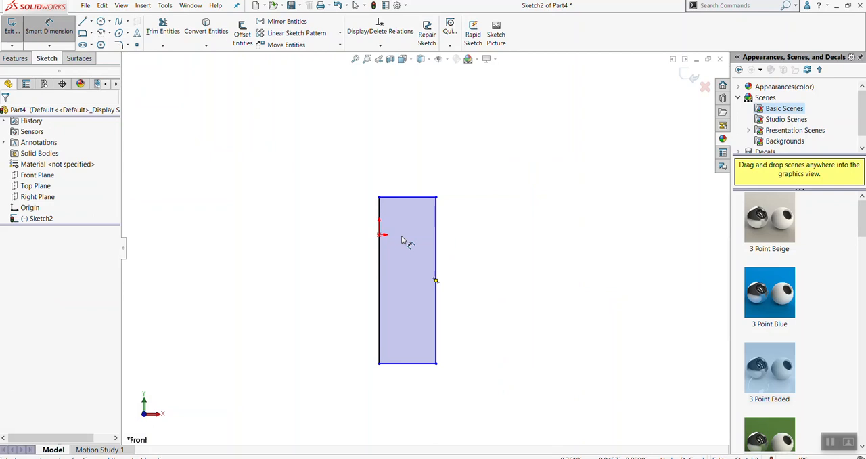
pyautogui.click(437, 274)
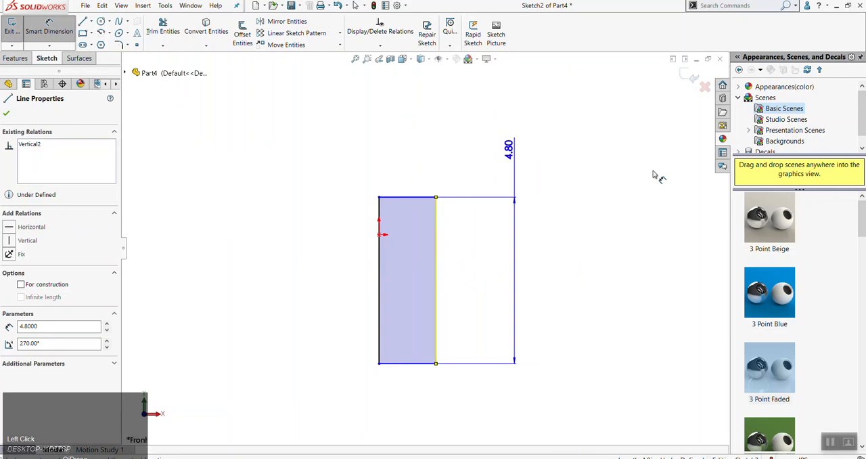
pyautogui.click(530, 254)
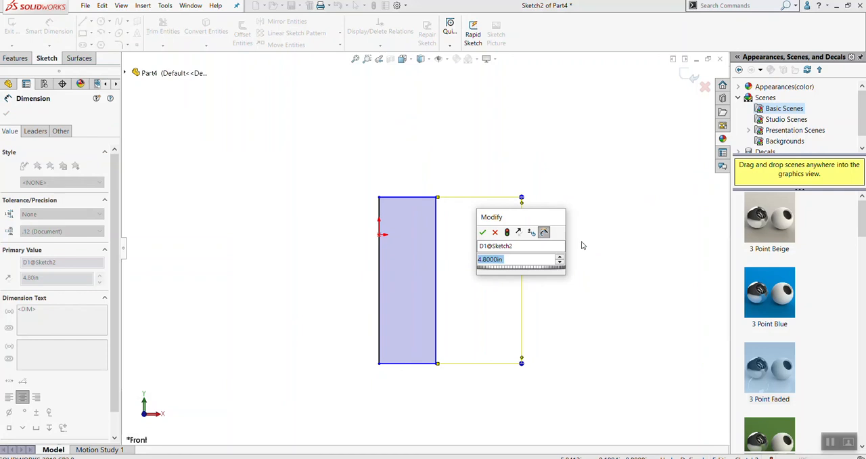
pyautogui.click(484, 233)
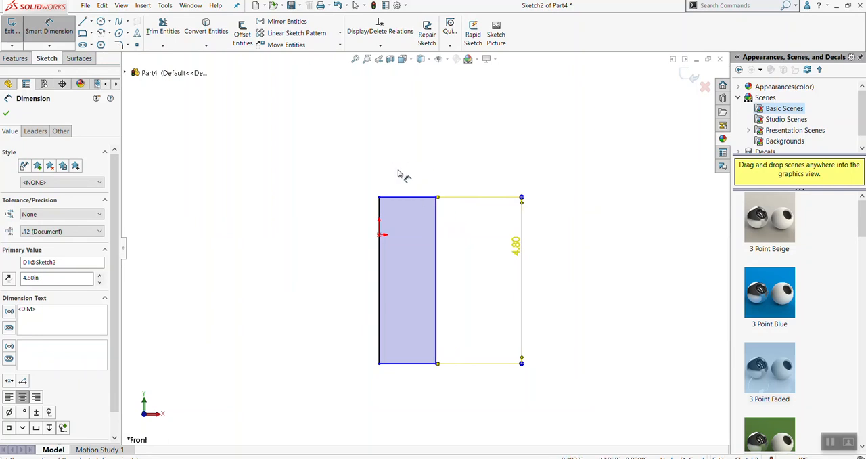
# Dimension the rectangle's top edge above the profile and set the width to 1.3 in
pyautogui.click(412, 202)
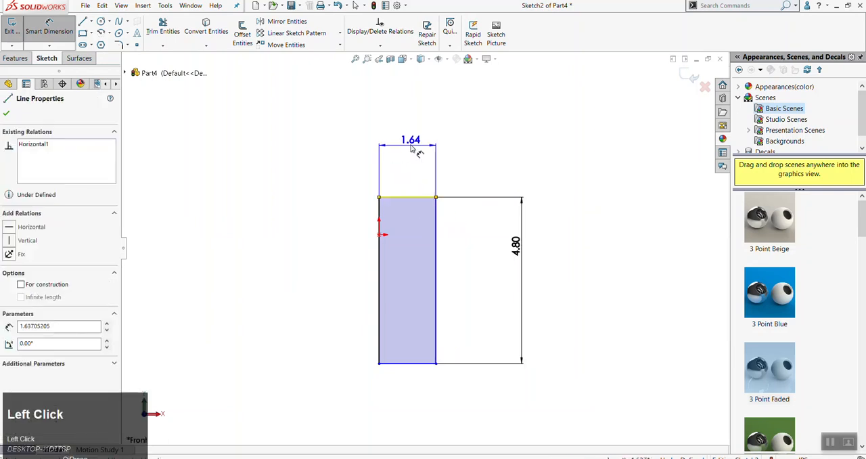
pyautogui.click(415, 150)
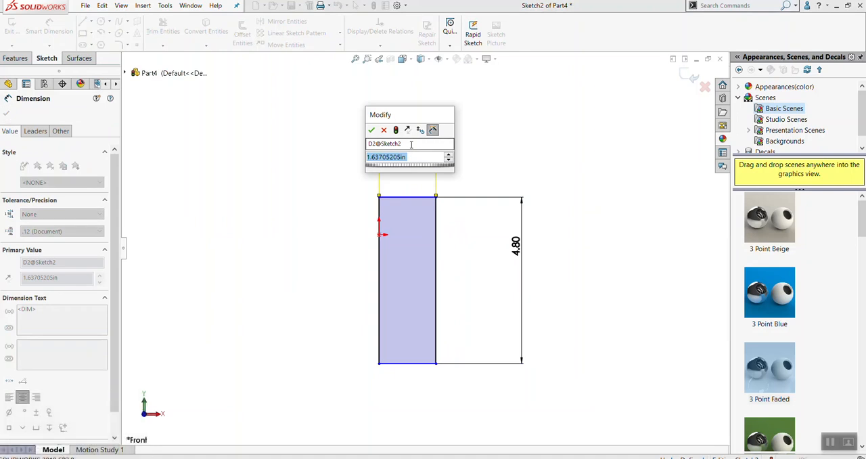
pyautogui.write('1.3')
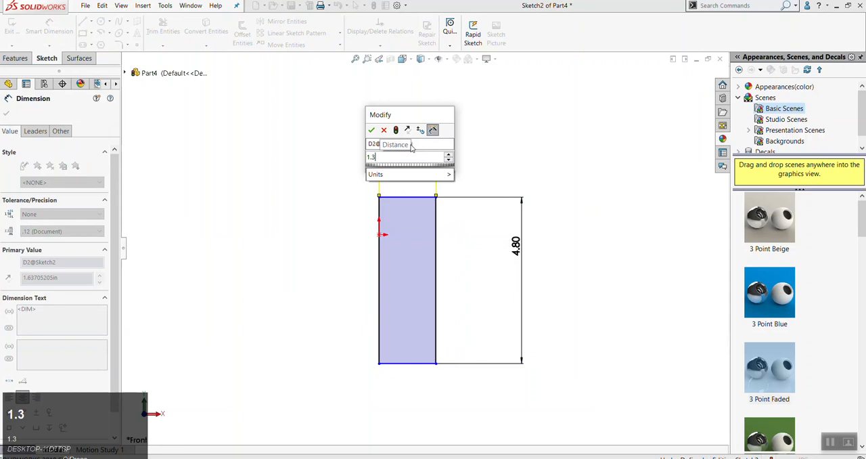
pyautogui.click(372, 130)
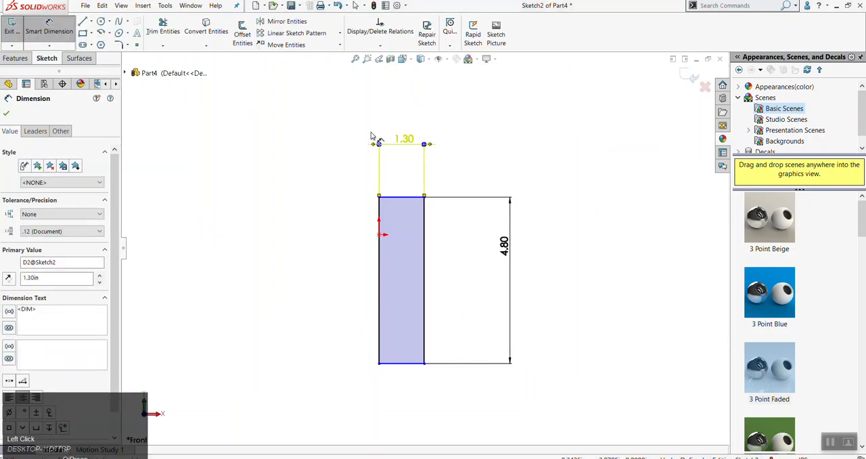
pyautogui.press('Escape')
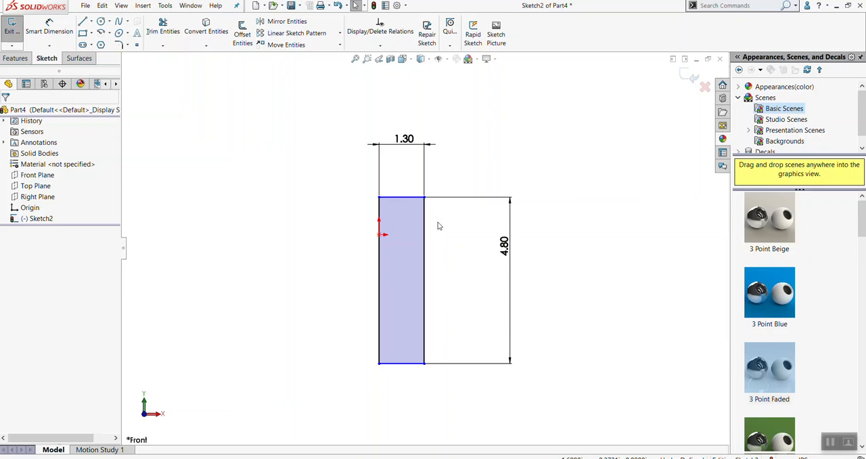
# Slide the rectangle down along the vertical axis until its top edge lies just above the origin
pyautogui.press('Escape')
pyautogui.click(459, 265)
pyautogui.scroll(-3, 440, 256)
pyautogui.scroll(2, 424, 255)
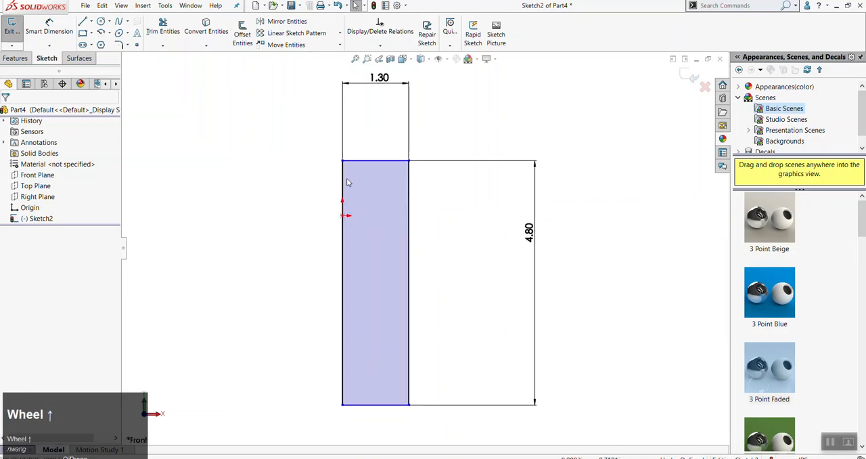
pyautogui.moveTo(344, 166); pyautogui.dragTo(343, 211)
pyautogui.scroll(-3, 329, 223)
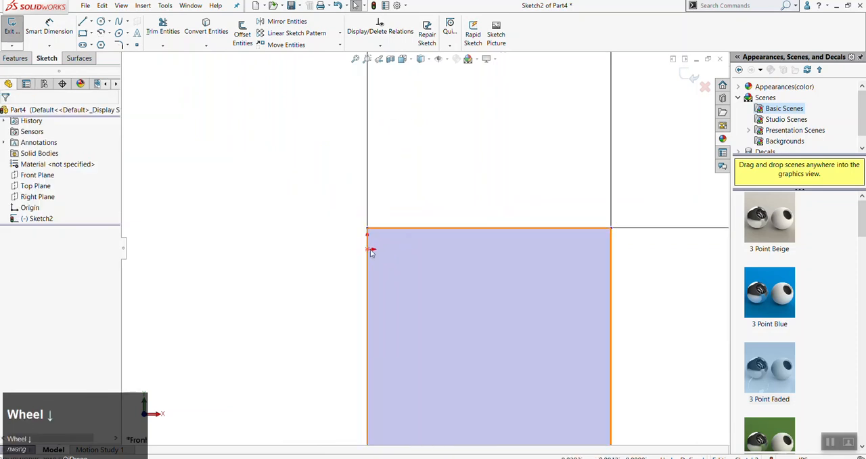
# Exit the rectangle sketch, keeping its changes, and clear the selection
pyautogui.click(302, 278)
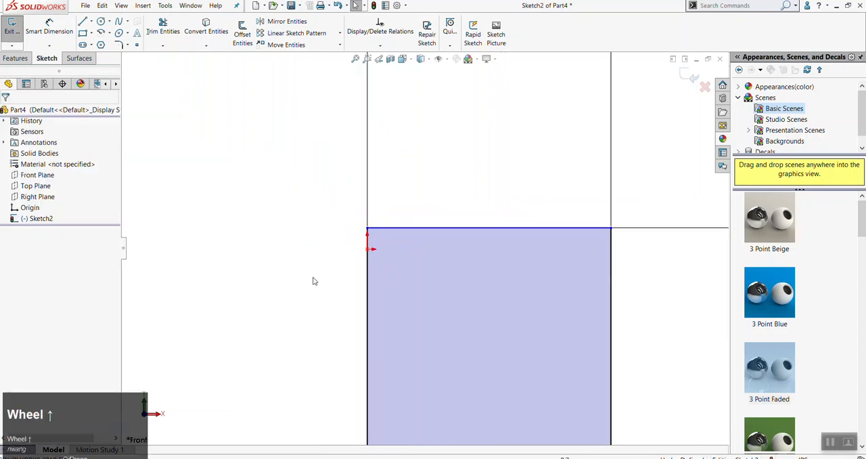
pyautogui.scroll(3, 338, 284)
pyautogui.scroll(3, 487, 322)
pyautogui.scroll(-1, 492, 323)
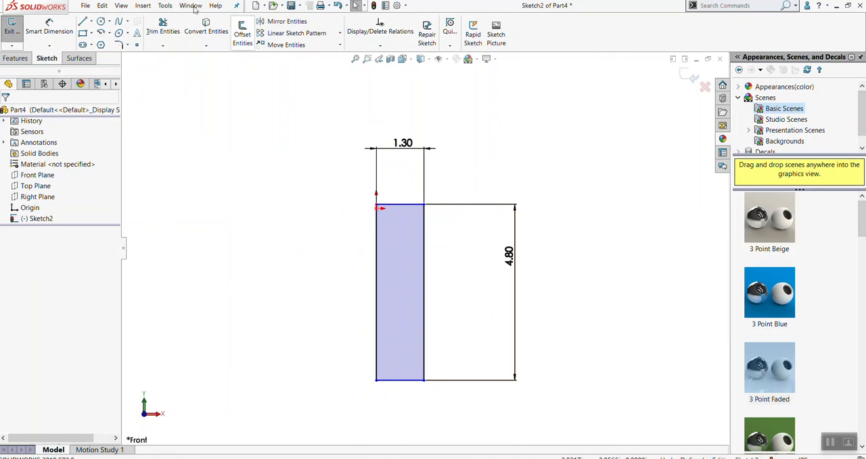
pyautogui.click(8, 28)
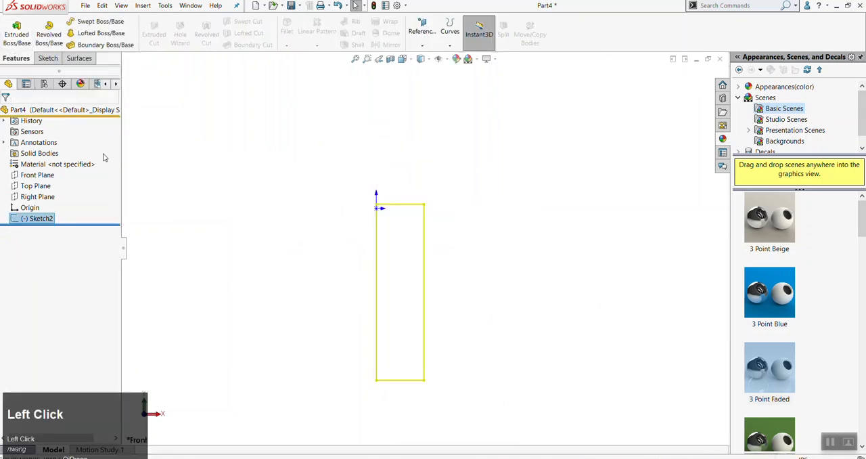
pyautogui.click(223, 265)
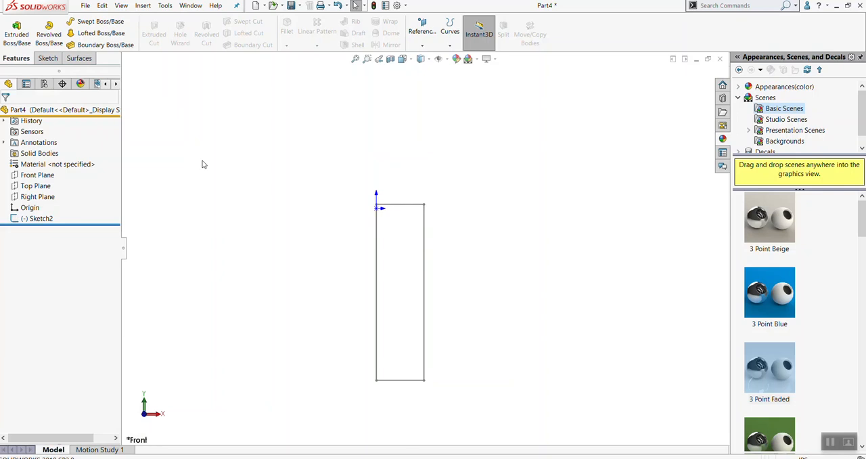
# Start a new sketch on the Front Plane
pyautogui.click(30, 178)
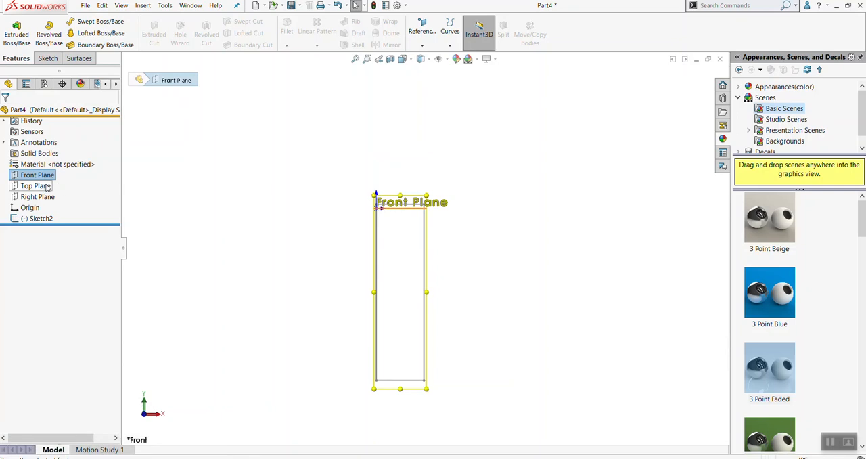
pyautogui.press('alt')
pyautogui.hotkey('alt', 's')
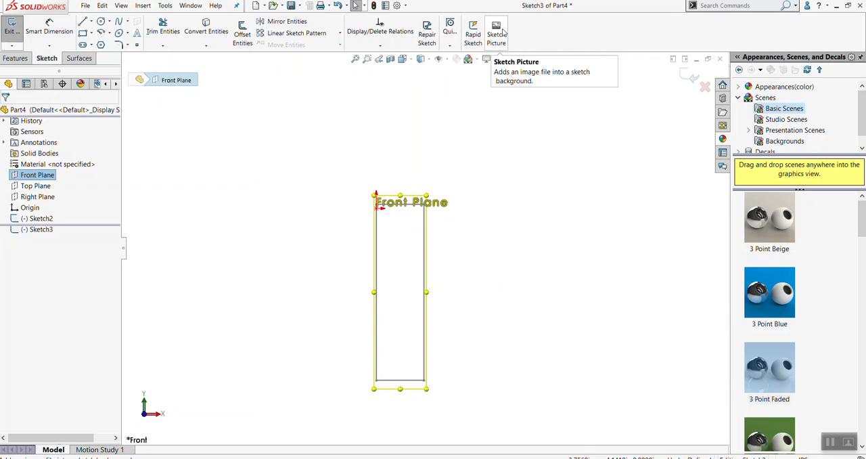
pyautogui.click(503, 32)
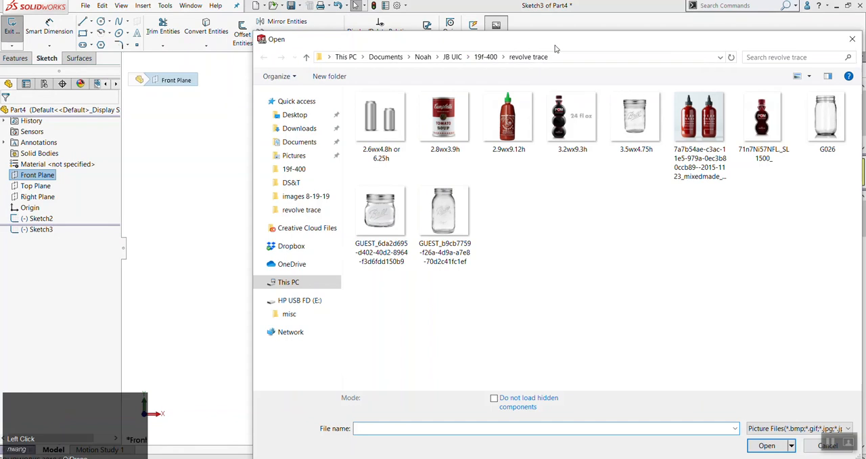
pyautogui.moveTo(559, 44); pyautogui.dragTo(456, 29)
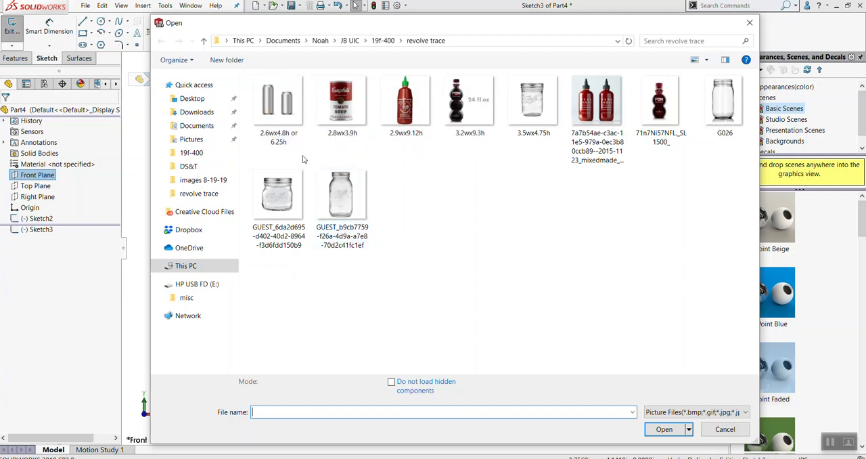
pyautogui.click(287, 106)
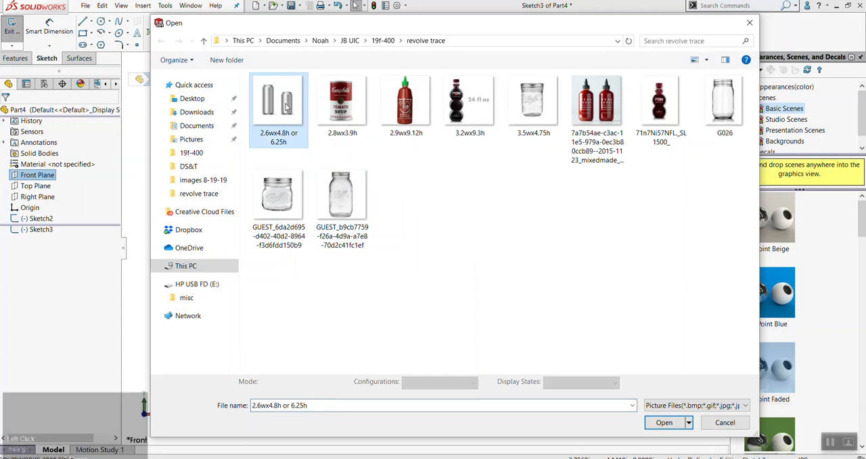
pyautogui.click(728, 422)
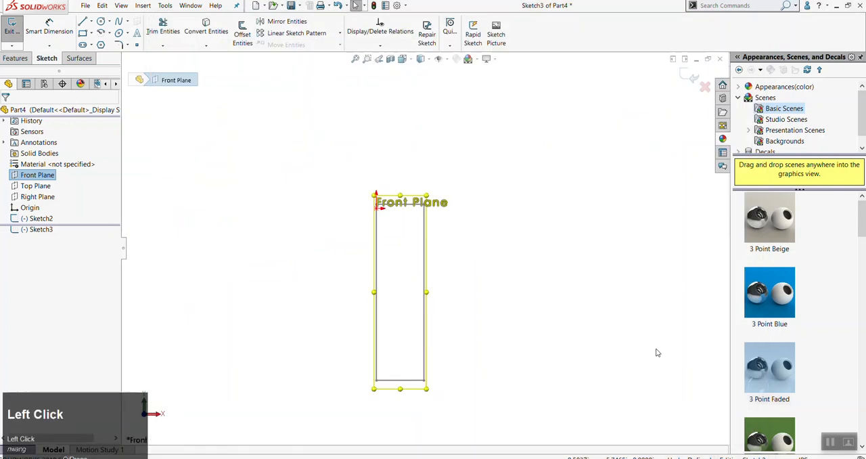
pyautogui.click(152, 118)
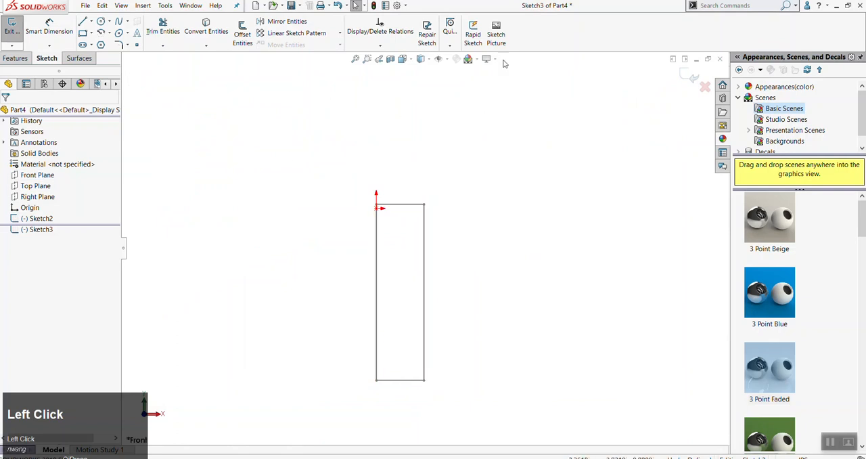
# Insert the image file "2.6wx4.8h or 6.25h" as a sketch picture in the new Front Plane sketch
pyautogui.click(499, 29)
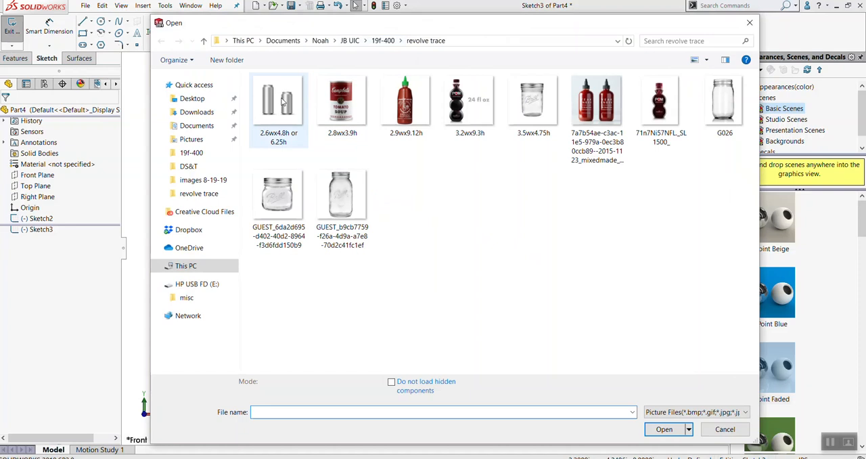
pyautogui.click(283, 100)
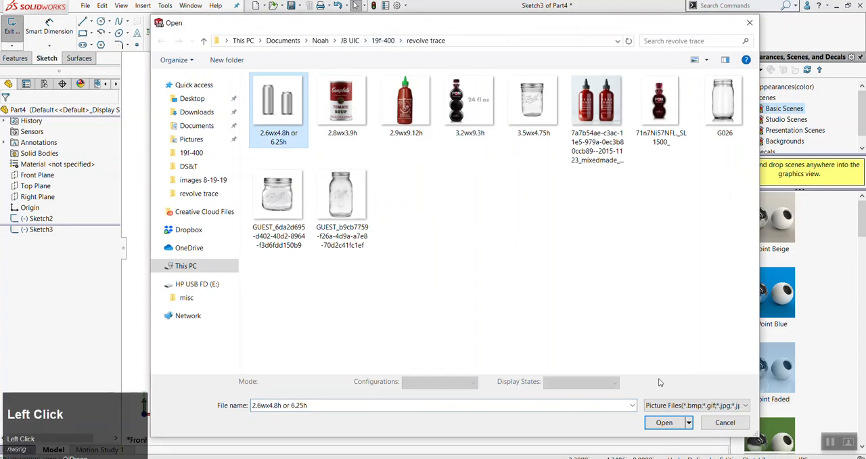
pyautogui.click(664, 423)
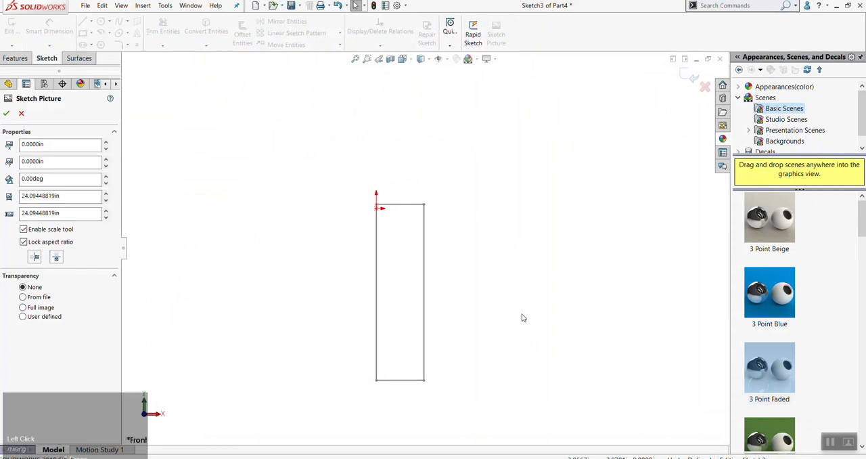
pyautogui.scroll(5, 522, 315)
pyautogui.scroll(-3, 509, 279)
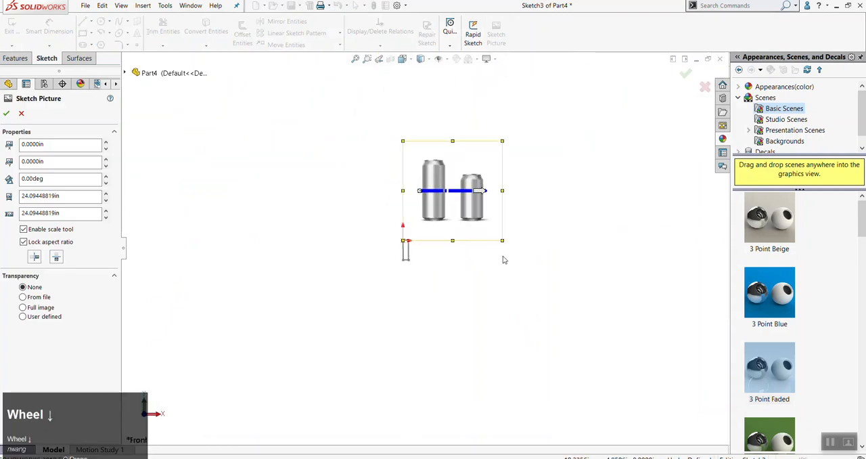
pyautogui.click(169, 458)
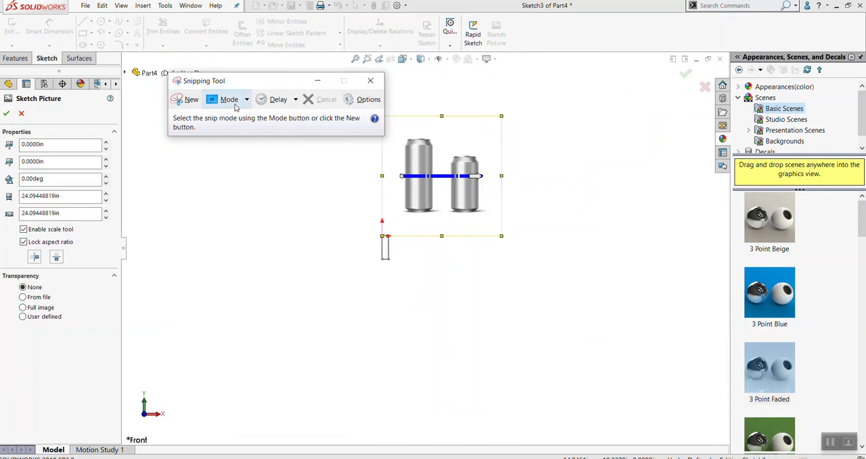
pyautogui.click(379, 86)
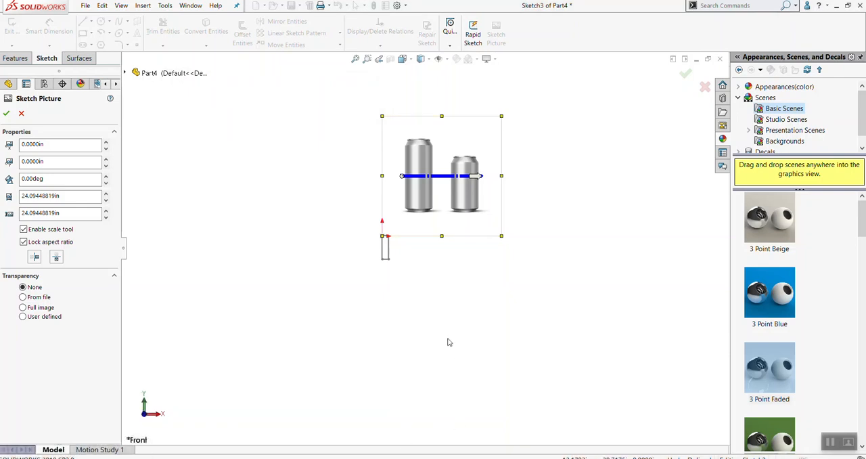
# Move the can picture slightly down relative to the origin and close its properties
pyautogui.click(452, 132)
pyautogui.moveTo(452, 132); pyautogui.dragTo(452, 138)
pyautogui.press('Delete')
pyautogui.press('Escape')
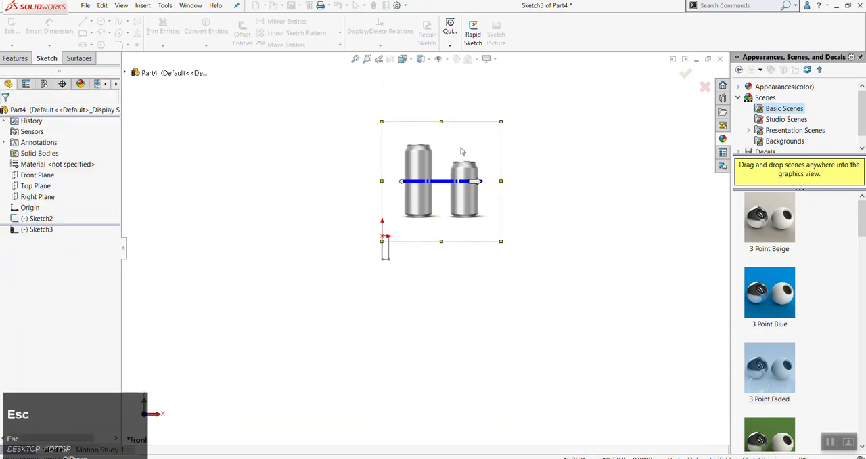
# Delete the can picture from the sketch and confirm the deletion
pyautogui.click(408, 141)
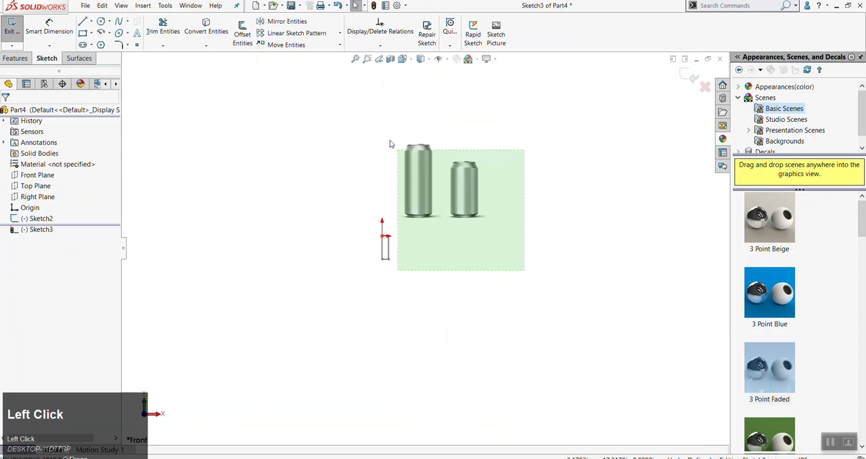
pyautogui.press('Delete')
pyautogui.rightClick(444, 164)
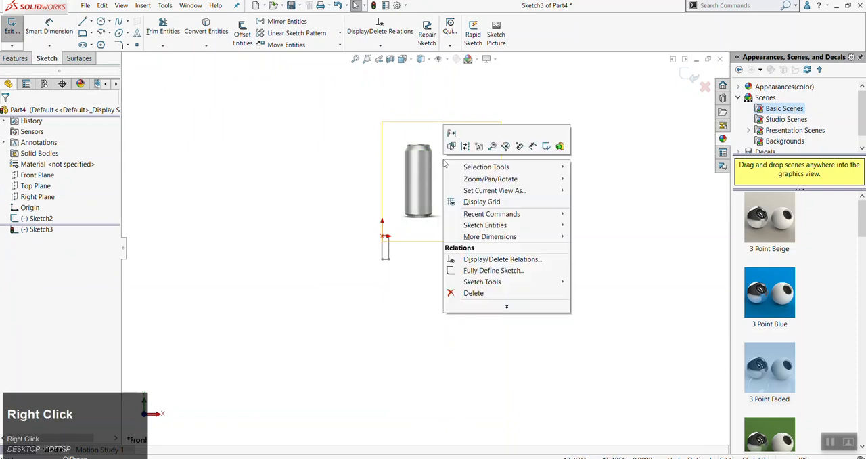
pyautogui.click(469, 299)
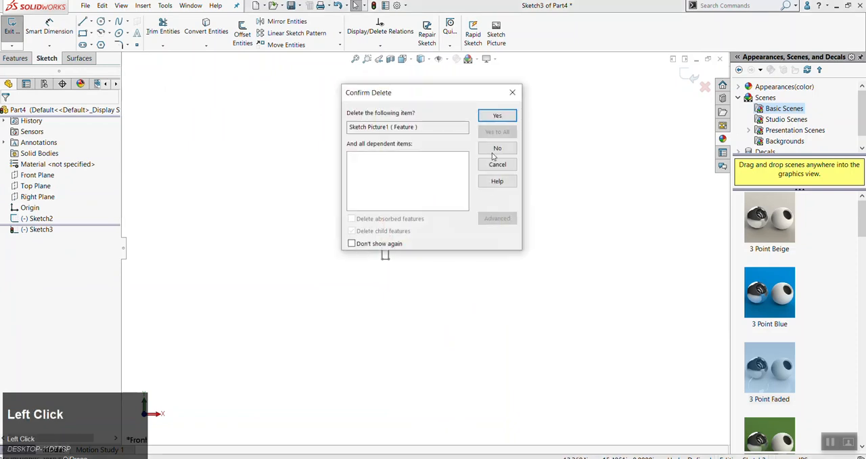
pyautogui.click(498, 119)
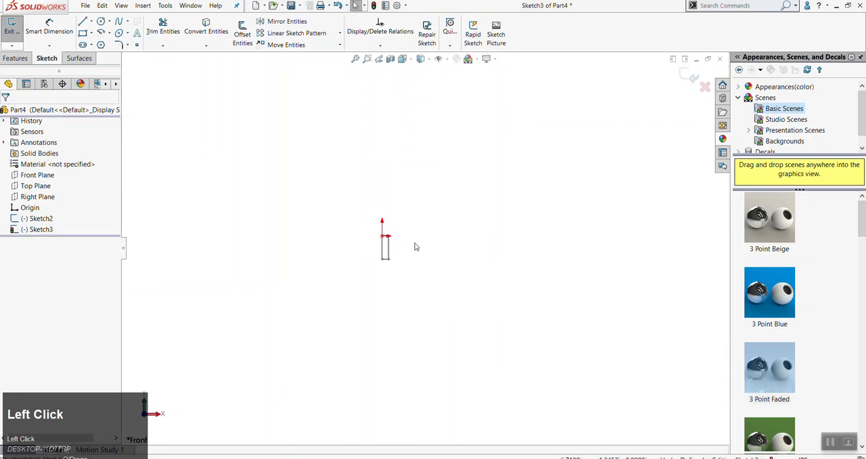
# Insert the "2.6wx4.8h or 6.25h" image into the sketch again as a sketch picture
pyautogui.scroll(-5, 408, 237)
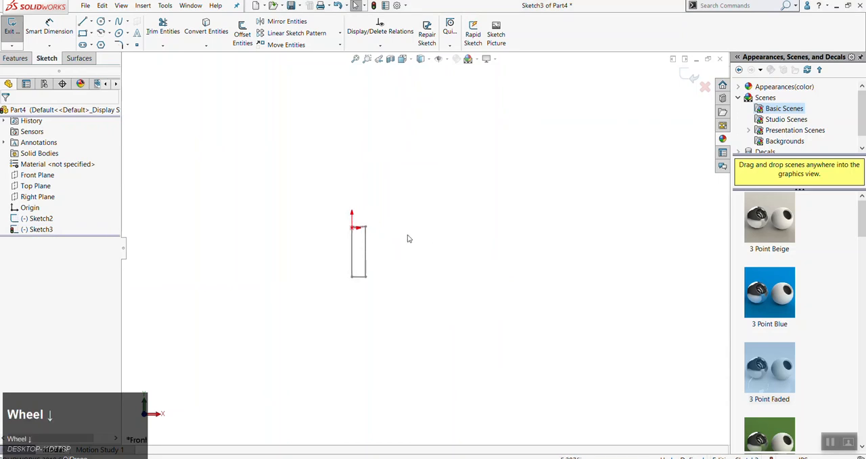
pyautogui.click(495, 39)
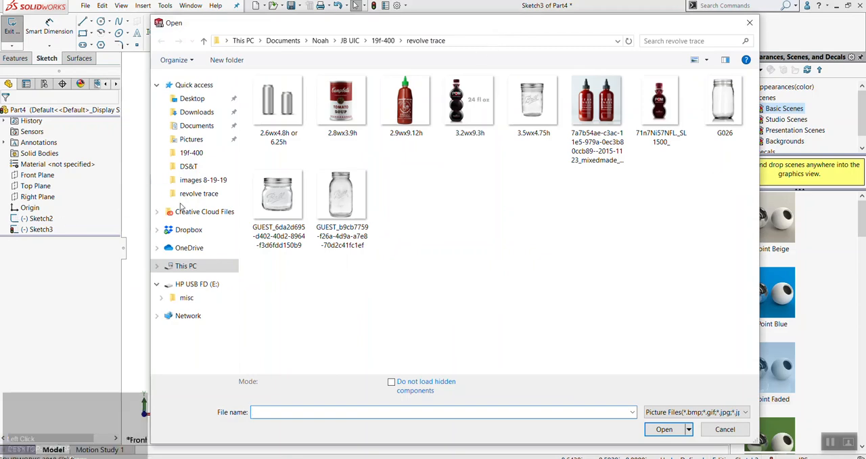
pyautogui.moveTo(364, 23); pyautogui.dragTo(305, 14)
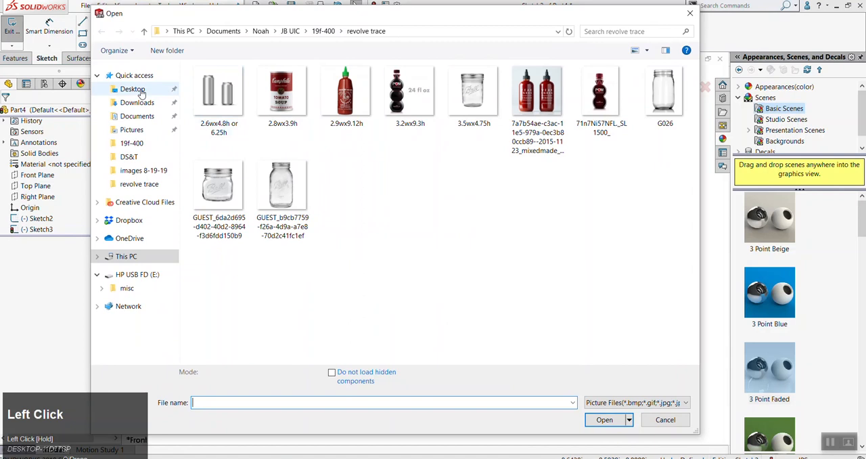
pyautogui.click(223, 93)
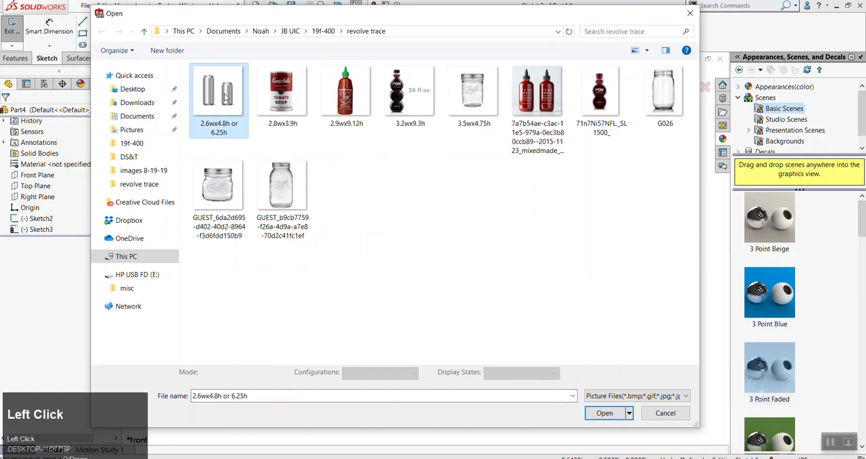
pyautogui.click(607, 413)
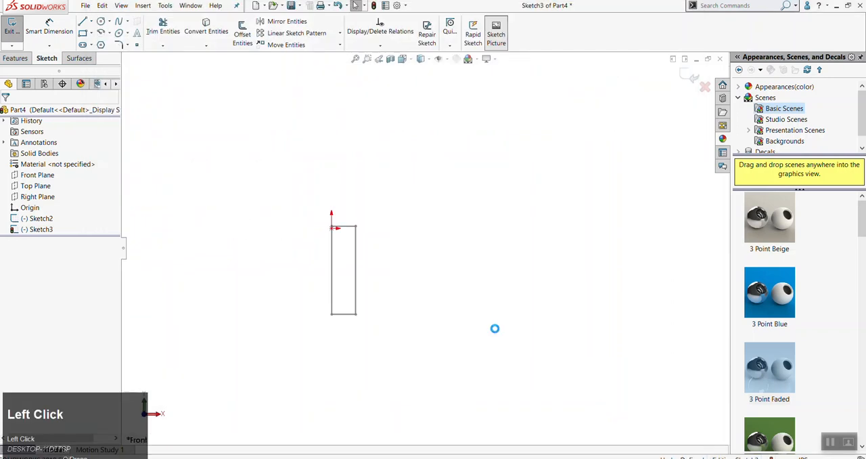
pyautogui.scroll(1, 480, 322)
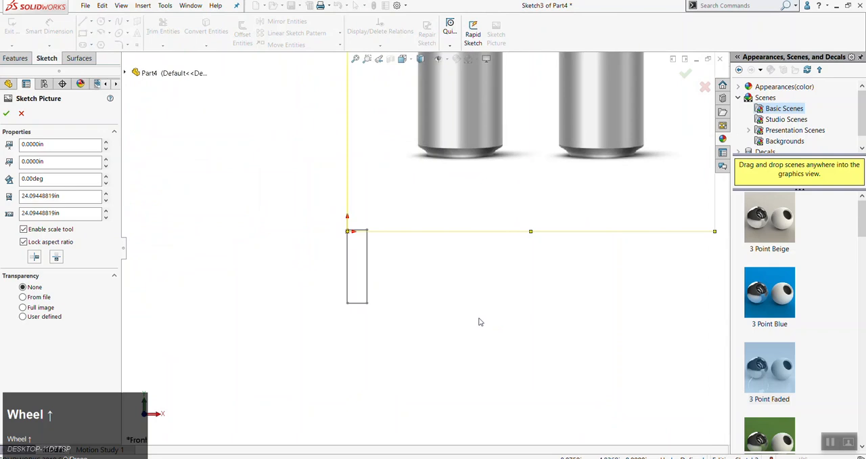
pyautogui.scroll(2, 479, 322)
pyautogui.scroll(-1, 421, 309)
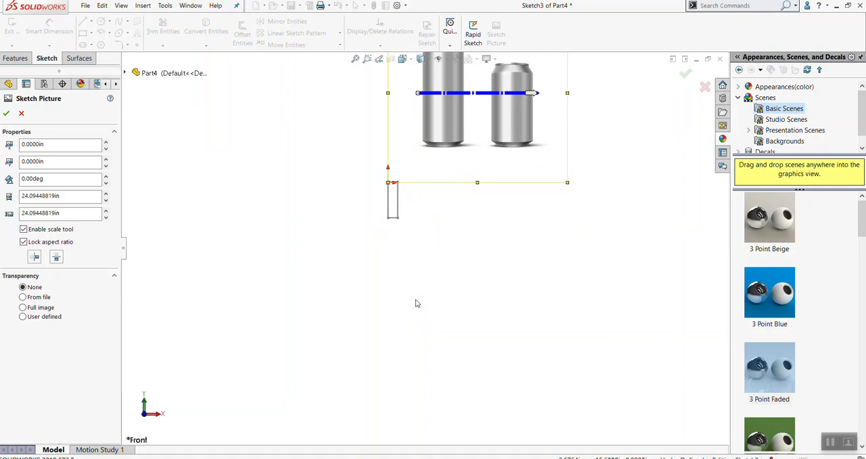
# Move the can picture to about X 1.52 in, Y -8.56 in, beside the rectangle, and close its properties
pyautogui.click(553, 341)
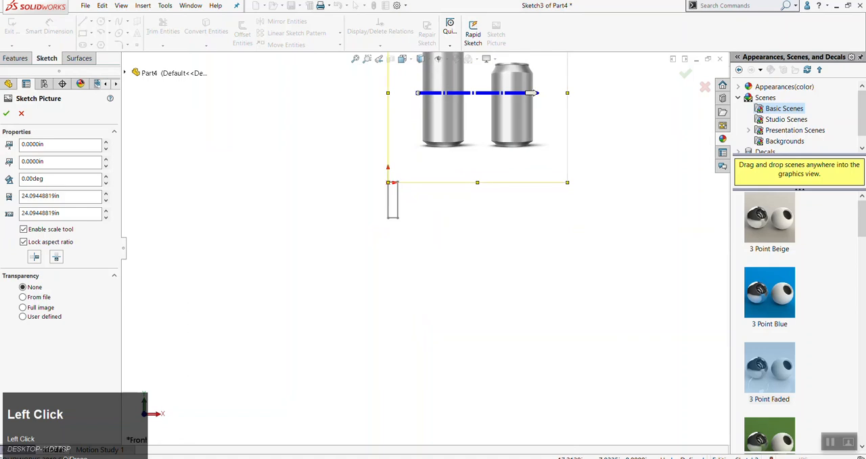
pyautogui.press('Delete')
pyautogui.press('Escape')
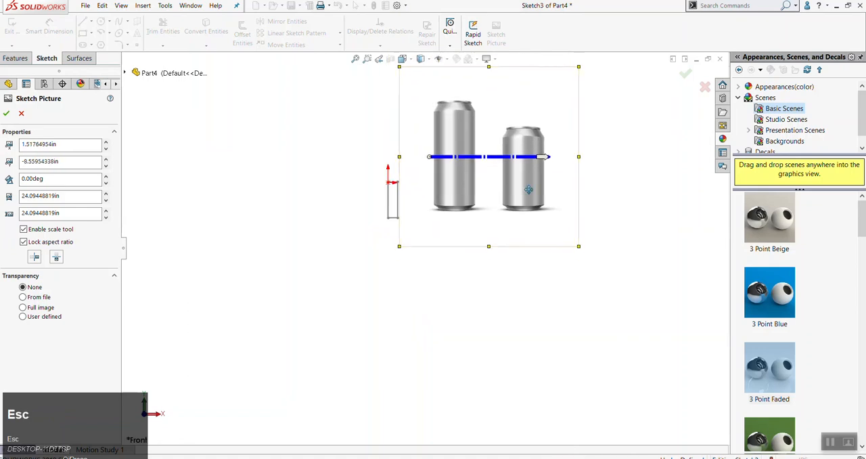
pyautogui.moveTo(599, 330); pyautogui.dragTo(497, 164)
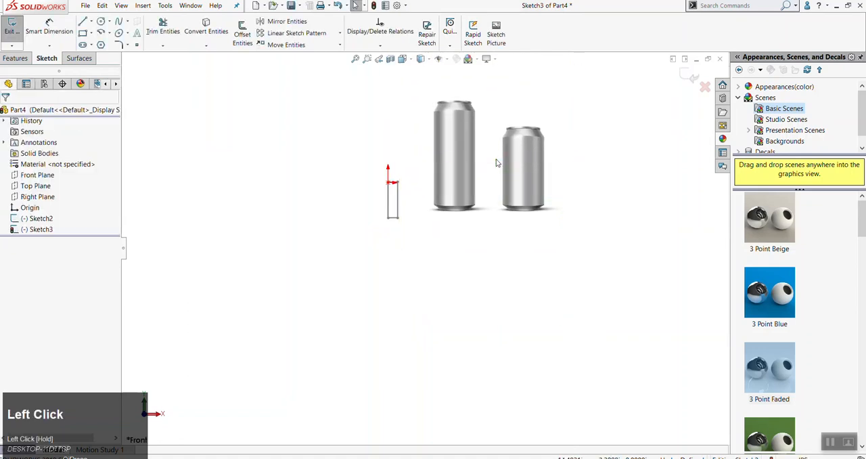
# Delete the repositioned can picture from the sketch, confirming the deletion
pyautogui.rightClick(497, 163)
pyautogui.click(527, 293)
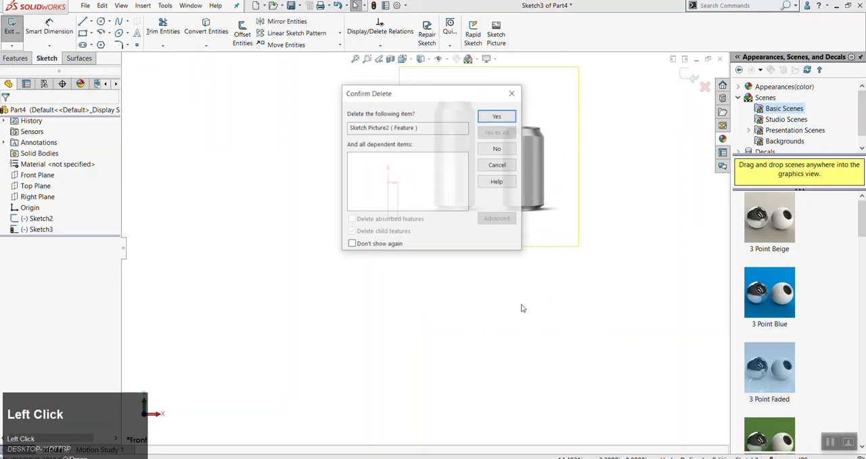
pyautogui.click(496, 115)
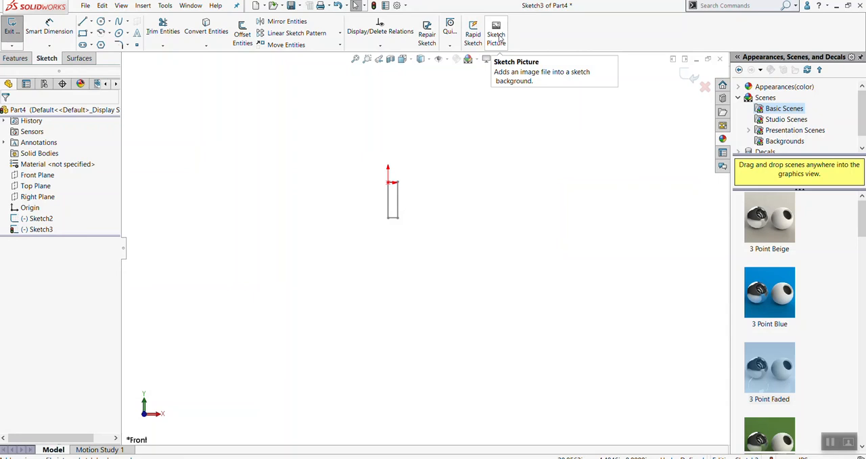
pyautogui.click(166, 6)
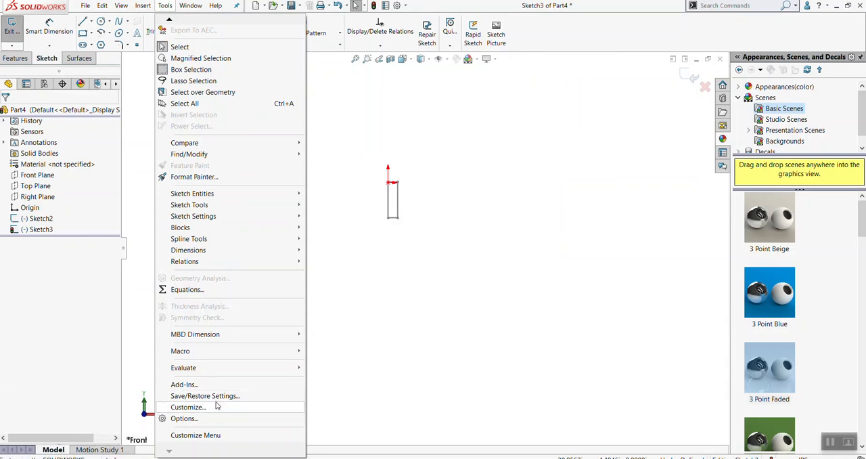
pyautogui.click(403, 314)
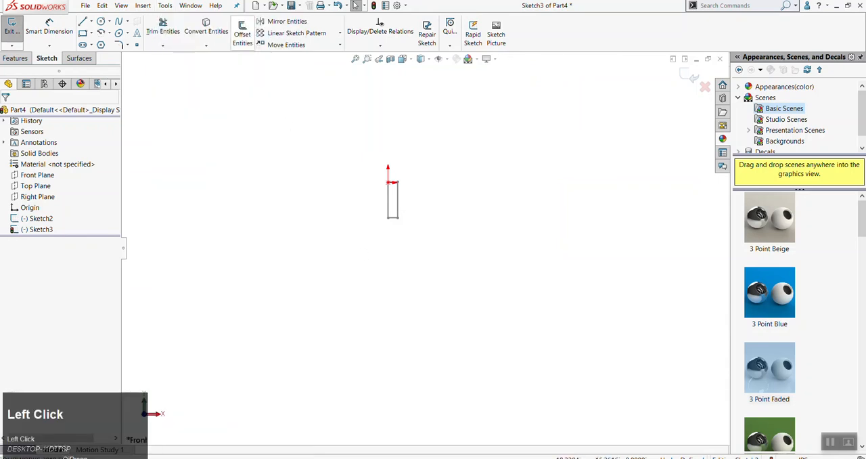
pyautogui.click(496, 39)
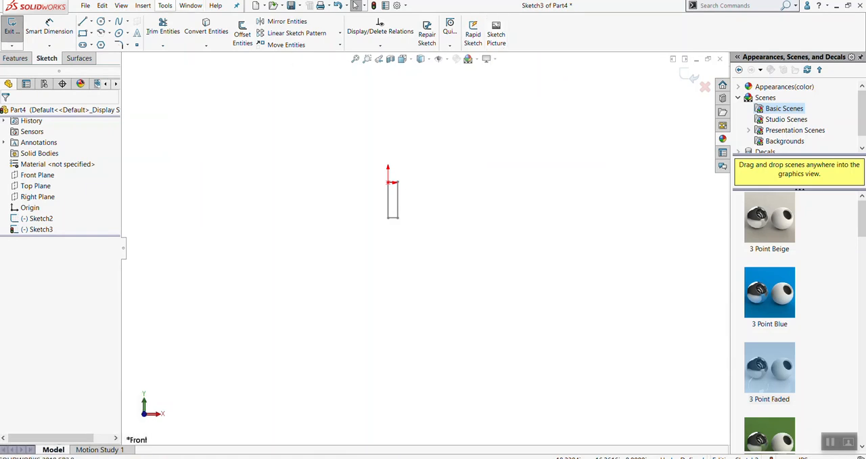
# Customize the Sketch command set by adding another Sketch Picture command beside the existing one, and accept the customization
pyautogui.click(165, 6)
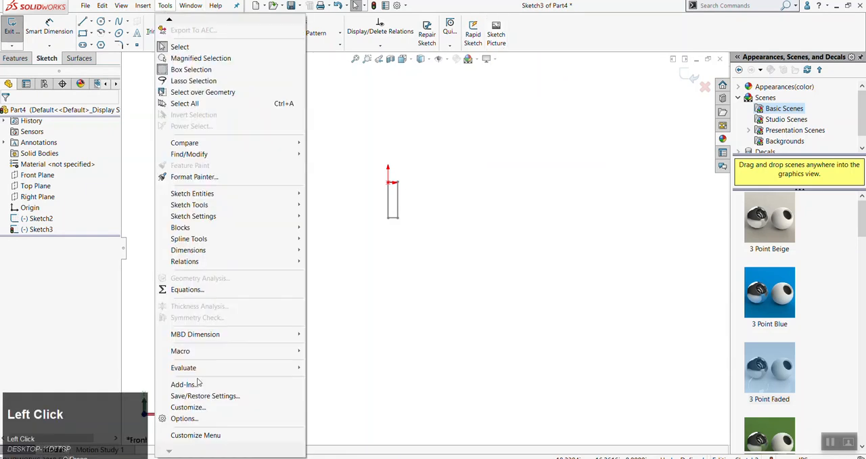
pyautogui.click(188, 408)
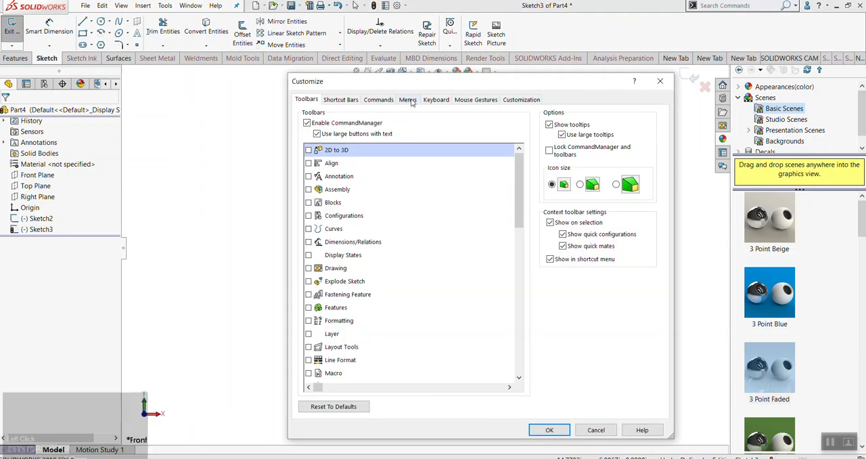
pyautogui.click(377, 101)
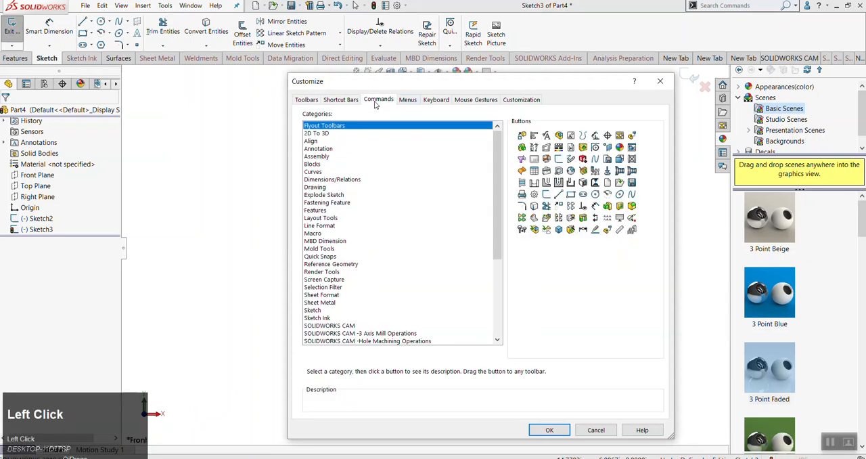
pyautogui.click(313, 310)
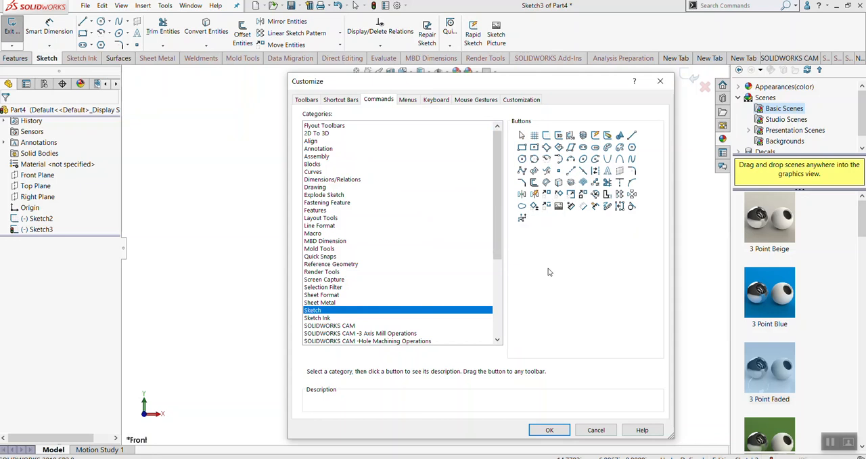
pyautogui.moveTo(561, 212)
pyautogui.mouseDown()
pyautogui.moveTo(531, 63)
pyautogui.moveTo(568, 194)
pyautogui.moveTo(540, 140)
pyautogui.moveTo(520, 35)
pyautogui.mouseUp()
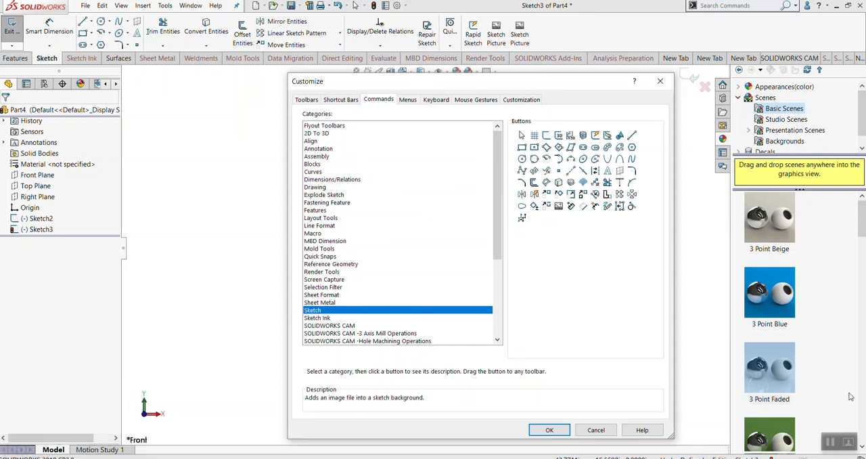
pyautogui.click(559, 433)
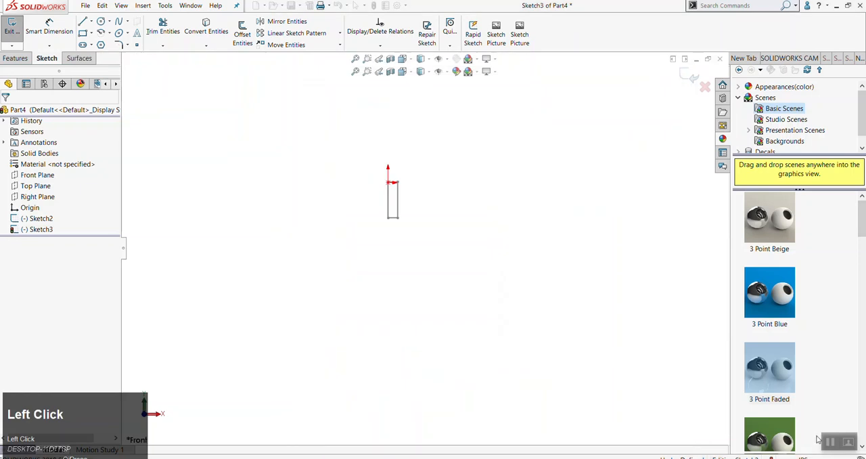
# Insert the "2.6wx4.8h or 6.25h" image into the sketch as a sketch picture
pyautogui.click(502, 37)
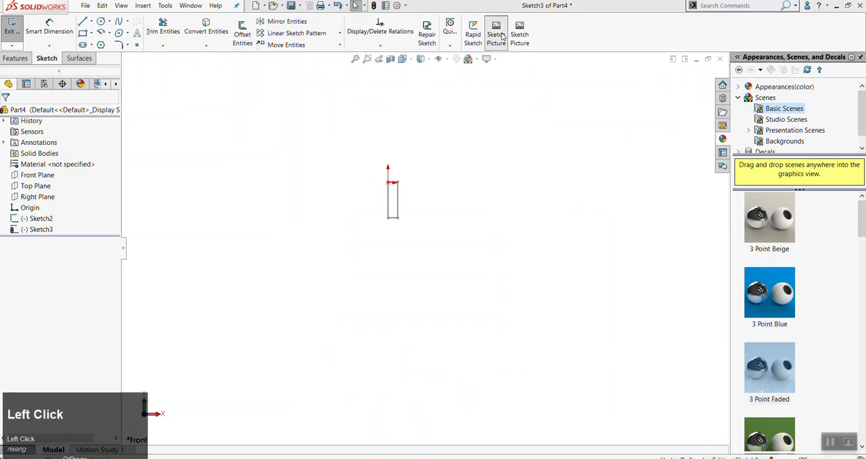
pyautogui.click(210, 79)
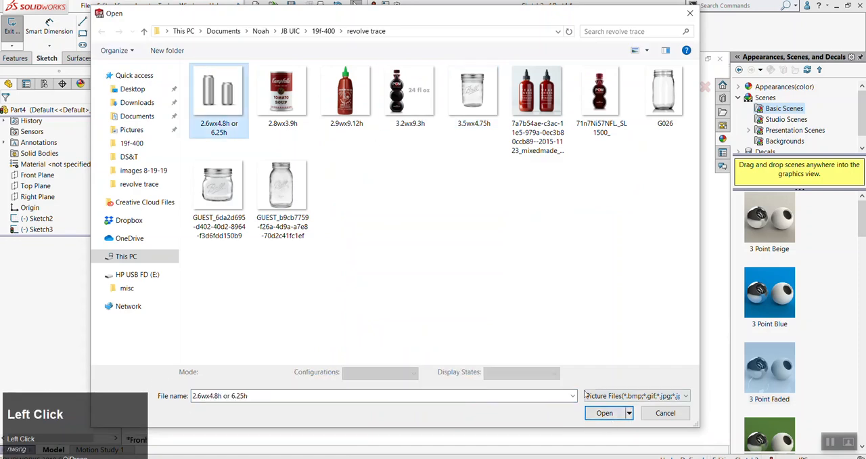
pyautogui.click(612, 420)
# Move the can picture to about X -20.19 in, Y -9.78 in, with the smaller can's base level with the rectangle's lower edge
pyautogui.scroll(1, 482, 234)
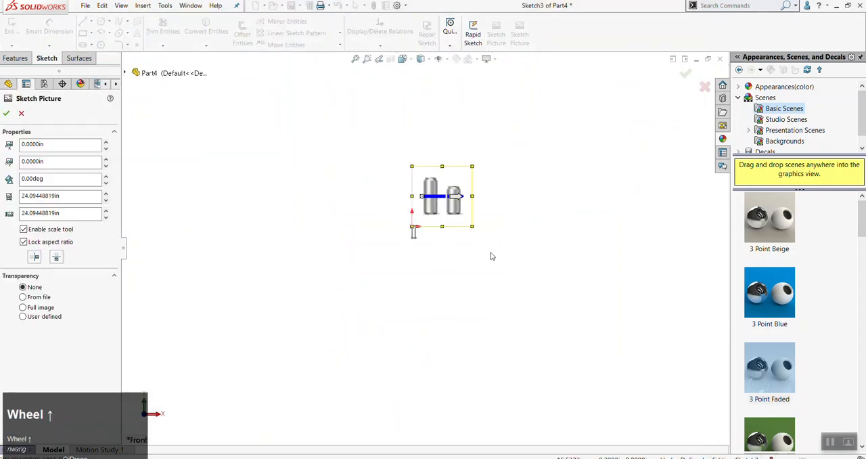
pyautogui.scroll(-1, 492, 251)
pyautogui.scroll(-3, 331, 207)
pyautogui.scroll(5, 311, 202)
pyautogui.scroll(-2, 386, 243)
pyautogui.scroll(-3, 395, 253)
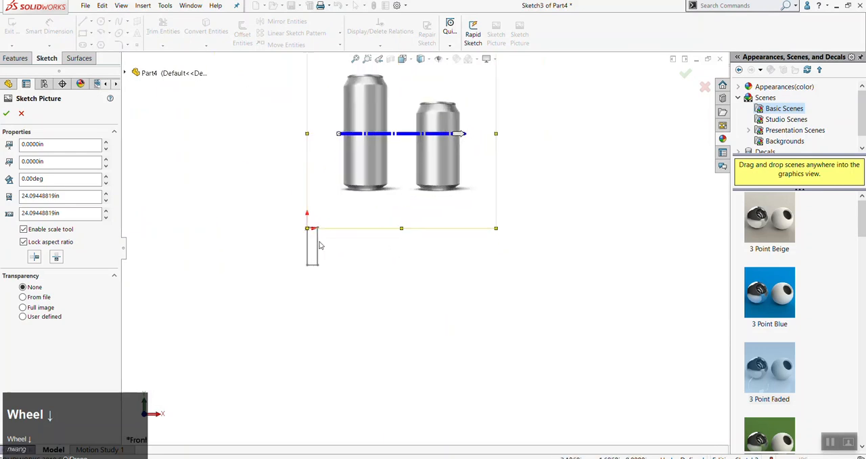
pyautogui.scroll(3, 443, 184)
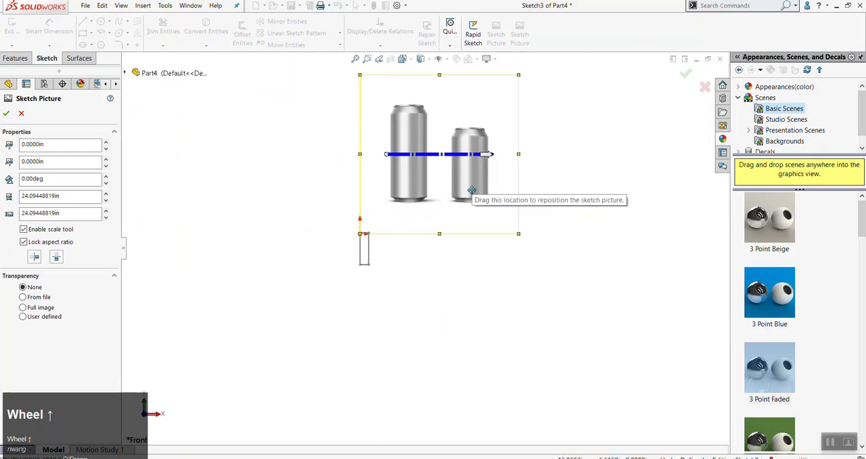
pyautogui.moveTo(438, 199)
pyautogui.mouseDown()
pyautogui.moveTo(393, 195)
pyautogui.moveTo(315, 265)
pyautogui.moveTo(396, 325)
pyautogui.moveTo(356, 213)
pyautogui.moveTo(352, 286)
pyautogui.mouseUp()
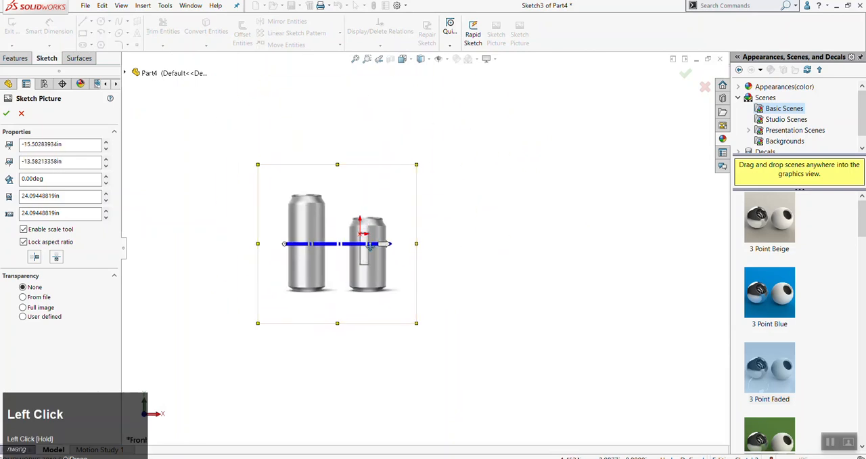
pyautogui.scroll(-3, 345, 258)
pyautogui.scroll(5, 348, 268)
pyautogui.moveTo(371, 273)
pyautogui.mouseDown()
pyautogui.moveTo(455, 149)
pyautogui.moveTo(439, 259)
pyautogui.moveTo(376, 252)
pyautogui.mouseUp()
pyautogui.scroll(-3, 415, 246)
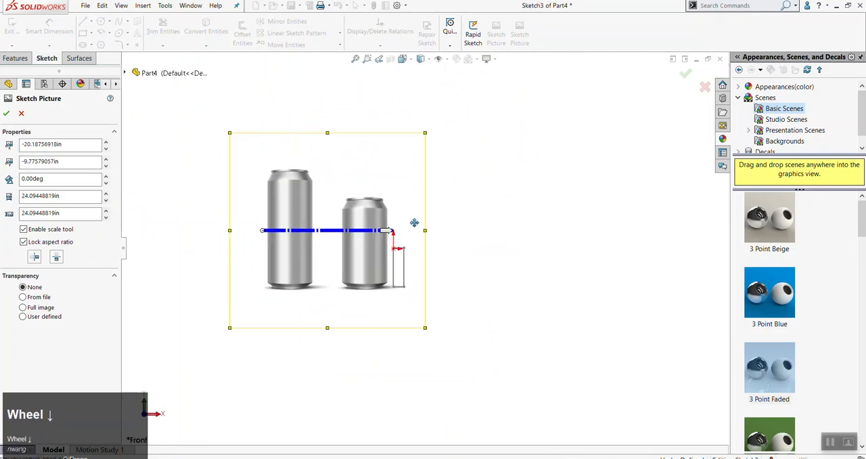
# Scale the can picture down to about 11.98 in square with its aspect ratio locked
pyautogui.moveTo(424, 133)
pyautogui.mouseDown()
pyautogui.moveTo(396, 126)
pyautogui.moveTo(367, 195)
pyautogui.moveTo(427, 138)
pyautogui.moveTo(282, 246)
pyautogui.moveTo(431, 133)
pyautogui.moveTo(304, 218)
pyautogui.moveTo(290, 262)
pyautogui.moveTo(402, 156)
pyautogui.moveTo(327, 274)
pyautogui.moveTo(435, 149)
pyautogui.mouseUp()
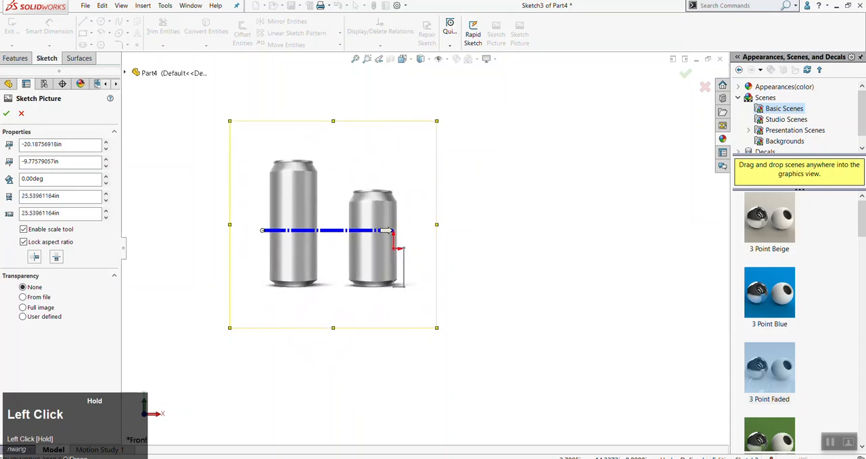
pyautogui.scroll(-3, 390, 277)
pyautogui.scroll(2, 421, 157)
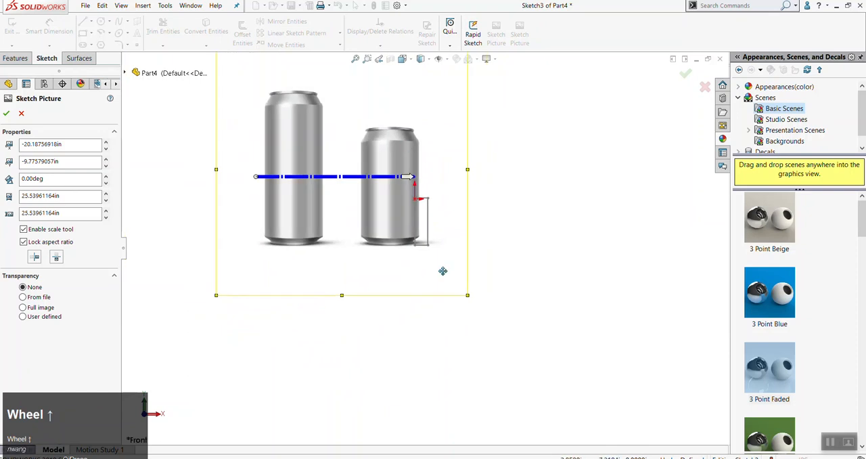
pyautogui.scroll(2, 447, 274)
pyautogui.scroll(-1, 470, 271)
pyautogui.moveTo(463, 90); pyautogui.dragTo(334, 204)
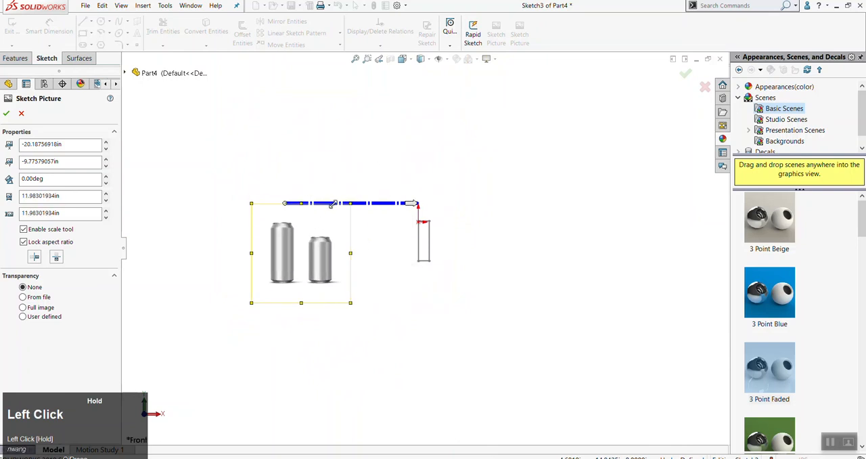
# Shrink the can picture to about 9.45 in square and move it to about X -6.57 in, Y -6.20 in, with the smaller can over the rectangle
pyautogui.scroll(-3, 424, 278)
pyautogui.moveTo(181, 242)
pyautogui.mouseDown()
pyautogui.moveTo(378, 174)
pyautogui.moveTo(442, 185)
pyautogui.mouseUp()
pyautogui.moveTo(487, 305)
pyautogui.mouseDown()
pyautogui.moveTo(451, 262)
pyautogui.moveTo(472, 267)
pyautogui.mouseUp()
pyautogui.scroll(-3, 389, 197)
pyautogui.moveTo(257, 112); pyautogui.dragTo(341, 199)
pyautogui.scroll(4, 361, 203)
pyautogui.scroll(-3, 393, 190)
pyautogui.scroll(1, 395, 190)
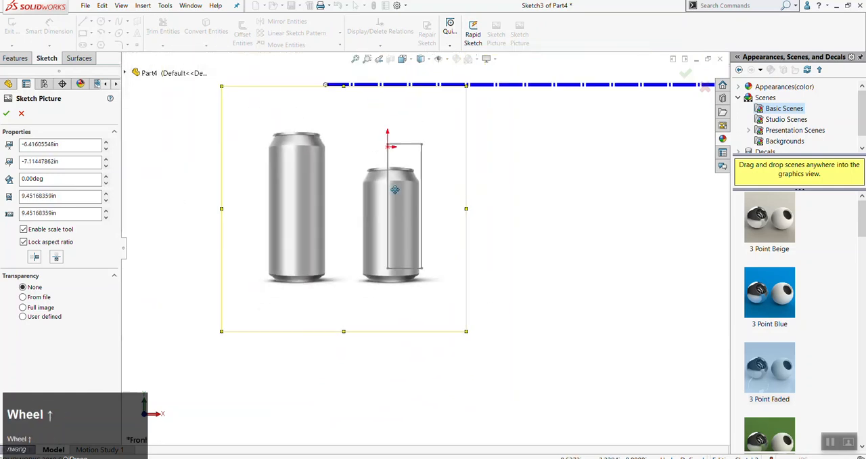
pyautogui.scroll(-1, 395, 190)
pyautogui.moveTo(400, 218); pyautogui.dragTo(394, 184)
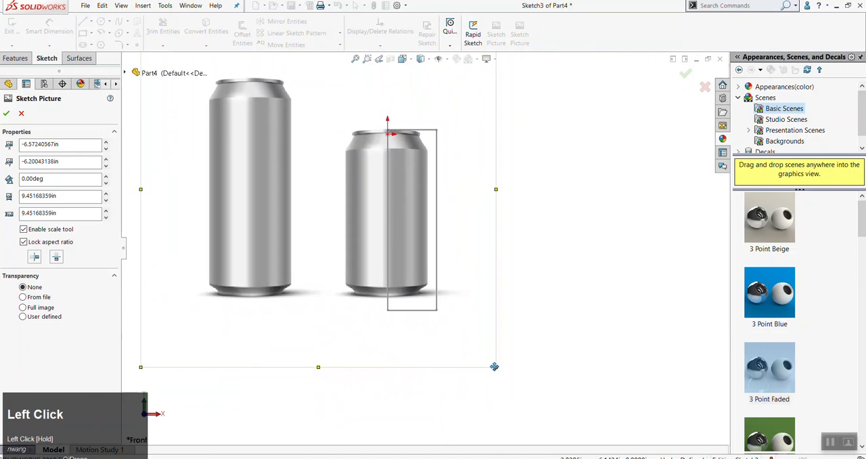
# Fit the smaller can to the rectangle by enlarging the picture to about 10.32 in square at X -7.05 in, Y -6.75 in
pyautogui.moveTo(495, 365); pyautogui.dragTo(519, 391)
pyautogui.moveTo(486, 349); pyautogui.dragTo(467, 335)
pyautogui.moveTo(507, 382); pyautogui.dragTo(514, 388)
pyautogui.moveTo(461, 354); pyautogui.dragTo(458, 352)
pyautogui.moveTo(510, 386); pyautogui.dragTo(493, 369)
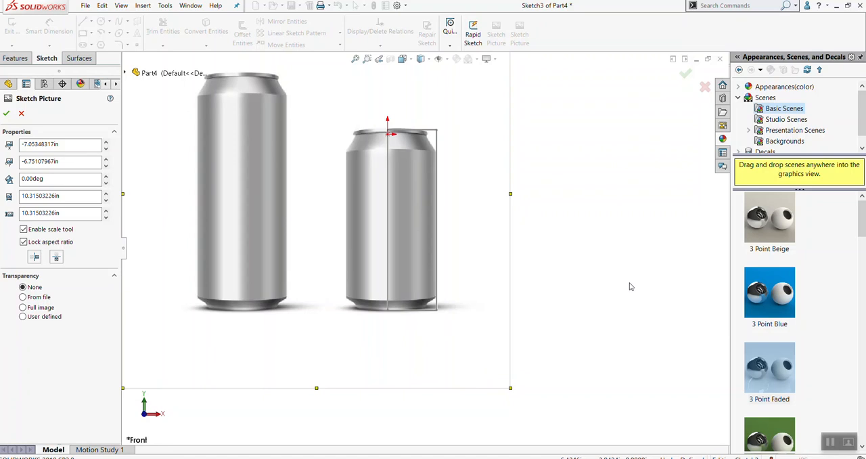
# Nudge the can picture to about X -7.04 in, Y -6.76 in so the can's side meets the rectangle's outer edge
pyautogui.click(573, 291)
pyautogui.scroll(-1, 414, 139)
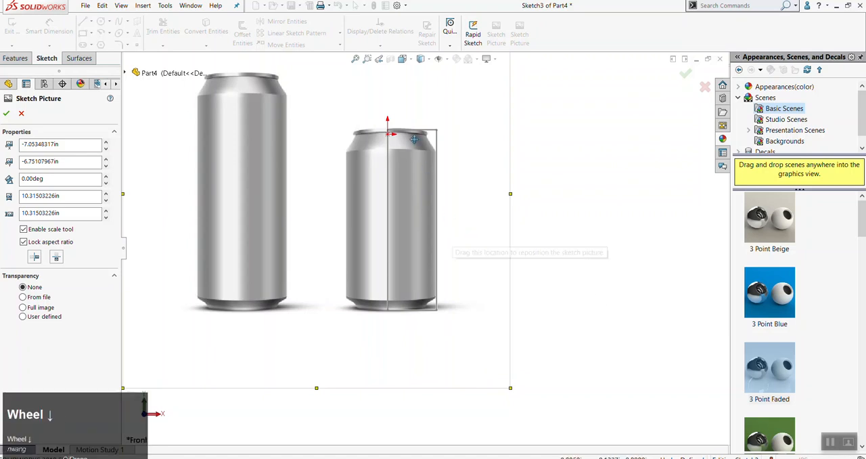
pyautogui.scroll(-1, 414, 139)
pyautogui.scroll(-2, 413, 178)
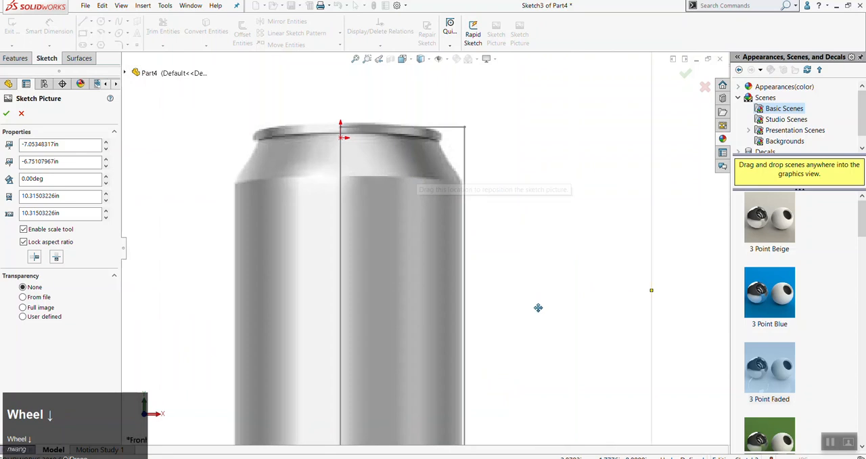
pyautogui.scroll(3, 541, 305)
pyautogui.moveTo(463, 178); pyautogui.dragTo(464, 178)
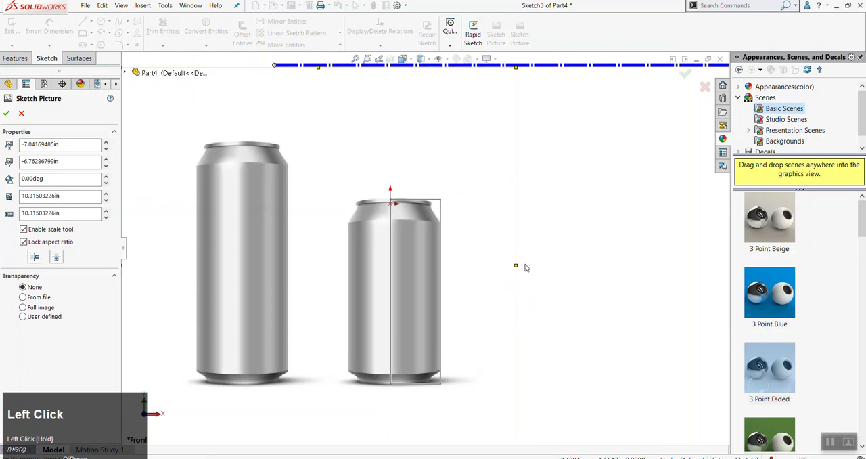
# Set the can picture's transparency to Full image at about 0.63
pyautogui.moveTo(555, 255)
pyautogui.keyDown('ctrl'); pyautogui.mouseDown(button='middle')
pyautogui.moveTo(562, 269)
pyautogui.moveTo(503, 254)
pyautogui.moveTo(614, 213)
pyautogui.moveTo(615, 222)
pyautogui.moveTo(561, 217)
pyautogui.mouseUp(button='middle'); pyautogui.keyUp('ctrl')
pyautogui.scroll(4, 580, 285)
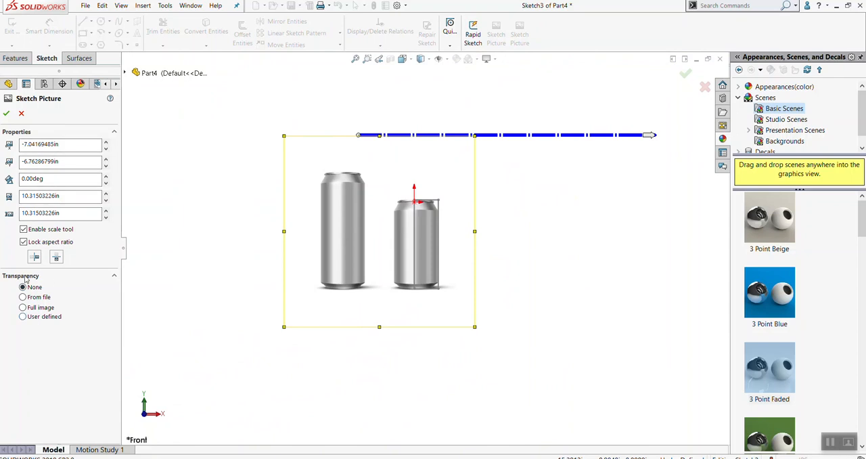
pyautogui.click(26, 308)
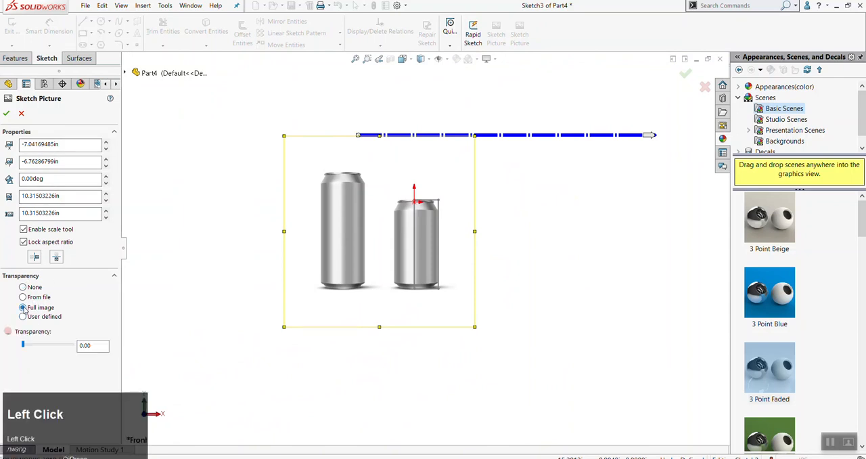
pyautogui.moveTo(24, 346); pyautogui.dragTo(56, 348)
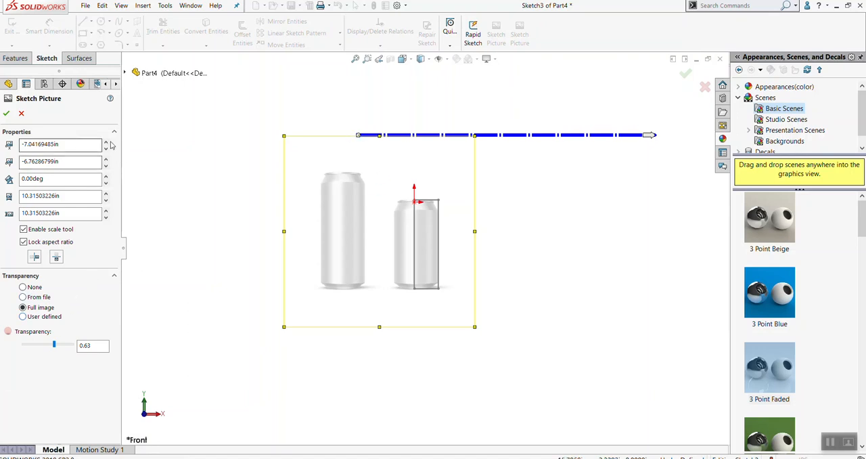
# Stretch the picture's scale line across both cans, cancel the scale length change, and accept the sketch picture
pyautogui.moveTo(360, 136); pyautogui.dragTo(257, 232)
pyautogui.moveTo(550, 231)
pyautogui.mouseDown()
pyautogui.moveTo(507, 122)
pyautogui.moveTo(541, 229)
pyautogui.moveTo(542, 286)
pyautogui.moveTo(542, 229)
pyautogui.mouseUp()
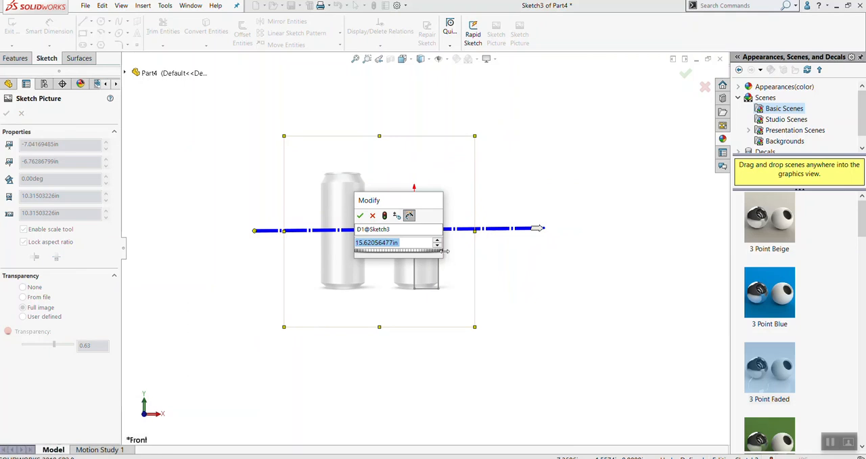
pyautogui.click(373, 218)
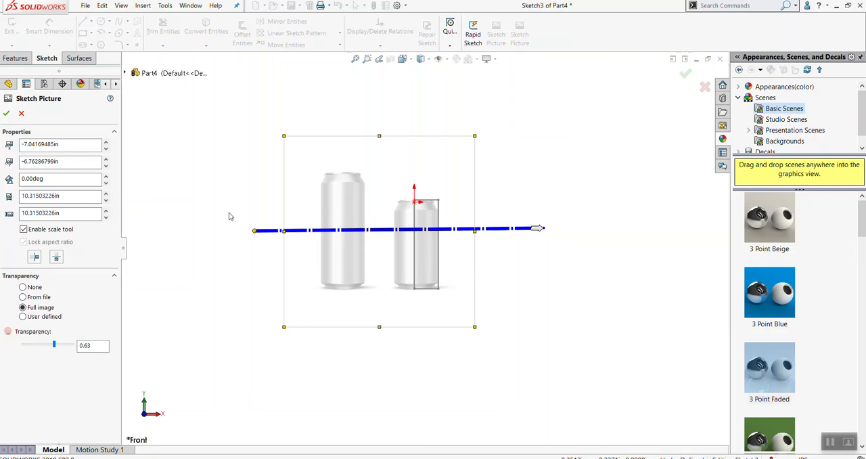
pyautogui.click(6, 113)
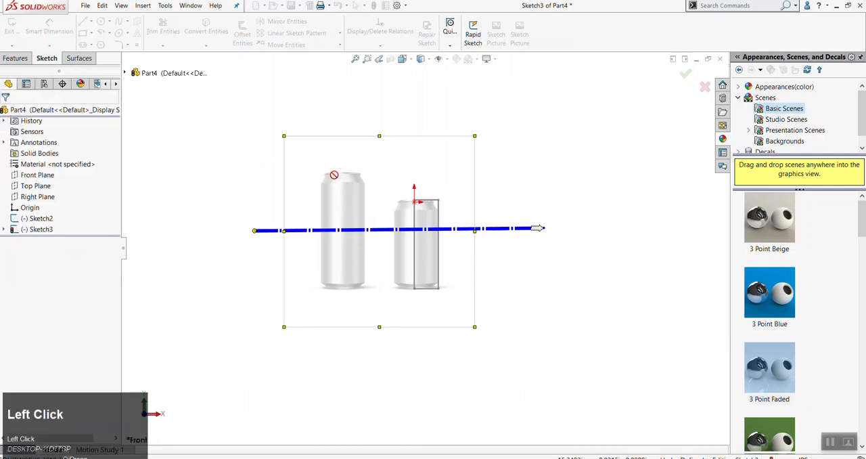
# Examine the smaller can's base and top rim up close against the rectangle's edges
pyautogui.scroll(5, 444, 254)
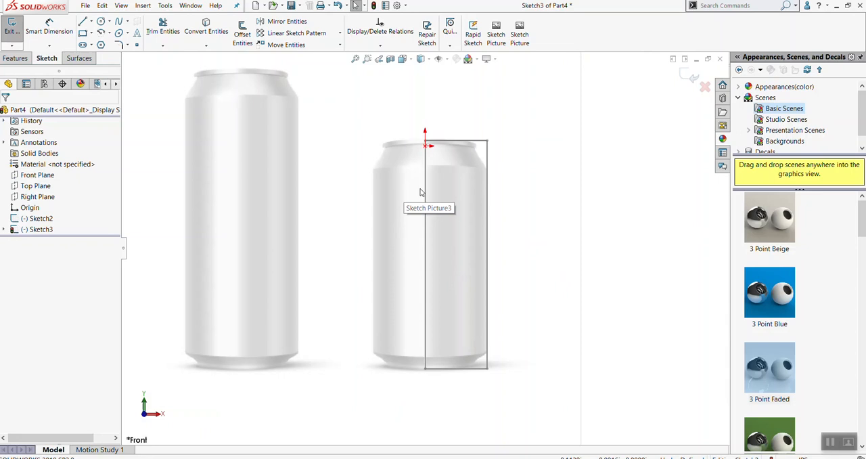
pyautogui.scroll(-3, 482, 337)
pyautogui.scroll(-3, 446, 367)
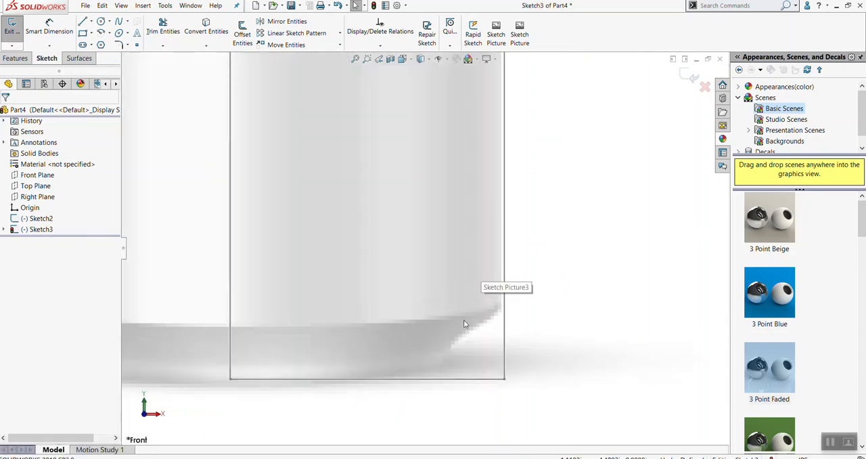
pyautogui.scroll(5, 474, 318)
pyautogui.scroll(-5, 446, 155)
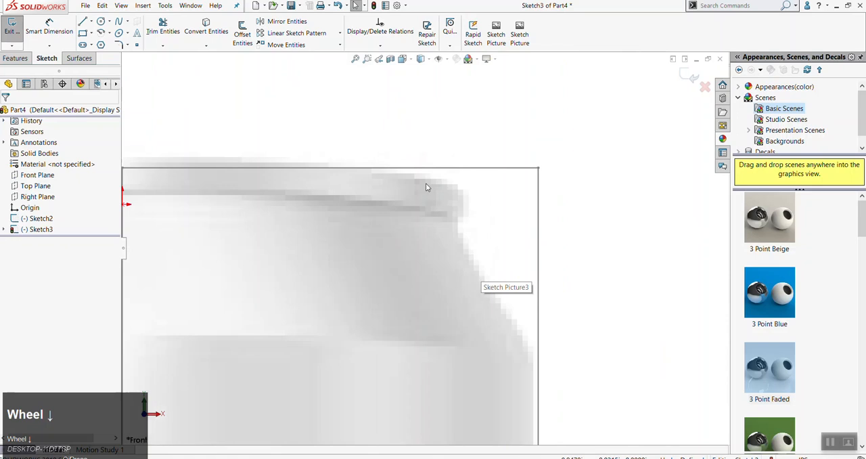
pyautogui.scroll(-4, 418, 255)
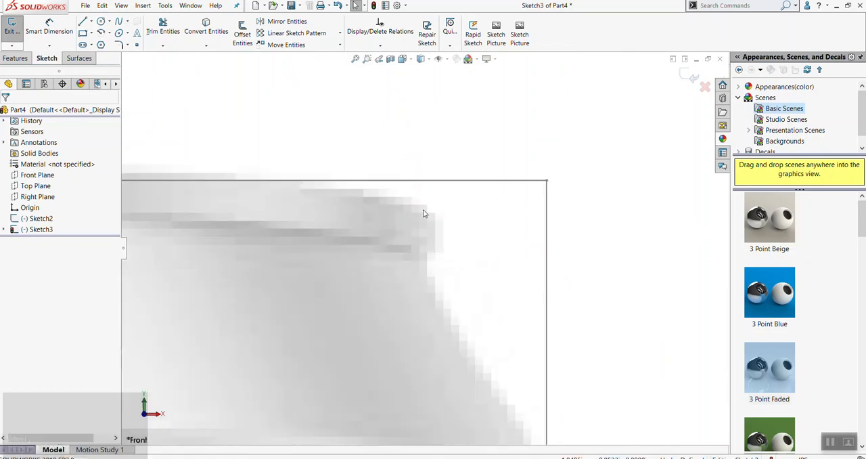
# Compare the smaller can's rim and shoulder with the rectangle's upper corner, up close and at full picture size
pyautogui.scroll(6, 433, 230)
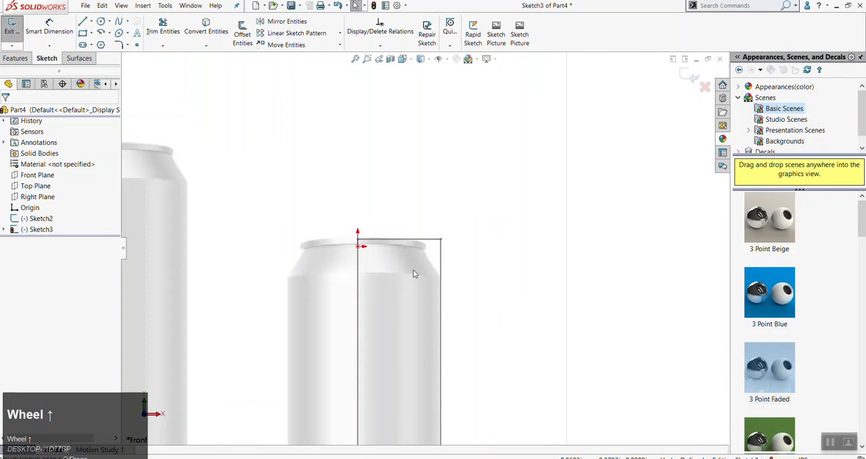
pyautogui.scroll(-2, 420, 243)
pyautogui.scroll(2, 441, 314)
pyautogui.scroll(-5, 443, 318)
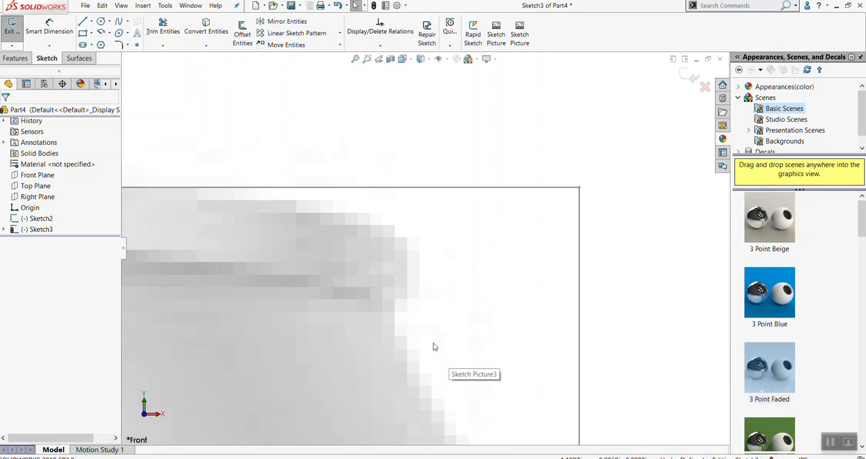
pyautogui.scroll(3, 432, 347)
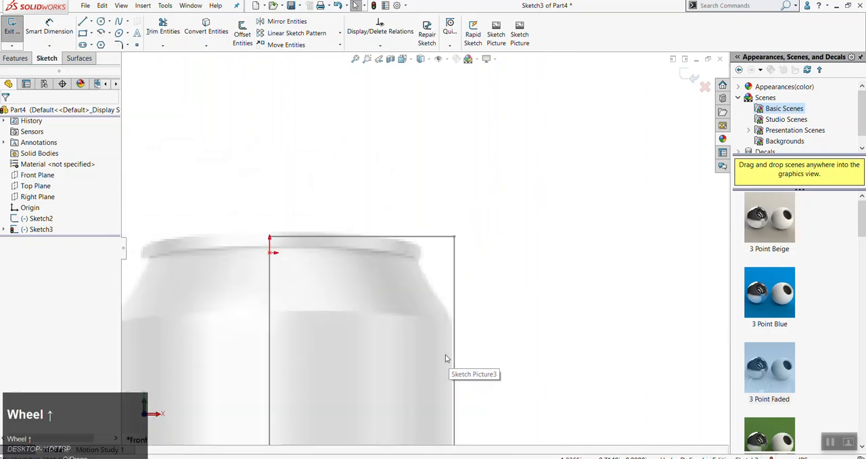
pyautogui.scroll(2, 445, 359)
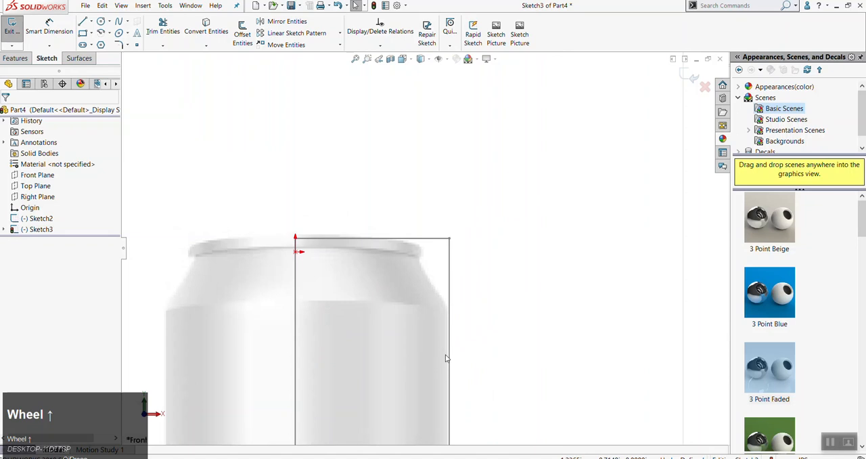
pyautogui.scroll(5, 446, 352)
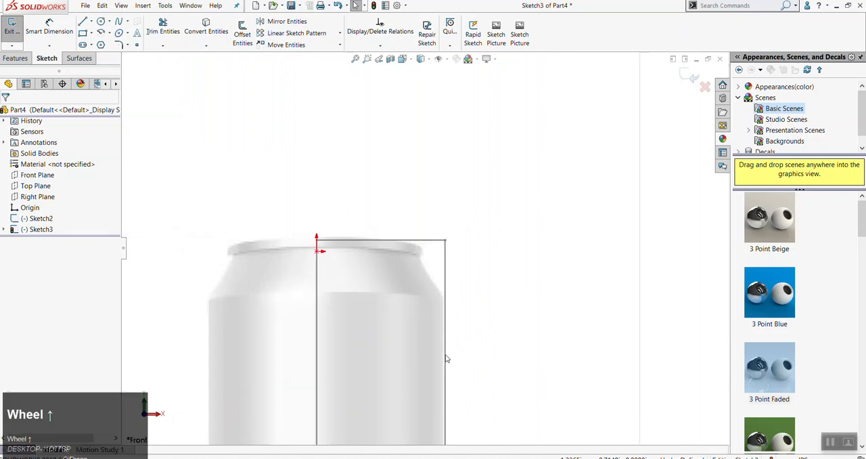
pyautogui.scroll(1, 447, 342)
pyautogui.scroll(-1, 436, 325)
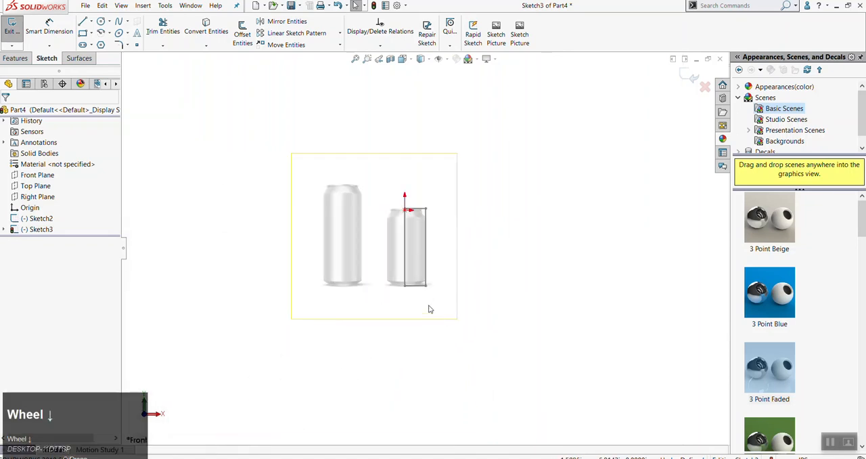
pyautogui.scroll(-1, 446, 203)
# Reopen the can sketch picture's properties and enlarge the picture to about 10.38 in wide and high
pyautogui.click(424, 180)
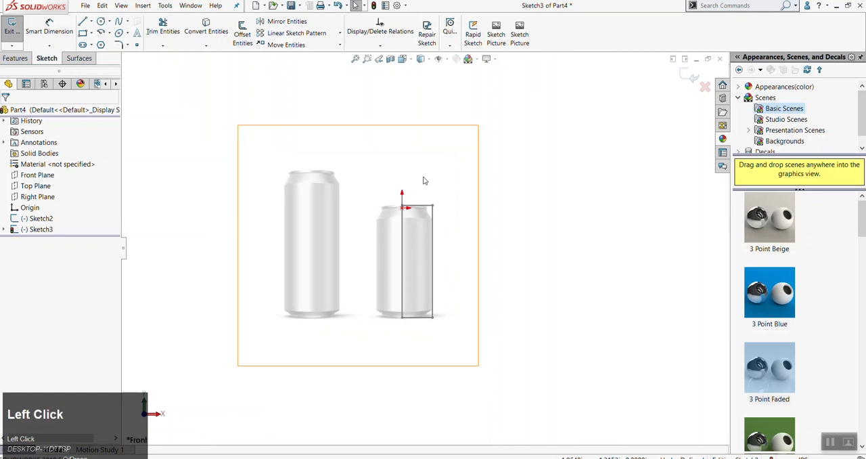
pyautogui.click(370, 182)
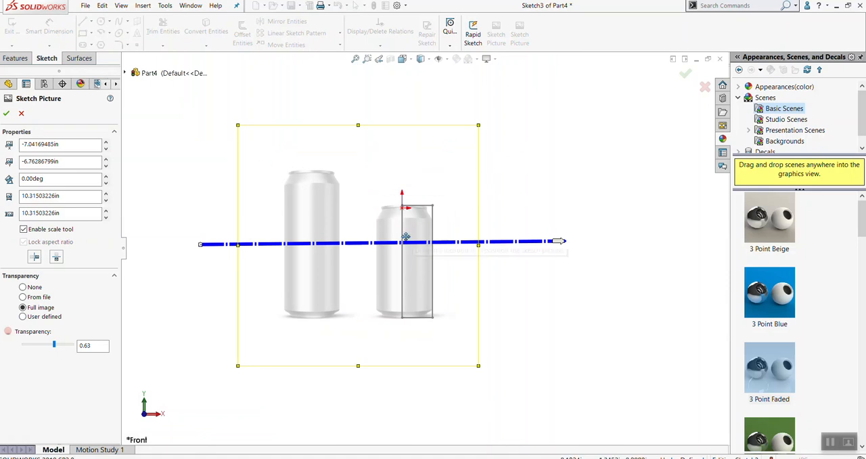
pyautogui.scroll(-3, 441, 174)
pyautogui.scroll(-1, 514, 204)
pyautogui.scroll(3, 566, 135)
pyautogui.scroll(-1, 484, 128)
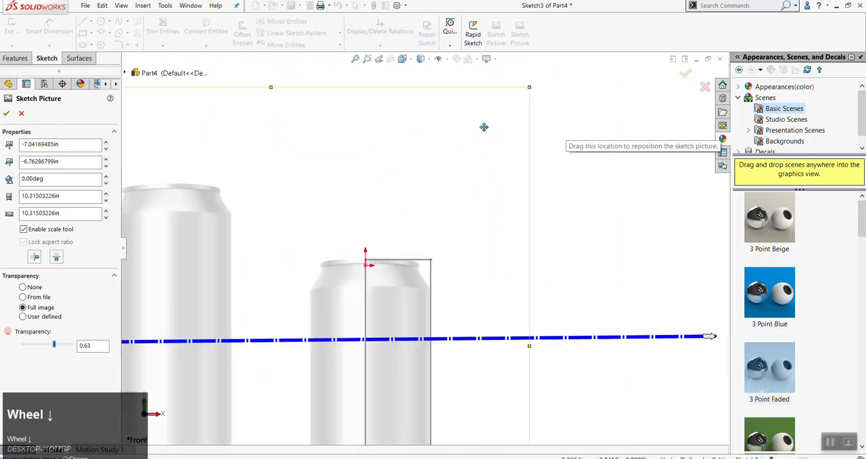
pyautogui.scroll(1, 480, 127)
pyautogui.scroll(-2, 480, 127)
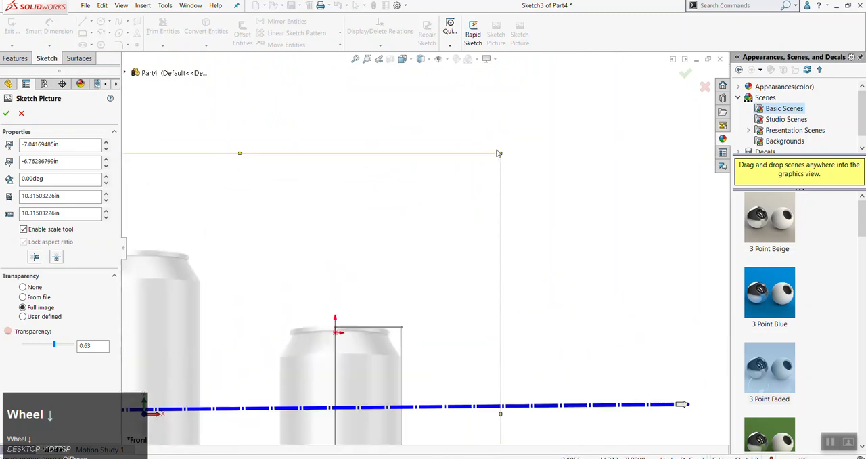
pyautogui.moveTo(500, 153); pyautogui.dragTo(505, 149)
# Reposition the enlarged picture to about X -7.08 in, Y -6.79 in, fitting the smaller can's side and base to the rectangle
pyautogui.scroll(-3, 393, 332)
pyautogui.scroll(-3, 397, 320)
pyautogui.moveTo(403, 309); pyautogui.dragTo(391, 311)
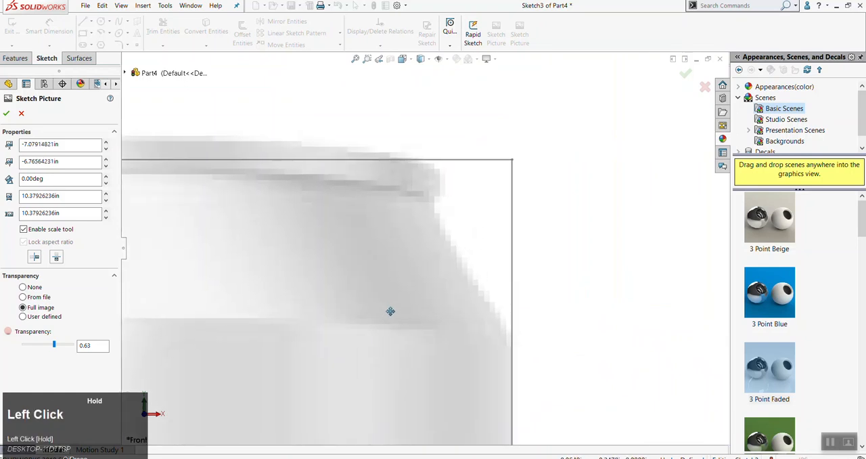
pyautogui.scroll(6, 431, 370)
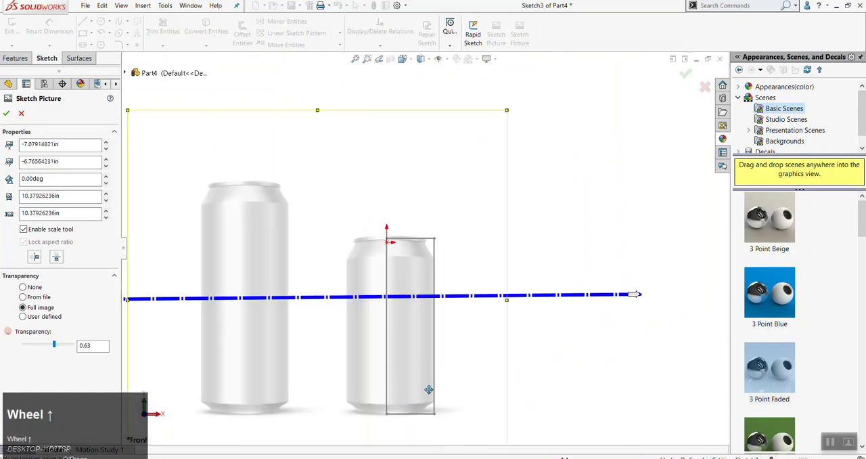
pyautogui.scroll(-4, 425, 388)
pyautogui.scroll(-2, 420, 337)
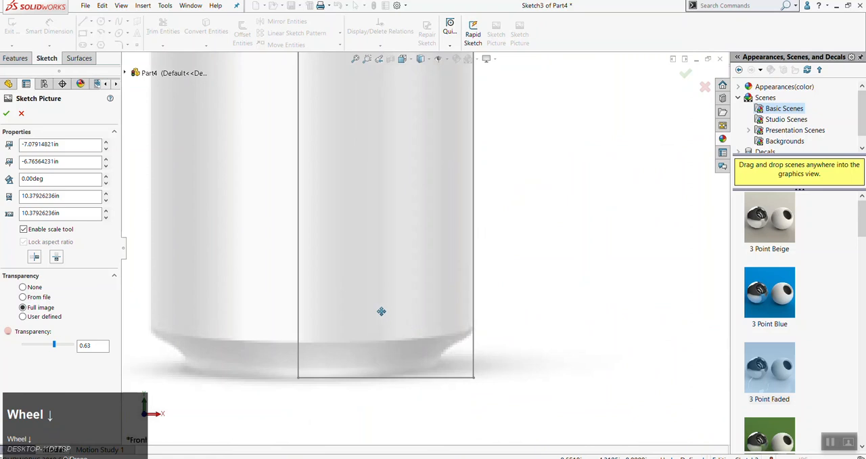
pyautogui.scroll(3, 410, 210)
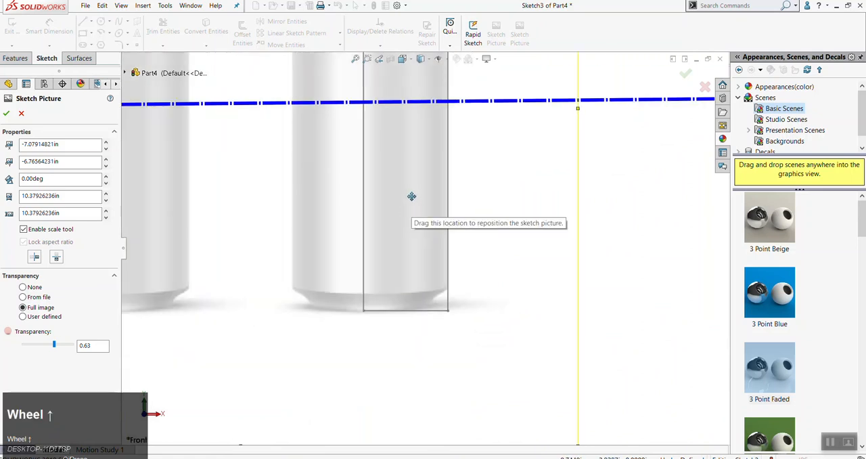
pyautogui.scroll(4, 396, 245)
pyautogui.scroll(-3, 404, 115)
pyautogui.scroll(-3, 410, 147)
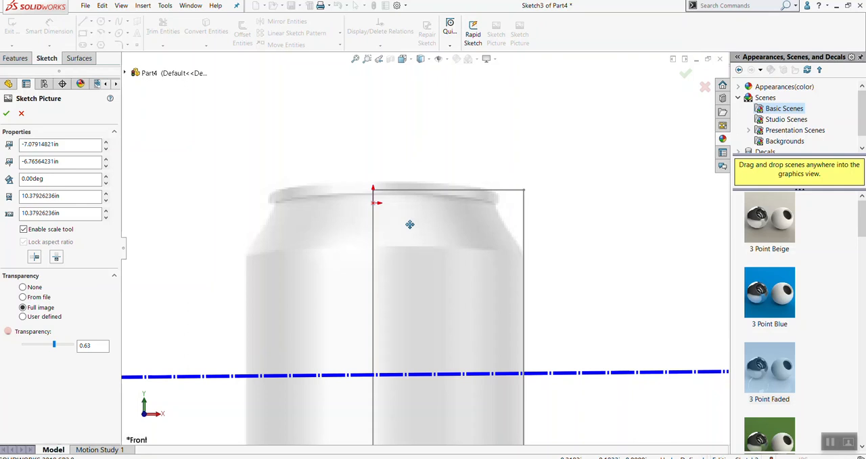
pyautogui.moveTo(475, 255)
pyautogui.mouseDown()
pyautogui.moveTo(470, 270)
pyautogui.moveTo(491, 203)
pyautogui.mouseUp()
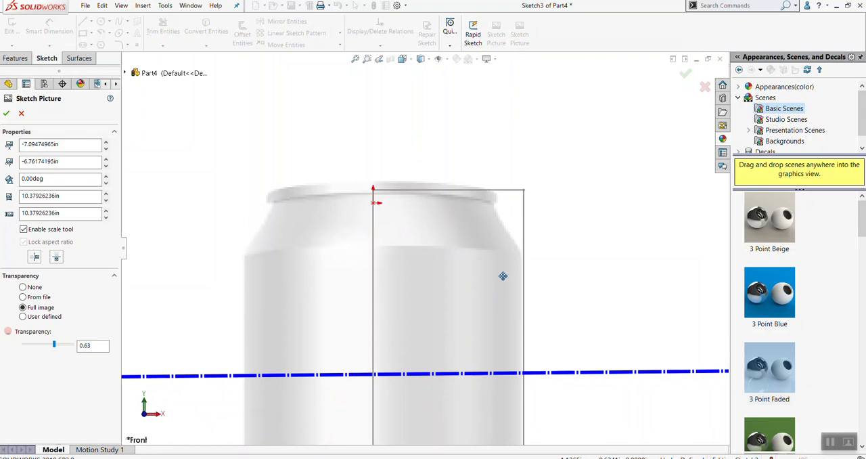
pyautogui.moveTo(502, 283); pyautogui.dragTo(505, 285)
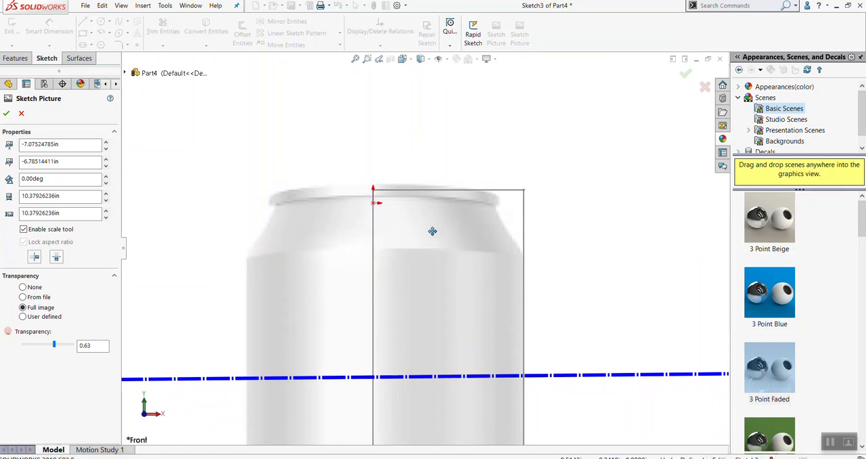
# Check the can's rim alignment with the rectangle, accept the sketch picture, and exit Sketch3
pyautogui.scroll(-5, 433, 233)
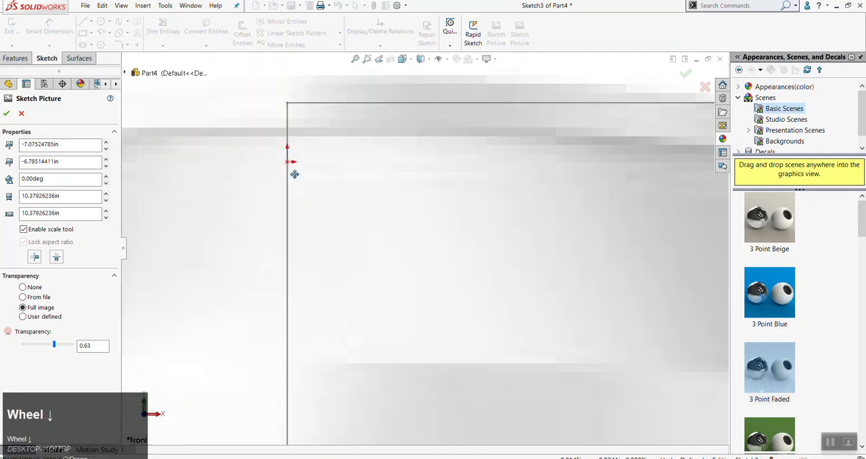
pyautogui.scroll(3, 299, 153)
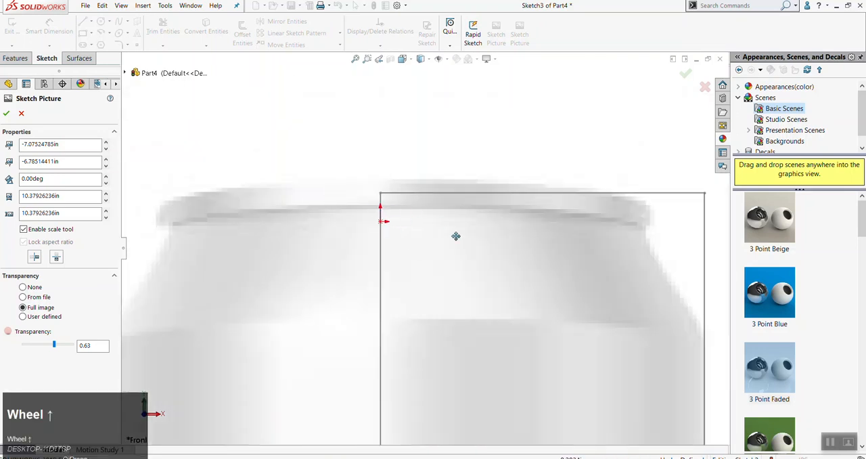
pyautogui.scroll(2, 501, 257)
pyautogui.scroll(1, 533, 310)
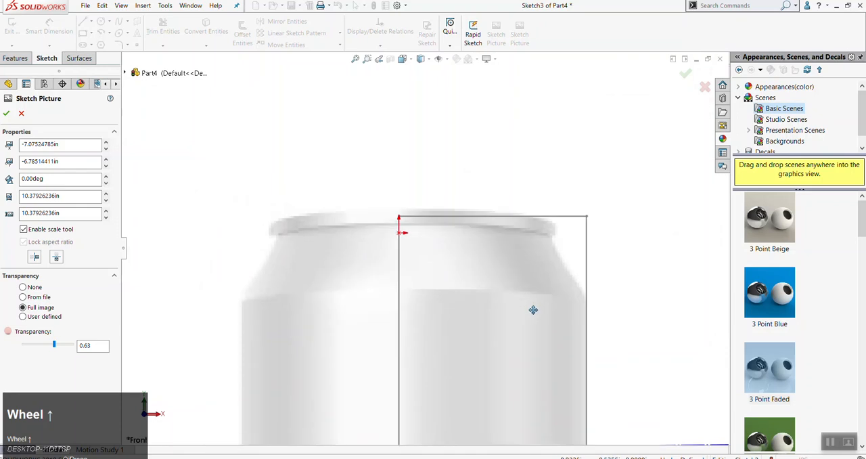
pyautogui.scroll(2, 545, 313)
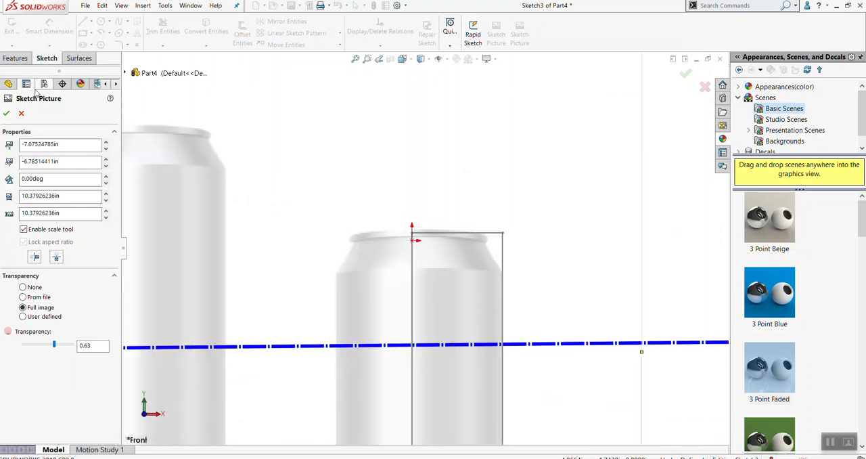
pyautogui.click(6, 114)
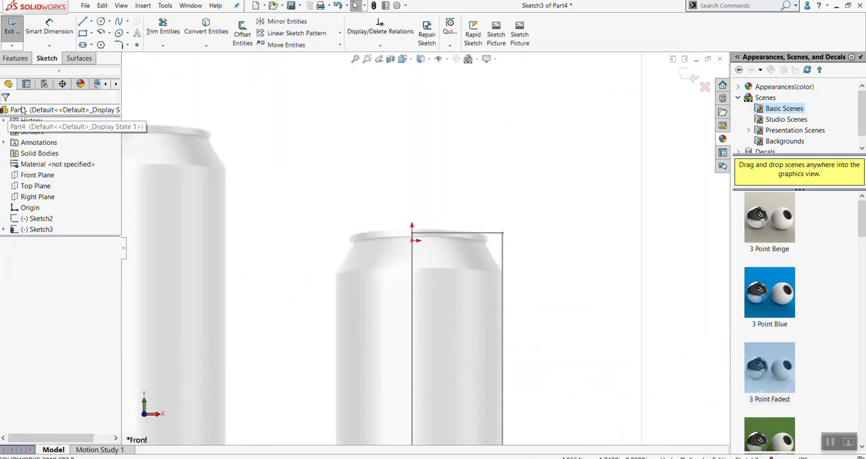
pyautogui.scroll(1, 347, 227)
pyautogui.scroll(3, 388, 199)
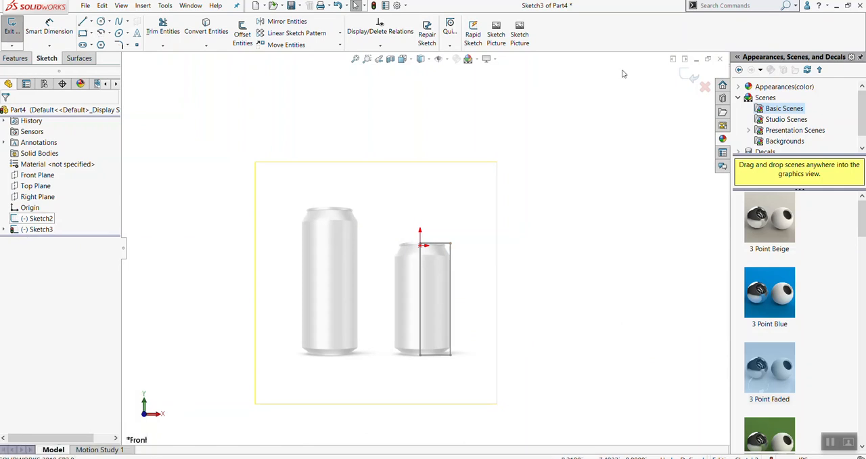
pyautogui.click(693, 80)
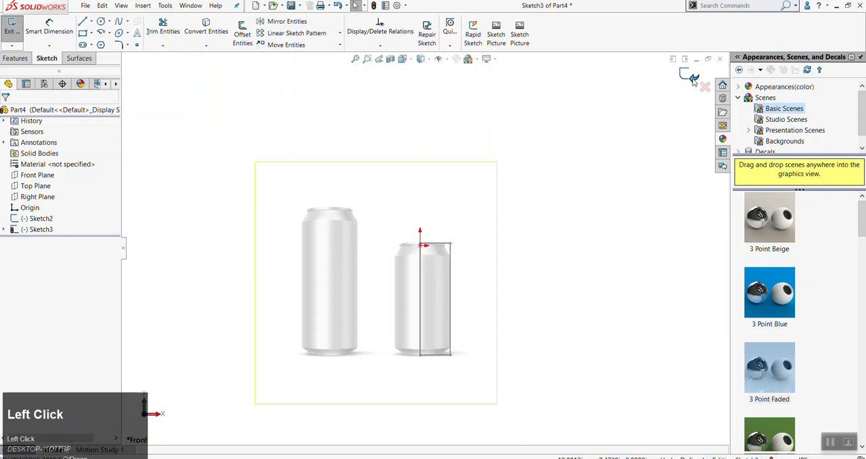
pyautogui.click(598, 371)
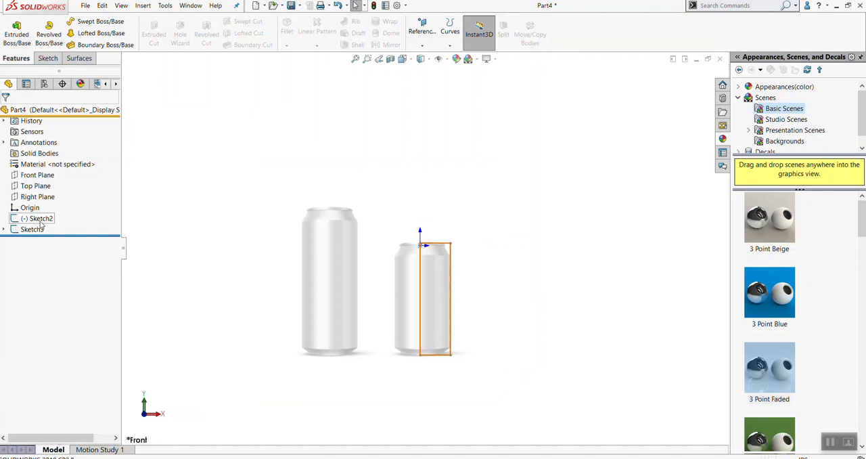
# Open the rectangle's Sketch2 for editing, then exit the sketch
pyautogui.moveTo(42, 224)
pyautogui.click(39, 219)
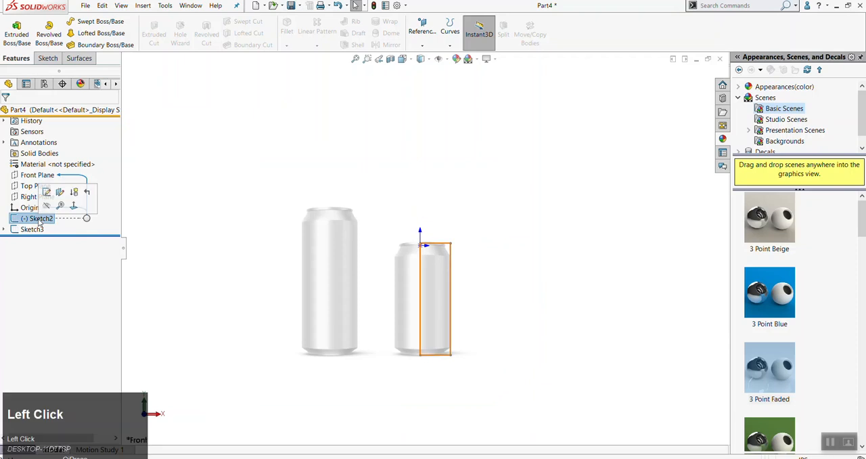
pyautogui.scroll(-3, 439, 290)
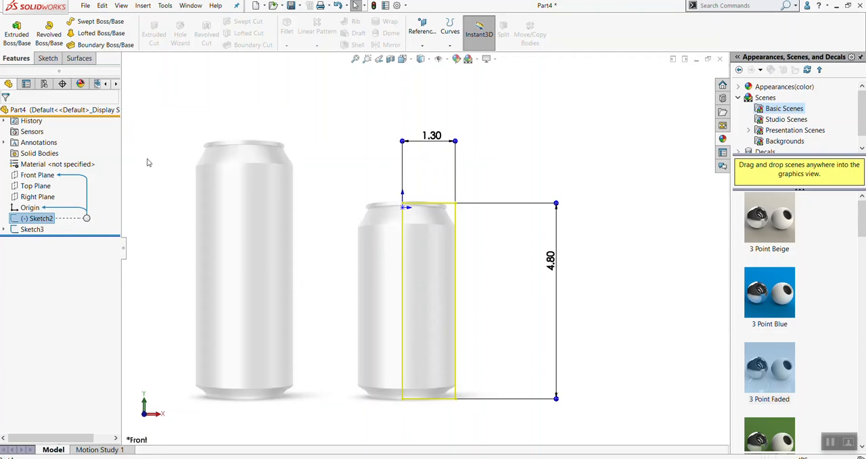
pyautogui.click(202, 123)
pyautogui.click(34, 218)
pyautogui.rightClick(34, 218)
pyautogui.click(41, 194)
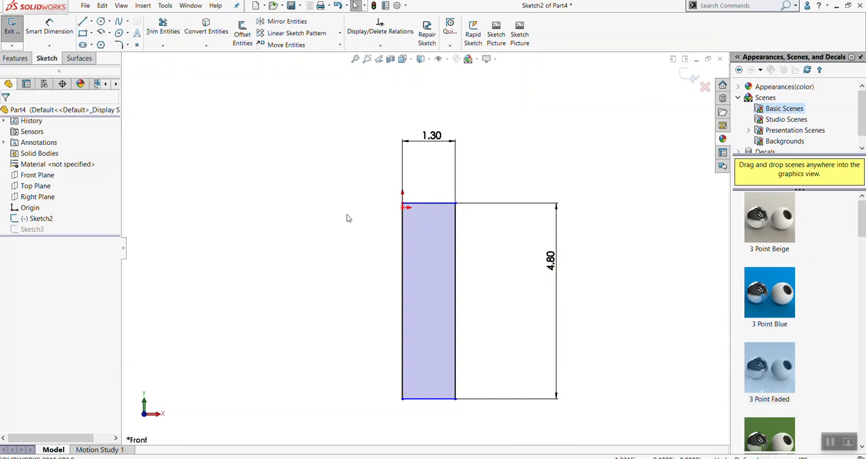
pyautogui.click(287, 214)
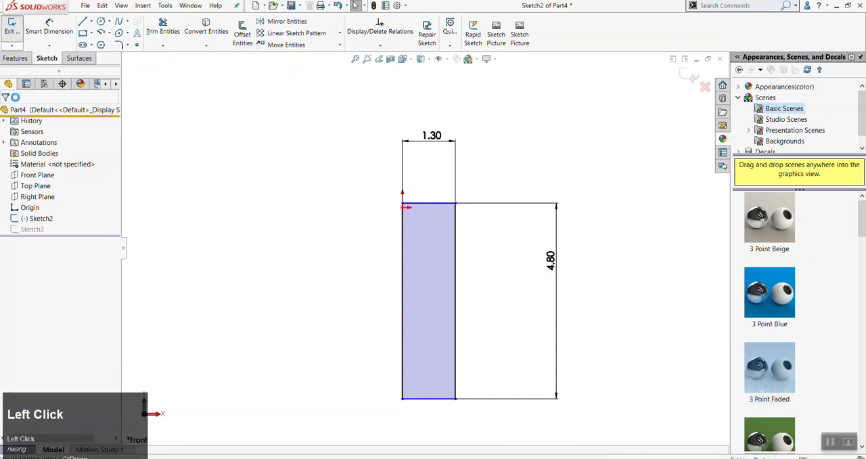
pyautogui.click(12, 27)
# Reorder the can picture's Sketch3 so it comes before Sketch2 in the feature history
pyautogui.click(28, 232)
pyautogui.moveTo(28, 229); pyautogui.dragTo(21, 214)
pyautogui.click(634, 334)
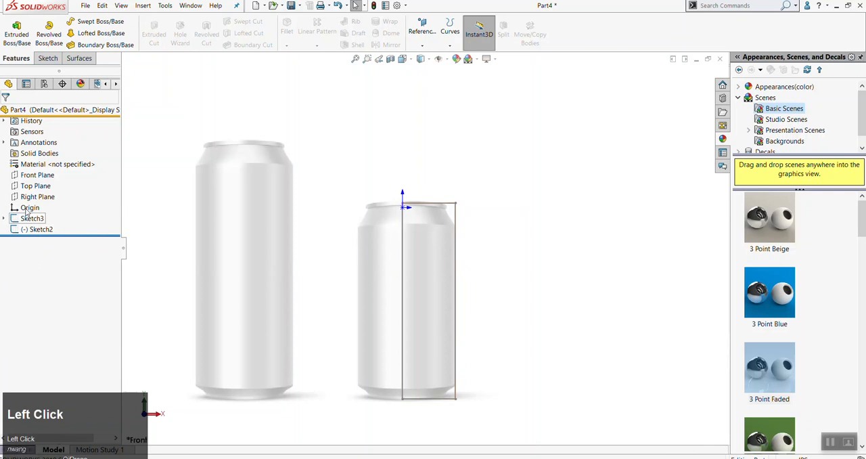
pyautogui.click(43, 230)
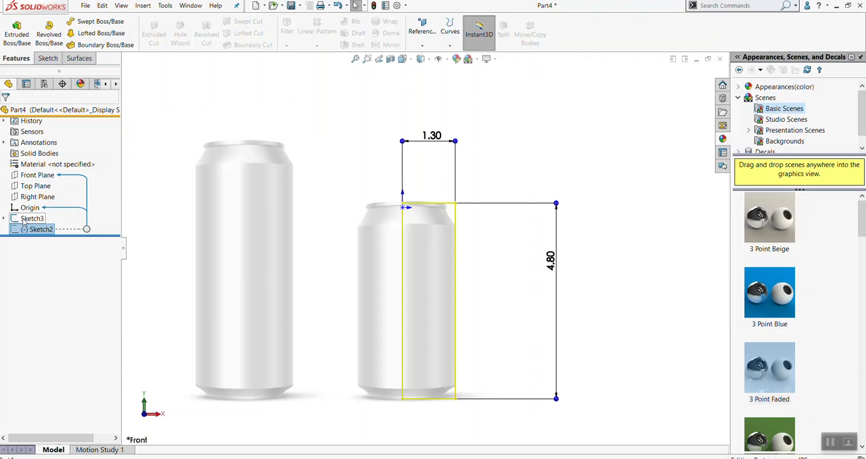
pyautogui.click(40, 233)
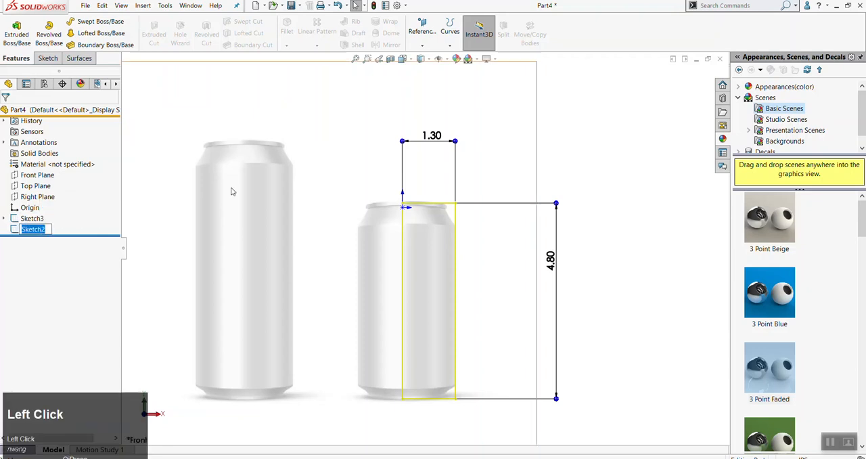
pyautogui.click(571, 140)
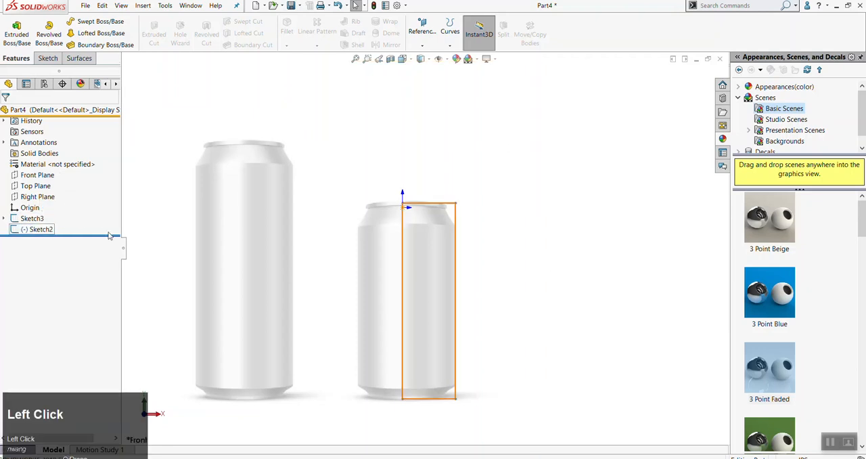
# Rename the rectangle's Sketch2 as "Master Sketch"
pyautogui.click(34, 229)
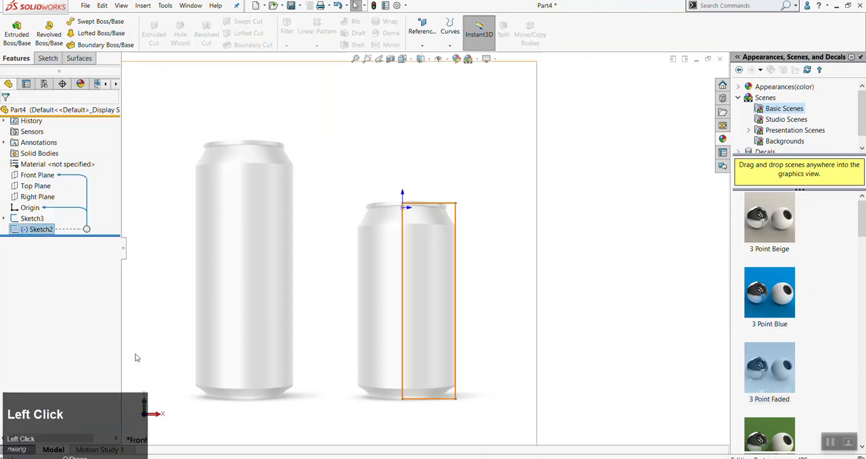
pyautogui.click(44, 230)
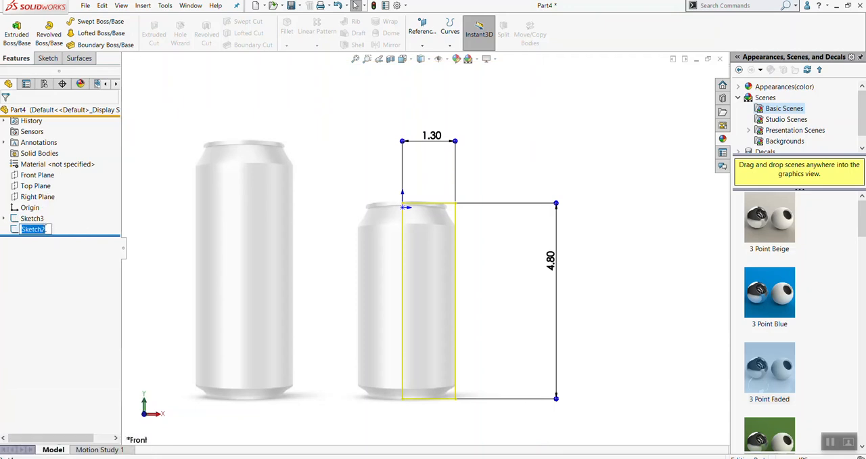
pyautogui.write('Master')
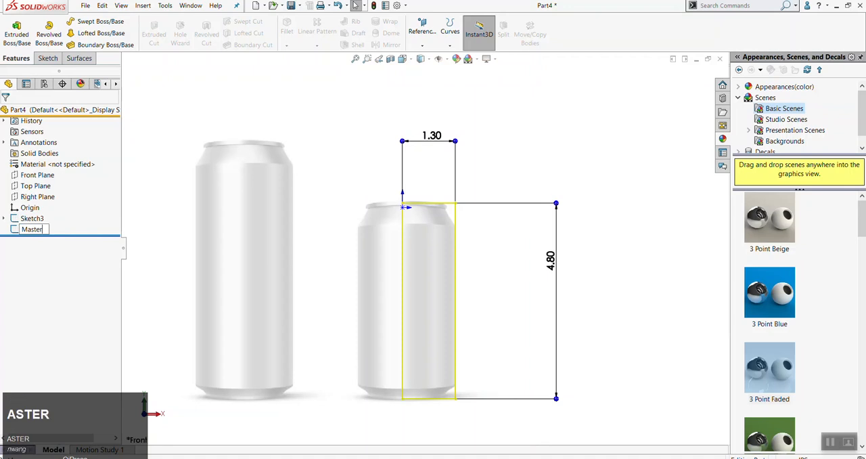
pyautogui.write(' Sketch')
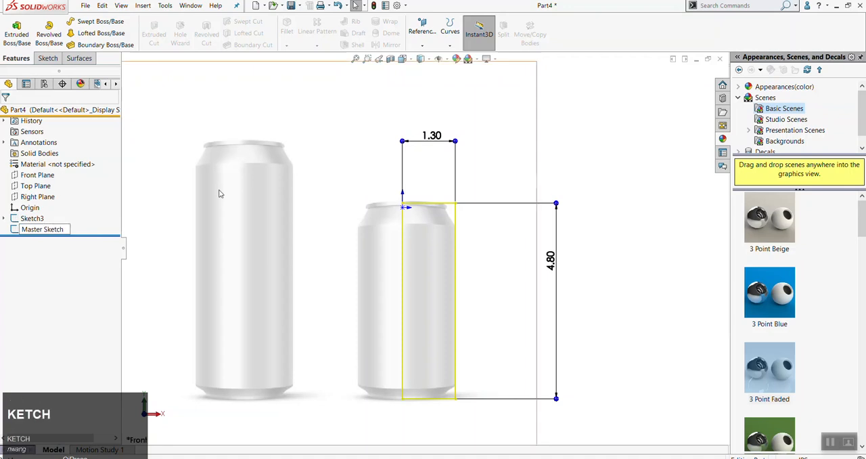
pyautogui.click(255, 181)
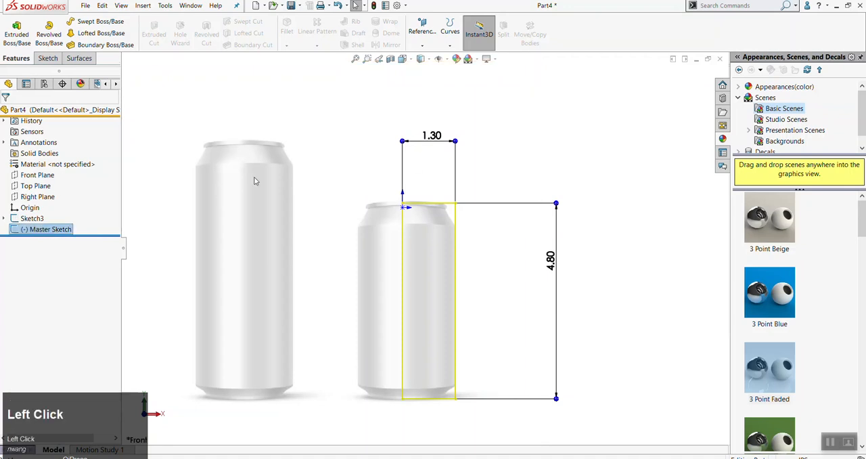
# Rename the can picture's Sketch3 as "reference"
pyautogui.click(31, 219)
pyautogui.click(31, 220)
pyautogui.write('reference')
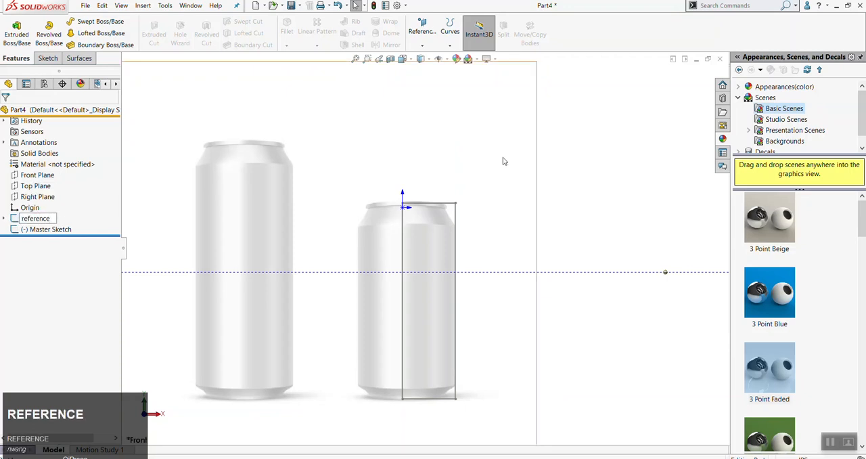
pyautogui.click(585, 164)
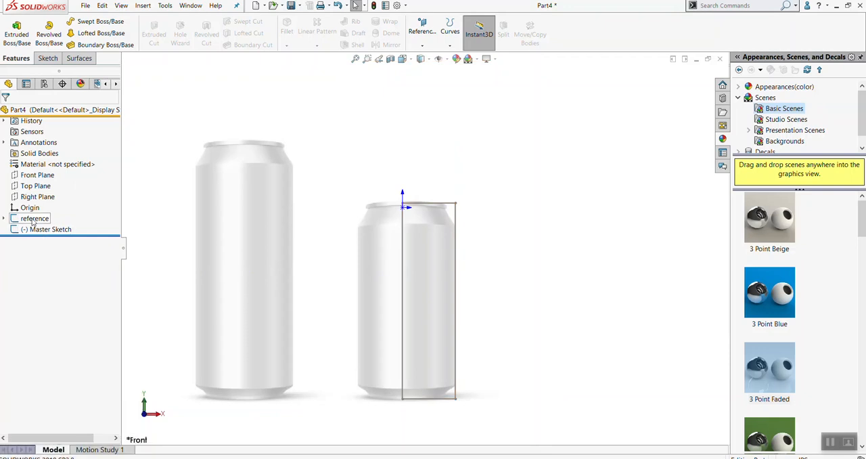
# Open the Master Sketch for editing, look over the rectangle against the can, and exit the sketch
pyautogui.rightClick(38, 231)
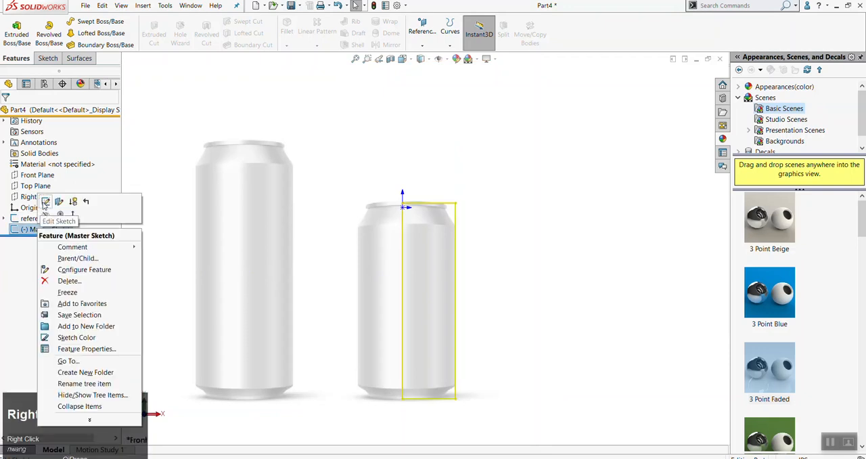
pyautogui.click(42, 202)
pyautogui.scroll(-1, 474, 215)
pyautogui.scroll(-2, 469, 414)
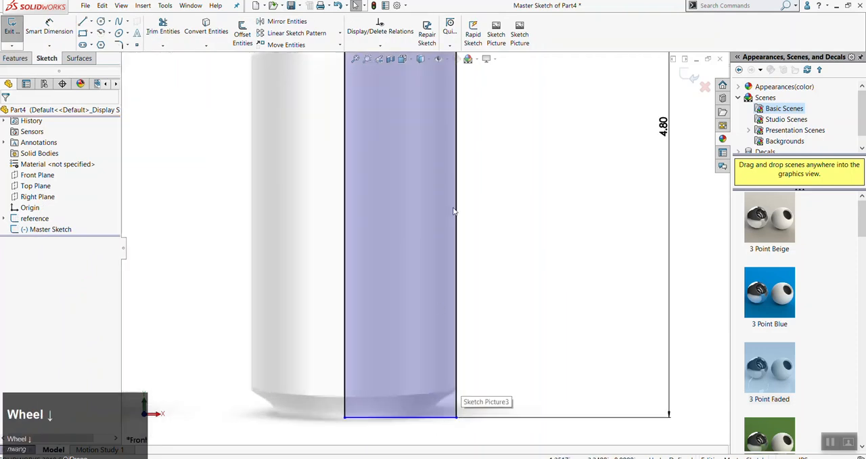
pyautogui.scroll(2, 452, 210)
pyautogui.scroll(1, 491, 134)
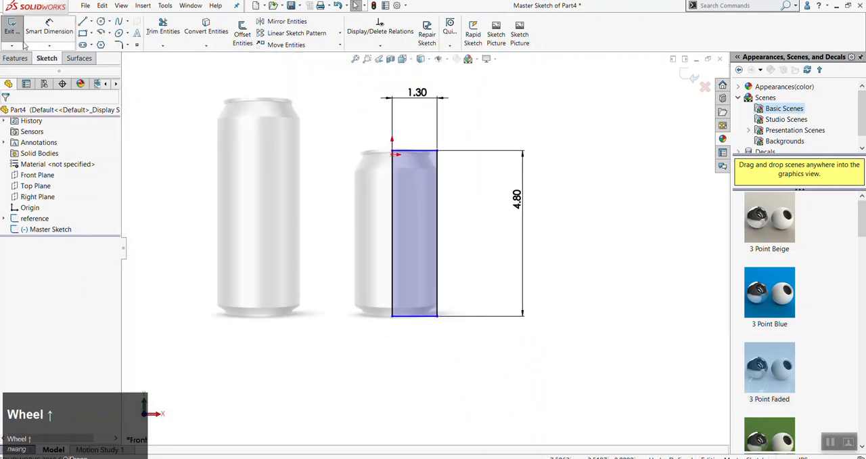
pyautogui.click(11, 29)
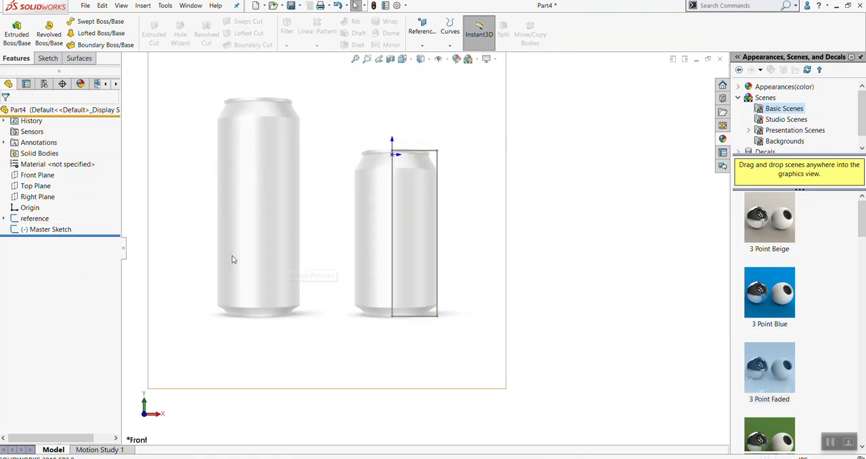
# Open the existing Master Sketch for editing again so the can profile can be traced in it
pyautogui.moveTo(38, 233)
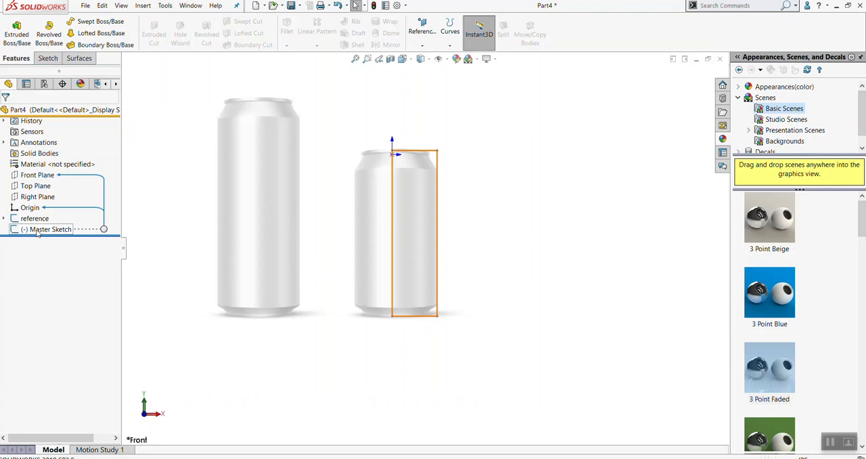
pyautogui.rightClick(37, 234)
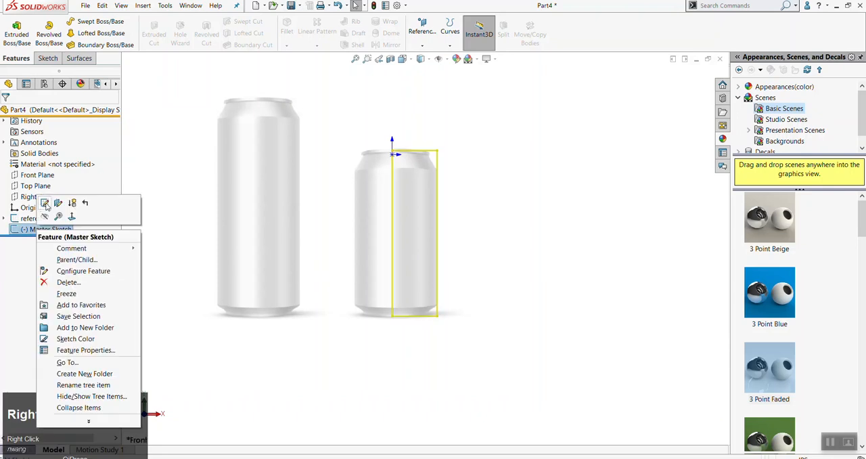
pyautogui.click(254, 390)
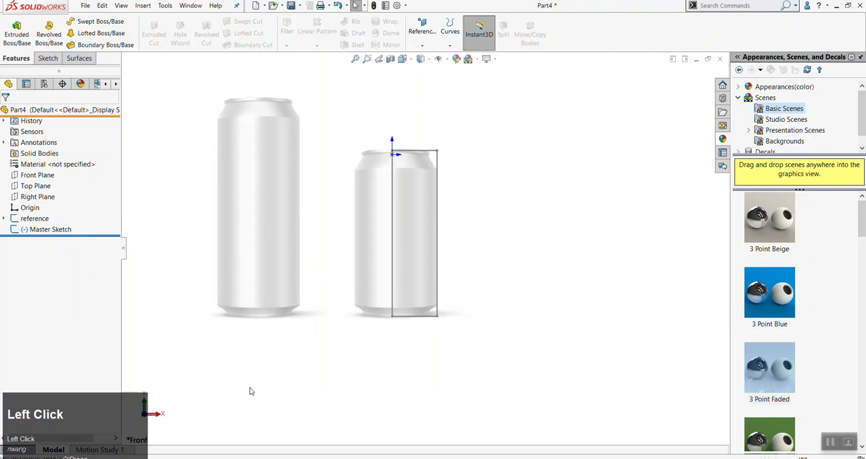
pyautogui.click(52, 232)
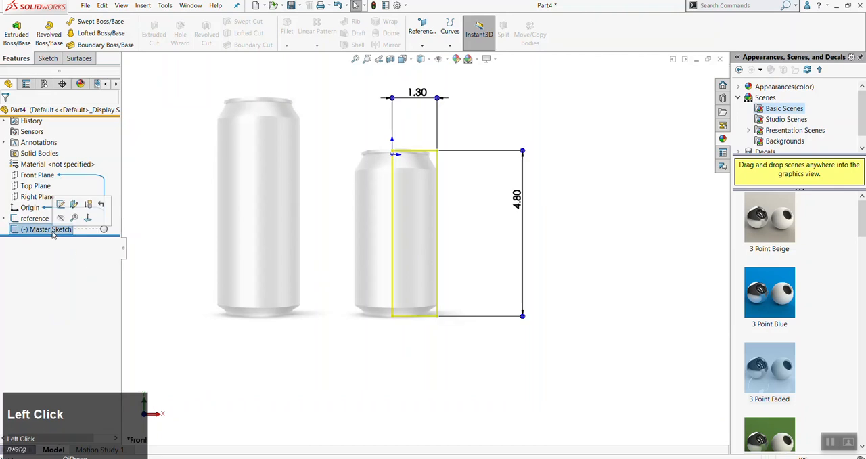
pyautogui.click(48, 59)
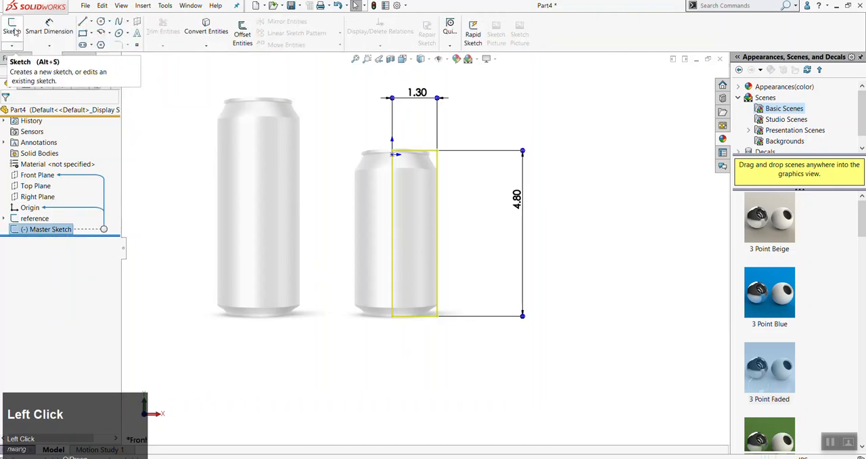
pyautogui.rightClick(58, 234)
pyautogui.click(69, 201)
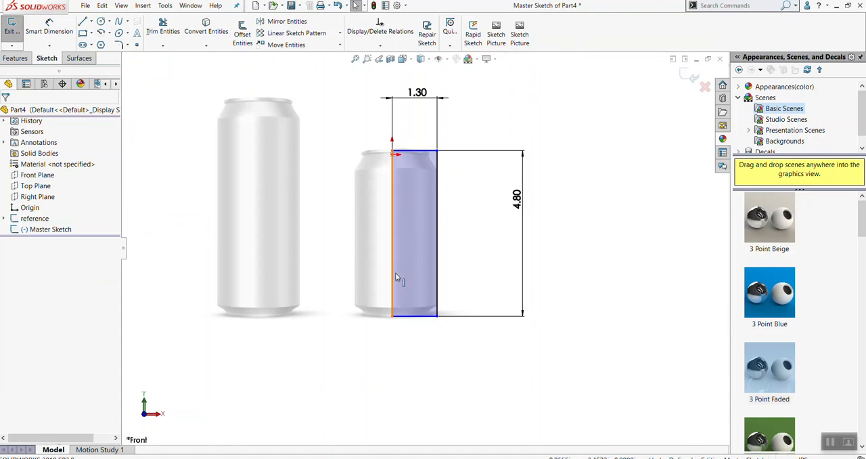
# Examine how the smaller can's rim, shoulder and base line up with the rectangle's edges
pyautogui.scroll(-8, 399, 165)
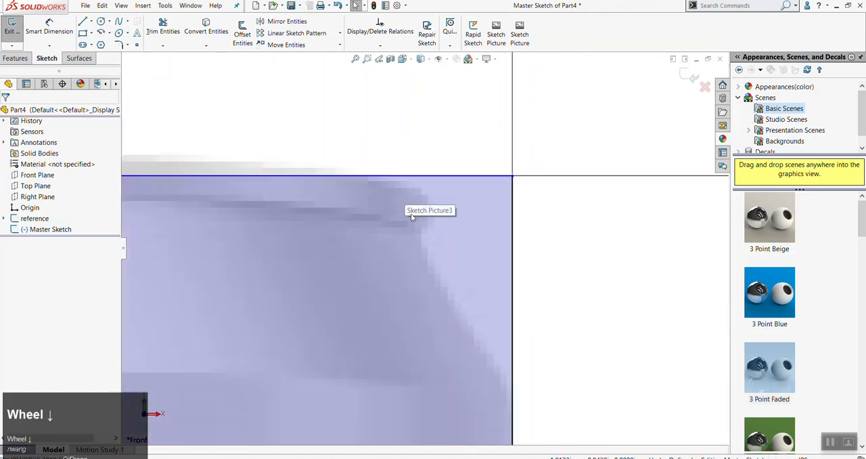
pyautogui.scroll(1, 426, 218)
pyautogui.scroll(5, 435, 223)
pyautogui.scroll(-4, 447, 310)
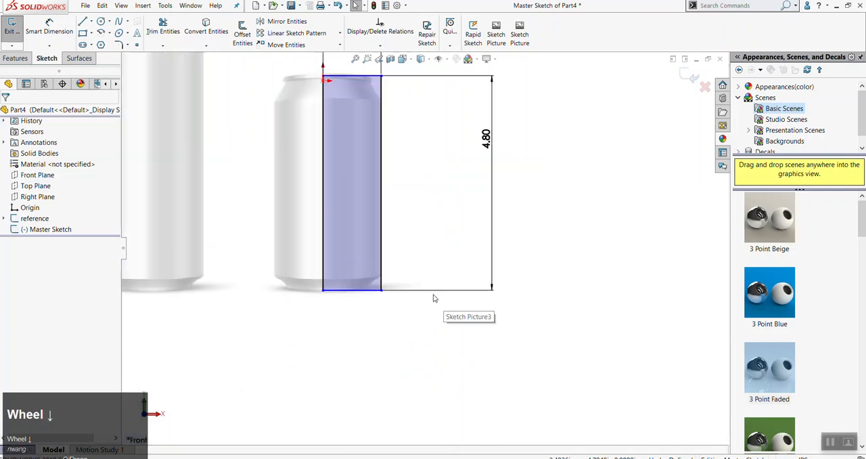
pyautogui.scroll(-1, 390, 236)
pyautogui.scroll(3, 305, 230)
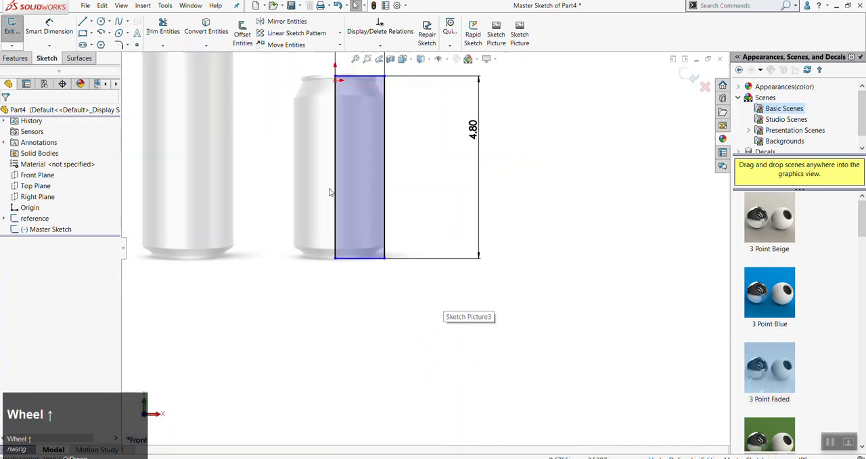
pyautogui.scroll(-3, 406, 155)
pyautogui.scroll(-7, 423, 281)
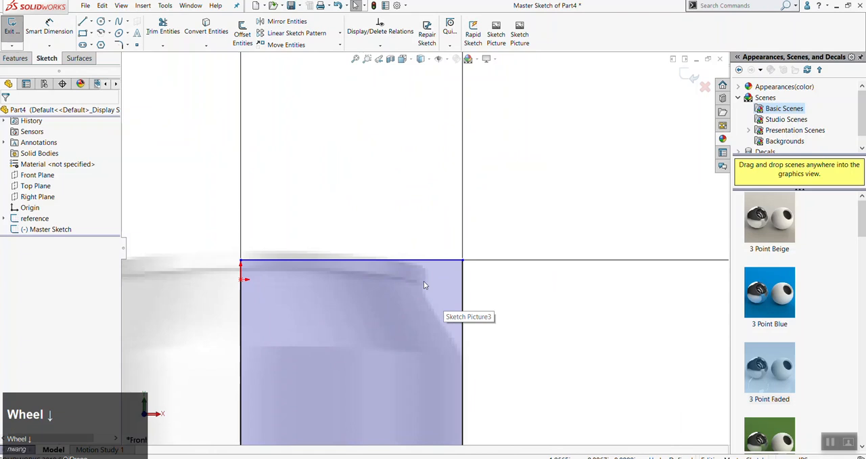
pyautogui.press('a')
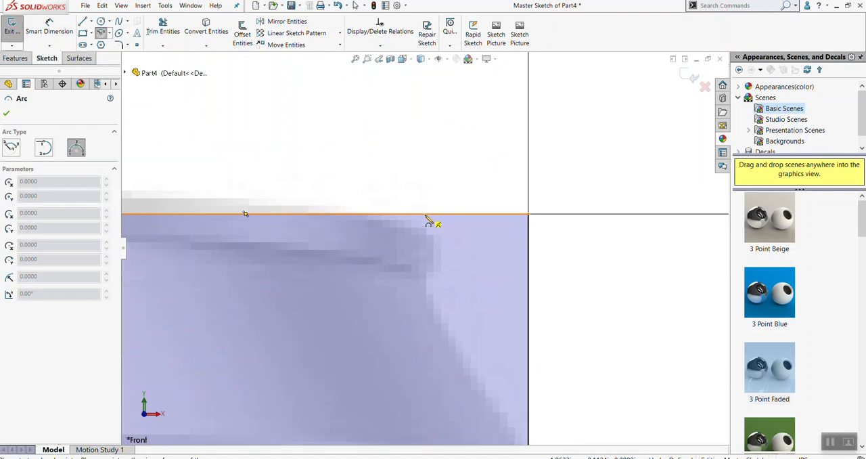
pyautogui.click(426, 217)
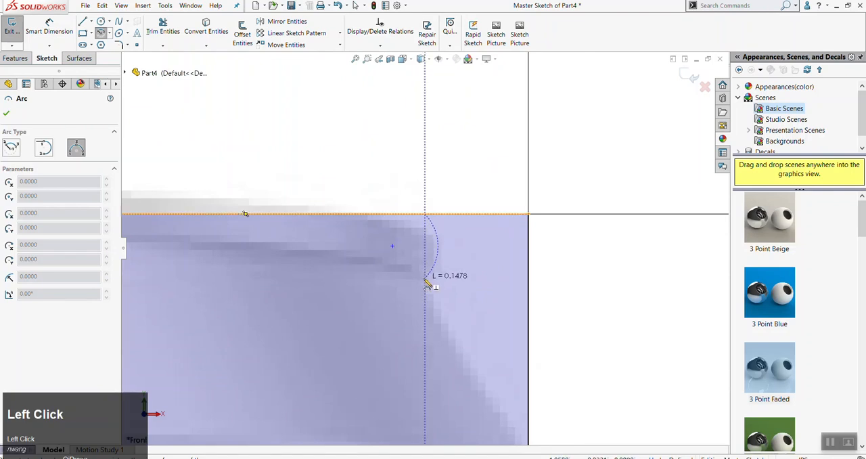
pyautogui.press('Escape')
# Draw a 3-point arc of about 0.074 in radius from the rectangle's top edge down around the smaller can's rim
pyautogui.press('a')
pyautogui.click(428, 215)
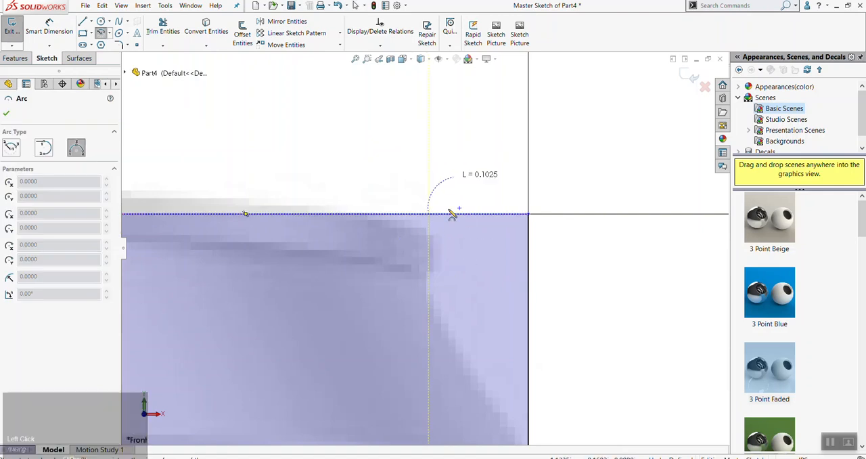
pyautogui.click(434, 274)
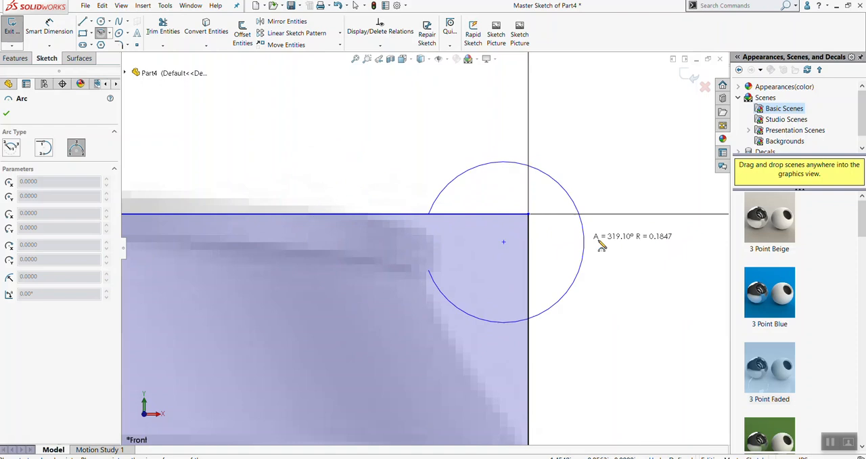
pyautogui.click(447, 244)
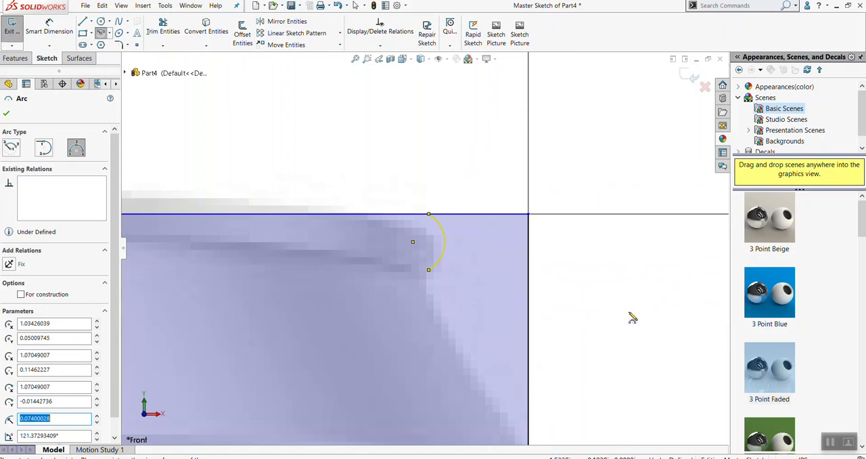
pyautogui.scroll(3, 626, 342)
pyautogui.scroll(2, 465, 296)
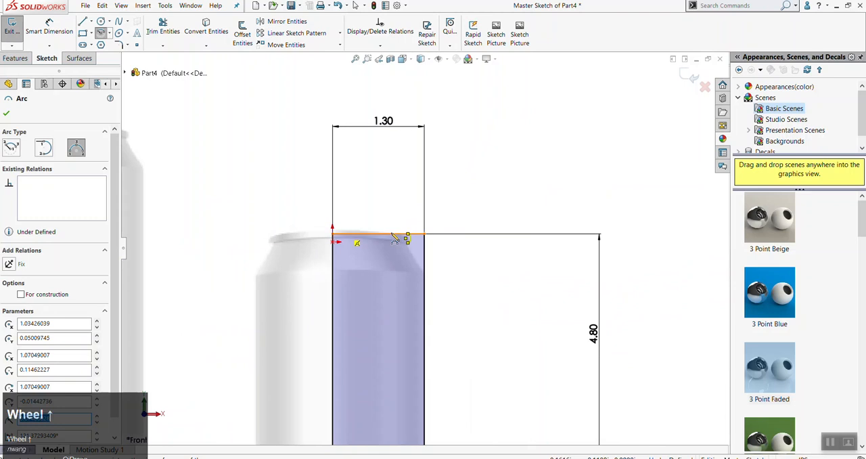
pyautogui.press('Escape')
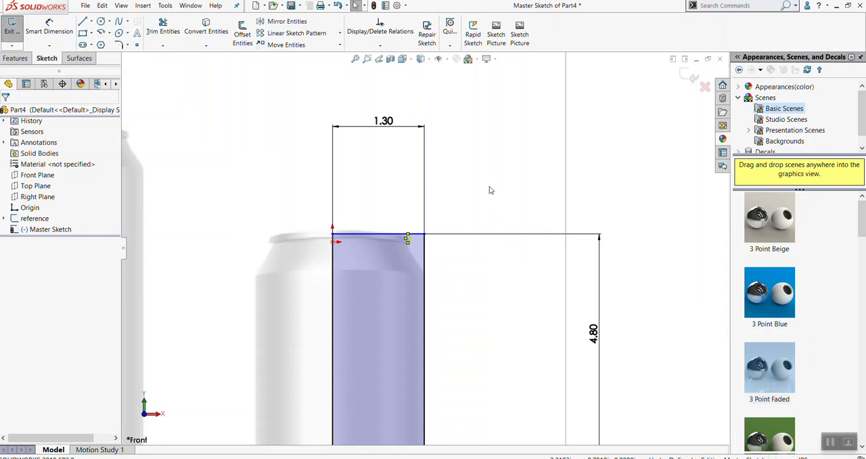
pyautogui.click(406, 238)
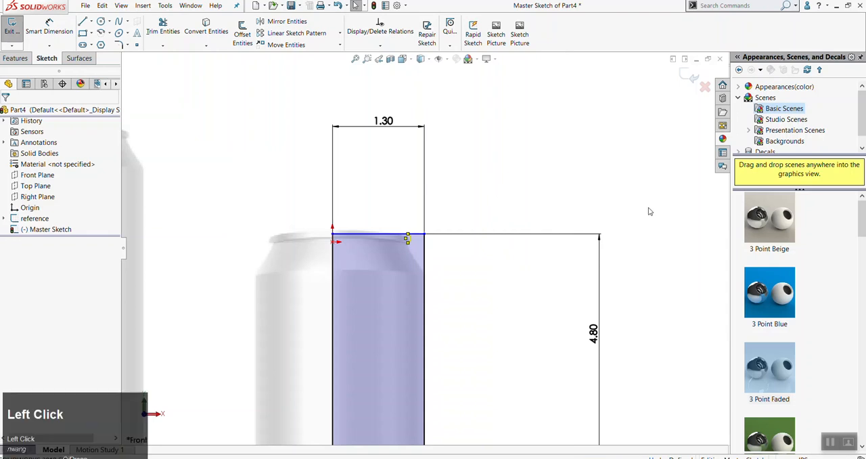
# Draw a shoulder line about 0.50 in long from the rim arc's lower end down to the rectangle's outer vertical edge
pyautogui.scroll(-5, 410, 240)
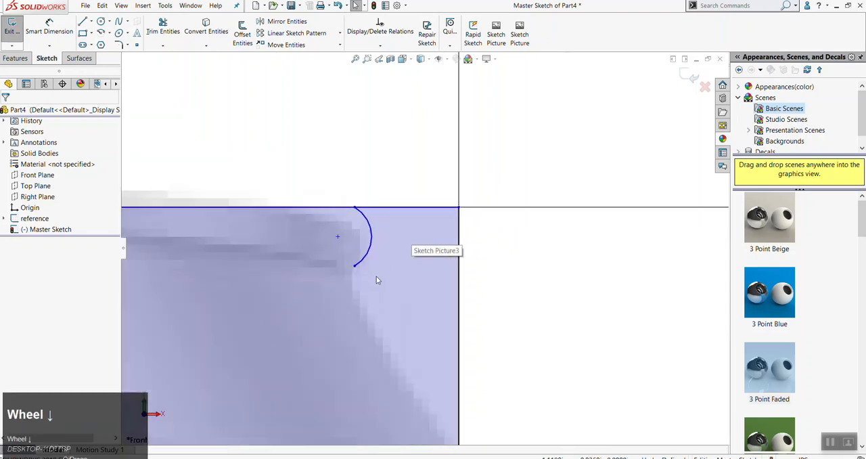
pyautogui.press('l')
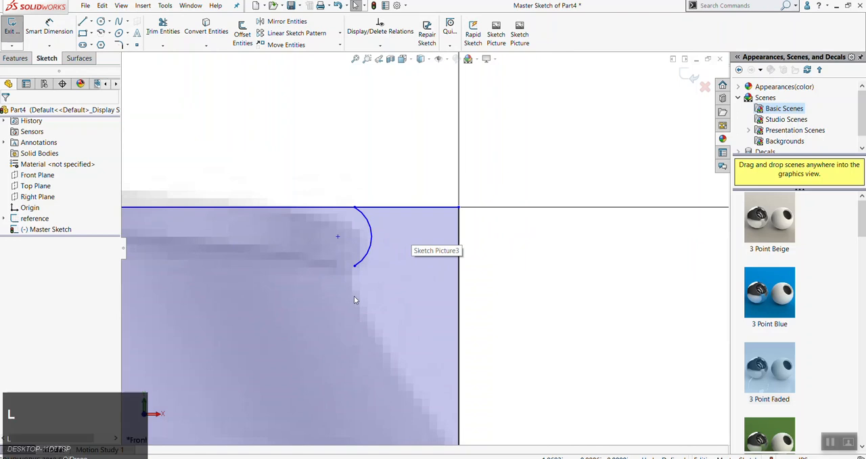
pyautogui.click(356, 268)
pyautogui.scroll(4, 397, 365)
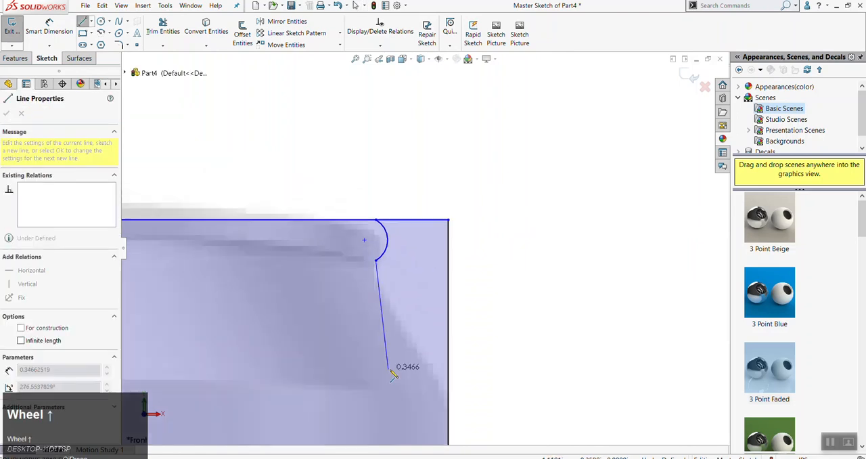
pyautogui.click(442, 355)
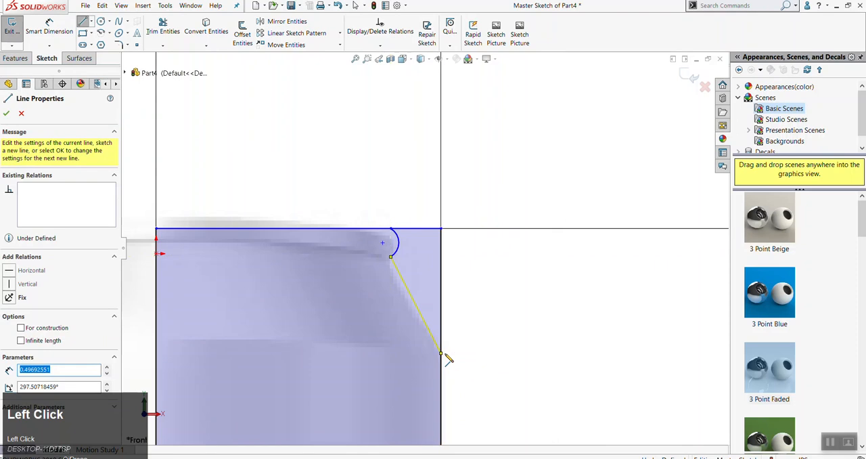
pyautogui.press('Escape')
pyautogui.scroll(3, 534, 394)
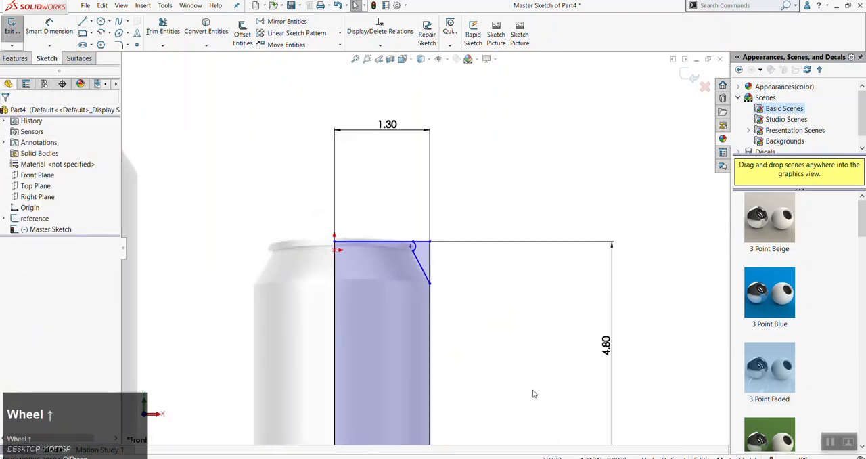
pyautogui.scroll(-1, 438, 254)
pyautogui.scroll(-4, 388, 248)
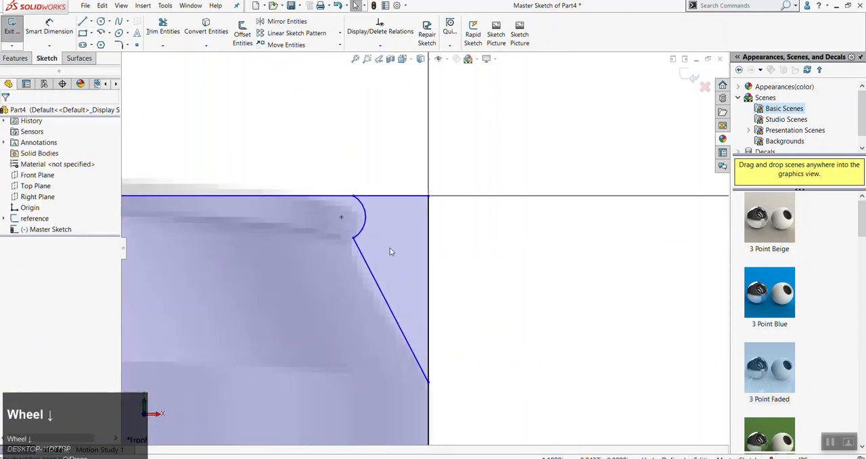
pyautogui.scroll(6, 448, 352)
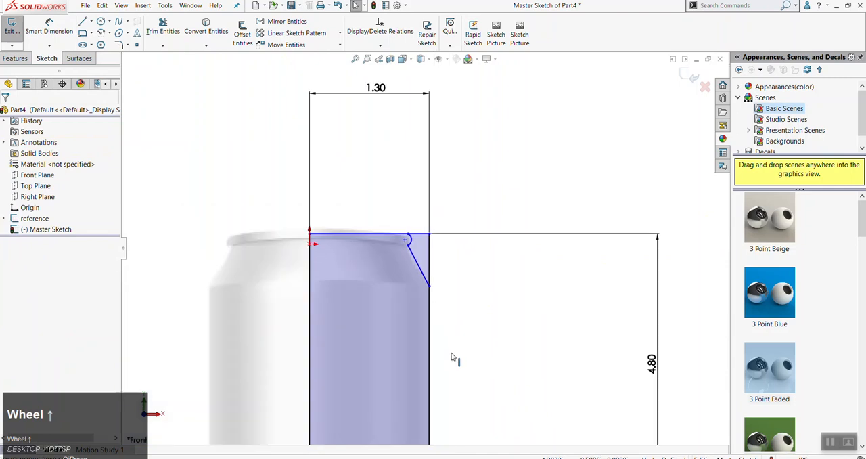
# Trace the can's base with a line slanting inward from the rectangle's outer edge and a vertical line about 0.085 in down to the bottom edge
pyautogui.scroll(-2, 443, 323)
pyautogui.scroll(-3, 453, 315)
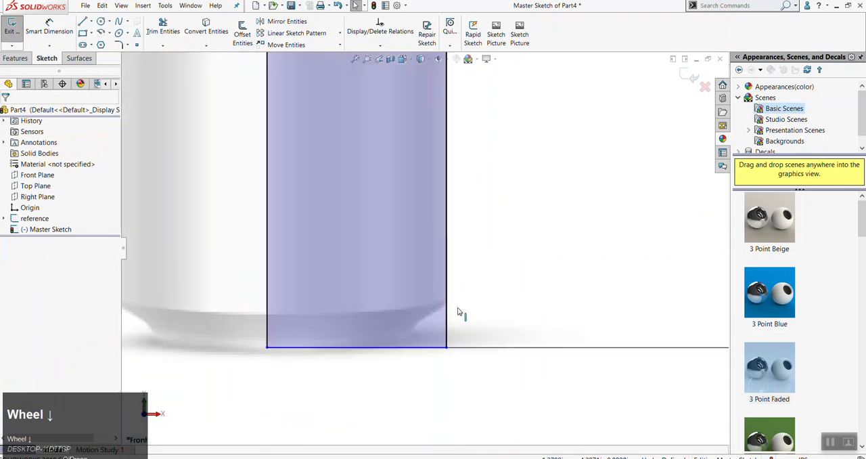
pyautogui.scroll(6, 460, 305)
pyautogui.scroll(-6, 421, 255)
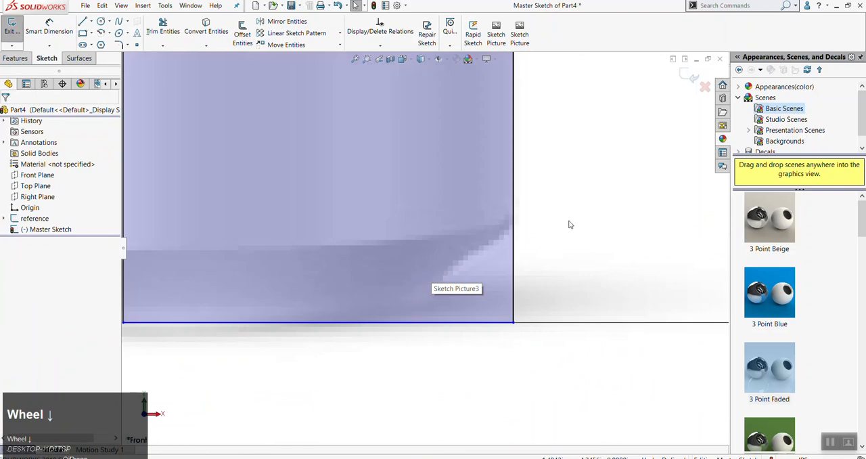
pyautogui.press('l')
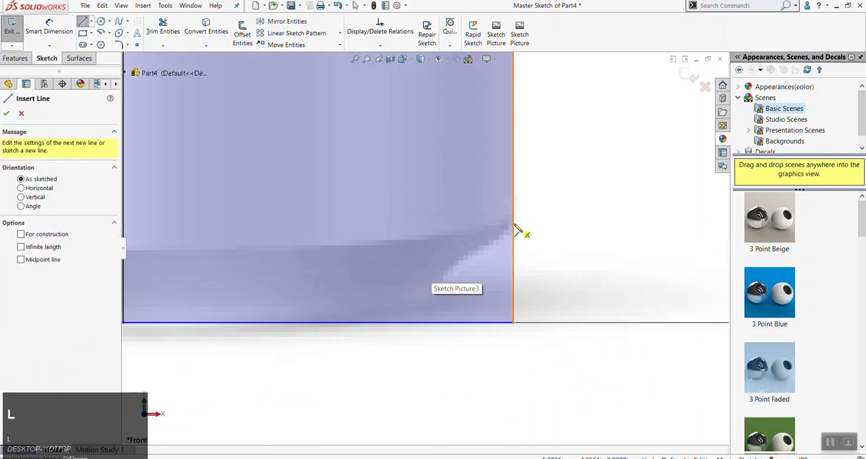
pyautogui.click(515, 229)
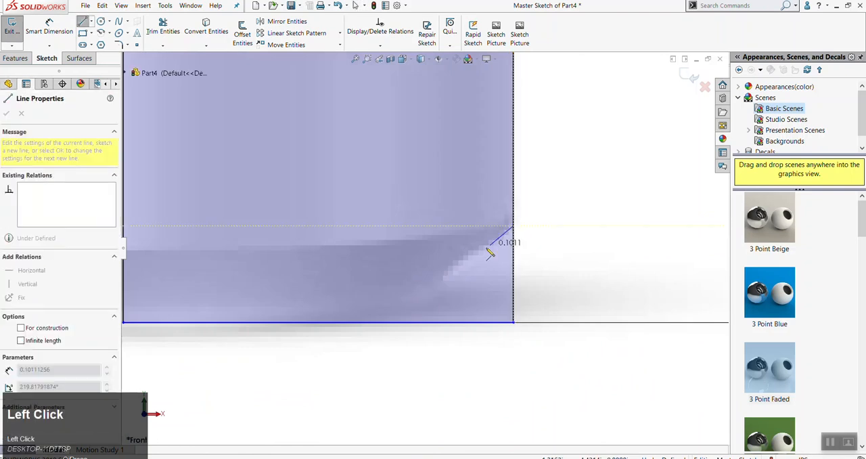
pyautogui.click(420, 298)
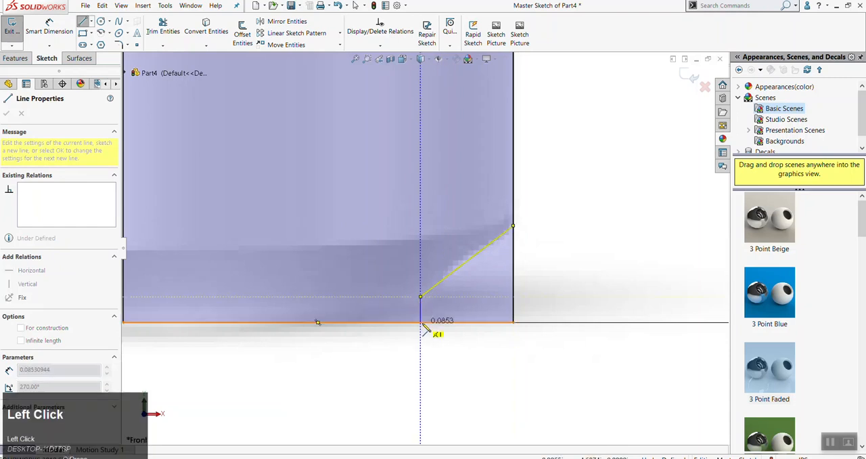
pyautogui.doubleClick(421, 323)
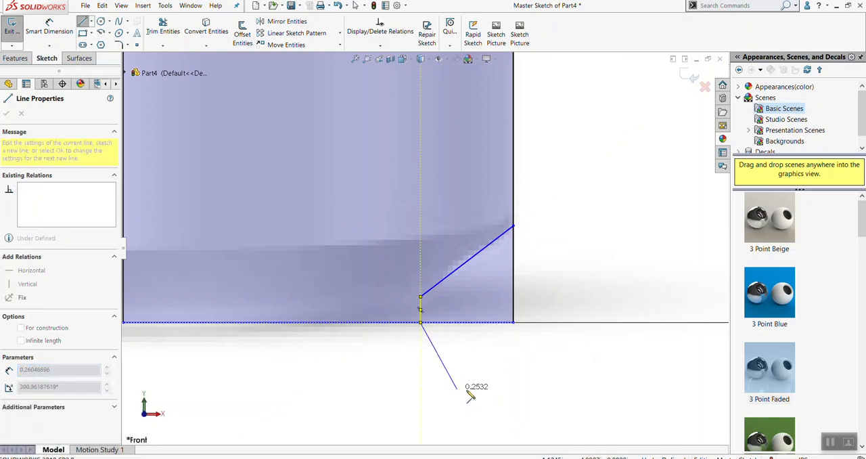
pyautogui.press('Escape')
pyautogui.scroll(2, 519, 374)
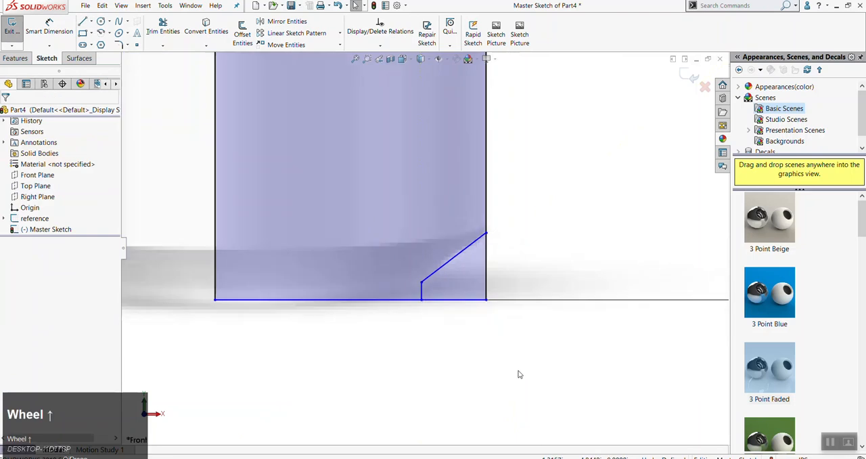
pyautogui.scroll(5, 519, 370)
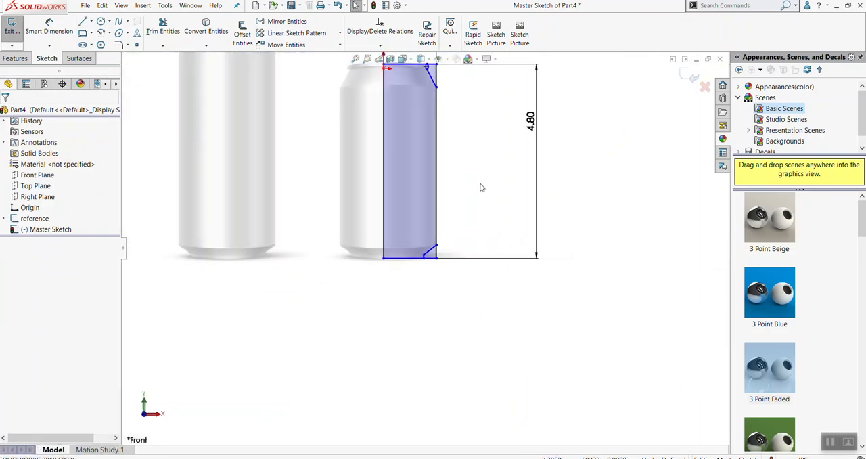
pyautogui.scroll(-2, 447, 122)
pyautogui.scroll(3, 433, 142)
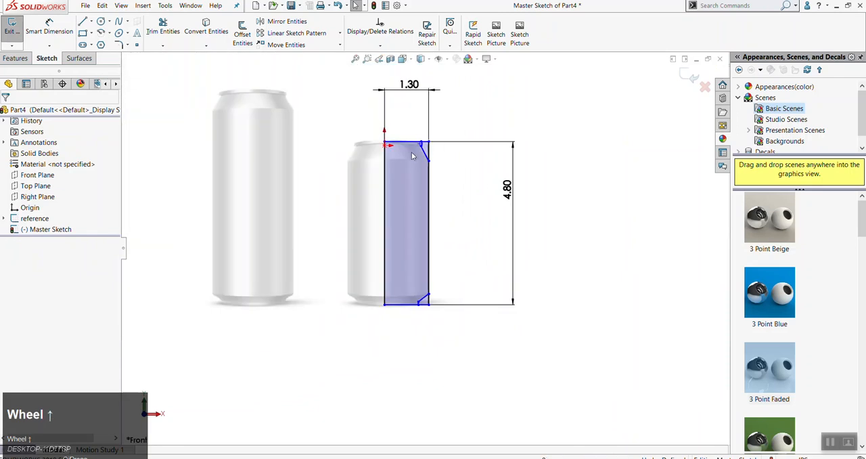
pyautogui.scroll(-3, 411, 159)
pyautogui.scroll(2, 428, 285)
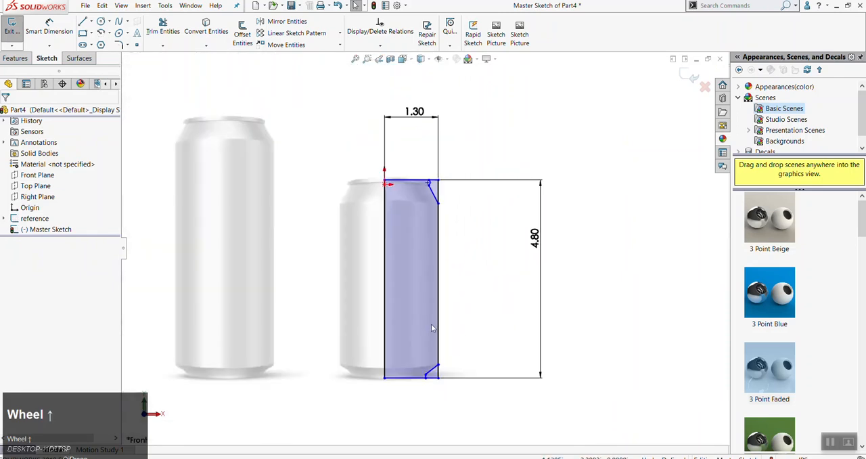
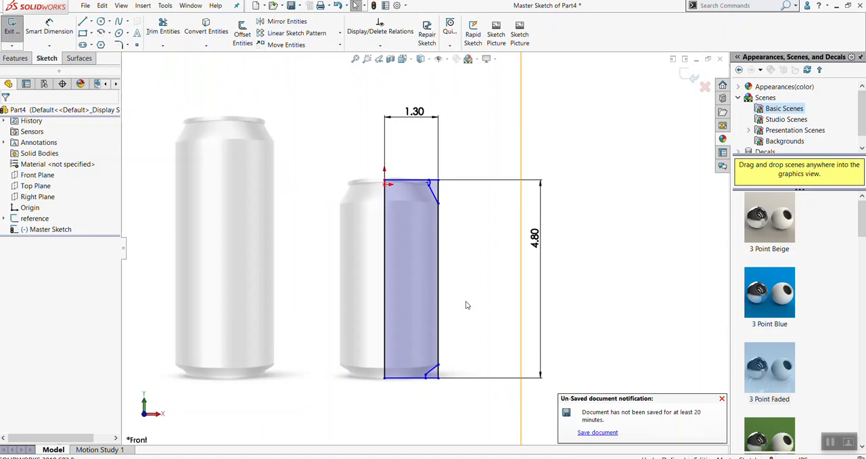
# Examine how the traced rim, shoulder and base lines match the smaller can in the reference picture
pyautogui.scroll(-6, 435, 200)
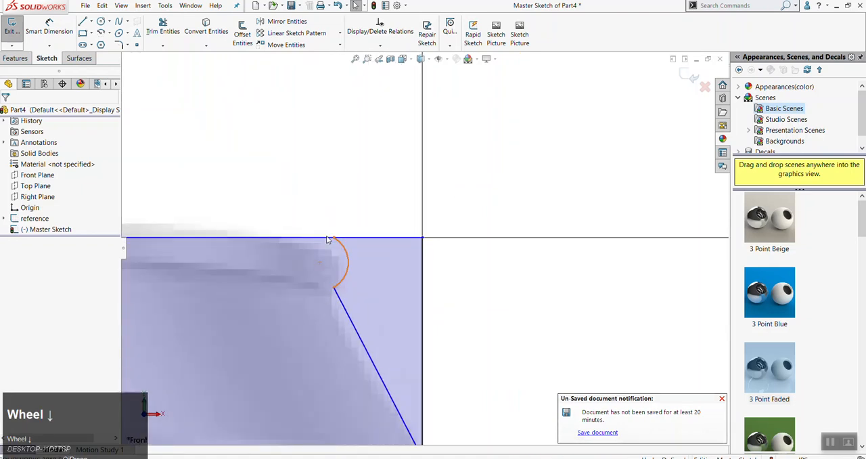
pyautogui.scroll(1, 363, 289)
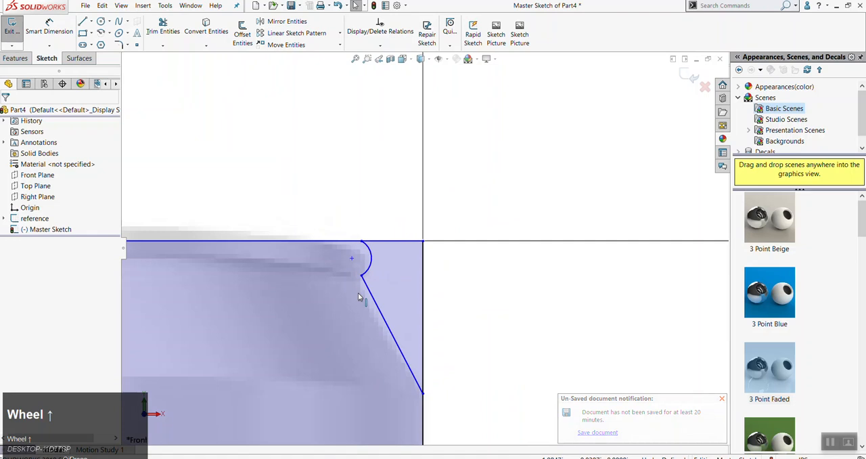
pyautogui.scroll(5, 417, 366)
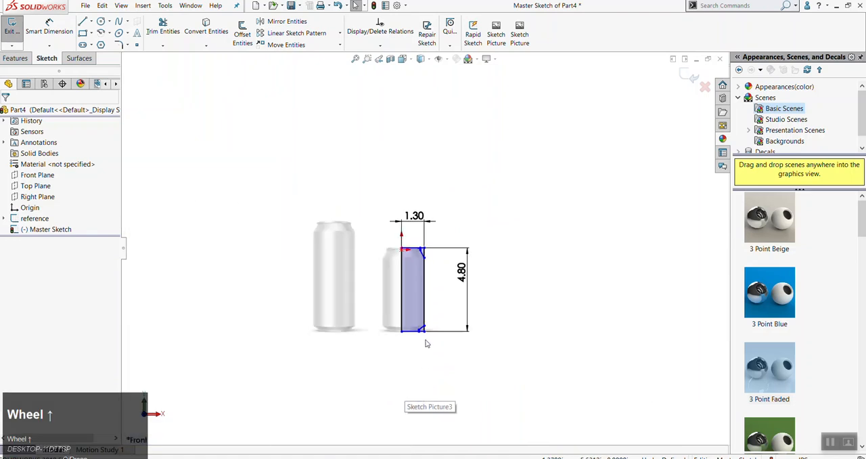
pyautogui.scroll(-6, 426, 343)
pyautogui.scroll(-1, 359, 252)
pyautogui.scroll(2, 356, 261)
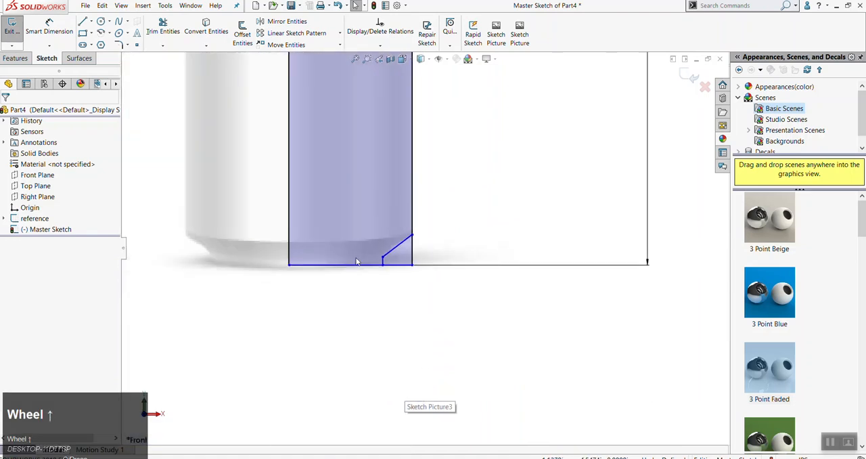
pyautogui.scroll(3, 374, 239)
pyautogui.scroll(-2, 414, 198)
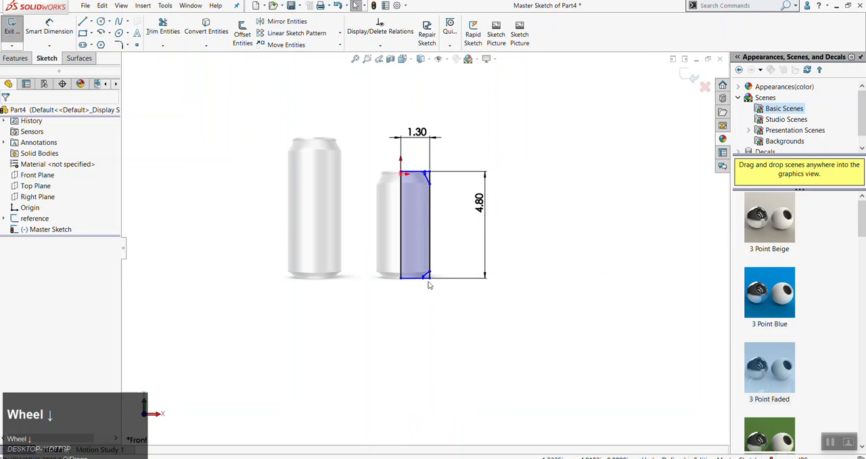
pyautogui.scroll(-3, 434, 203)
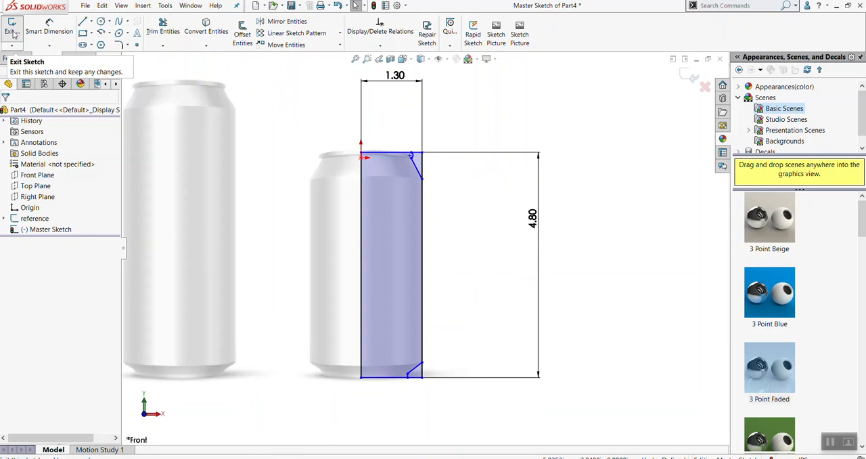
# Exit the Master Sketch, keeping its changes, with nothing left selected
pyautogui.press('Escape')
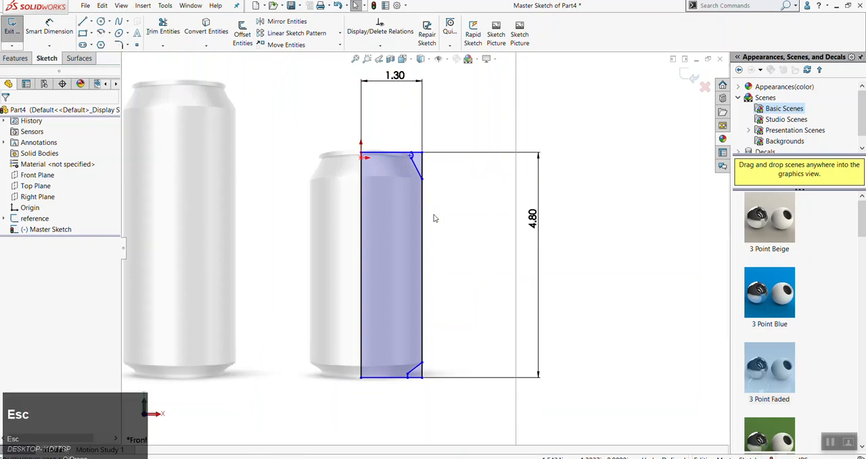
pyautogui.press('Return')
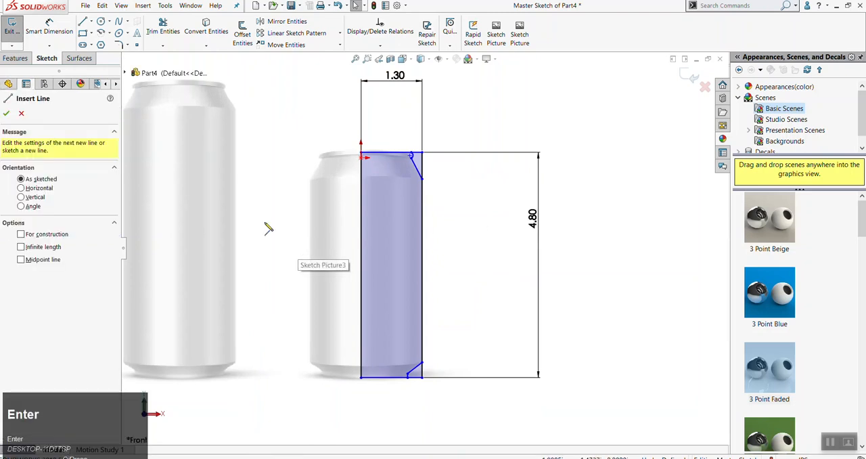
pyautogui.press('Escape')
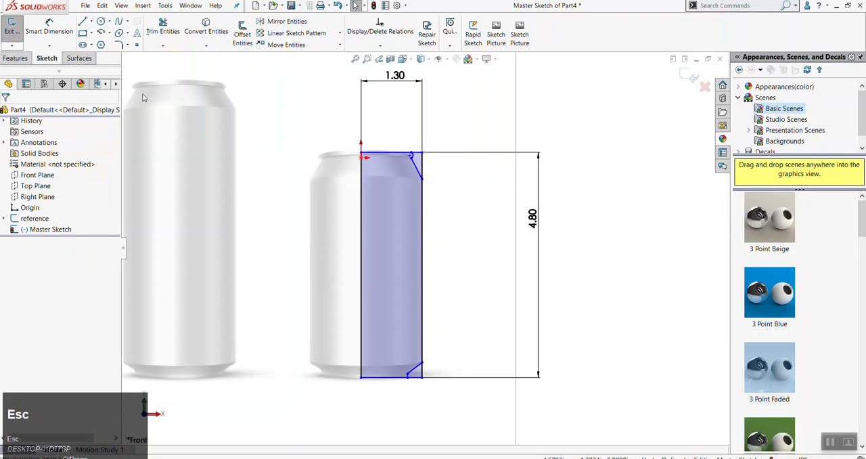
pyautogui.hotkey('alt', 's')
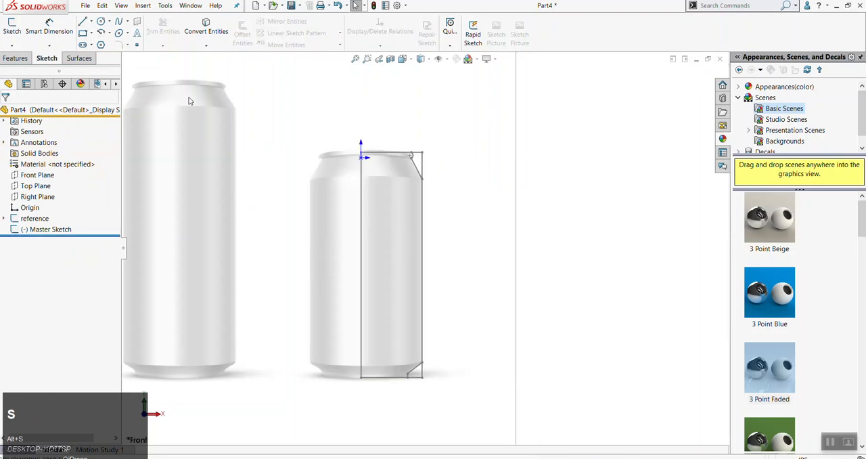
pyautogui.click(623, 304)
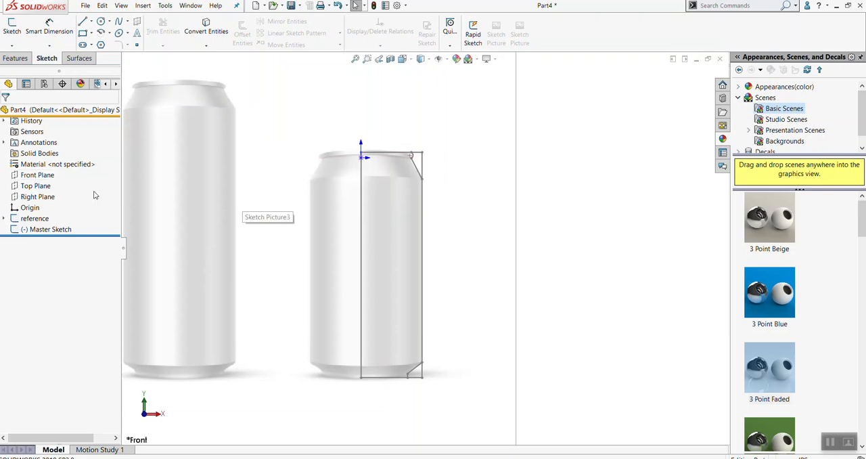
# Start a new sketch on the Front Plane and convert all Master Sketch entities into it
pyautogui.click(35, 176)
pyautogui.scroll(3, 452, 252)
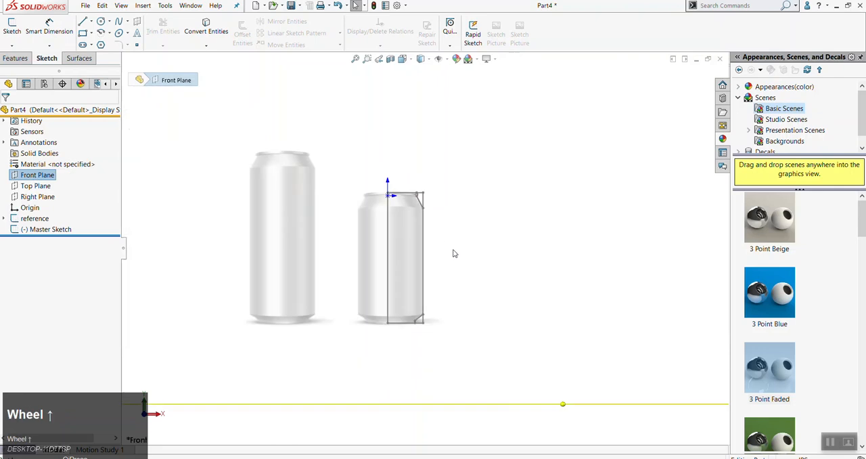
pyautogui.press('s')
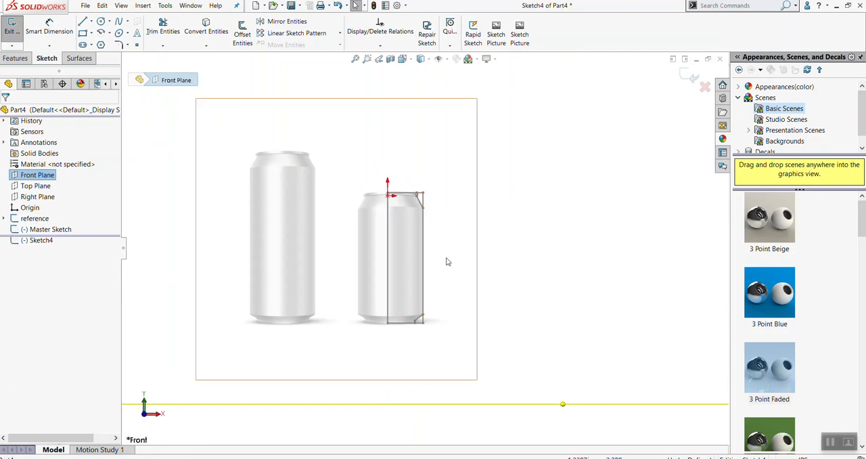
pyautogui.scroll(-2, 496, 256)
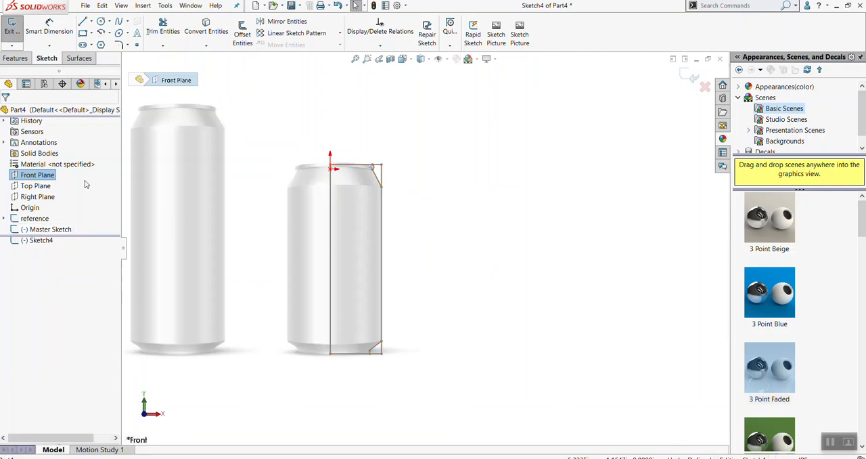
pyautogui.click(52, 232)
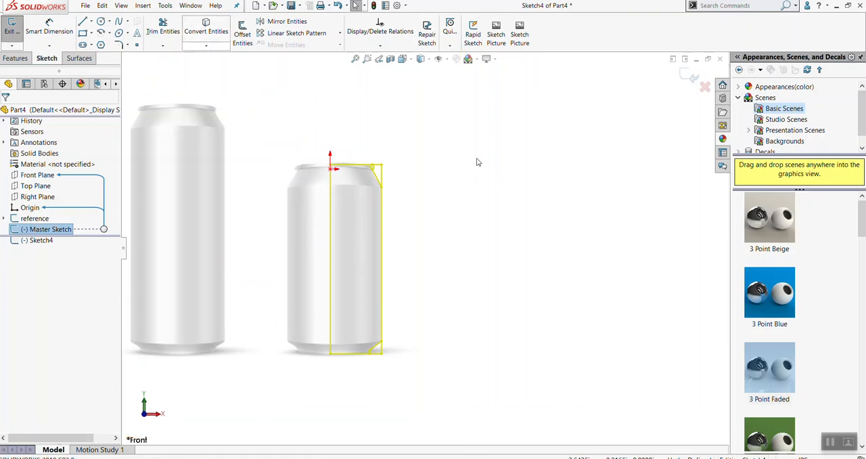
pyautogui.press('c')
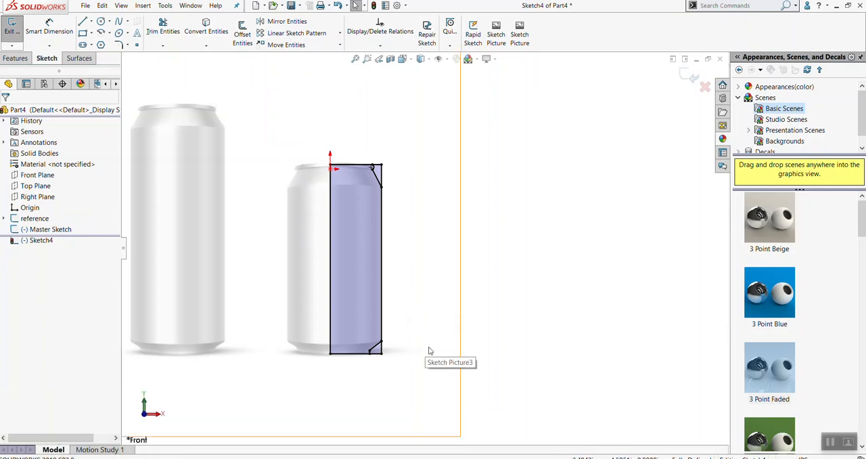
# Trim away the rectangle's top corner segments outside the rim arc and shoulder line using Trim to closest
pyautogui.scroll(-5, 391, 175)
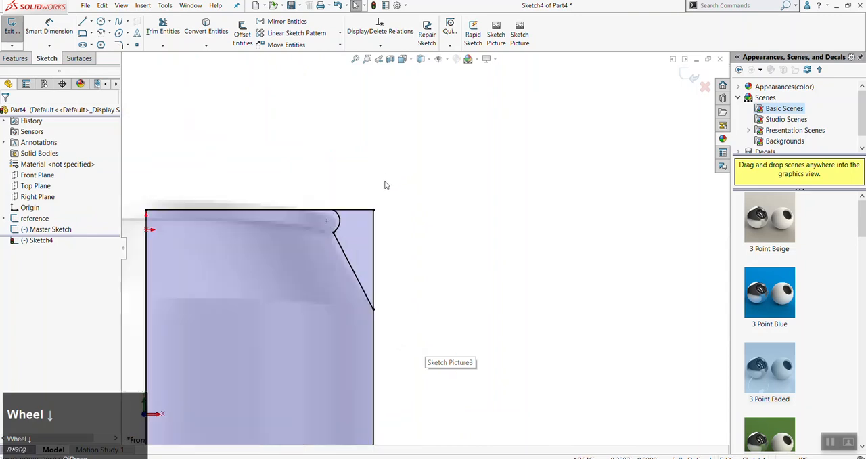
pyautogui.scroll(-3, 381, 241)
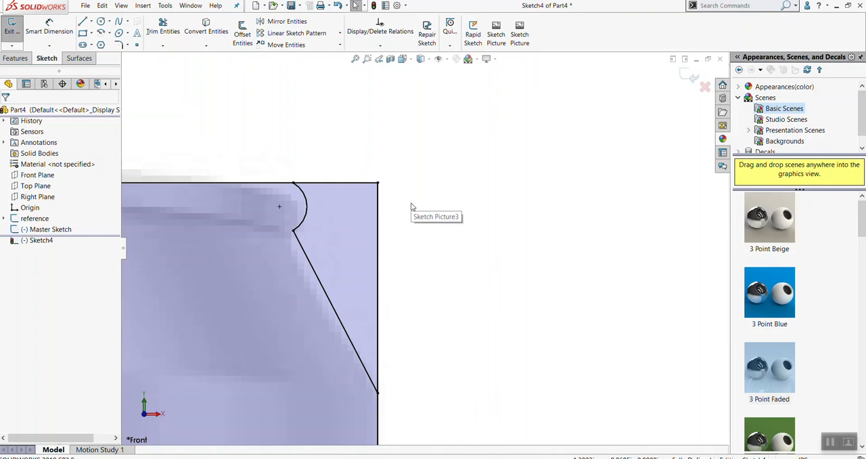
pyautogui.press('t')
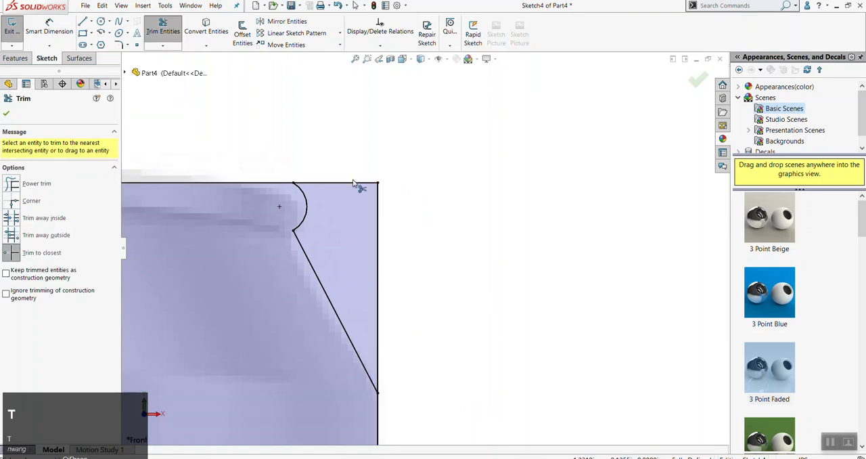
pyautogui.click(356, 185)
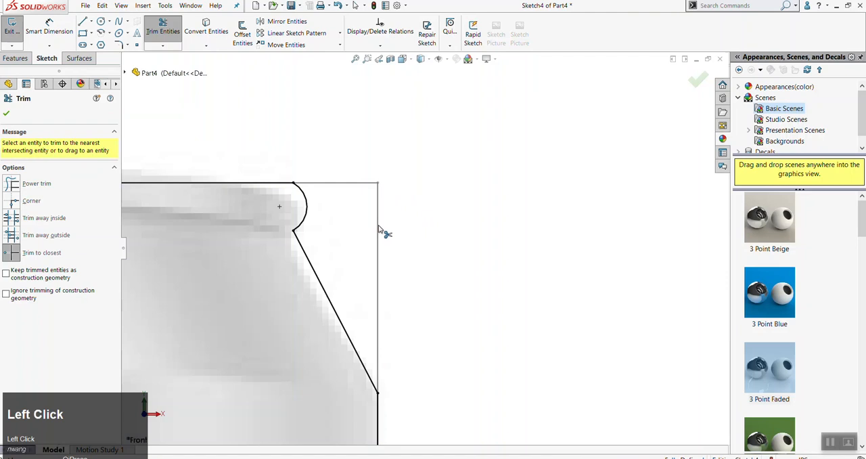
# Trim away the rectangle's bottom corner segments outside the slanted base line and short vertical line, and finish trimming
pyautogui.scroll(6, 433, 356)
pyautogui.scroll(-1, 437, 339)
pyautogui.scroll(-5, 433, 327)
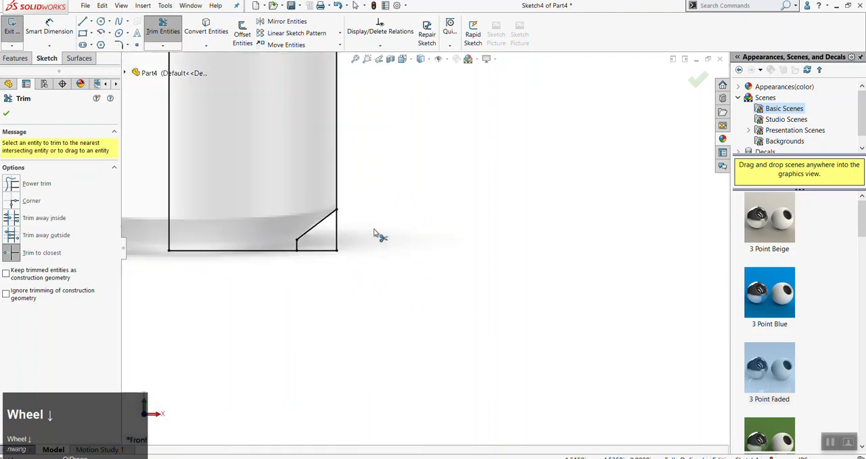
pyautogui.scroll(5, 538, 220)
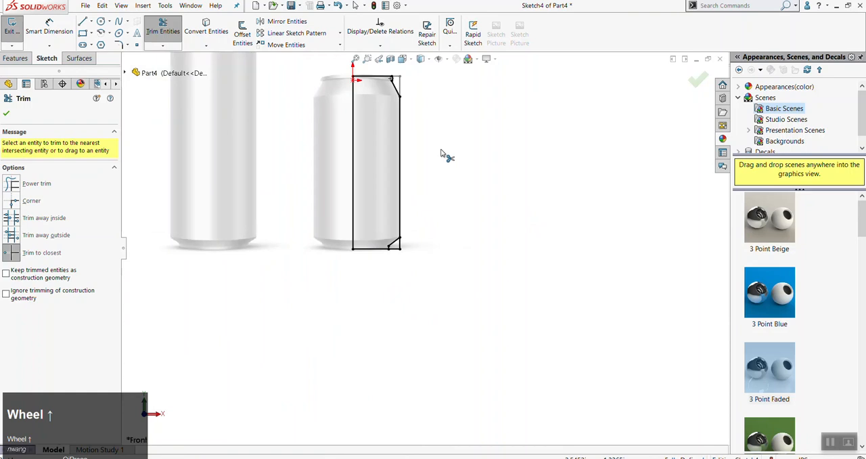
pyautogui.scroll(-4, 396, 200)
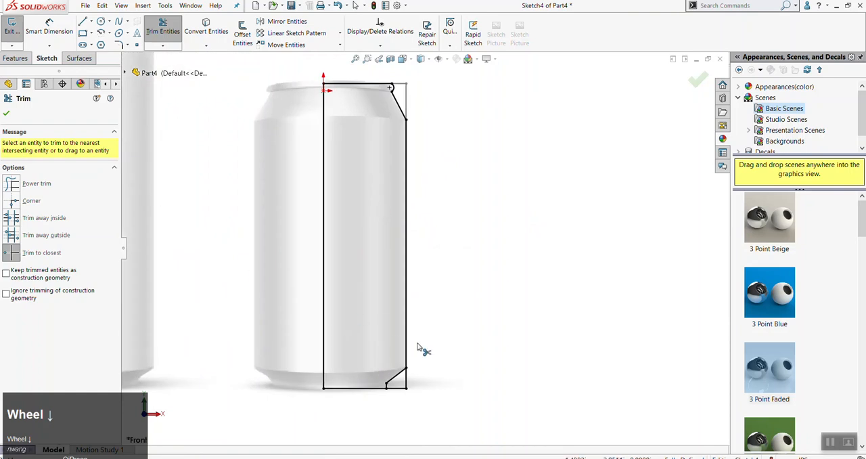
pyautogui.scroll(-3, 428, 392)
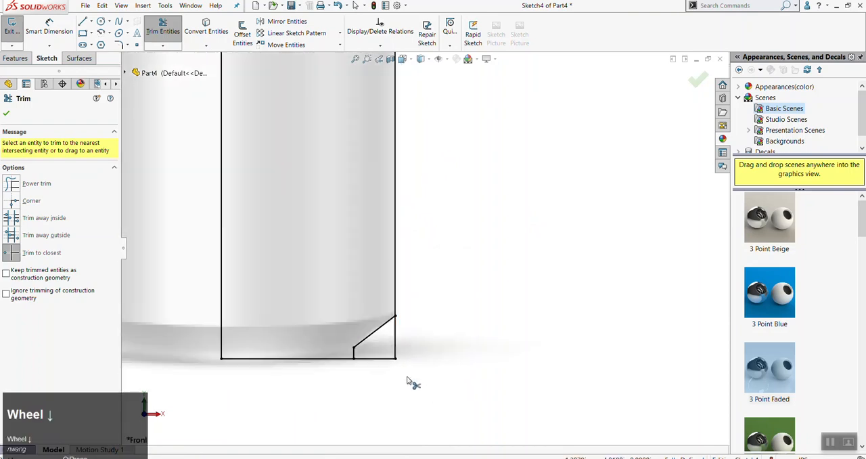
pyautogui.click(397, 342)
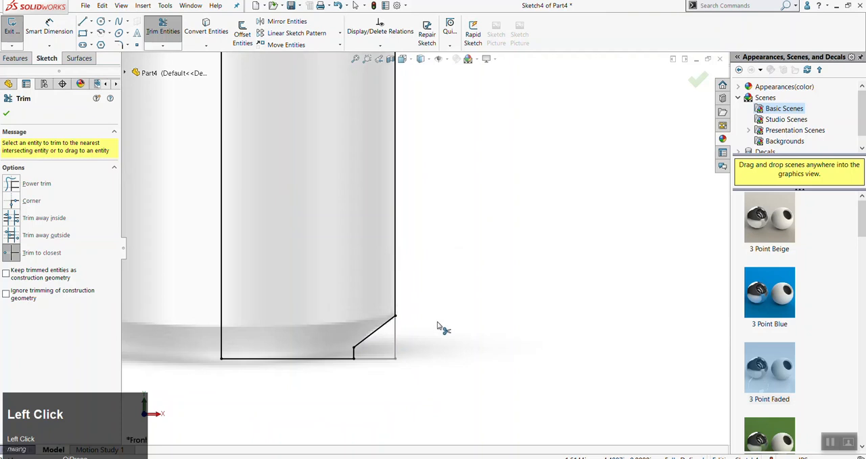
pyautogui.scroll(2, 441, 291)
pyautogui.scroll(2, 468, 242)
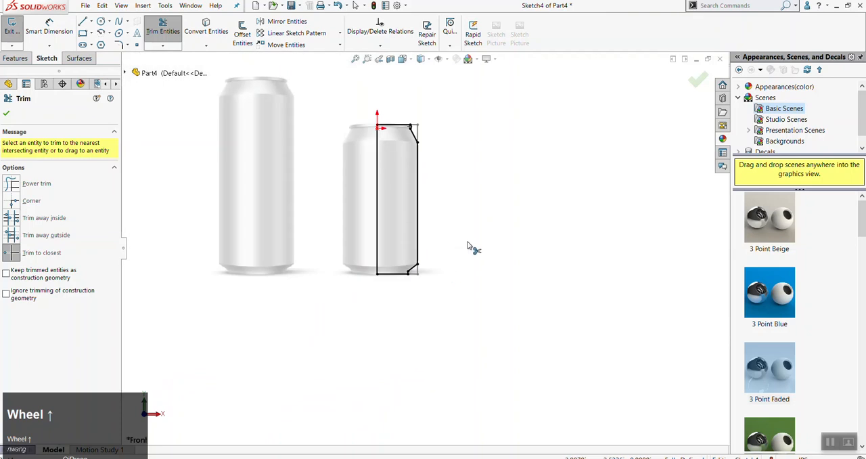
pyautogui.press('Escape')
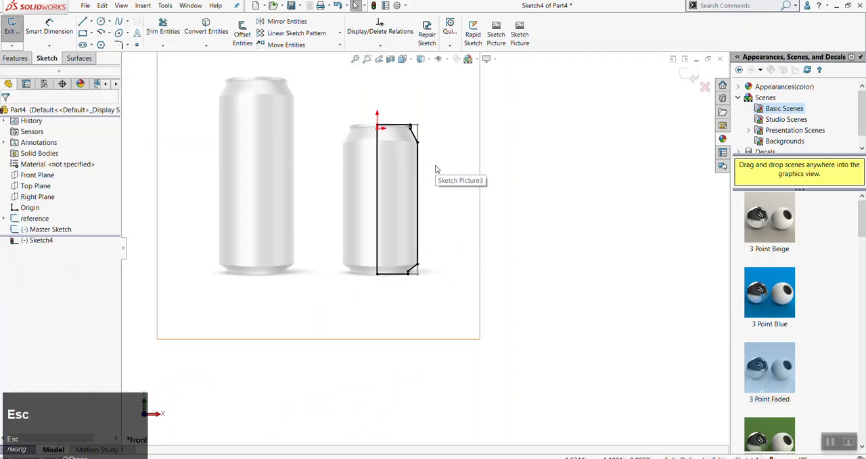
# Revolve the trimmed half profile 360 degrees about its vertical centre line into a solid can
pyautogui.scroll(-4, 436, 169)
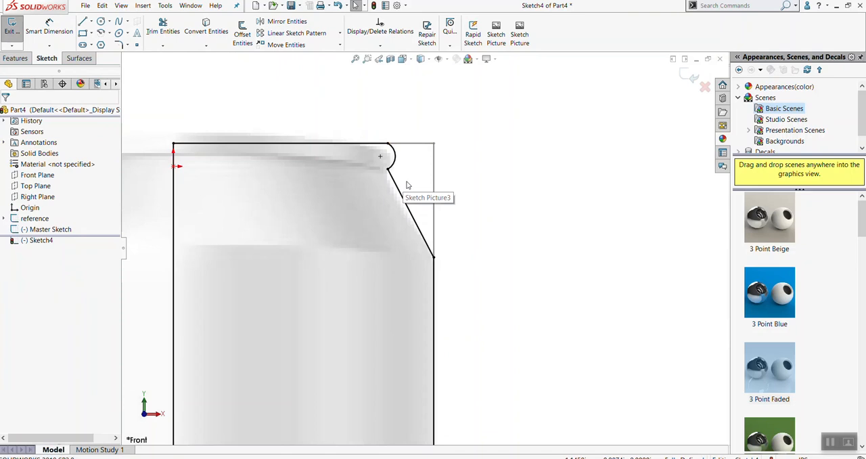
pyautogui.scroll(5, 434, 223)
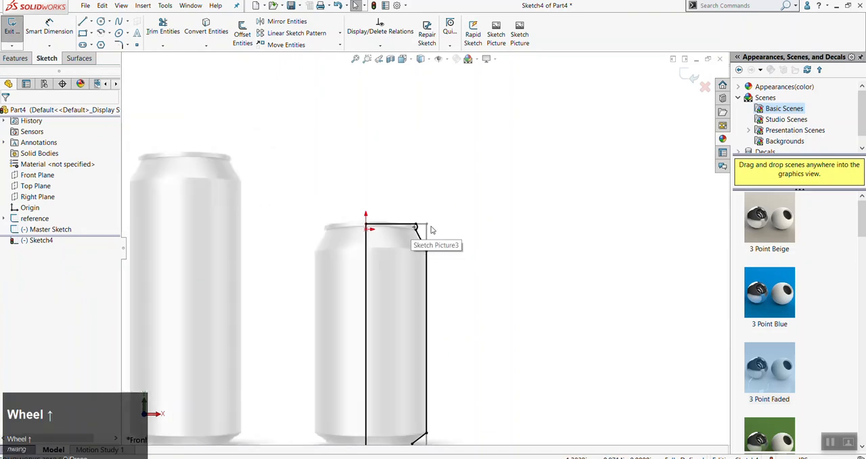
pyautogui.scroll(2, 447, 292)
pyautogui.scroll(-2, 427, 284)
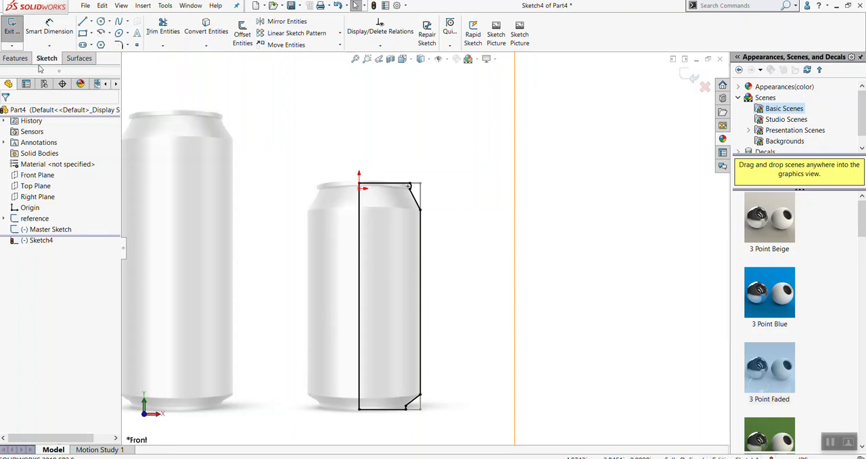
pyautogui.click(14, 57)
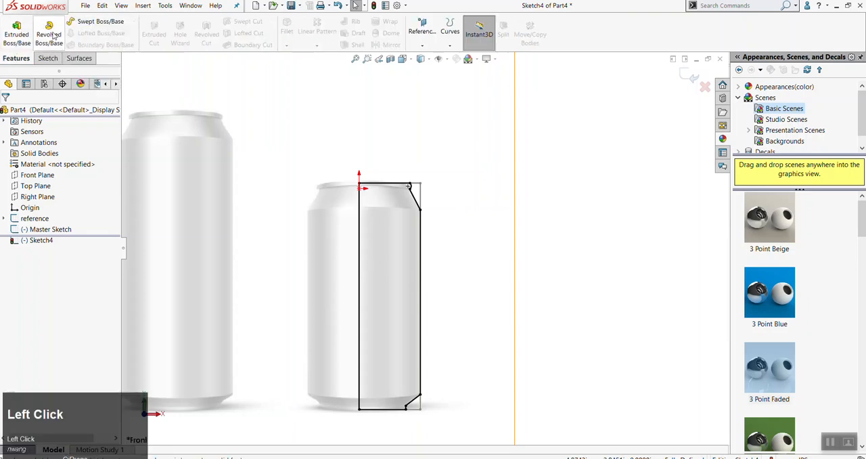
pyautogui.click(51, 34)
pyautogui.scroll(-5, 374, 259)
pyautogui.click(457, 223)
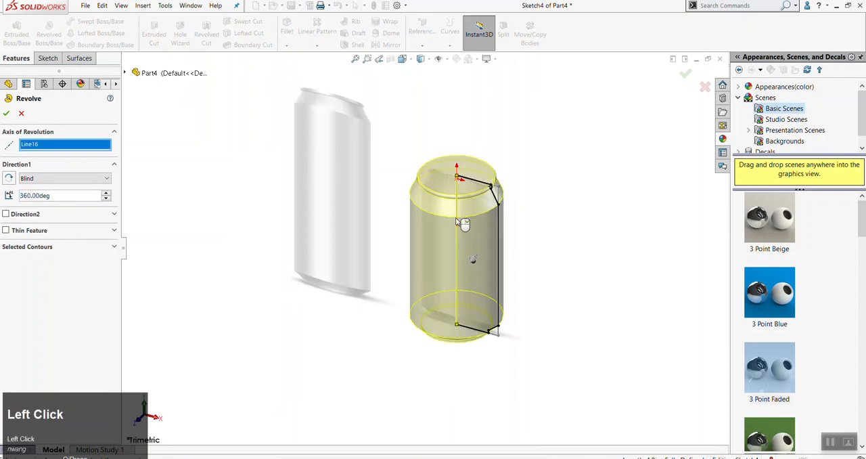
pyautogui.click(6, 113)
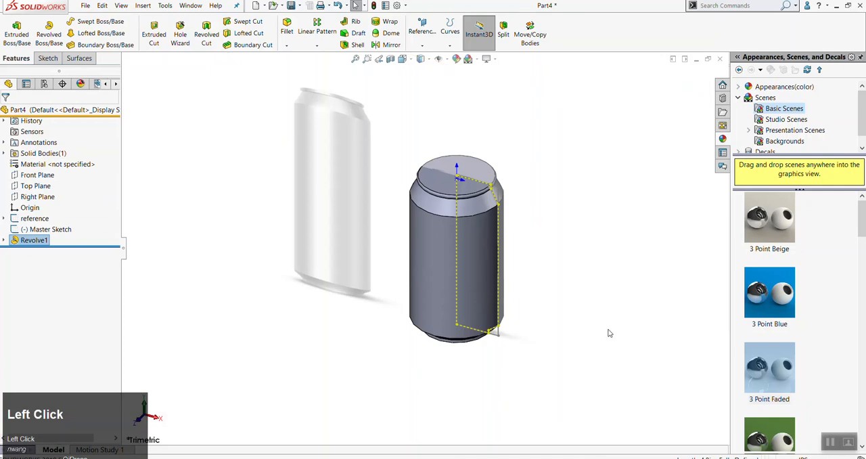
# Hide the sketches and the reference picture, and inspect the revolved can from different angles
pyautogui.click(612, 325)
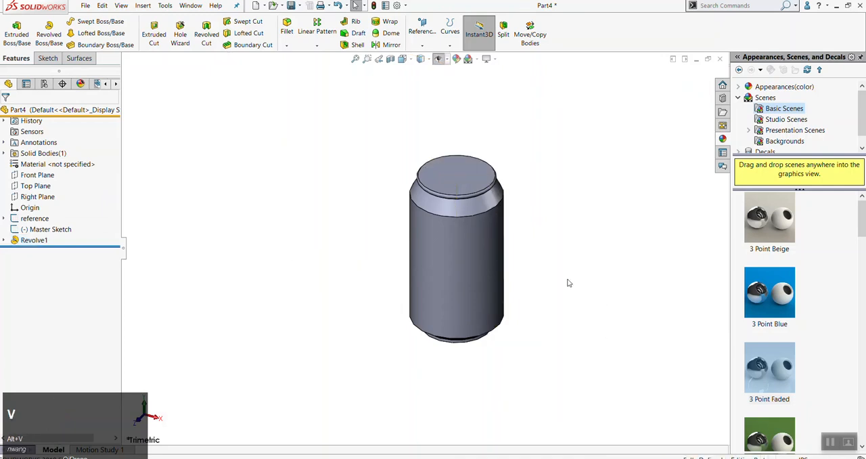
pyautogui.scroll(-3, 555, 278)
pyautogui.moveTo(524, 286); pyautogui.dragTo(499, 227, button='middle')
pyautogui.scroll(3, 537, 298)
pyautogui.scroll(-5, 423, 289)
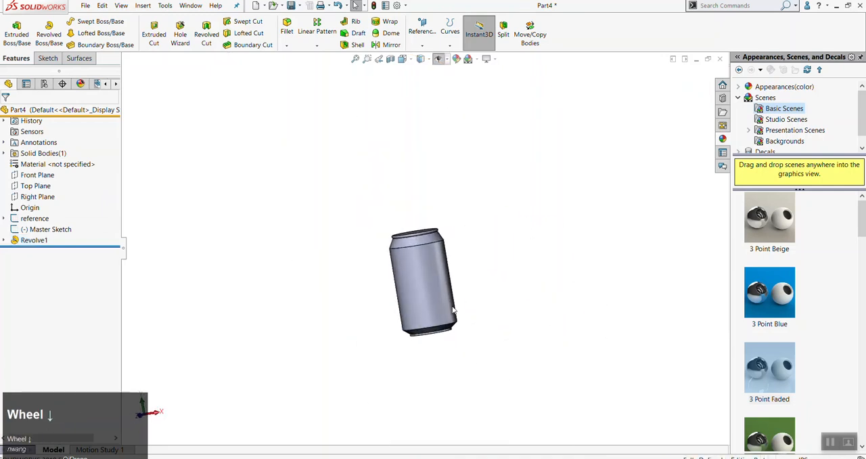
pyautogui.moveTo(422, 288); pyautogui.dragTo(476, 257, button='middle')
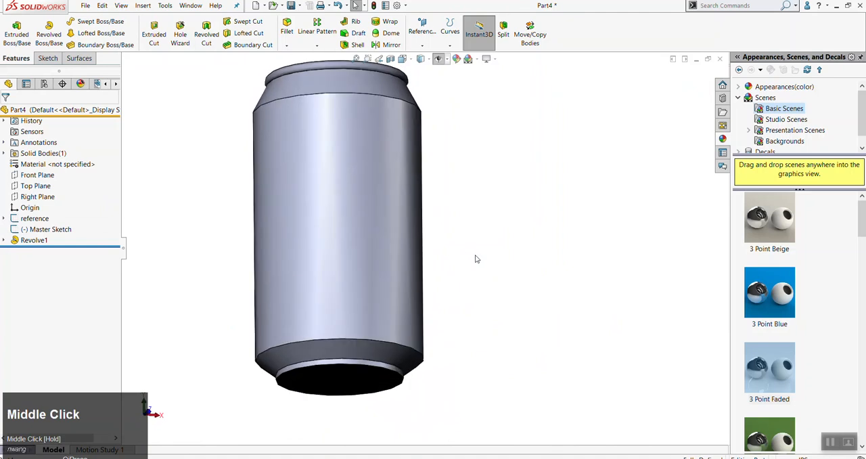
pyautogui.scroll(2, 476, 258)
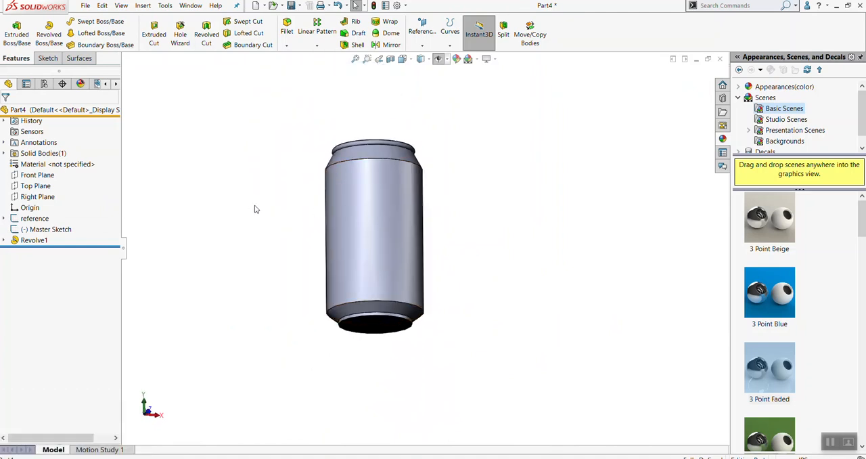
pyautogui.click(831, 442)
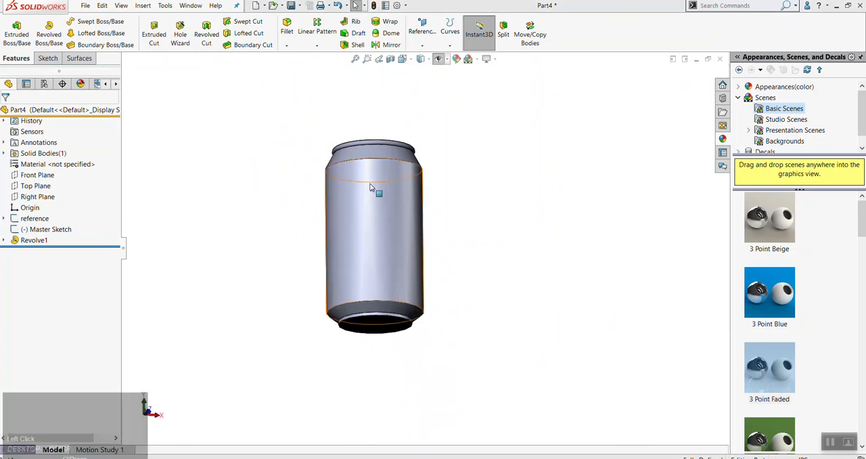
# Save the part as p1_nw_can in the DES400 folder, keeping the Part file type
pyautogui.click(86, 6)
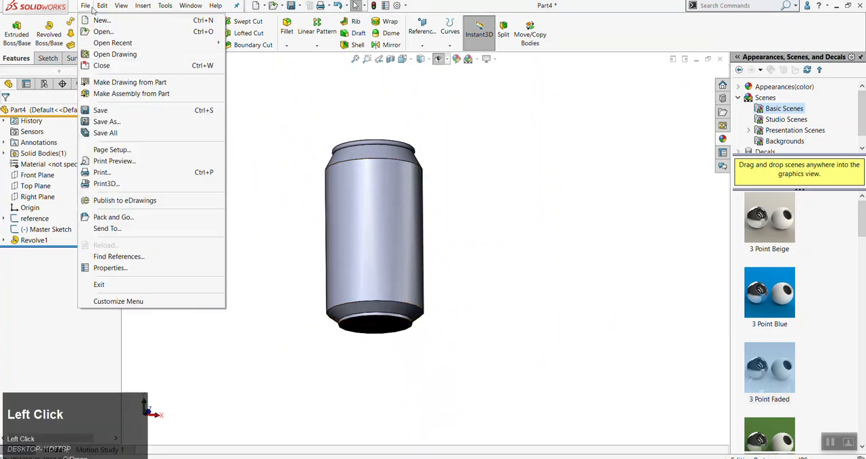
pyautogui.click(117, 111)
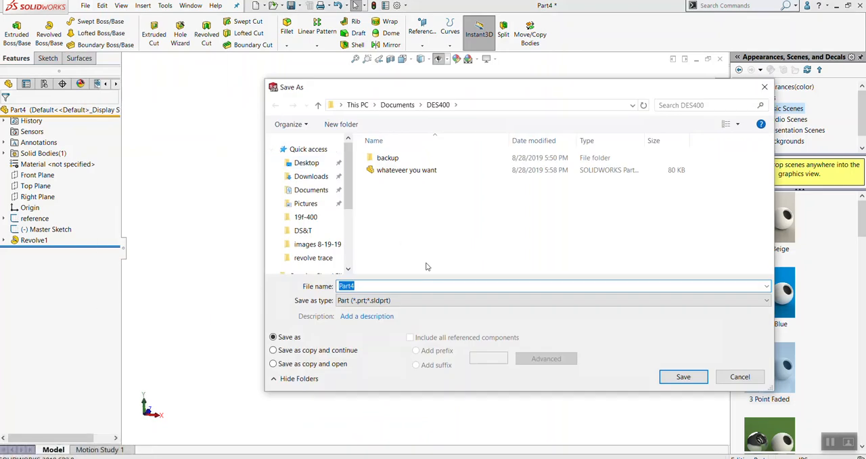
pyautogui.write('can')
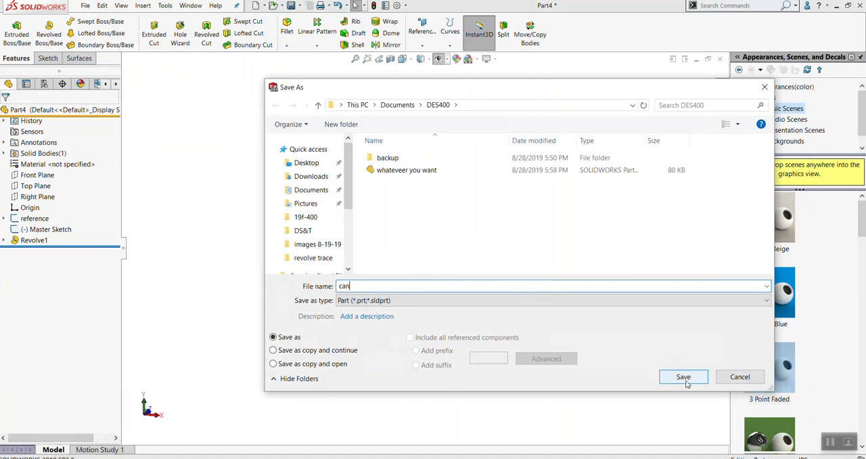
pyautogui.click(344, 286)
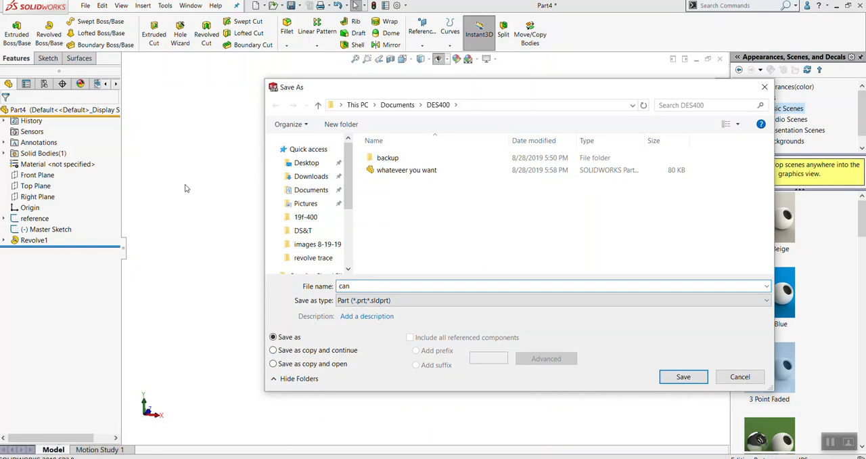
pyautogui.click(371, 289)
pyautogui.moveTo(328, 297); pyautogui.dragTo(304, 295)
pyautogui.write('p1_')
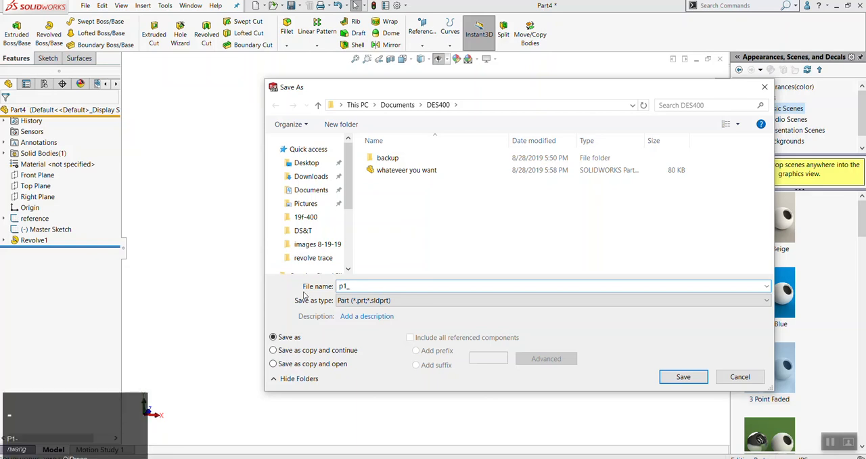
pyautogui.write('nw')
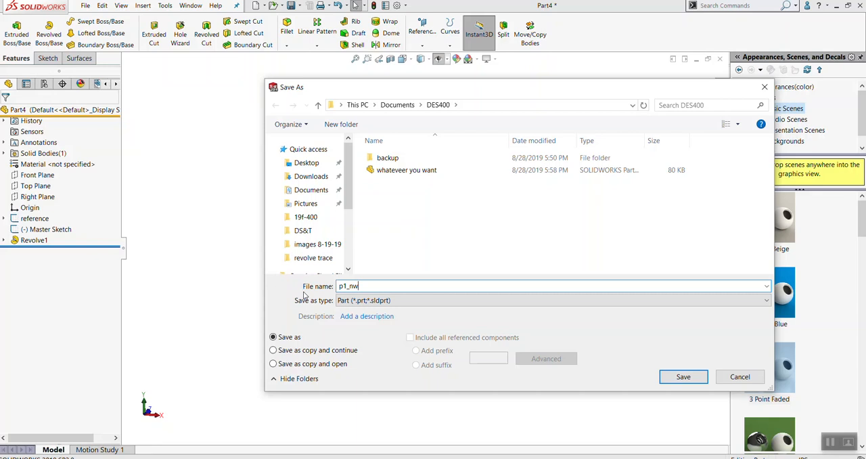
pyautogui.write('_can')
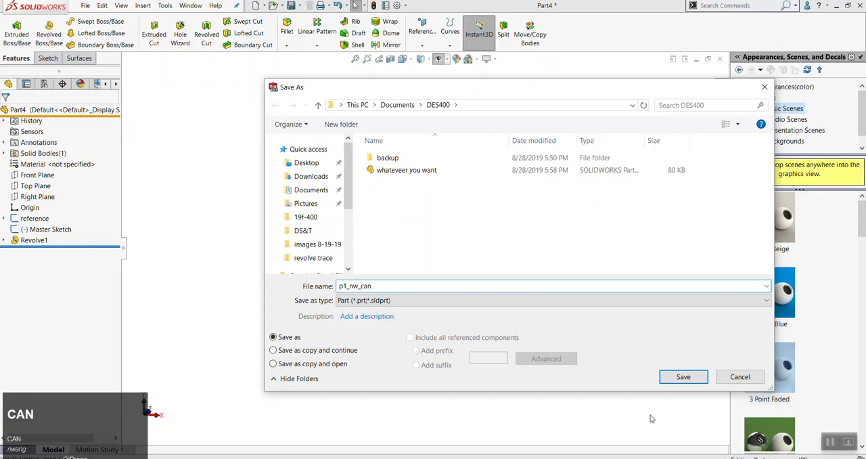
pyautogui.click(683, 376)
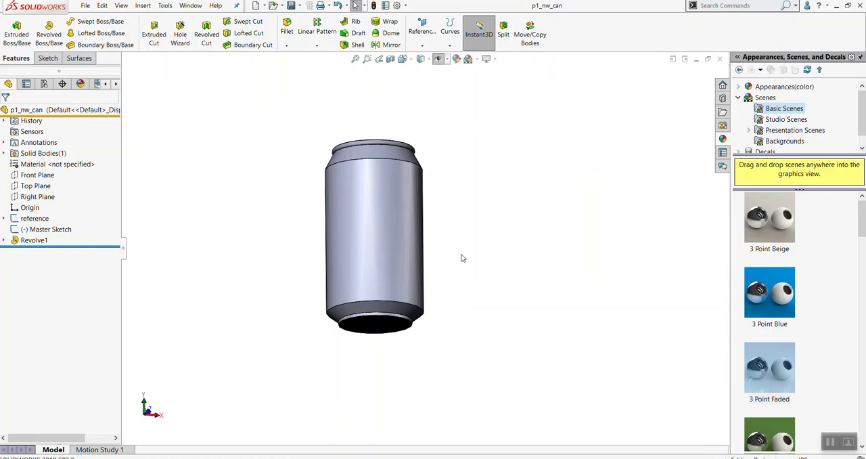
pyautogui.scroll(2, 466, 233)
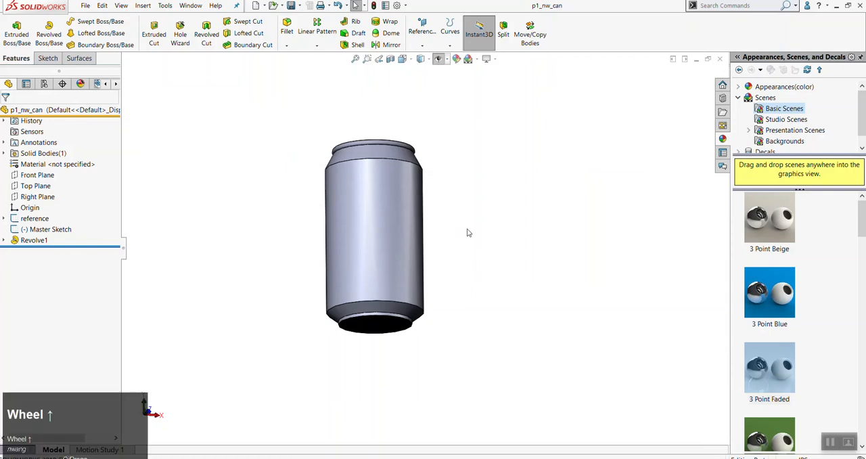
pyautogui.moveTo(473, 239); pyautogui.dragTo(469, 269, button='middle')
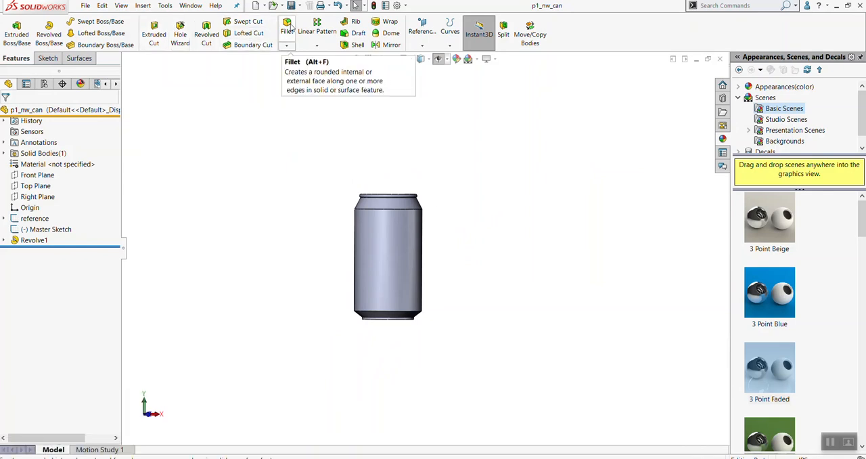
pyautogui.scroll(-5, 415, 261)
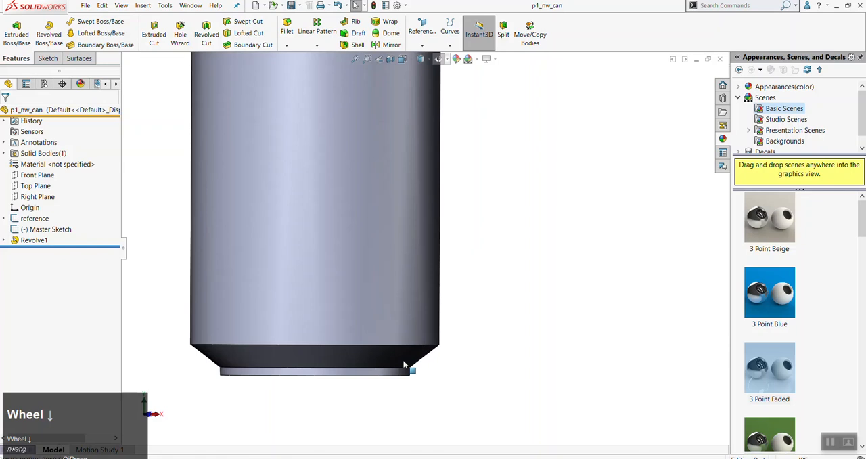
pyautogui.scroll(3, 399, 348)
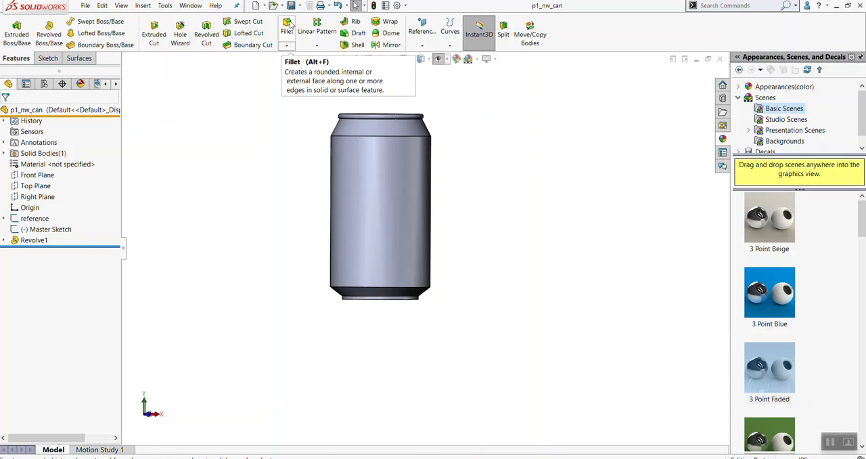
pyautogui.click(291, 24)
pyautogui.scroll(-5, 433, 283)
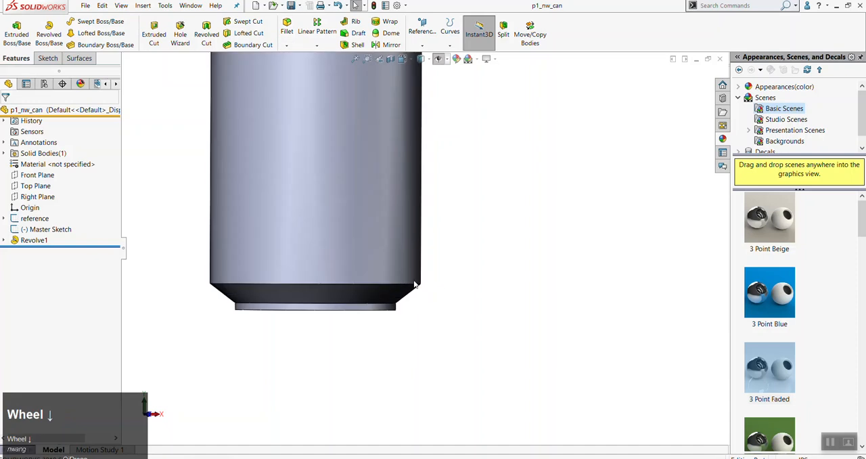
pyautogui.scroll(5, 299, 196)
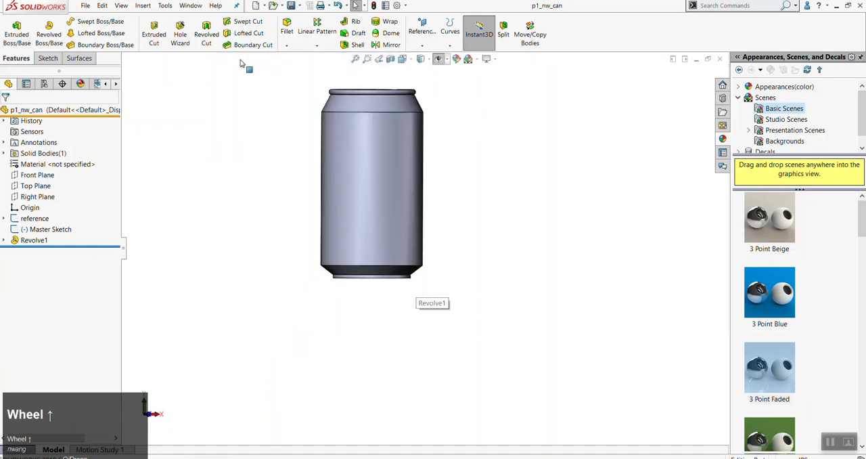
# Fillet the can's shoulder edge and the upper and lower edges of the slanted base with a symmetric 0.1 in radius
pyautogui.click(287, 27)
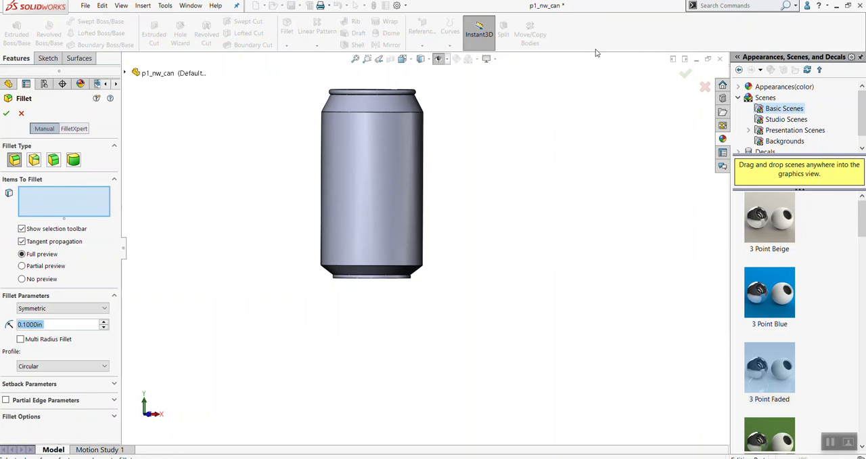
pyautogui.click(415, 115)
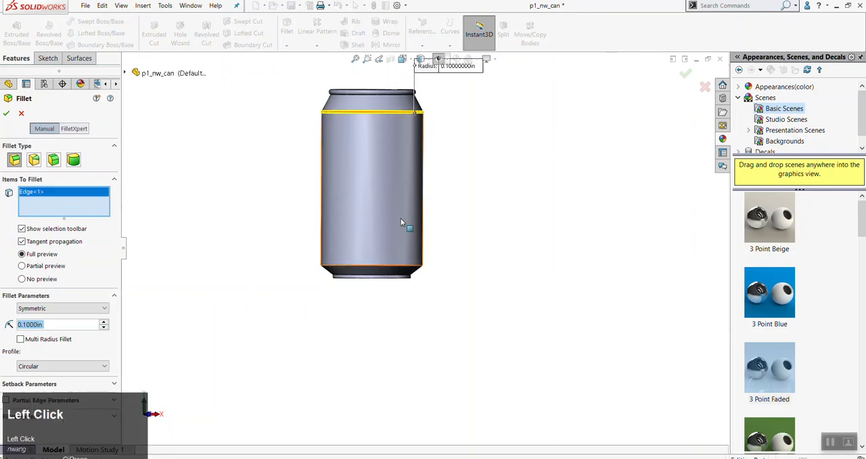
pyautogui.scroll(-5, 434, 256)
pyautogui.click(445, 310)
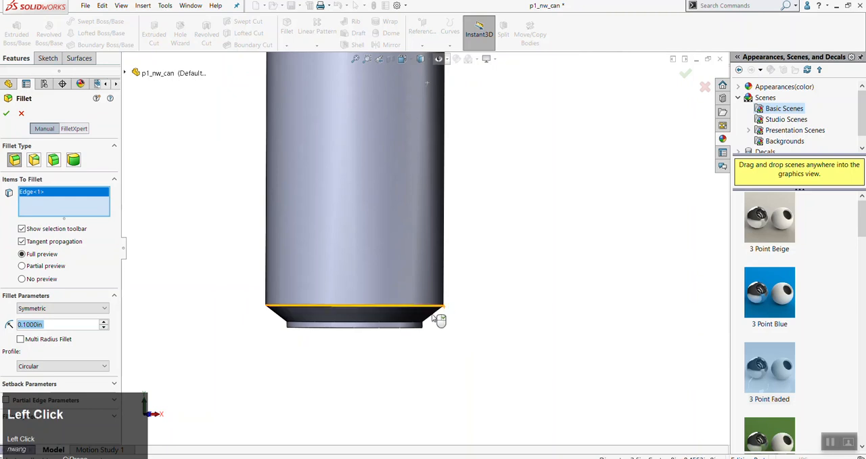
pyautogui.scroll(3, 479, 318)
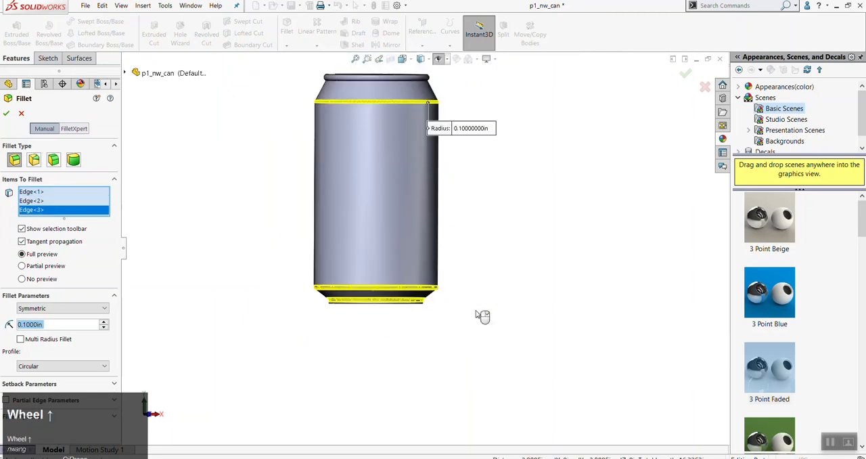
pyautogui.scroll(-3, 403, 167)
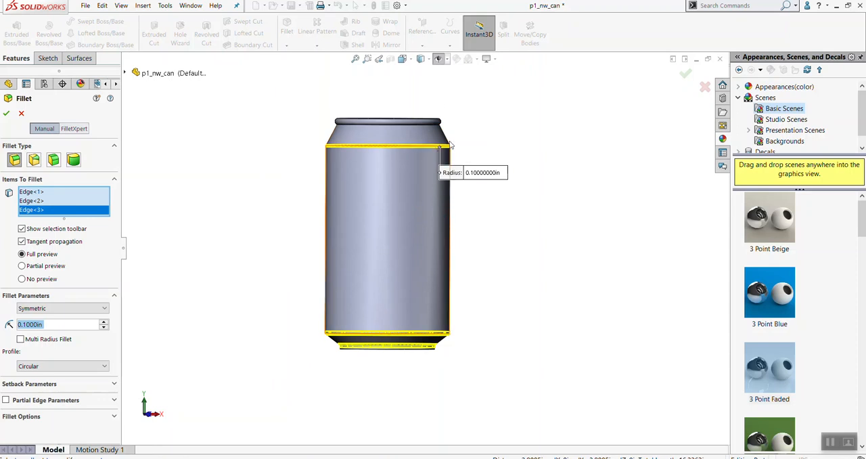
pyautogui.scroll(-5, 440, 341)
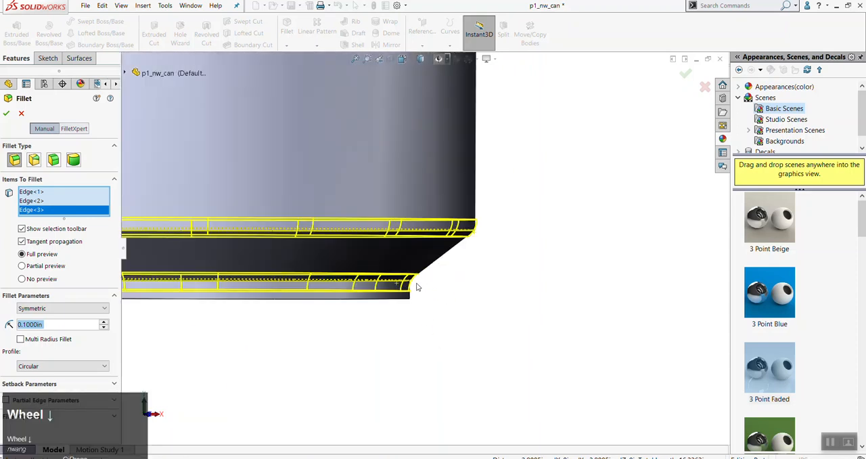
pyautogui.scroll(4, 397, 291)
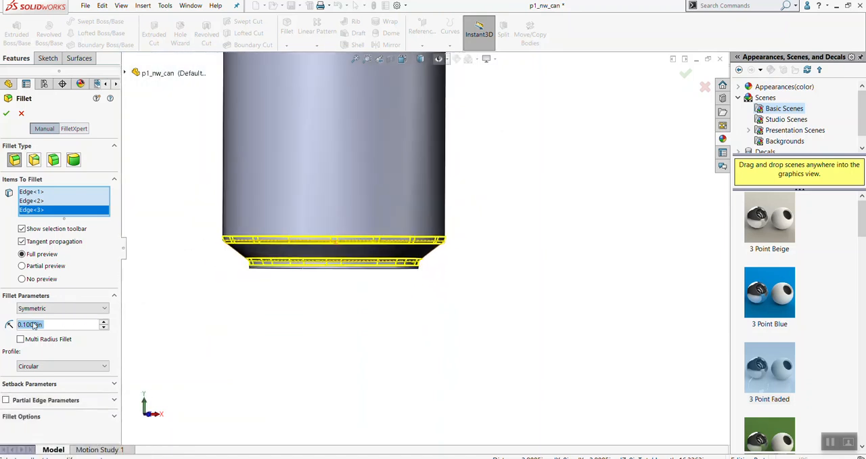
pyautogui.click(6, 113)
# Reopen the can's fillet feature for editing and clear all of its selected edges
pyautogui.scroll(4, 457, 224)
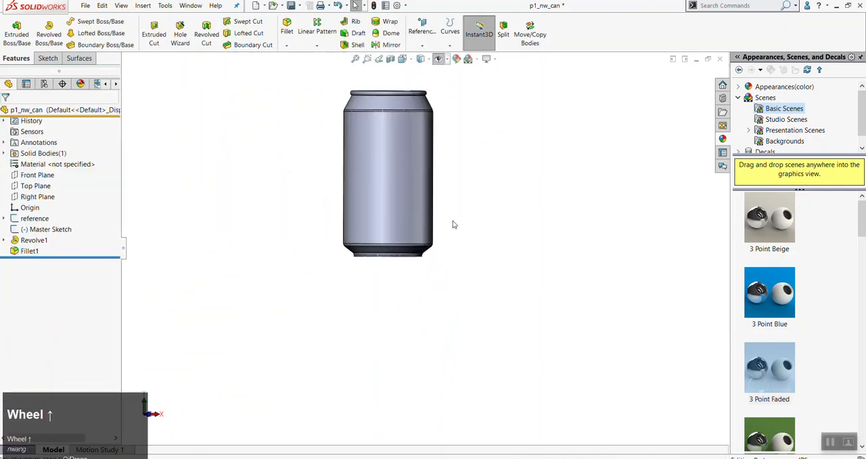
pyautogui.scroll(-2, 436, 180)
pyautogui.moveTo(437, 363); pyautogui.dragTo(419, 292, button='middle')
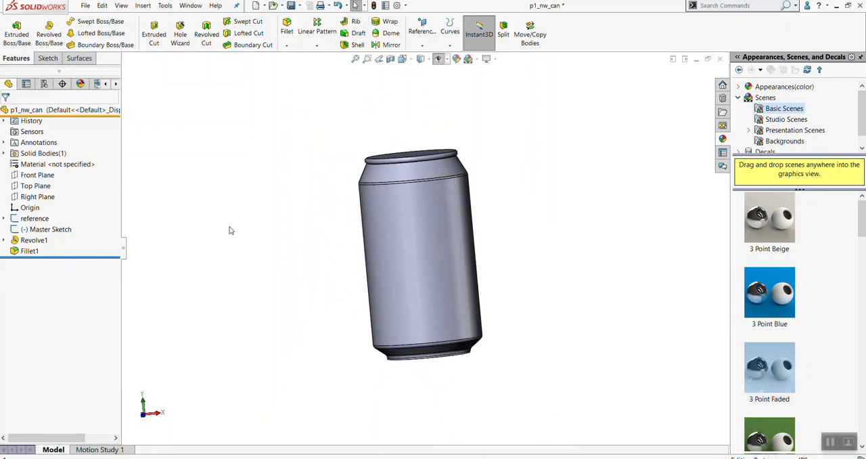
pyautogui.rightClick(22, 252)
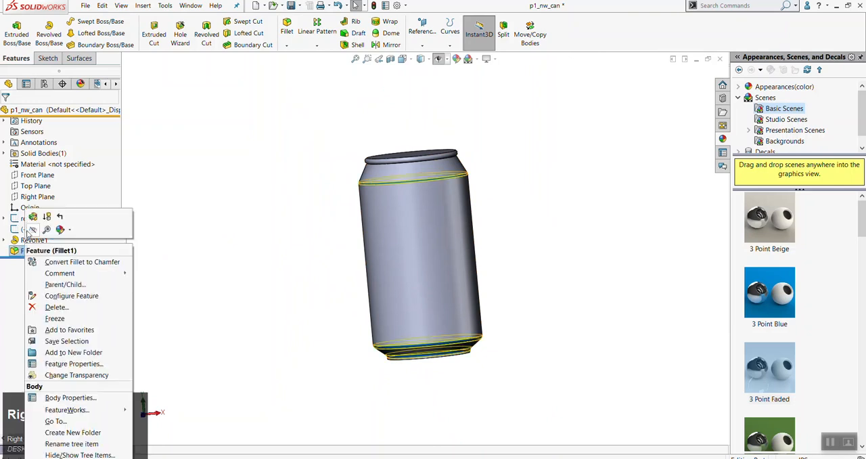
pyautogui.click(32, 230)
pyautogui.scroll(-1, 480, 346)
pyautogui.scroll(-2, 481, 346)
pyautogui.scroll(-2, 451, 332)
pyautogui.rightClick(95, 187)
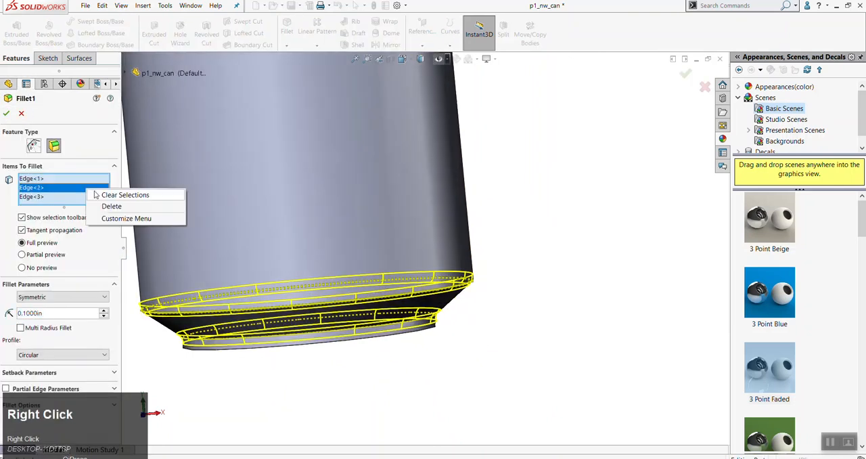
pyautogui.click(105, 193)
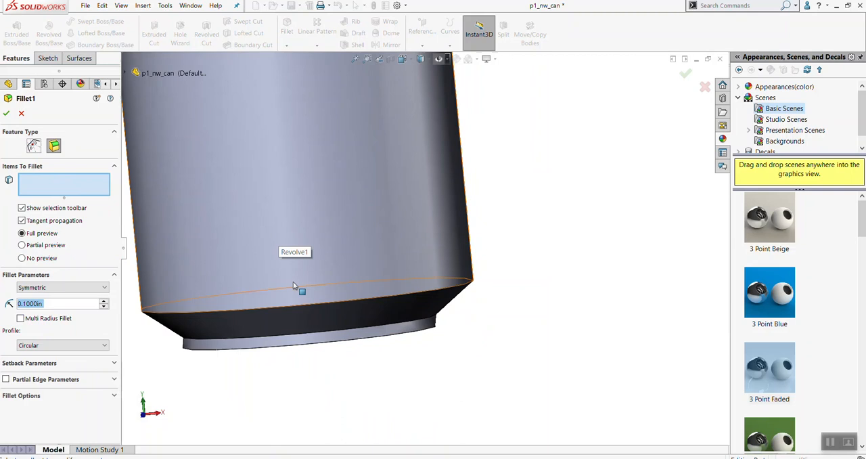
# Reselect the shoulder edge and both edges of the slanted base for the 0.1 in fillet, and accept the edited feature
pyautogui.scroll(4, 394, 294)
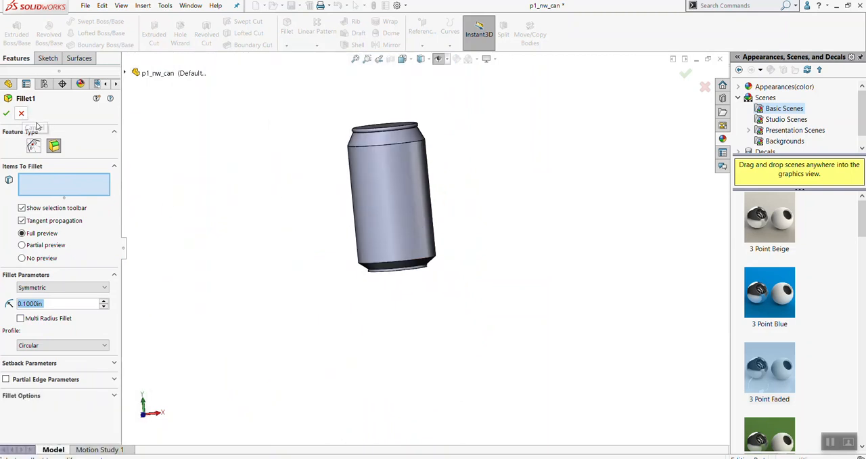
pyautogui.click(410, 144)
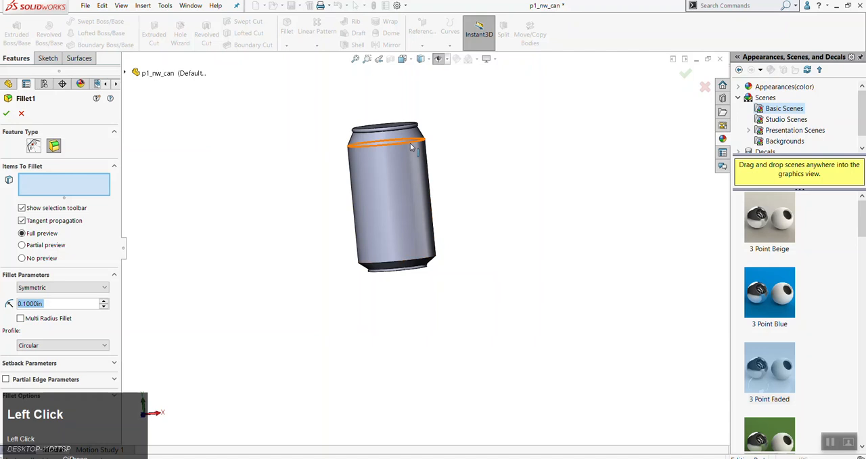
pyautogui.click(416, 263)
pyautogui.scroll(-5, 419, 274)
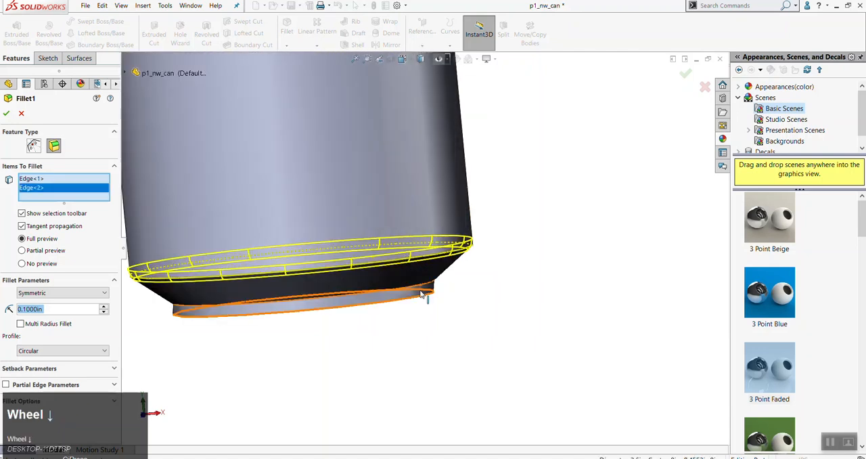
pyautogui.click(421, 288)
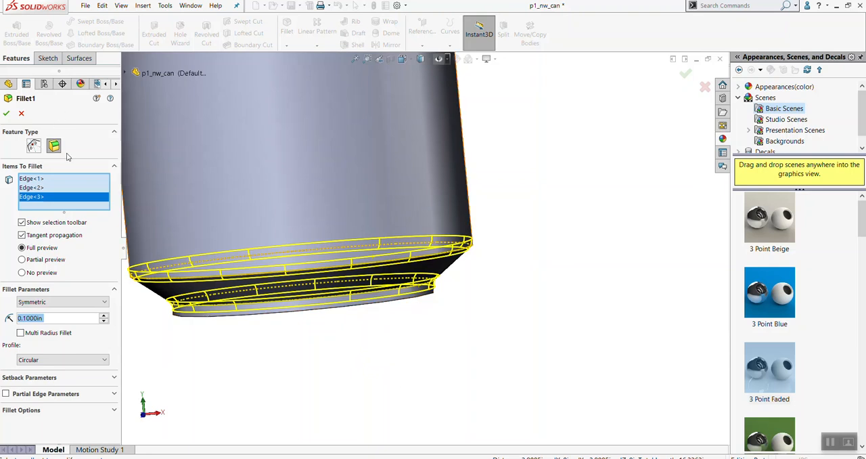
pyautogui.click(6, 113)
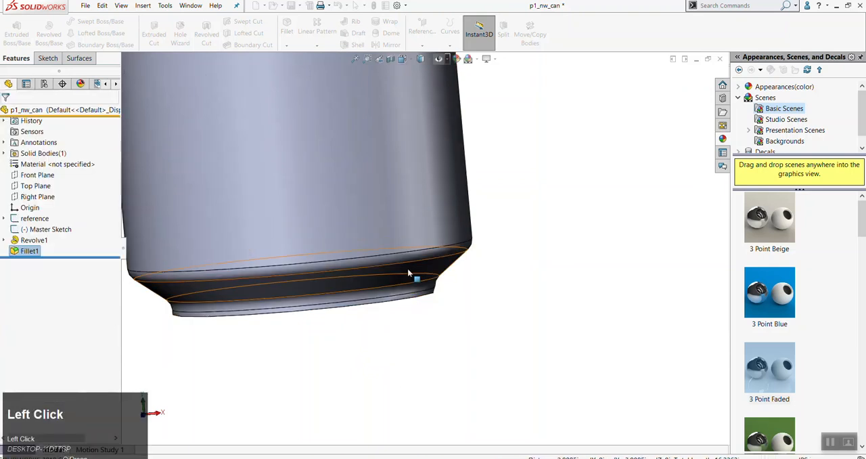
pyautogui.scroll(6, 424, 251)
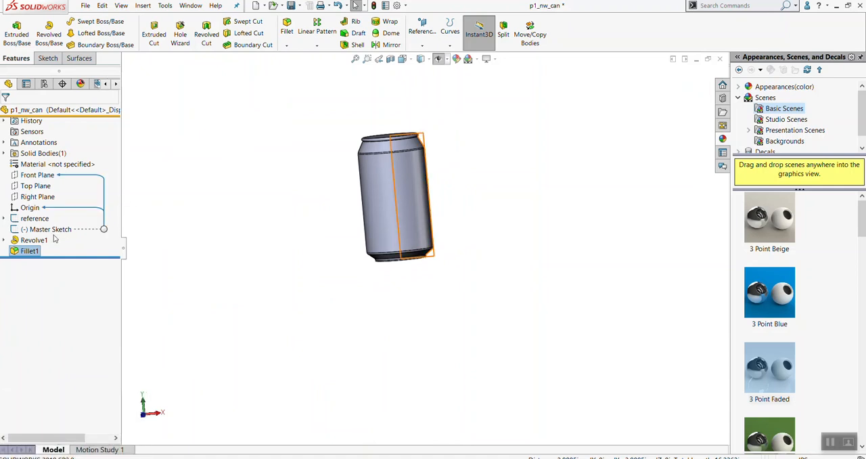
# Open the can's Master Sketch for editing
pyautogui.scroll(-3, 412, 178)
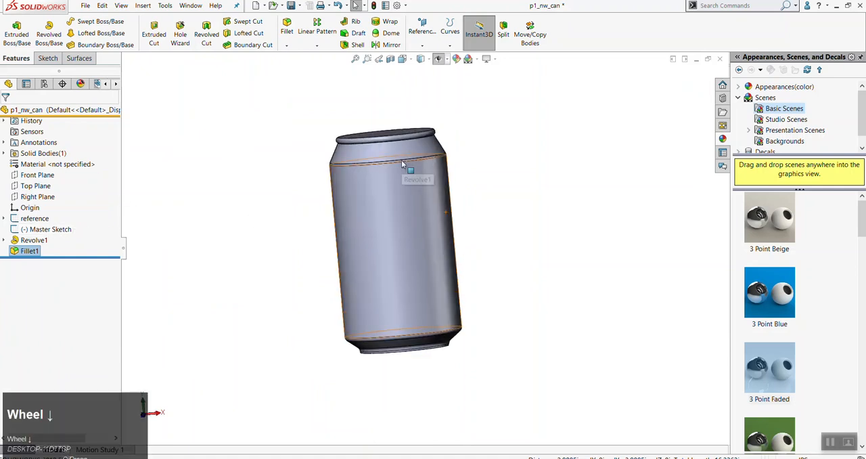
pyautogui.click(46, 230)
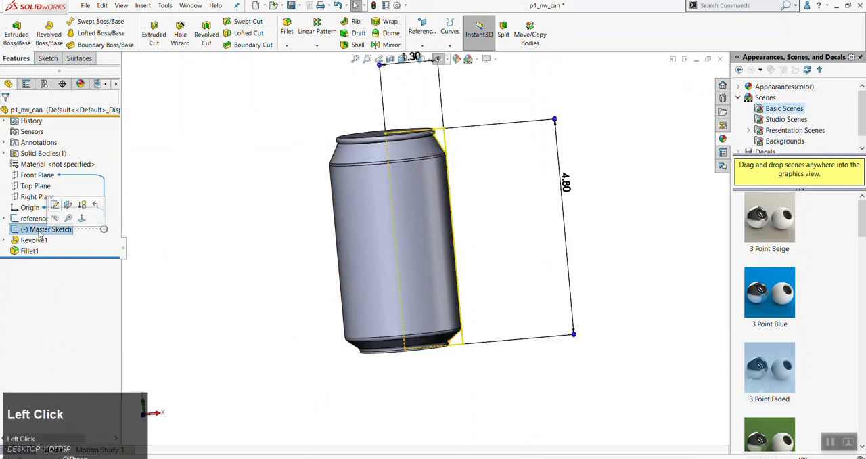
pyautogui.click(54, 206)
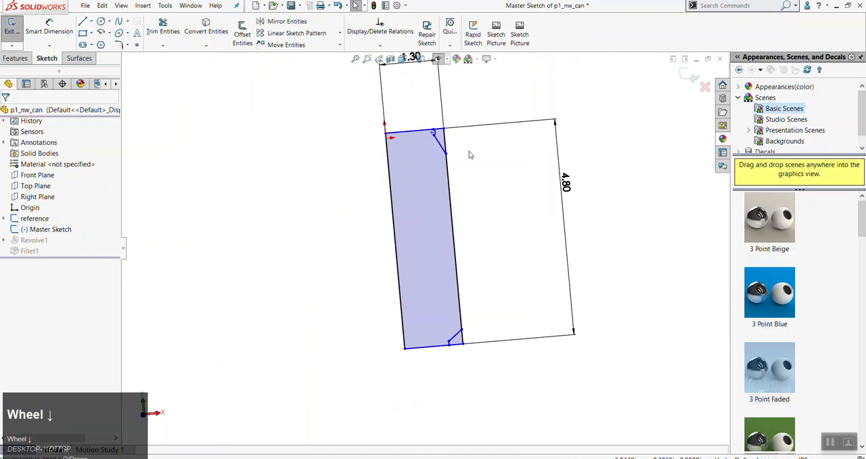
# Dimension the angle between the slanted shoulder line and the vertical side of the can profile
pyautogui.scroll(-5, 296, 166)
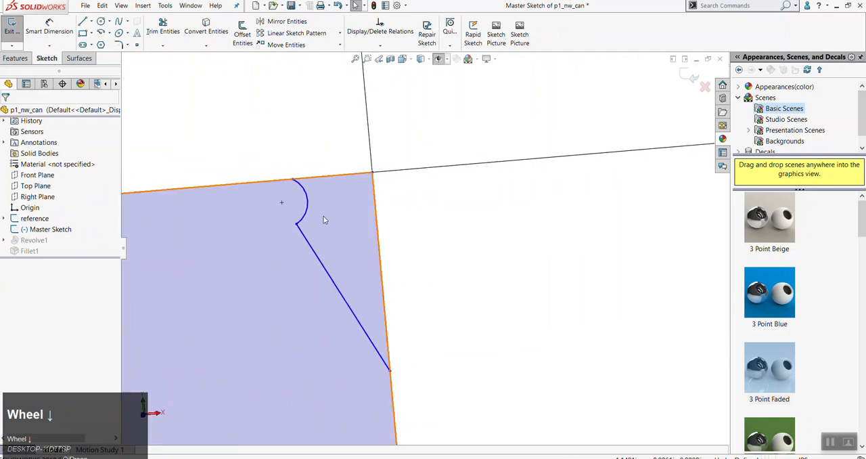
pyautogui.press('d')
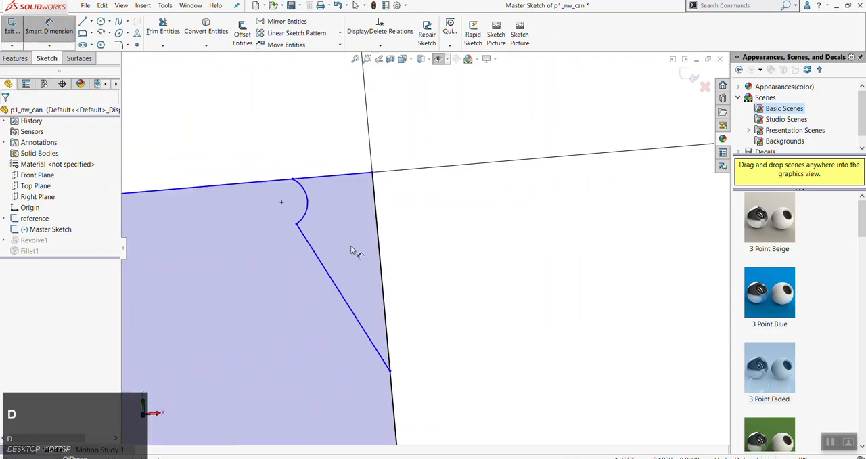
pyautogui.click(365, 303)
pyautogui.click(351, 302)
pyautogui.click(352, 266)
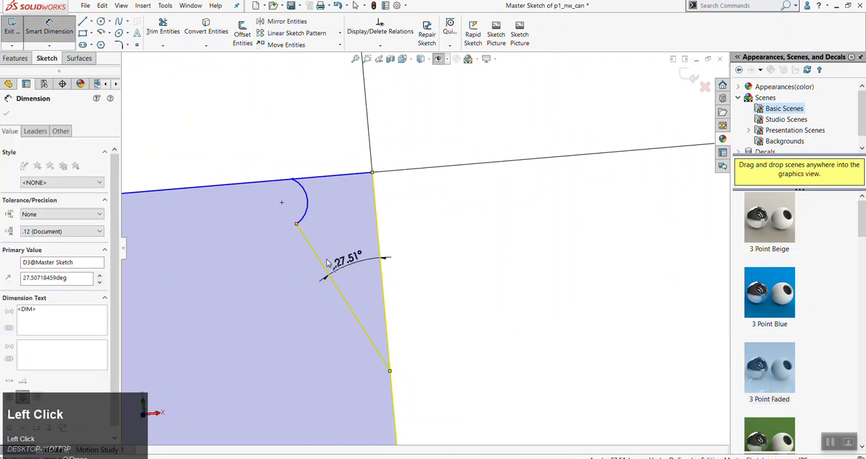
pyautogui.click(312, 250)
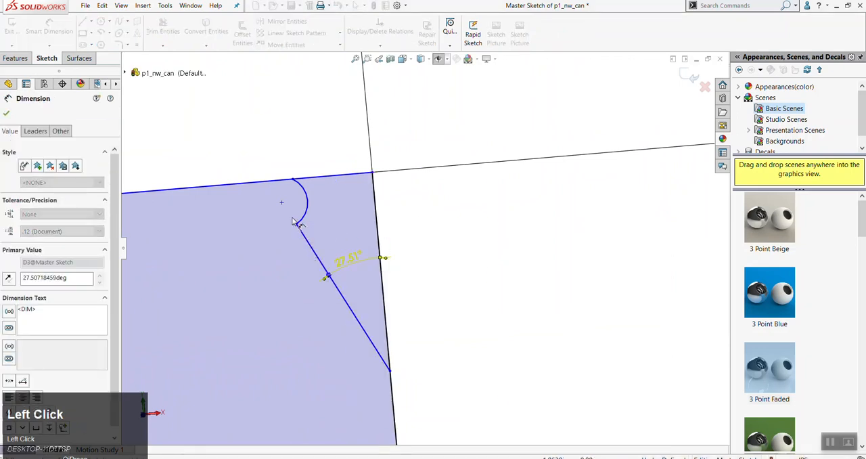
# Dimension the horizontal distance from the rim arc's lower endpoint to the profile's vertical side, keeping the proposed value
pyautogui.click(297, 224)
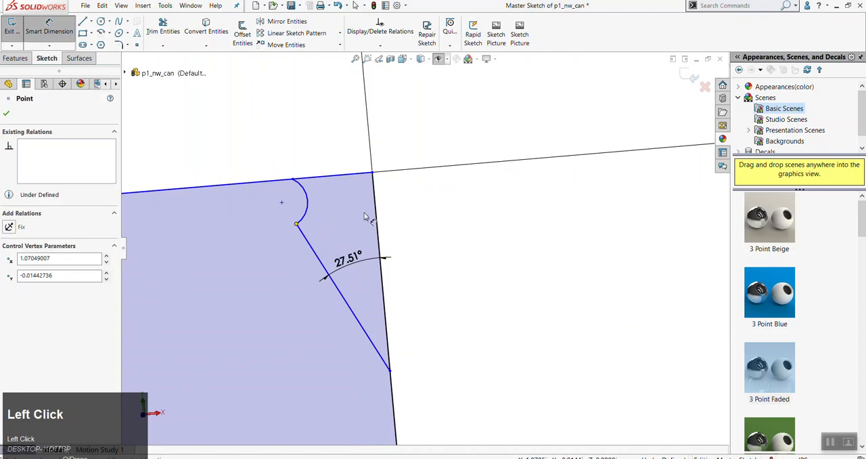
pyautogui.click(377, 215)
pyautogui.click(352, 109)
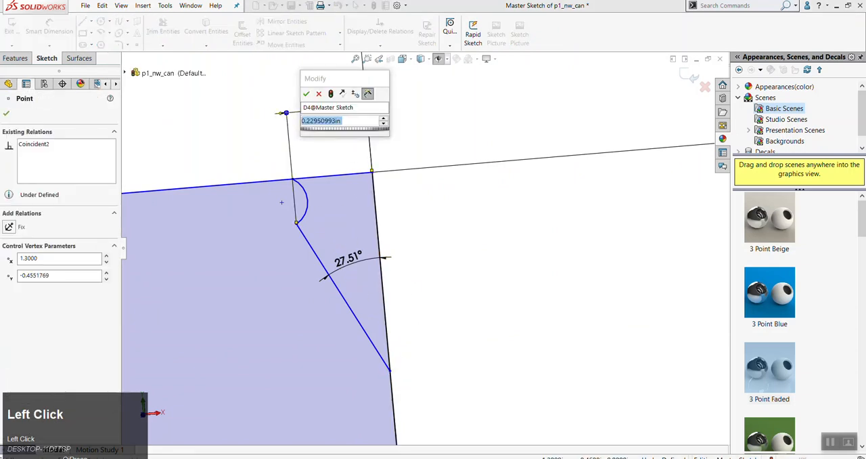
pyautogui.click(352, 177)
pyautogui.press('Escape')
pyautogui.press('Escape')
# Dimension the vertical distance from the profile's upper edge to the lower end of the slanted shoulder line
pyautogui.press('d')
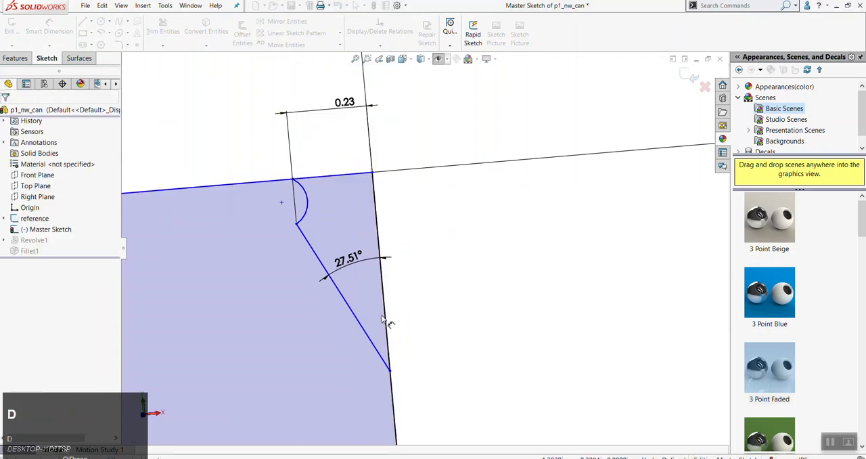
pyautogui.click(391, 368)
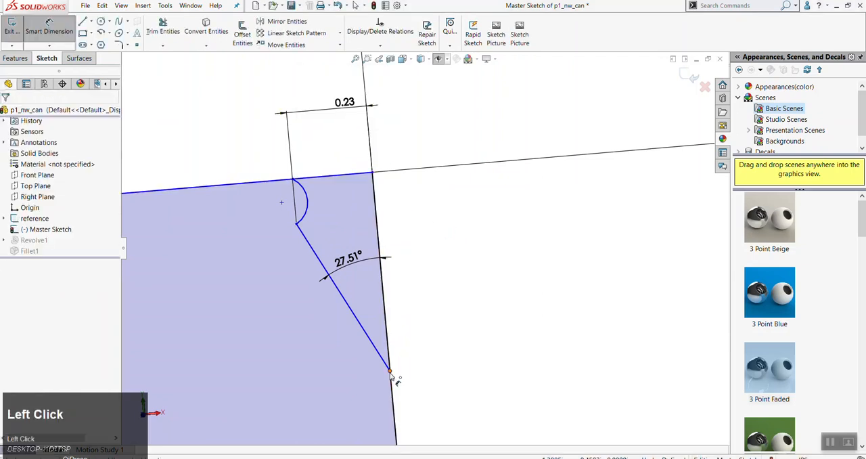
pyautogui.click(348, 177)
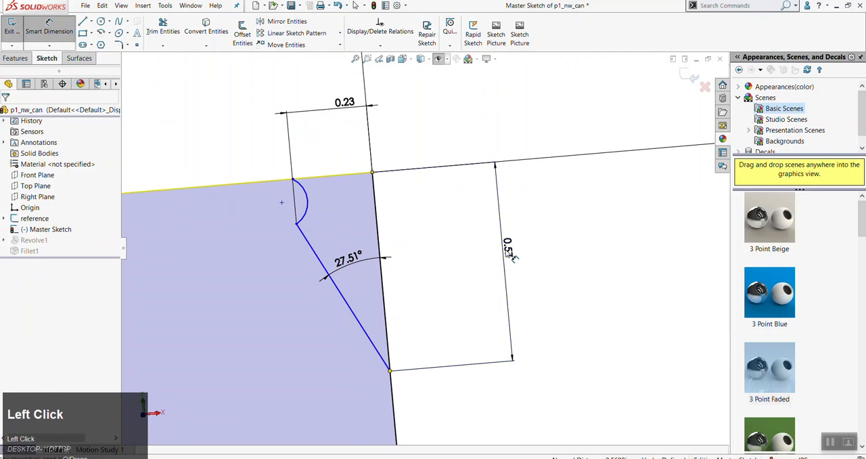
pyautogui.click(504, 258)
pyautogui.press('Escape')
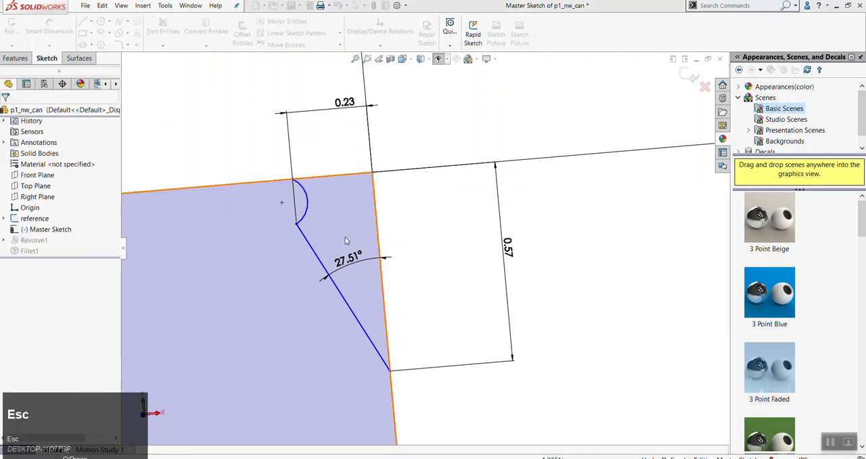
# Examine the new shoulder dimensions against the profile's overall width and height dimensions
pyautogui.scroll(1, 438, 310)
pyautogui.scroll(5, 438, 310)
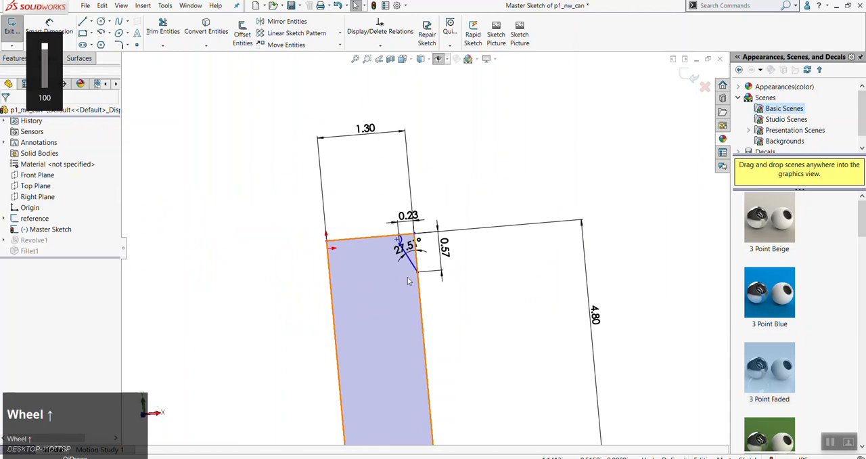
pyautogui.scroll(-3, 410, 279)
pyautogui.press('Escape')
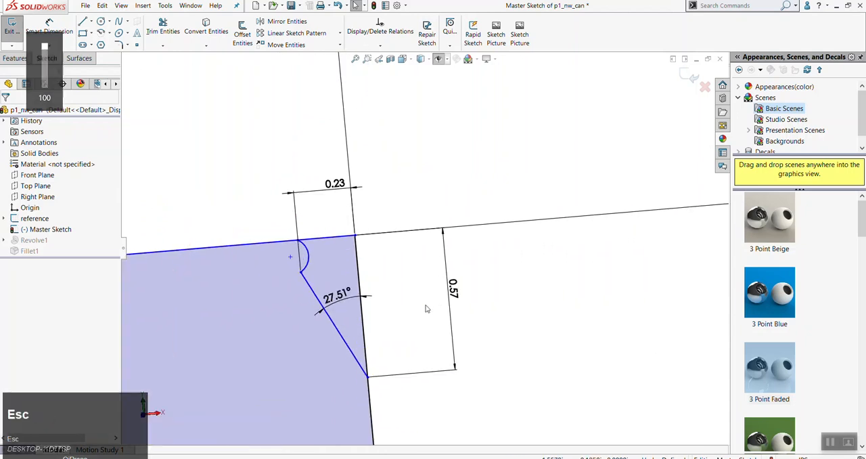
pyautogui.moveTo(490, 380); pyautogui.dragTo(422, 271)
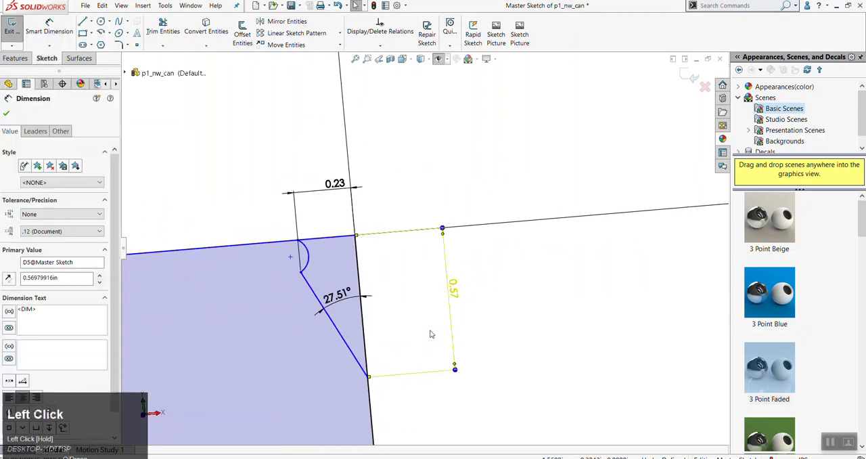
pyautogui.scroll(5, 451, 362)
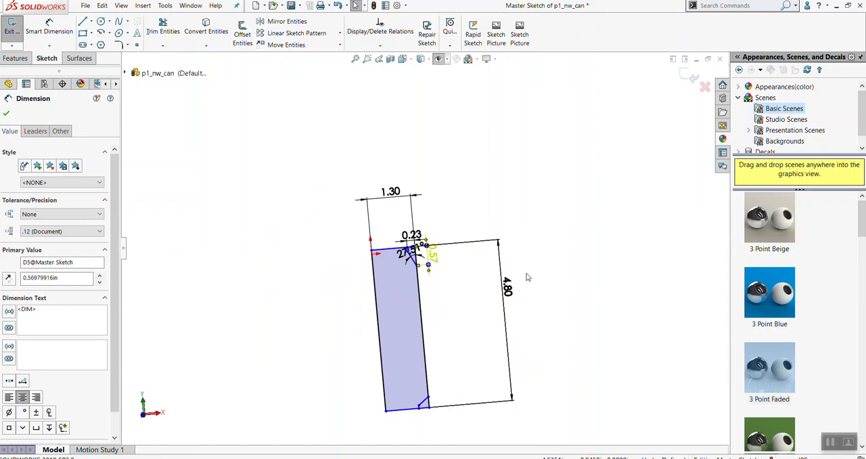
pyautogui.scroll(-3, 470, 269)
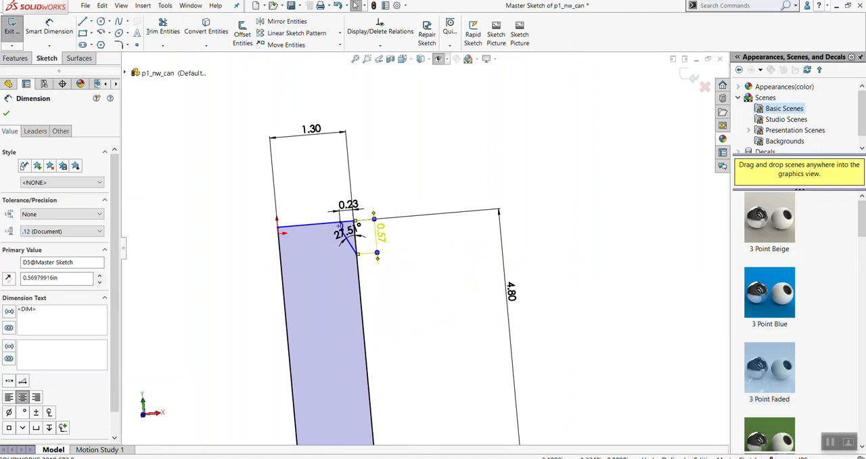
# Minimize SOLIDWORKS and the notes image, switch to File Explorer, and open the DES400 folder in Documents
pyautogui.click(838, 6)
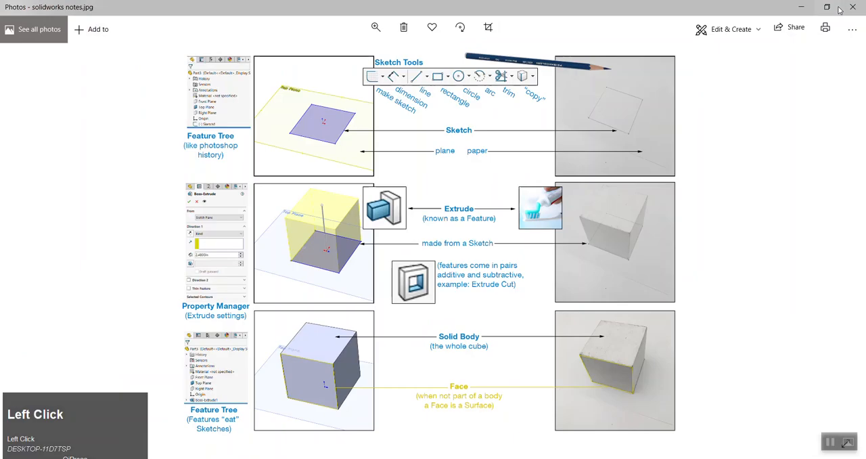
pyautogui.click(803, 9)
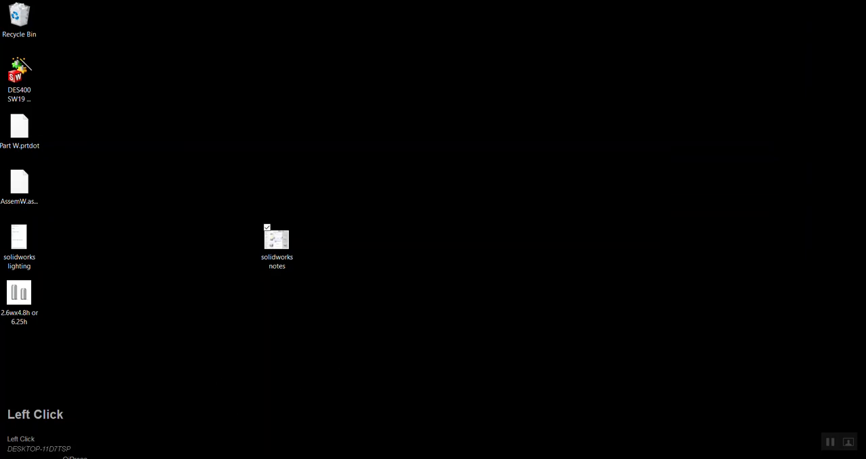
pyautogui.click(112, 458)
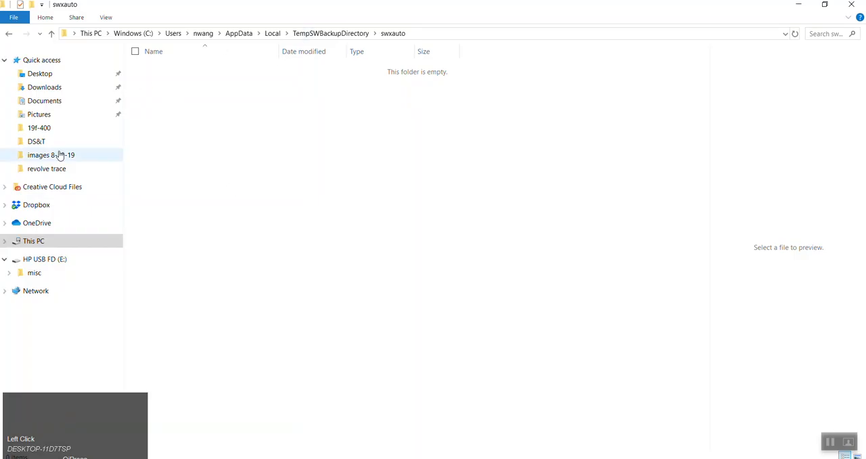
pyautogui.click(46, 104)
pyautogui.doubleClick(161, 89)
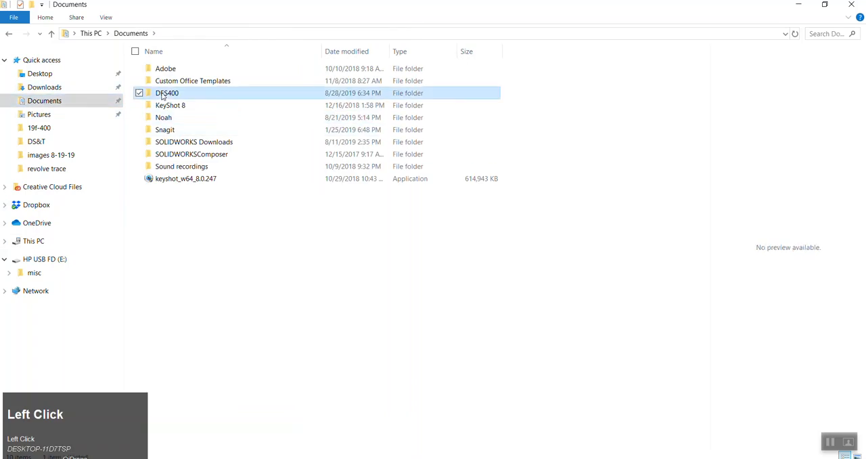
# Browse from Documents through the personal folder, JB UIC and 19f-400 to the revolve trace folder
pyautogui.click(131, 34)
pyautogui.doubleClick(160, 118)
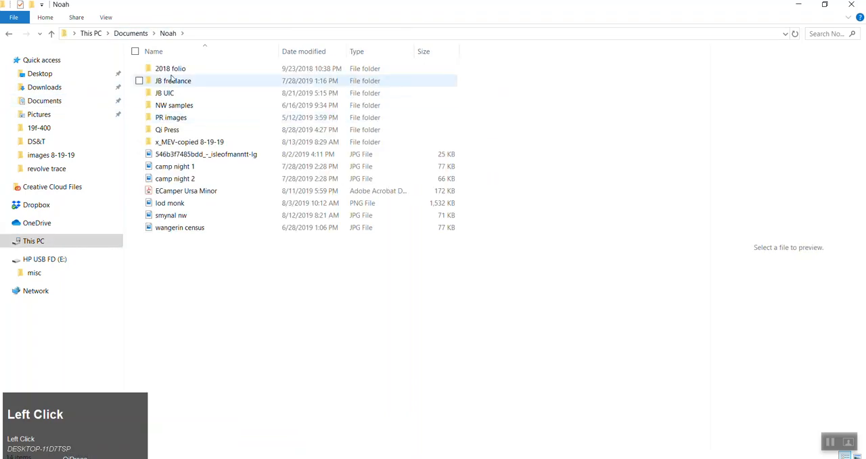
pyautogui.doubleClick(171, 96)
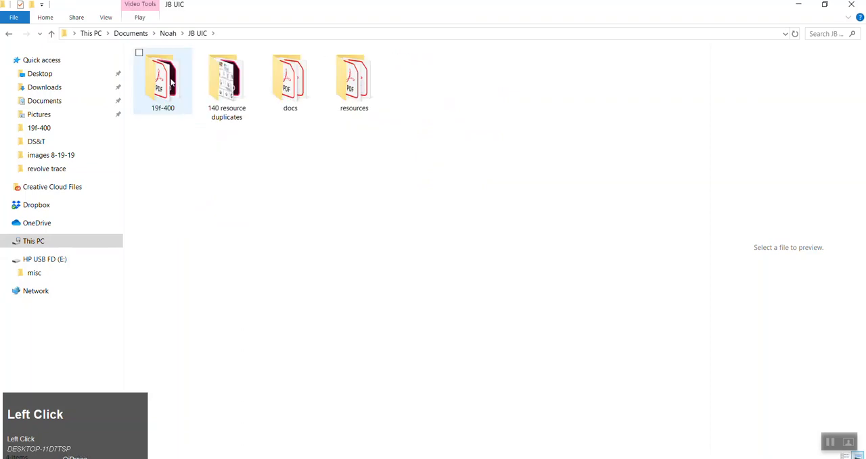
pyautogui.doubleClick(170, 82)
pyautogui.click(172, 81)
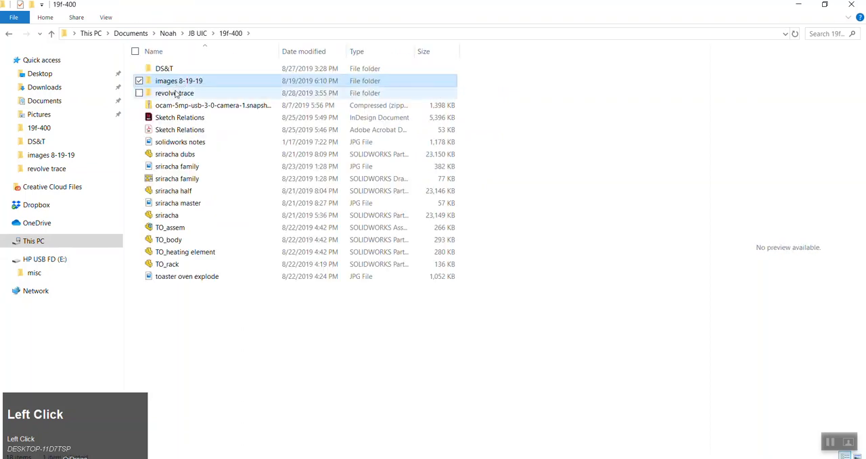
pyautogui.doubleClick(174, 92)
# Widen the file preview area and preview the 2.8wx3.9h soup can image
pyautogui.click(215, 84)
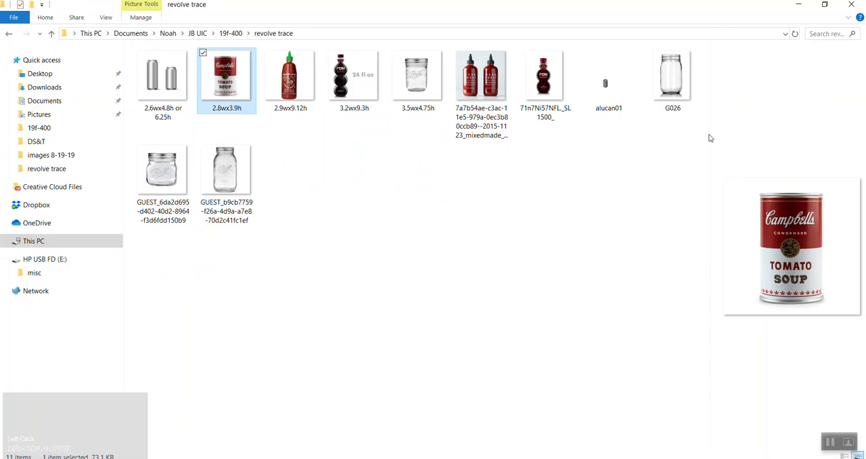
pyautogui.moveTo(710, 138); pyautogui.dragTo(460, 137)
pyautogui.click(166, 84)
pyautogui.click(238, 80)
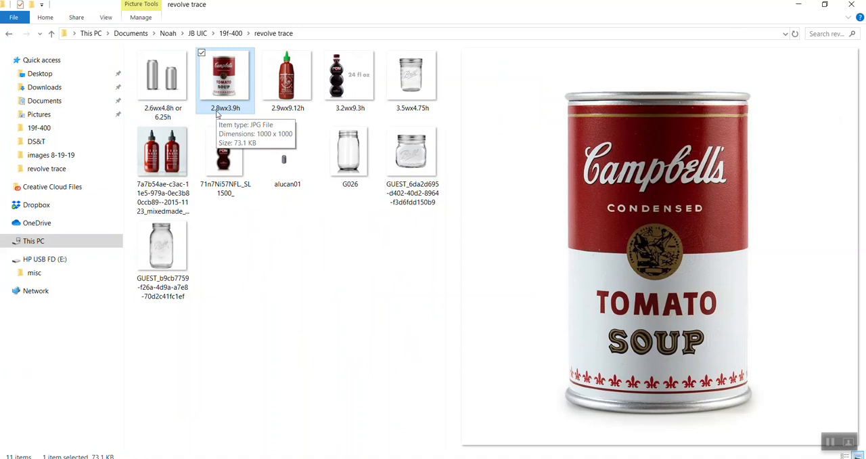
# Preview the 2.9wx9.12h sauce bottle, 3.2wx9.3h juice bottle and 3.5wx4.75h jar images
pyautogui.click(280, 88)
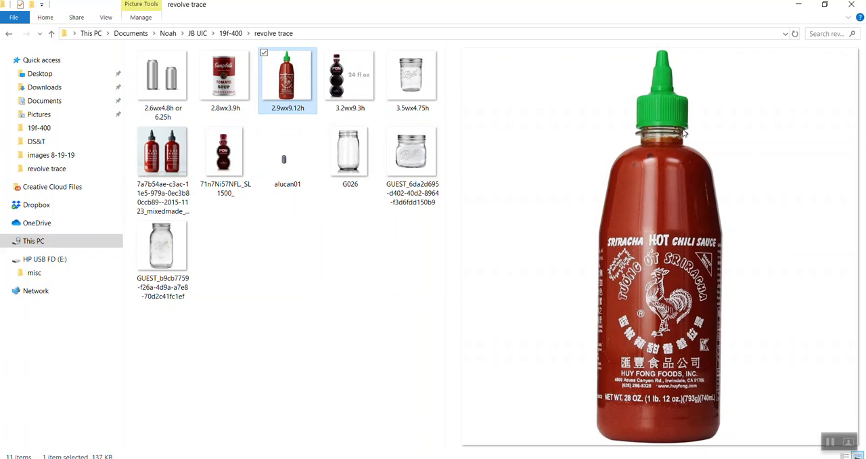
pyautogui.click(358, 93)
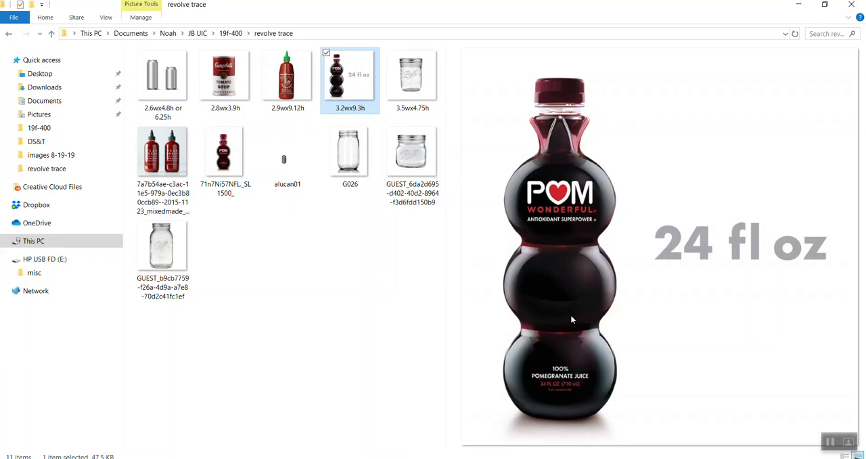
pyautogui.click(426, 98)
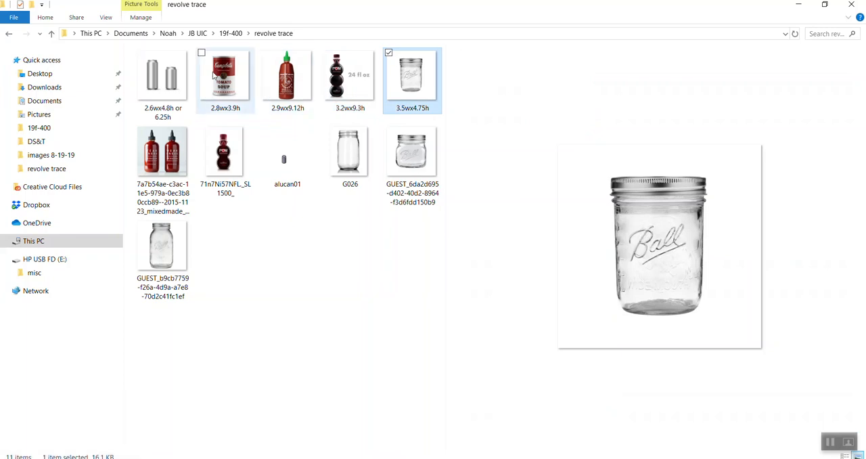
pyautogui.click(350, 80)
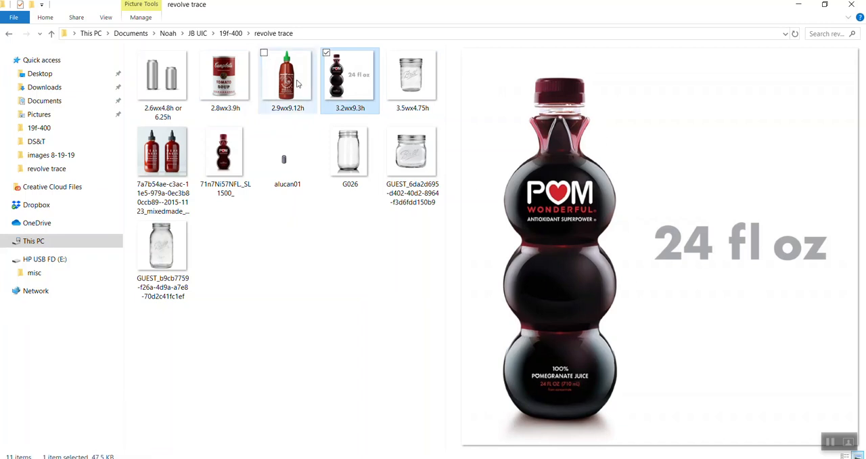
pyautogui.click(425, 84)
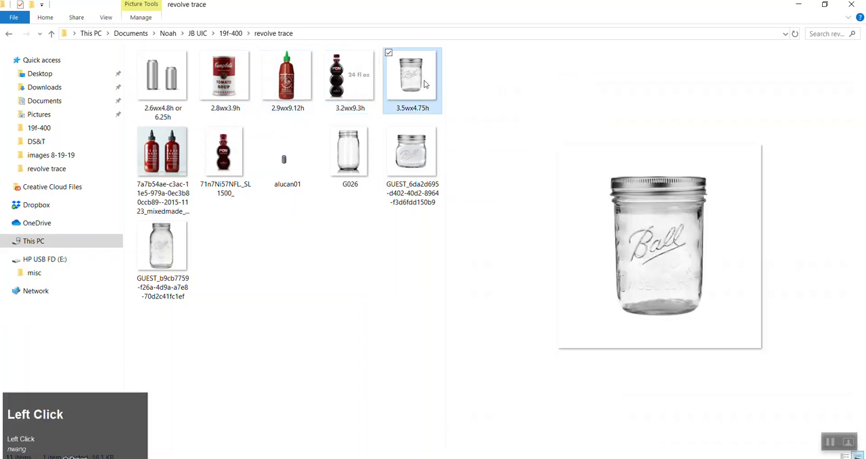
# Compare the 2.8wx3.9h soup can image with the 2.9wx9.12h and 3.2wx9.3h bottle images
pyautogui.click(240, 86)
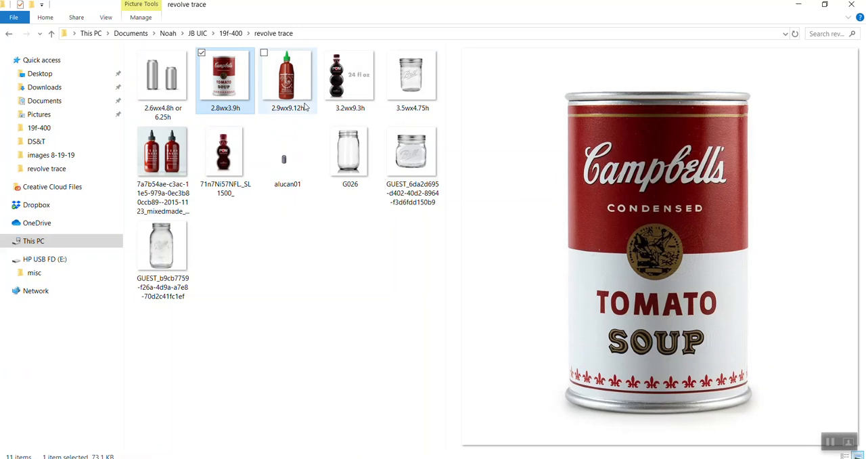
pyautogui.click(289, 85)
pyautogui.click(342, 95)
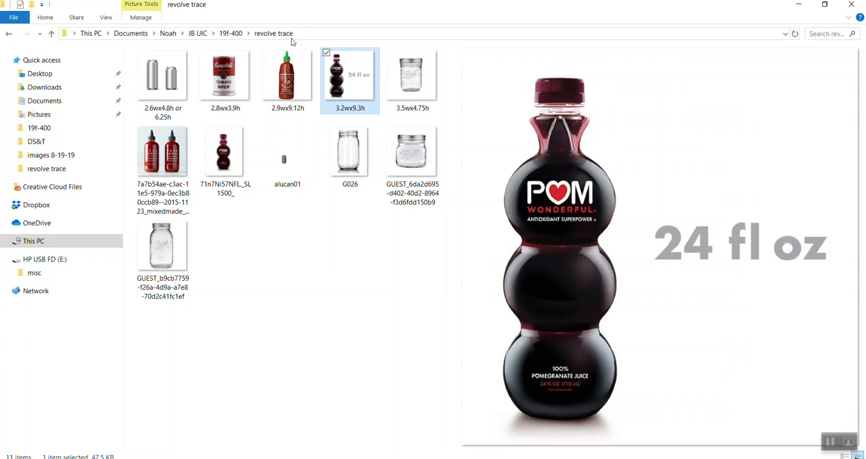
pyautogui.click(285, 78)
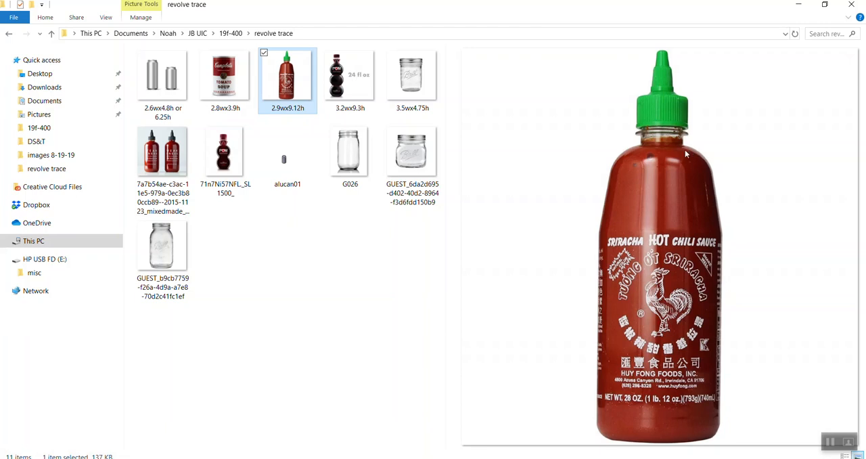
# Preview the 3.2wx9.3h juice bottle image, check the desktop, and preview the 2.6wx4.8h or 6.25h can image
pyautogui.click(354, 89)
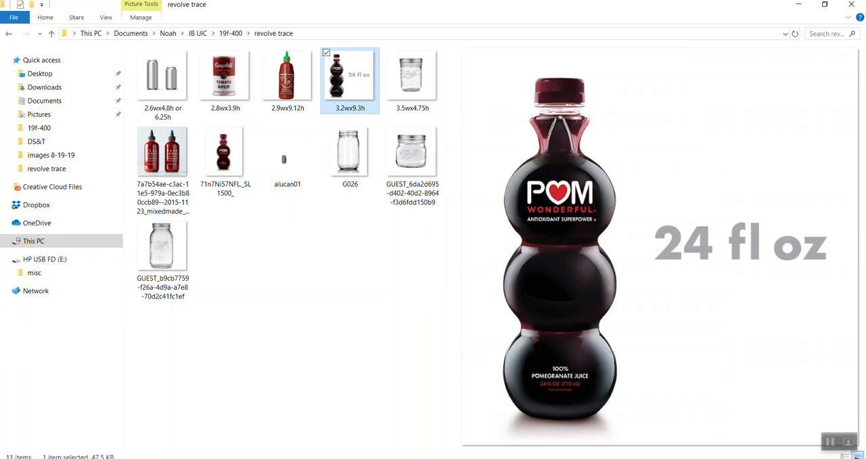
pyautogui.click(865, 458)
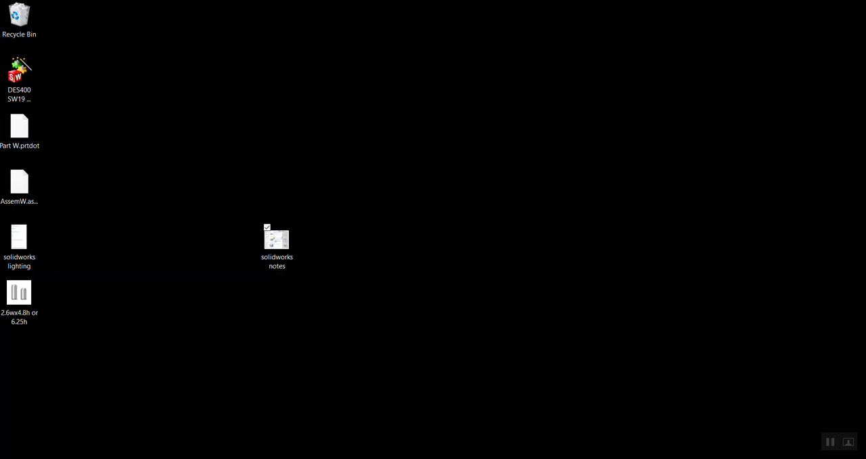
pyautogui.click(96, 457)
pyautogui.click(158, 95)
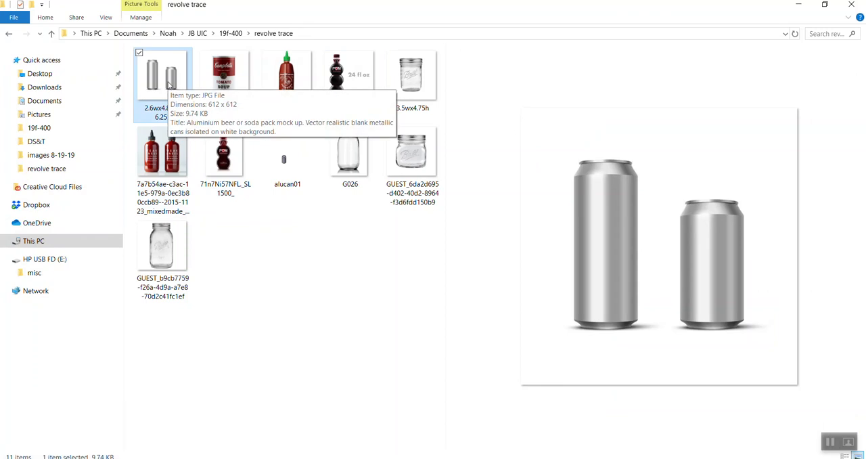
# Select the four images from 2.8wx3.9h through 3.5wx4.75h, and return to the 2.6wx4.8h or 6.25h can image
pyautogui.click(240, 77)
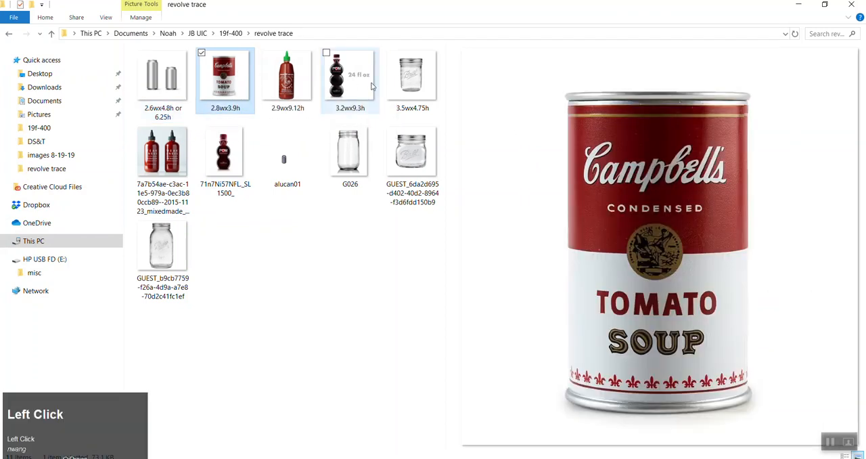
pyautogui.keyDown('shift'); pyautogui.click(411, 80); pyautogui.keyUp('shift')
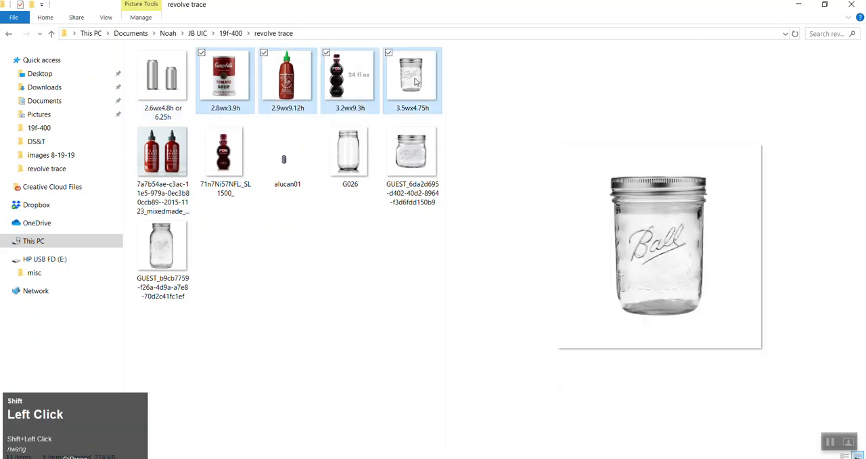
pyautogui.click(236, 84)
pyautogui.click(180, 95)
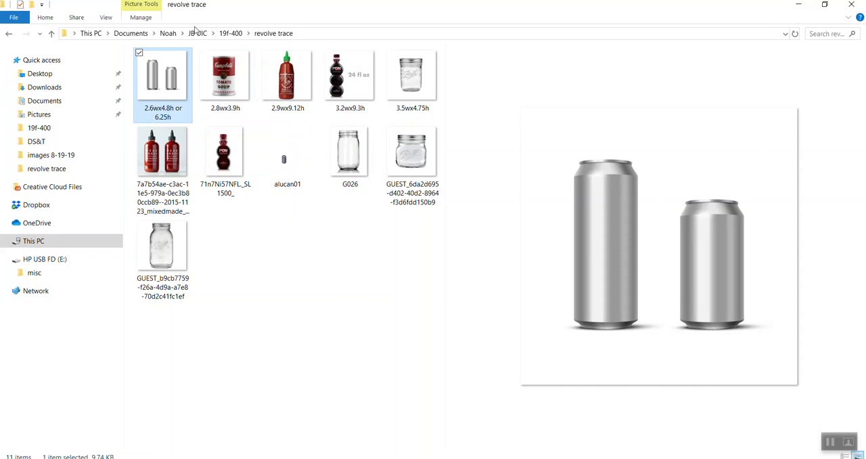
# Browse through JB UIC and resources to the 400 19fall syllabi folder and open the 400 19fall syllabi1 PDF
pyautogui.click(197, 35)
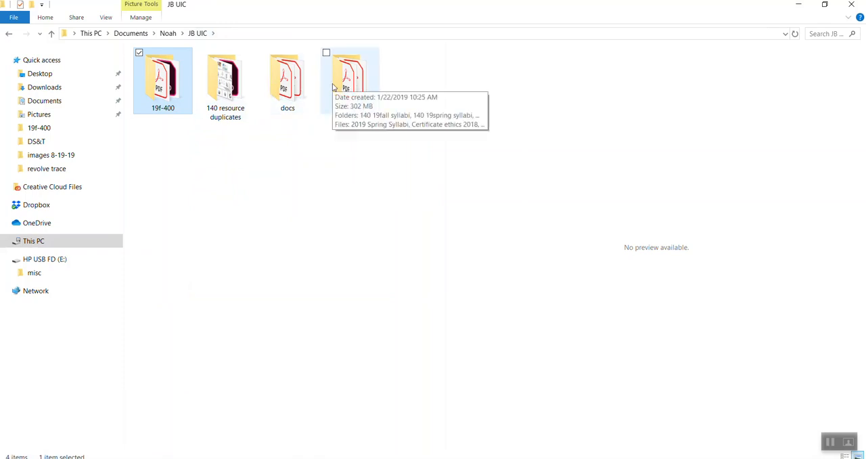
pyautogui.click(333, 86)
pyautogui.doubleClick(333, 86)
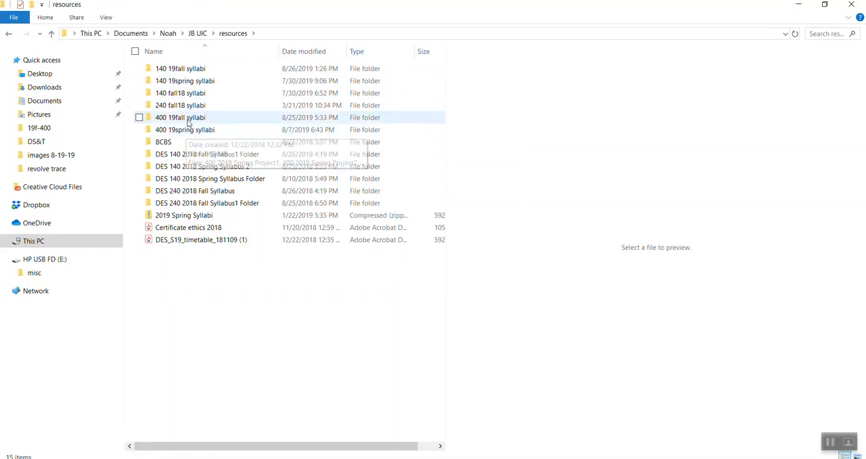
pyautogui.doubleClick(188, 120)
pyautogui.click(197, 80)
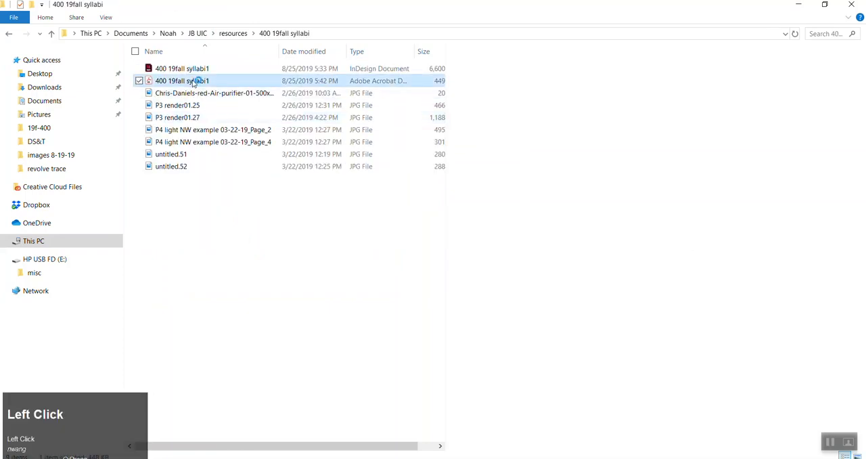
# Examine the course schedule on page 4 of the syllabus and mark the "Bring in 3 bottles + images" assignment
pyautogui.scroll(-5, 429, 226)
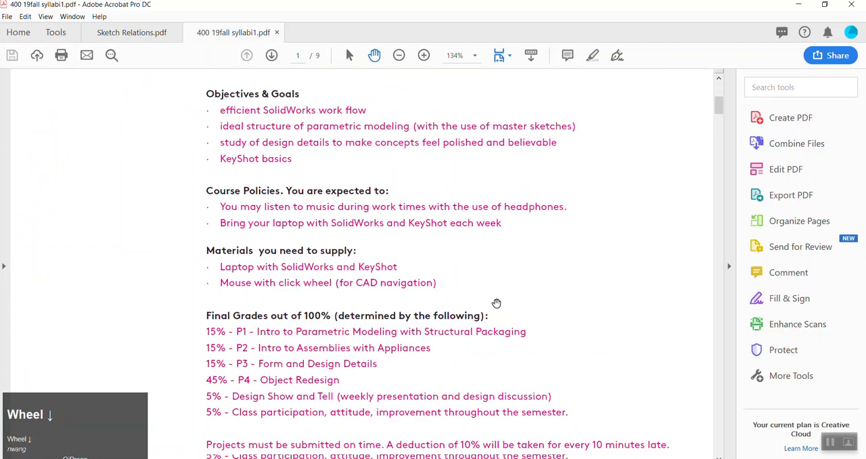
pyautogui.moveTo(719, 105); pyautogui.dragTo(726, 220)
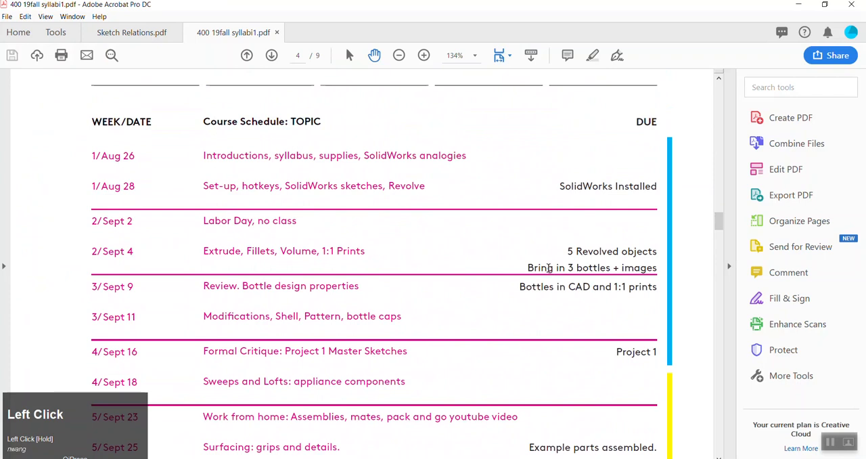
pyautogui.moveTo(528, 266); pyautogui.dragTo(635, 276)
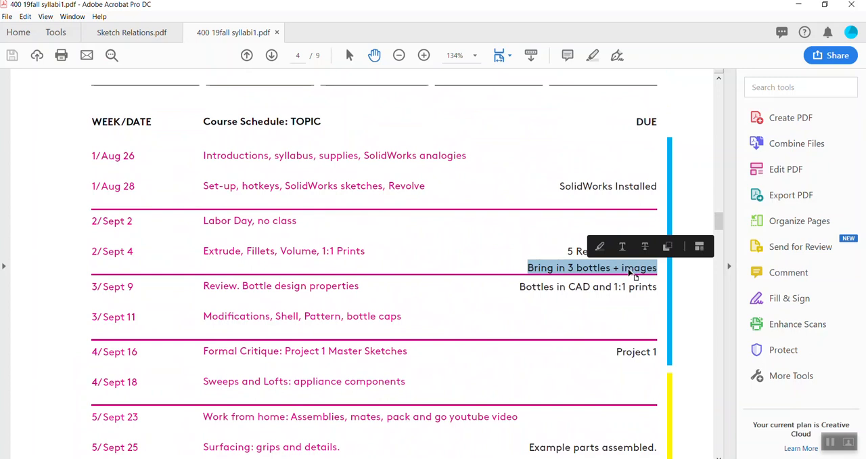
pyautogui.click(545, 235)
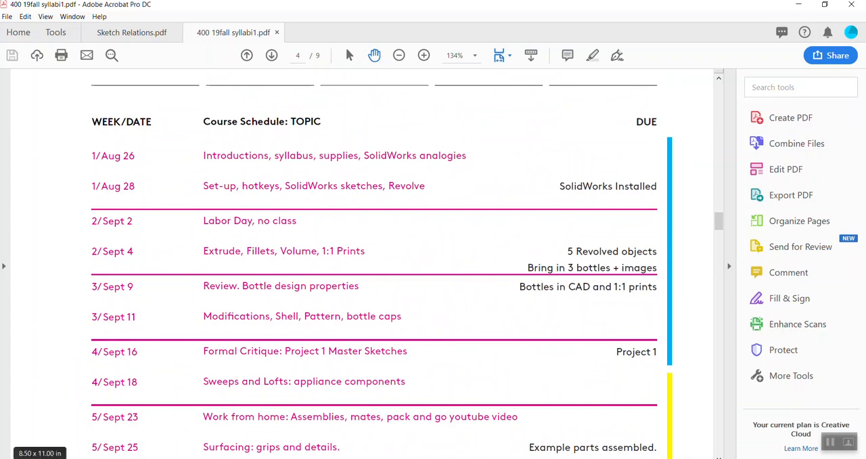
# Minimise the file browser and switch back to the p1_nw_can part in SOLIDWORKS
pyautogui.click(122, 458)
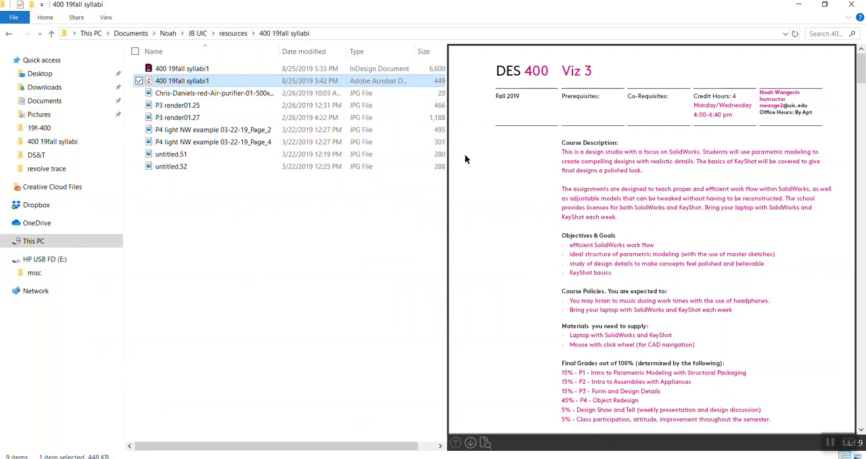
pyautogui.click(798, 5)
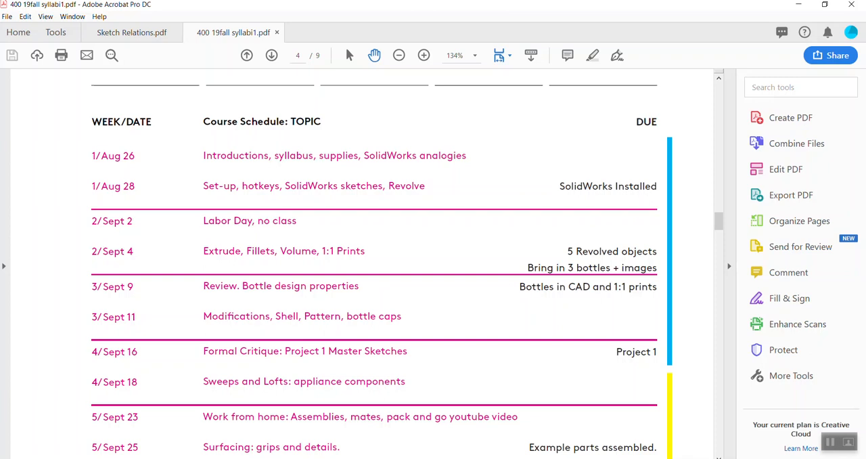
pyautogui.click(379, 458)
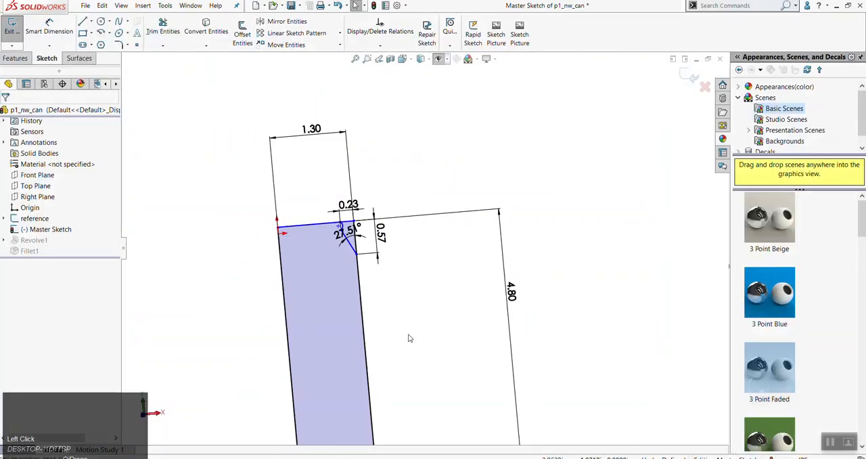
# Delete the 0.57, 27.51° and 0.23 dimensions at the can's shoulder in the Master Sketch
pyautogui.scroll(3, 422, 312)
pyautogui.scroll(-5, 400, 298)
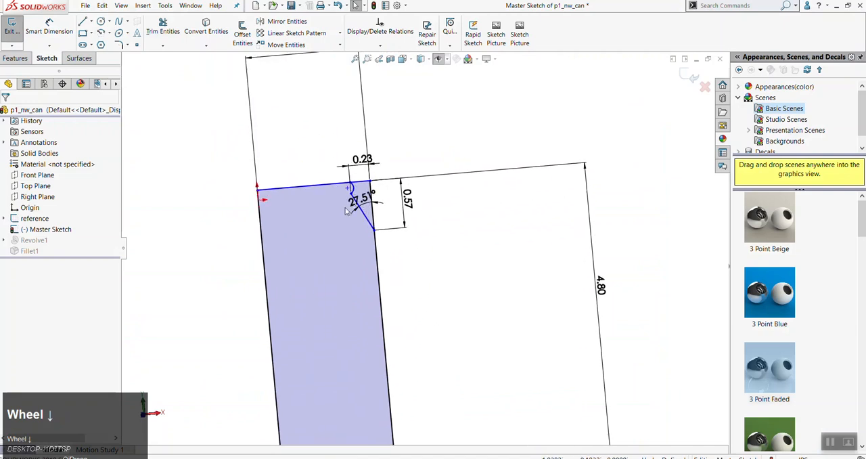
pyautogui.scroll(4, 488, 279)
pyautogui.scroll(-1, 427, 222)
pyautogui.scroll(-3, 428, 222)
pyautogui.click(421, 319)
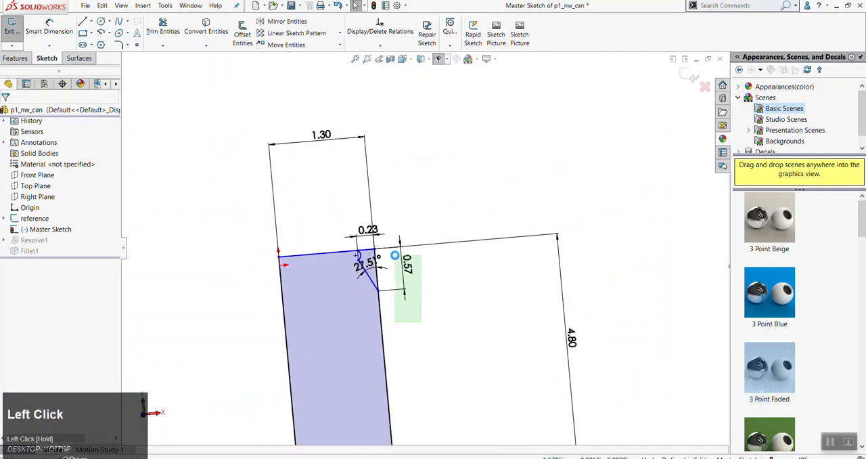
pyautogui.press('Delete')
pyautogui.click(368, 262)
pyautogui.press('Delete')
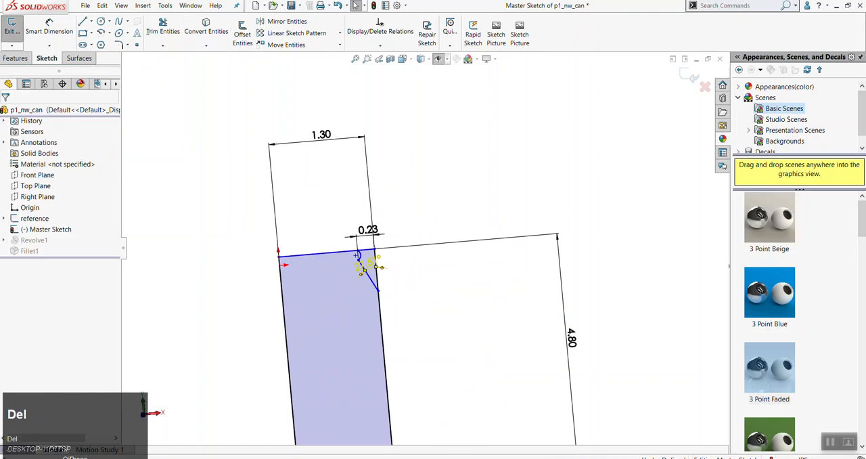
pyautogui.click(368, 232)
pyautogui.press('Delete')
# Orient the view to Front, then exit the Master Sketch and reopen it for editing
pyautogui.scroll(1, 436, 315)
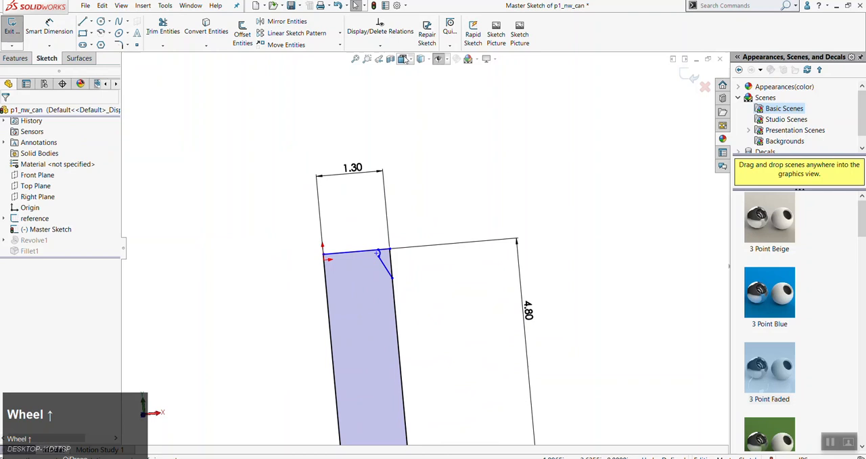
pyautogui.click(405, 59)
pyautogui.click(417, 97)
pyautogui.scroll(-2, 347, 276)
pyautogui.scroll(-4, 342, 264)
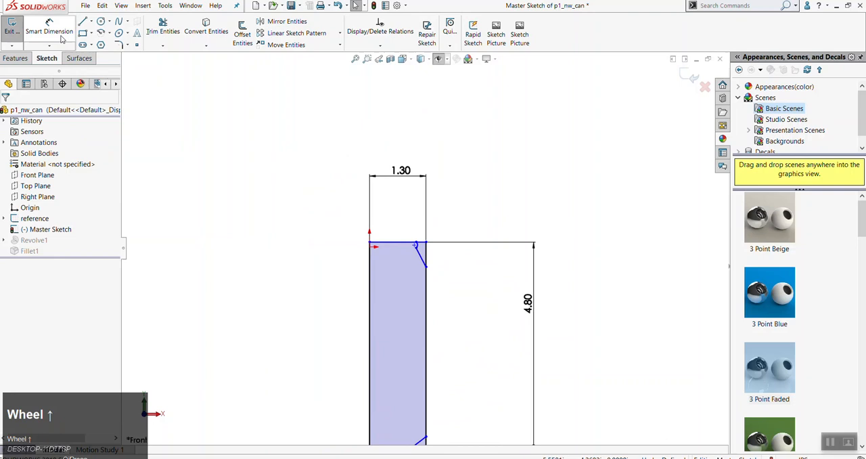
pyautogui.click(11, 27)
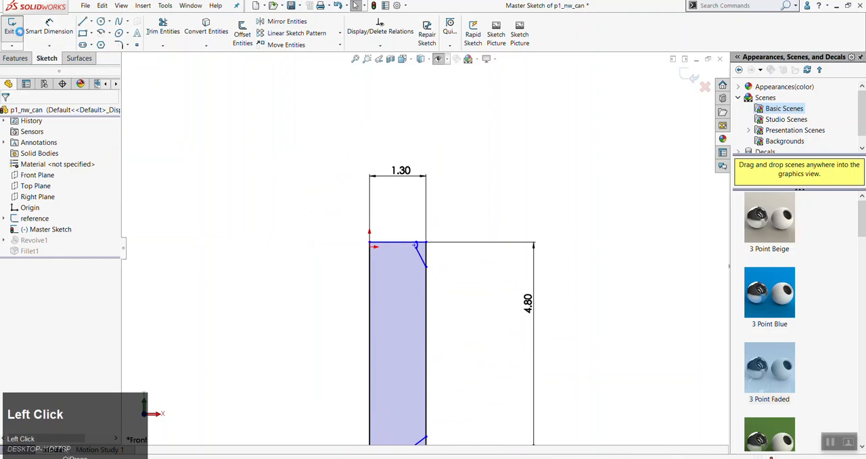
pyautogui.rightClick(51, 233)
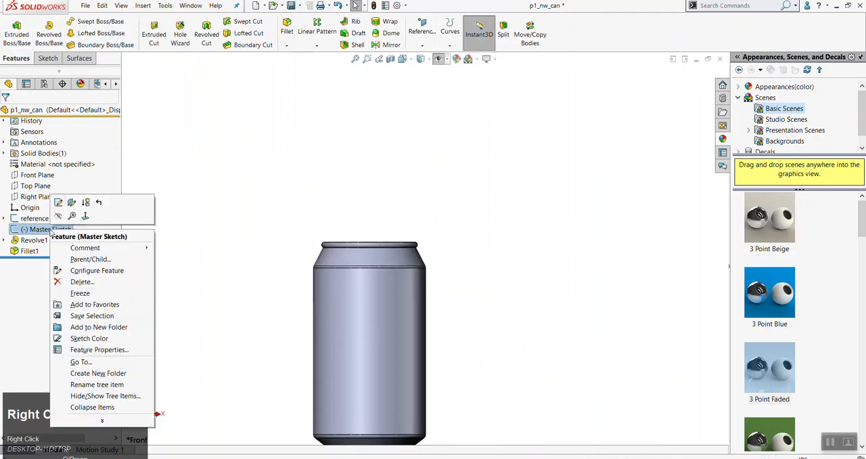
pyautogui.click(58, 203)
# Draw a vertical line joining the upper and lower endpoints of the rim arc
pyautogui.scroll(-2, 409, 254)
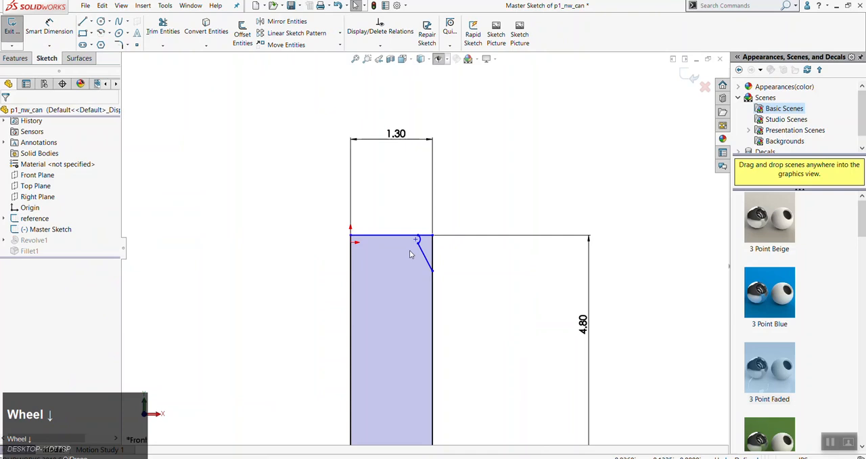
pyautogui.scroll(-5, 410, 254)
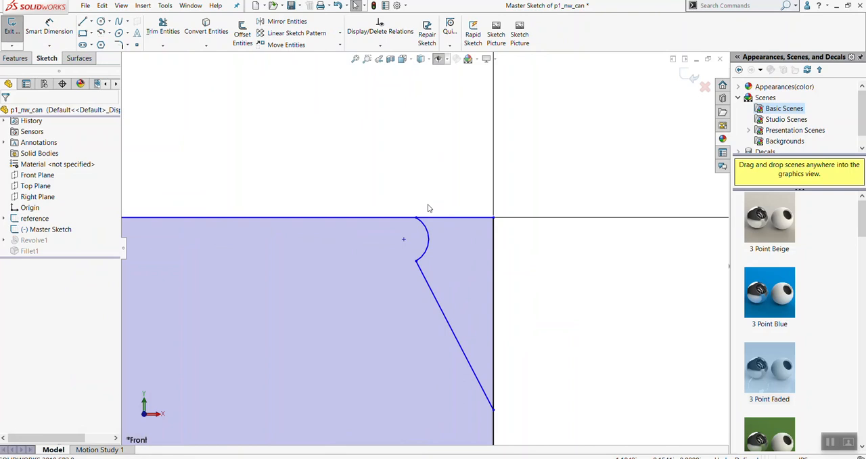
pyautogui.press('l')
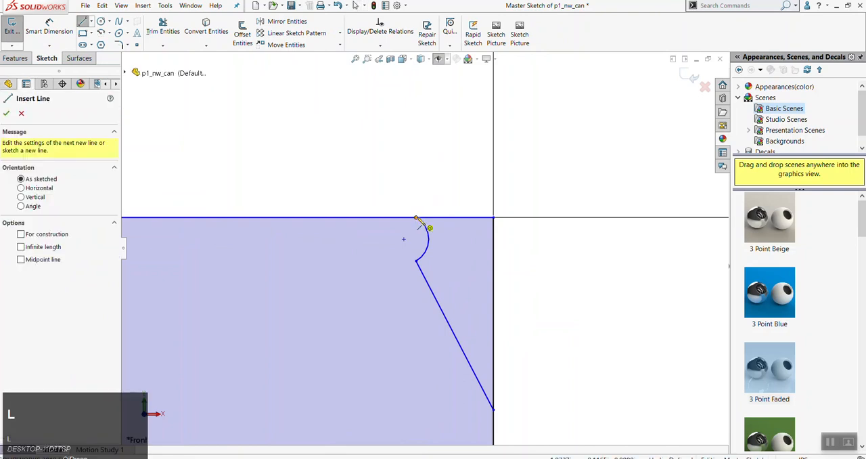
pyautogui.click(417, 218)
pyautogui.click(416, 262)
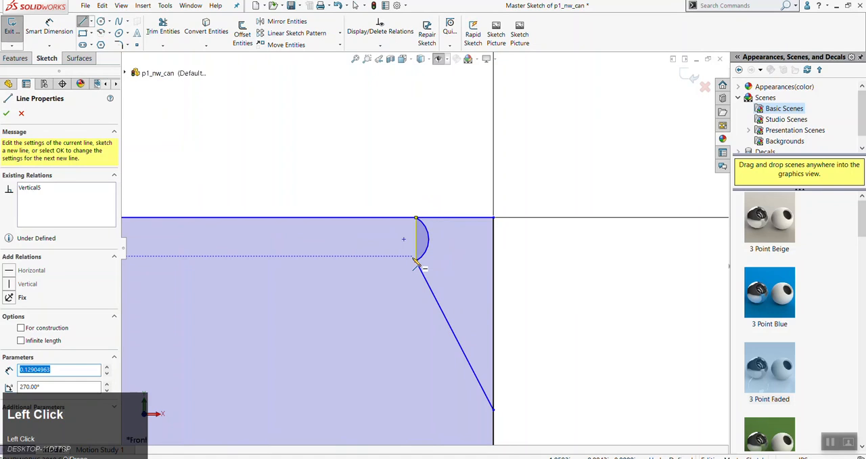
pyautogui.press('Escape')
pyautogui.press('Escape')
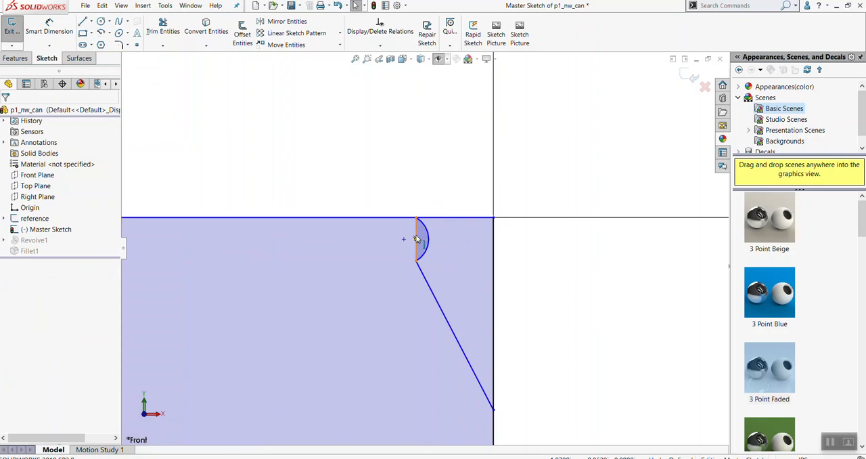
# Convert the vertical line across the rim arc to construction geometry and check it against the arc
pyautogui.click(410, 197)
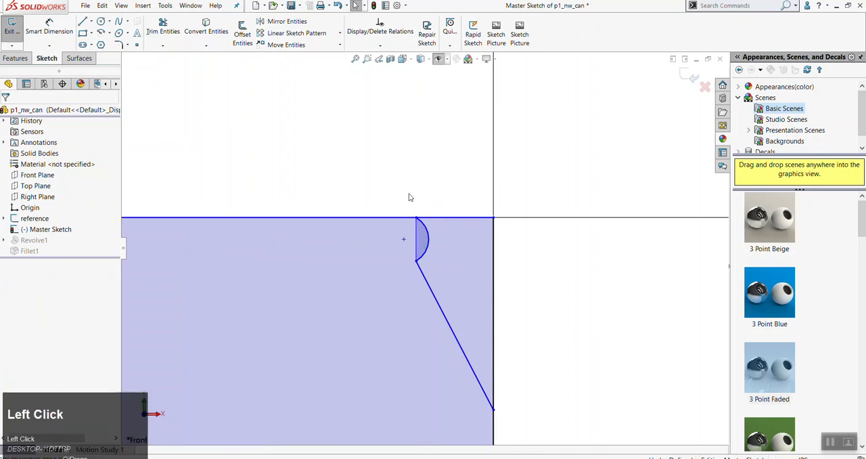
pyautogui.click(418, 230)
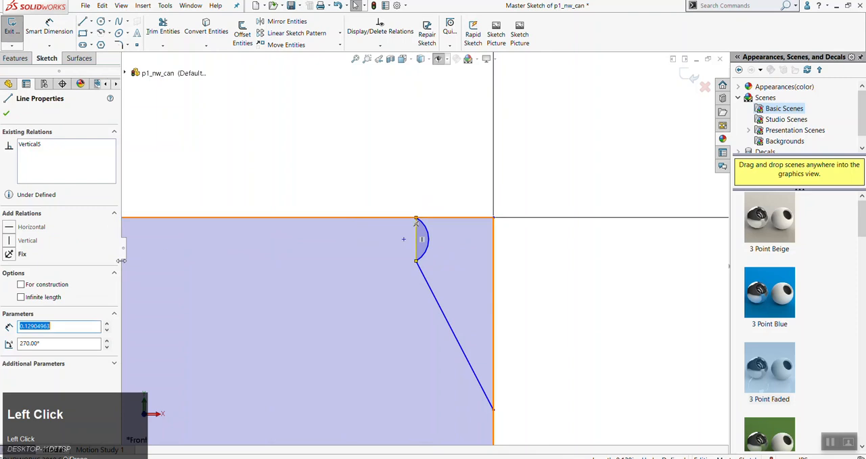
pyautogui.click(21, 285)
pyautogui.click(268, 155)
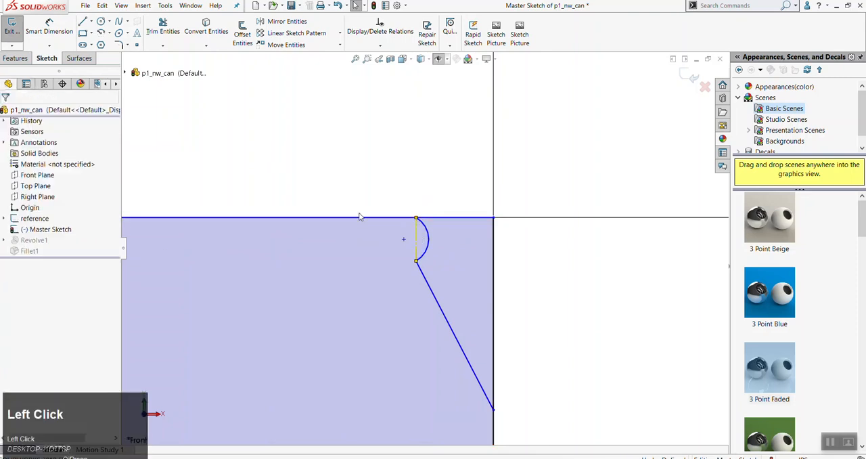
pyautogui.scroll(-5, 415, 235)
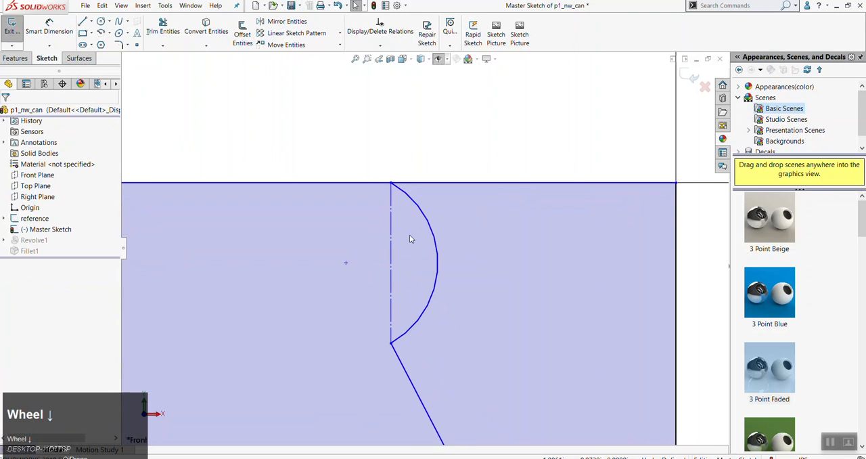
pyautogui.click(393, 203)
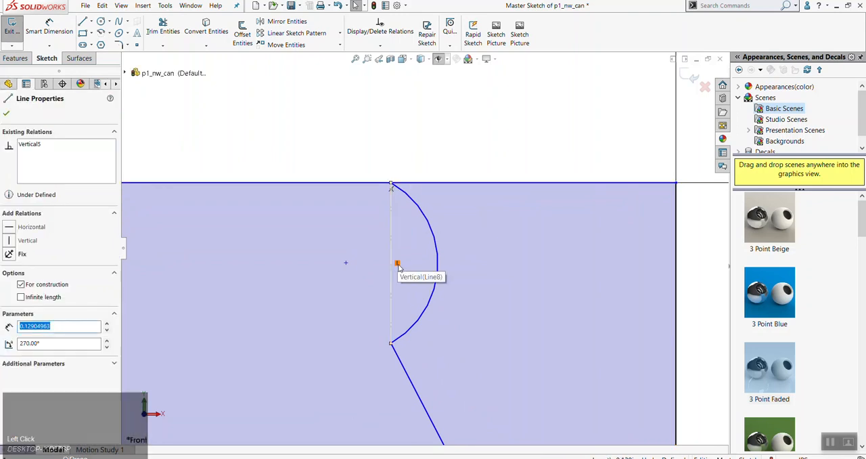
pyautogui.click(416, 119)
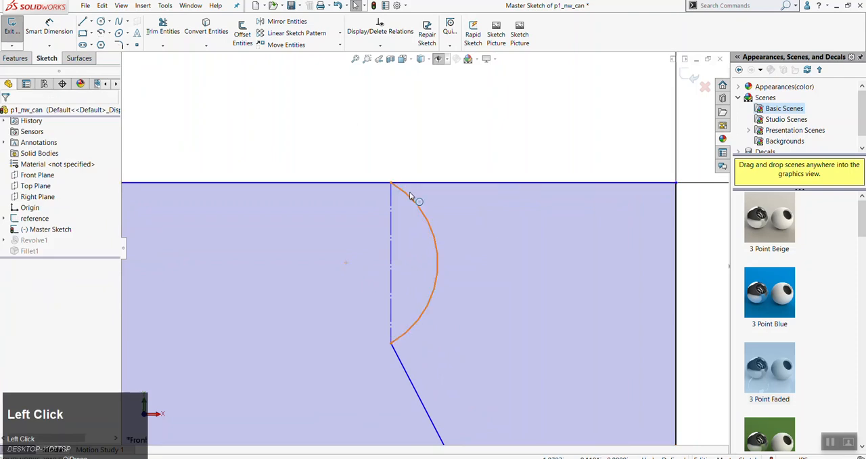
pyautogui.scroll(10, 399, 190)
pyautogui.scroll(-1, 330, 253)
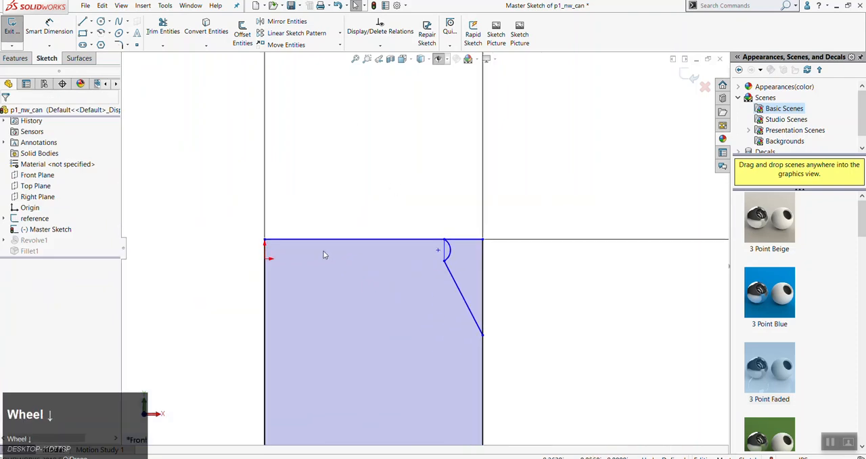
# Dimension the horizontal distance from the can's vertical centre line to the construction line across the rim arc
pyautogui.press('d')
pyautogui.click(266, 285)
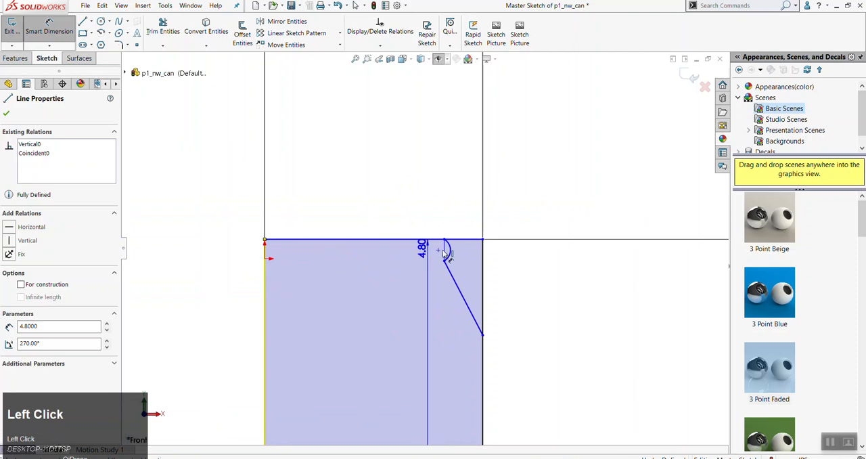
pyautogui.click(445, 251)
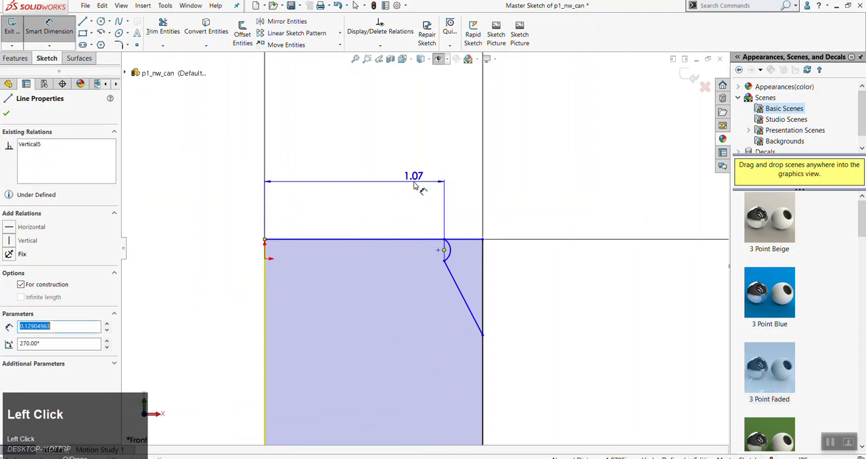
pyautogui.click(418, 187)
pyautogui.press('Escape')
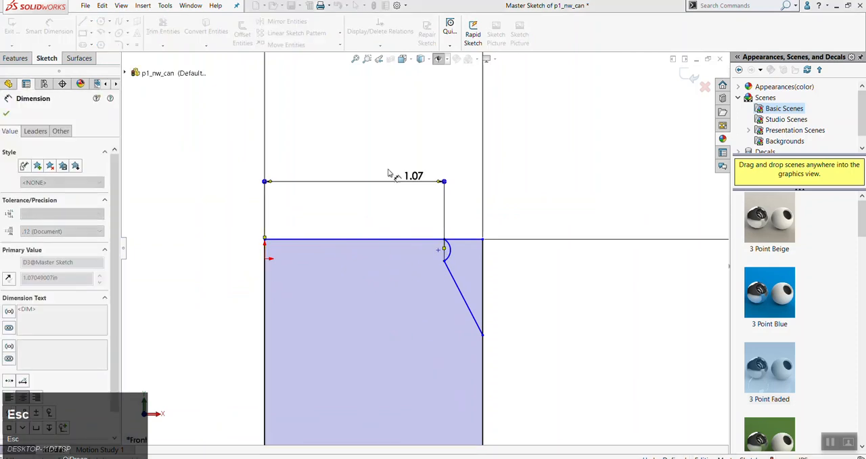
# Dimension the length of the vertical construction line across the rim arc, placing the dimension on its inner side
pyautogui.scroll(-2, 421, 233)
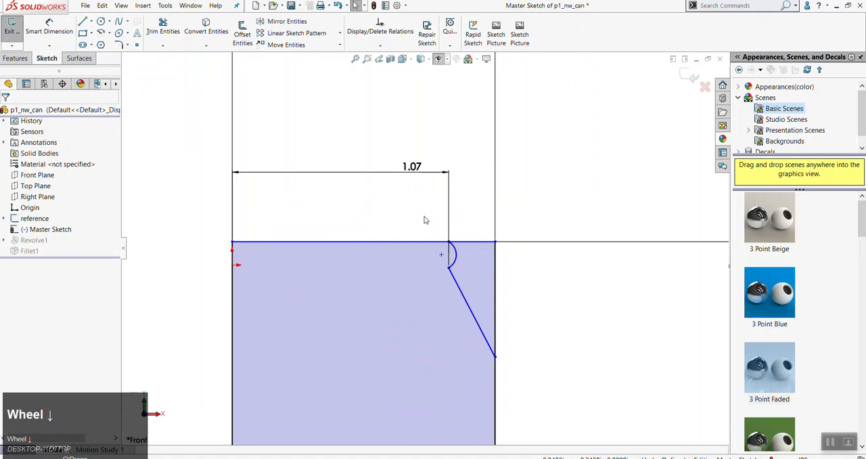
pyautogui.scroll(-4, 418, 226)
pyautogui.scroll(1, 486, 300)
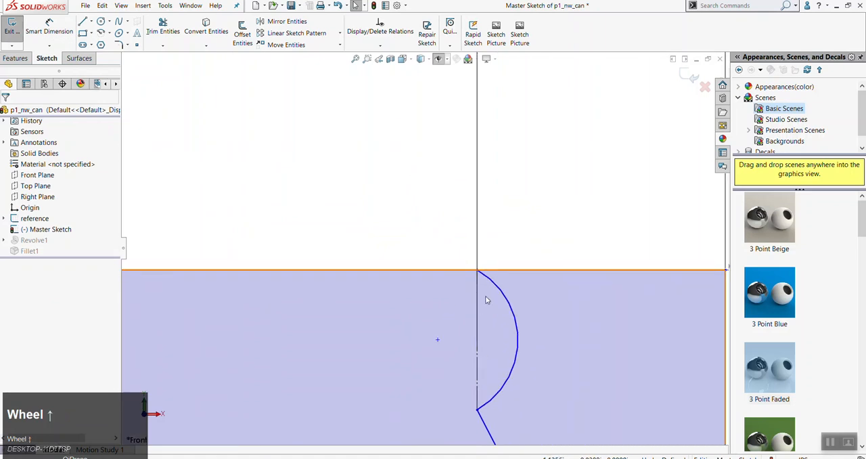
pyautogui.scroll(3, 480, 295)
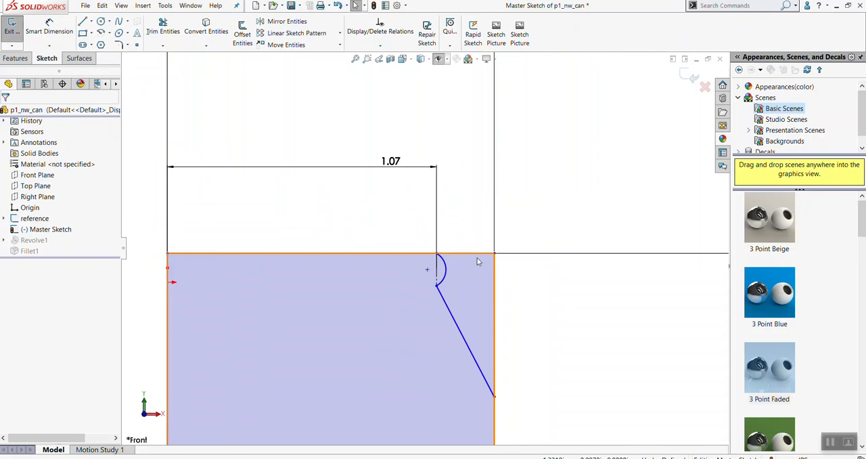
pyautogui.scroll(-2, 423, 262)
pyautogui.press('d')
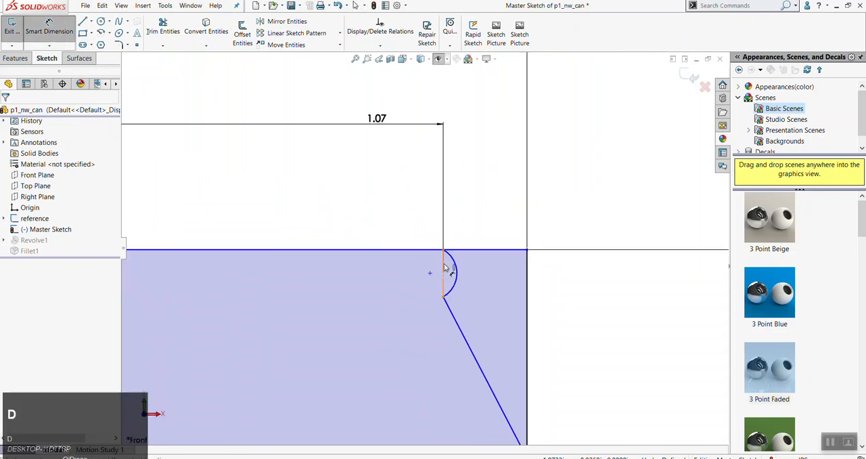
pyautogui.click(445, 269)
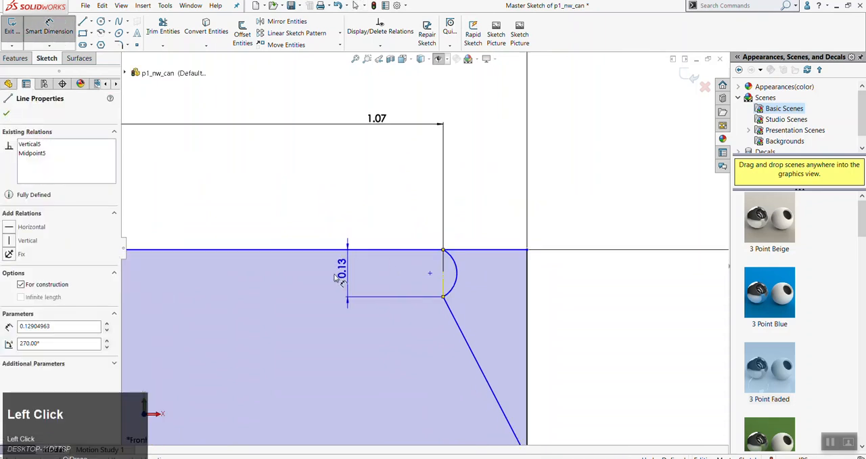
pyautogui.click(331, 284)
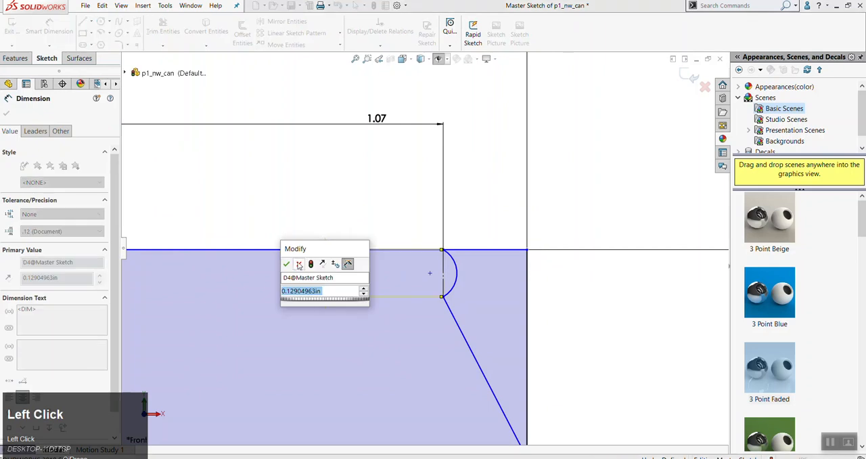
pyautogui.click(287, 265)
pyautogui.press('Escape')
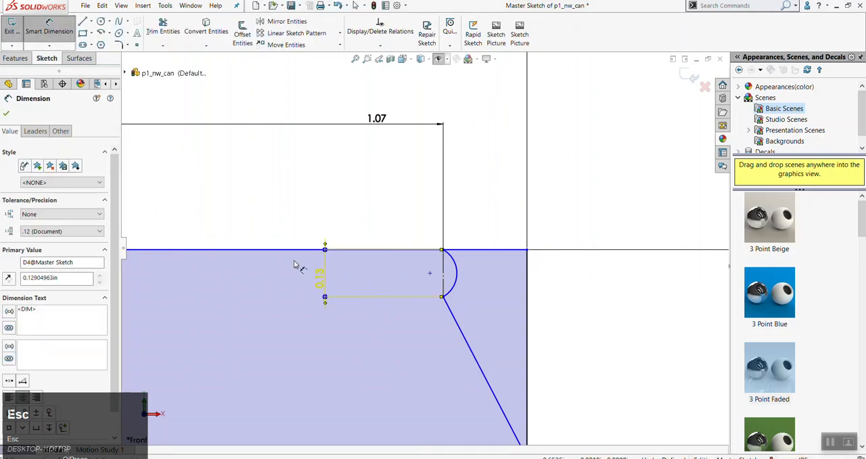
# Dimension the obtuse outer angle between the rim arc's construction line and the slanted shoulder line
pyautogui.scroll(-1, 418, 287)
pyautogui.scroll(-3, 513, 295)
pyautogui.scroll(4, 468, 310)
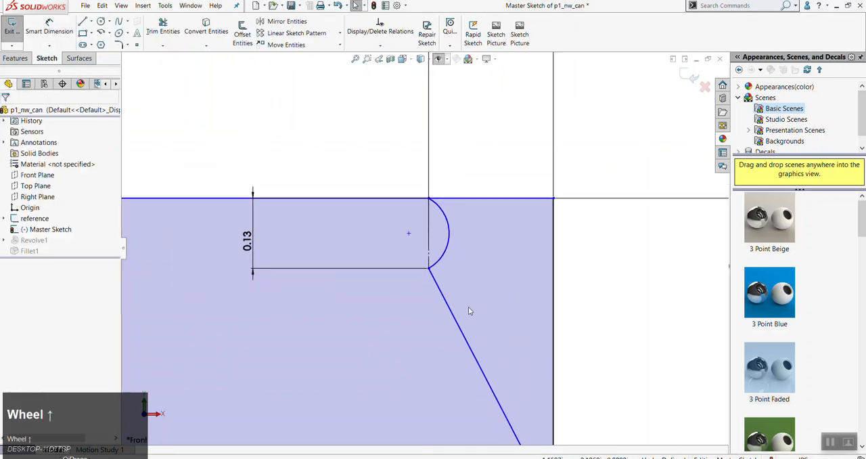
pyautogui.press('d')
pyautogui.click(438, 281)
pyautogui.click(427, 242)
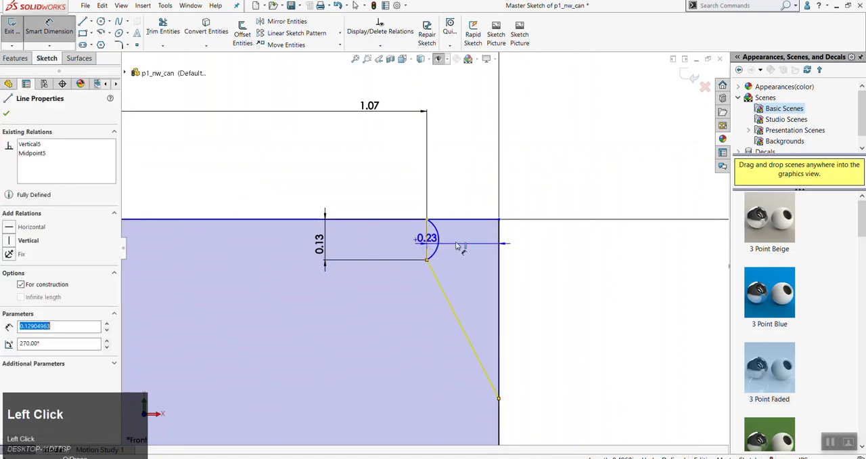
pyautogui.click(539, 184)
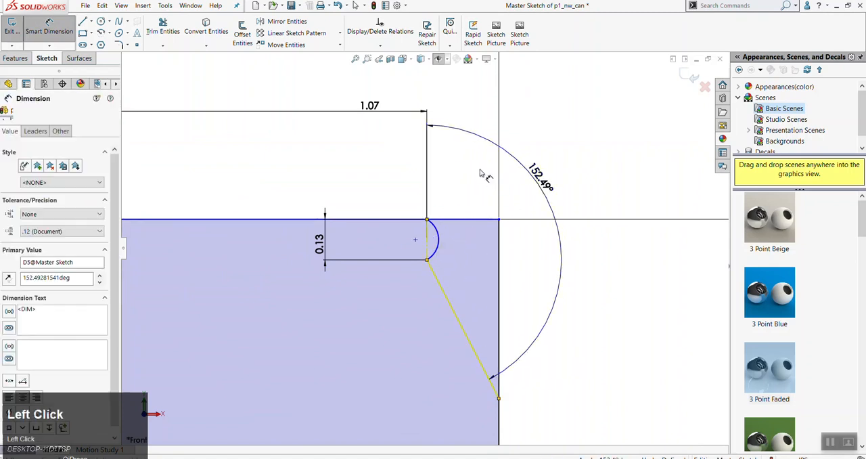
pyautogui.click(498, 167)
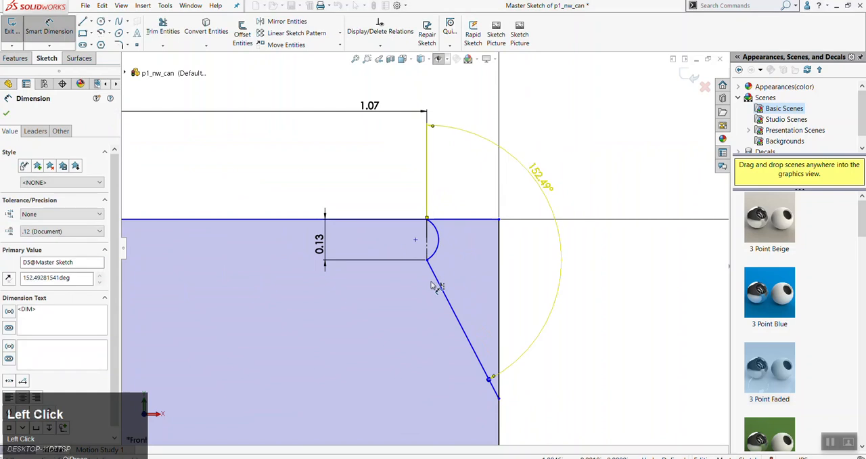
pyautogui.press('Escape')
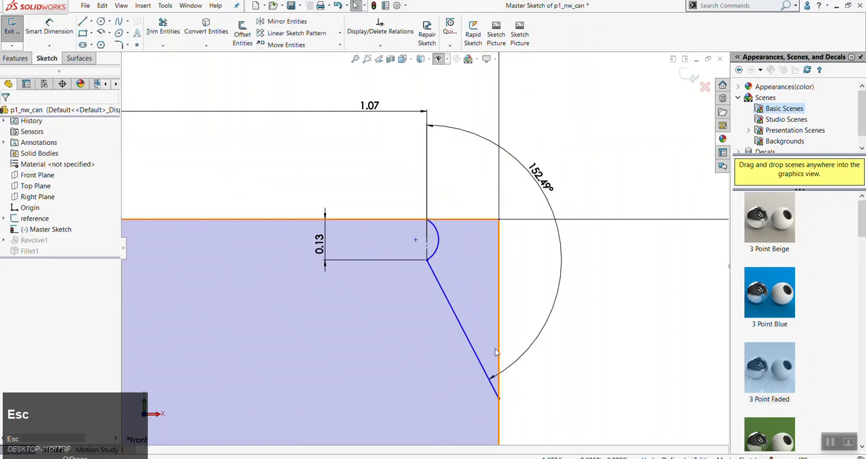
# Test whether the slanted shoulder line's lower endpoint moves, and dimension the vertical distance between the origin and the can's top line
pyautogui.moveTo(499, 401)
pyautogui.mouseDown()
pyautogui.moveTo(506, 429)
pyautogui.moveTo(500, 410)
pyautogui.mouseUp()
pyautogui.scroll(2, 327, 302)
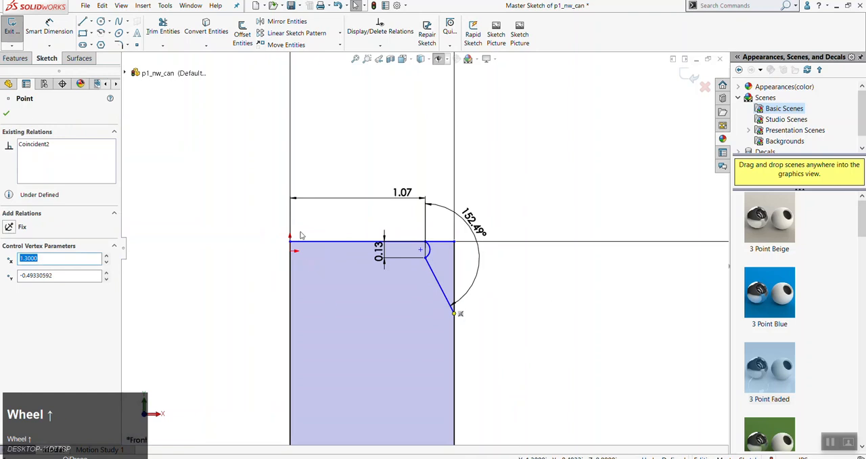
pyautogui.scroll(-2, 332, 271)
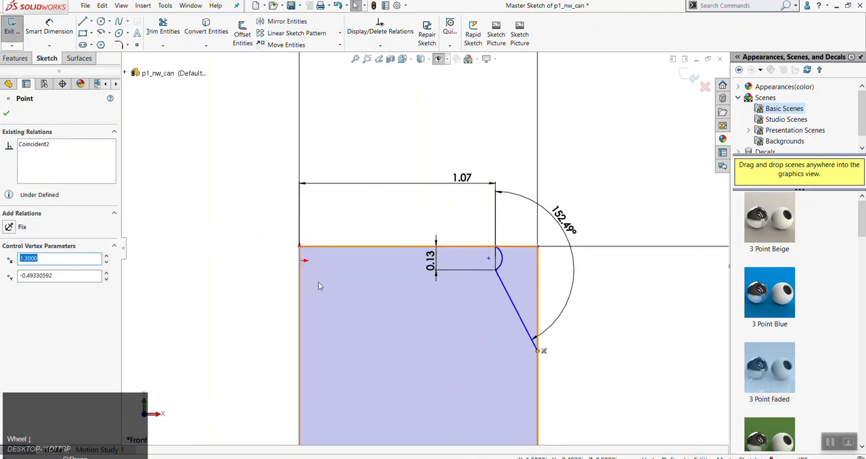
pyautogui.press('d')
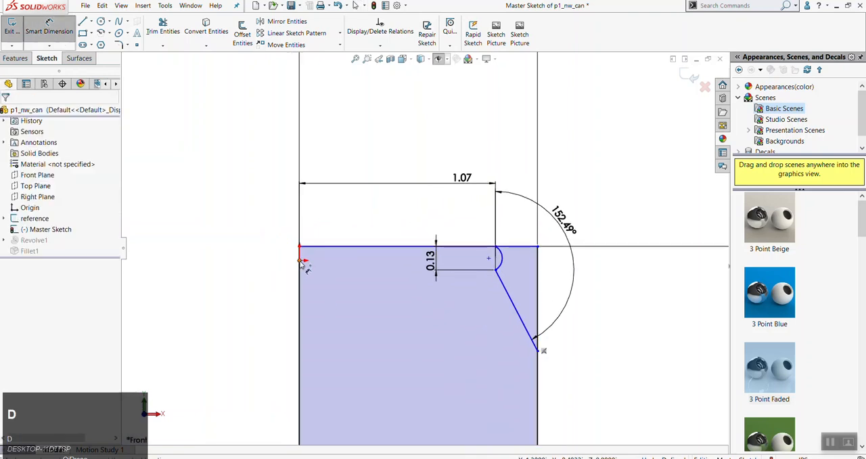
pyautogui.click(300, 260)
pyautogui.click(298, 248)
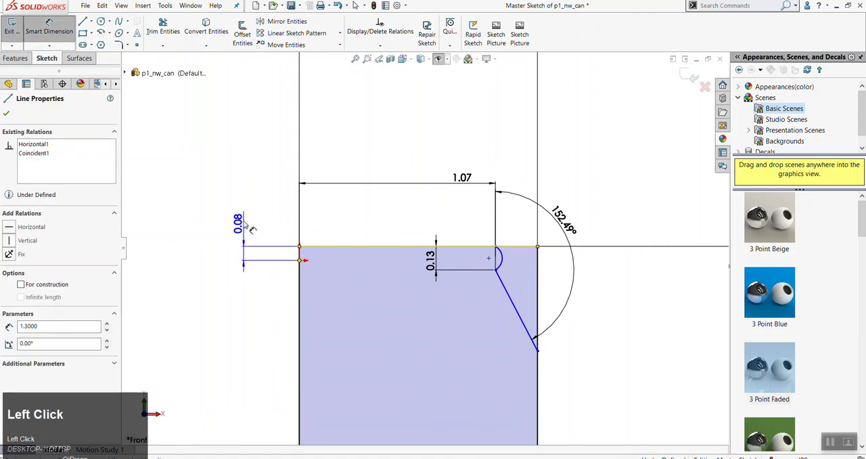
pyautogui.click(250, 229)
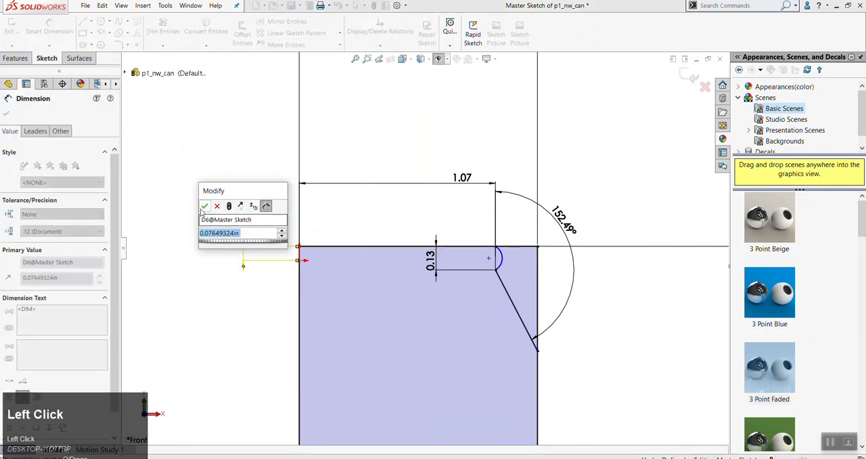
pyautogui.press('Return')
pyautogui.press('Escape')
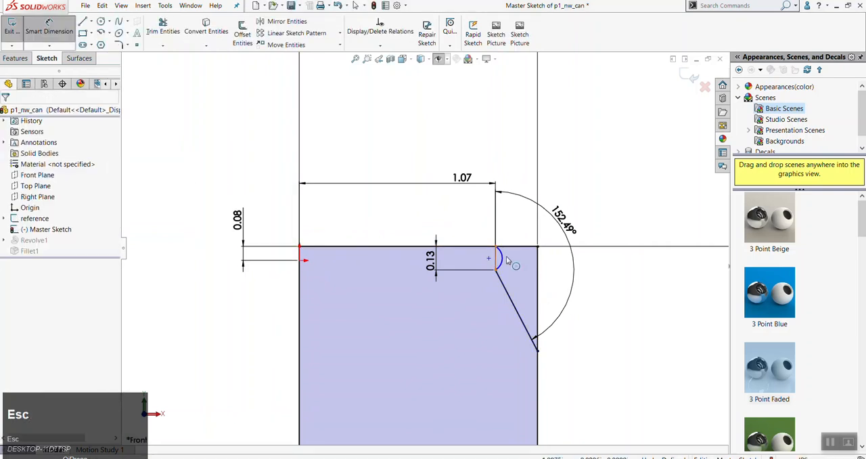
pyautogui.press('Escape')
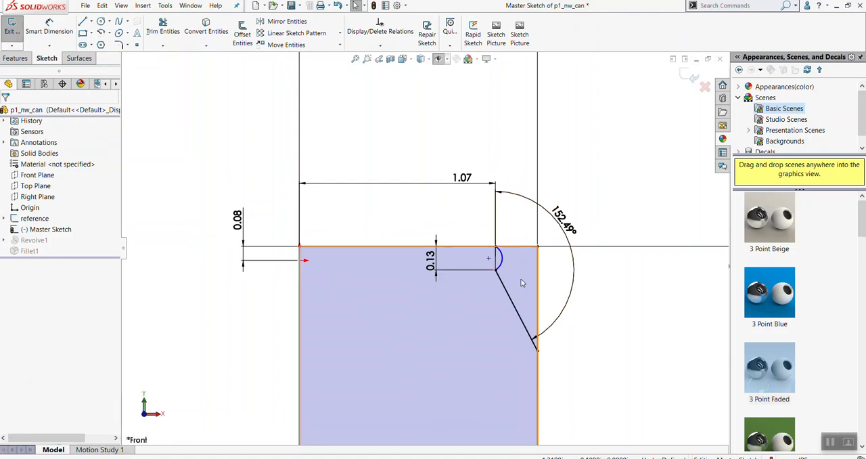
# At the can's base, dimension the short vertical line's horizontal distance from the vertical centre line and its height
pyautogui.scroll(-4, 501, 270)
pyautogui.scroll(3, 551, 313)
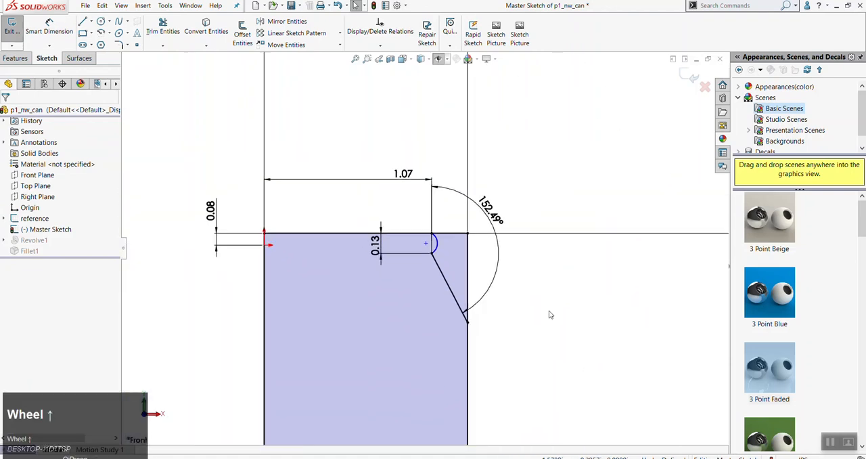
pyautogui.scroll(4, 487, 298)
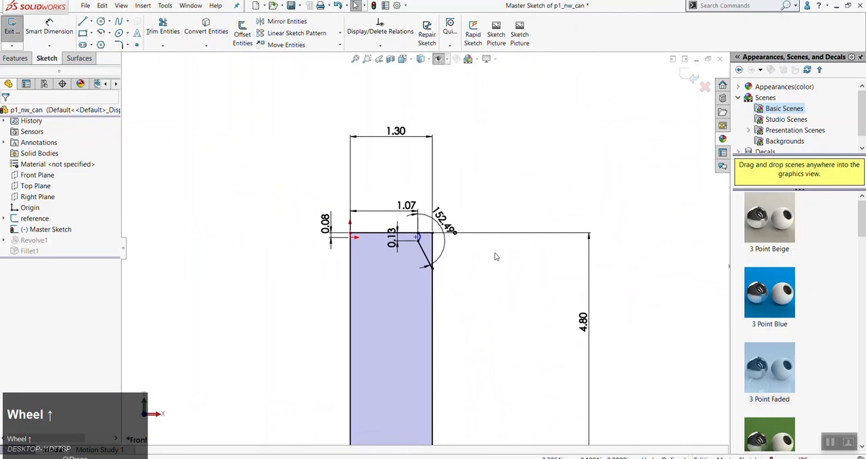
pyautogui.scroll(2, 482, 318)
pyautogui.scroll(-3, 418, 359)
pyautogui.scroll(-5, 434, 355)
pyautogui.press('d')
pyautogui.click(173, 308)
pyautogui.click(408, 354)
pyautogui.click(309, 403)
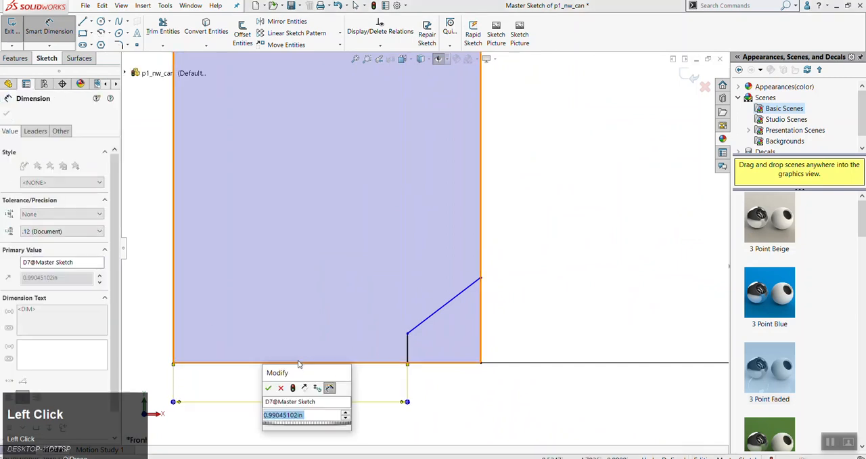
pyautogui.click(269, 388)
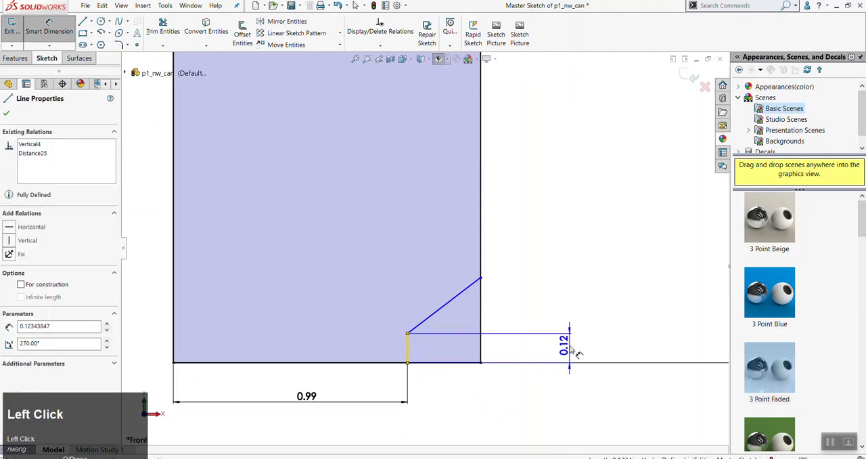
pyautogui.click(541, 349)
pyautogui.click(532, 331)
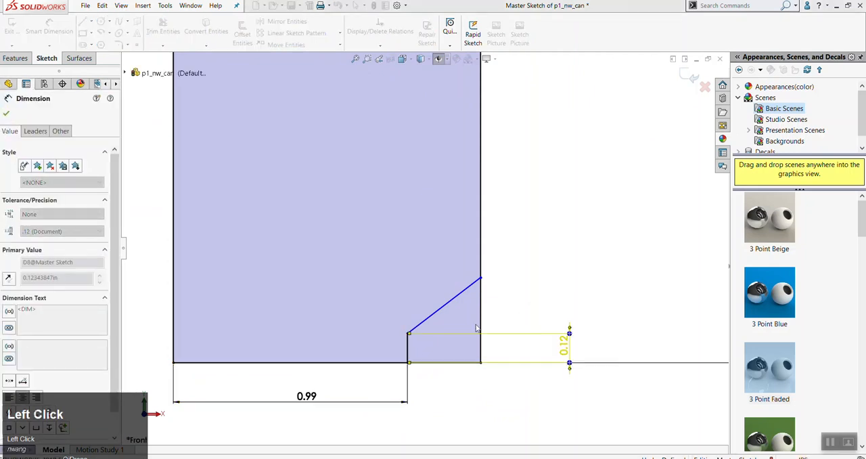
# Dimension the obtuse outer angle between the slanted line at the can's base and the short vertical line
pyautogui.click(432, 325)
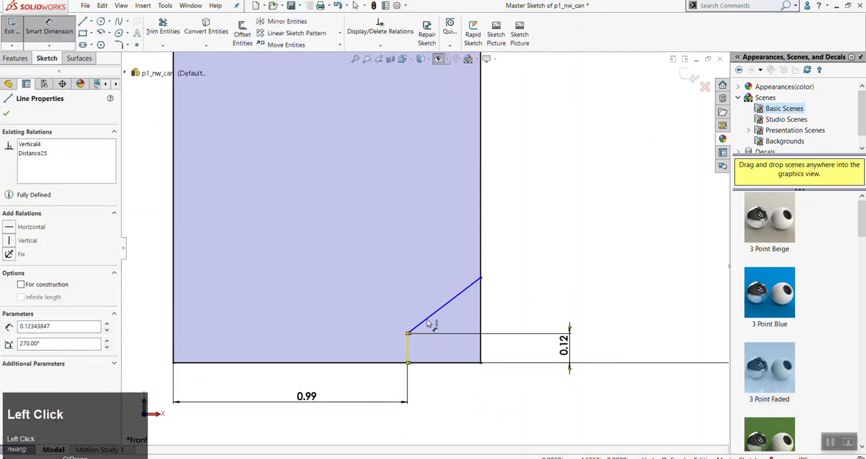
pyautogui.click(409, 346)
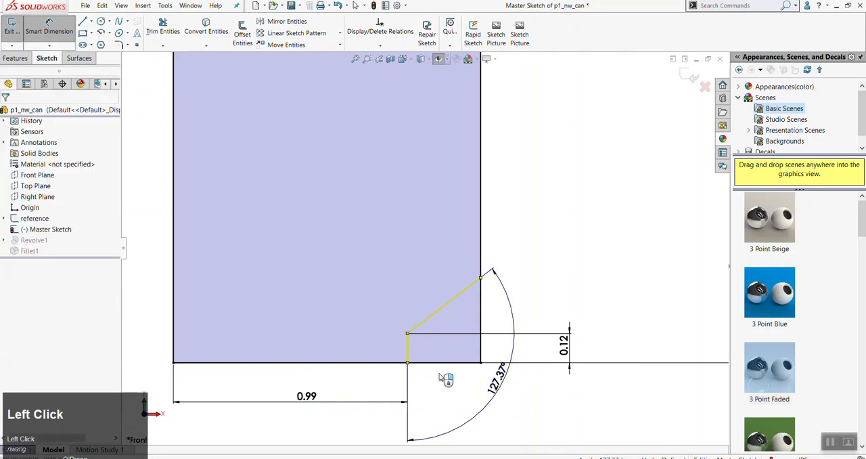
pyautogui.click(445, 381)
pyautogui.click(465, 368)
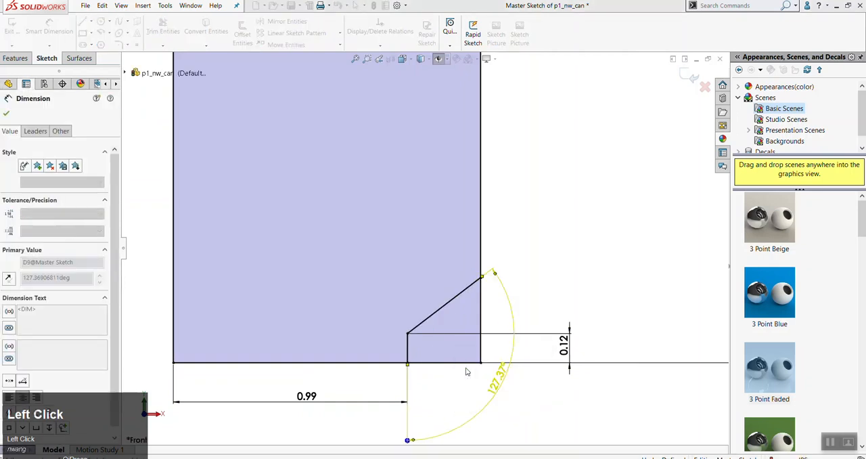
pyautogui.press('Escape')
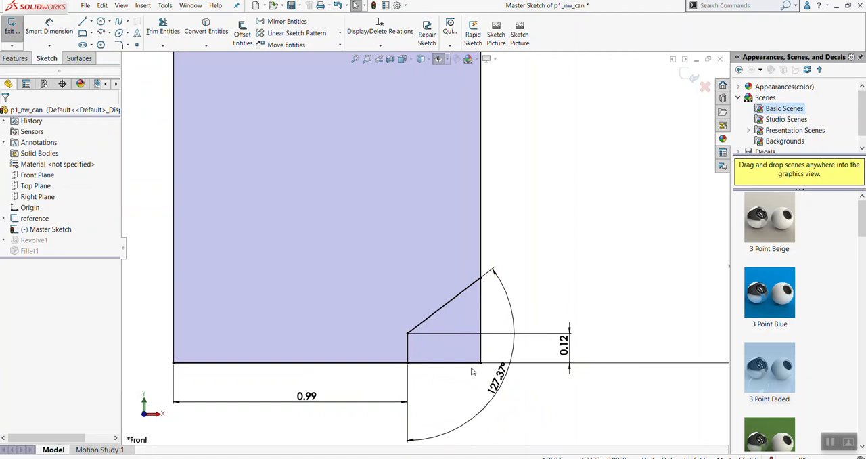
# Undo the angle dimension between the slanted and short vertical lines at the can's base
pyautogui.scroll(5, 515, 346)
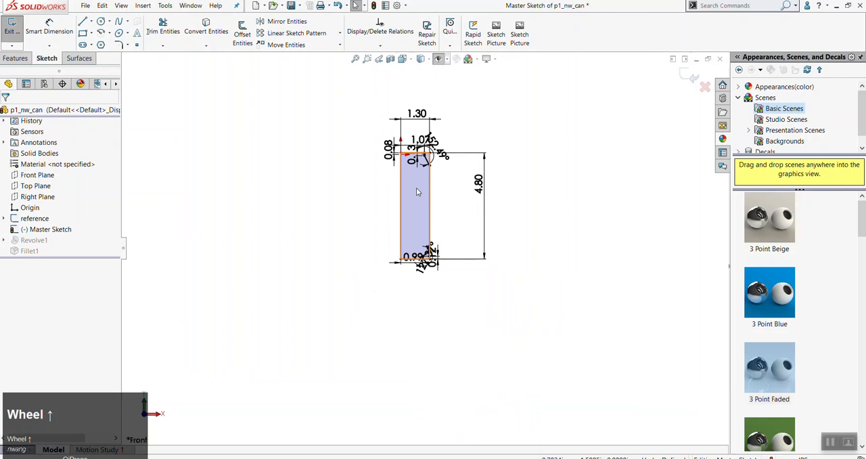
pyautogui.scroll(-6, 415, 227)
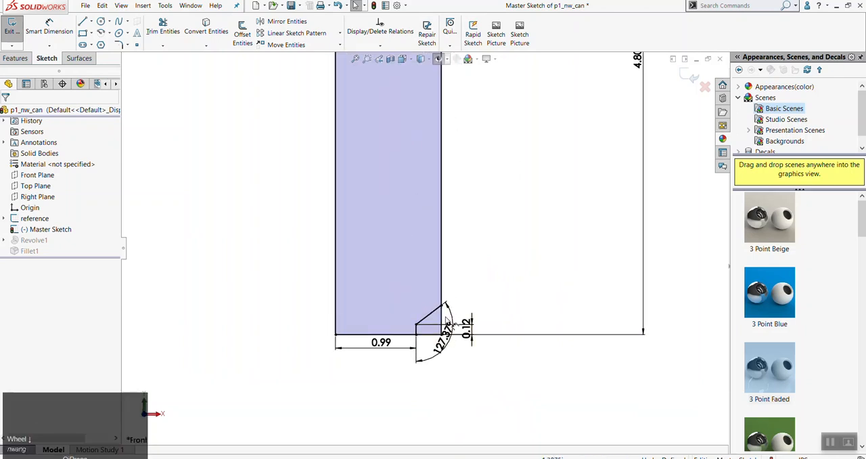
pyautogui.hotkey('ctrl', 'z')
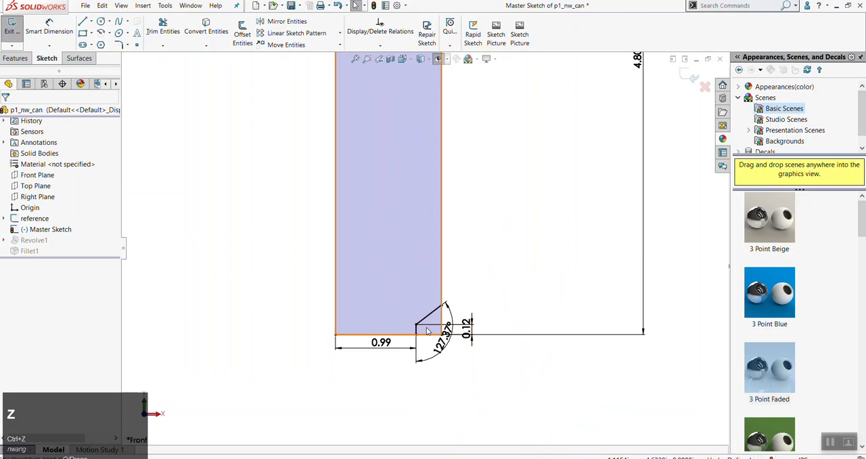
pyautogui.hotkey('ctrl', 'z')
pyautogui.click(445, 364)
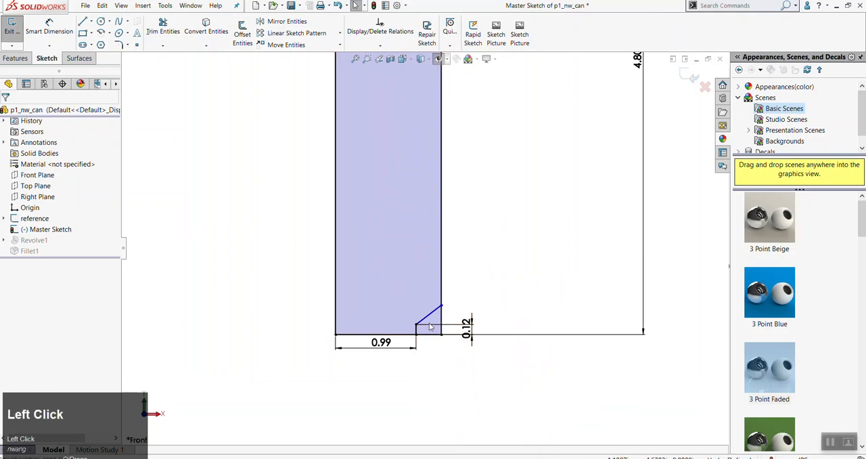
pyautogui.scroll(-3, 421, 323)
pyautogui.press('d')
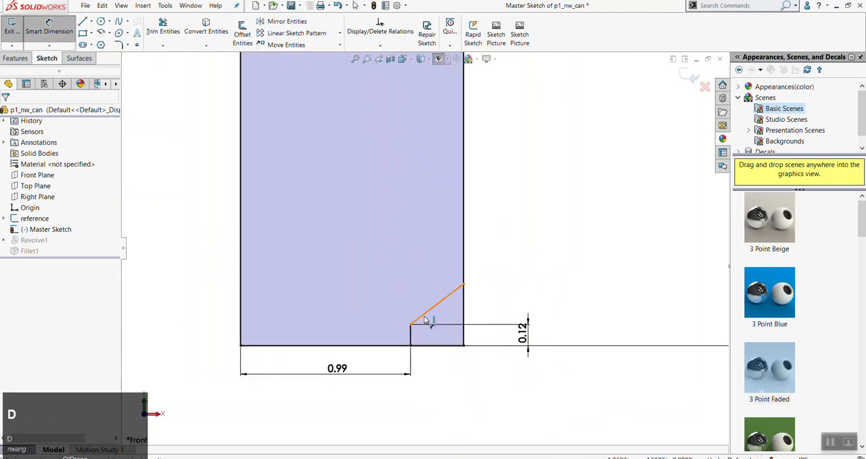
pyautogui.click(426, 318)
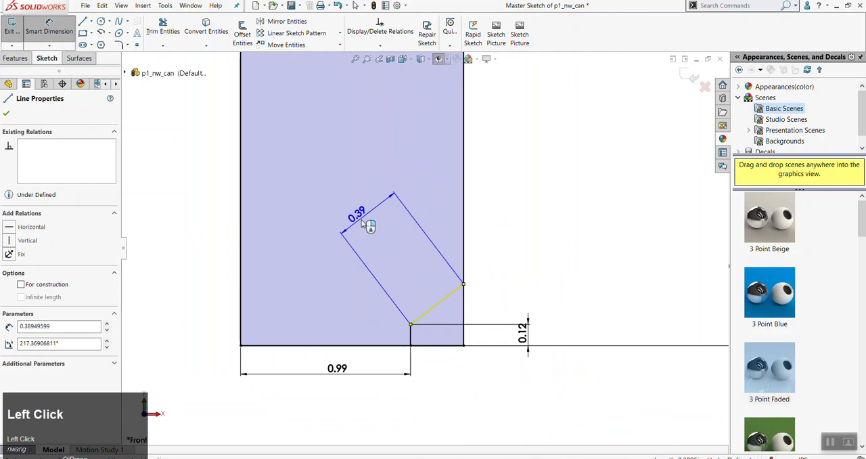
pyautogui.press('Escape')
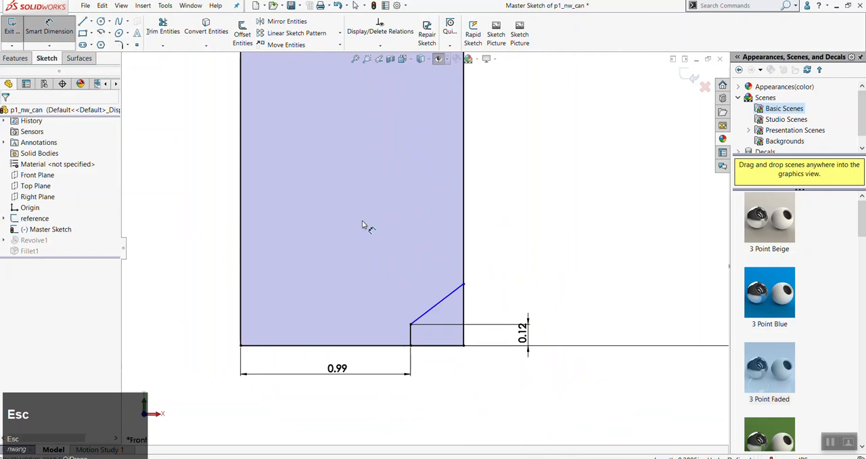
pyautogui.click(411, 325)
pyautogui.click(464, 285)
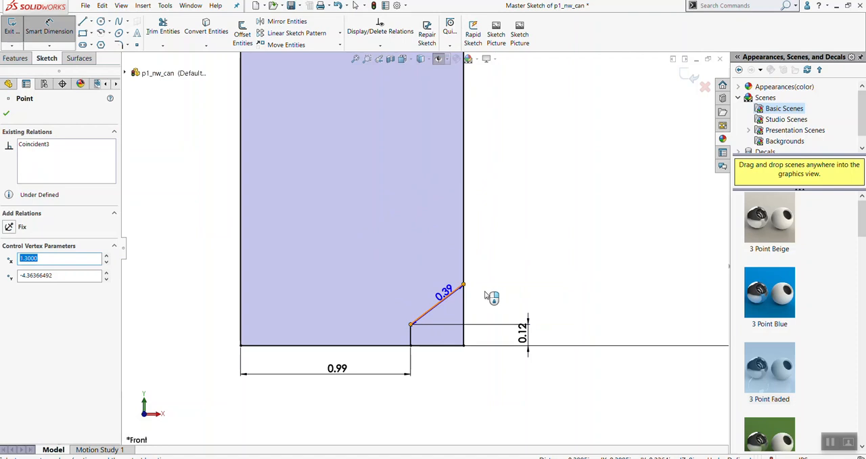
pyautogui.press('Escape')
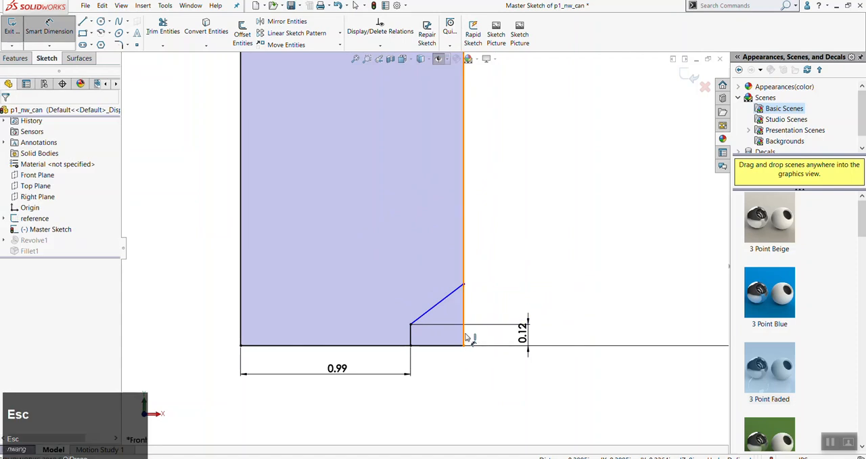
pyautogui.press('d')
pyautogui.click(411, 332)
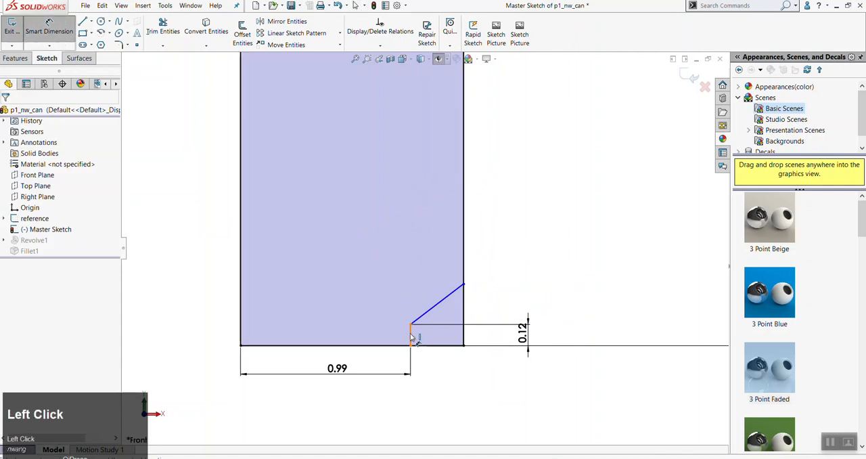
pyautogui.click(438, 308)
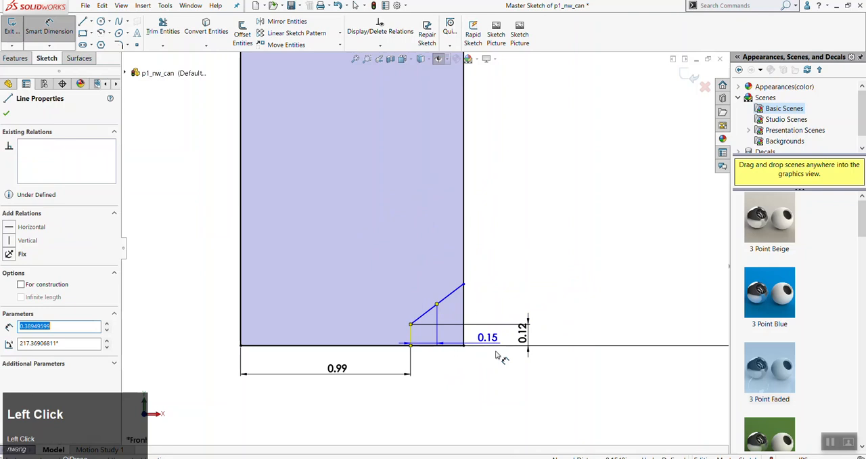
pyautogui.press('Escape')
# Dimension the obtuse outer angle between the short vertical line and the slanted line at the can's base
pyautogui.press('d')
pyautogui.click(417, 334)
pyautogui.click(437, 306)
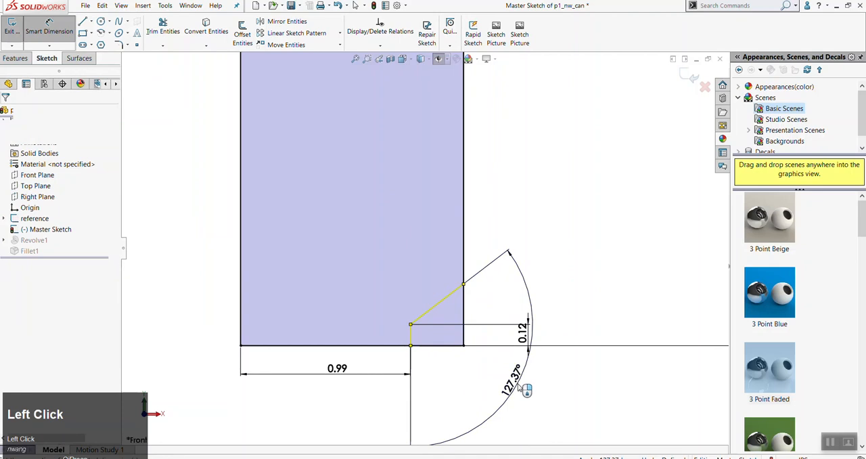
pyautogui.click(524, 387)
pyautogui.press('Escape')
pyautogui.scroll(3, 490, 270)
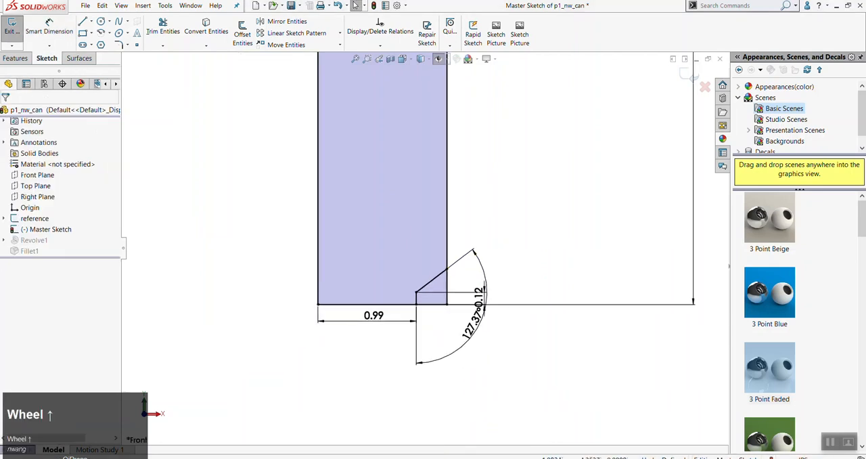
# Switch to the browser's Box folder and check the can image's file name for its width and height options
pyautogui.click(203, 458)
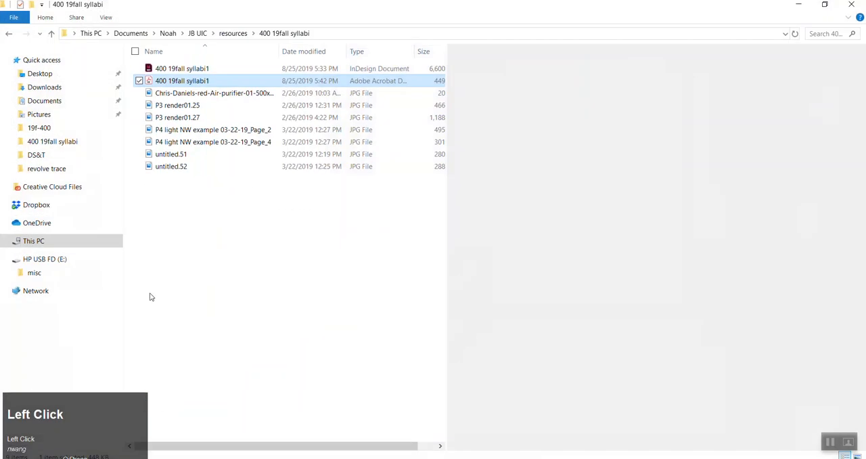
pyautogui.click(169, 457)
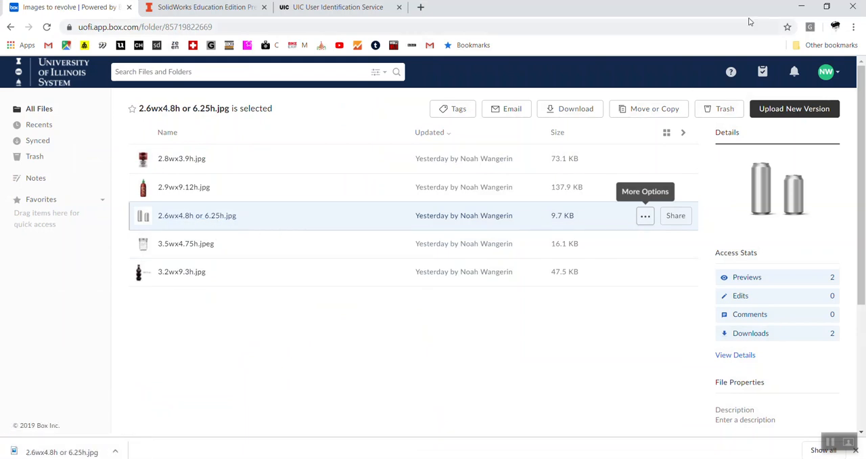
pyautogui.click(803, 7)
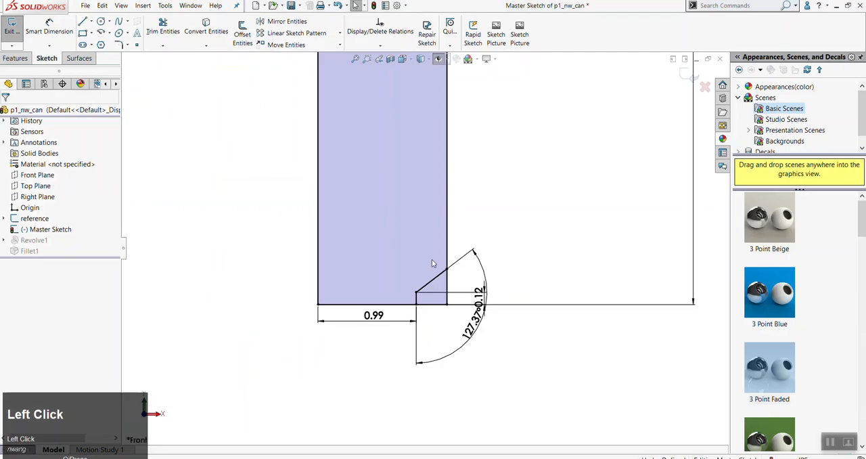
# In the master sketch, set the can's overall height dimension to 6.25 in
pyautogui.scroll(3, 511, 215)
pyautogui.scroll(-3, 497, 186)
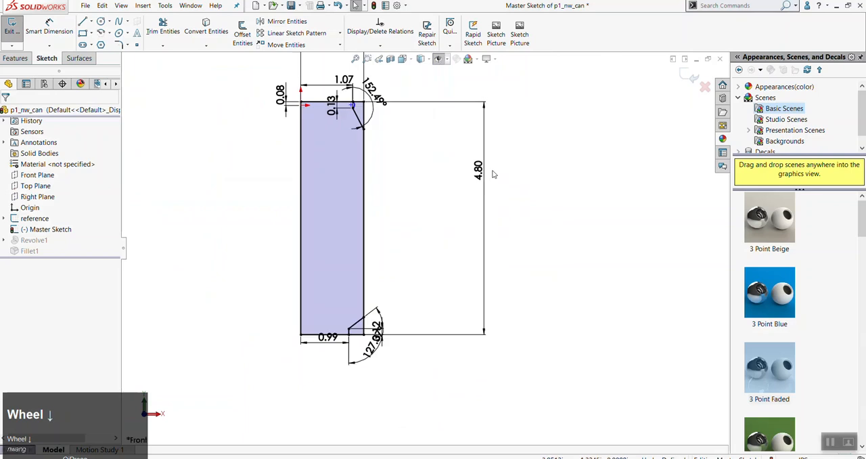
pyautogui.click(485, 185)
pyautogui.doubleClick(479, 173)
pyautogui.write('6.25')
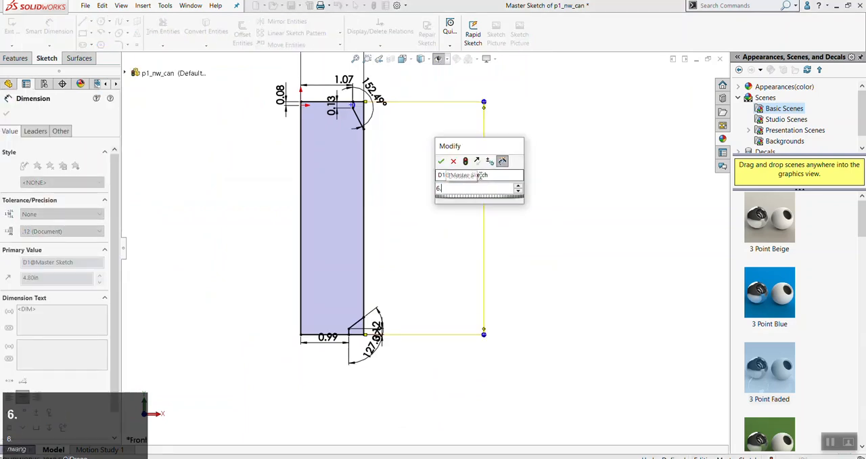
pyautogui.click(440, 164)
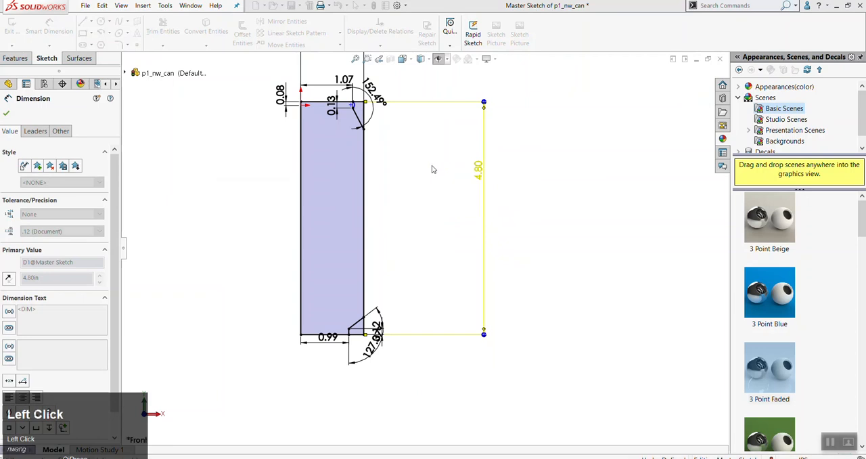
pyautogui.scroll(-1, 436, 246)
pyautogui.click(419, 238)
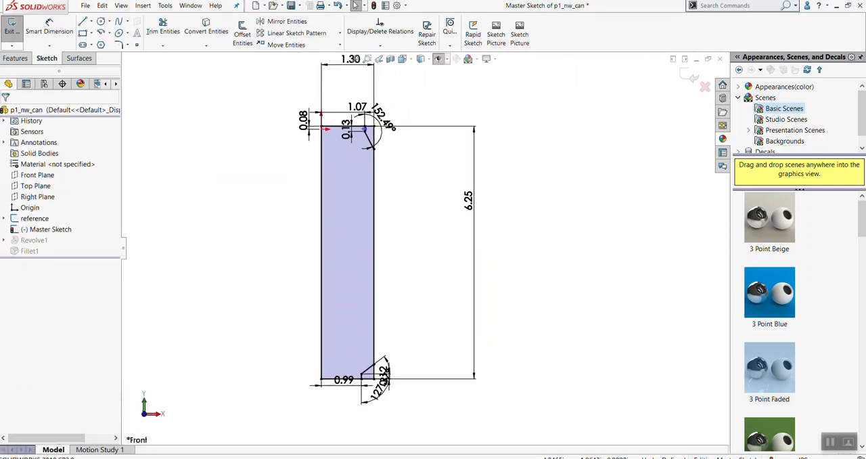
# Exit the master sketch to rebuild the revolved can, and save the part
pyautogui.click(12, 28)
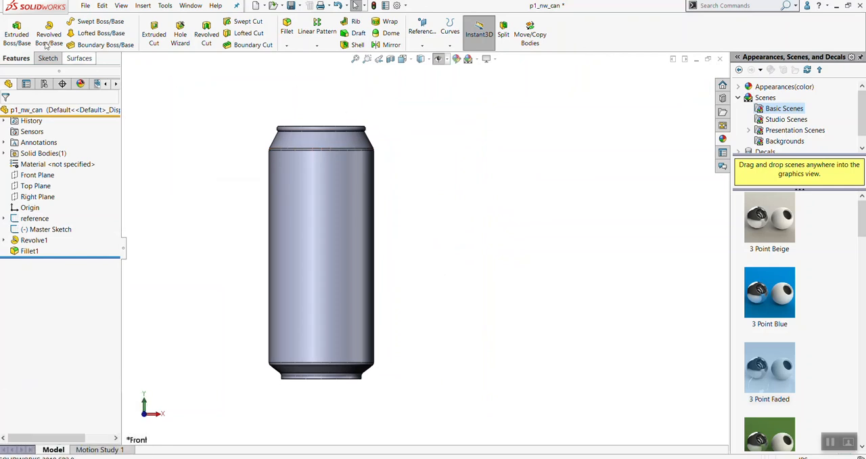
pyautogui.click(86, 6)
pyautogui.click(245, 143)
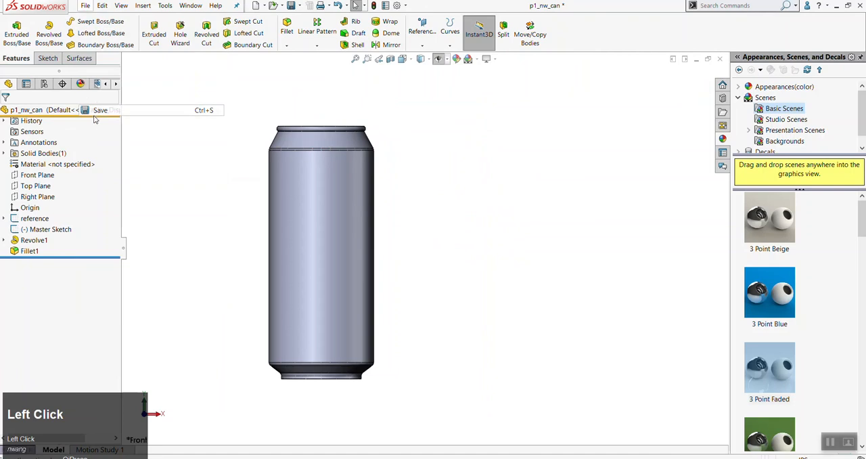